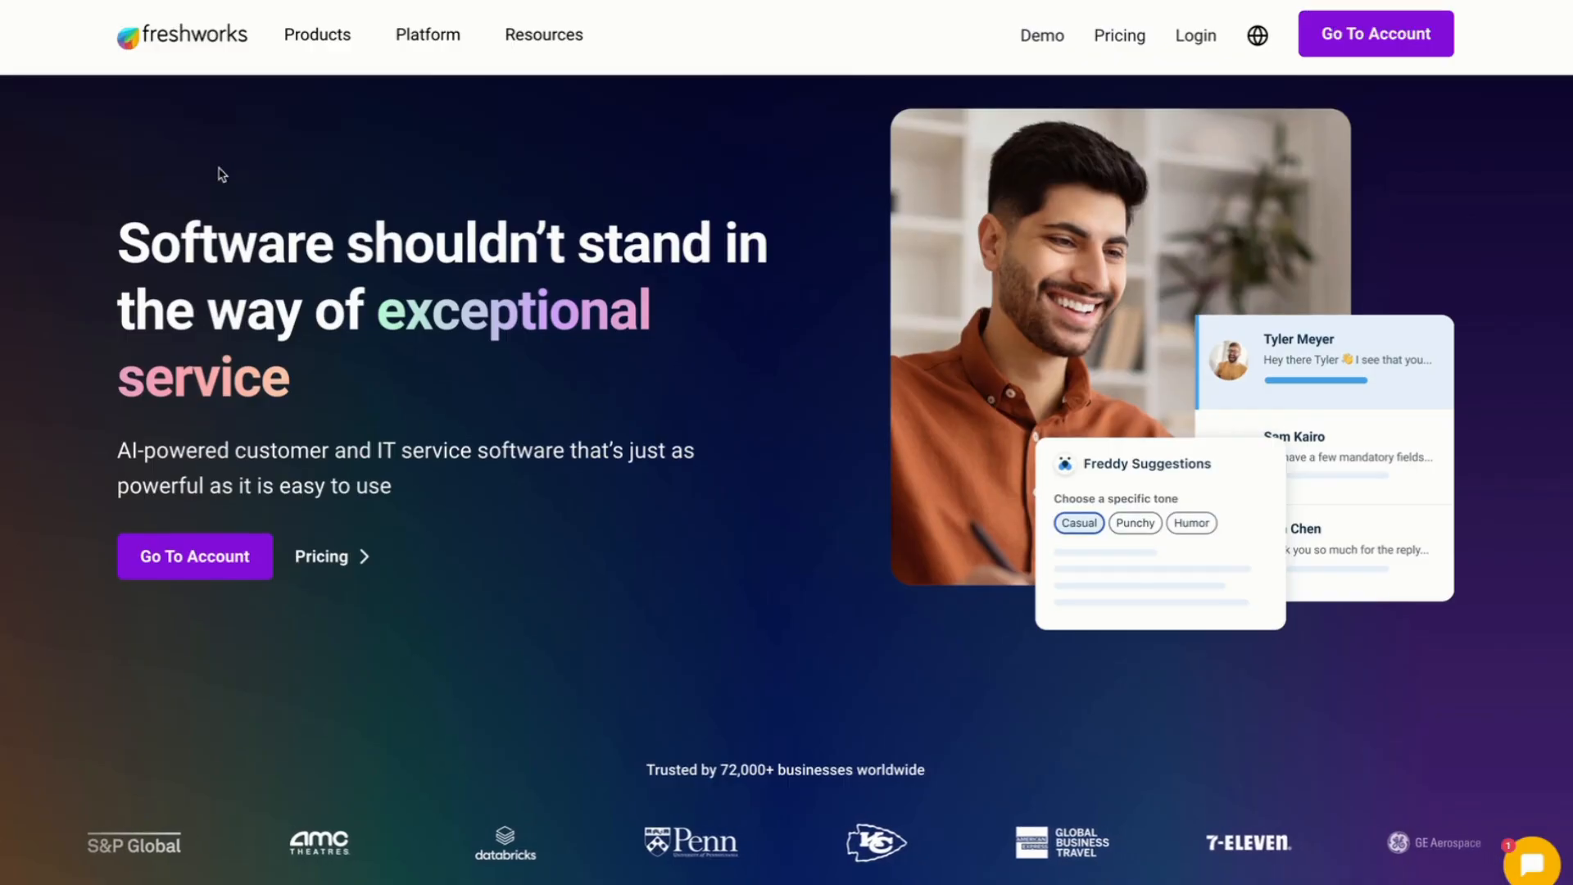
Step: Look over the Freshworks home page and open the Freshsales product page
{"action": "scroll", "coordinate": [218, 172], "scroll_direction": "down", "scroll_amount": 4}
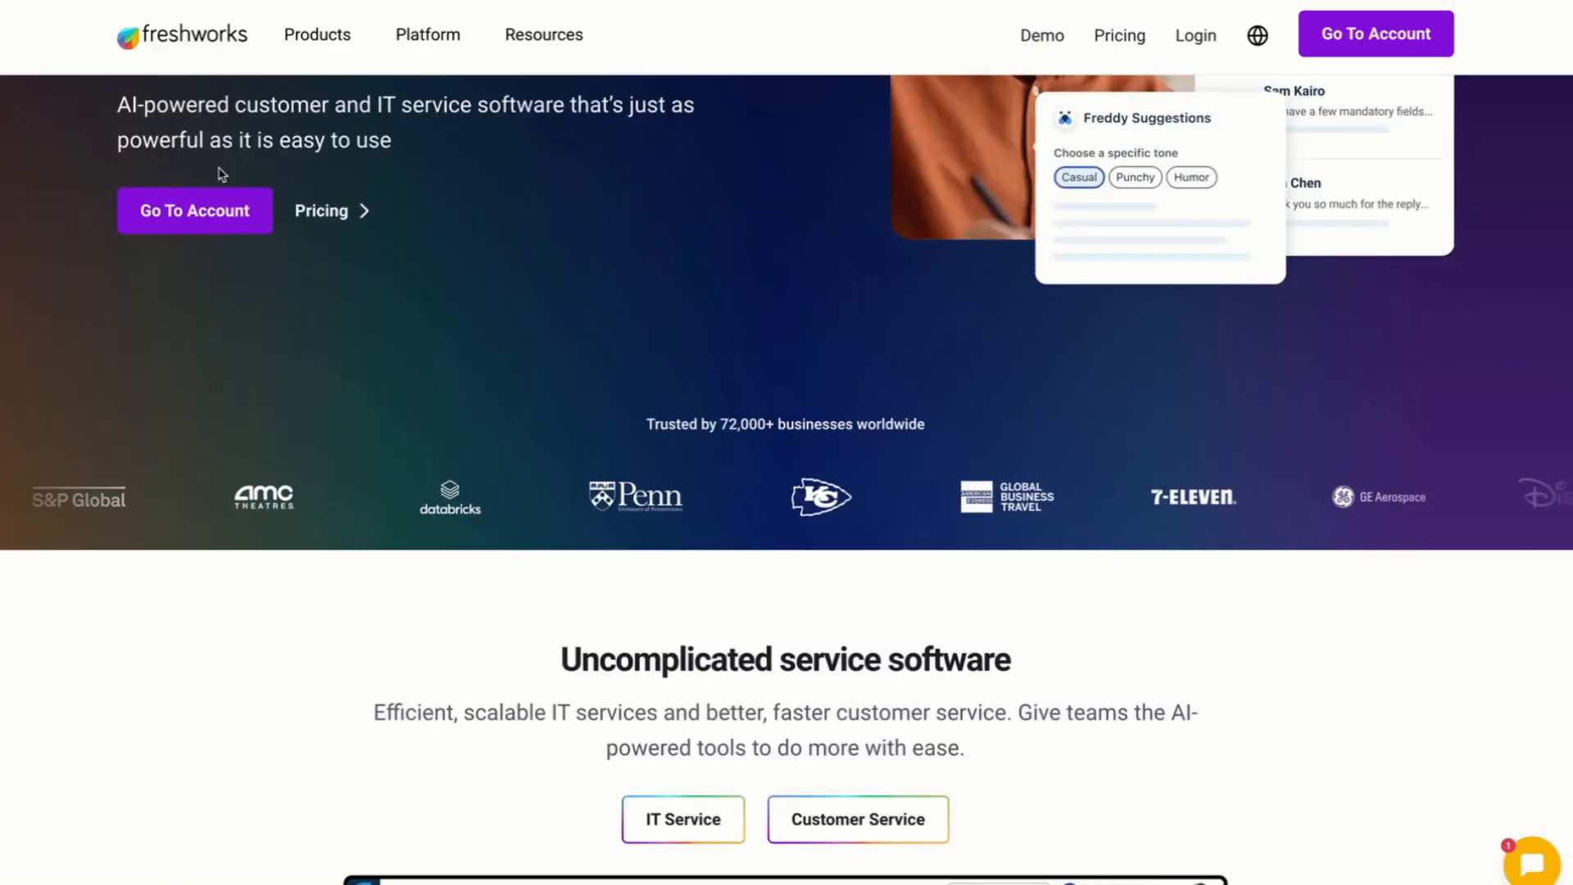
{"action": "scroll", "coordinate": [219, 169], "scroll_direction": "up", "scroll_amount": 1}
{"action": "scroll", "coordinate": [219, 168], "scroll_direction": "up", "scroll_amount": 3}
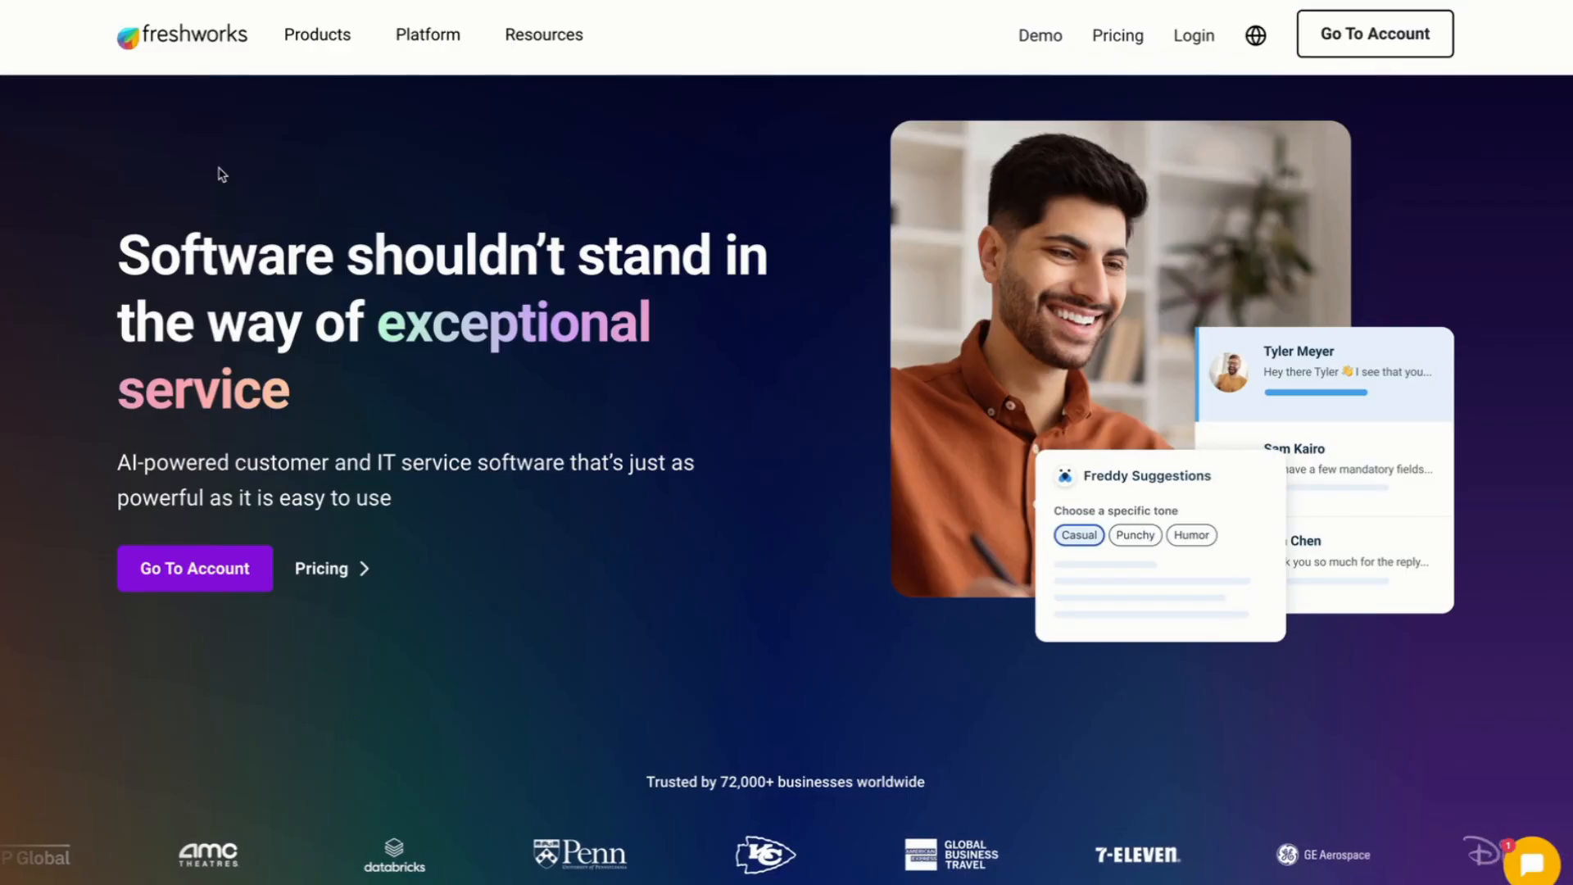
{"action": "mouse_move", "coordinate": [324, 34]}
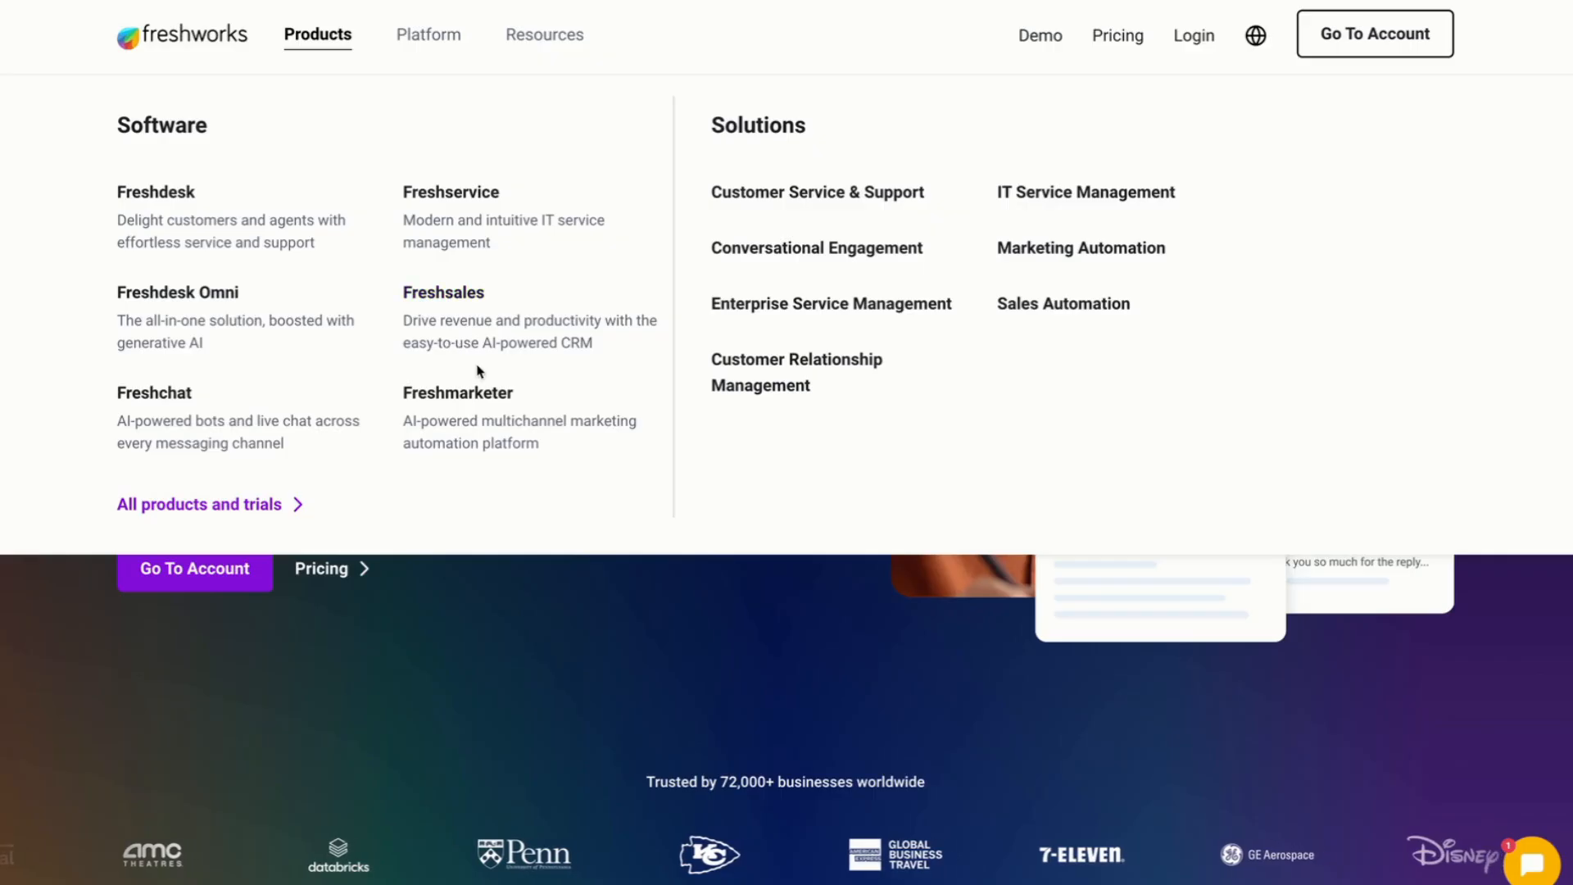
{"action": "left_click", "coordinate": [472, 301]}
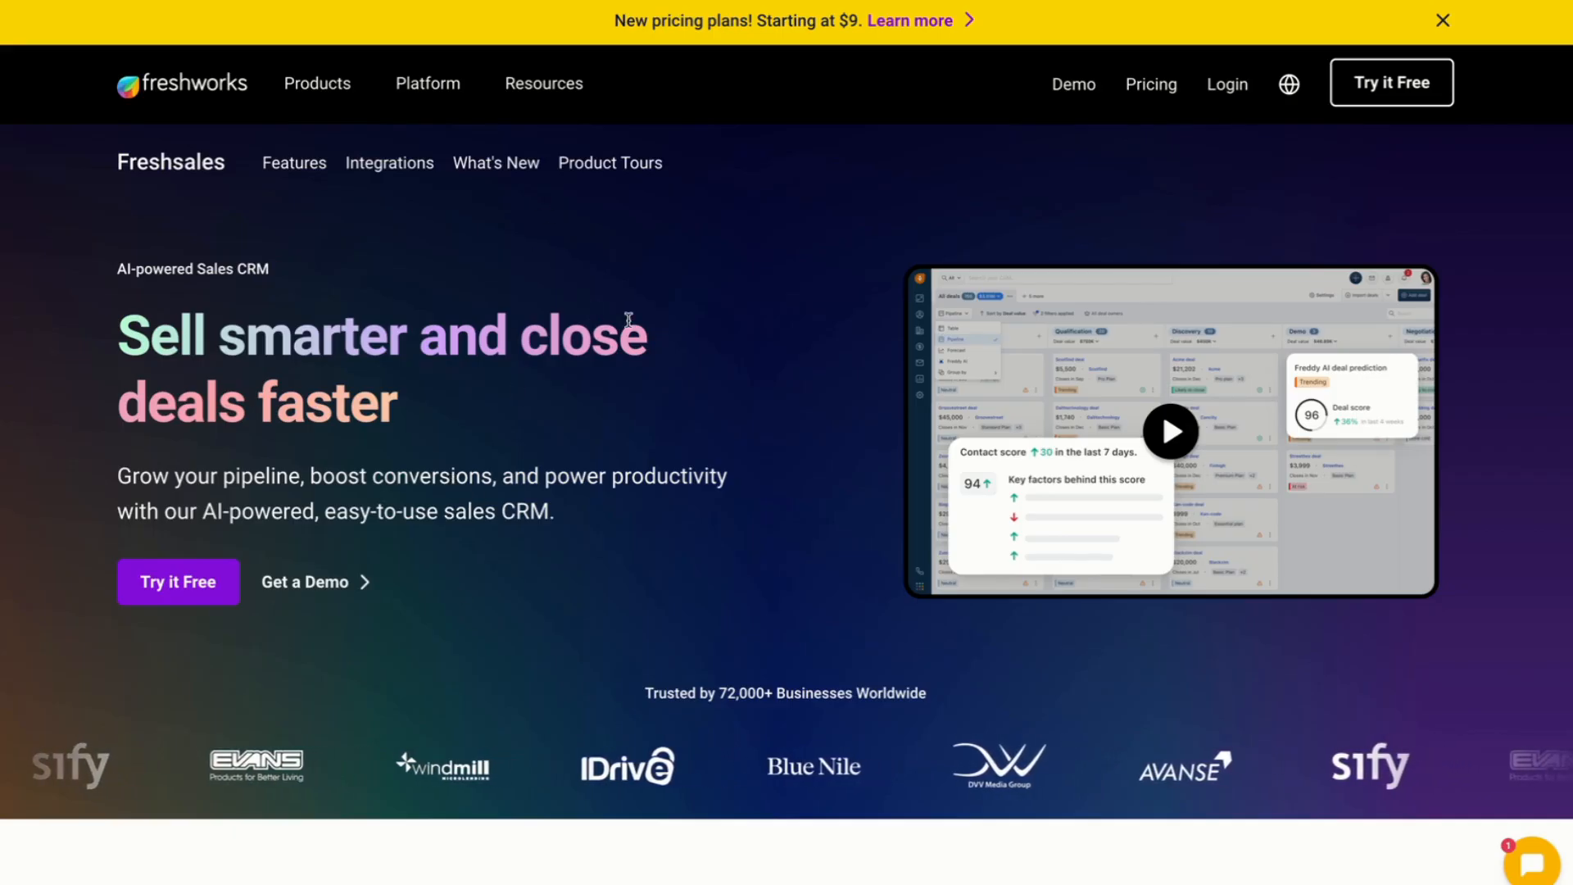
Step: Skim the Freshsales product page and open the CRM pricing for Freshsales Suite
{"action": "scroll", "coordinate": [131, 376], "scroll_direction": "down", "scroll_amount": 15}
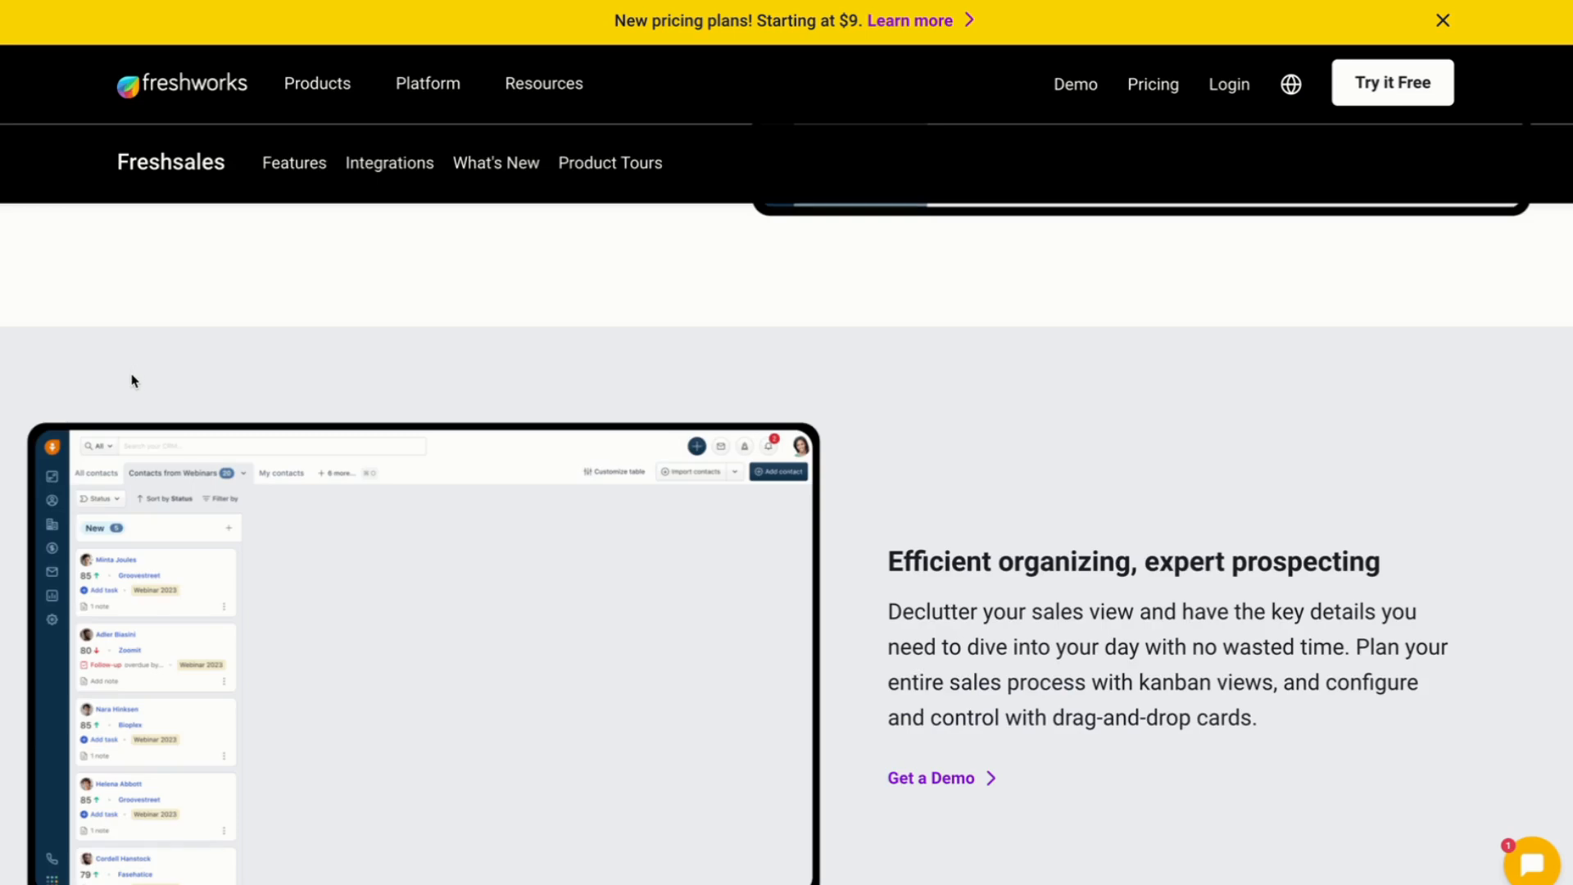
{"action": "scroll", "coordinate": [133, 373], "scroll_direction": "up", "scroll_amount": 15}
{"action": "left_click", "coordinate": [359, 97]}
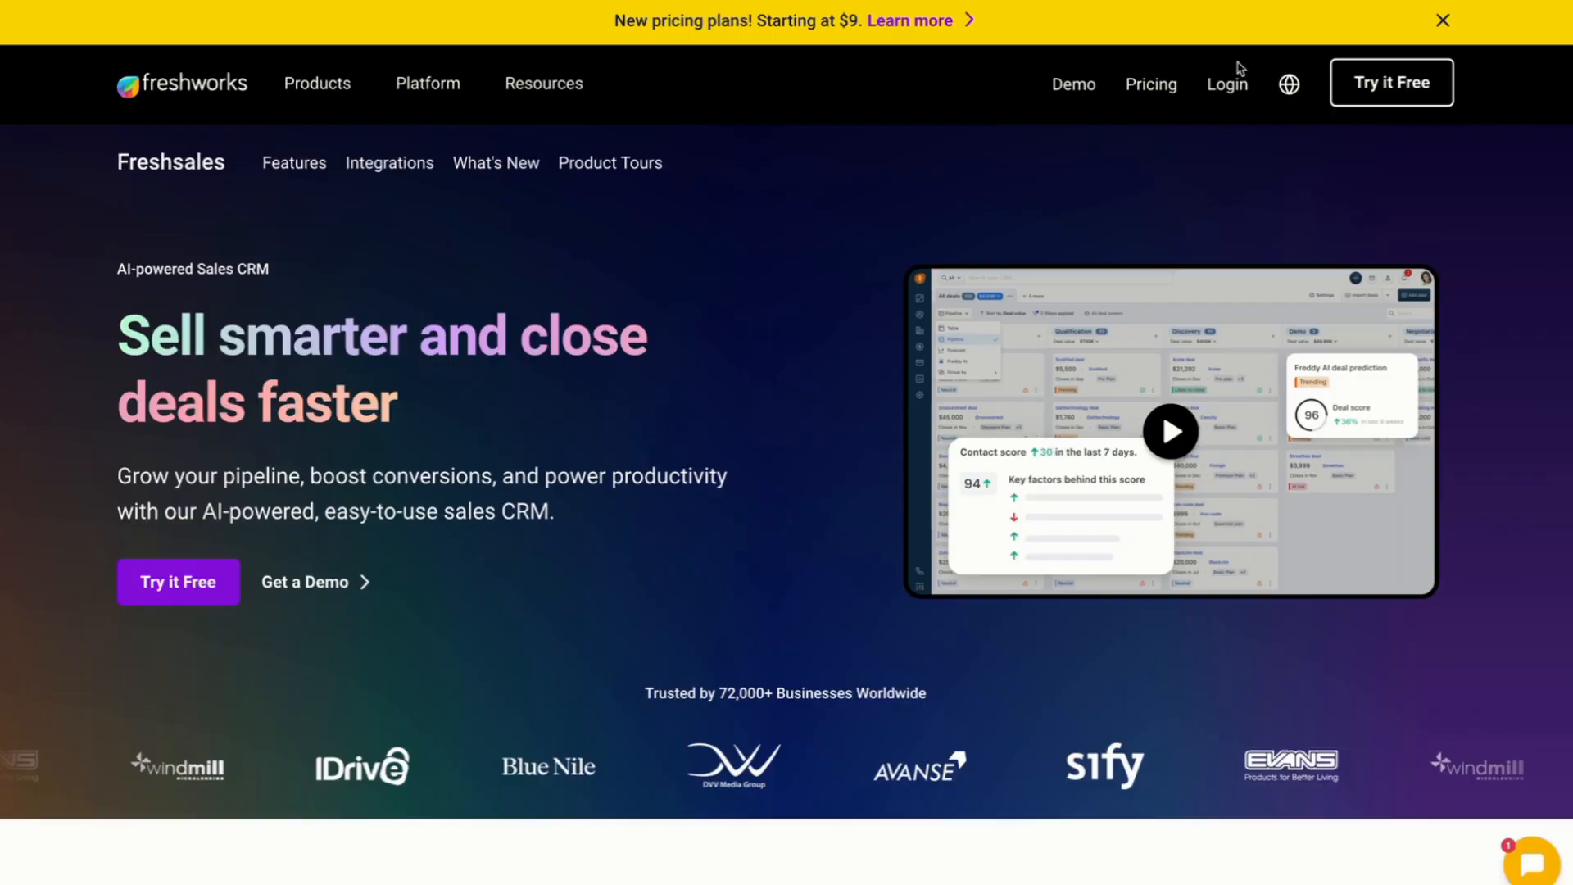
{"action": "left_click", "coordinate": [1152, 85]}
{"action": "scroll", "coordinate": [692, 440], "scroll_direction": "down", "scroll_amount": 3}
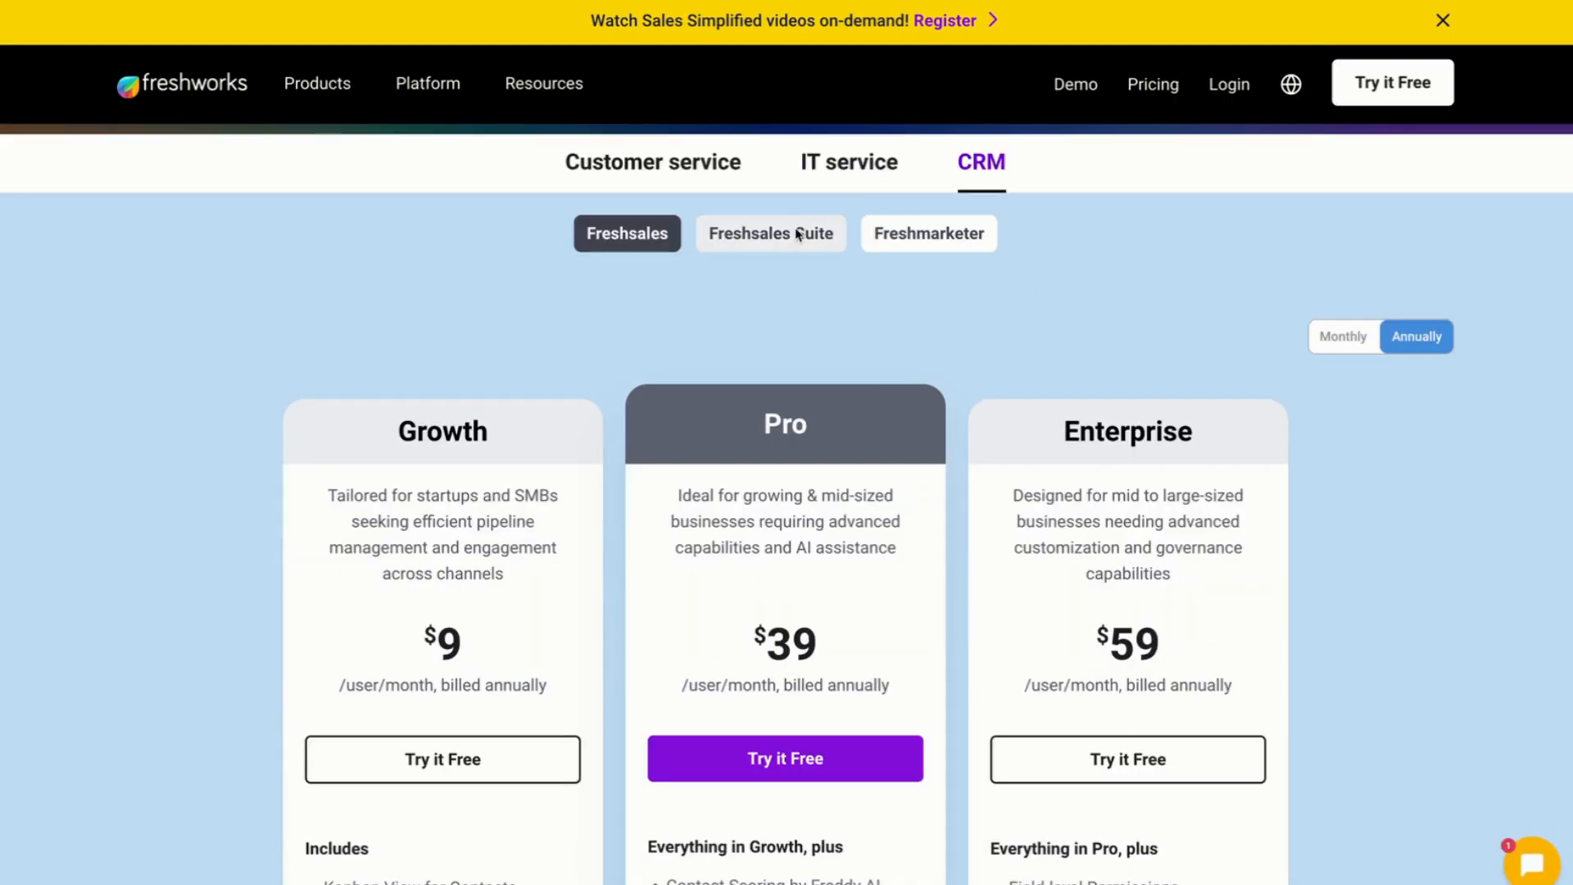
{"action": "left_click", "coordinate": [797, 229]}
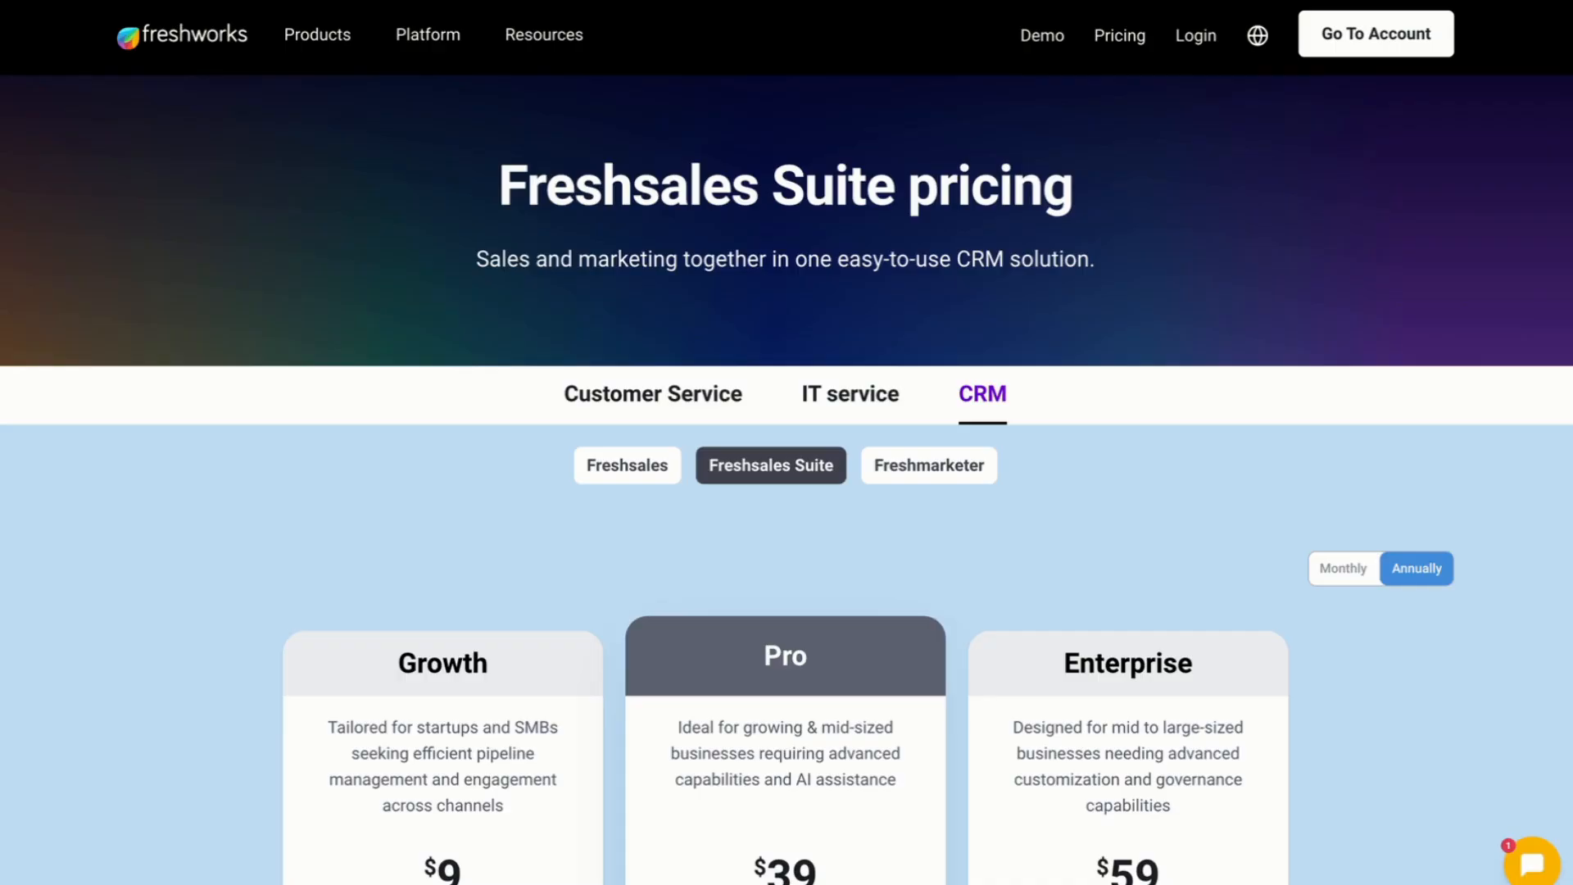
Step: Examine the features of the Freshsales Suite Growth, Pro and Enterprise plans and the available CRM add-ons
{"action": "left_click", "coordinate": [164, 1]}
{"action": "scroll", "coordinate": [949, 420], "scroll_direction": "down", "scroll_amount": 5}
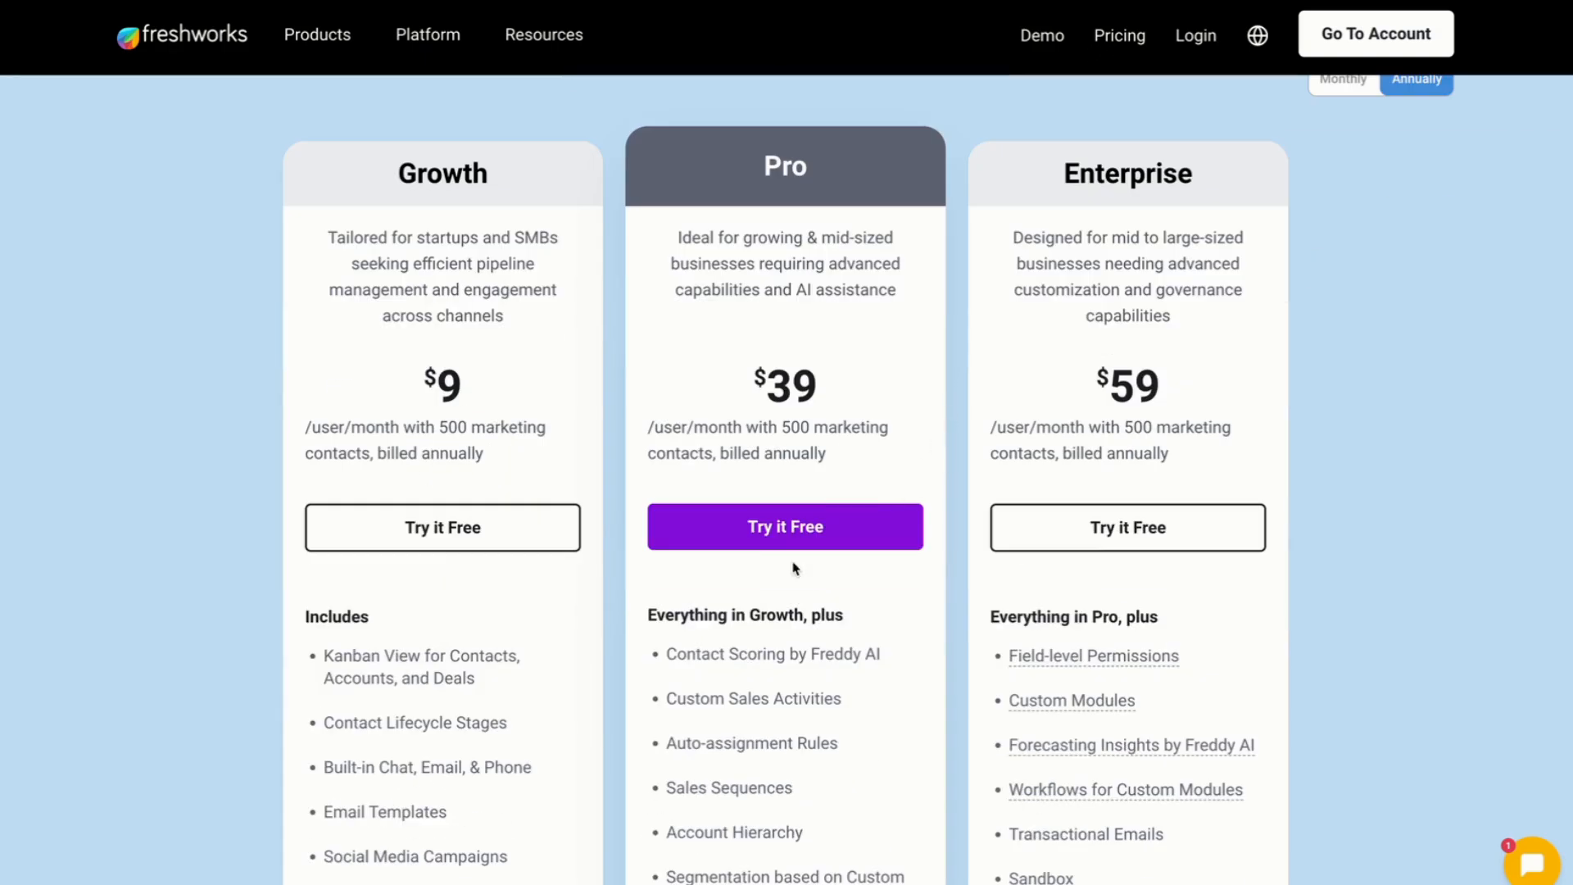
{"action": "scroll", "coordinate": [809, 529], "scroll_direction": "down", "scroll_amount": 7}
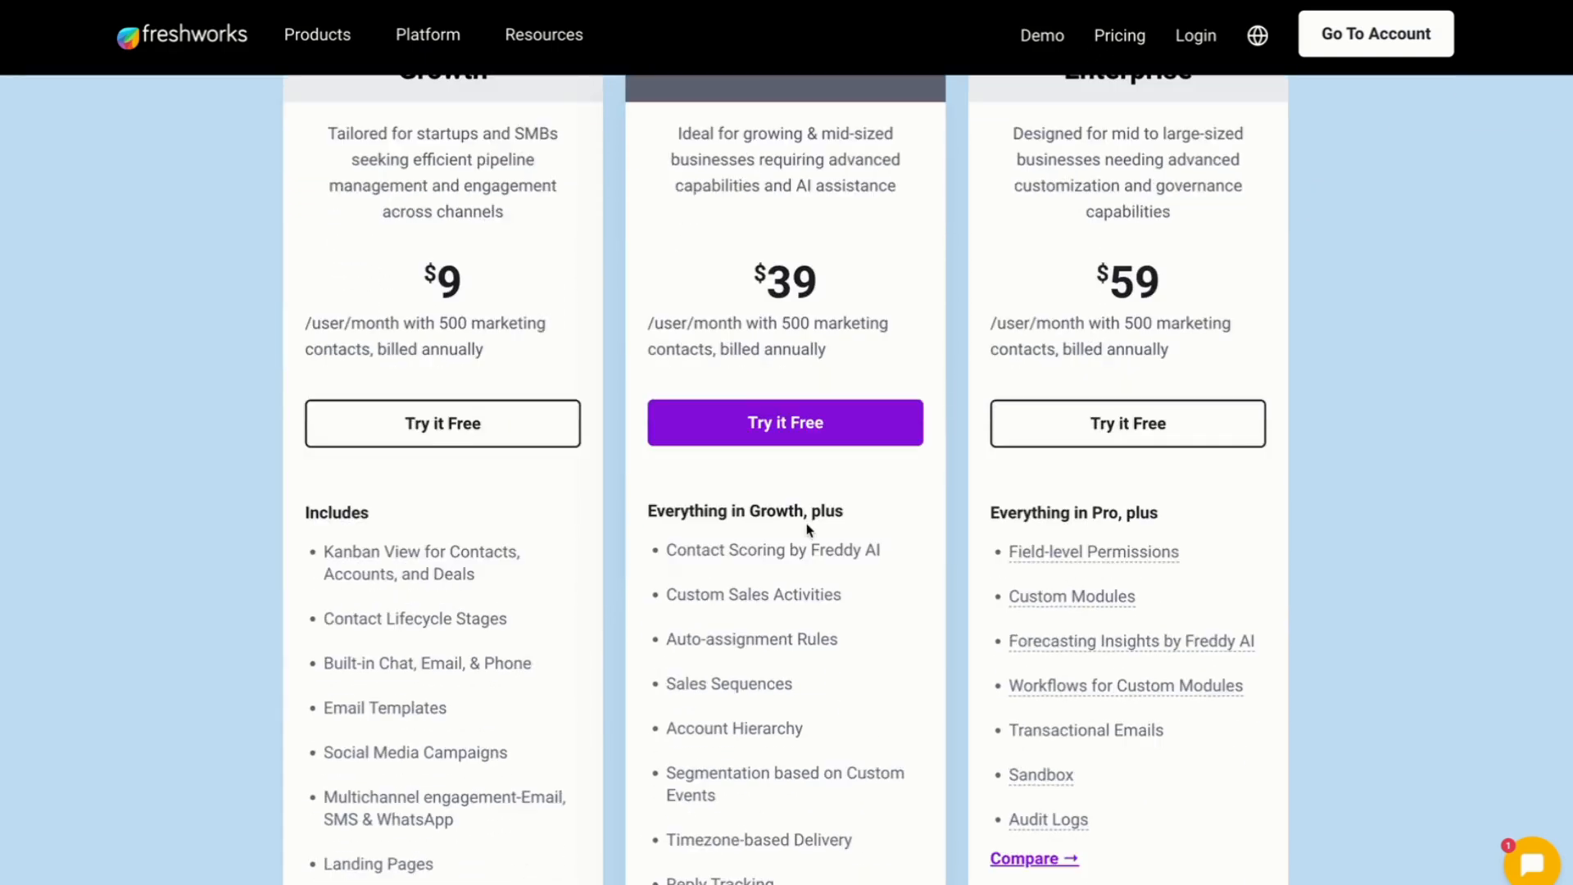
{"action": "scroll", "coordinate": [807, 525], "scroll_direction": "down", "scroll_amount": 7}
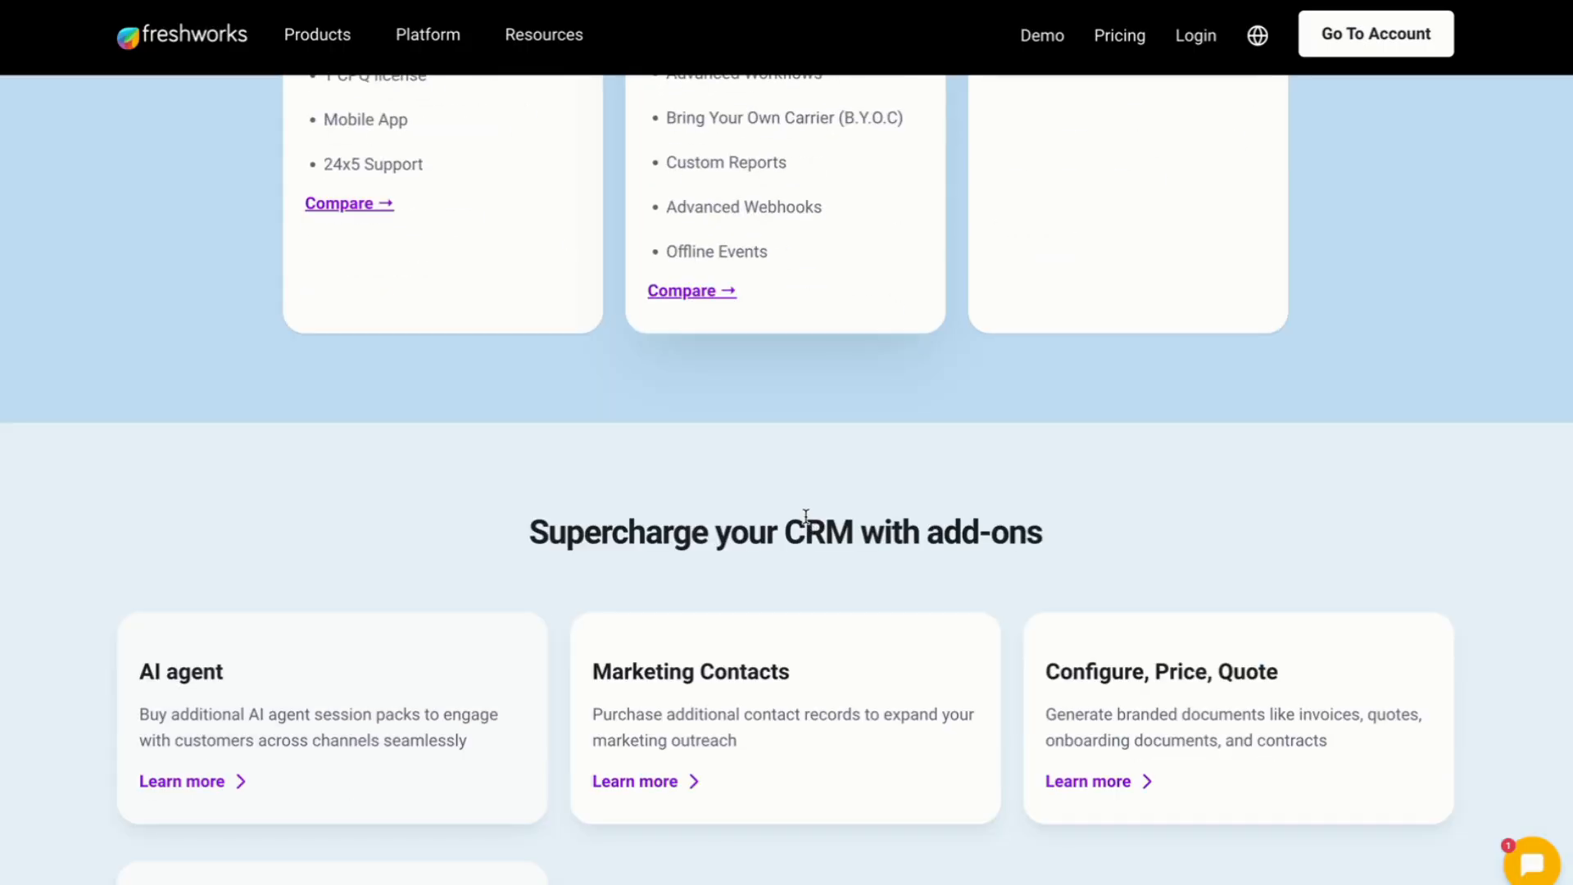
{"action": "scroll", "coordinate": [804, 520], "scroll_direction": "up", "scroll_amount": 6}
{"action": "scroll", "coordinate": [807, 522], "scroll_direction": "up", "scroll_amount": 4}
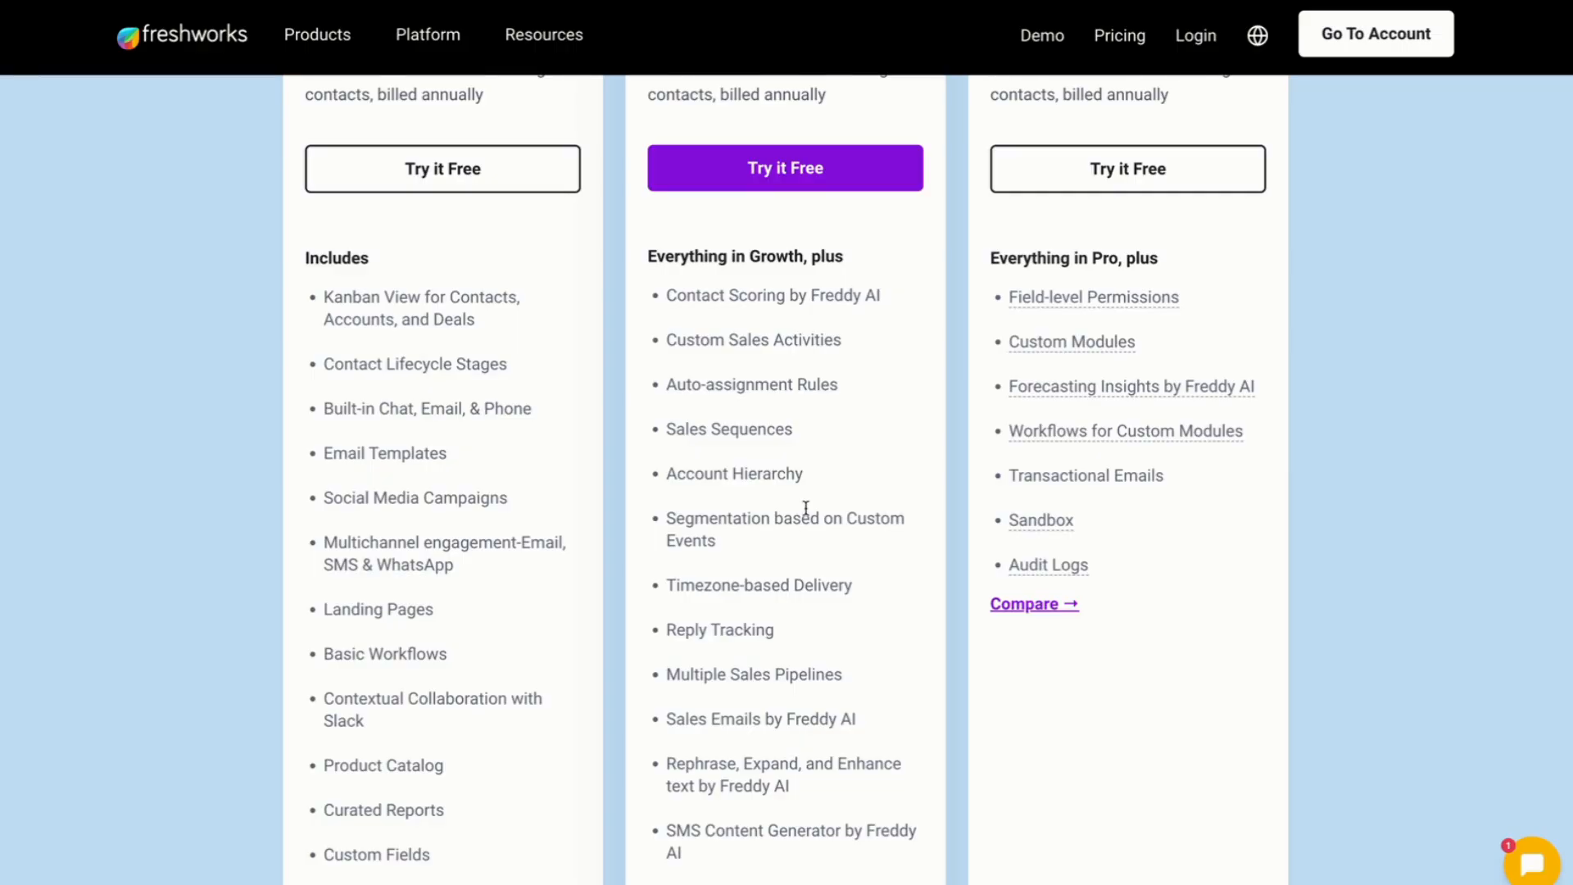
{"action": "scroll", "coordinate": [806, 508], "scroll_direction": "up", "scroll_amount": 1}
{"action": "scroll", "coordinate": [806, 508], "scroll_direction": "down", "scroll_amount": 1}
{"action": "scroll", "coordinate": [805, 515], "scroll_direction": "up", "scroll_amount": 1}
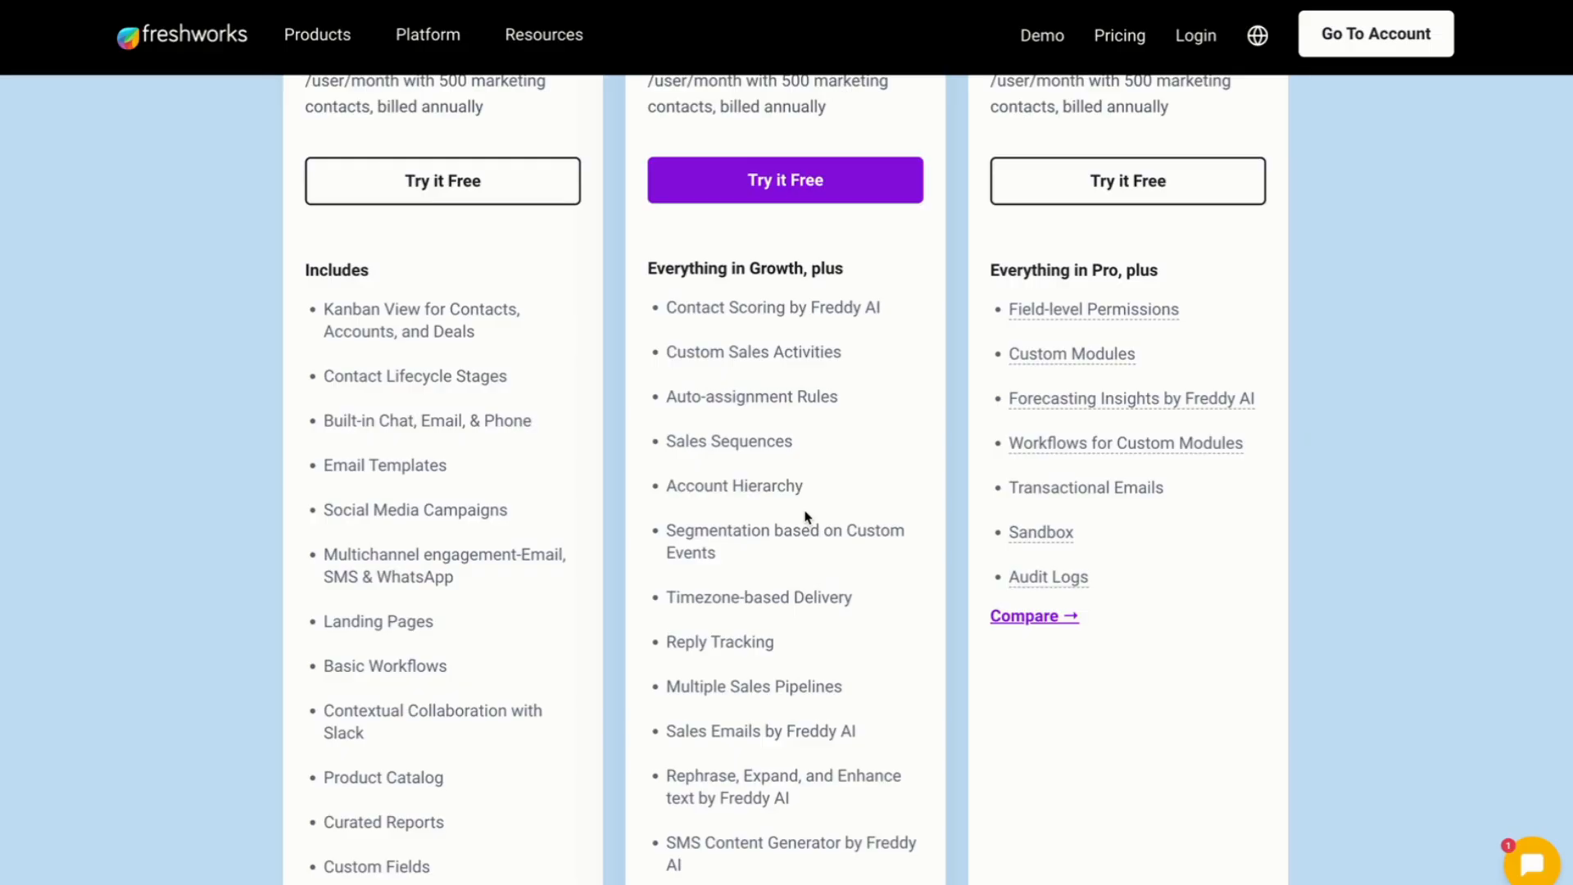
{"action": "scroll", "coordinate": [807, 513], "scroll_direction": "down", "scroll_amount": 15}
{"action": "scroll", "coordinate": [807, 517], "scroll_direction": "down", "scroll_amount": 1}
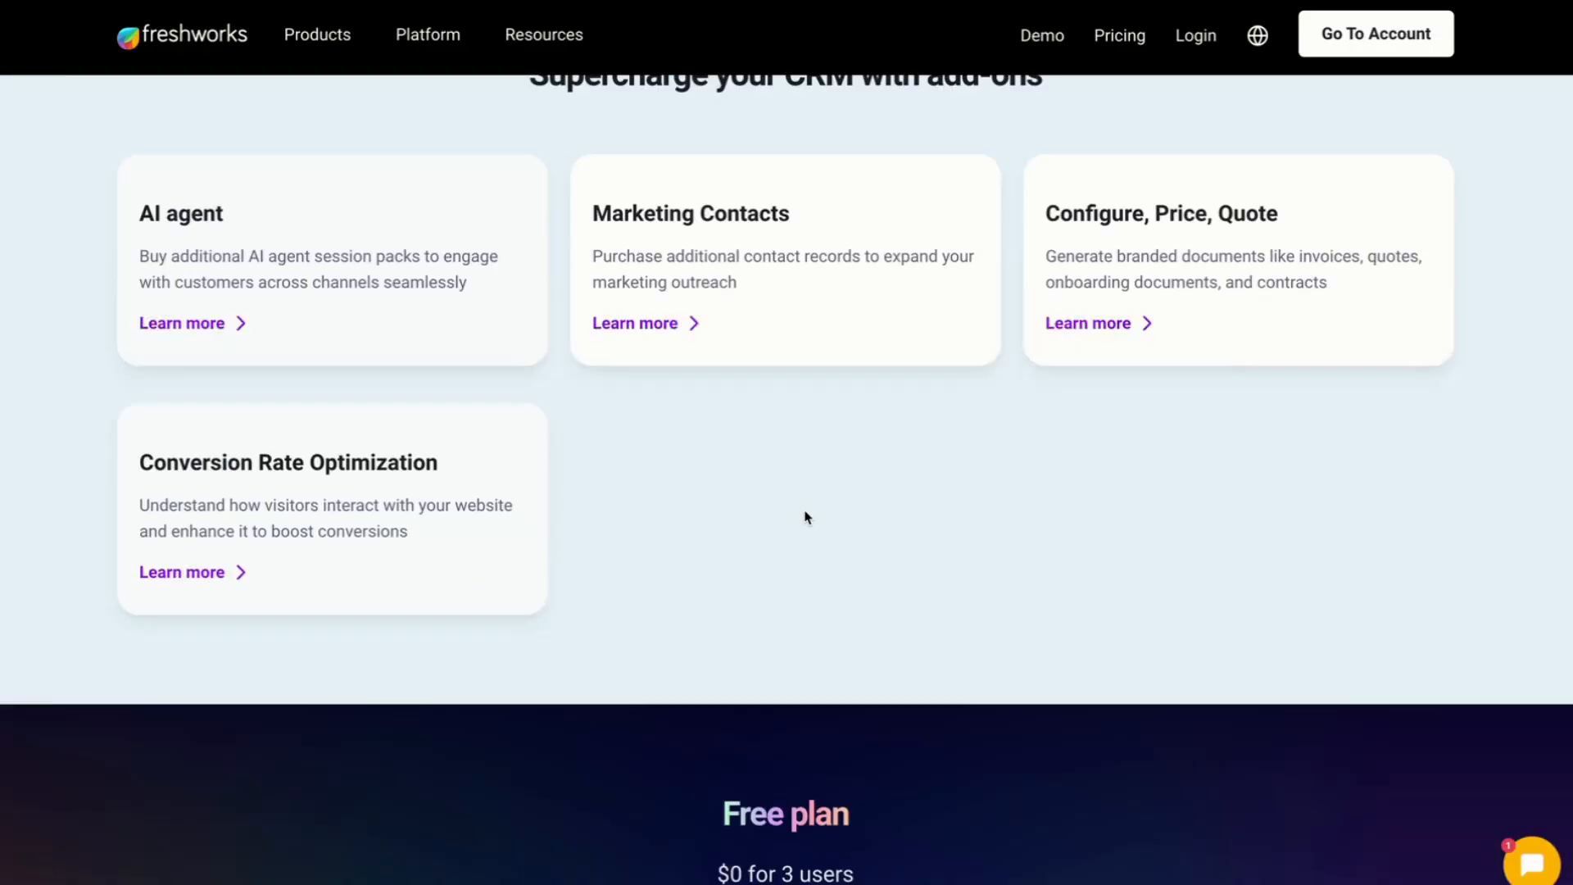
{"action": "scroll", "coordinate": [807, 517], "scroll_direction": "up", "scroll_amount": 15}
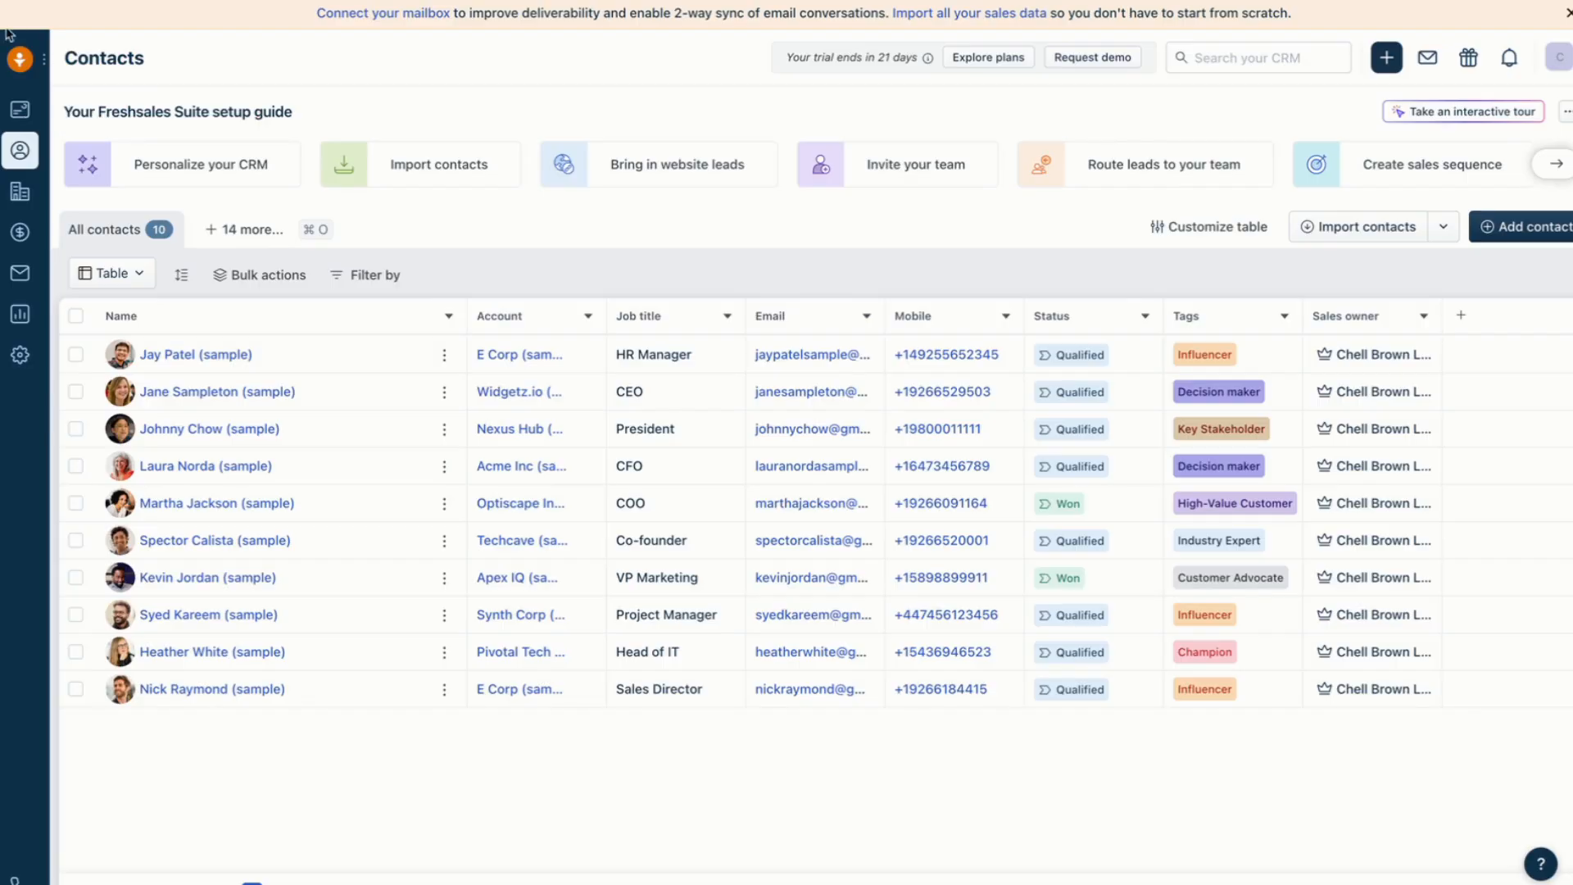
Step: Open the dashboards in the Freshsales Suite account and view the Sales Essentials, Sales, Marketing and Activities dashboards
{"action": "left_click", "coordinate": [19, 105]}
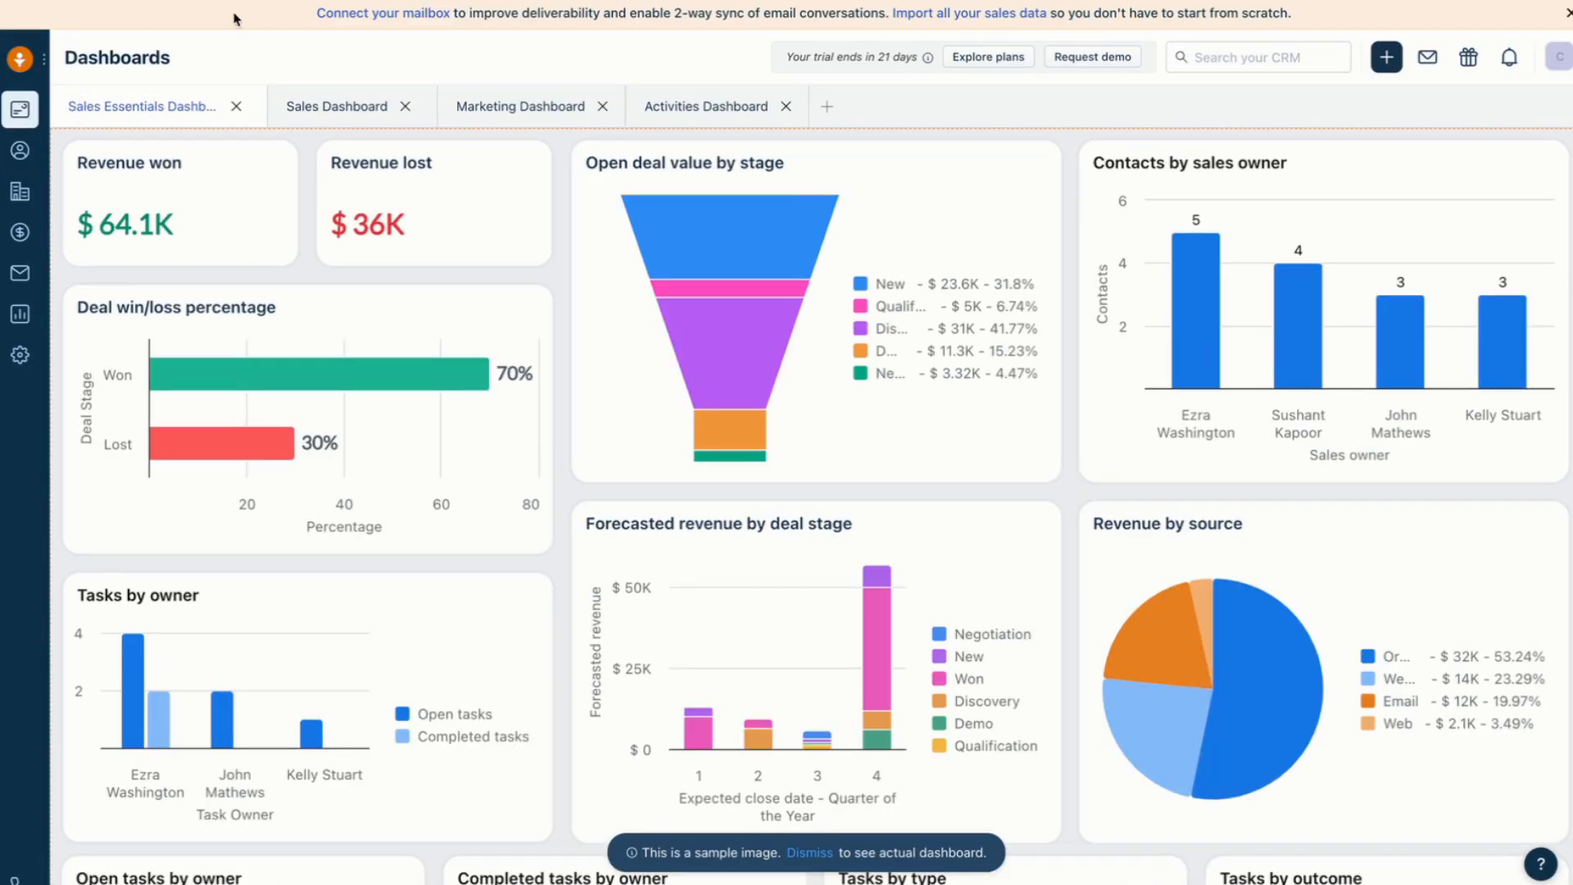
{"action": "left_click", "coordinate": [365, 114]}
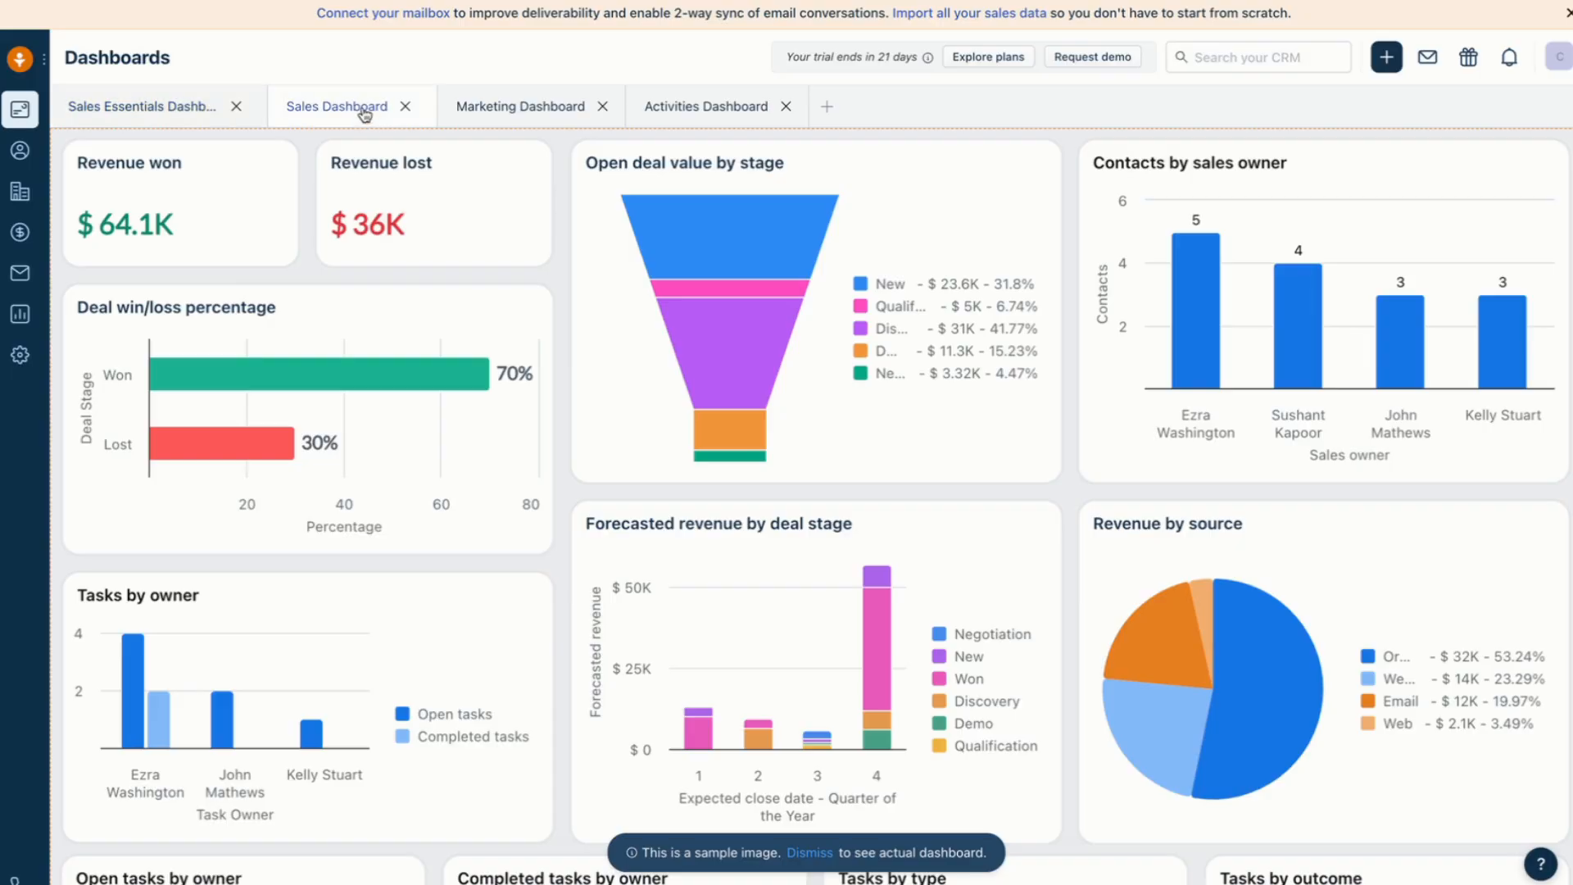
{"action": "left_click", "coordinate": [150, 119]}
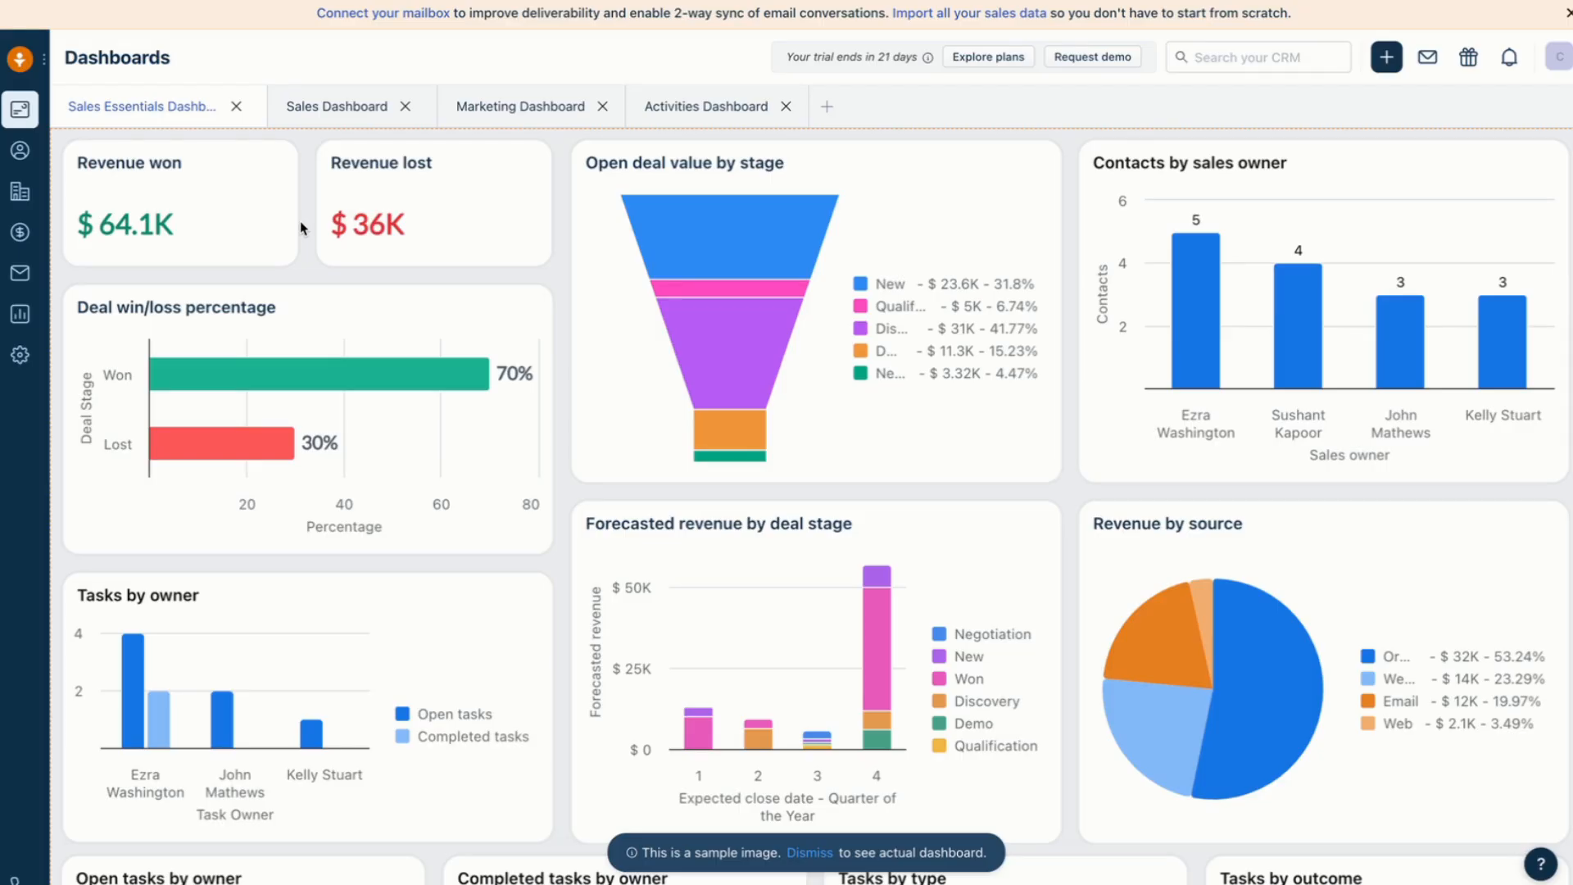
{"action": "left_click", "coordinate": [551, 110]}
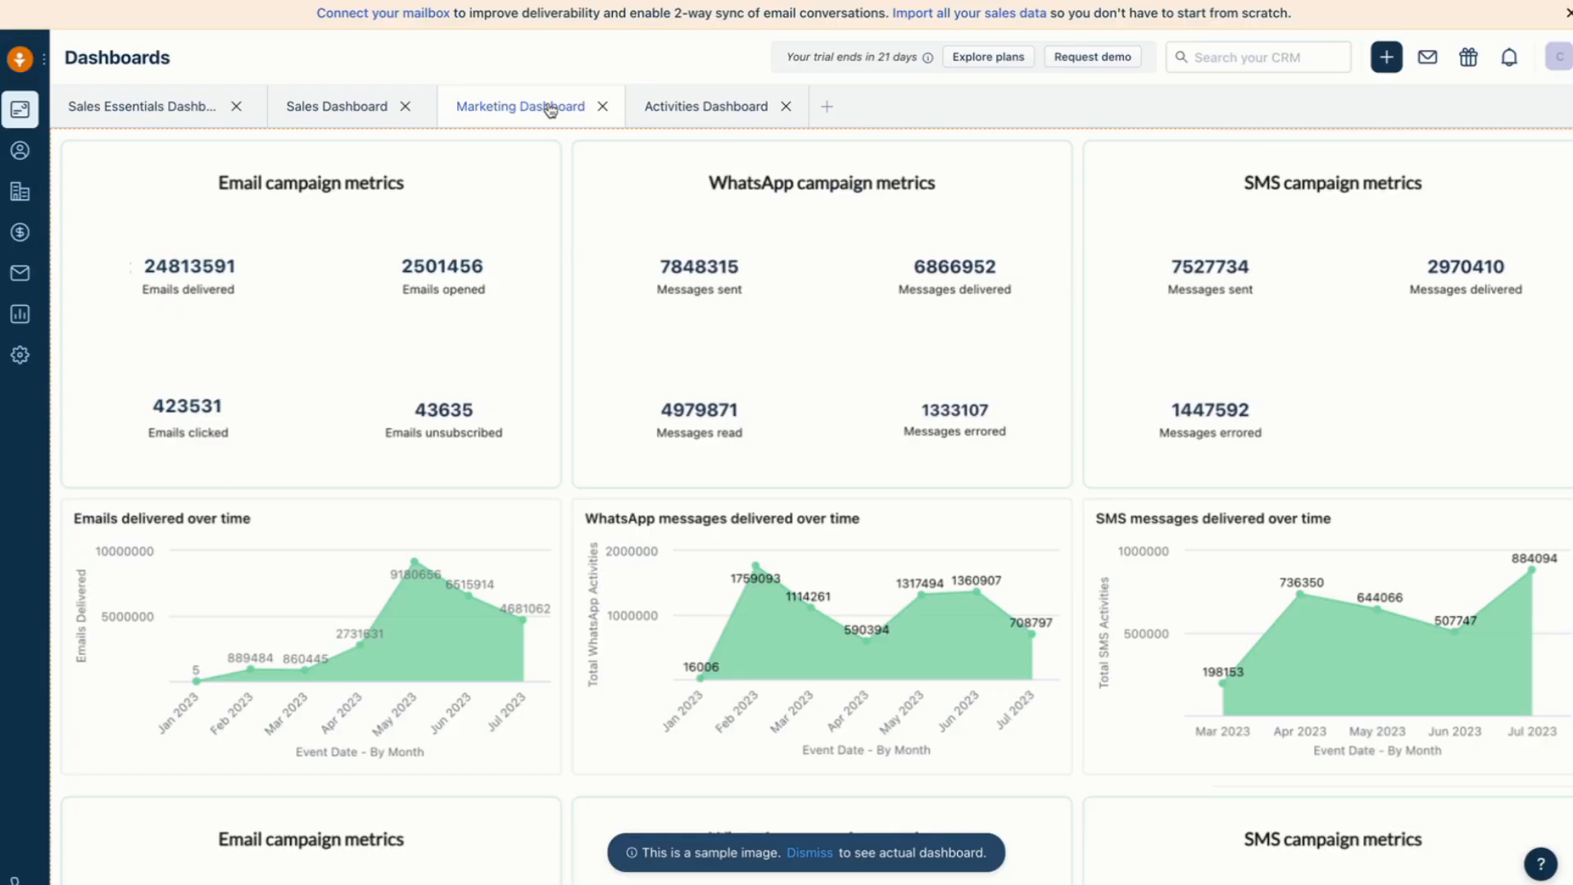
{"action": "left_click", "coordinate": [693, 119]}
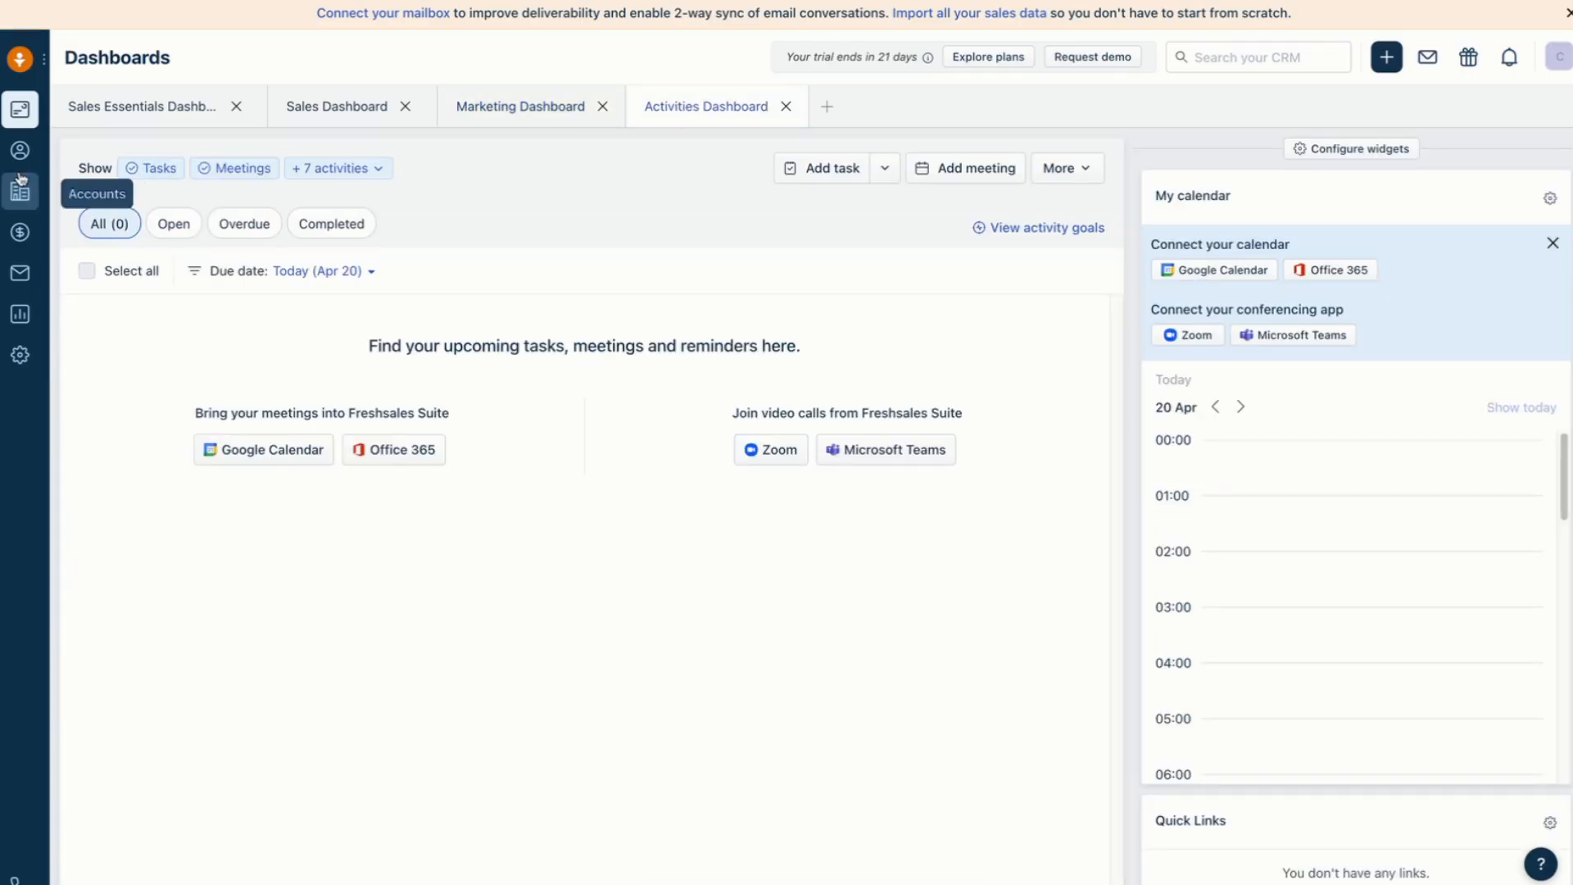
Step: Compare the Sales Essentials dashboard with the Sales Dashboard, and revisit the Marketing and Activities dashboards
{"action": "left_click", "coordinate": [197, 105]}
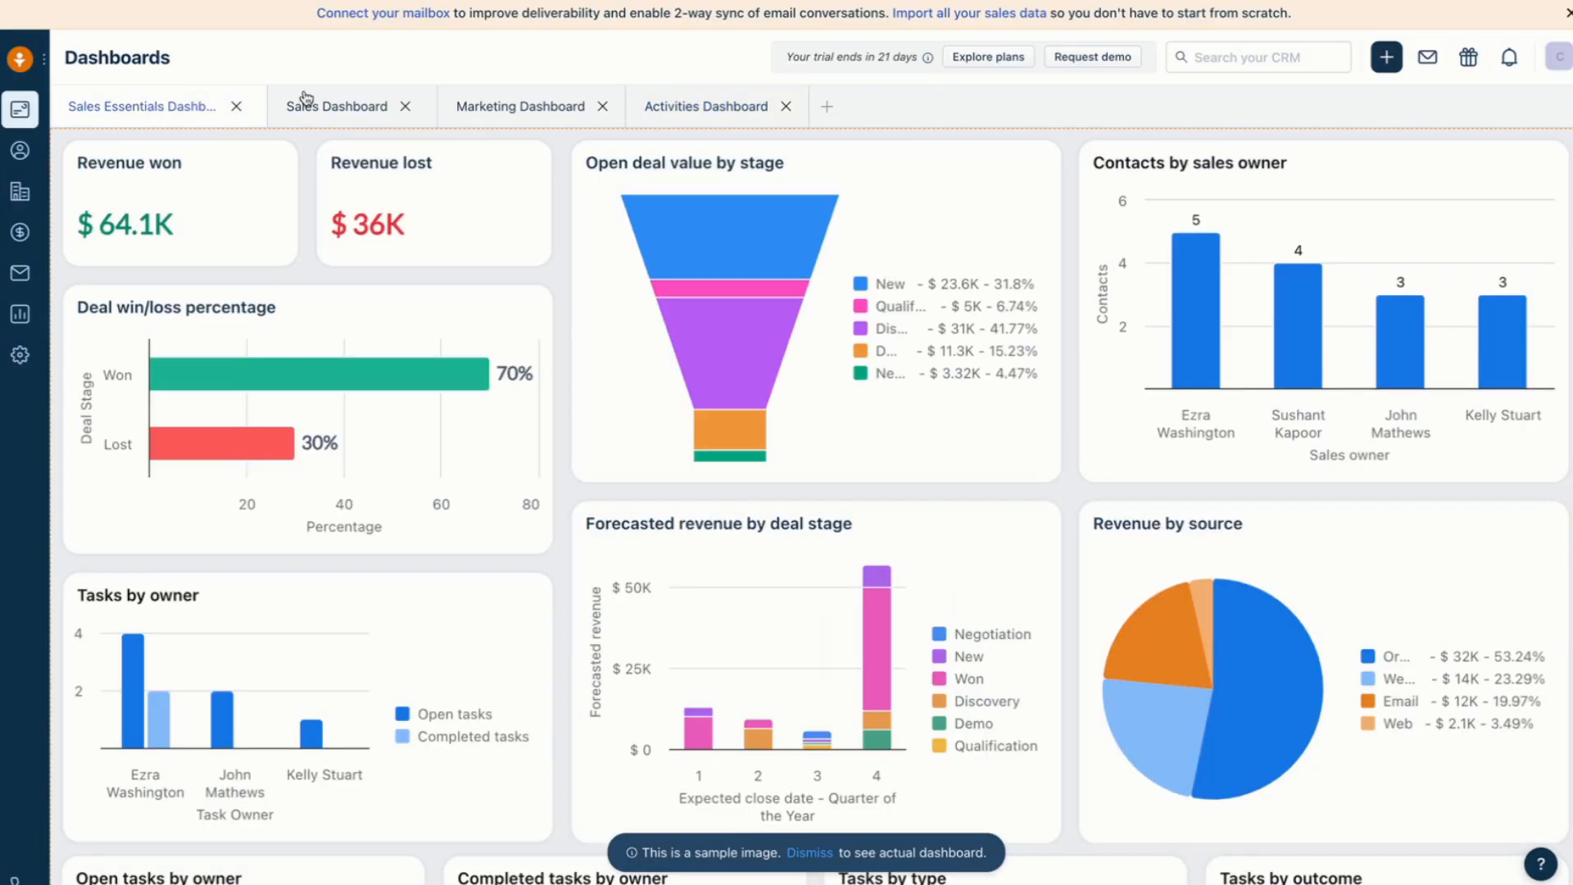
{"action": "left_click", "coordinate": [356, 115]}
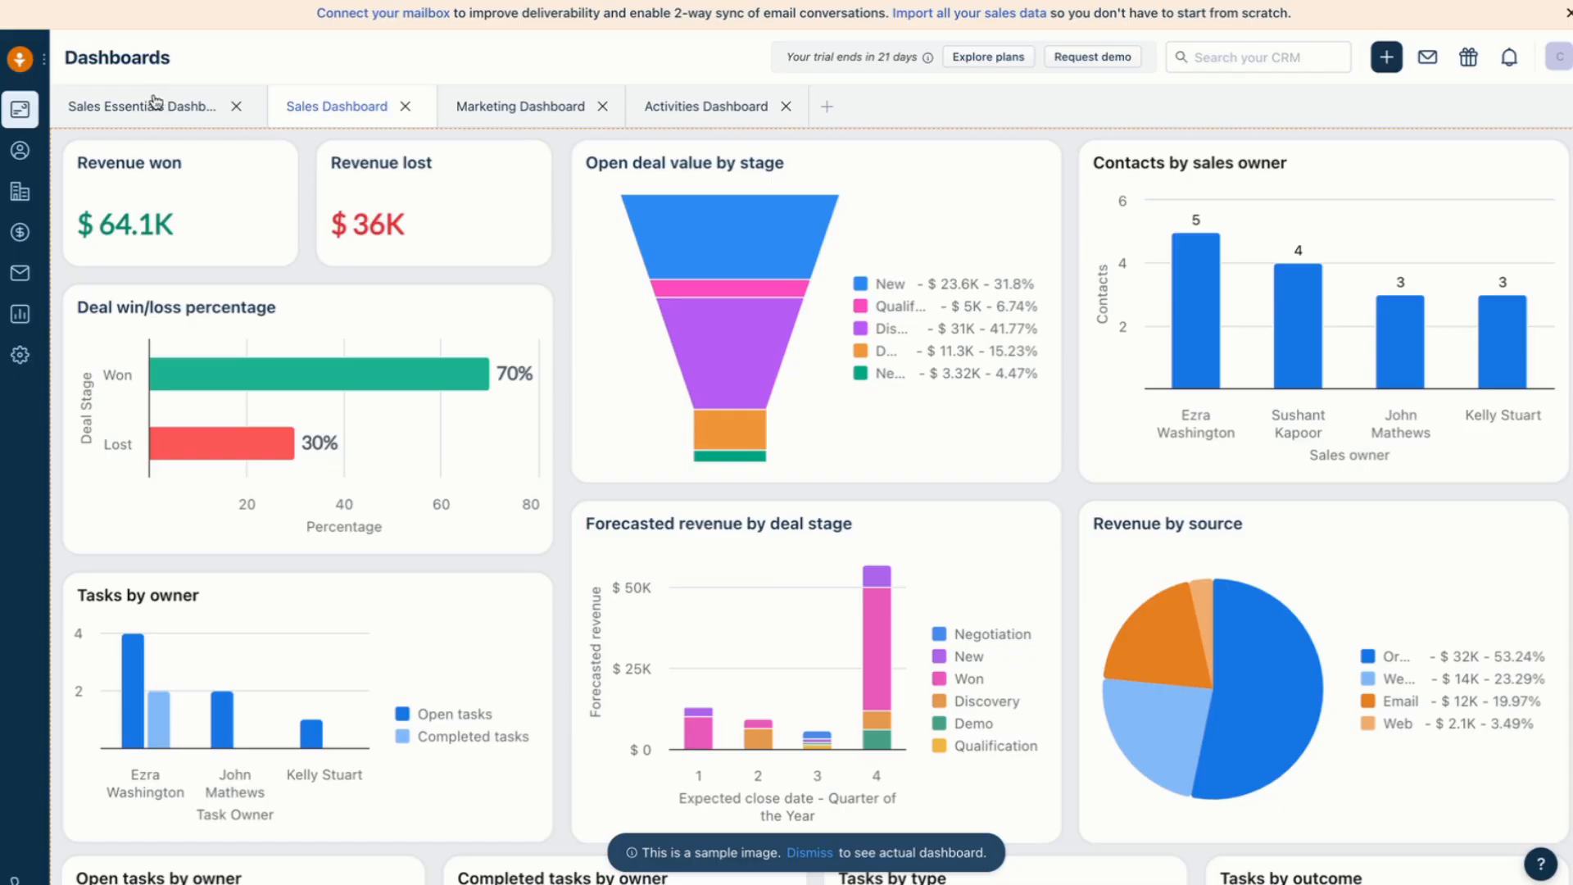
{"action": "left_click", "coordinate": [195, 107]}
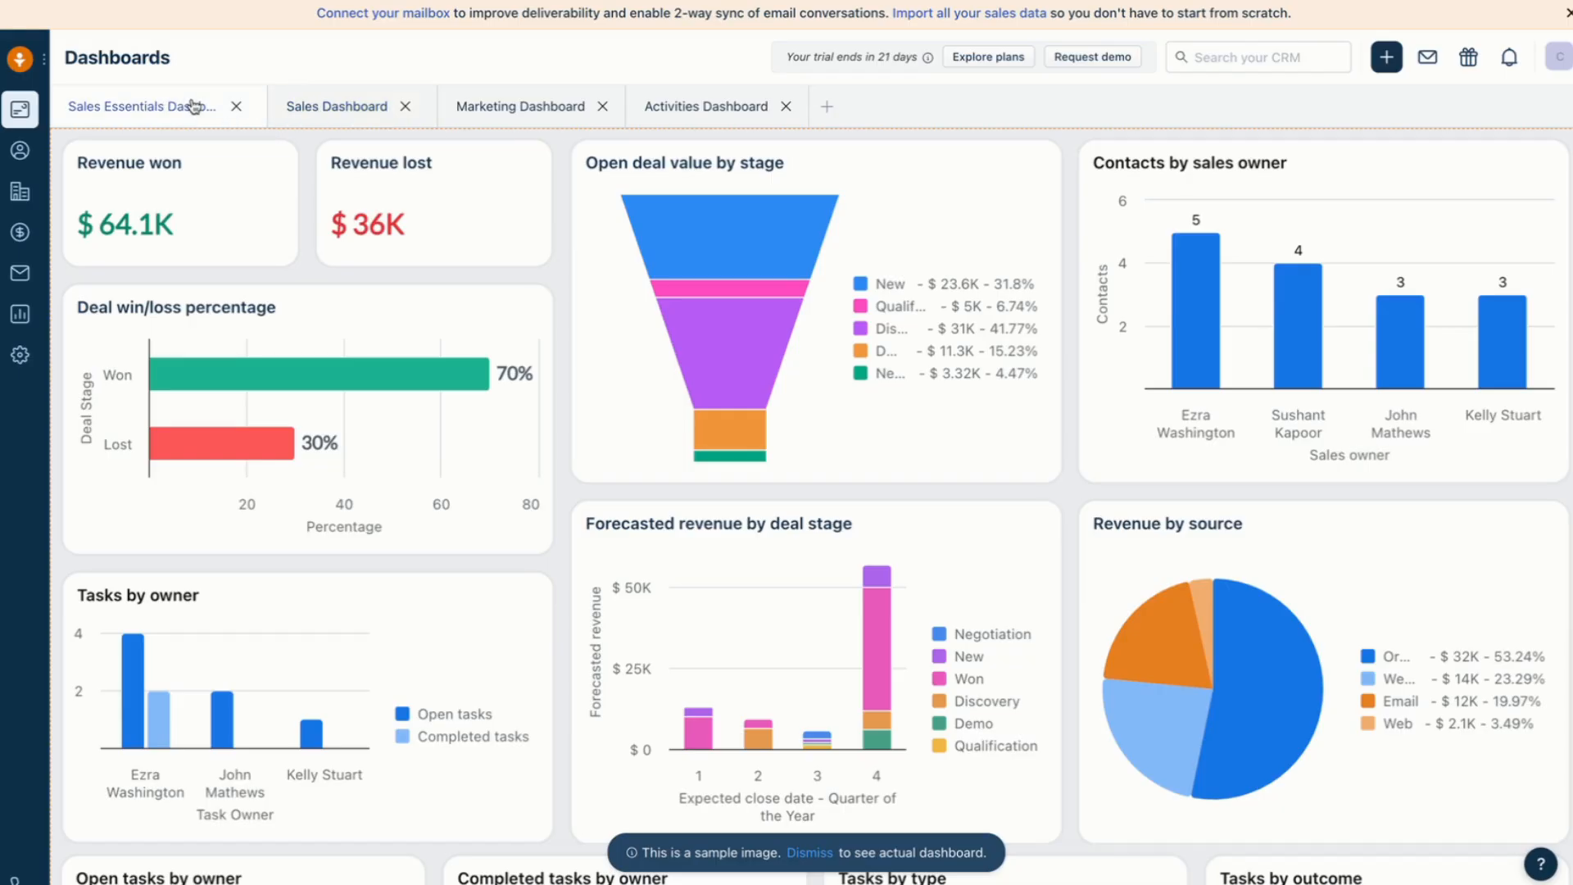
{"action": "left_click", "coordinate": [330, 119]}
{"action": "scroll", "coordinate": [387, 270], "scroll_direction": "down", "scroll_amount": 3}
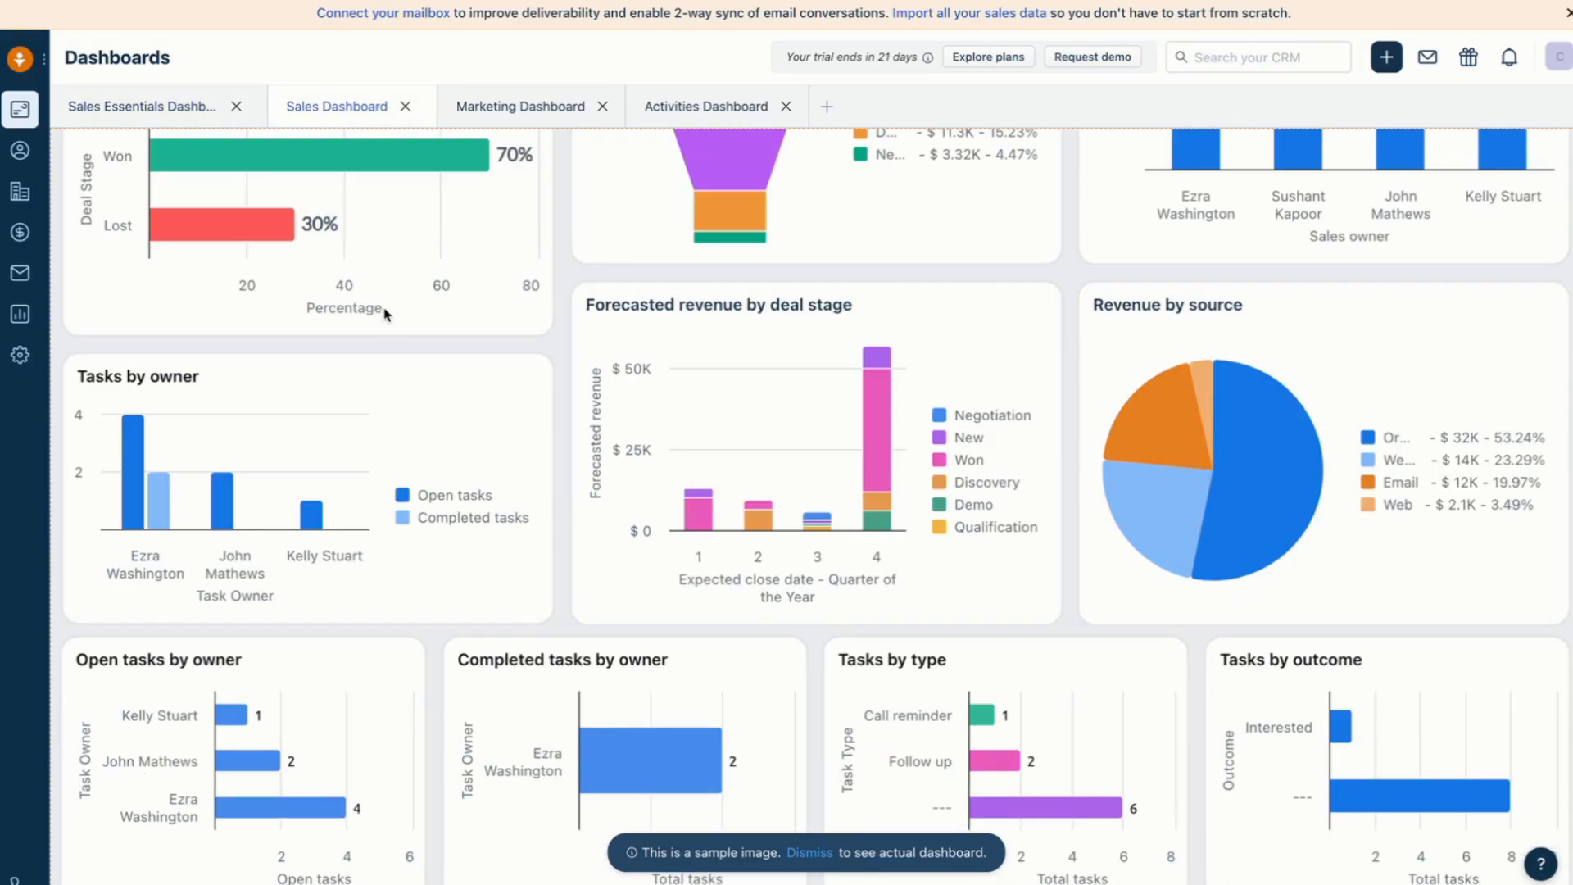
{"action": "left_click", "coordinate": [179, 110]}
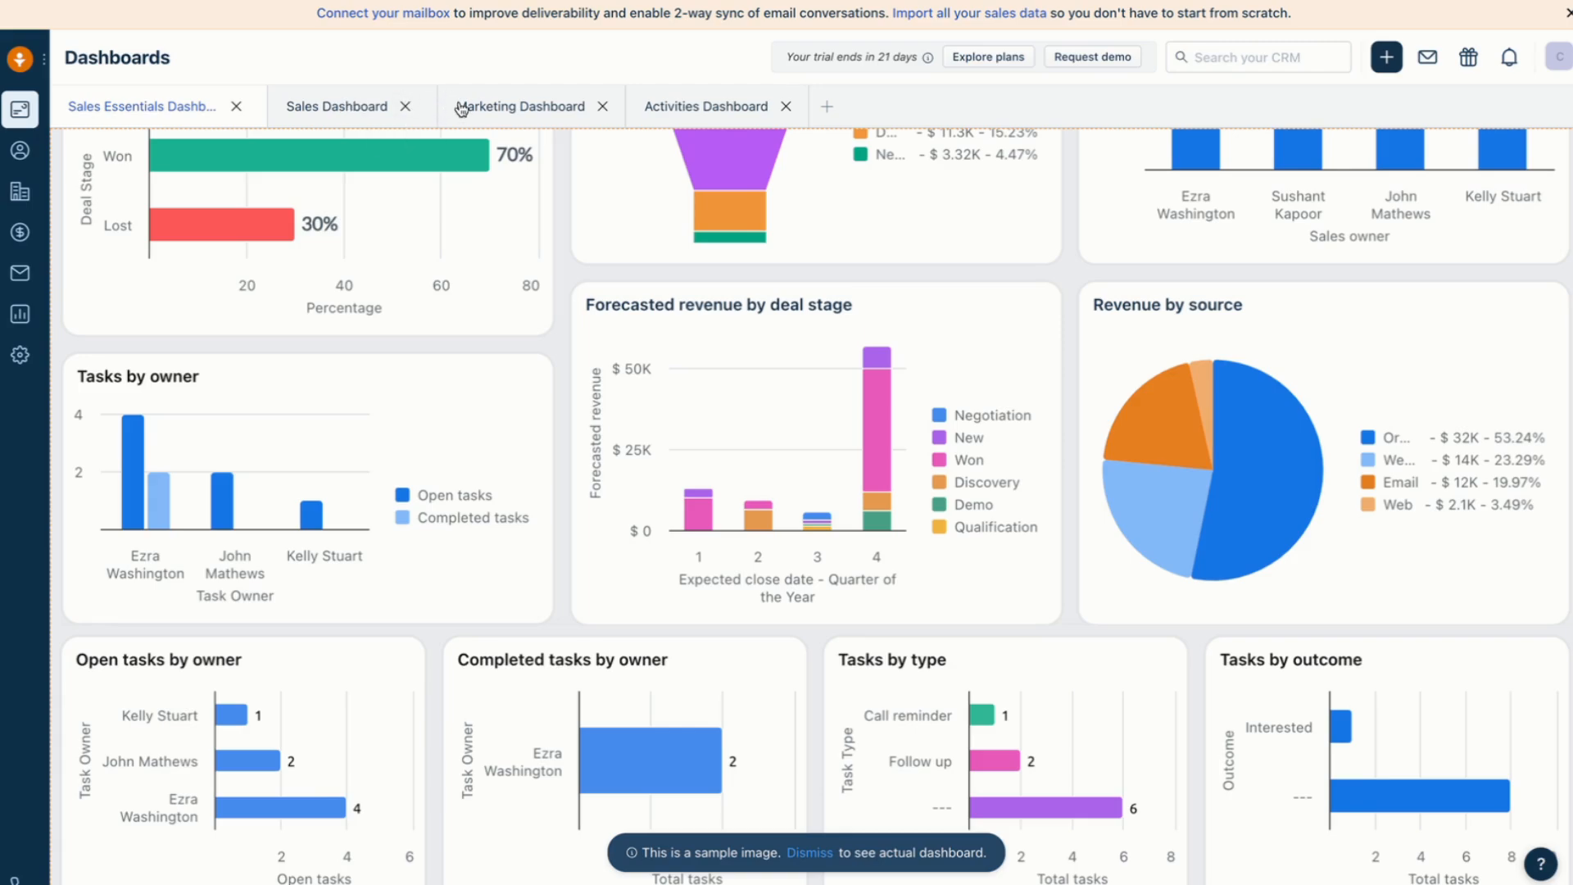
{"action": "left_click", "coordinate": [496, 119]}
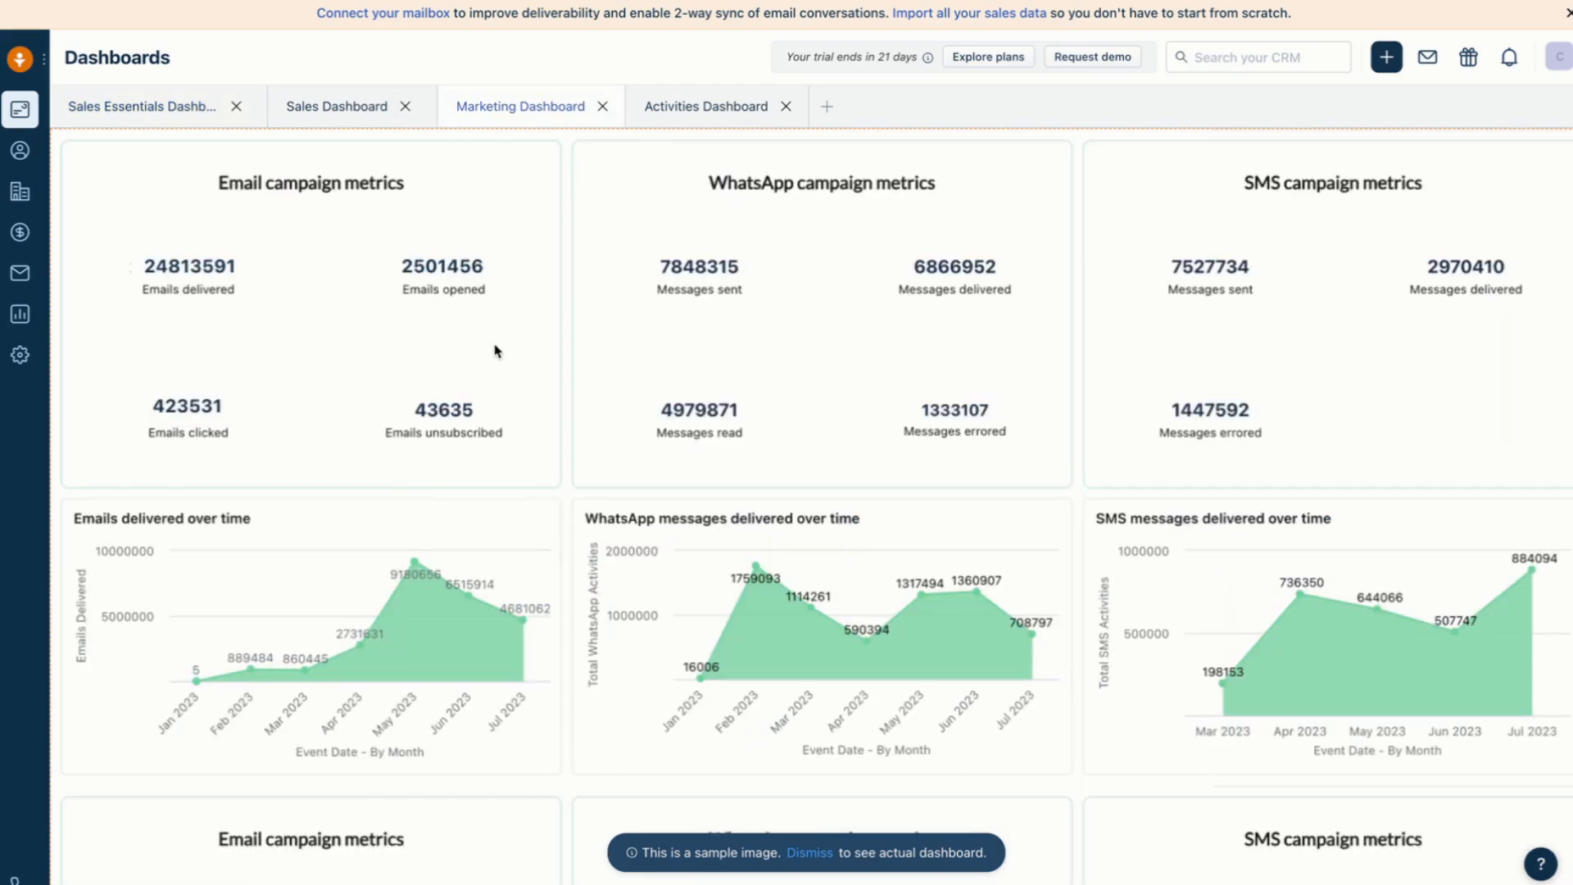
{"action": "left_click", "coordinate": [741, 103]}
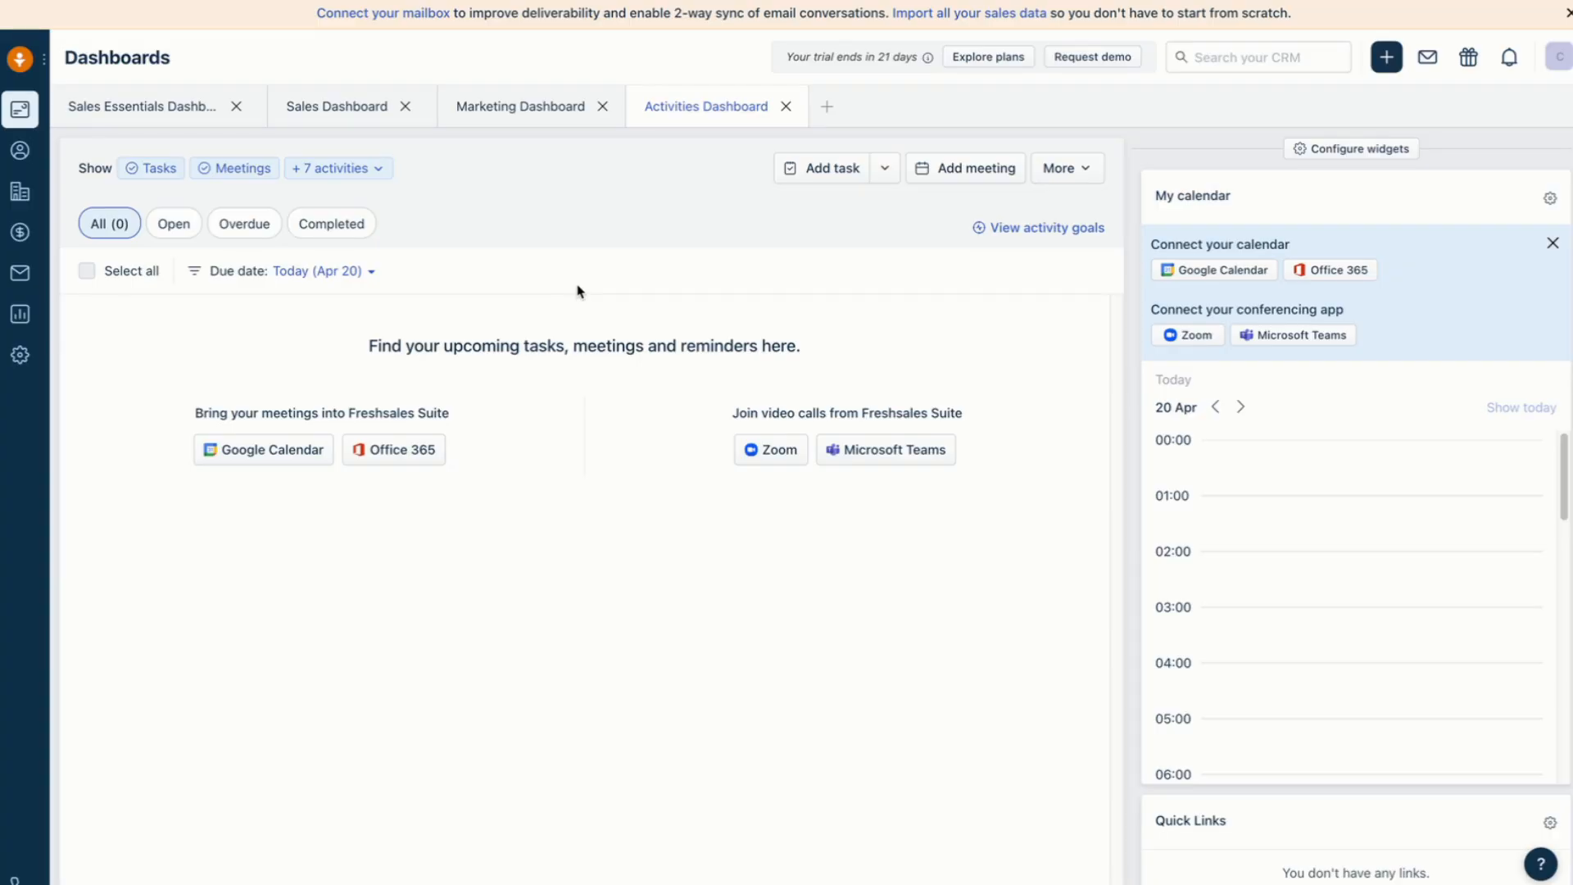
Step: Switch the CRM workspace from Sales to Marketing
{"action": "left_click", "coordinate": [20, 59]}
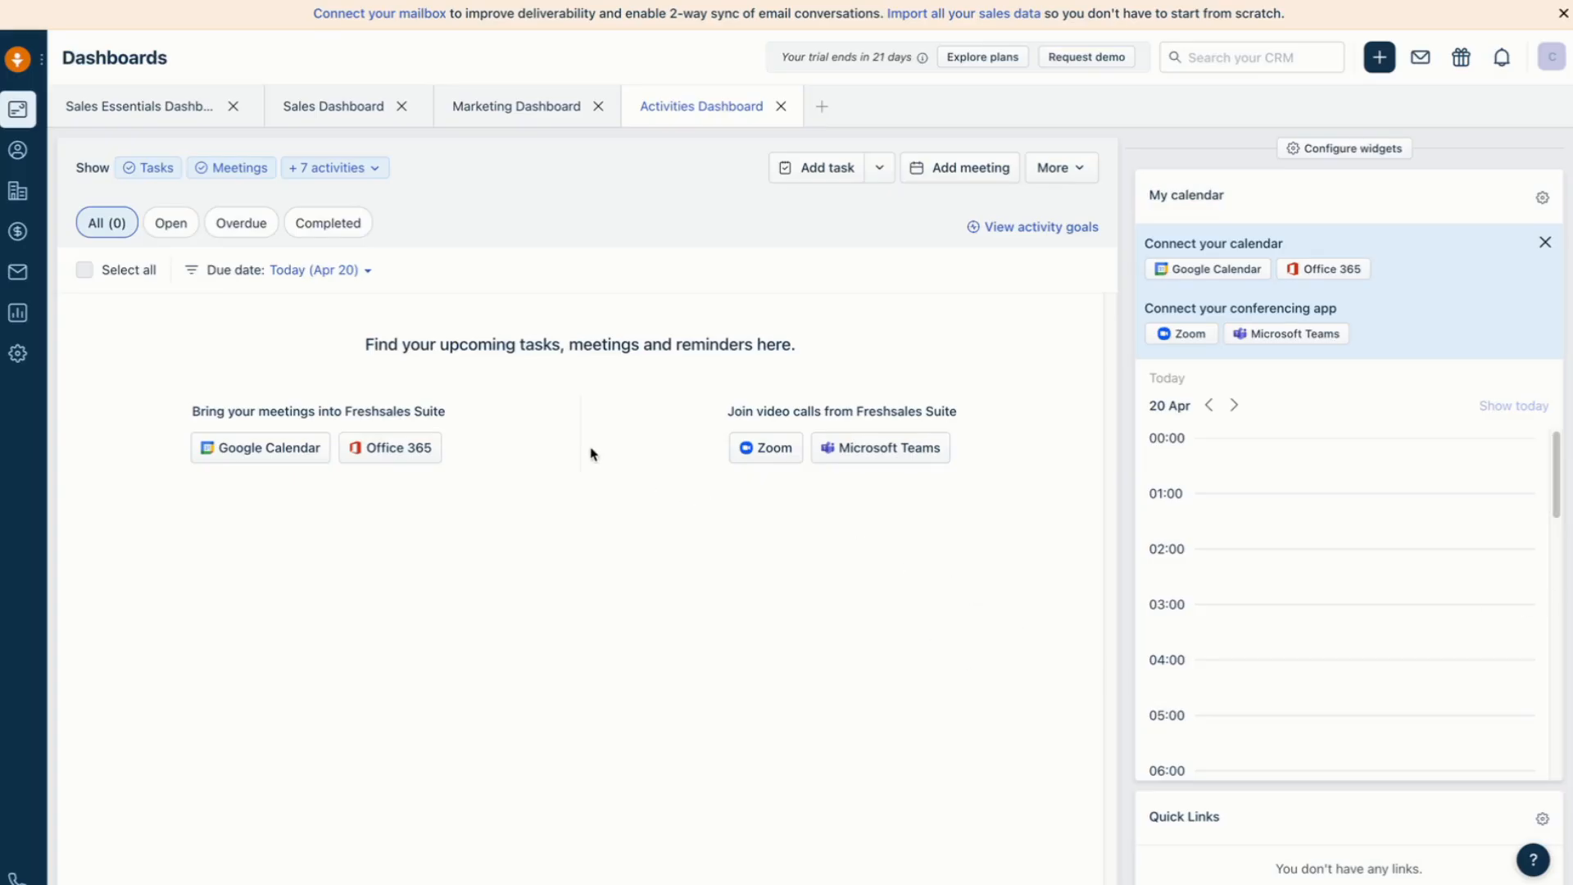
{"action": "left_click", "coordinate": [17, 59]}
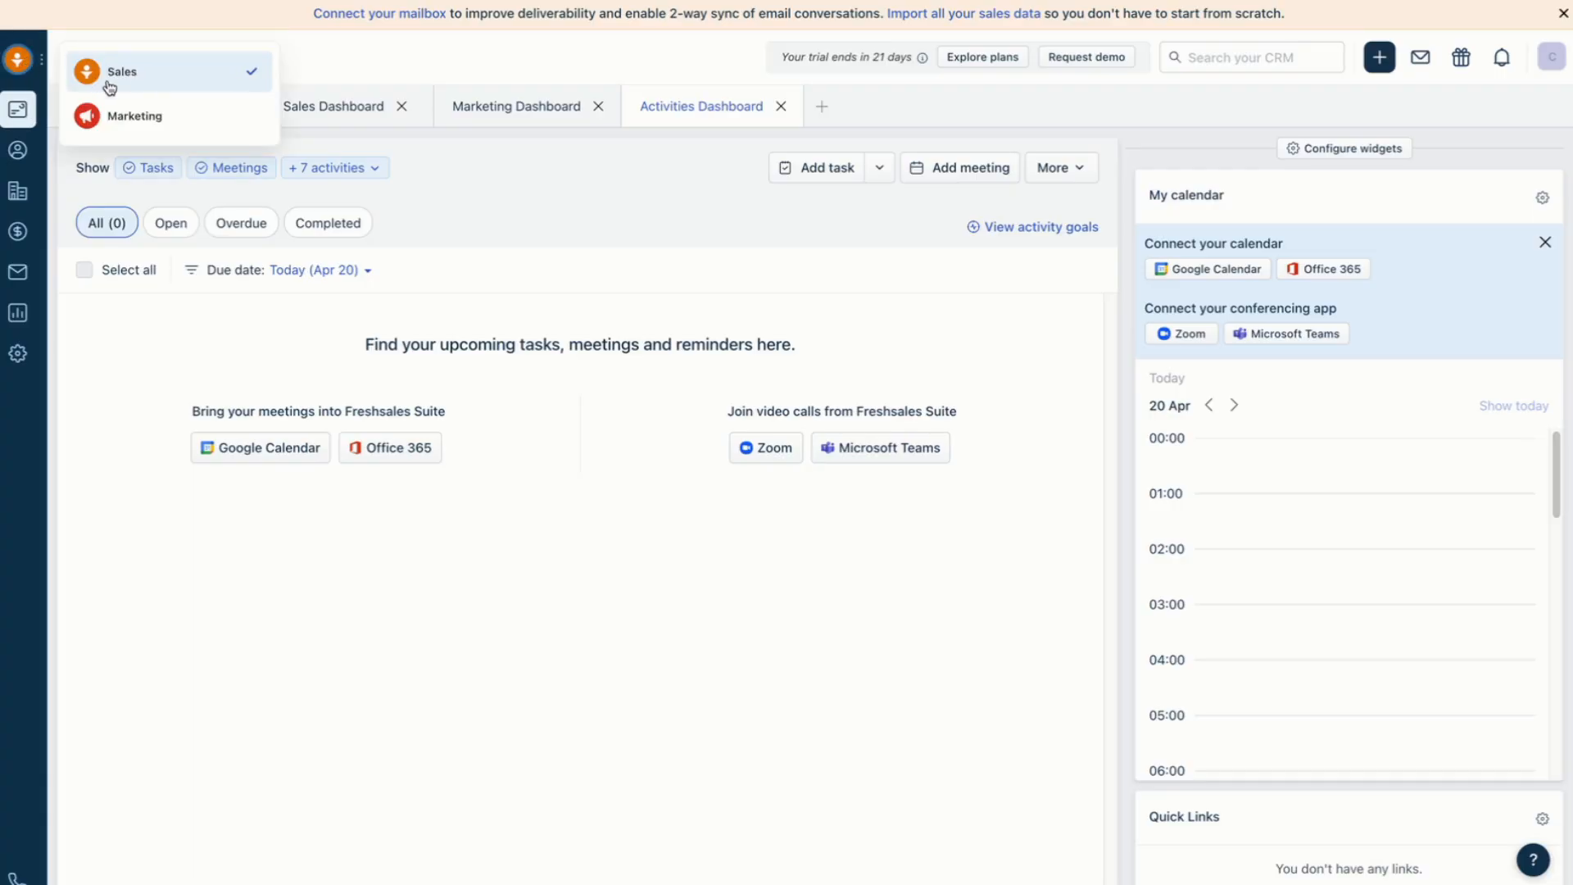
{"action": "left_click", "coordinate": [20, 62]}
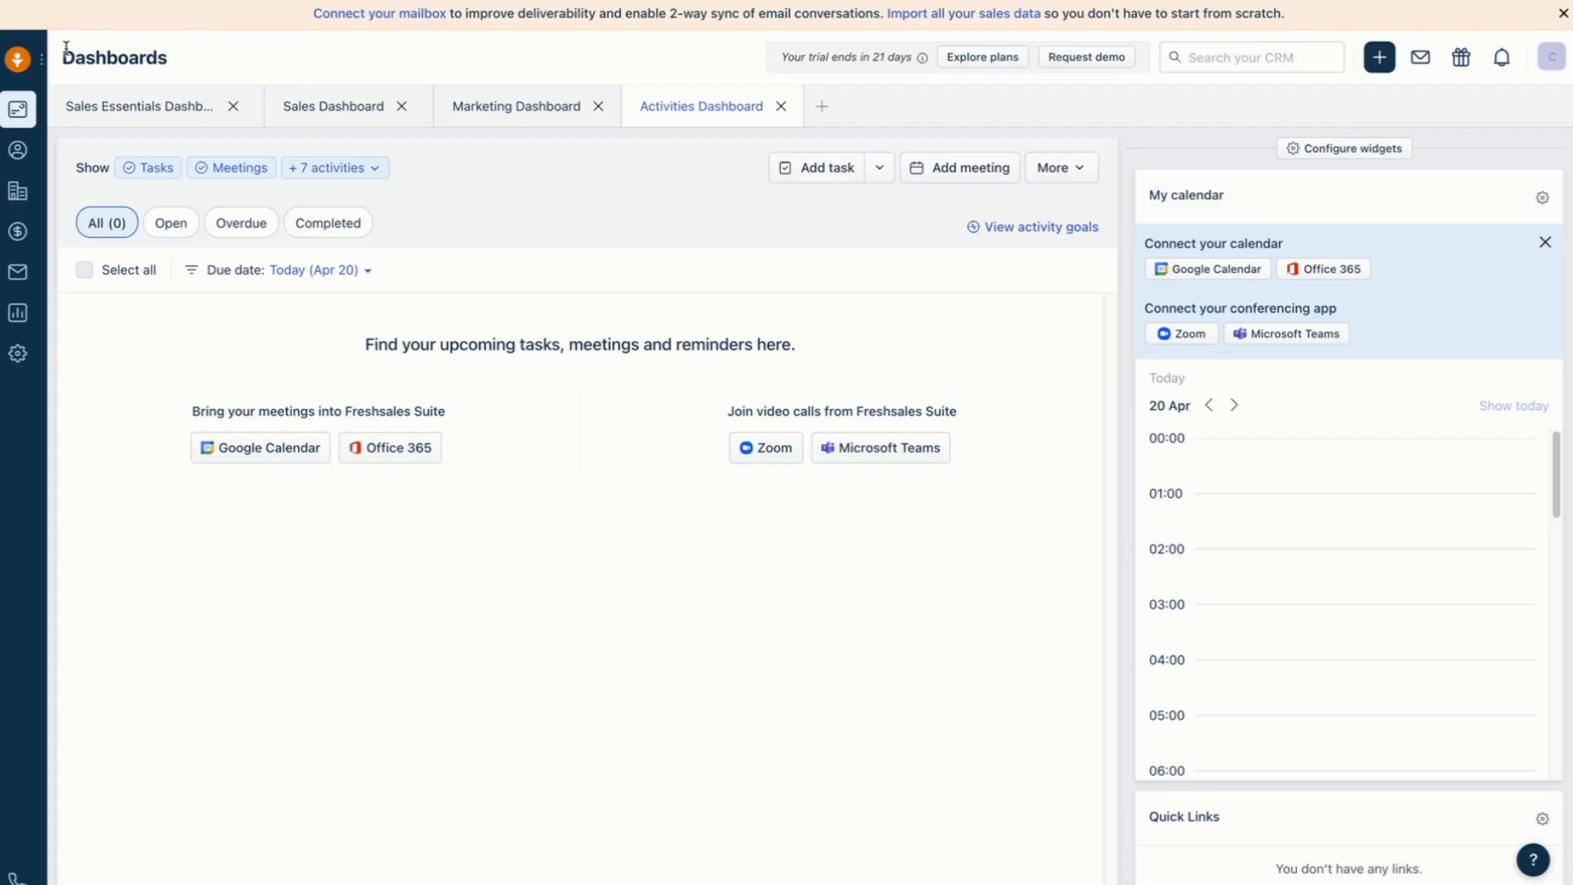
{"action": "left_click", "coordinate": [16, 63]}
{"action": "mouse_move", "coordinate": [49, 62]}
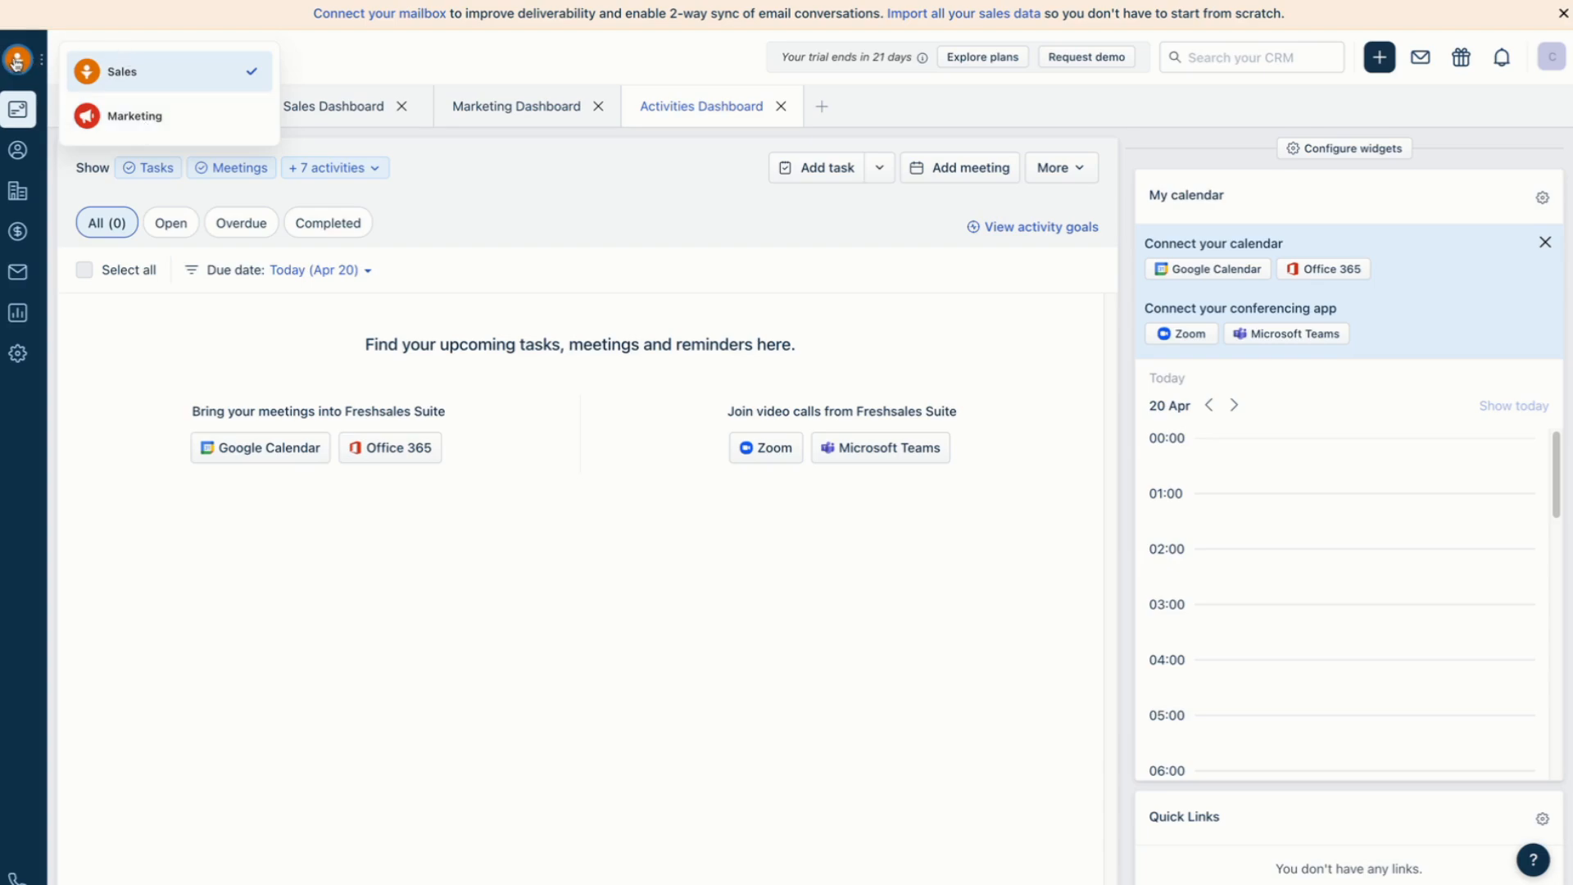
{"action": "left_click", "coordinate": [130, 119]}
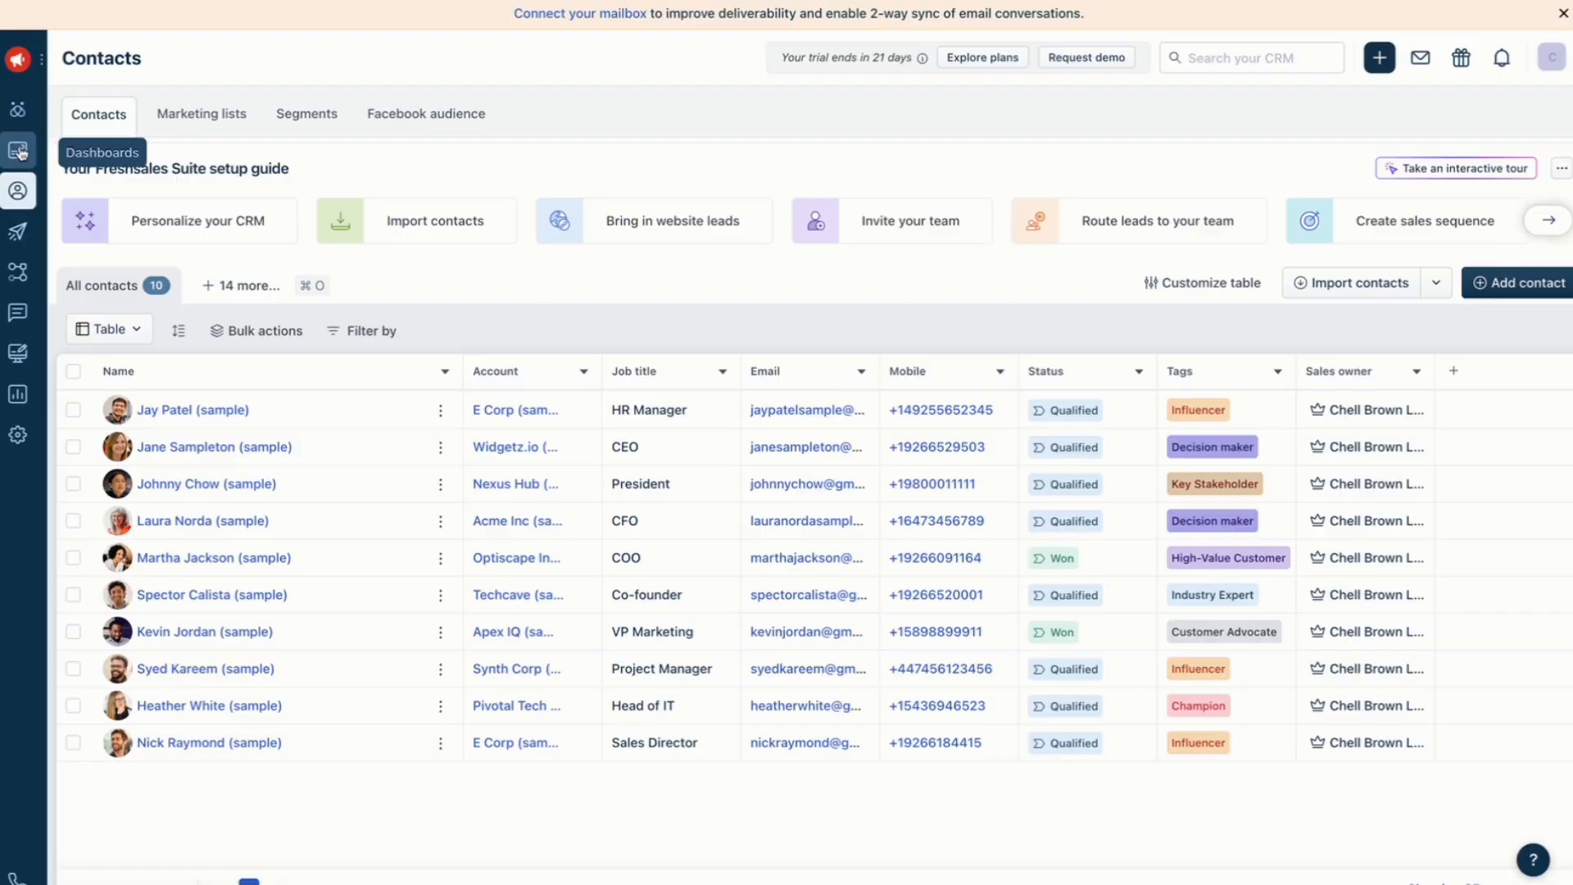
Step: Open the dashboards in the Marketing workspace and view the Marketing Dashboard and the Sales Dashboard
{"action": "left_click", "coordinate": [21, 154]}
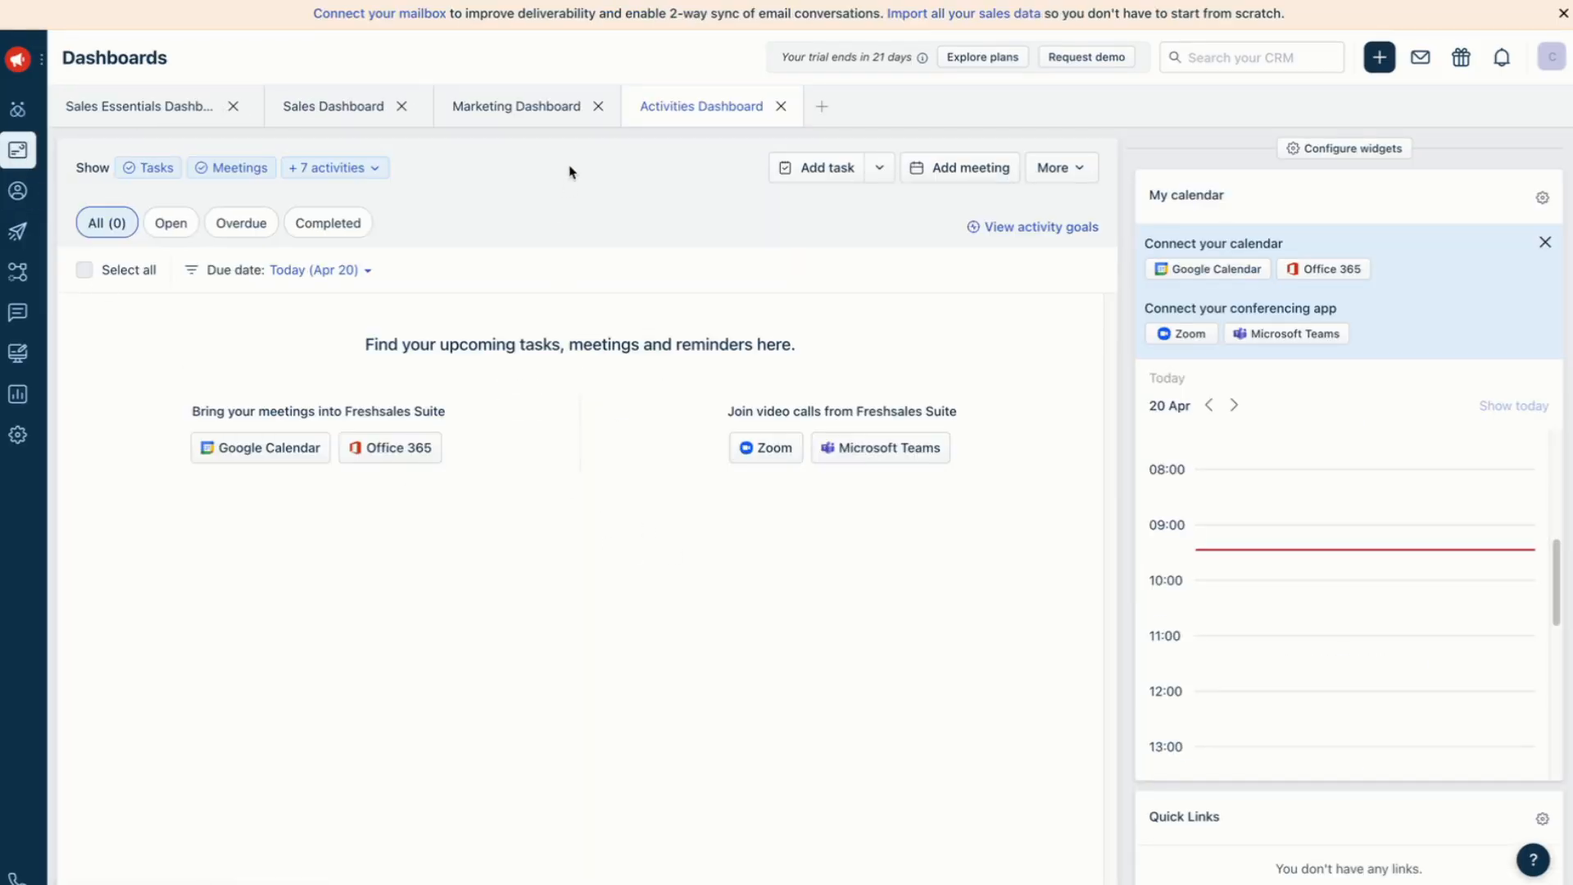
{"action": "left_click", "coordinate": [545, 111]}
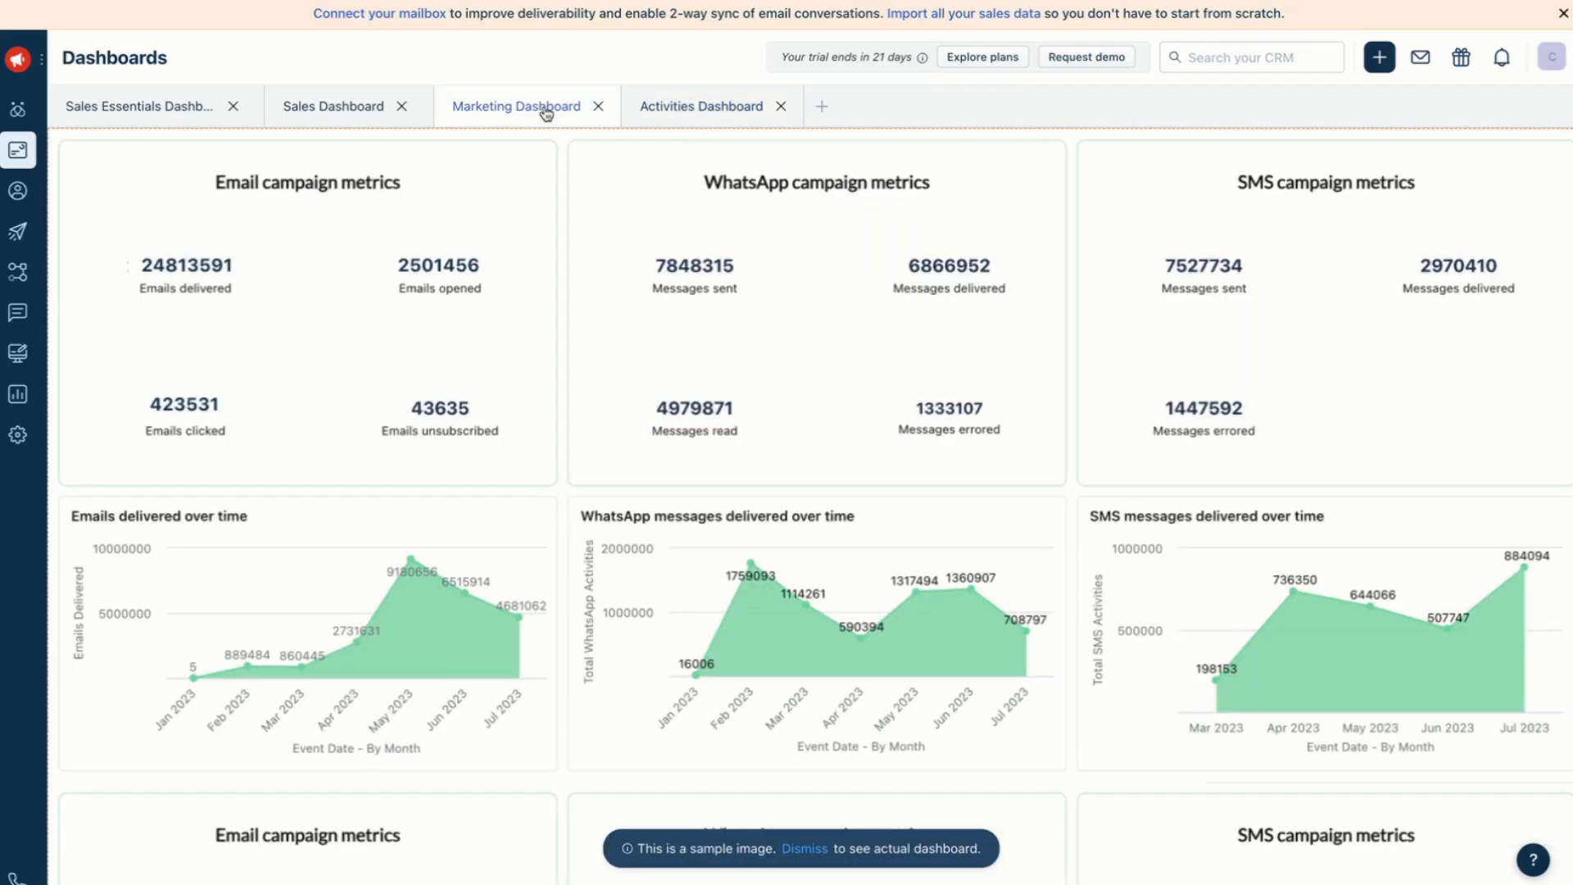
{"action": "left_click", "coordinate": [337, 108]}
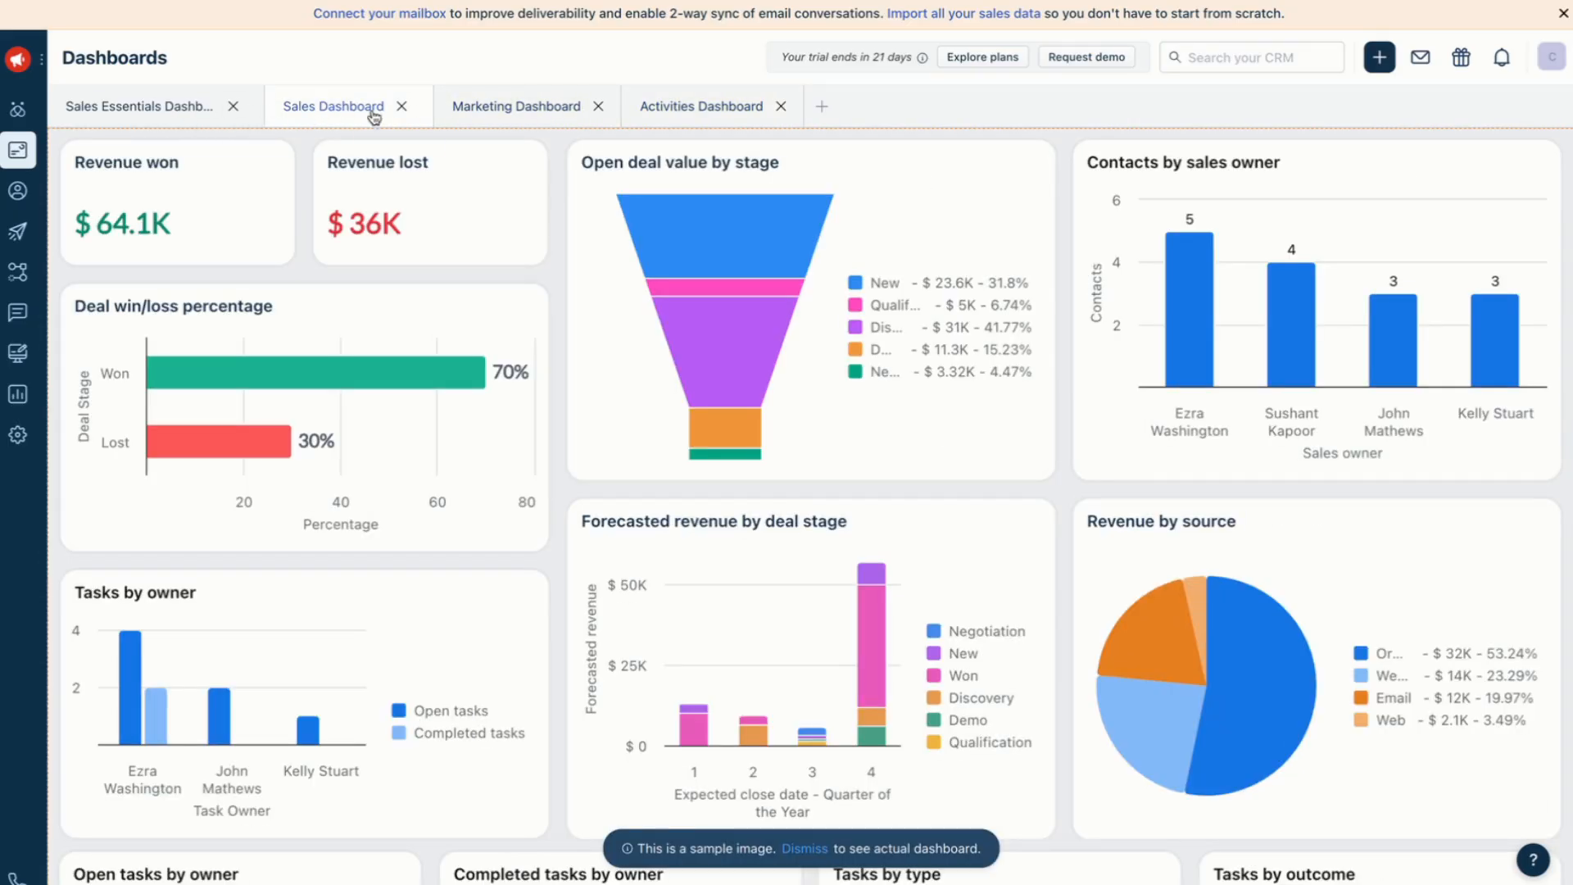
Step: Revisit the Sales Essentials Dashboard, switch the workspace to Sales and open its dashboards for comparison
{"action": "left_click", "coordinate": [147, 109]}
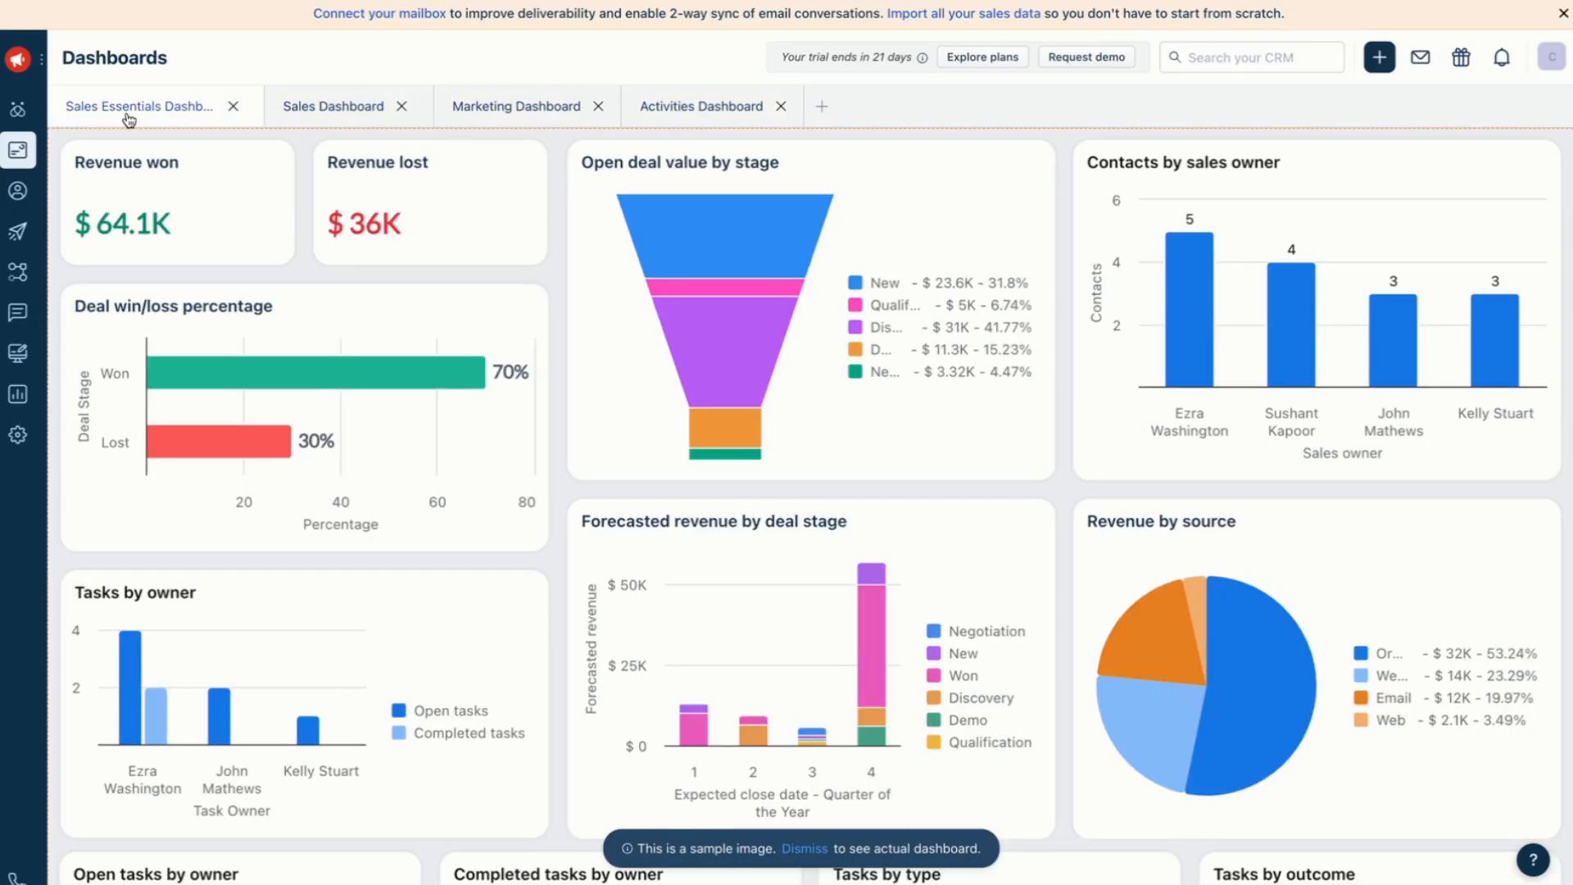
{"action": "left_click", "coordinate": [17, 57]}
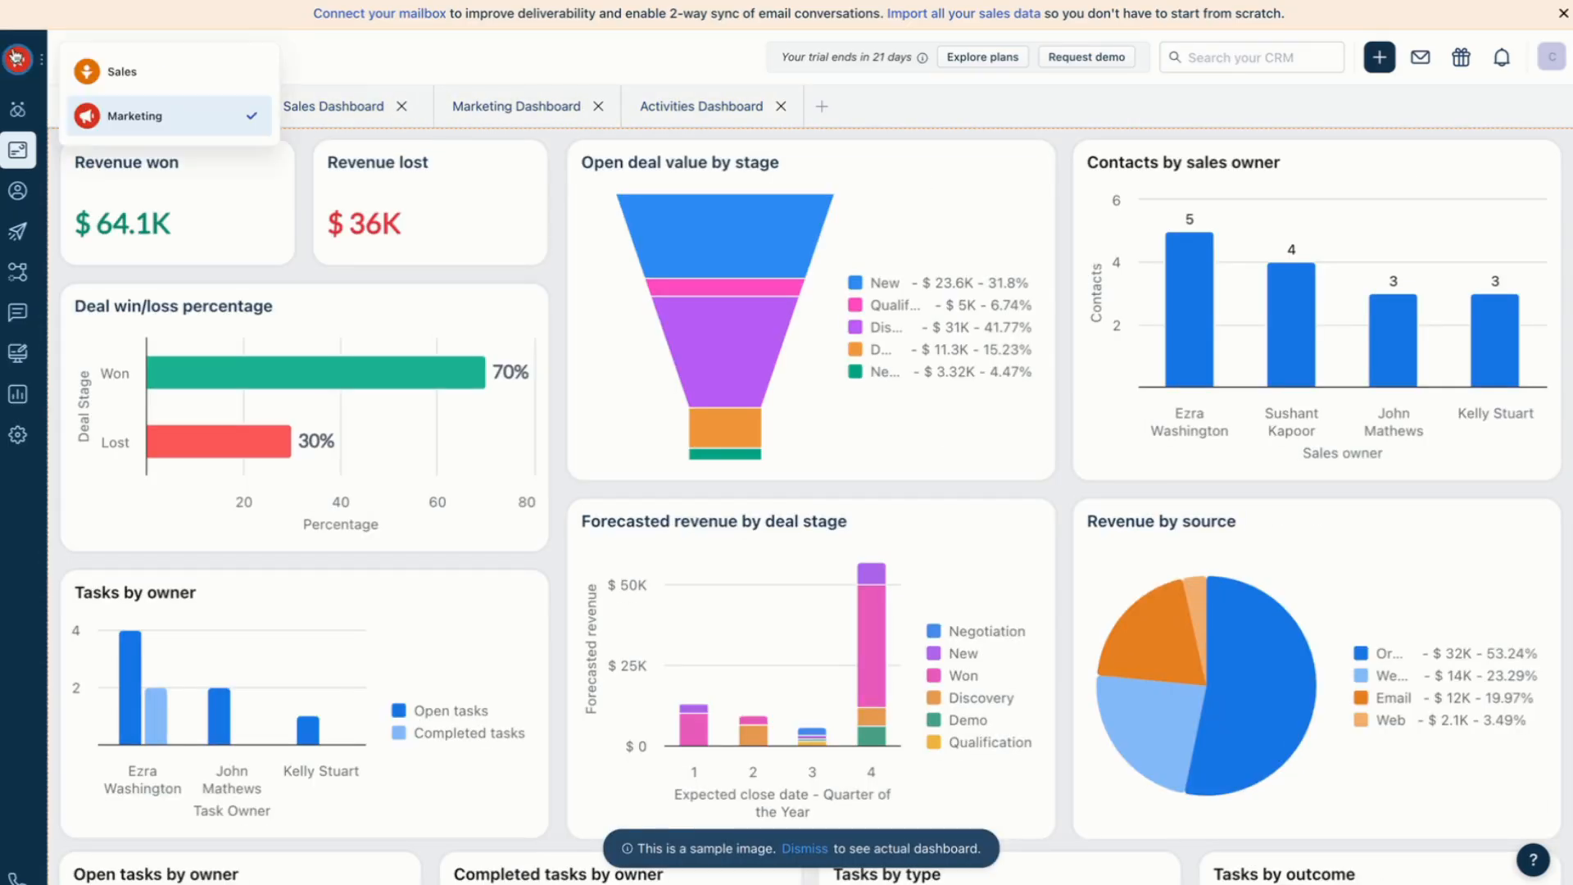
{"action": "left_click", "coordinate": [141, 66]}
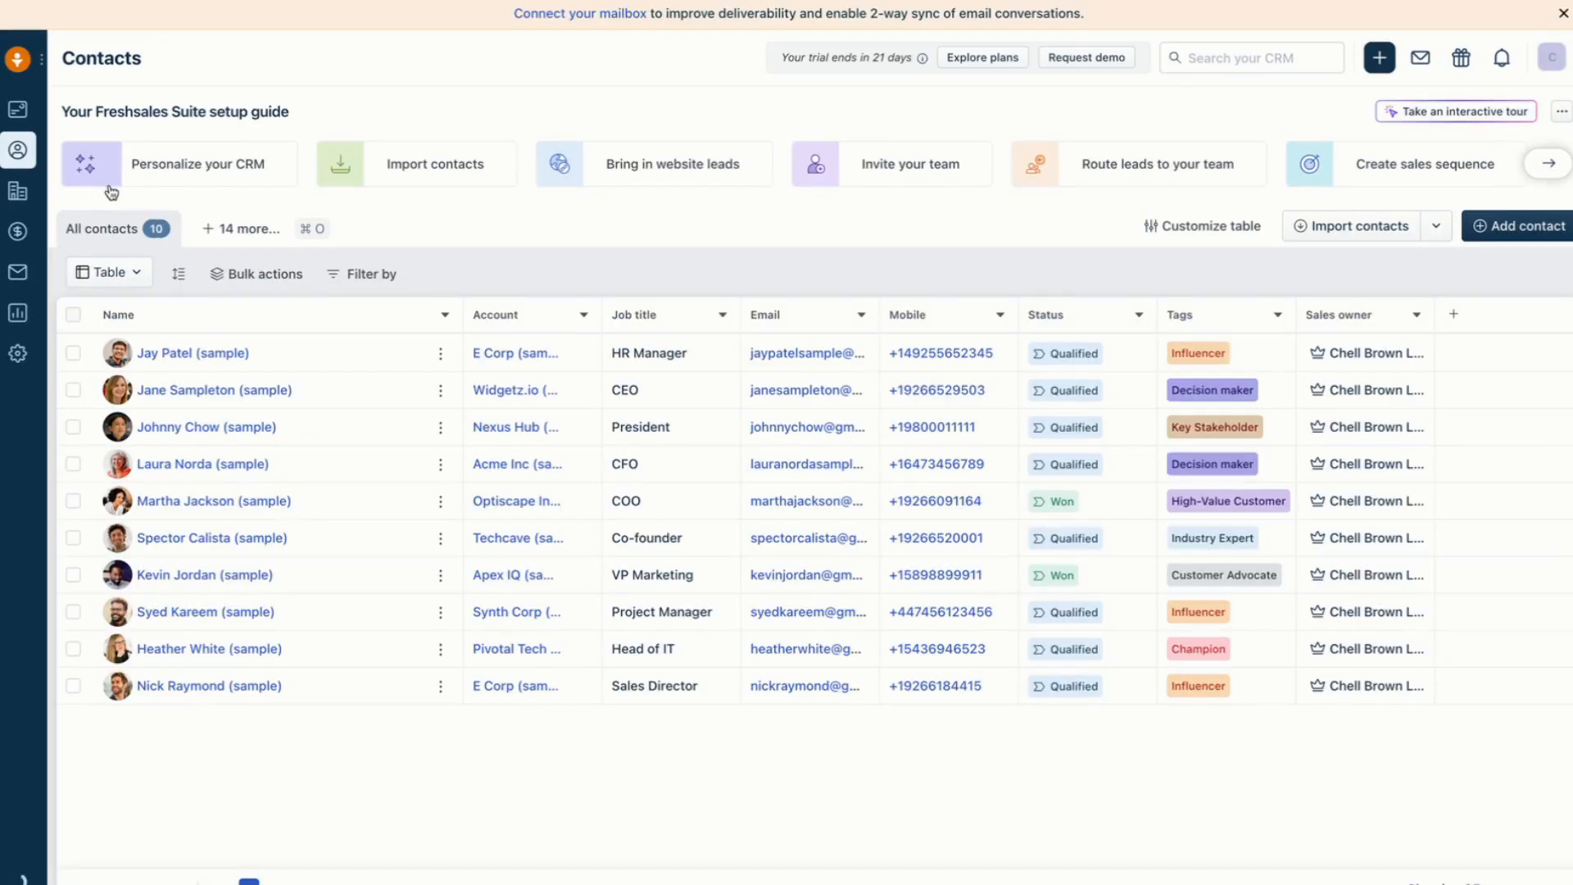
{"action": "left_click", "coordinate": [18, 109]}
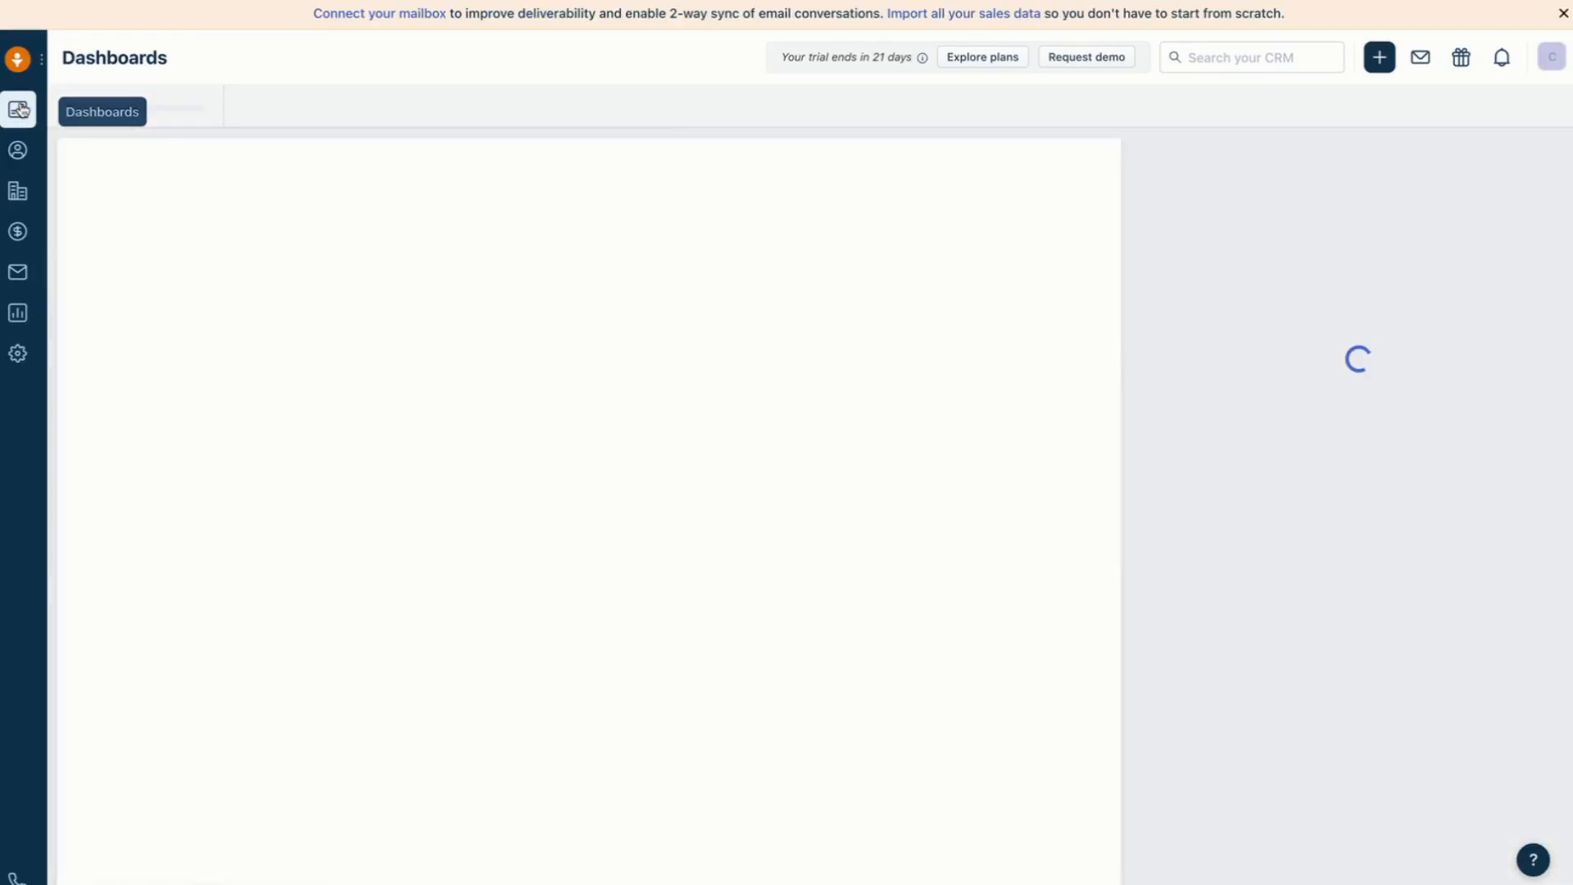
Step: Switch the workspace to Marketing and open the Freddy (Beta) AI assistant
{"action": "left_click", "coordinate": [18, 58]}
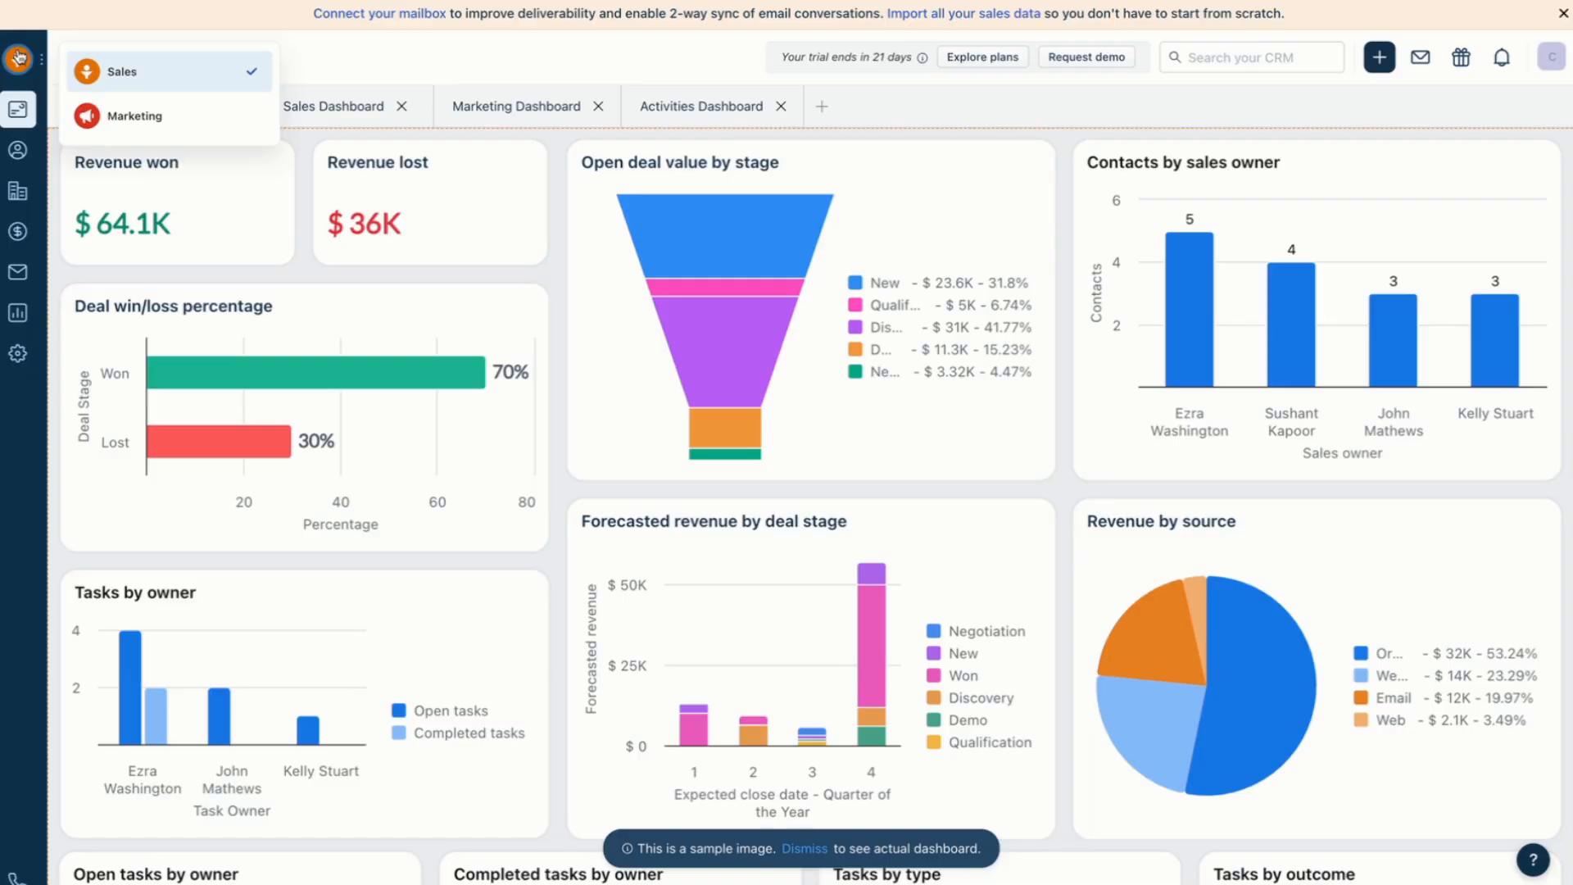
{"action": "left_click", "coordinate": [144, 115]}
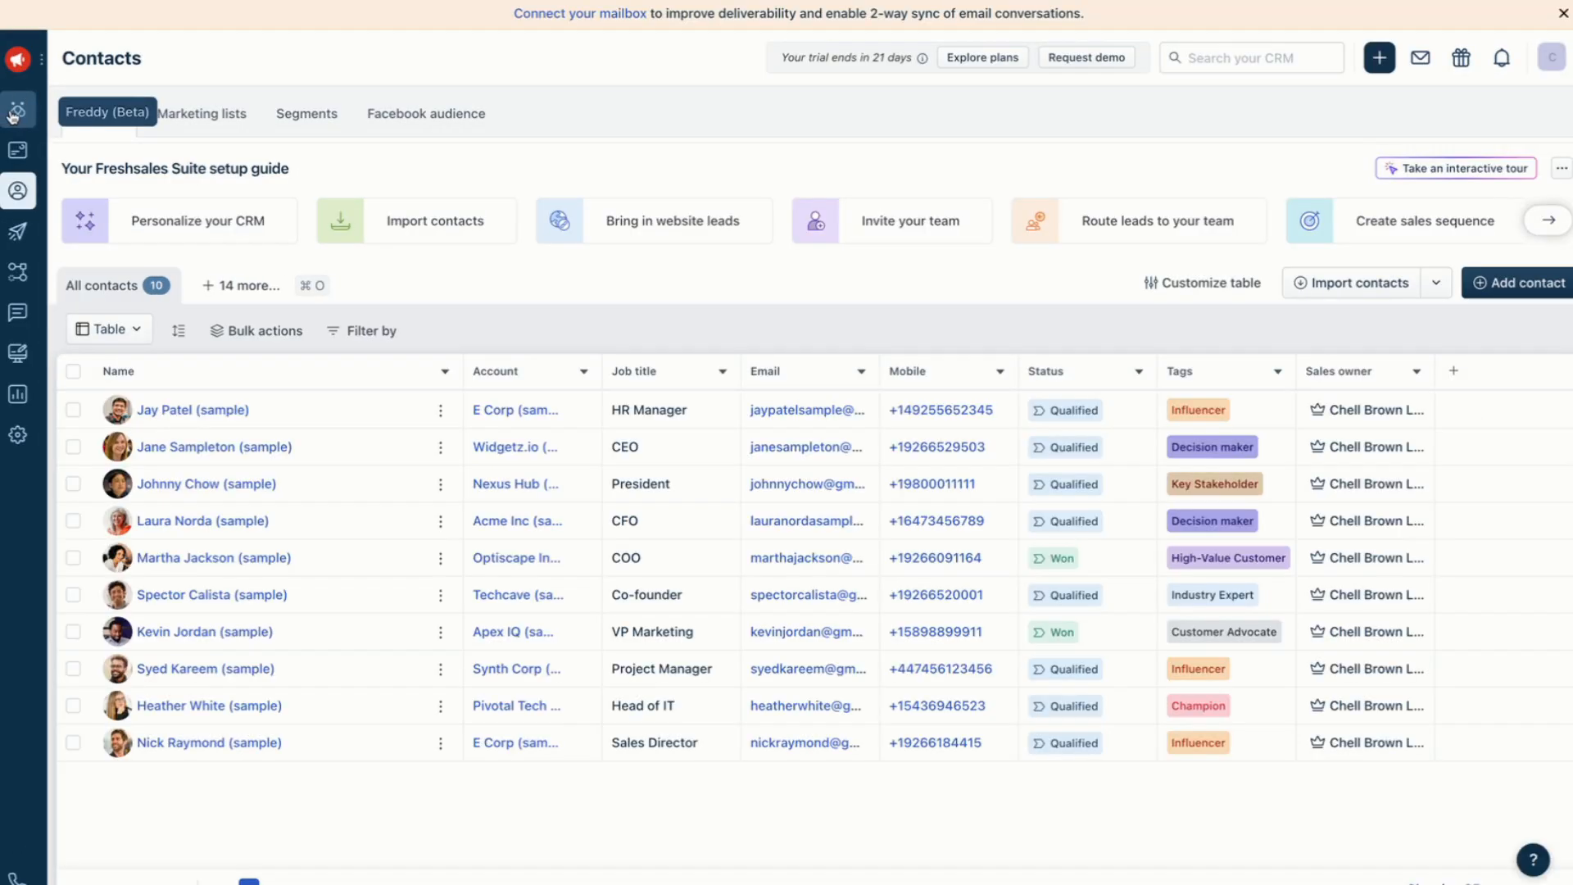
{"action": "left_click", "coordinate": [18, 112]}
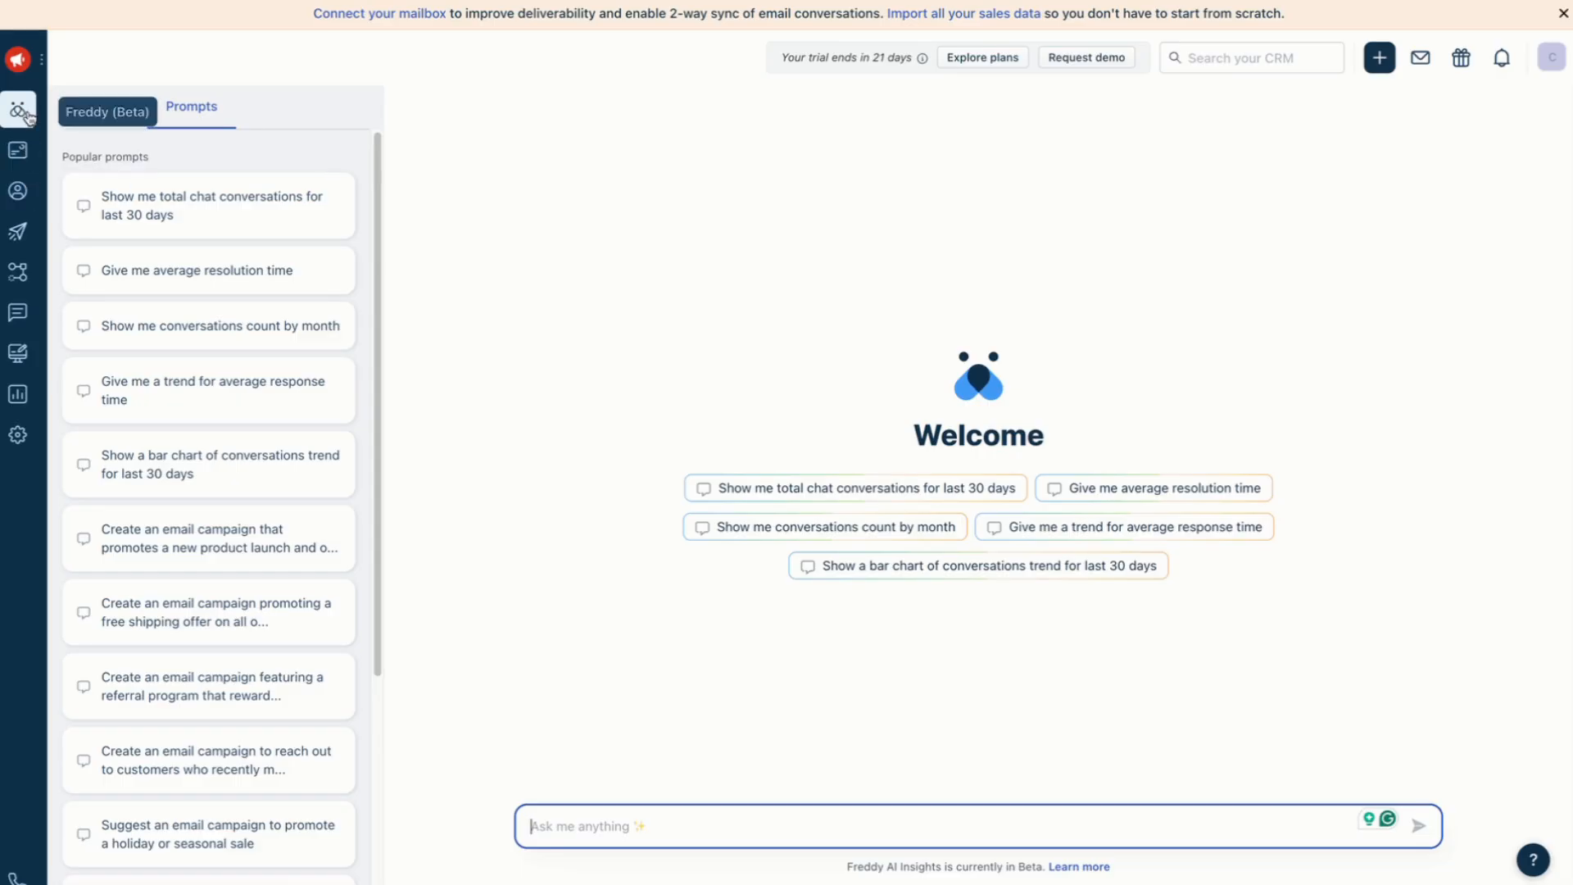
Step: Examine Freddy's Insights section and the full list of popular prompts, along with its question box
{"action": "left_click", "coordinate": [98, 113]}
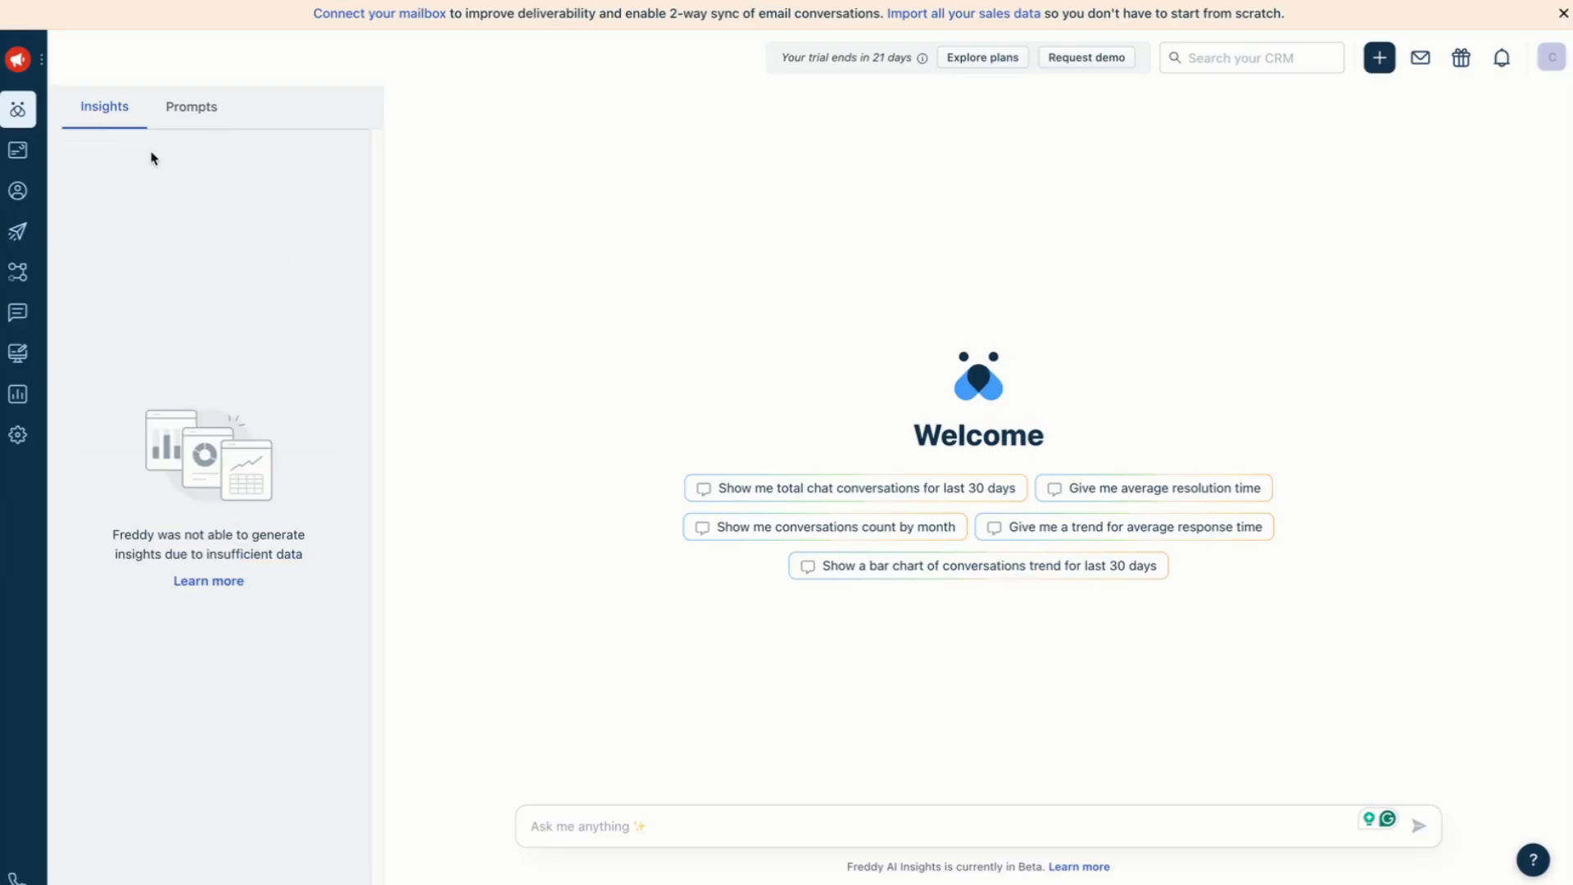
{"action": "left_click", "coordinate": [193, 113]}
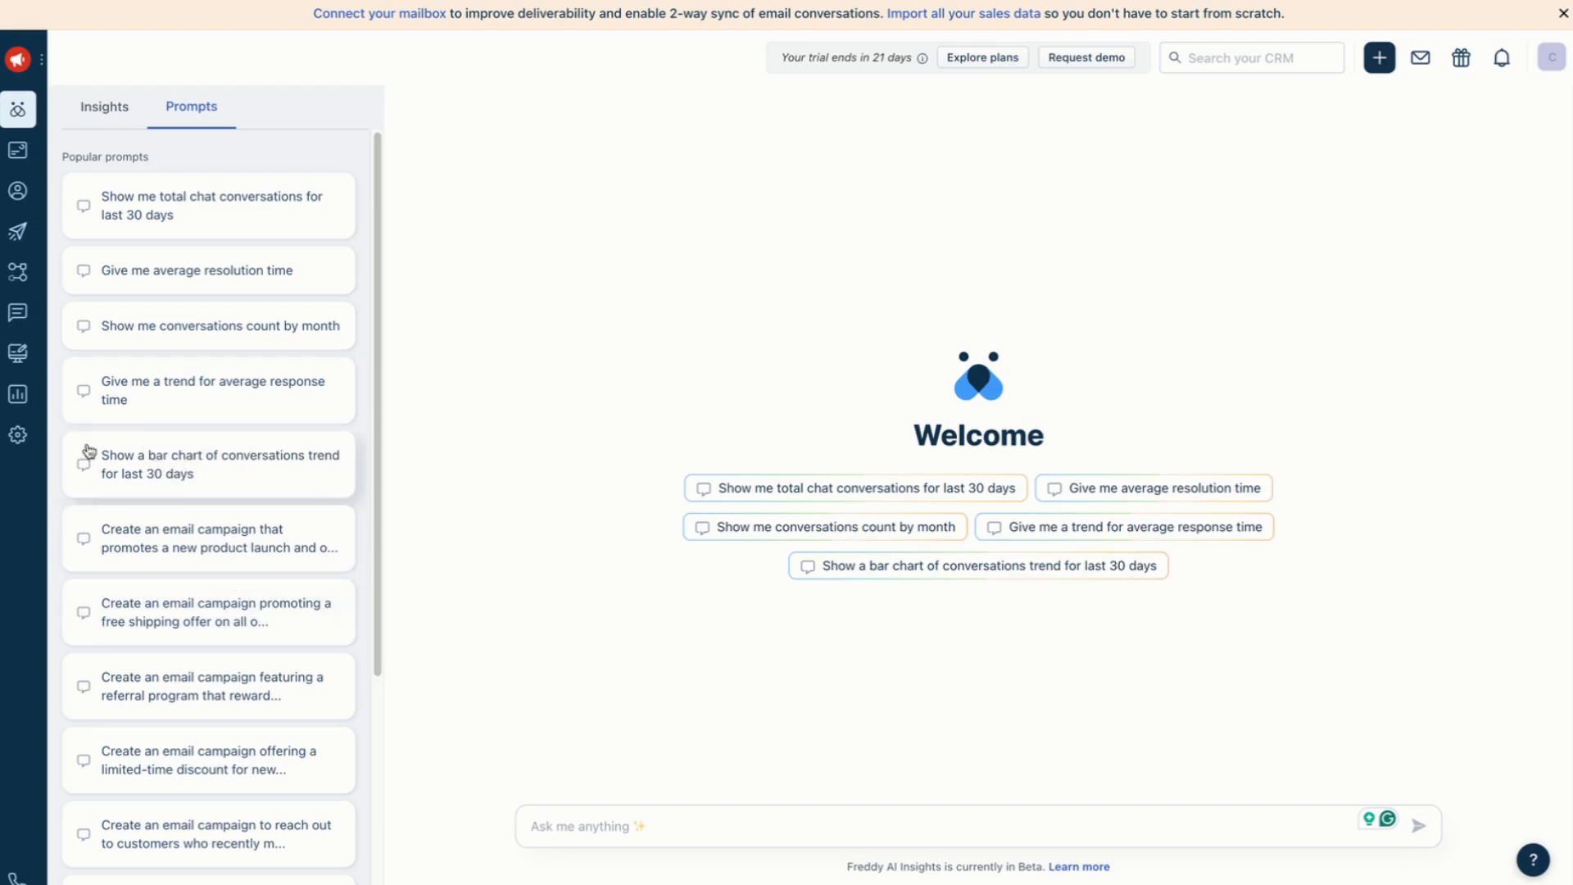
{"action": "scroll", "coordinate": [152, 537], "scroll_direction": "down", "scroll_amount": 3}
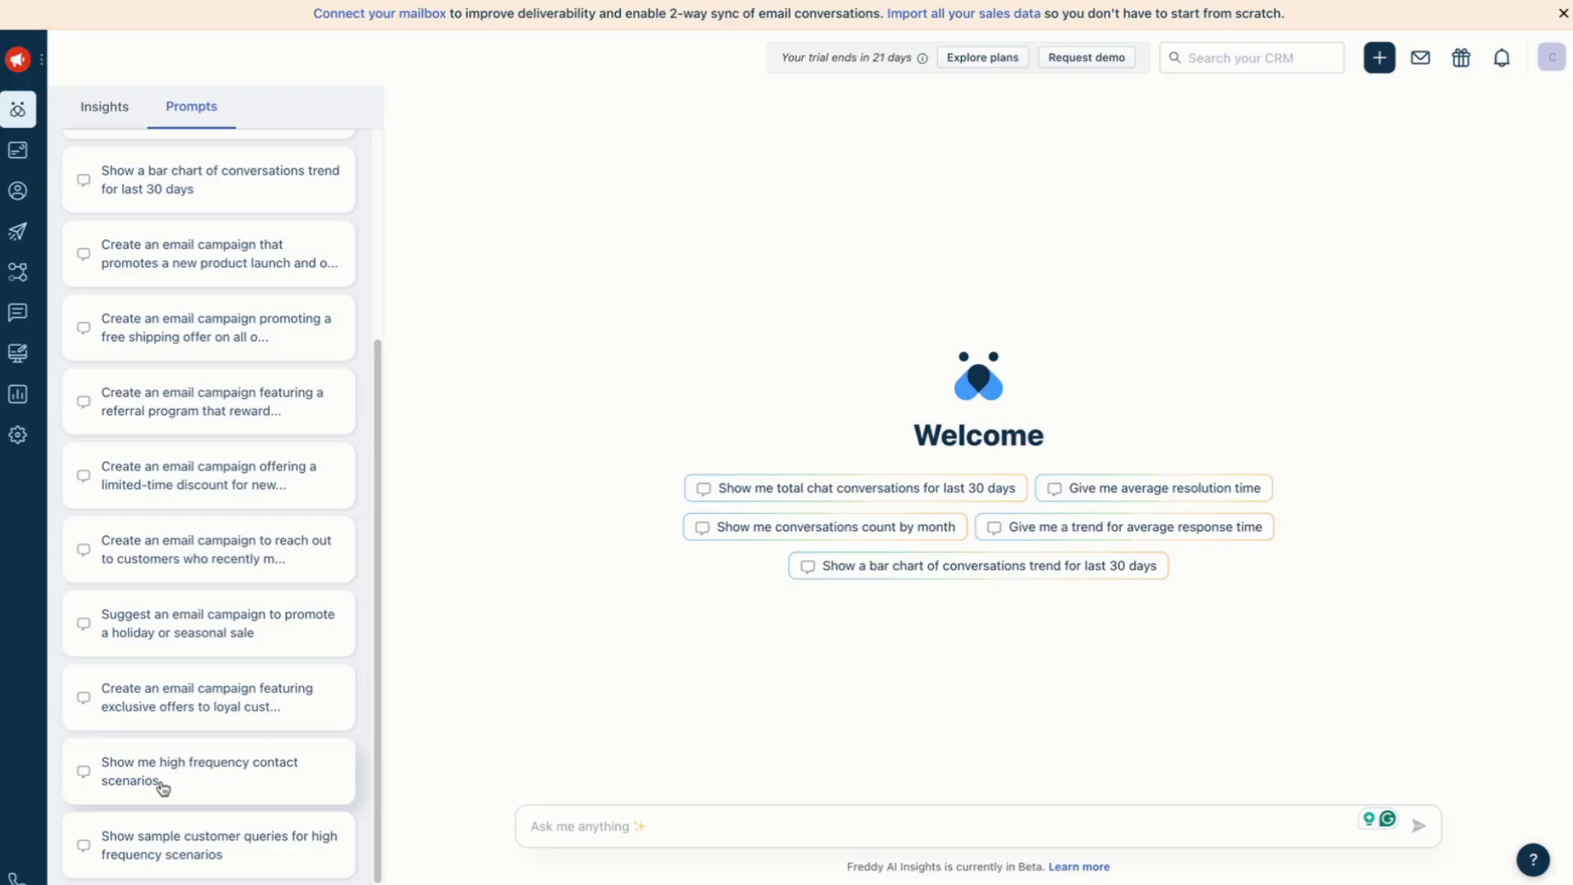
{"action": "scroll", "coordinate": [222, 777], "scroll_direction": "up", "scroll_amount": 4}
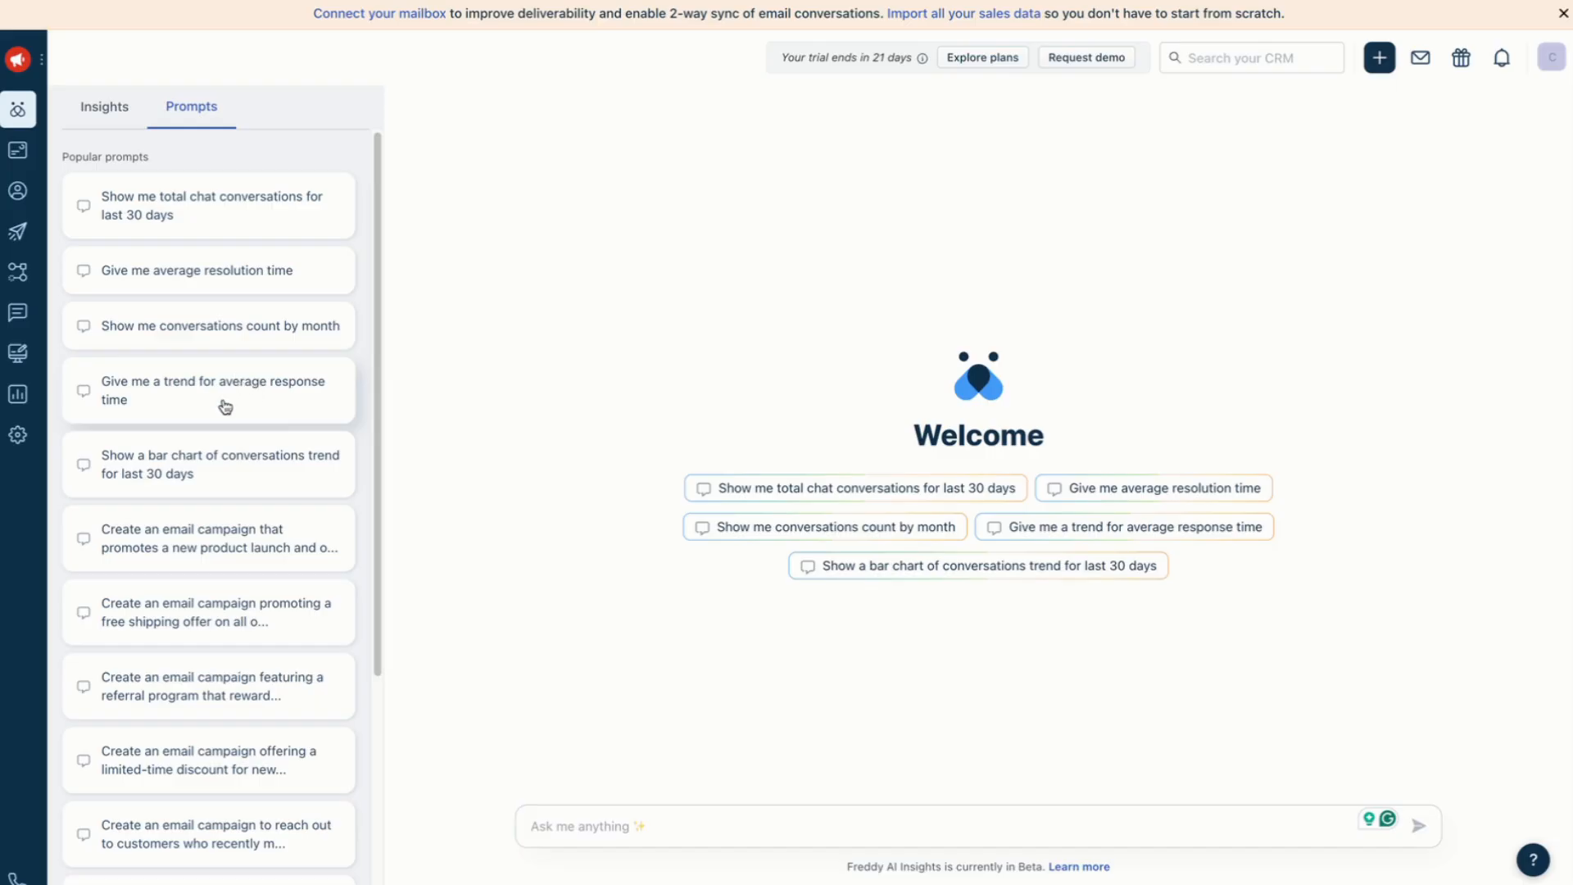
{"action": "scroll", "coordinate": [189, 328], "scroll_direction": "down", "scroll_amount": 4}
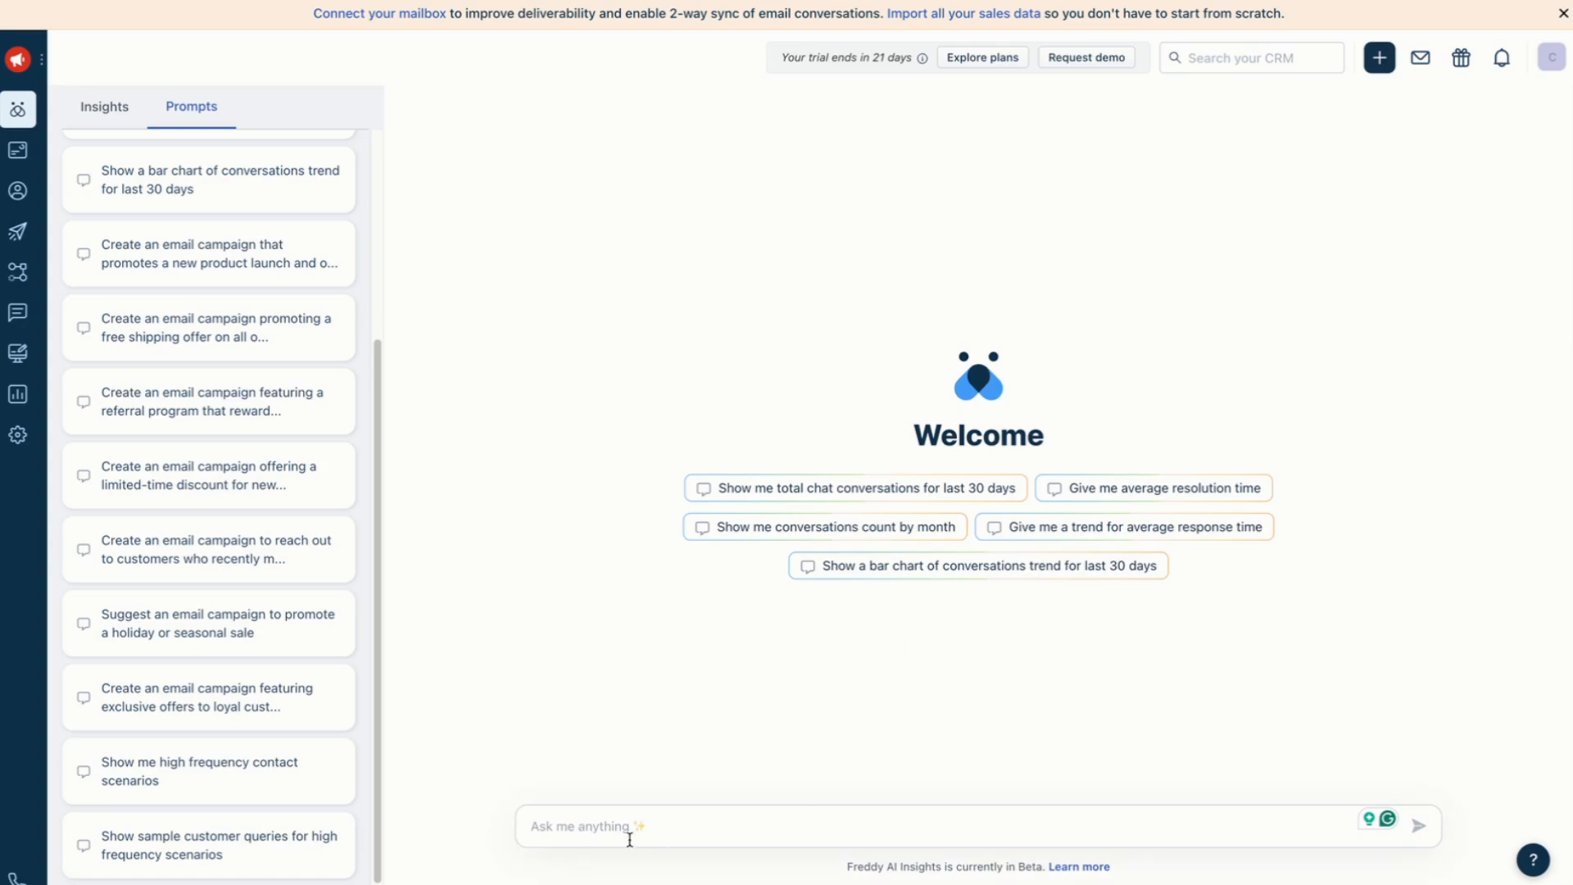
{"action": "left_click", "coordinate": [706, 826]}
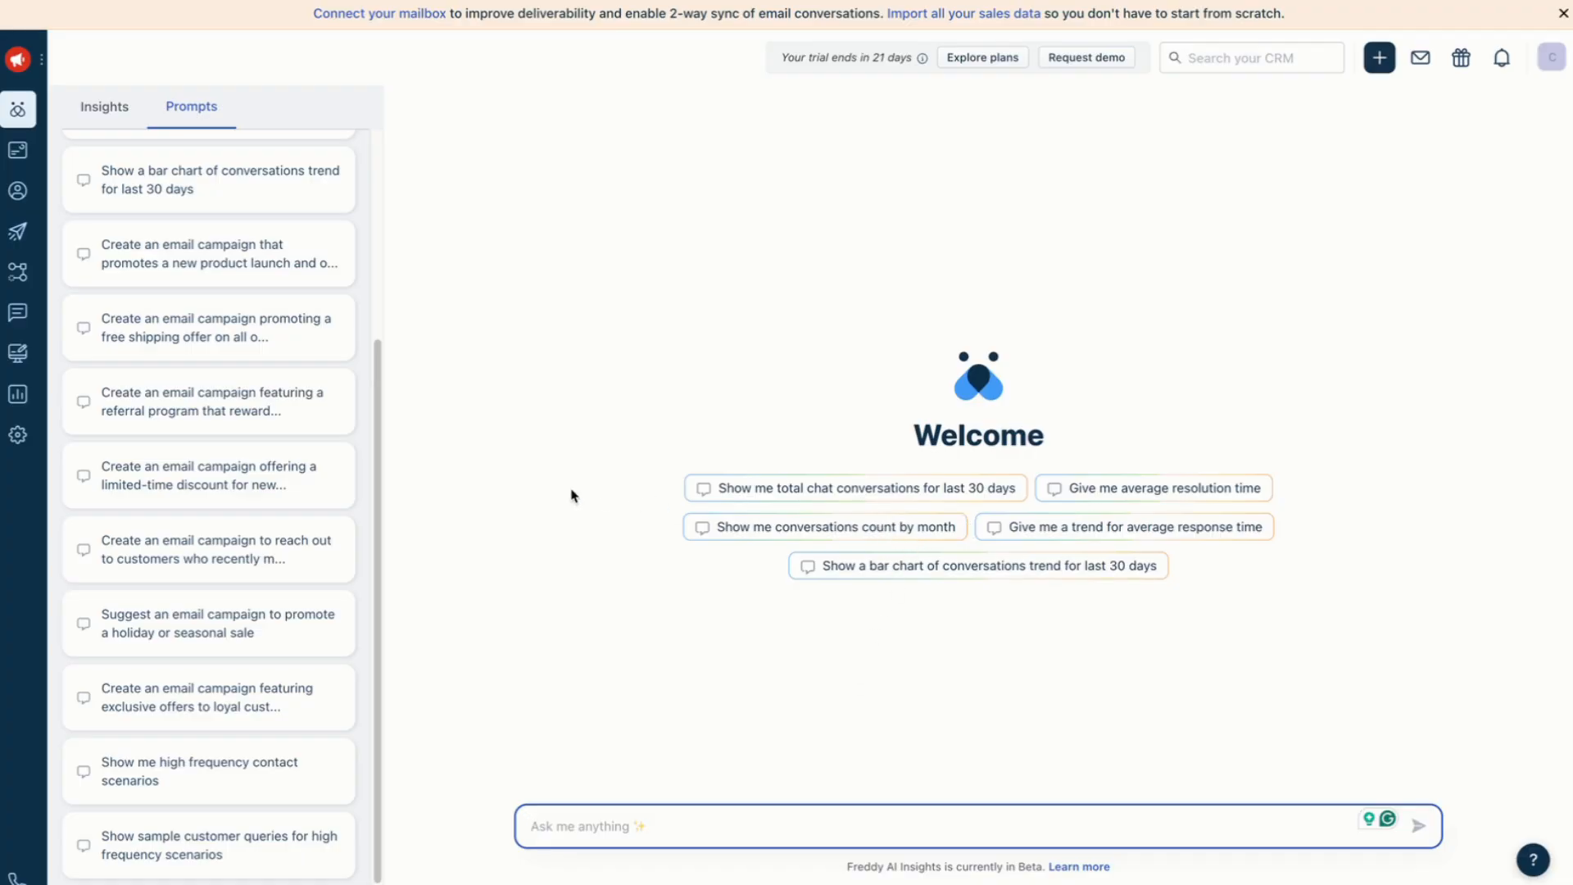
{"action": "scroll", "coordinate": [291, 420], "scroll_direction": "up", "scroll_amount": 3}
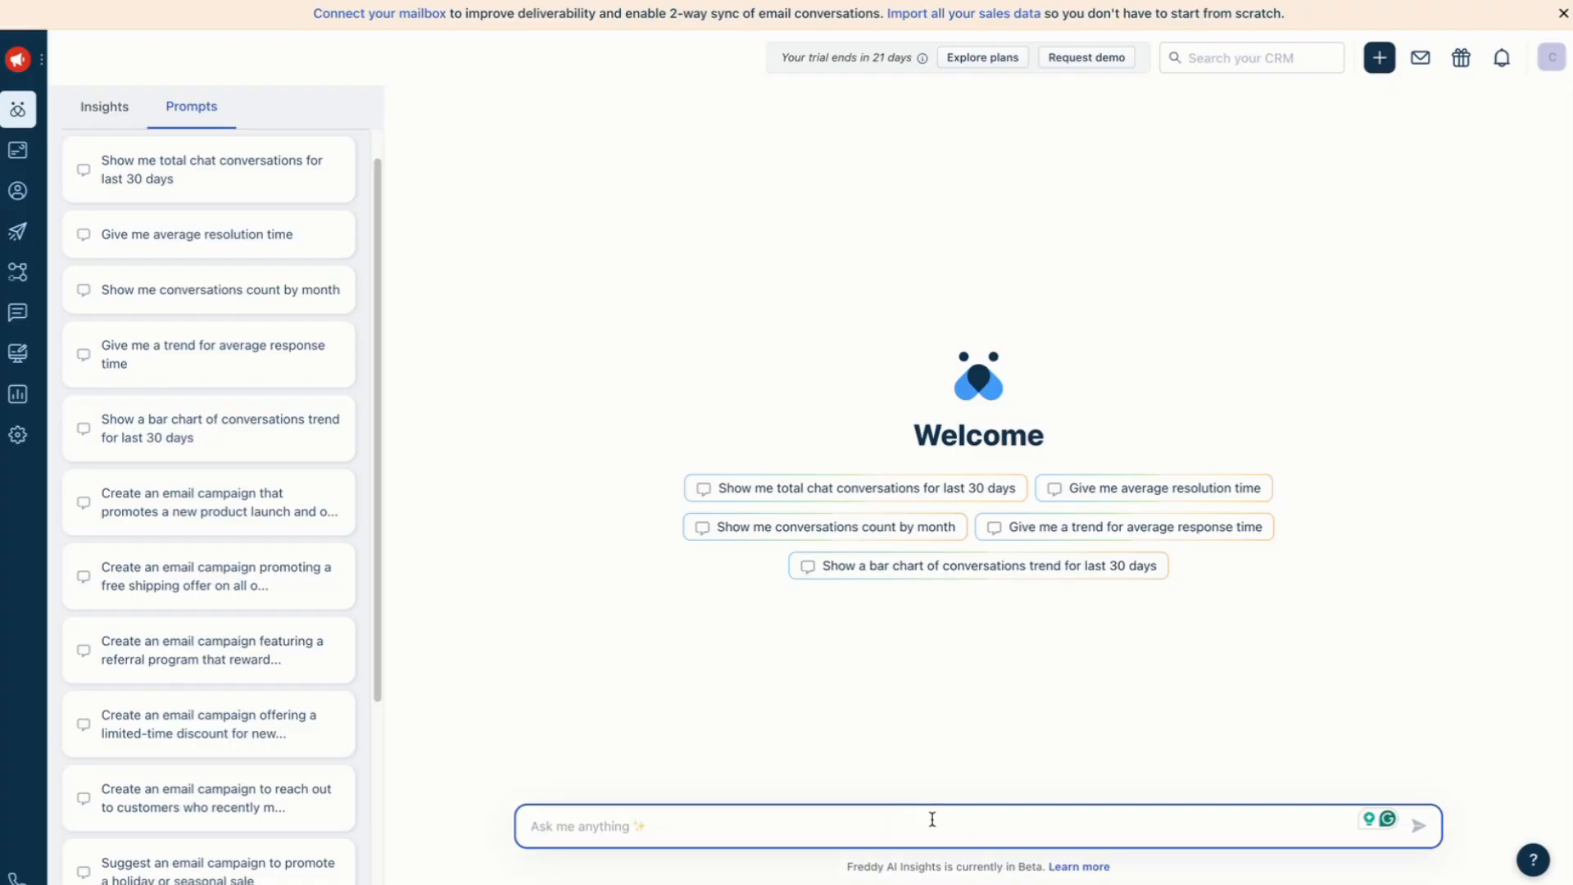
Step: Send Freddy the suggested prompt "Give me average resolution time" and look through the remaining popular prompts
{"action": "left_click", "coordinate": [1231, 489]}
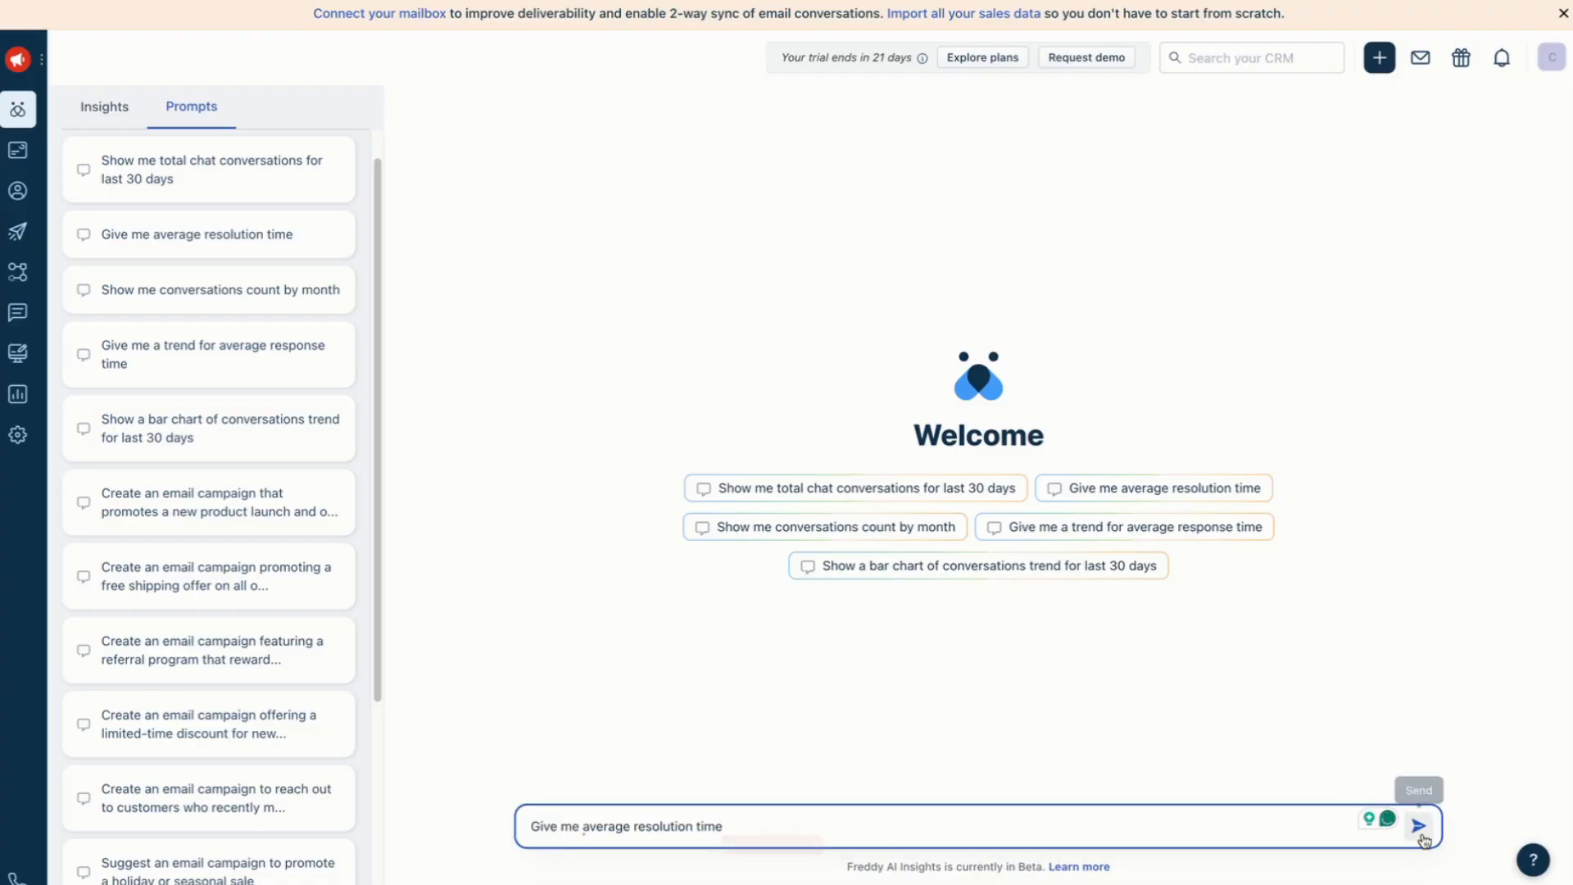
{"action": "left_click", "coordinate": [1419, 826]}
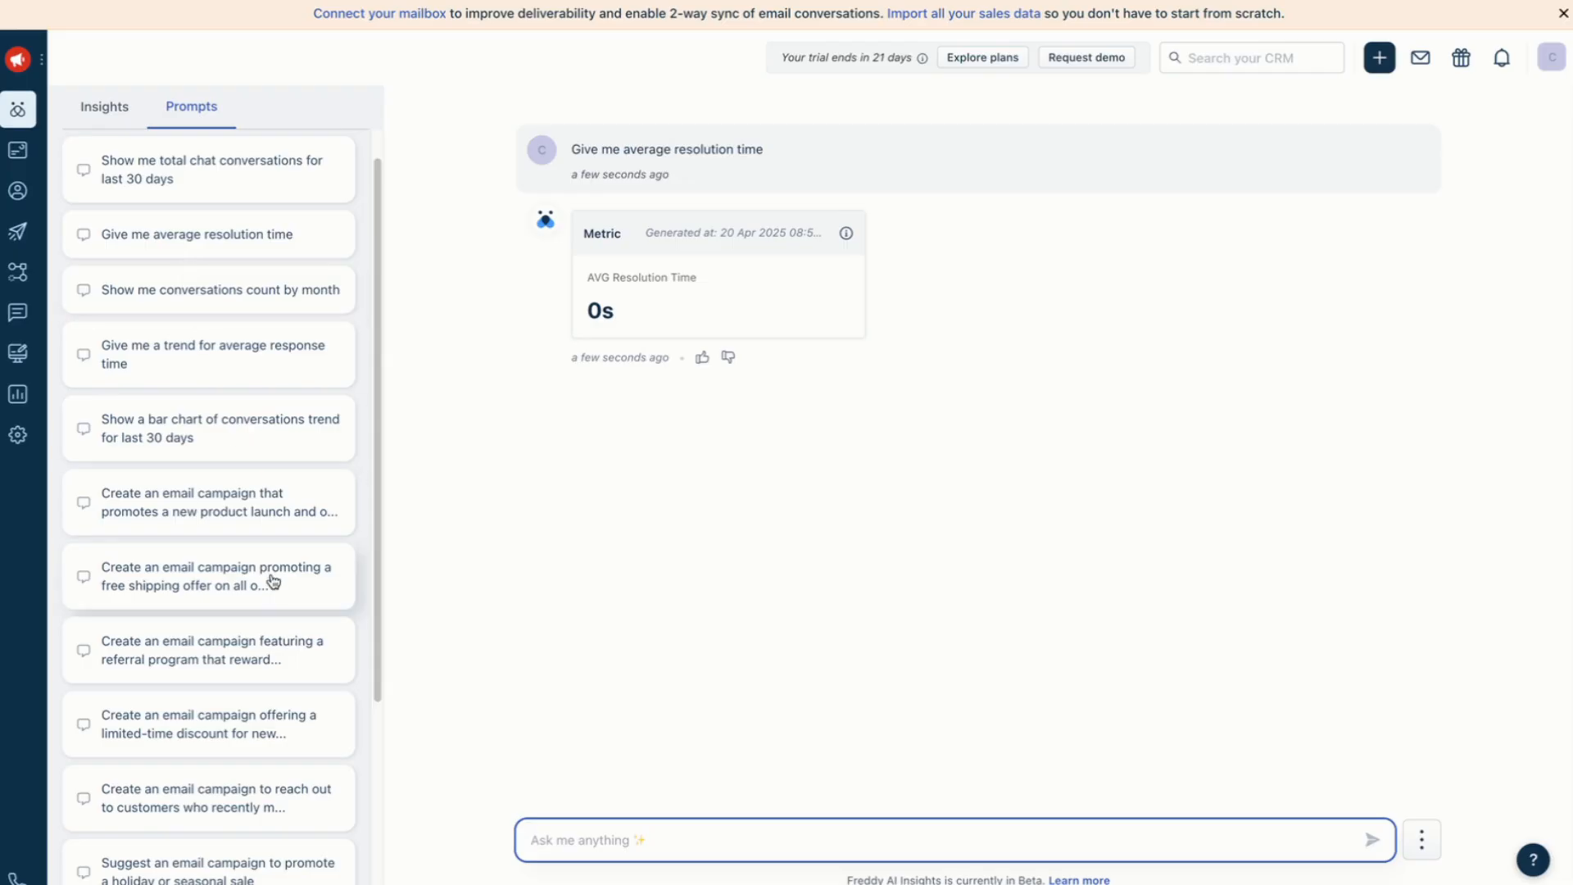
{"action": "scroll", "coordinate": [274, 588], "scroll_direction": "down", "scroll_amount": 3}
{"action": "scroll", "coordinate": [274, 590], "scroll_direction": "up", "scroll_amount": 4}
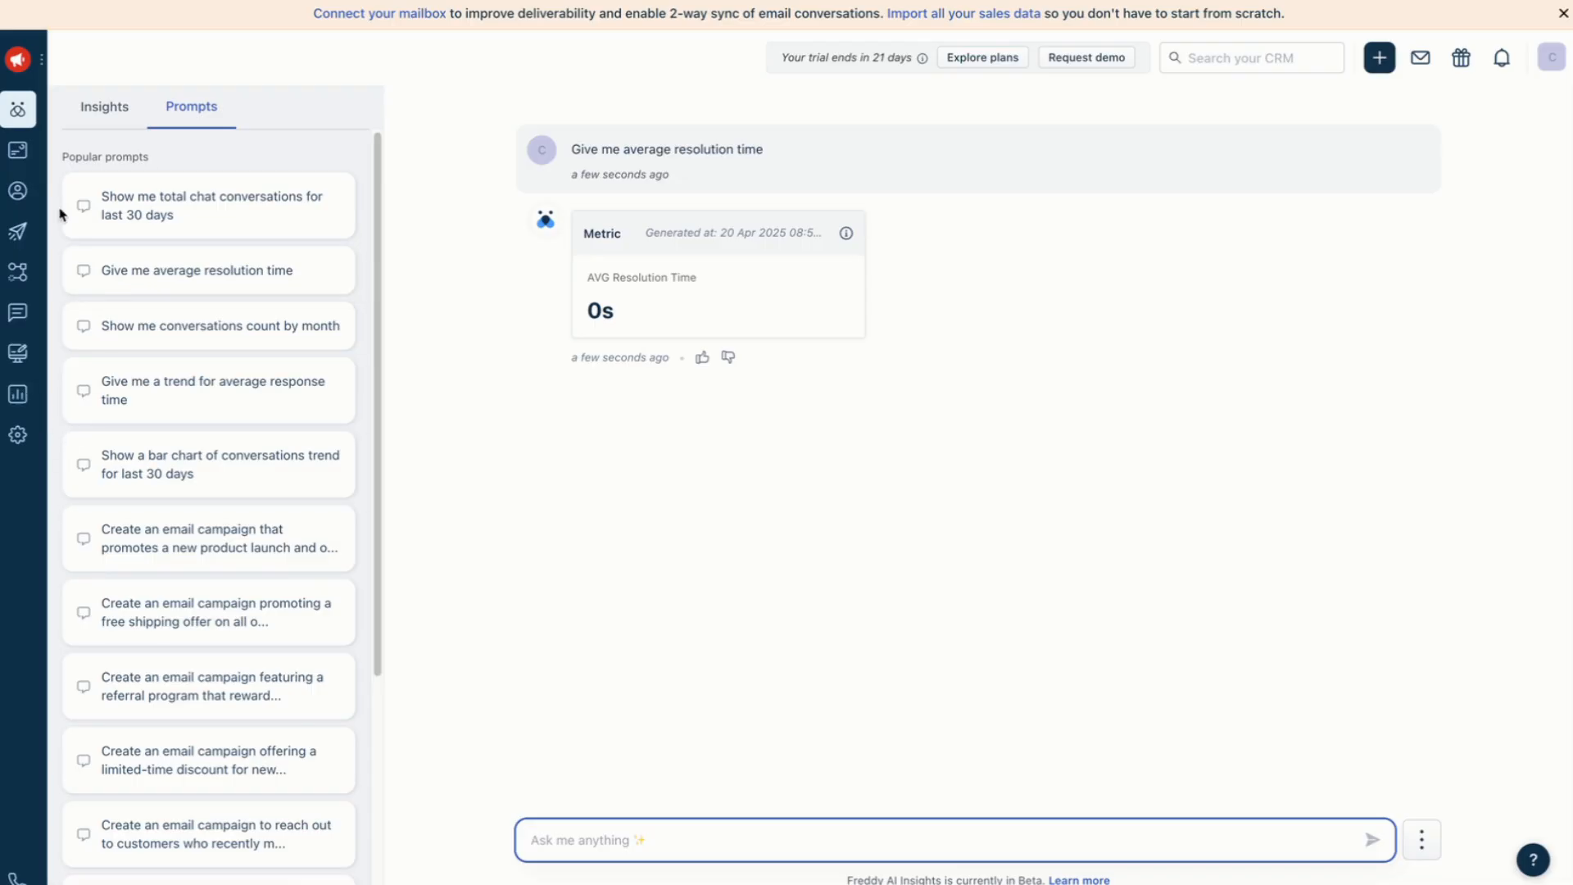
Step: Open the dashboards in the Marketing workspace and review the charts on the Sales Essentials Dashboard
{"action": "left_click", "coordinate": [20, 154]}
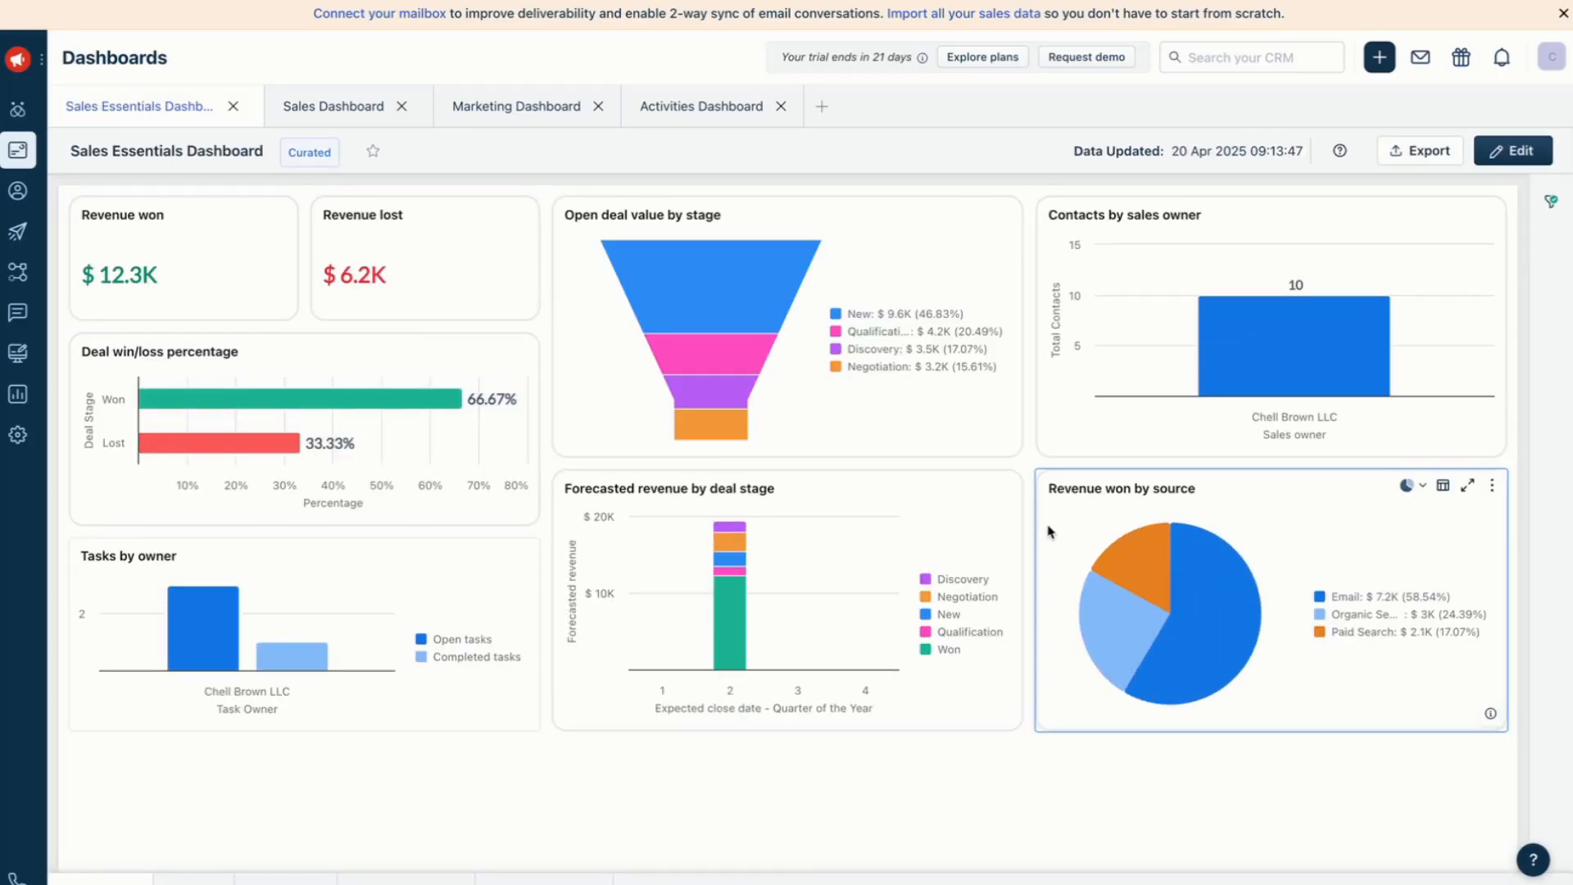
{"action": "scroll", "coordinate": [1047, 531], "scroll_direction": "down", "scroll_amount": 2}
{"action": "scroll", "coordinate": [1047, 531], "scroll_direction": "up", "scroll_amount": 2}
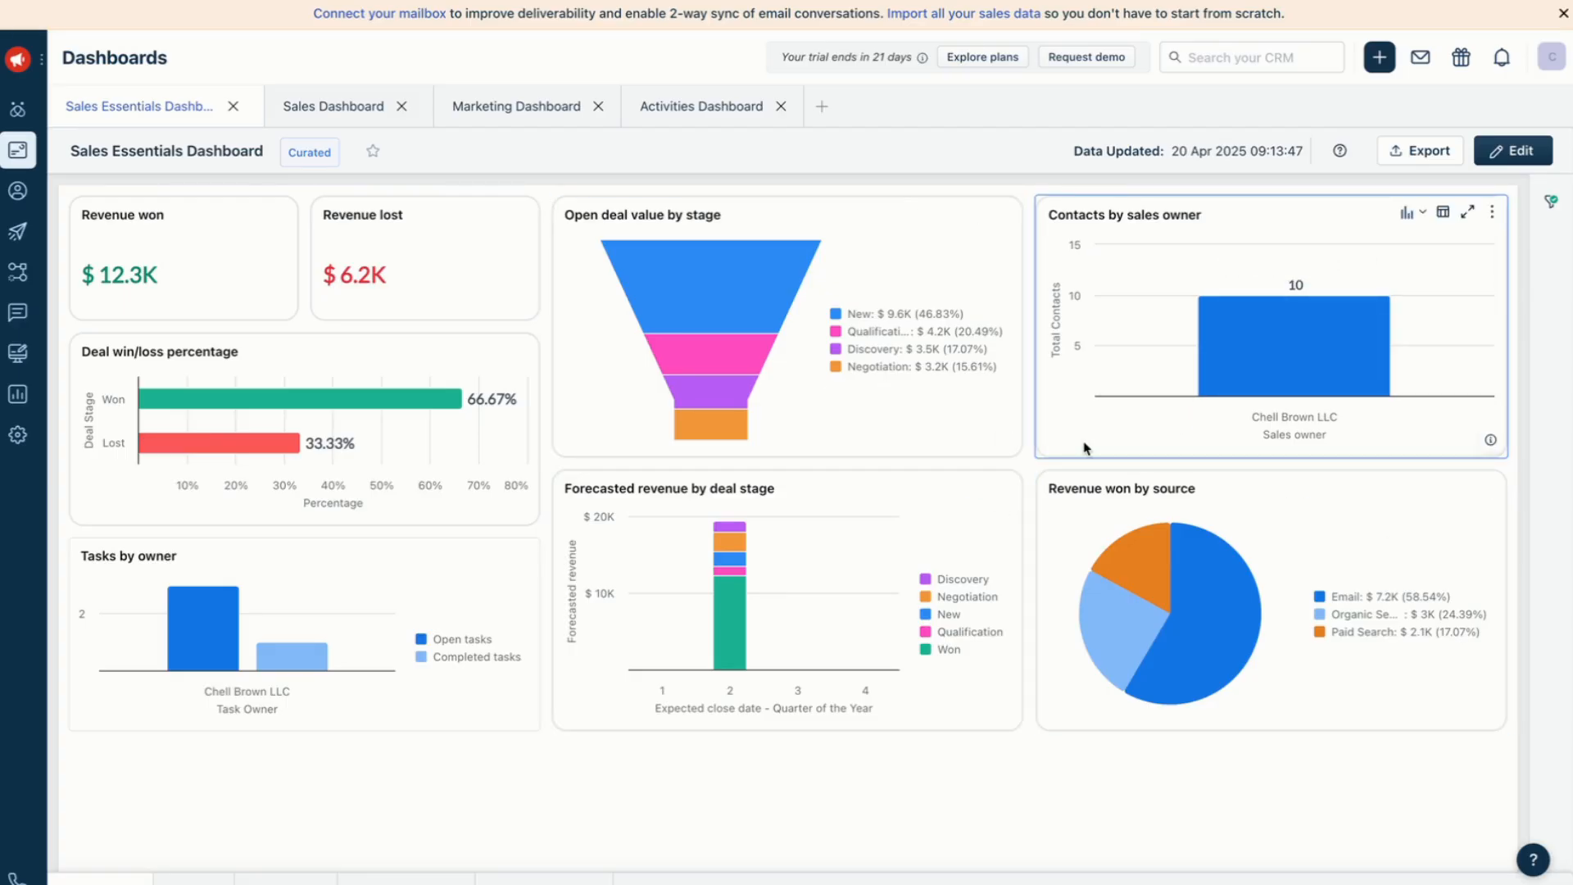
Step: Open the Sales Dashboard and examine its charts, including Open pipeline, Deals closed over time and Stage-wise forecast
{"action": "left_click", "coordinate": [332, 111]}
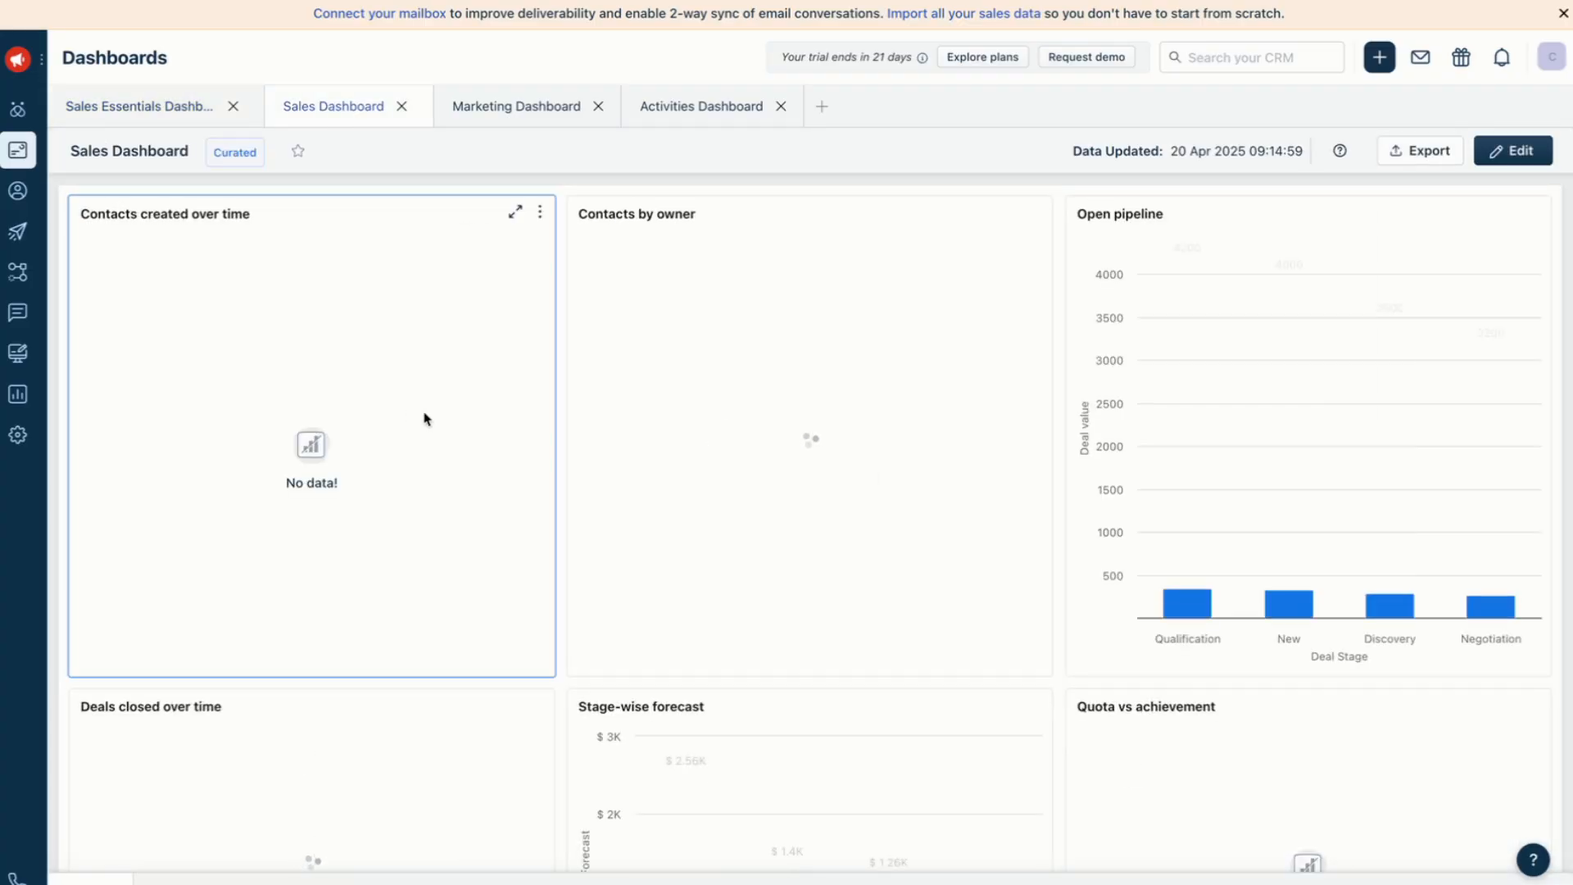
{"action": "scroll", "coordinate": [537, 439], "scroll_direction": "down", "scroll_amount": 2}
{"action": "scroll", "coordinate": [536, 441], "scroll_direction": "up", "scroll_amount": 2}
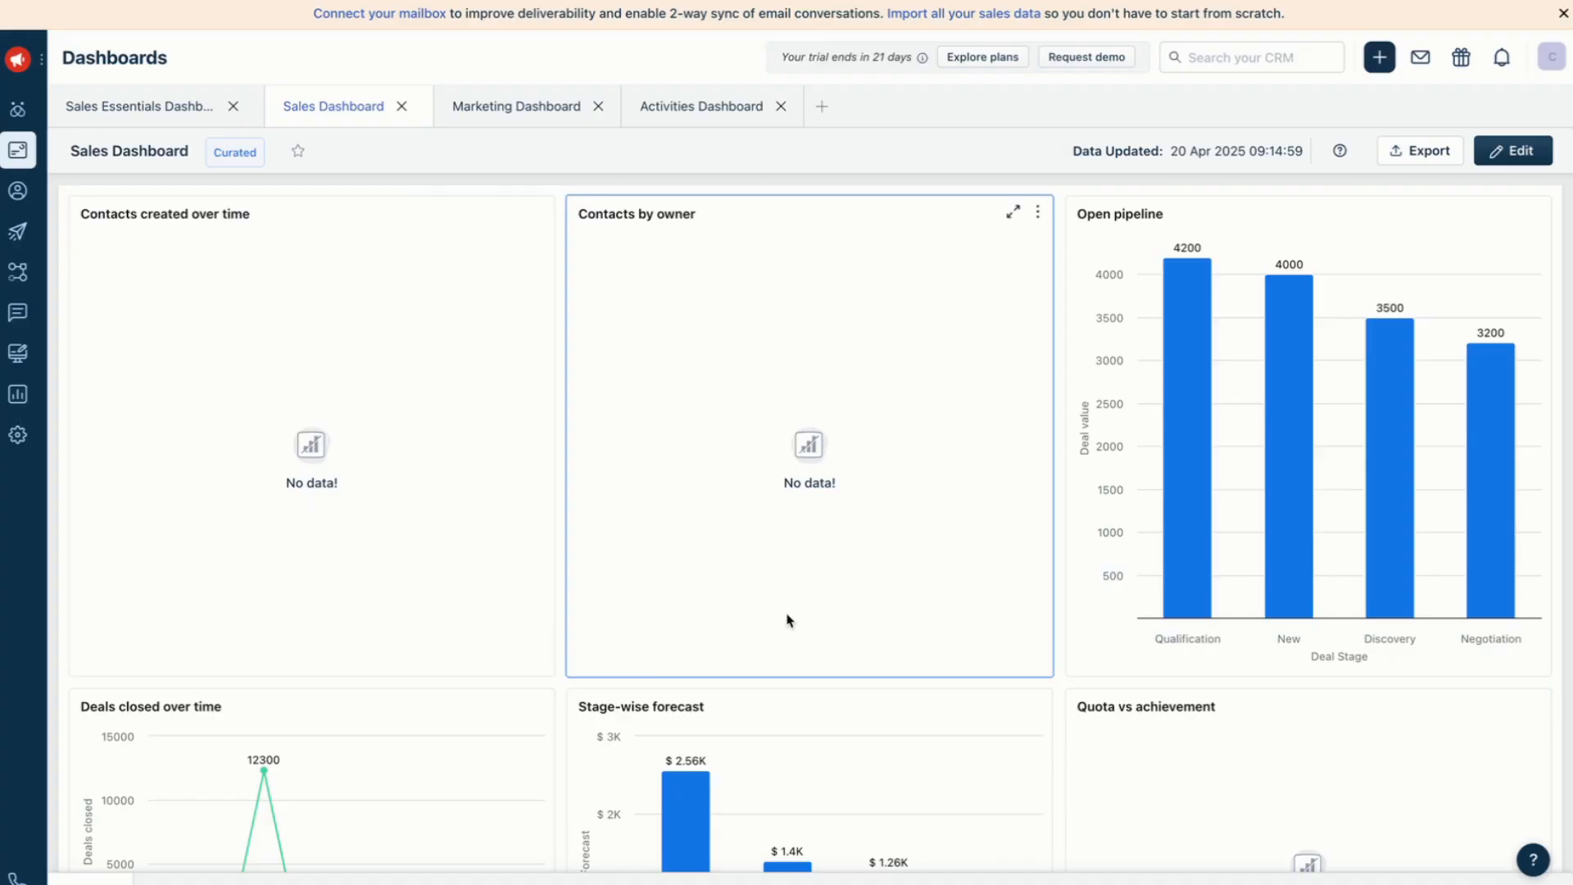
{"action": "scroll", "coordinate": [537, 435], "scroll_direction": "down", "scroll_amount": 1}
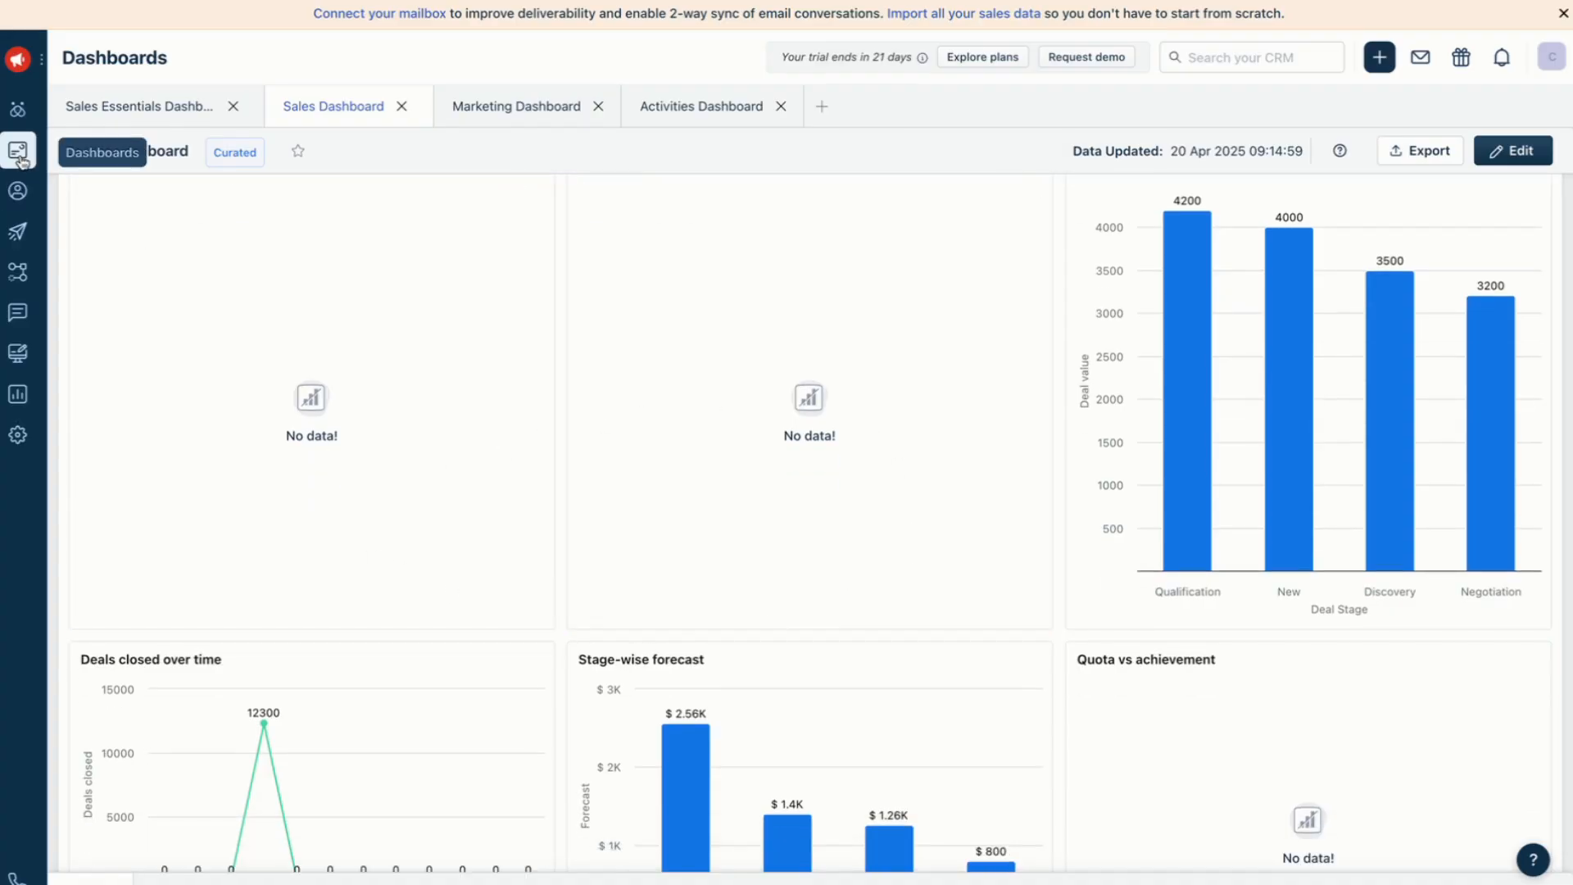
{"action": "scroll", "coordinate": [554, 713], "scroll_direction": "down", "scroll_amount": 3}
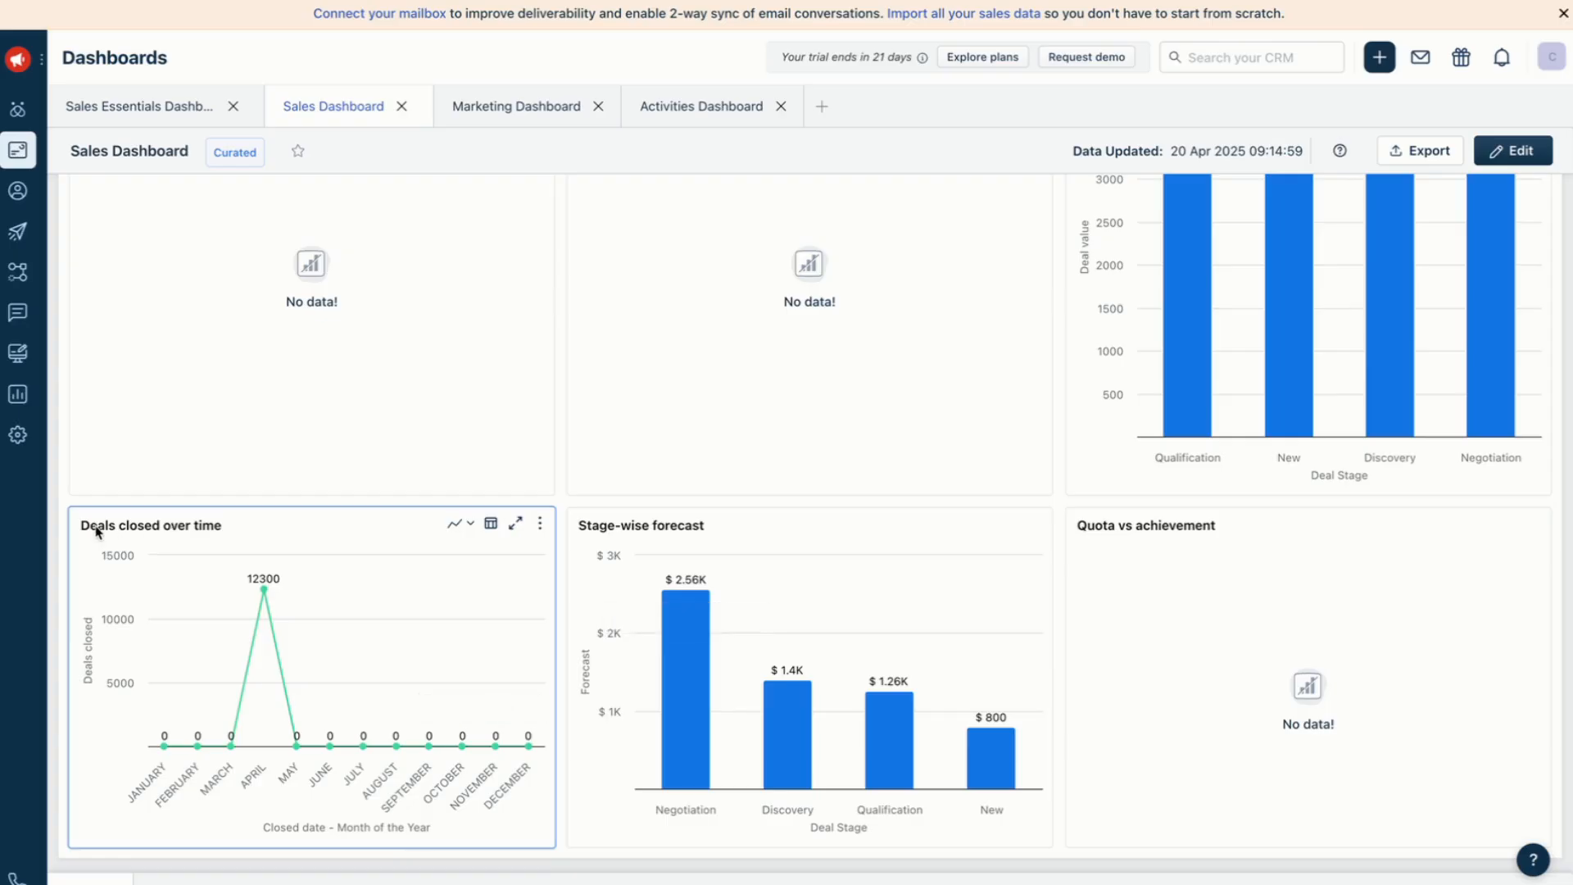
{"action": "scroll", "coordinate": [632, 541], "scroll_direction": "up", "scroll_amount": 4}
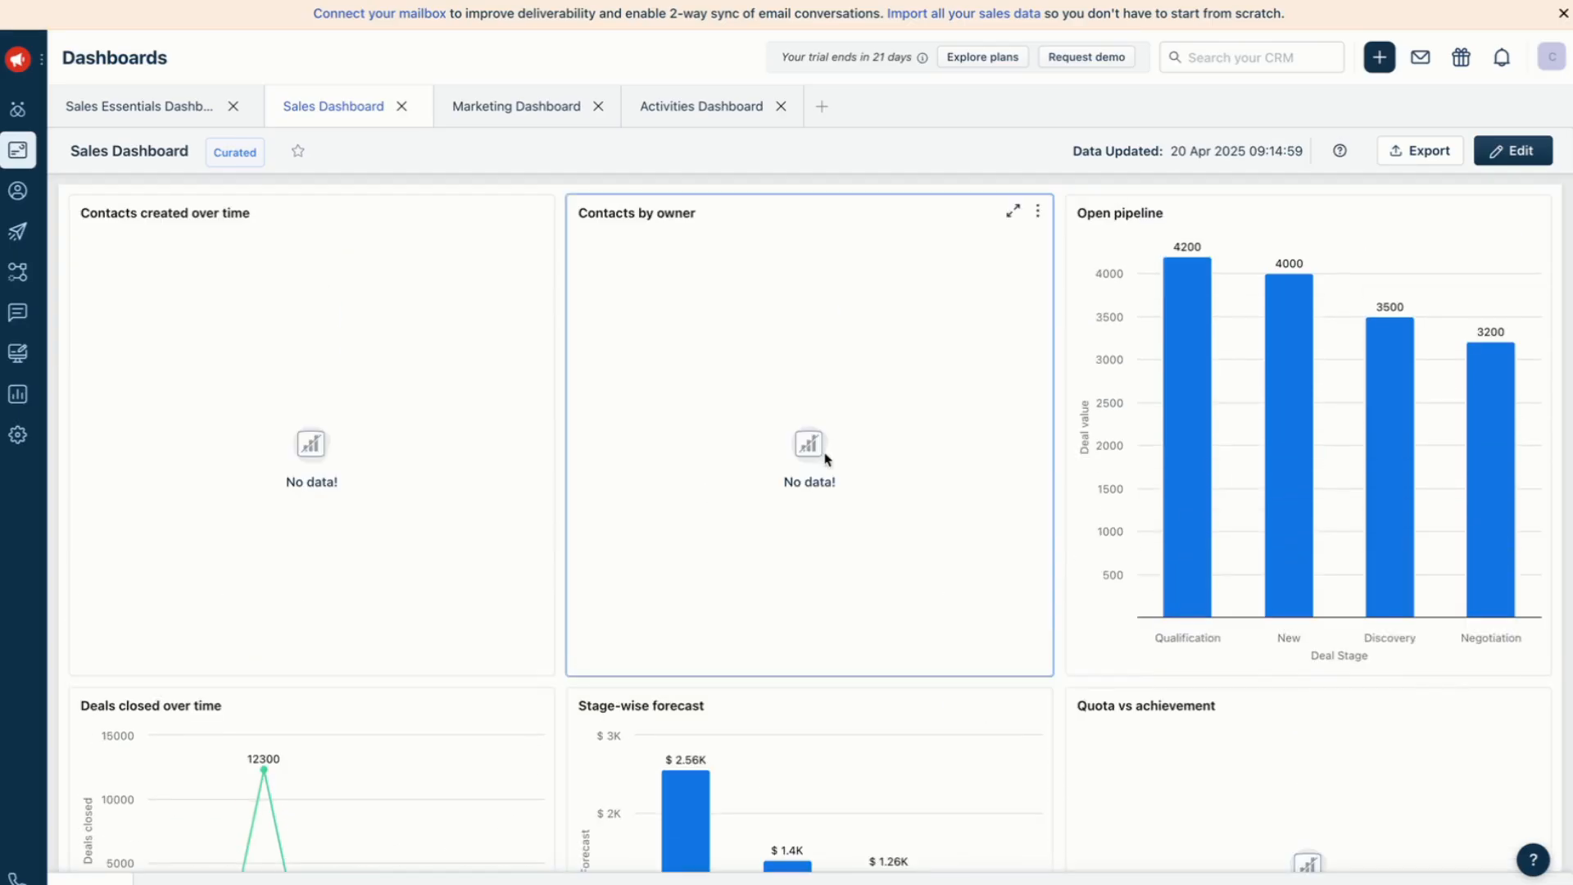
Step: Return to the Sales Essentials Dashboard, open it for editing and discard the edit
{"action": "right_click", "coordinate": [156, 111]}
{"action": "left_click", "coordinate": [131, 111]}
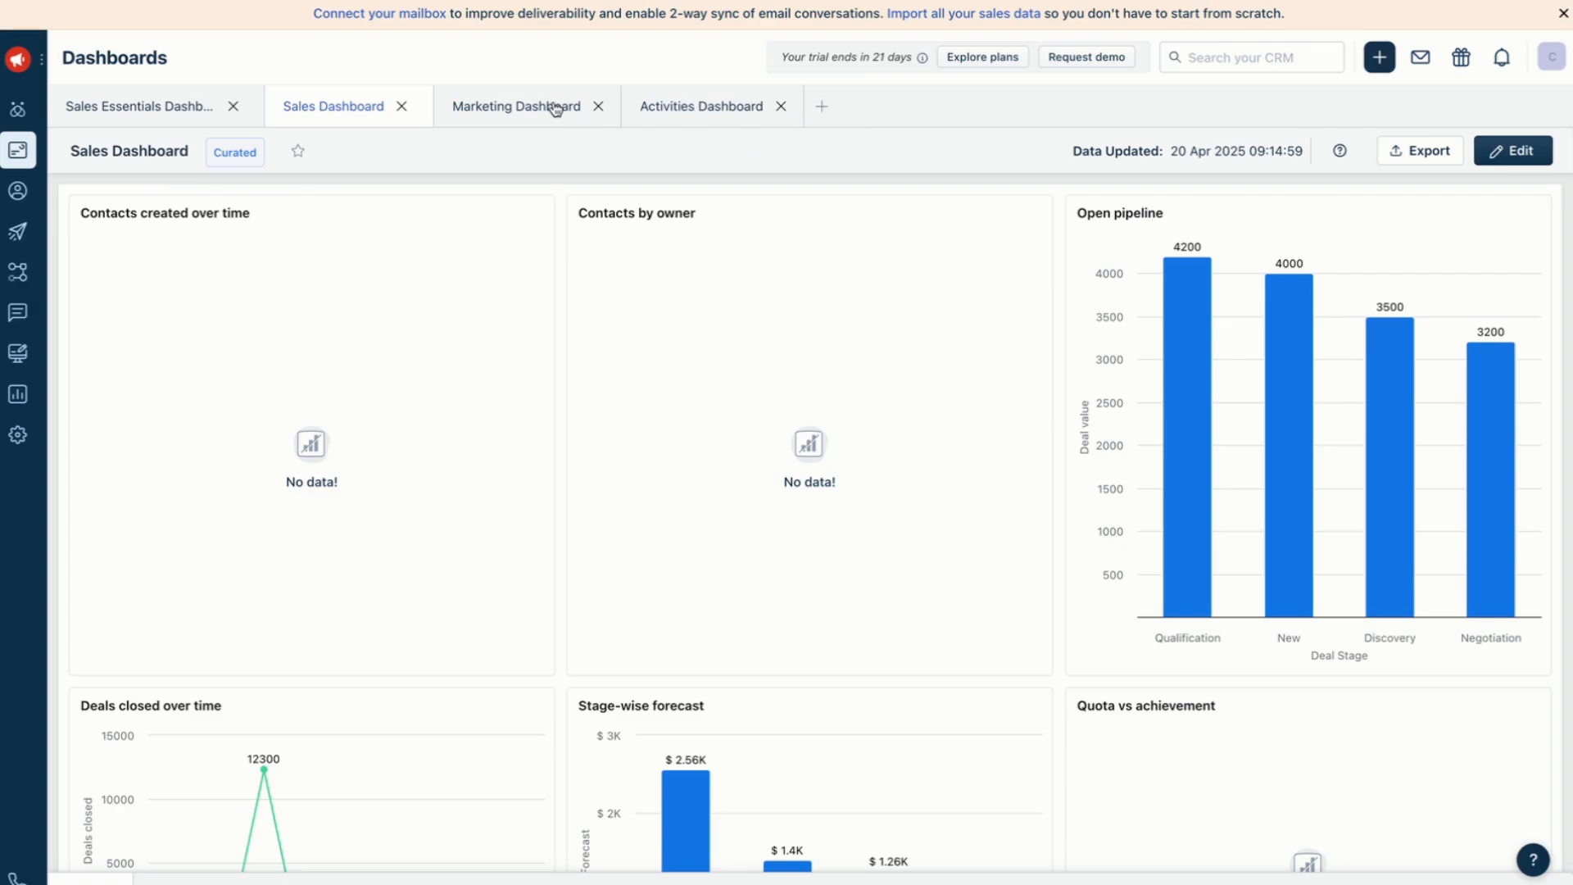
{"action": "left_click", "coordinate": [150, 107]}
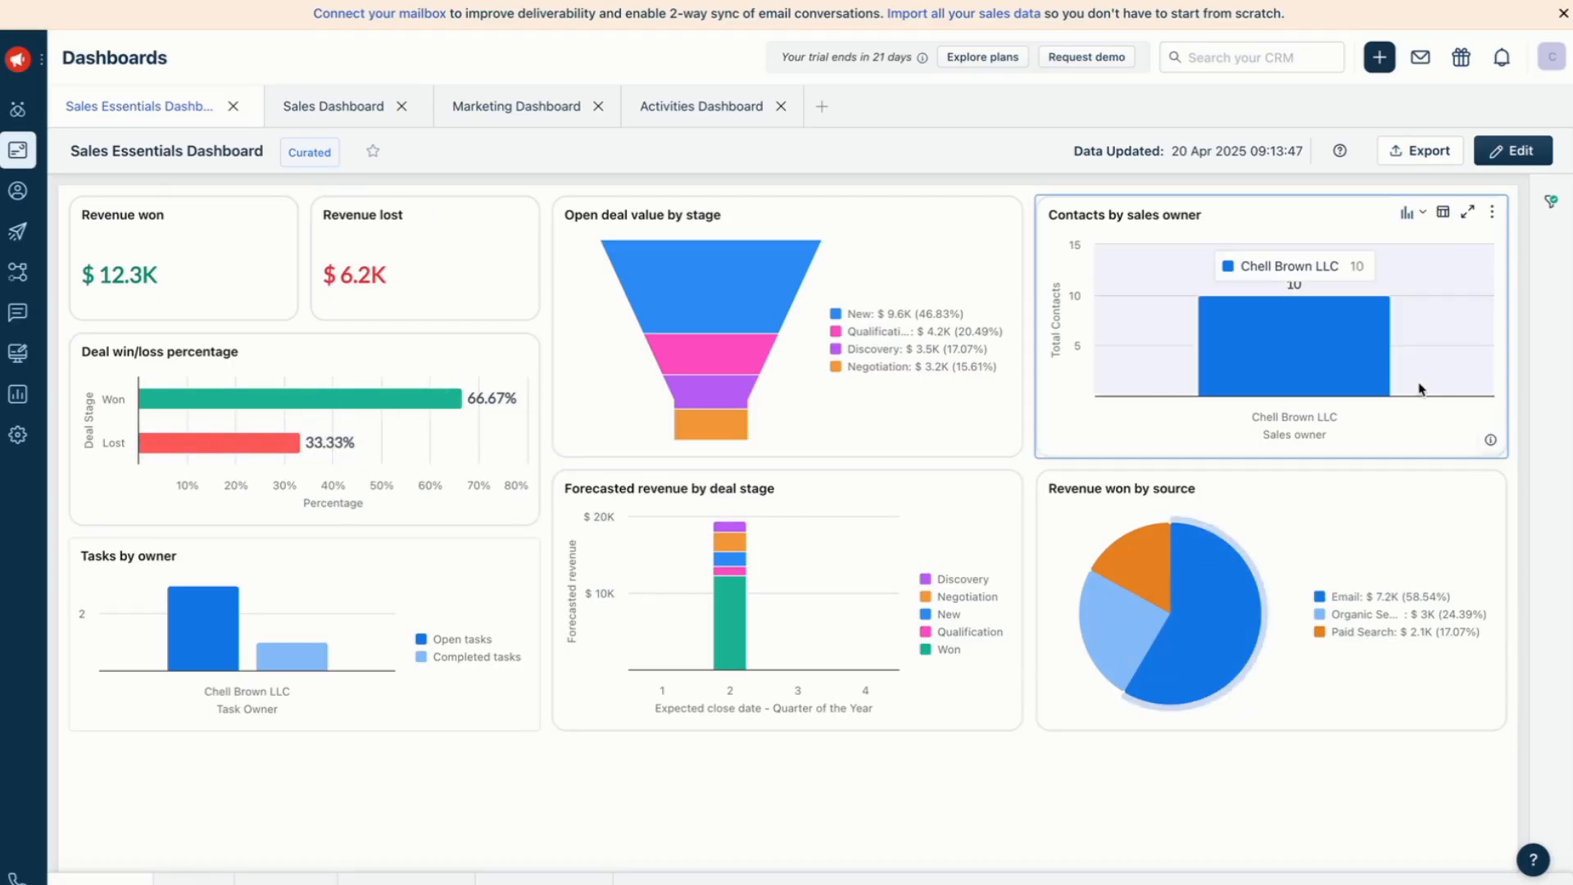
{"action": "left_click", "coordinate": [1524, 153]}
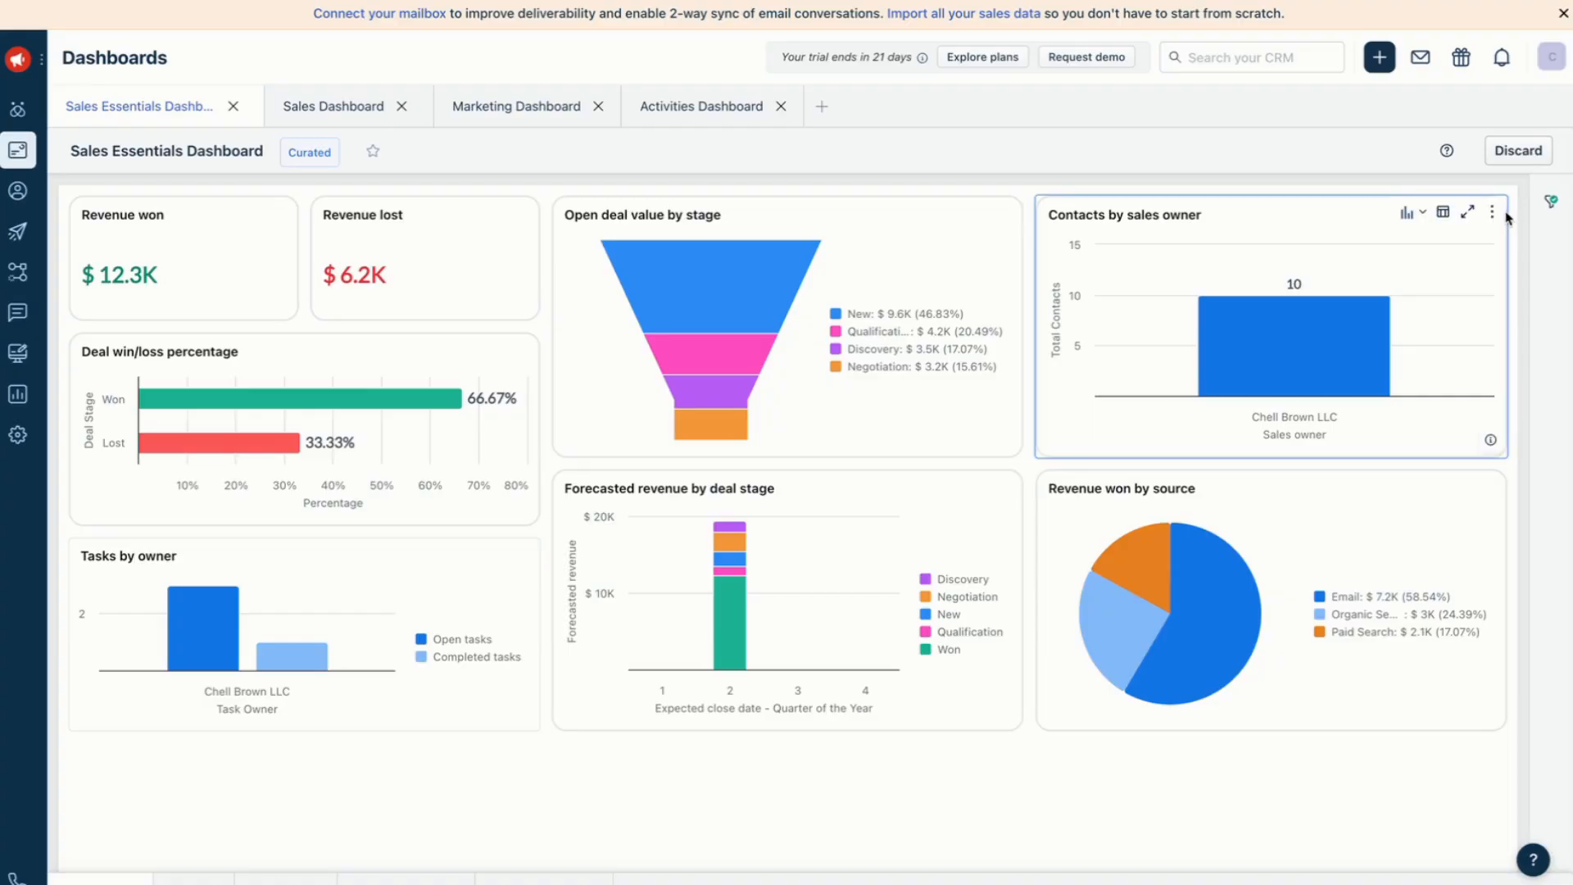
{"action": "left_click", "coordinate": [1518, 150]}
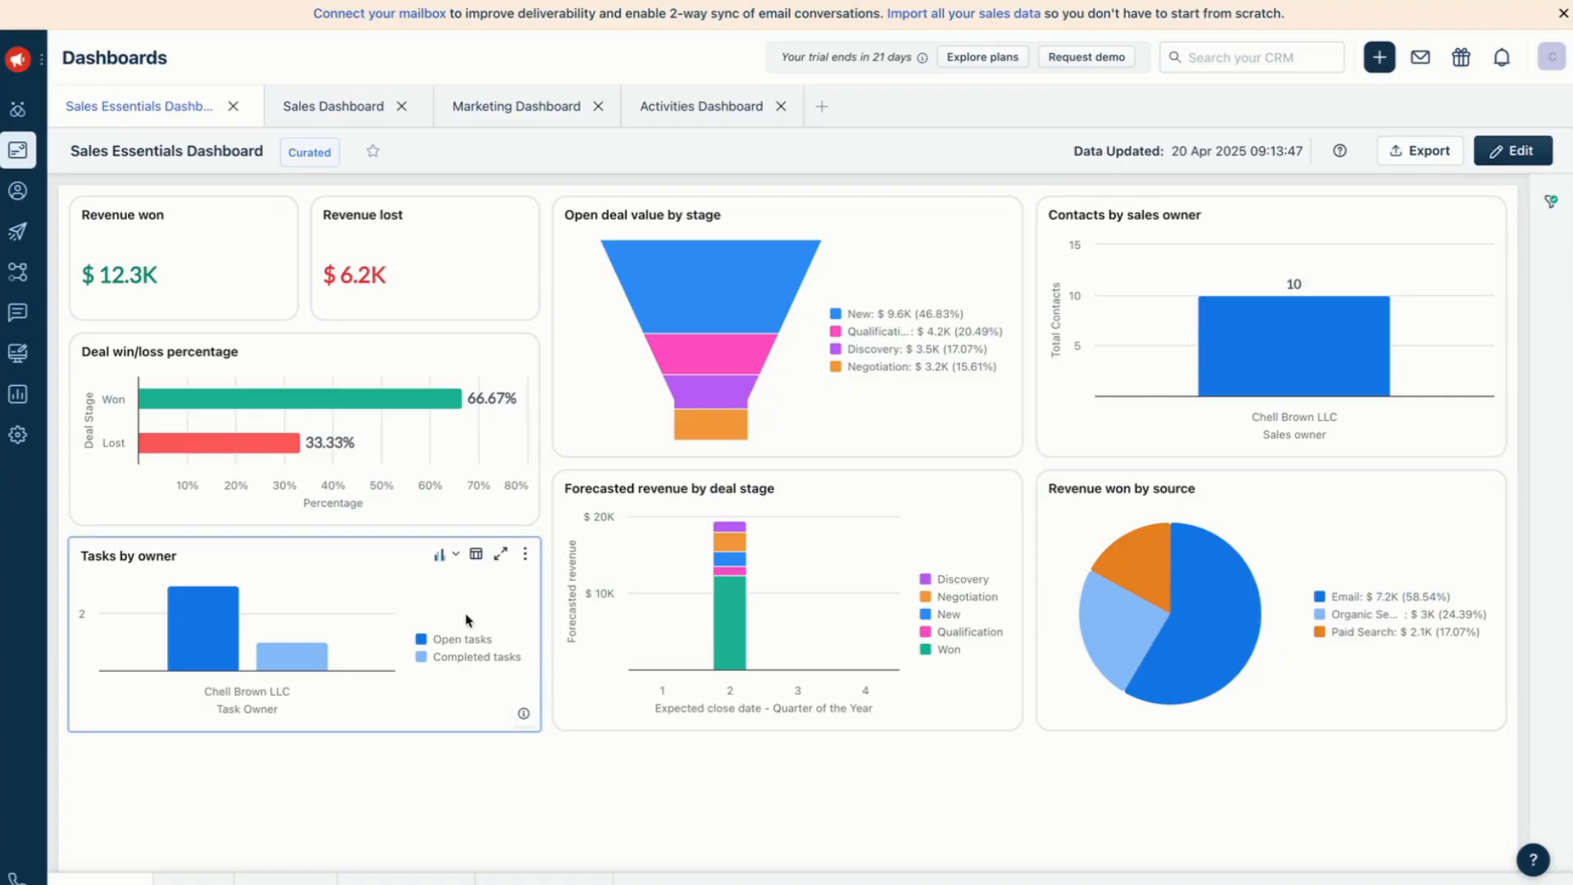
Step: View the filter, email export and download options of the Forecasted revenue by deal stage chart
{"action": "mouse_move", "coordinate": [787, 883]}
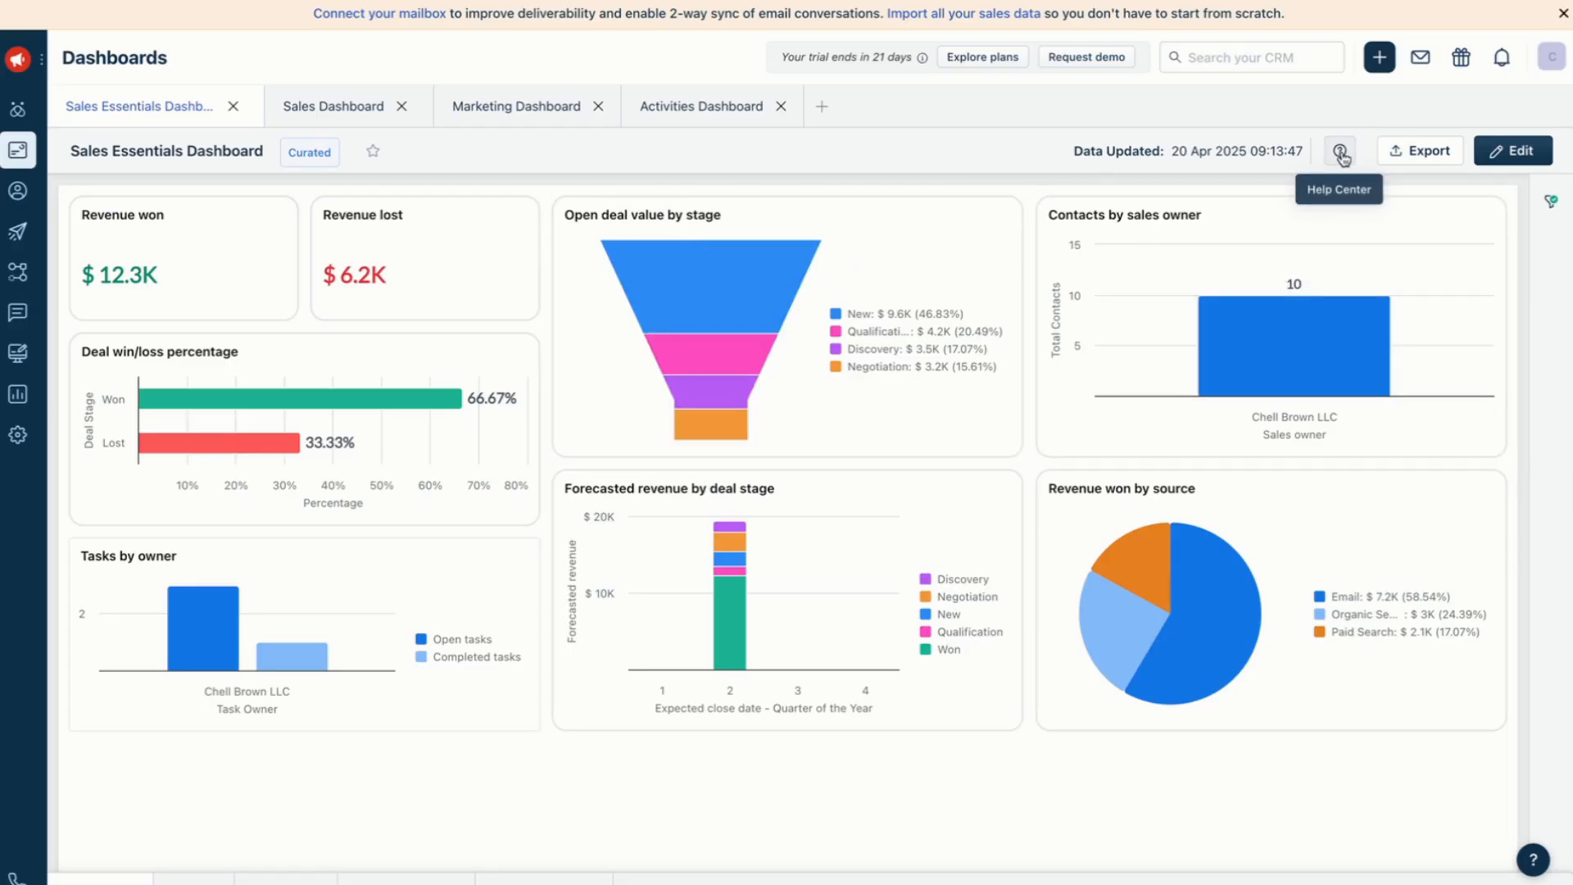
{"action": "left_click", "coordinate": [1382, 58]}
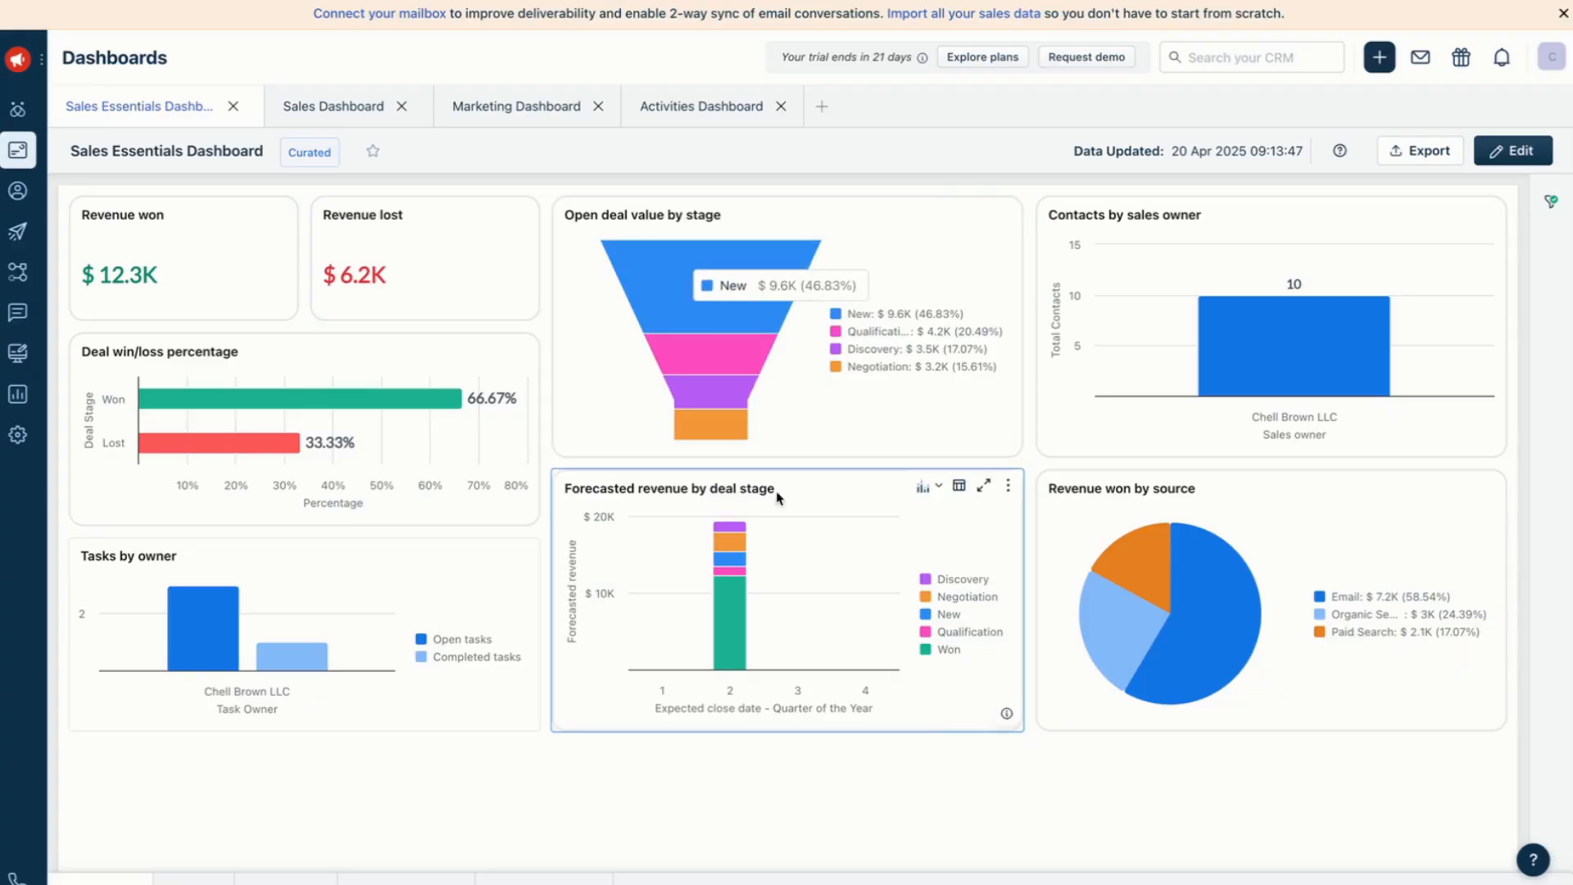
{"action": "left_click", "coordinate": [1008, 487]}
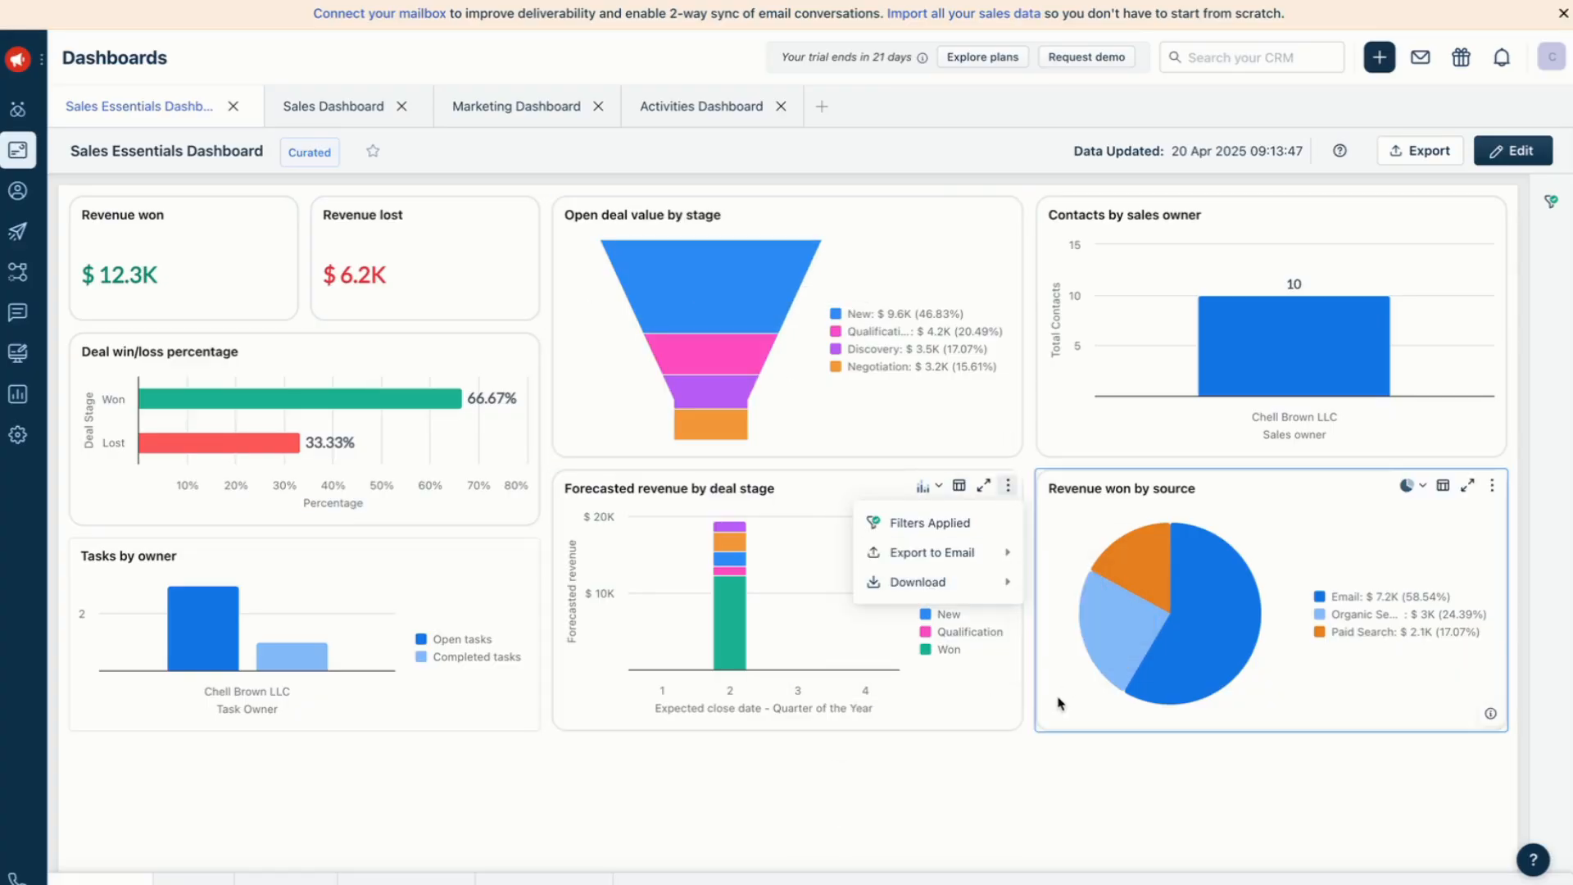
{"action": "mouse_move", "coordinate": [971, 582]}
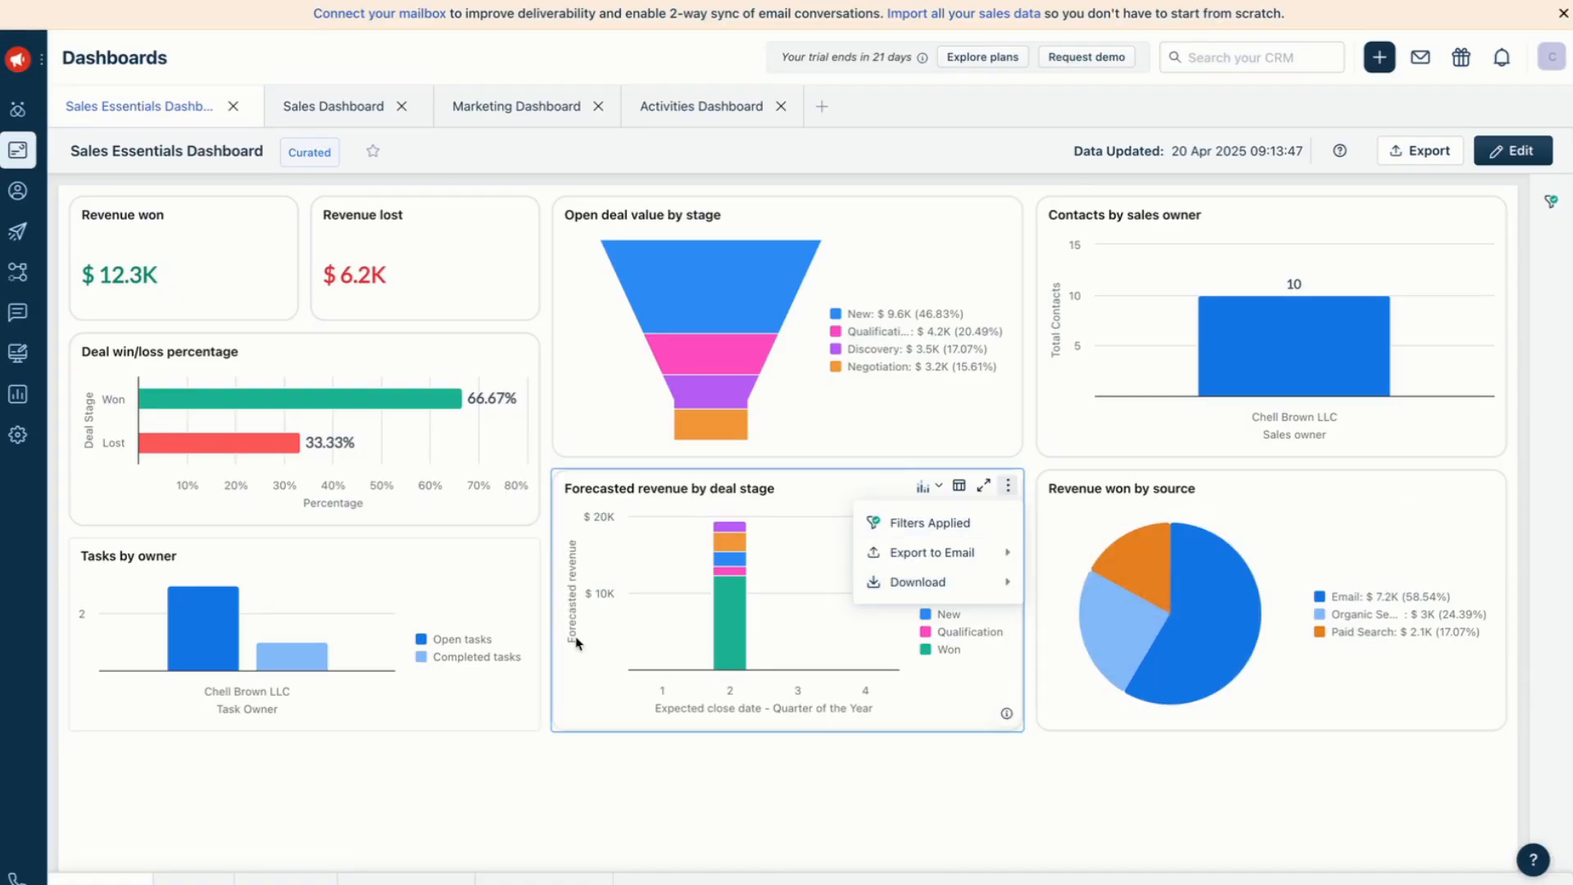
{"action": "left_click", "coordinate": [555, 779]}
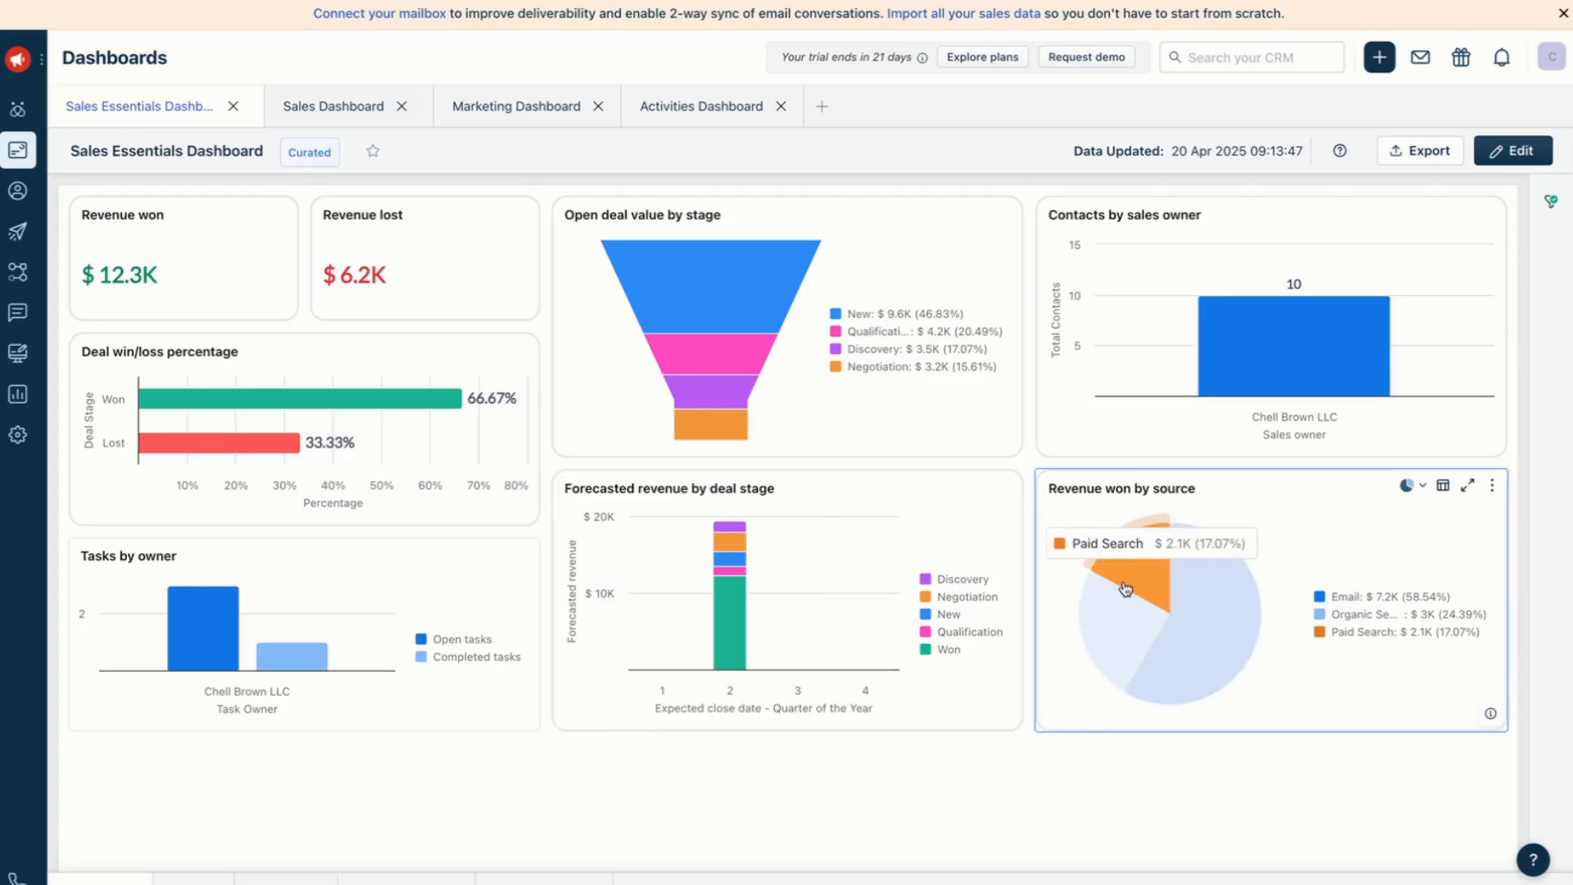
Step: Open the Marketing Dashboard and review its email, WhatsApp and SMS campaign metrics
{"action": "left_click", "coordinate": [517, 107]}
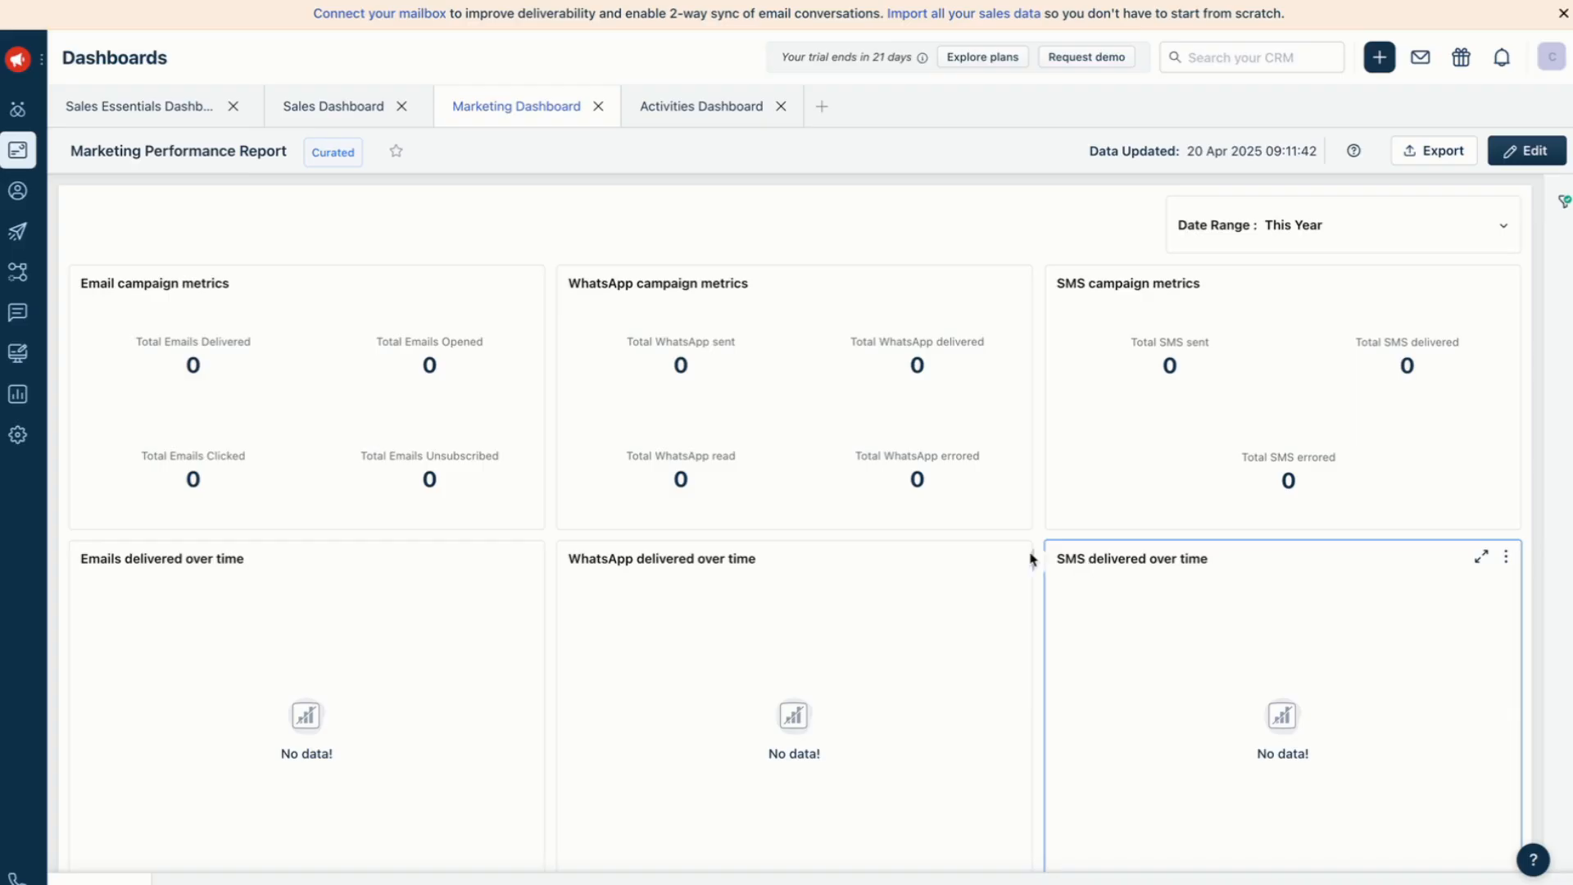
{"action": "scroll", "coordinate": [984, 509], "scroll_direction": "down", "scroll_amount": 1}
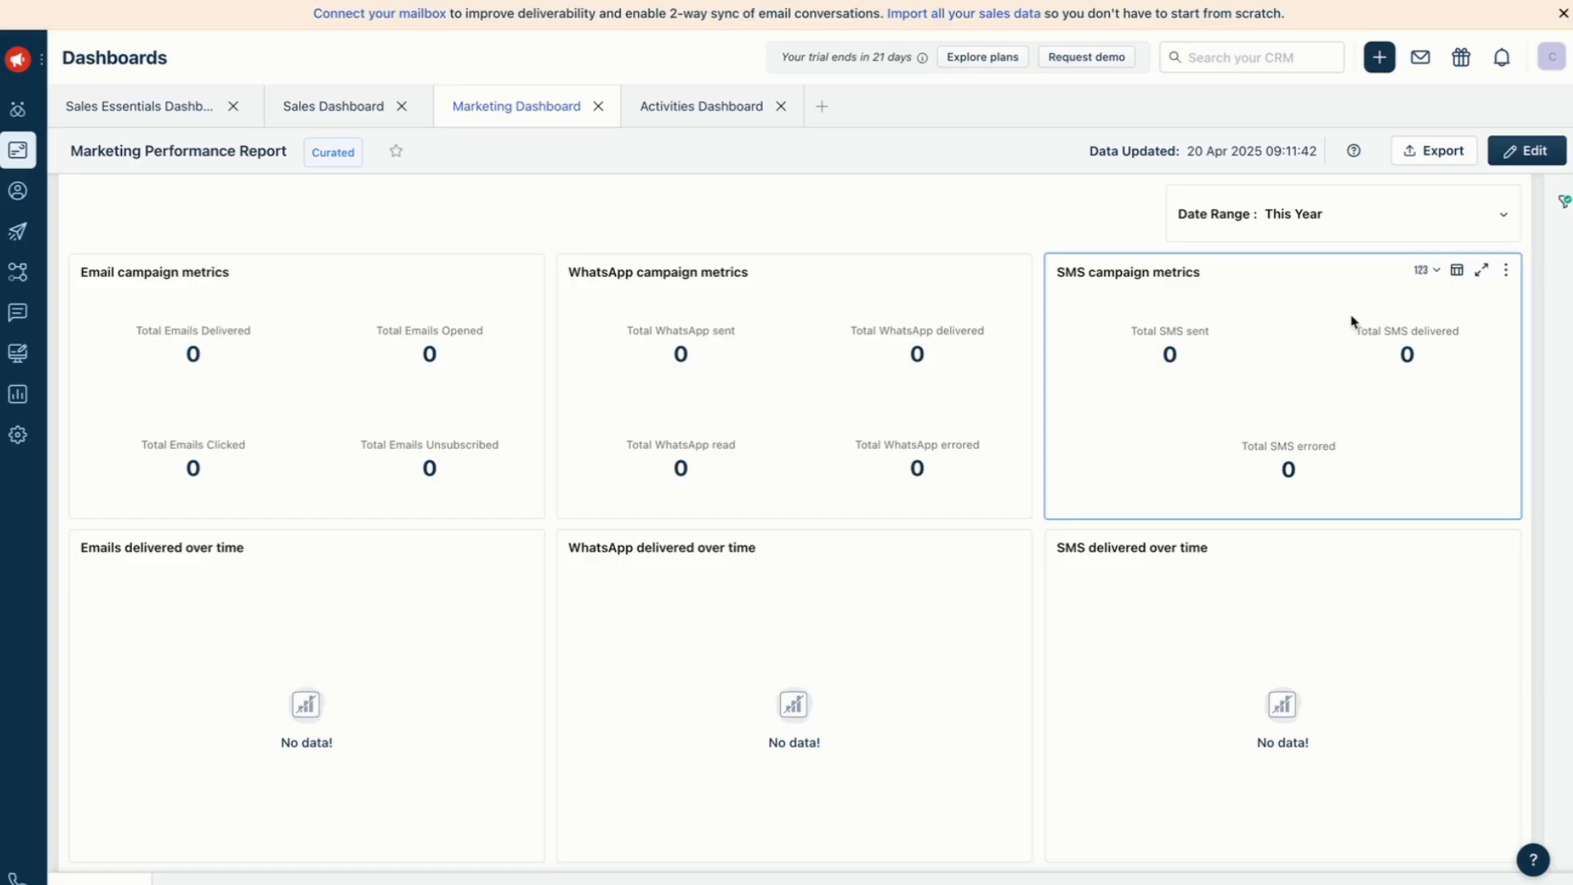
Step: Check the rest of the Marketing Dashboard's charts and open the Activities Dashboard to view its tasks, meetings and calendar
{"action": "scroll", "coordinate": [1311, 377], "scroll_direction": "down", "scroll_amount": 2}
{"action": "scroll", "coordinate": [983, 541], "scroll_direction": "up", "scroll_amount": 2}
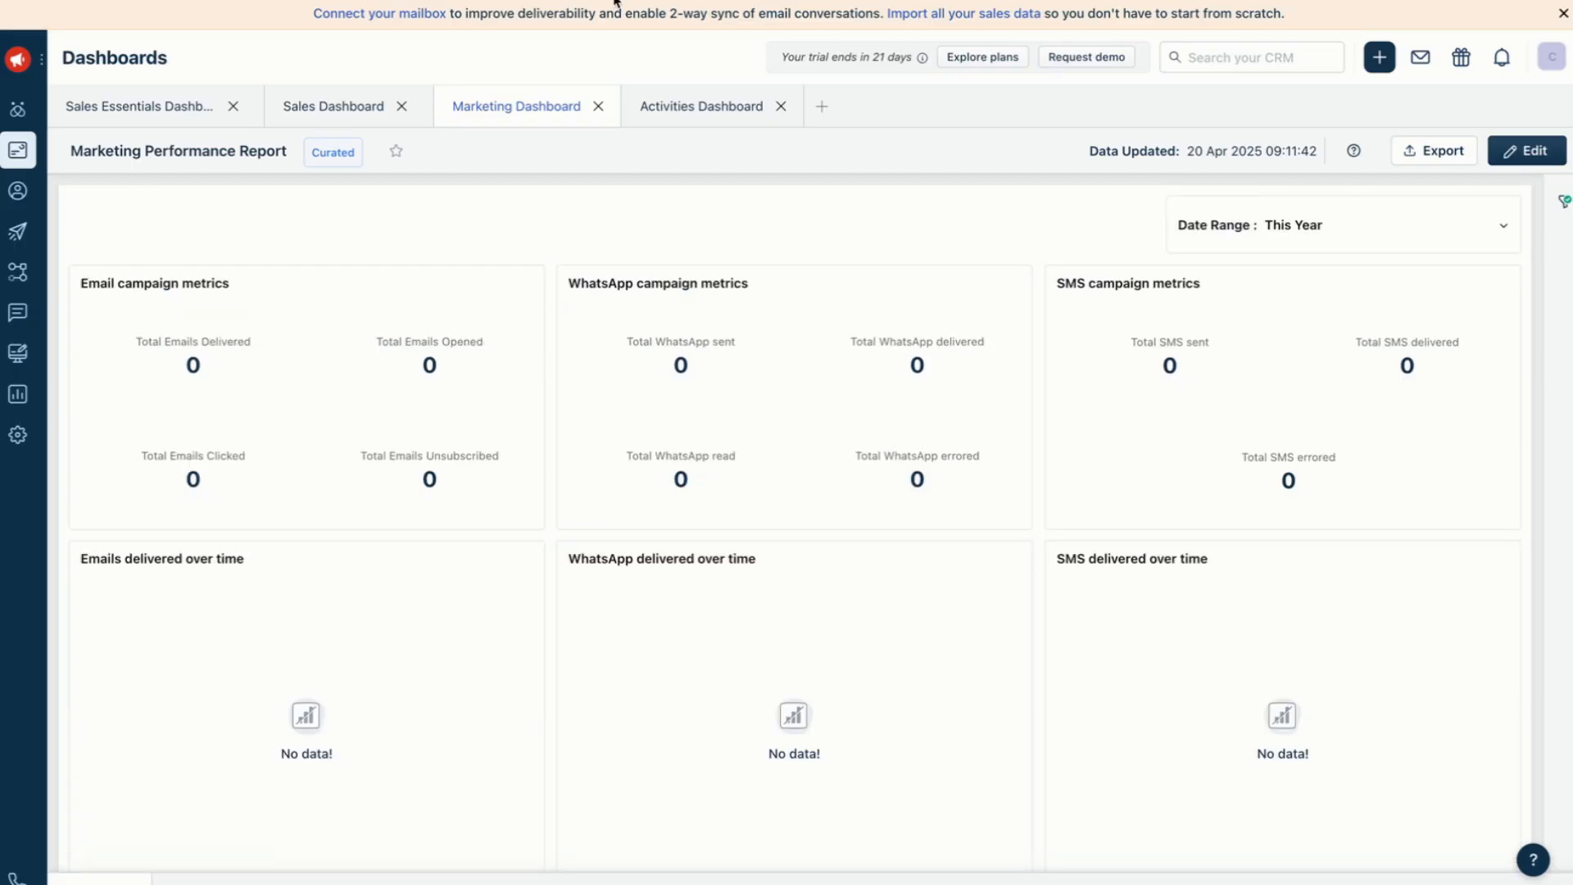
{"action": "left_click", "coordinate": [719, 108]}
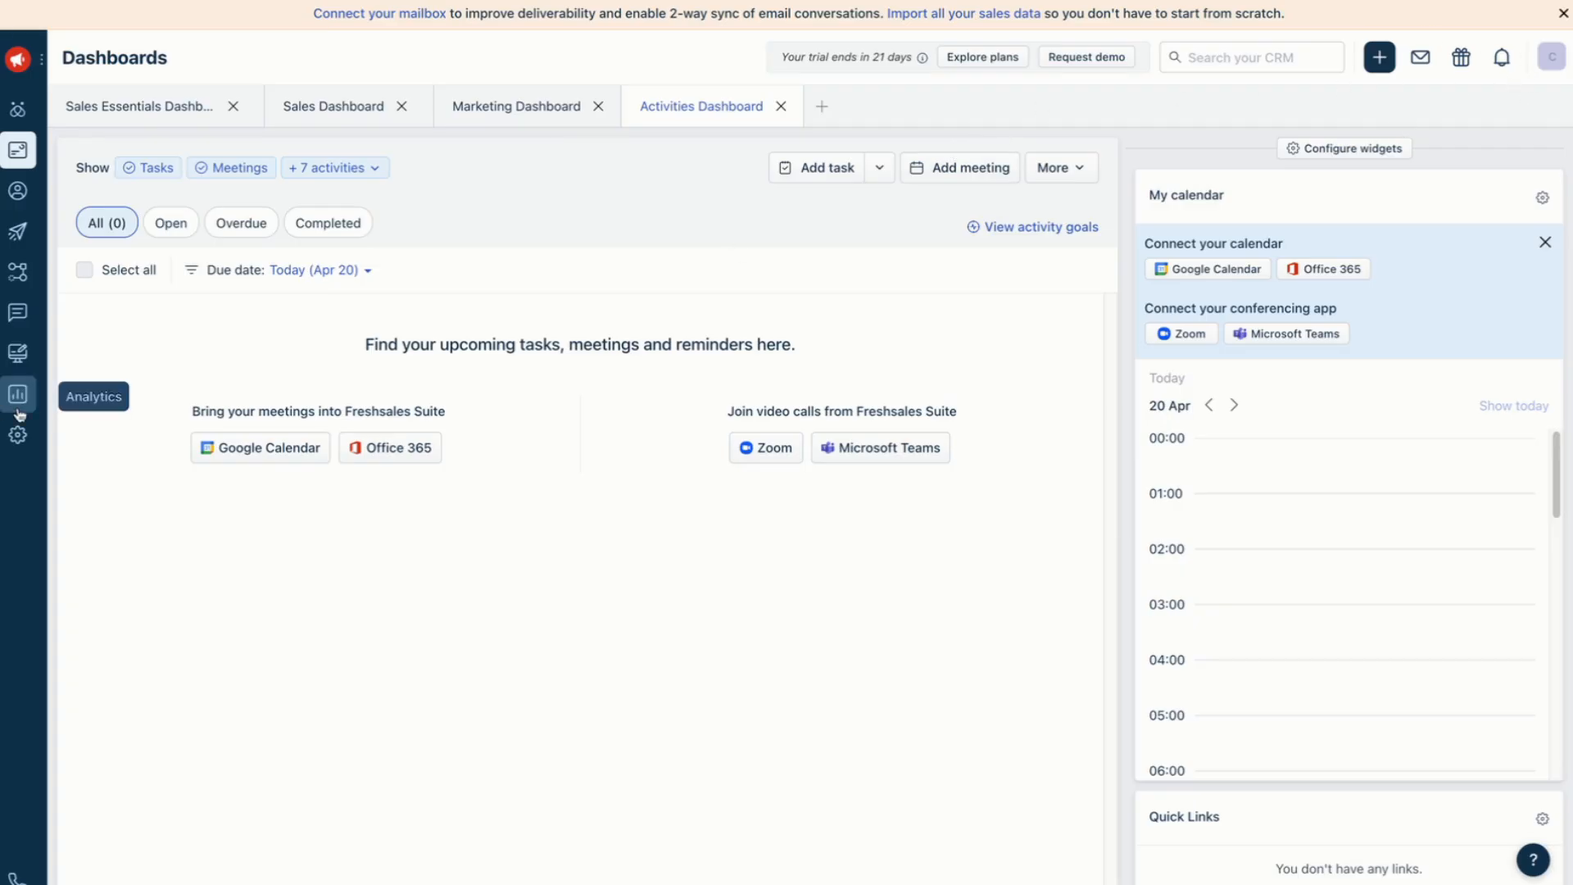
Step: Open the first sample contact's record from Contacts and view its lifecycle stage and status fields without saving an edit
{"action": "left_click", "coordinate": [18, 195]}
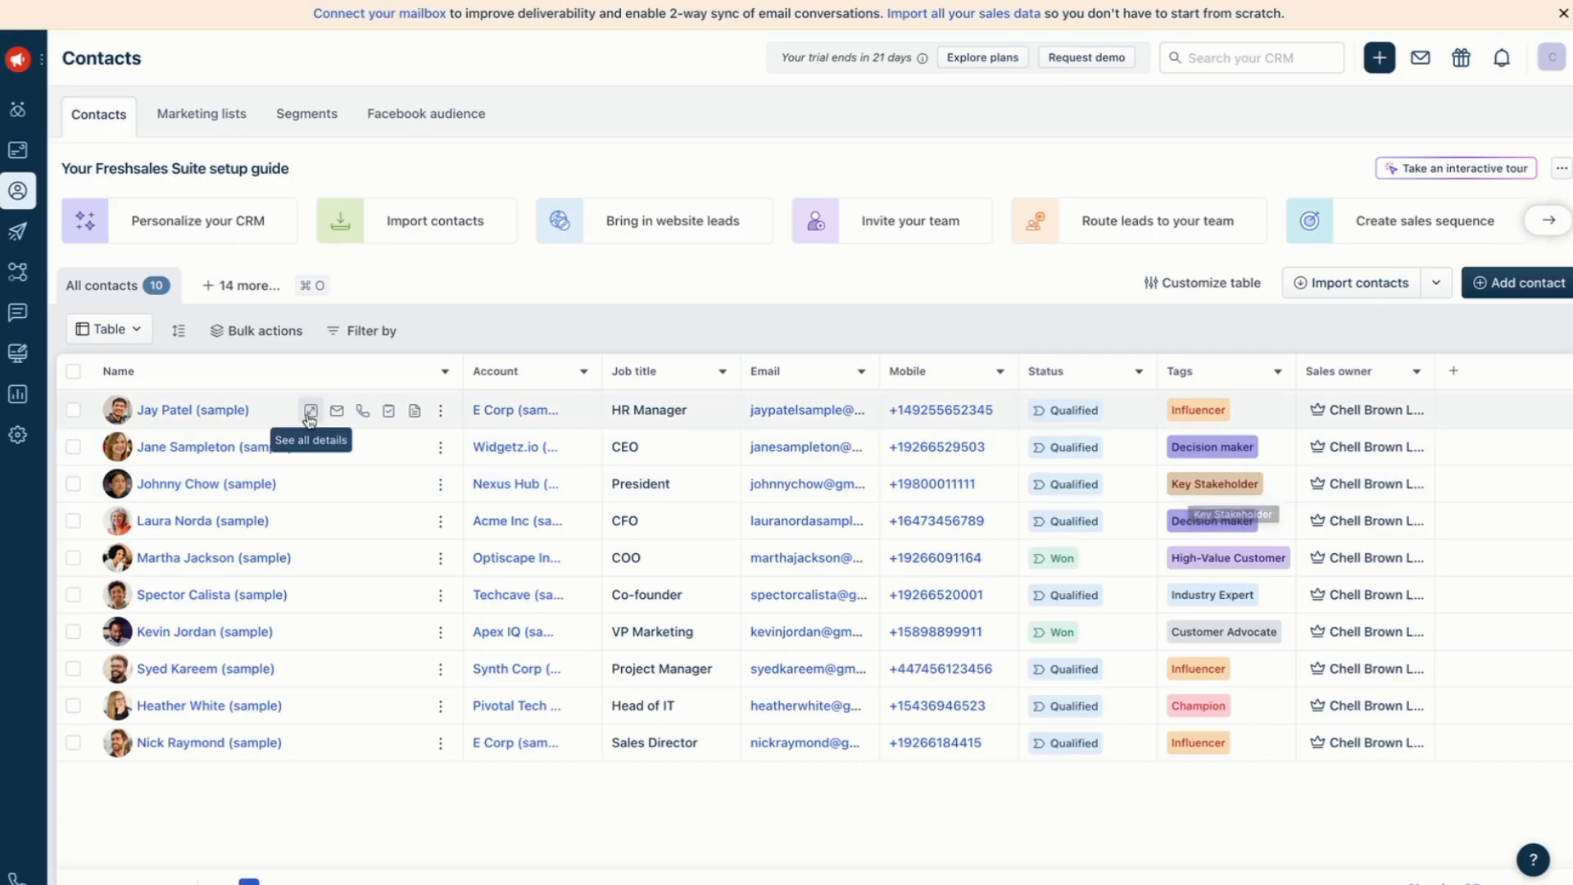
{"action": "left_click", "coordinate": [158, 412]}
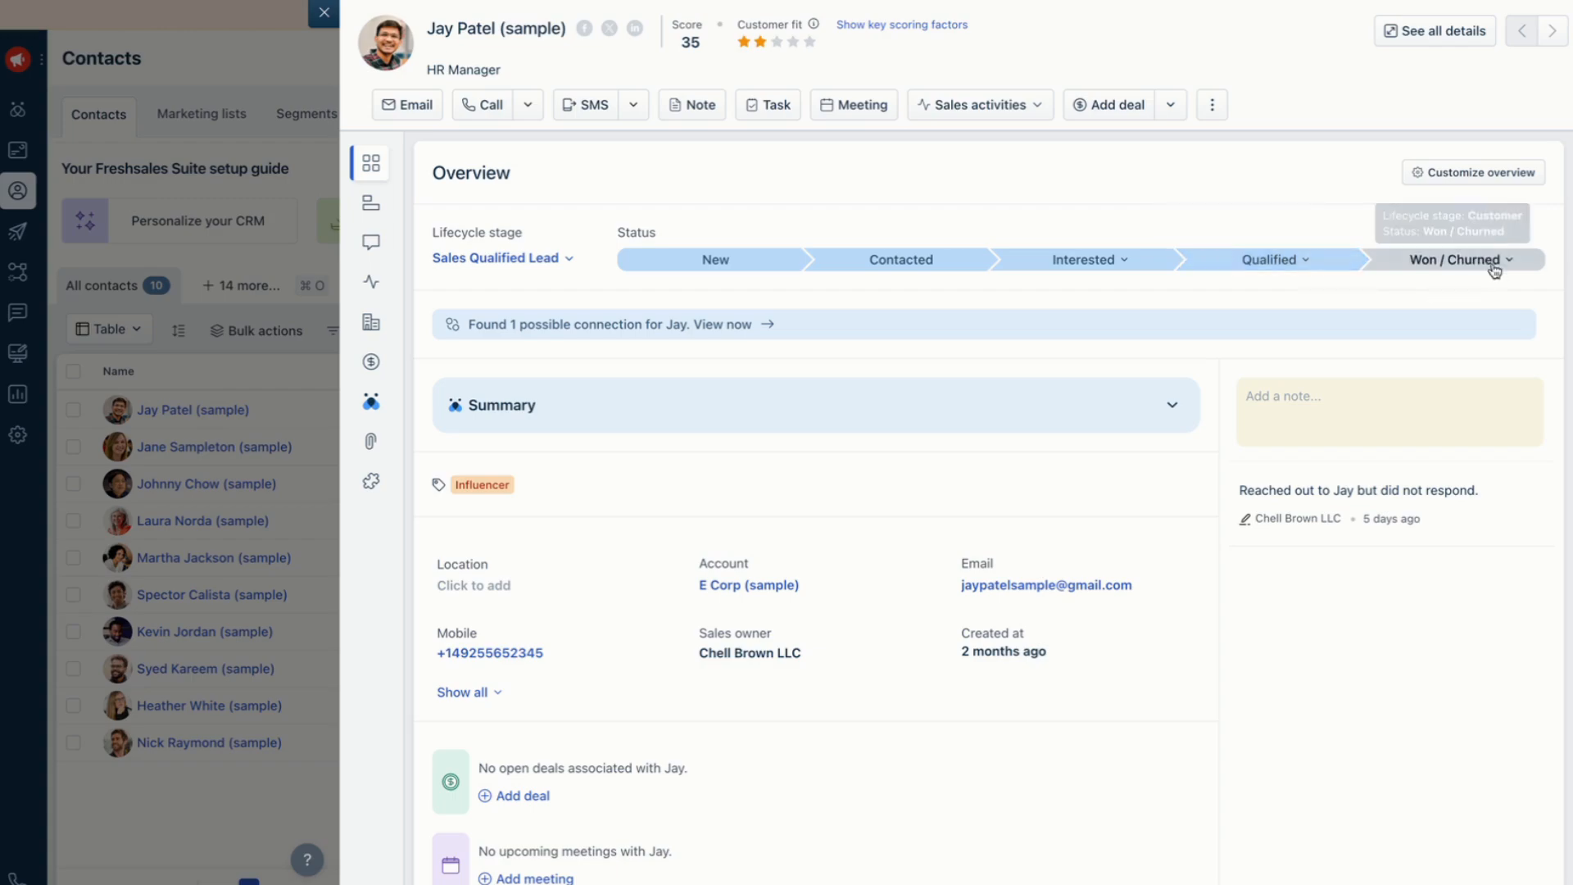
{"action": "left_click", "coordinate": [569, 261]}
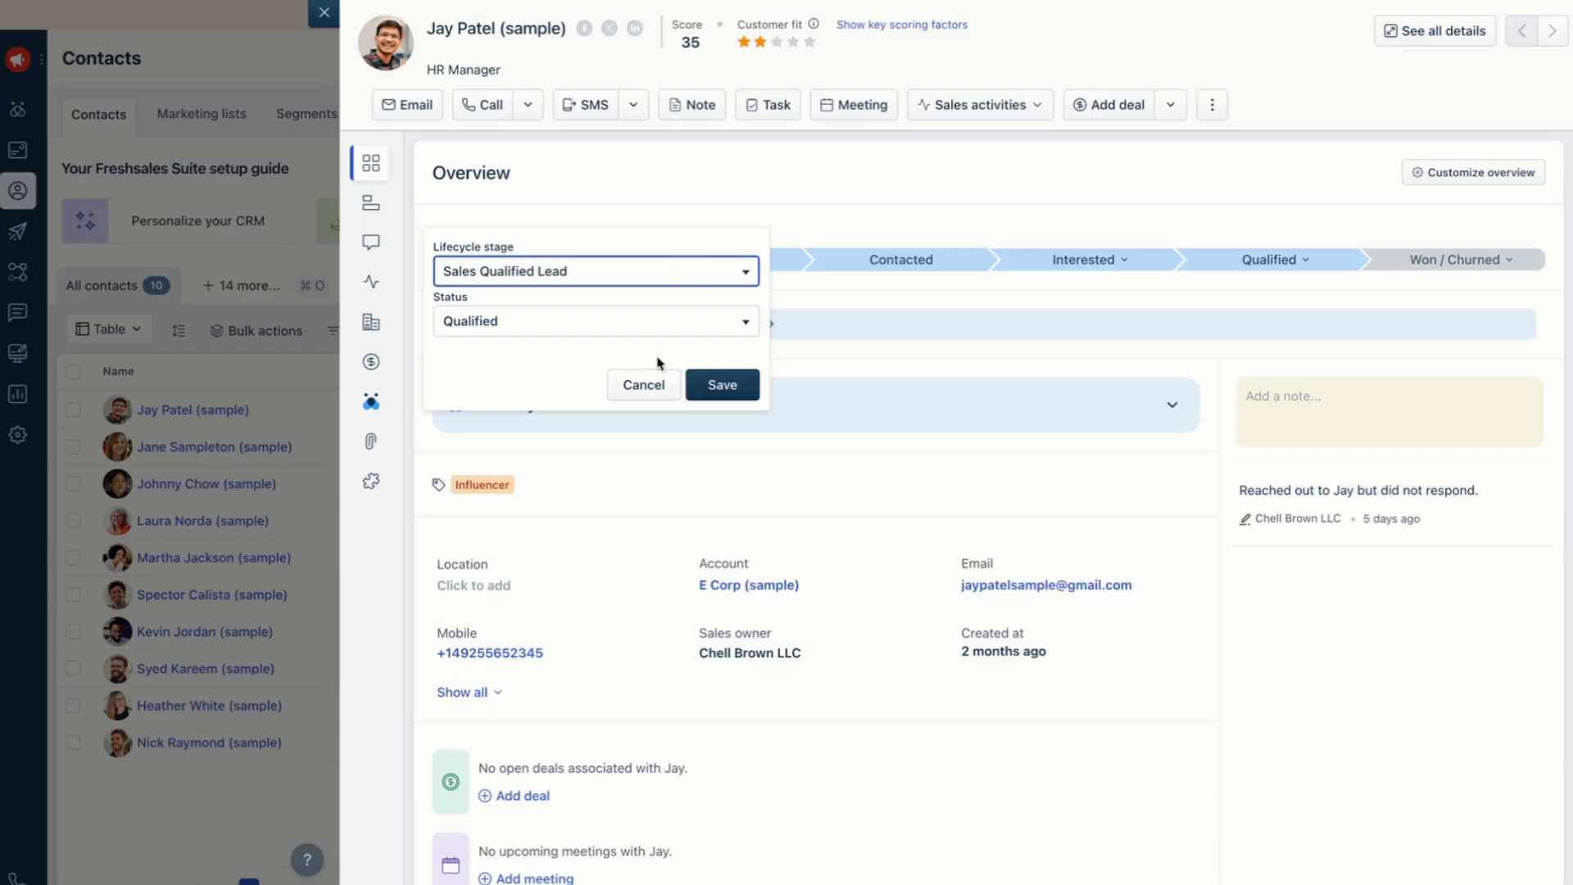
{"action": "double_click", "coordinate": [892, 216]}
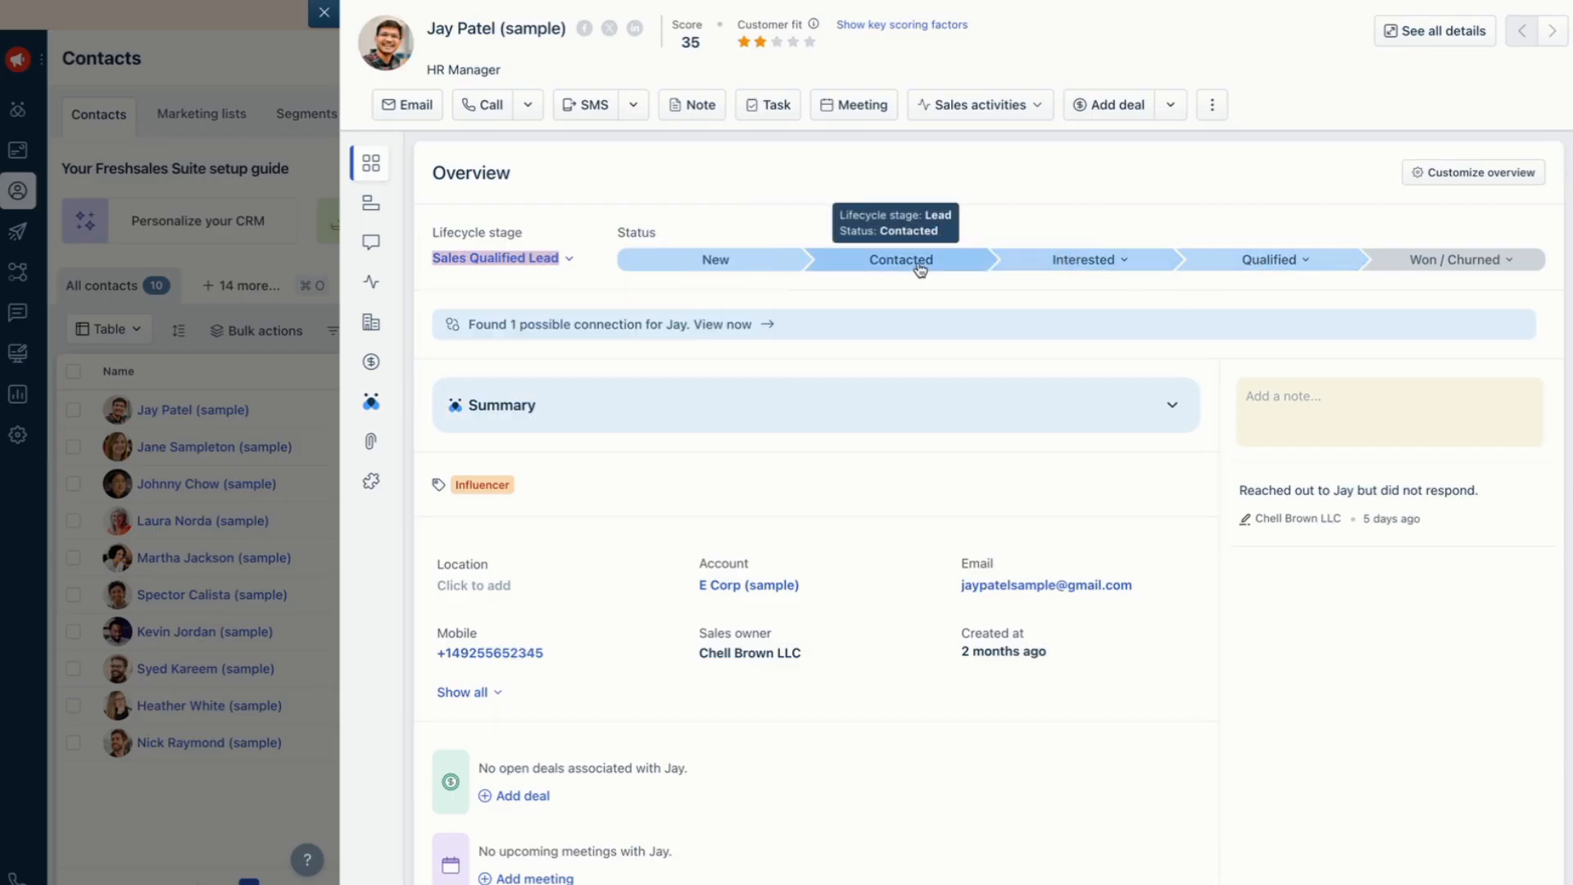
Step: Review which sections, fields and cards can be customized in the contact's overview, and cancel the customization
{"action": "left_click", "coordinate": [1424, 174]}
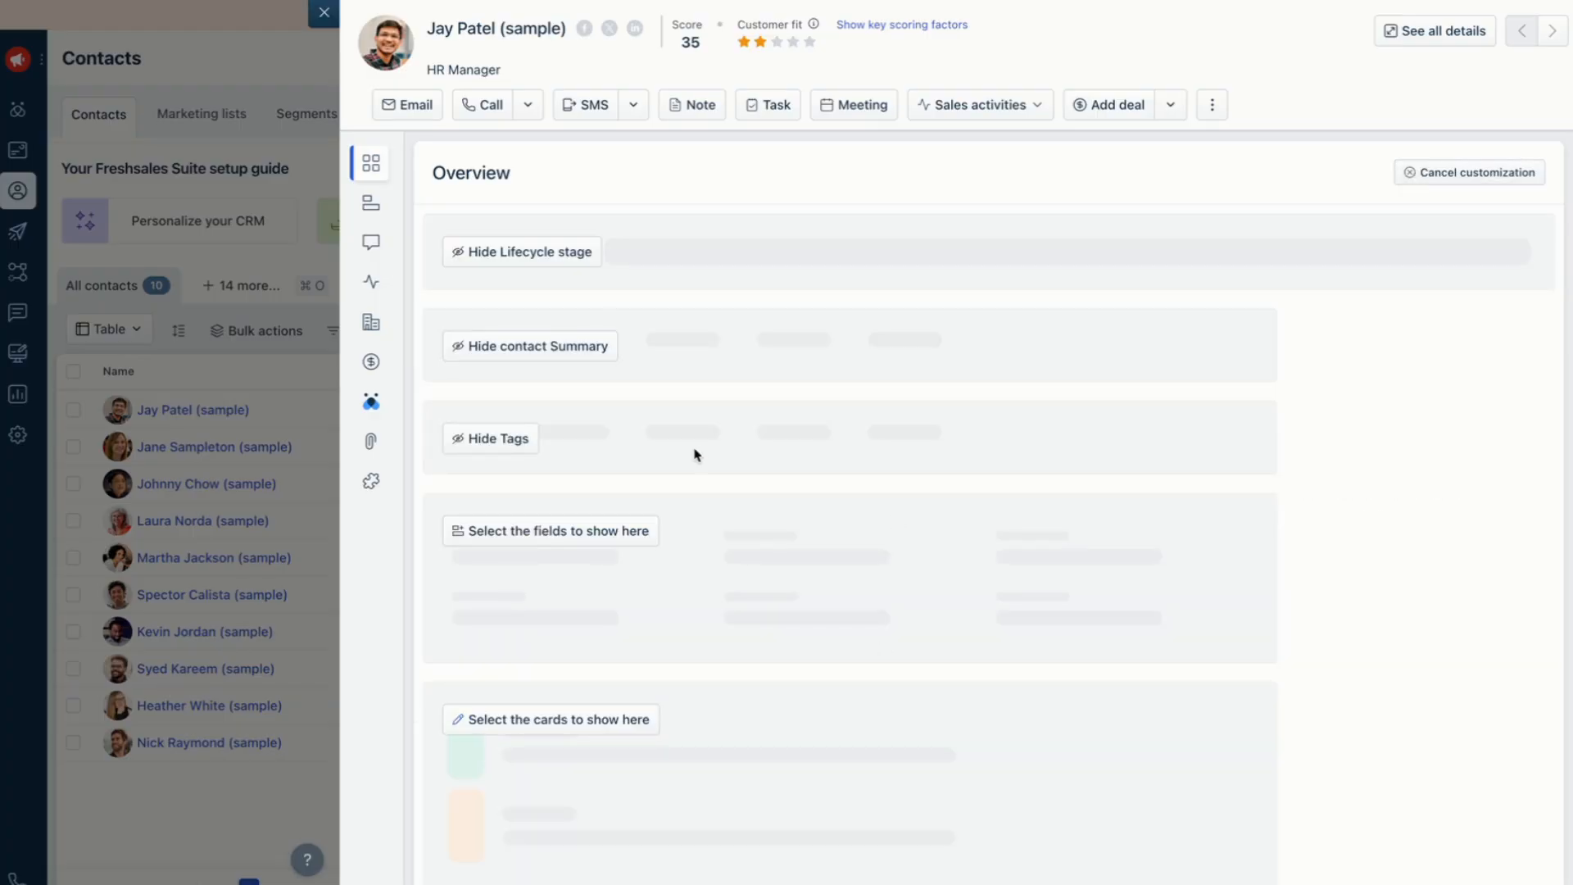
{"action": "scroll", "coordinate": [725, 409], "scroll_direction": "down", "scroll_amount": 1}
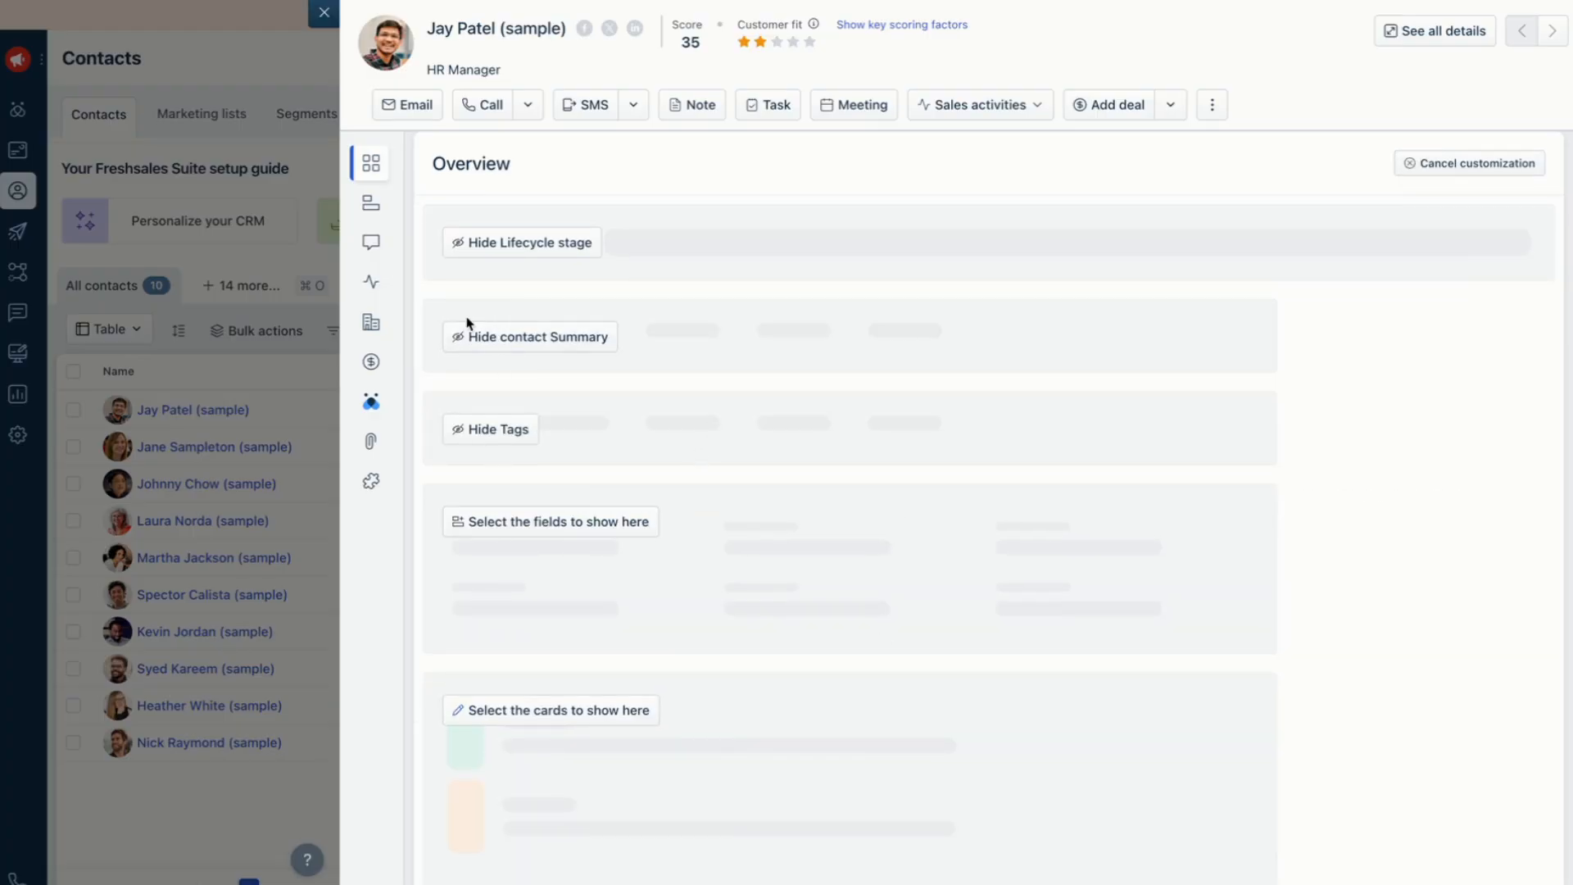
{"action": "left_click", "coordinate": [1471, 163]}
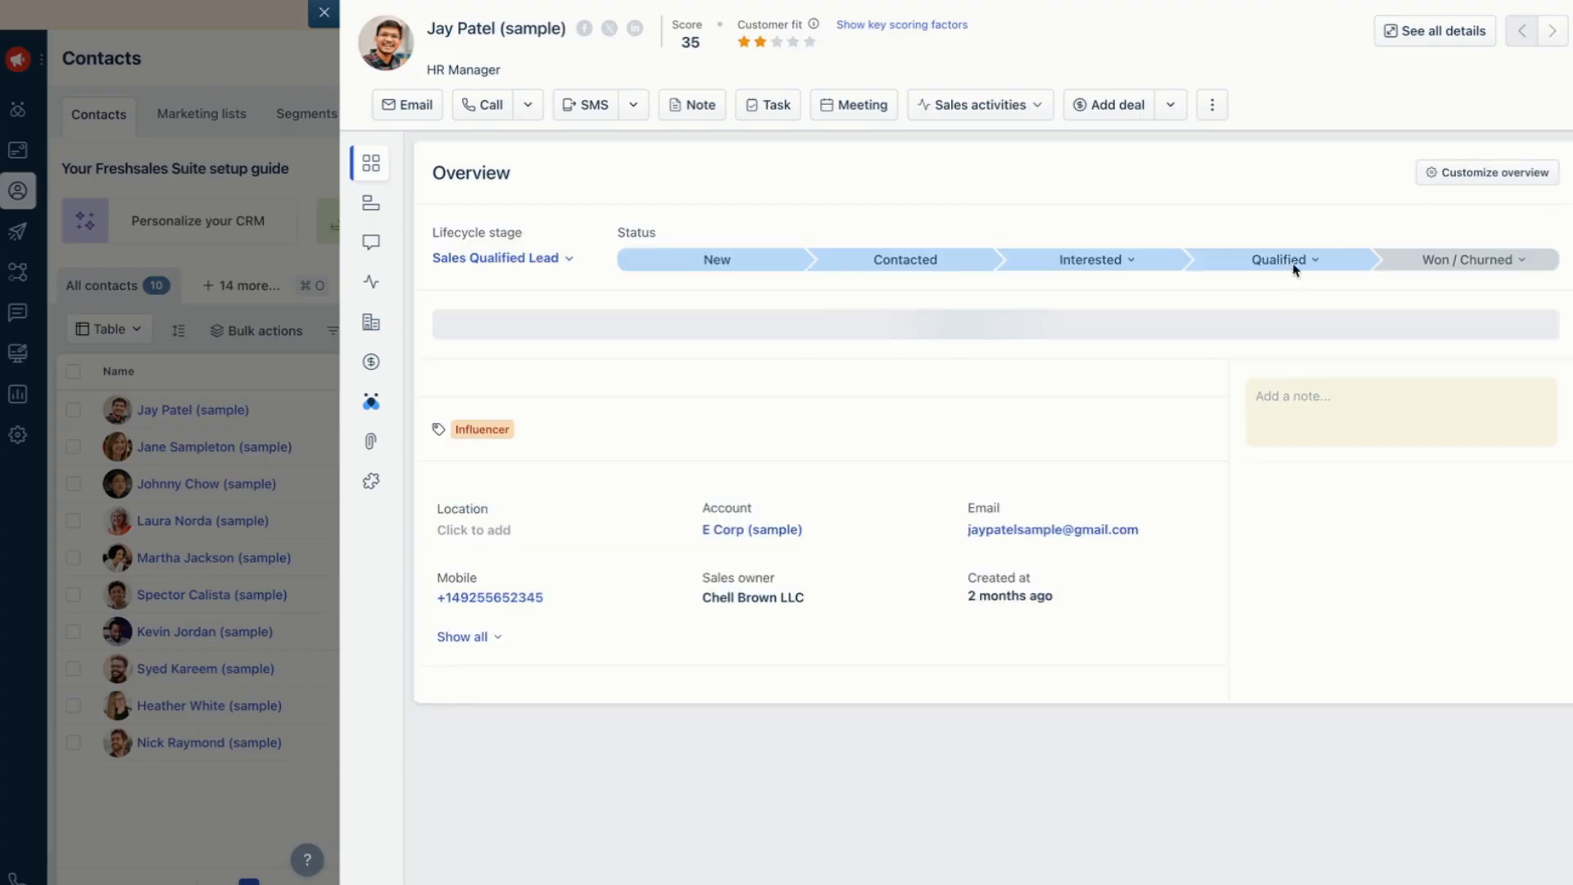
{"action": "scroll", "coordinate": [1168, 529], "scroll_direction": "down", "scroll_amount": 5}
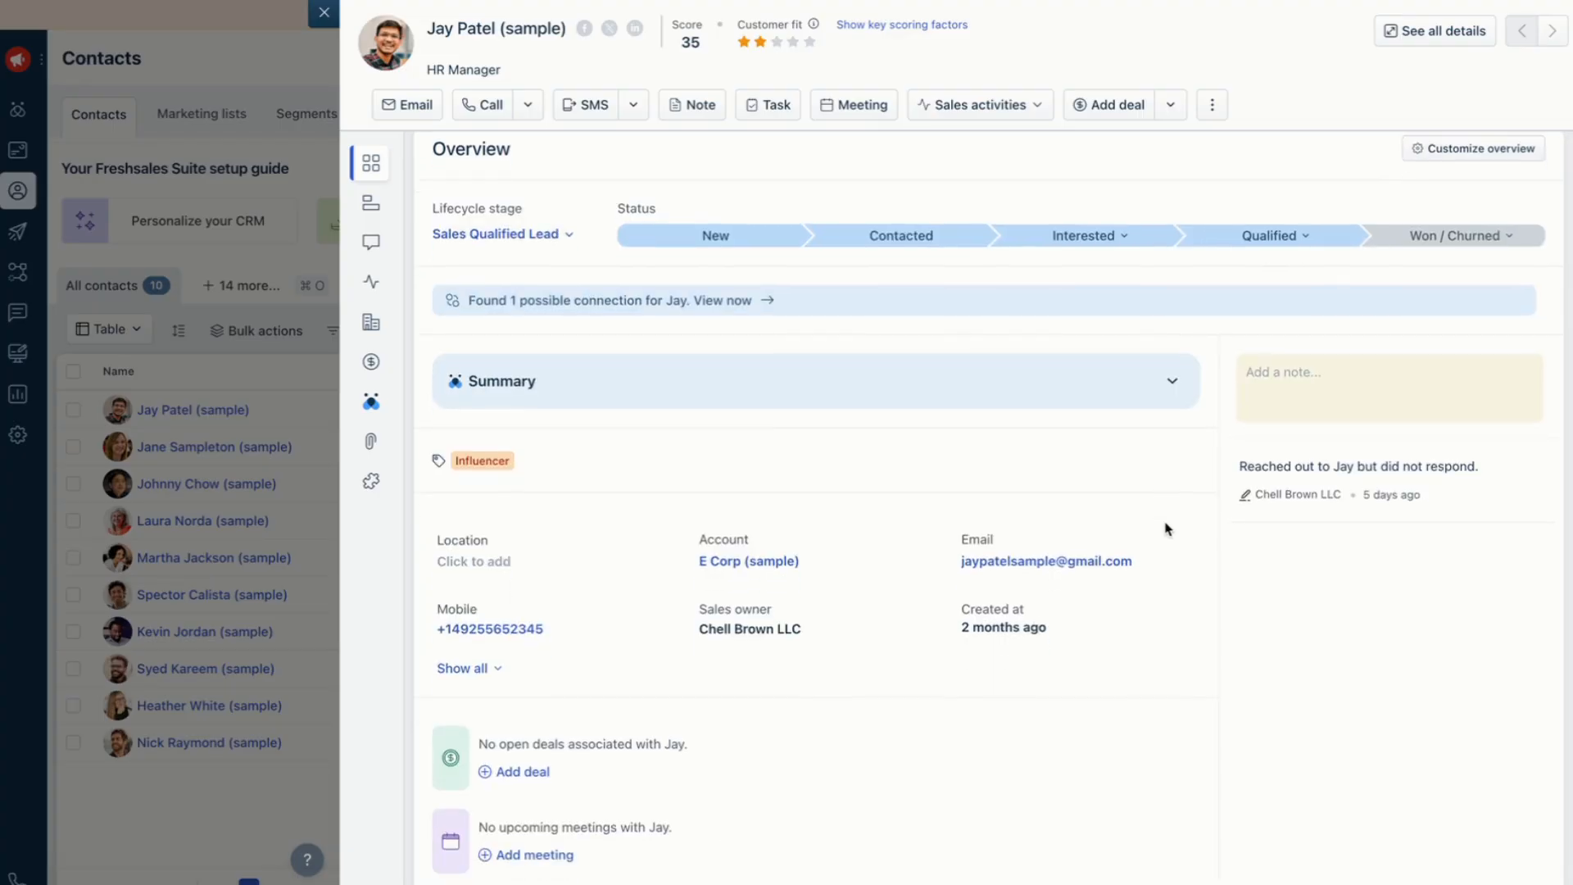
{"action": "scroll", "coordinate": [1168, 529], "scroll_direction": "up", "scroll_amount": 5}
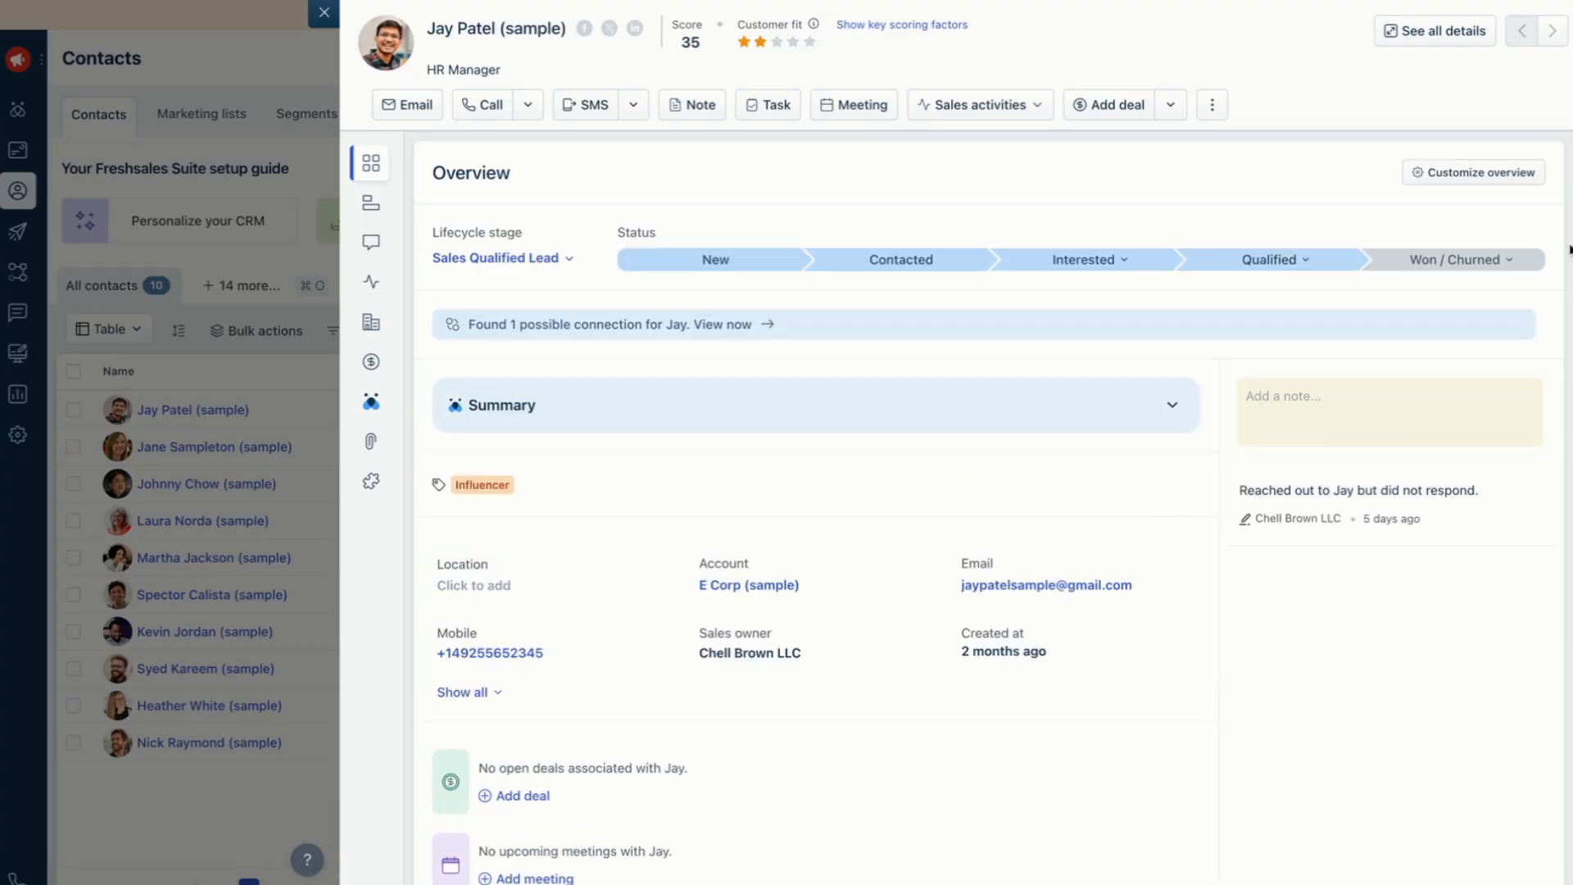
{"action": "left_click", "coordinate": [1482, 177]}
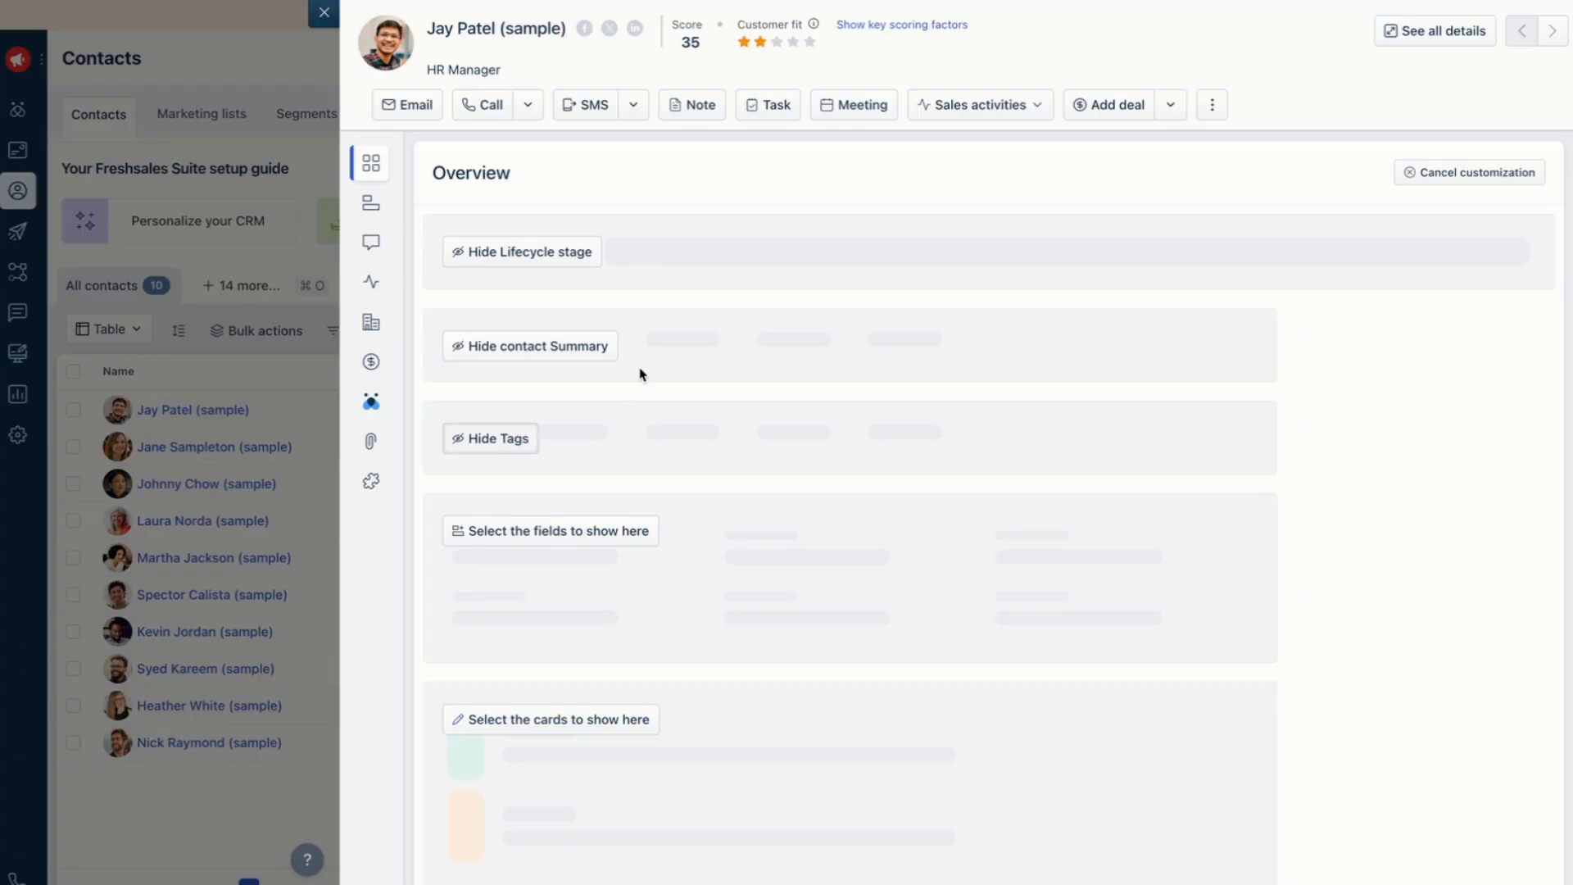
{"action": "scroll", "coordinate": [684, 615], "scroll_direction": "down", "scroll_amount": 1}
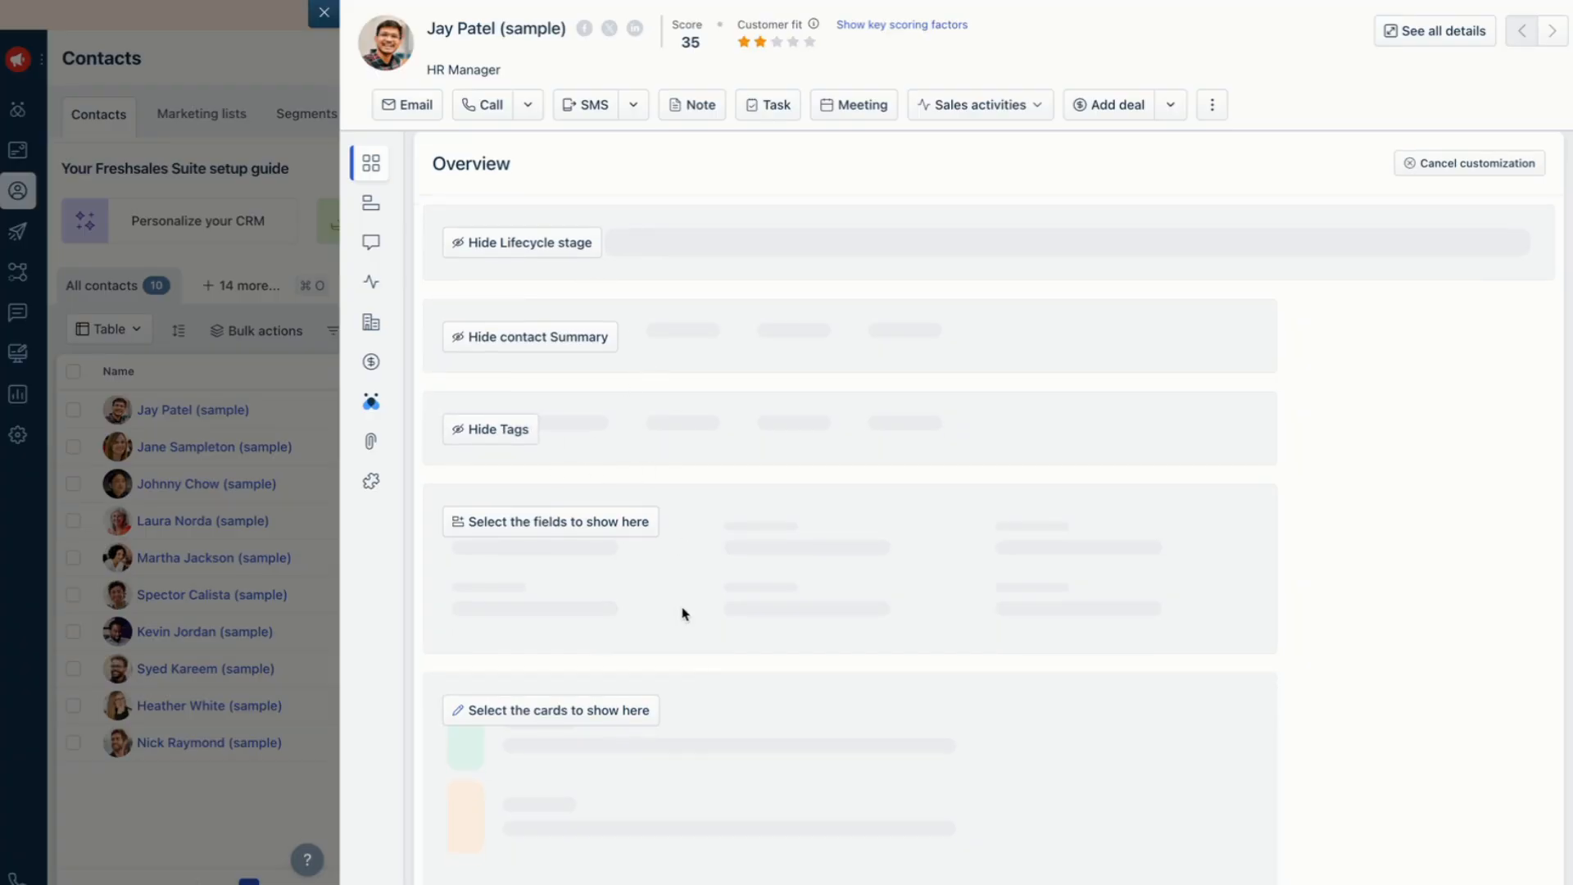
{"action": "scroll", "coordinate": [702, 650], "scroll_direction": "up", "scroll_amount": 1}
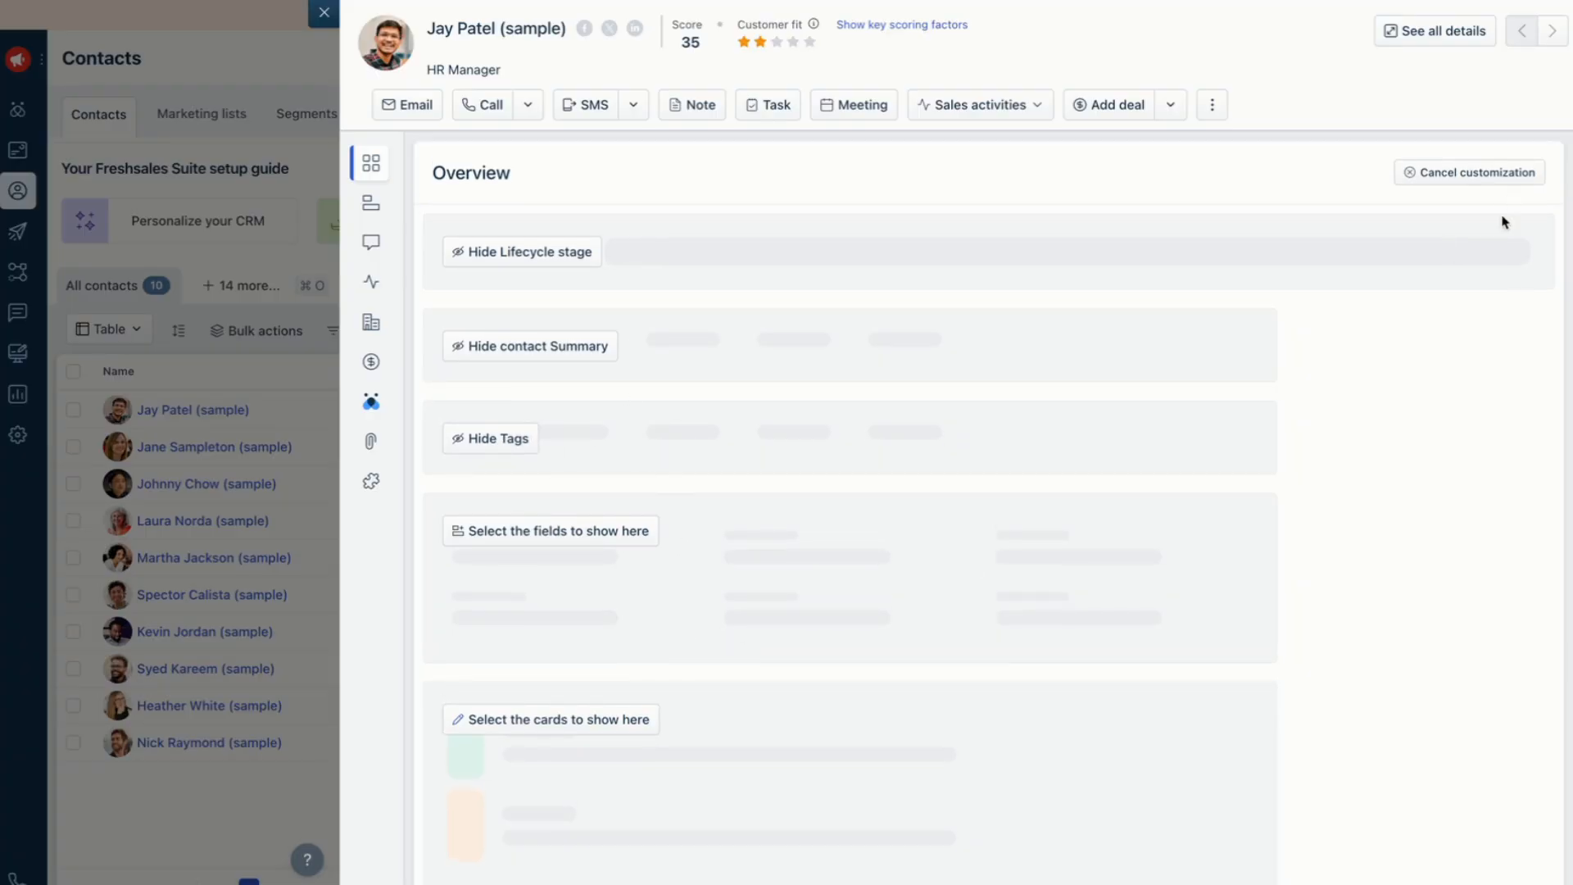
{"action": "left_click", "coordinate": [1502, 173]}
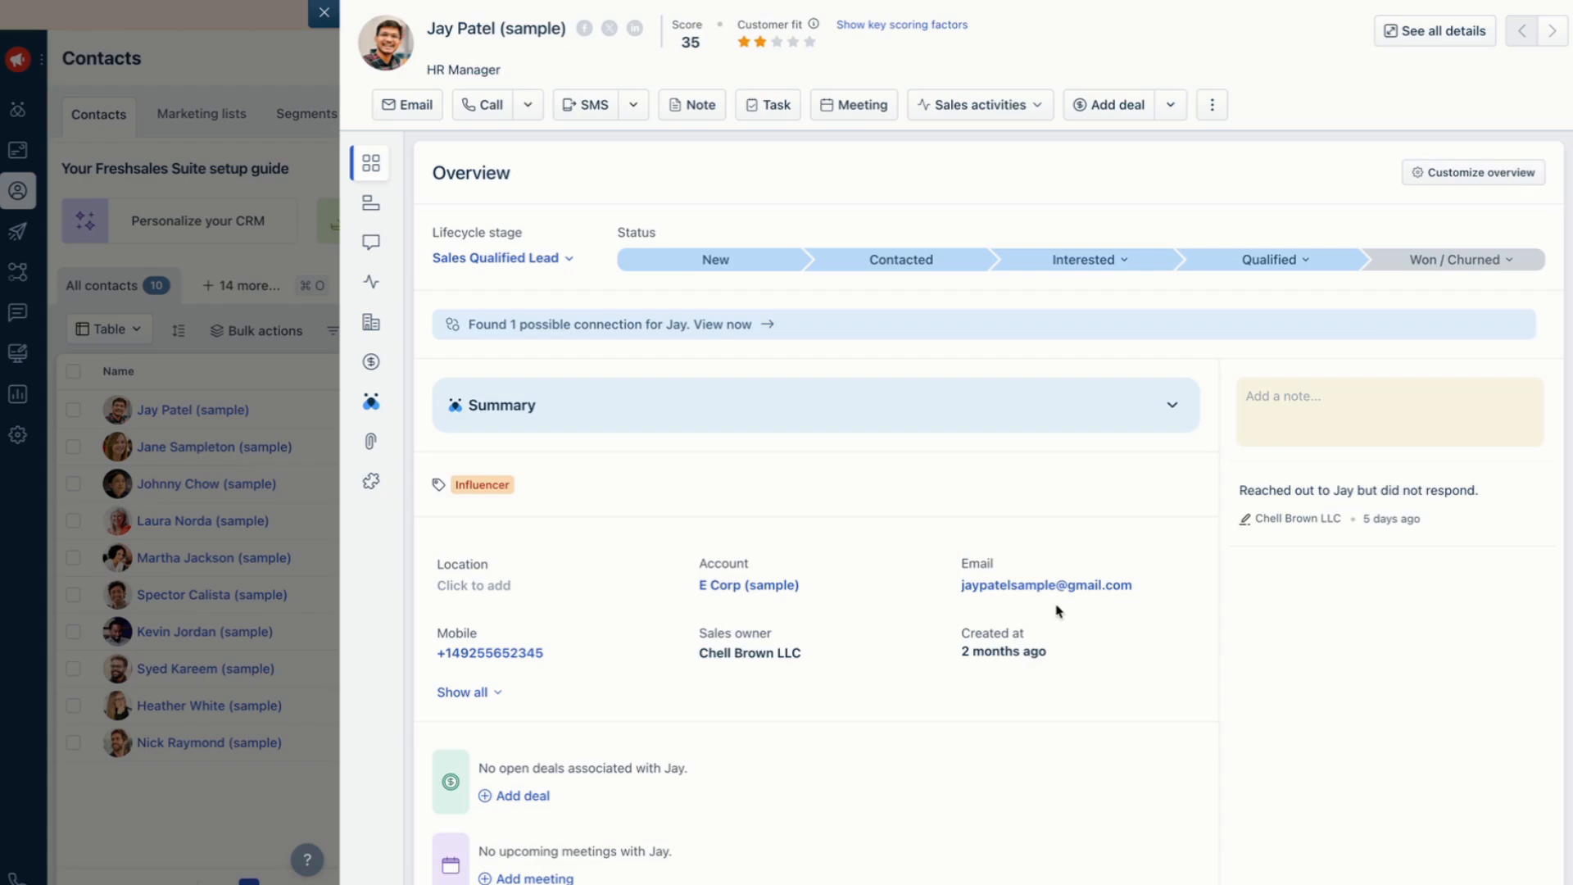
Step: Review the contact's overview, including notes, account, sales owner, deals, meetings, email activity and sales sequences
{"action": "scroll", "coordinate": [834, 585], "scroll_direction": "down", "scroll_amount": 1}
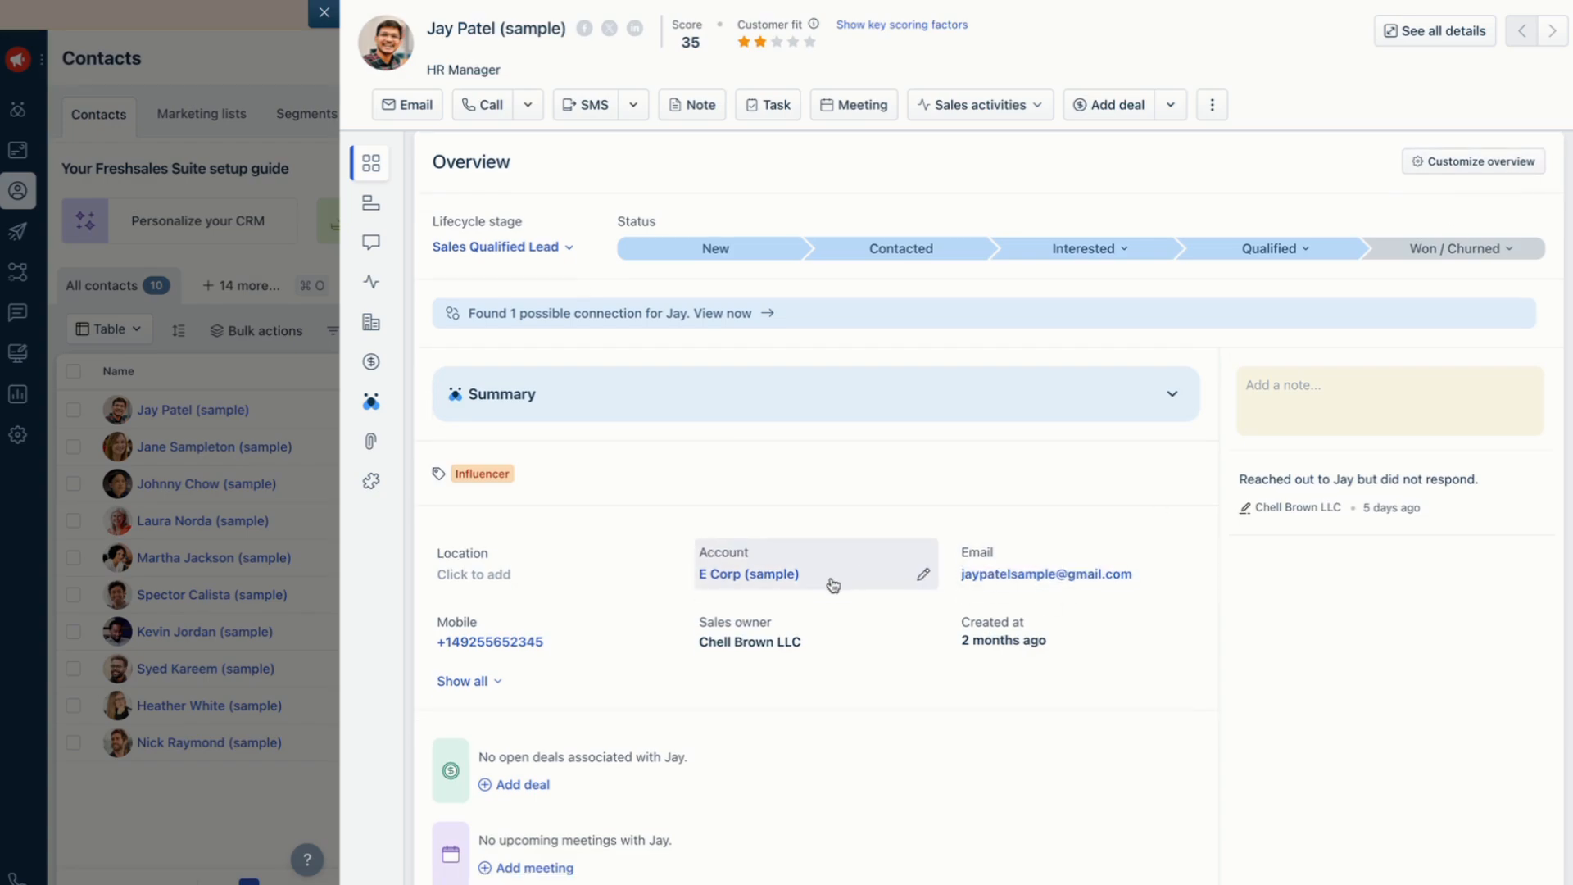
{"action": "mouse_move", "coordinate": [1378, 465]}
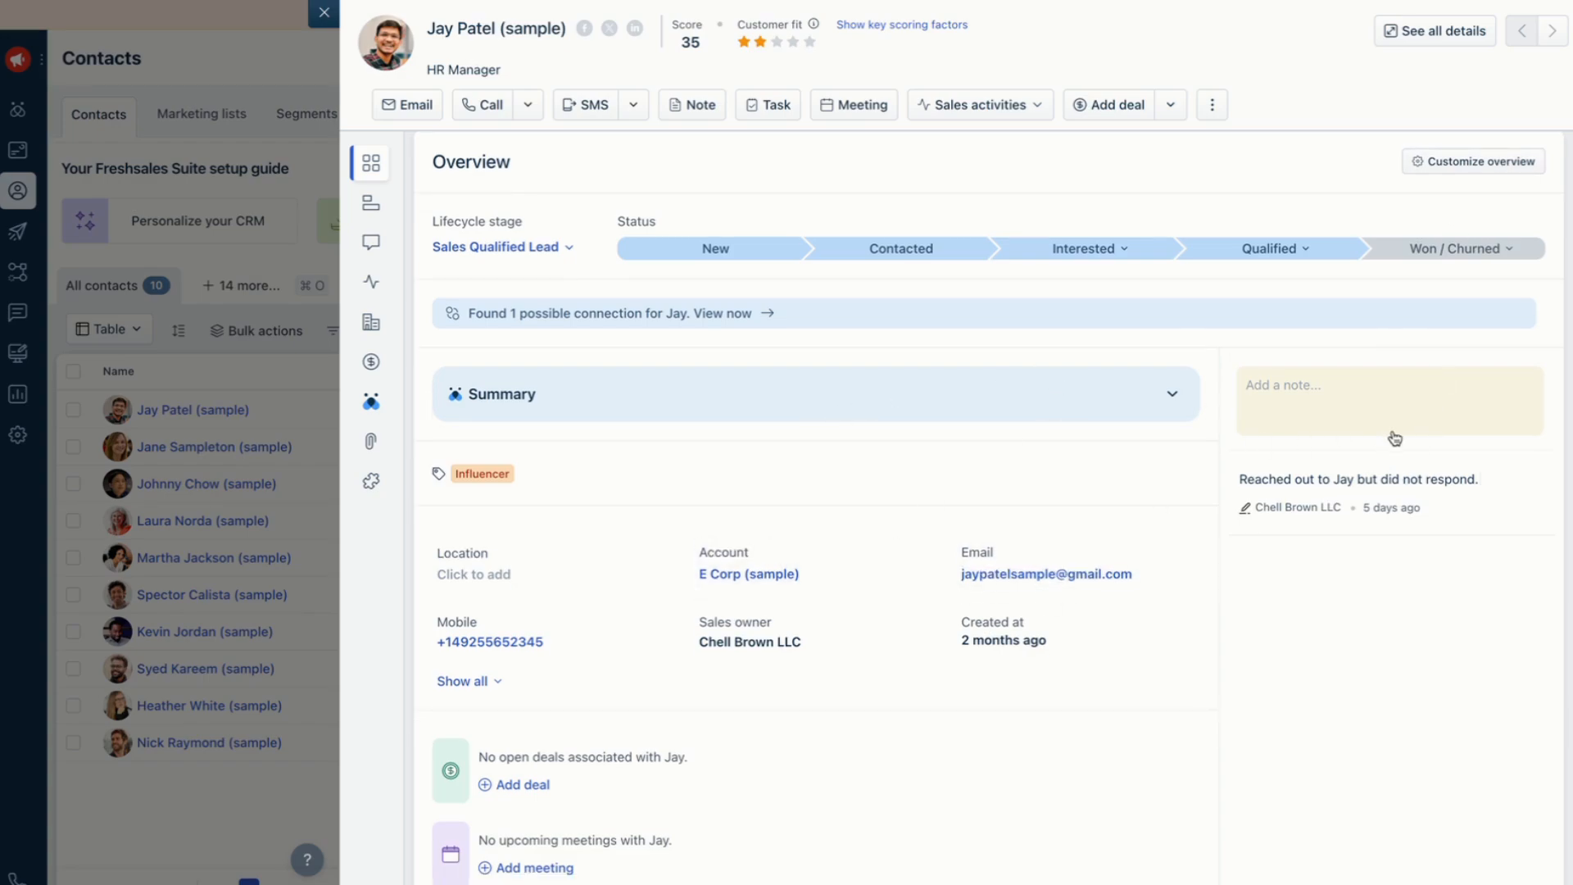
{"action": "scroll", "coordinate": [1345, 516], "scroll_direction": "down", "scroll_amount": 2}
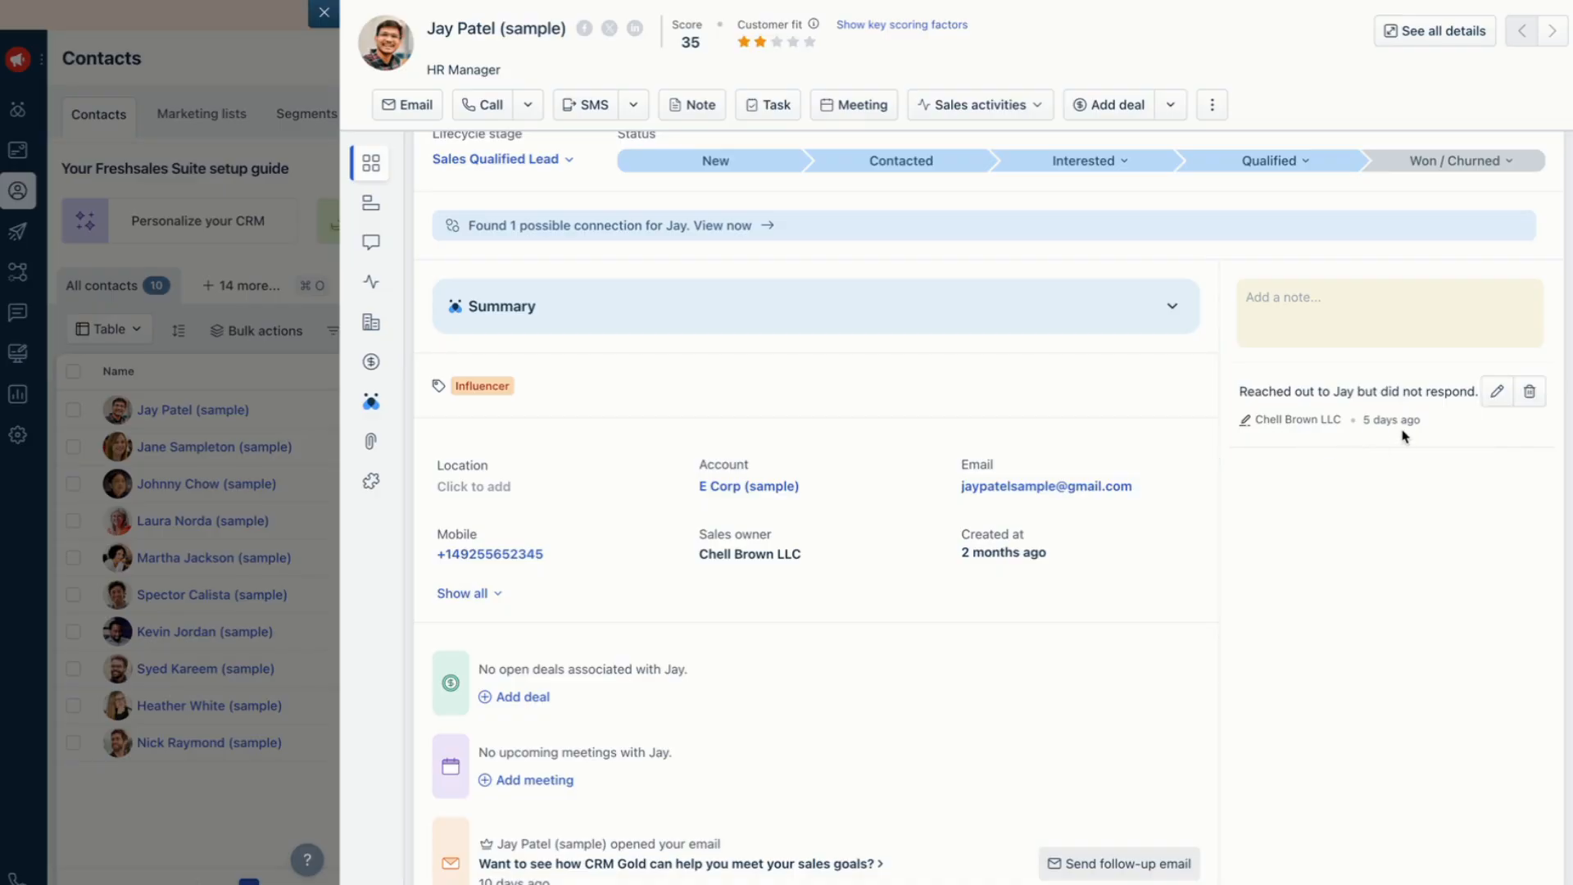
{"action": "scroll", "coordinate": [1256, 596], "scroll_direction": "down", "scroll_amount": 2}
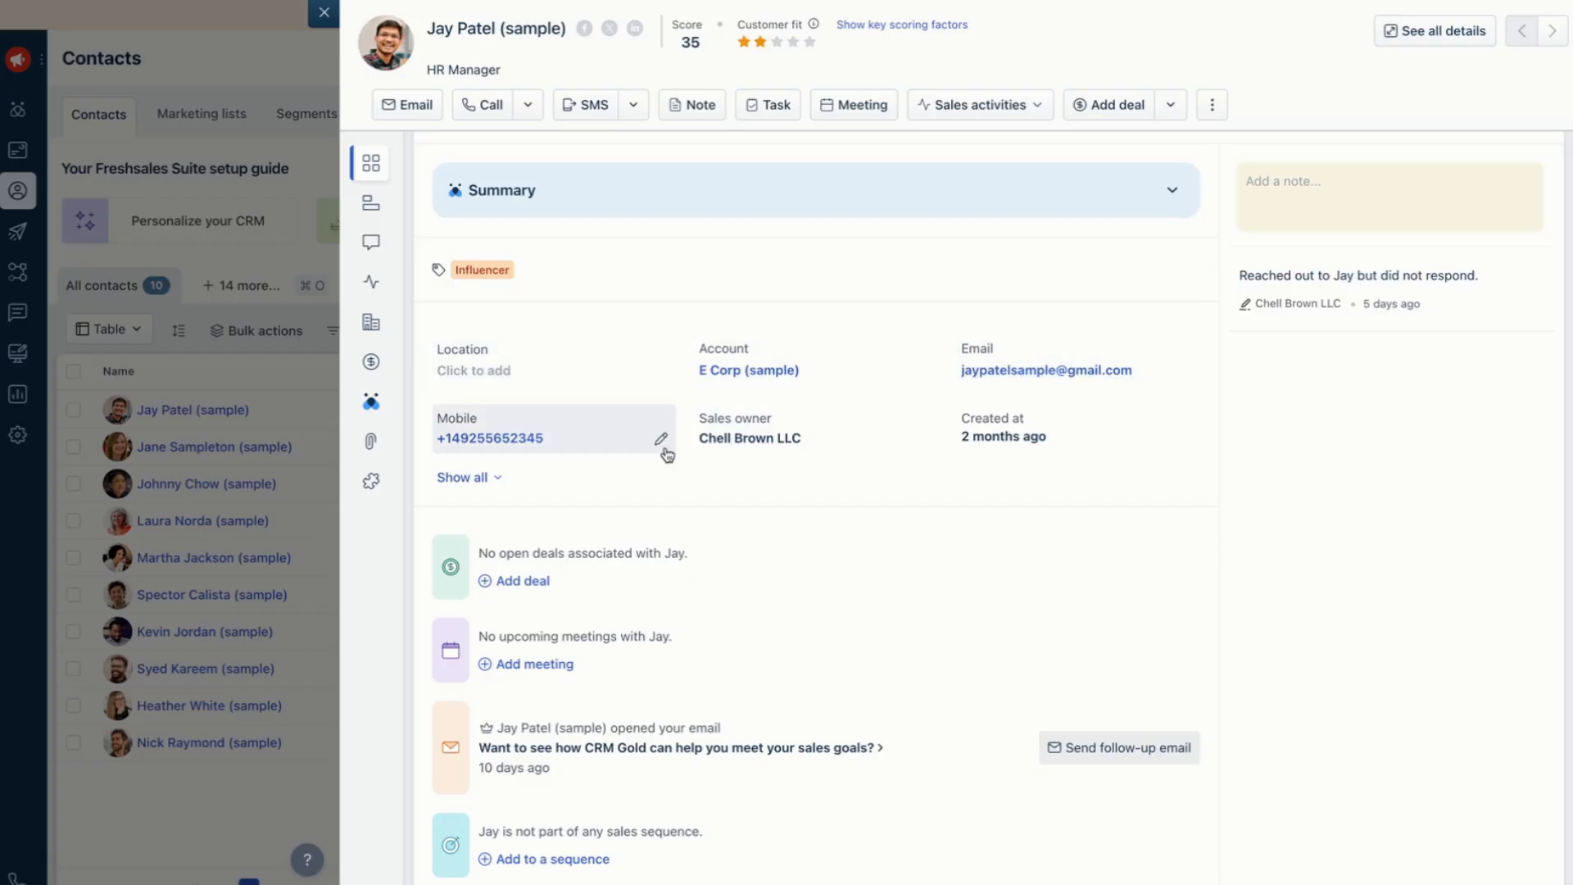
Step: Show all of the contact's details, expand More fields and review the source, location, lifecycle and subscription fields
{"action": "left_click", "coordinate": [464, 478]}
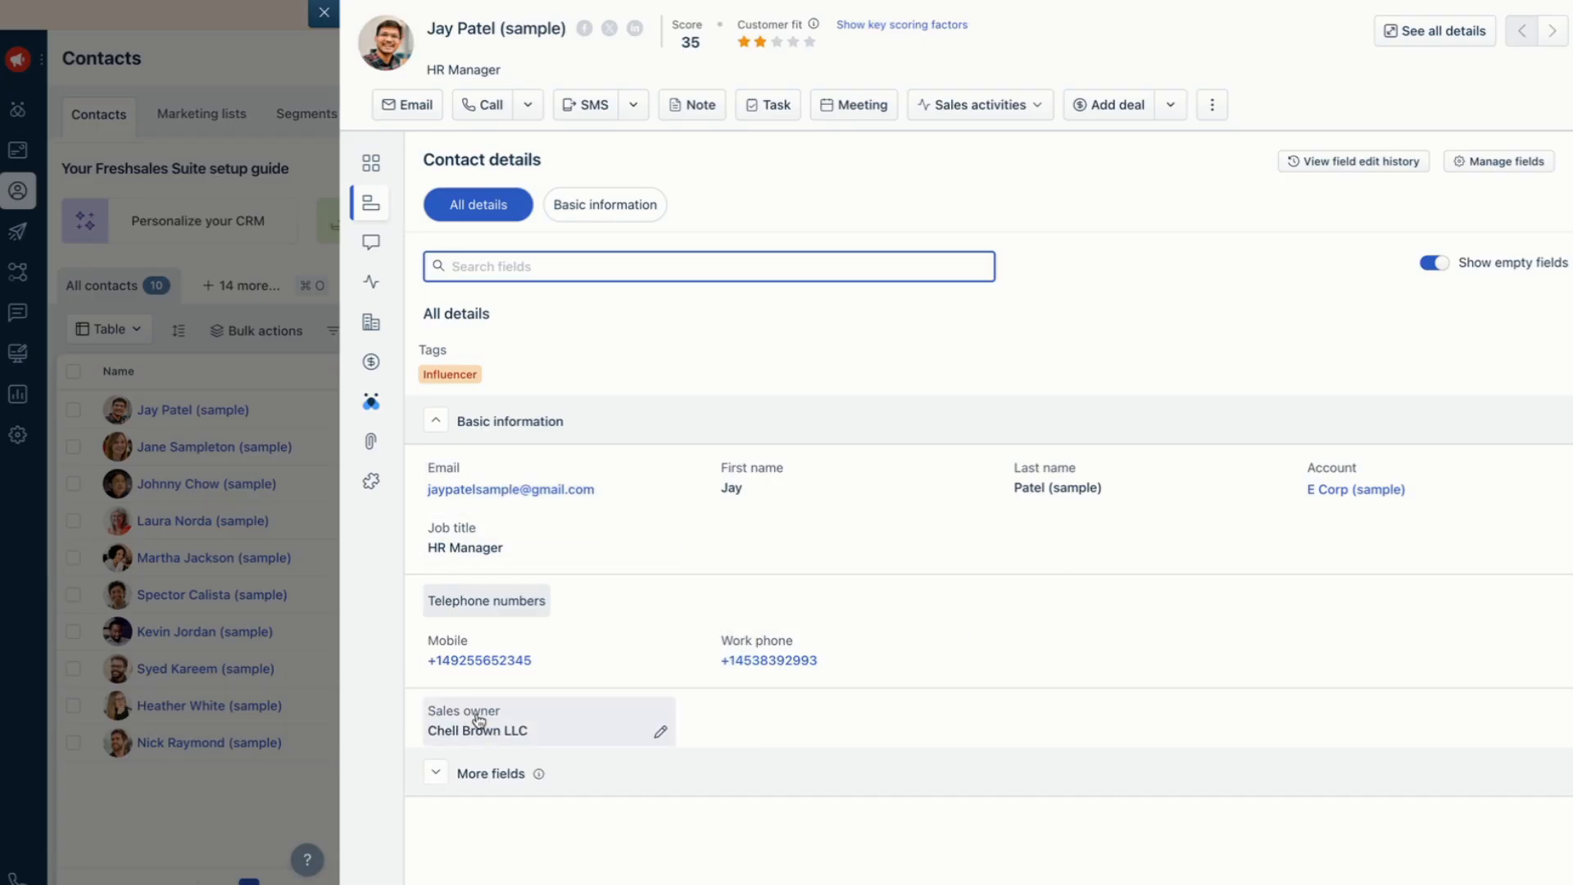
{"action": "left_click", "coordinate": [438, 775]}
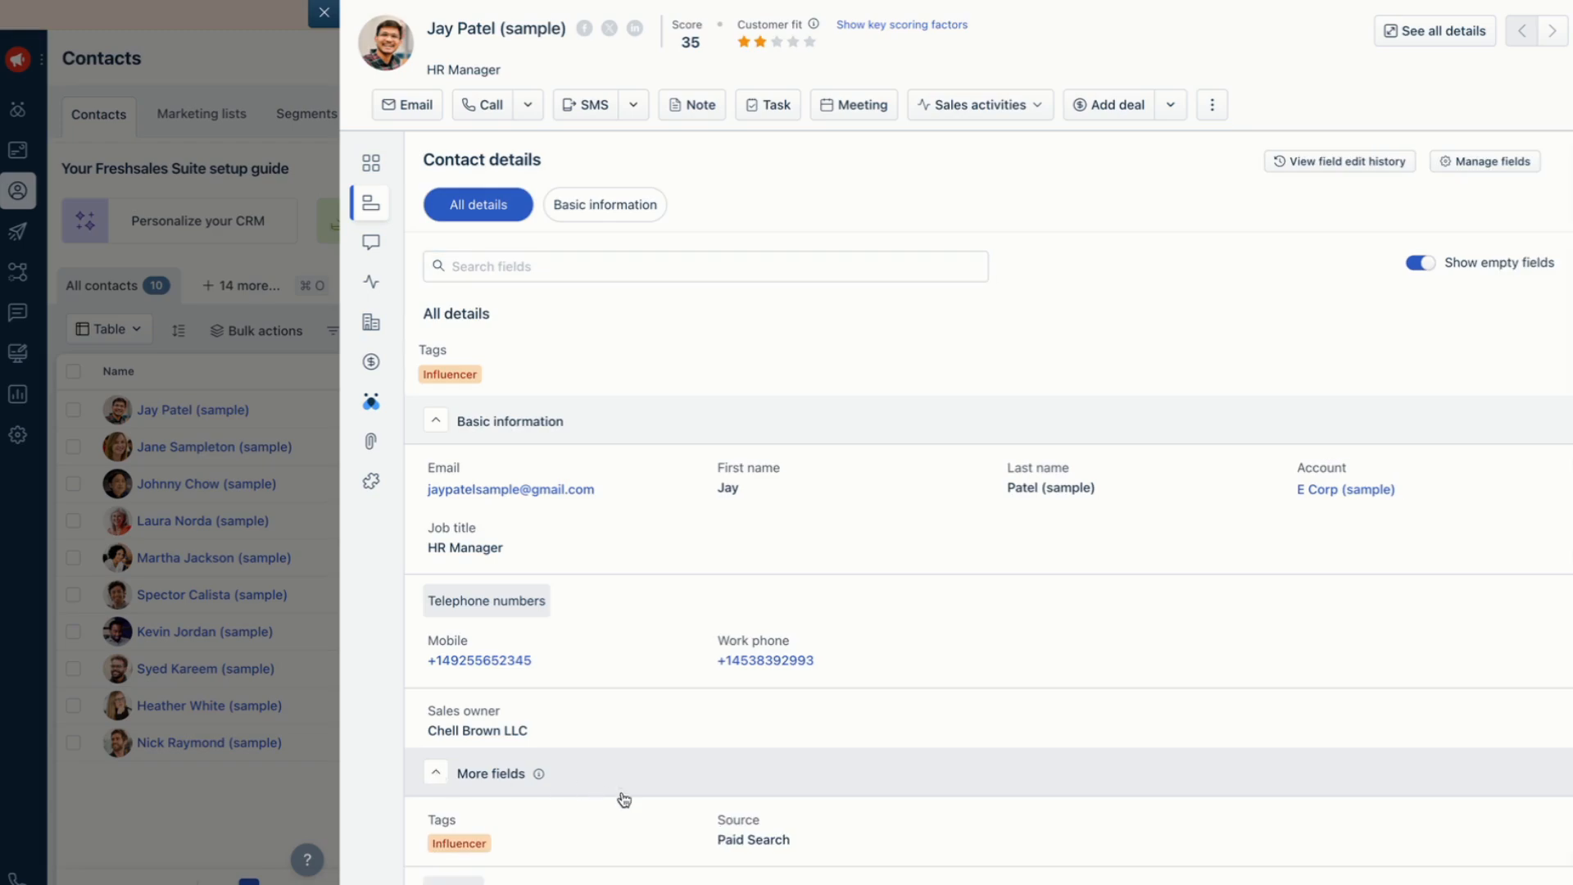
{"action": "scroll", "coordinate": [645, 801], "scroll_direction": "down", "scroll_amount": 5}
{"action": "scroll", "coordinate": [645, 802], "scroll_direction": "down", "scroll_amount": 1}
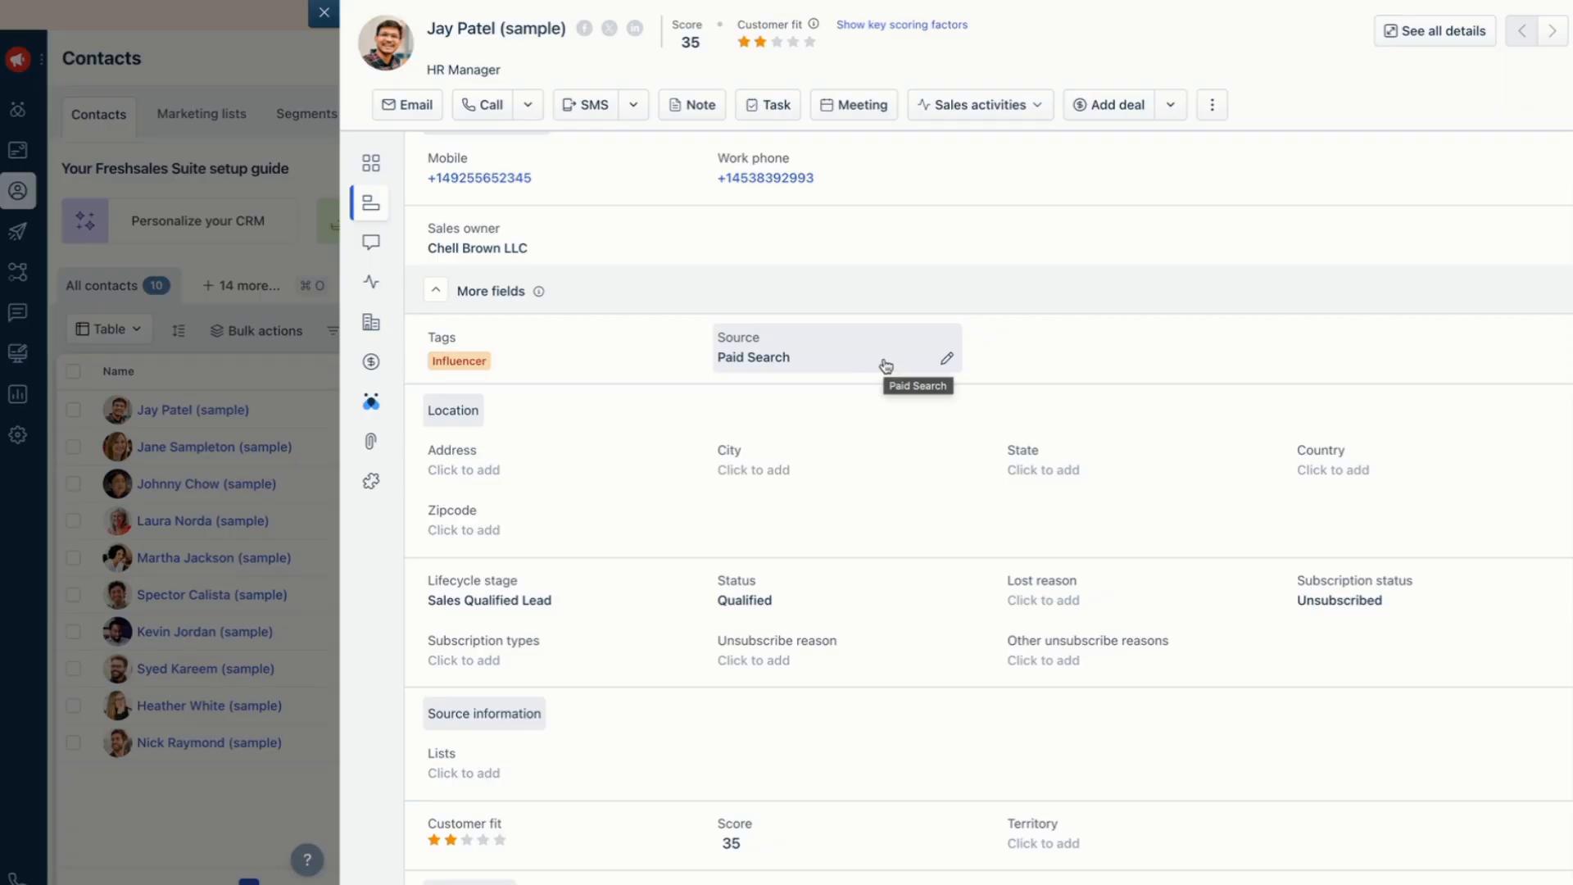
{"action": "scroll", "coordinate": [886, 366], "scroll_direction": "down", "scroll_amount": 2}
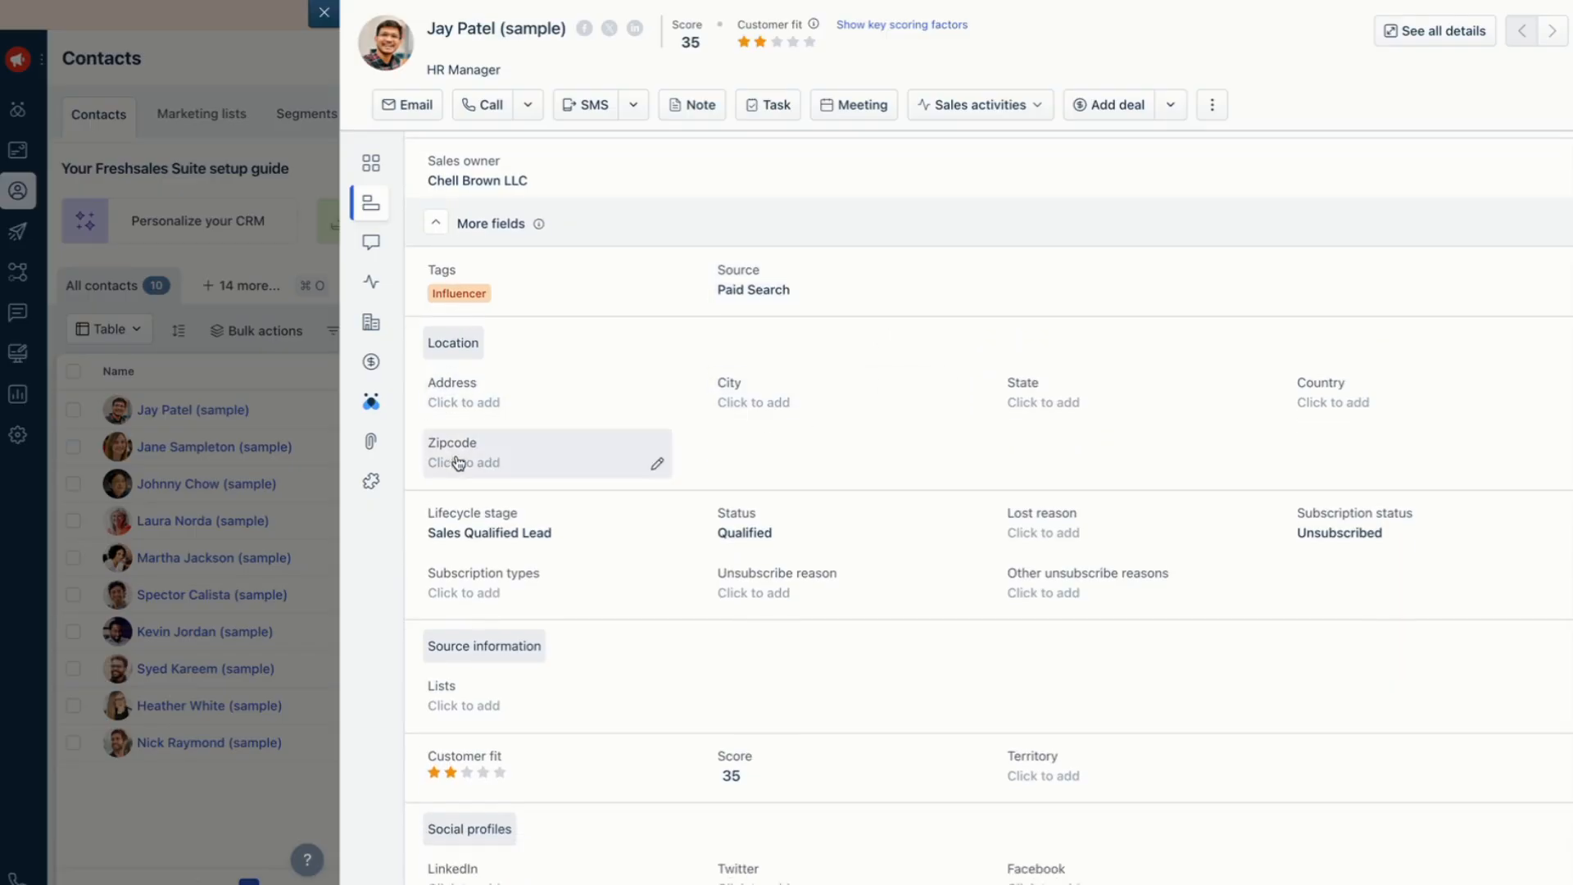
{"action": "mouse_move", "coordinate": [376, 556]}
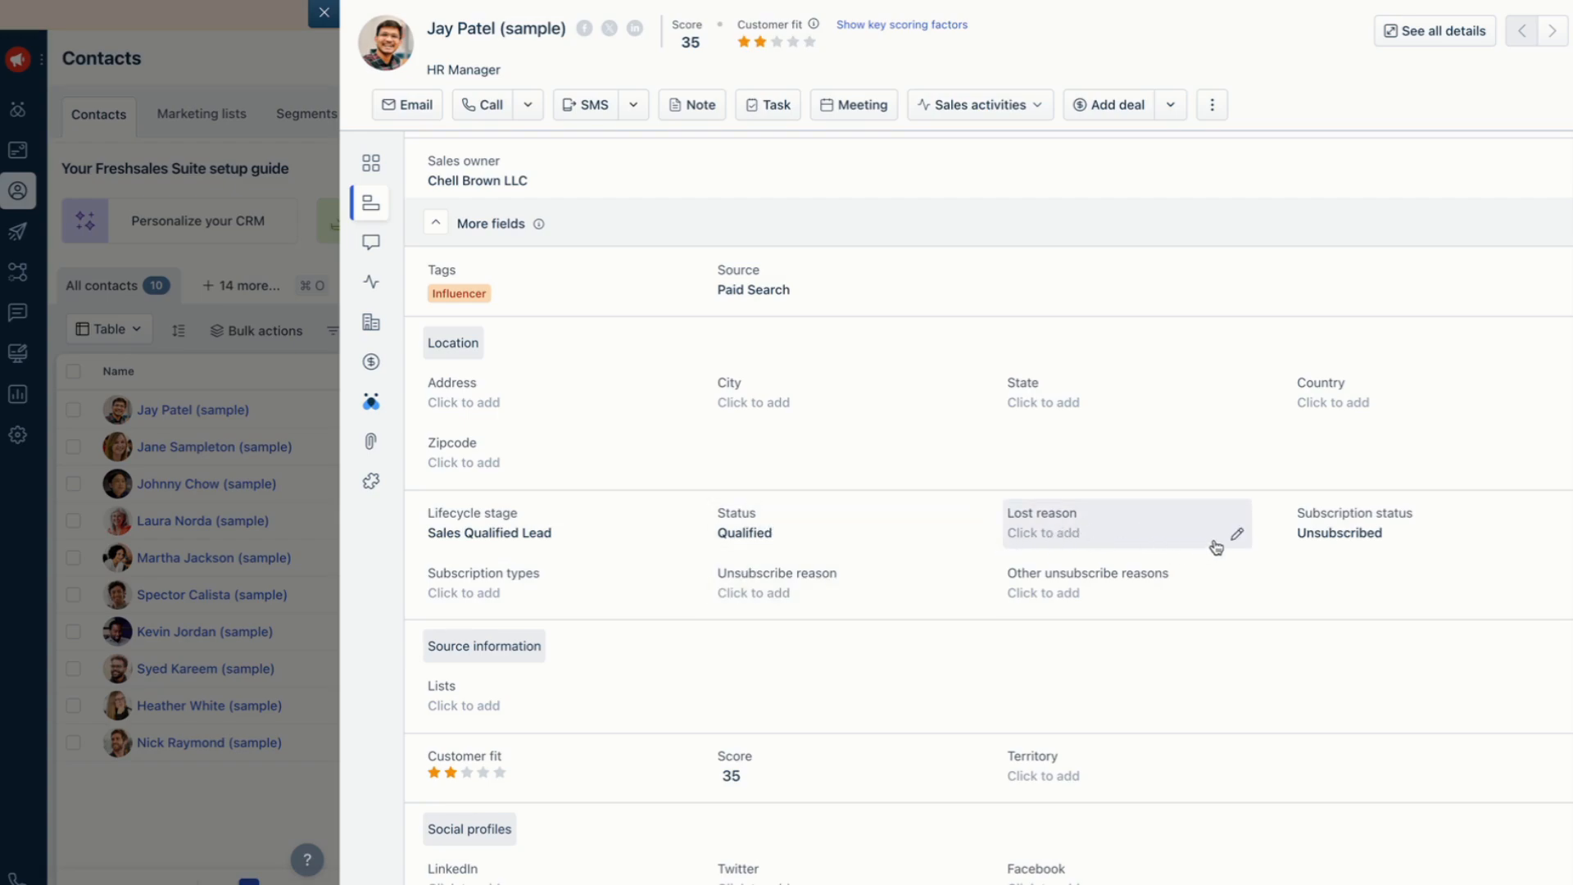
Step: Open the contact's Lost reason and Subscription status for editing, view the subscription options and leave without saving
{"action": "left_click", "coordinate": [1044, 540]}
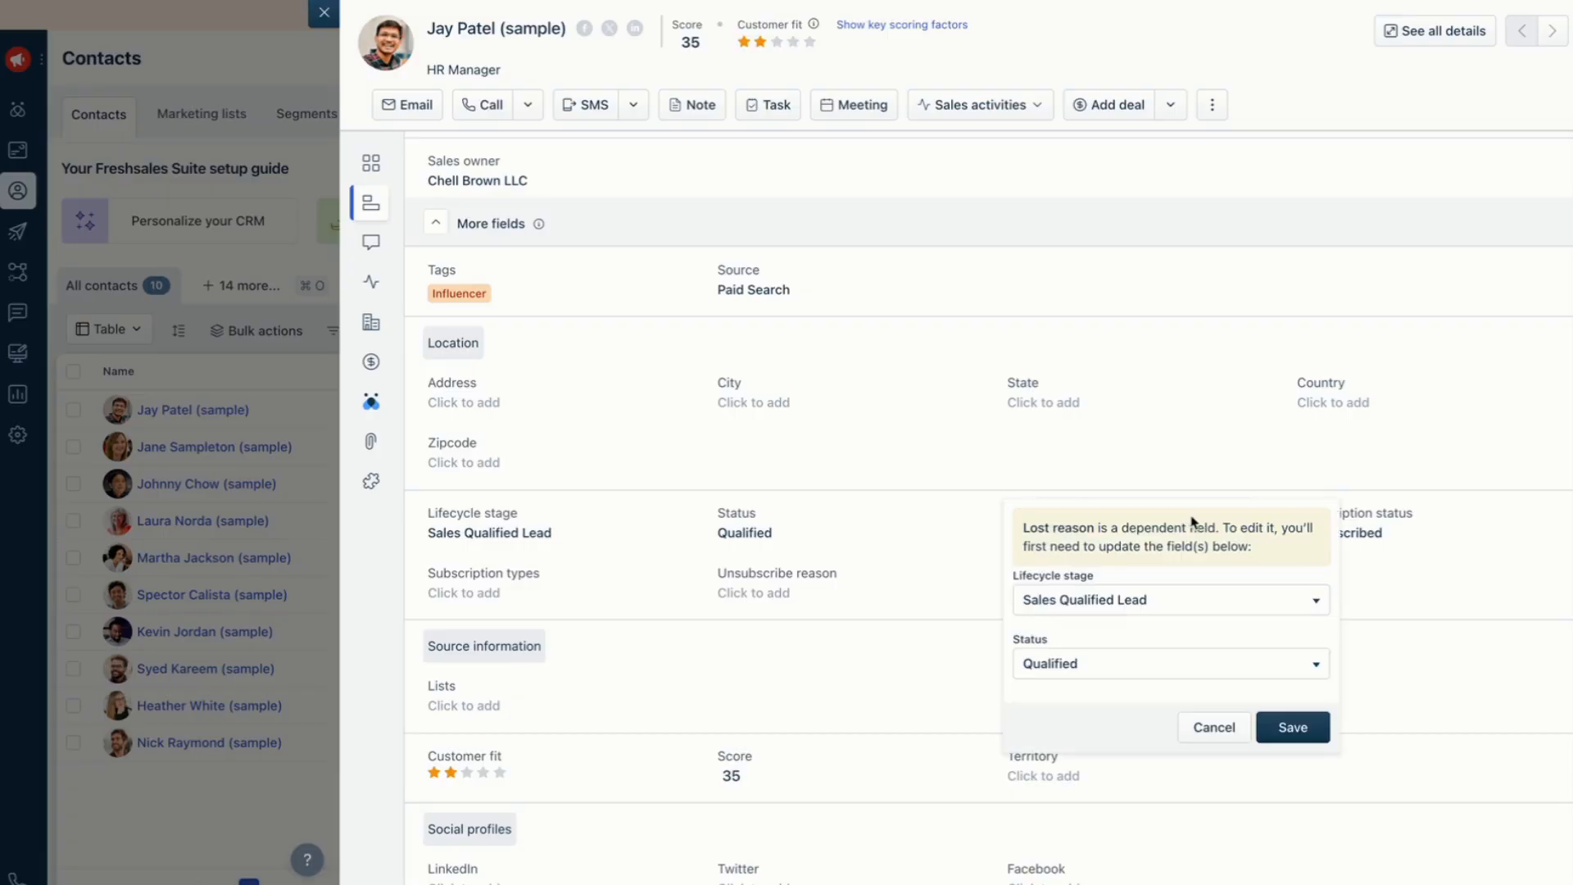
{"action": "left_click", "coordinate": [1425, 608]}
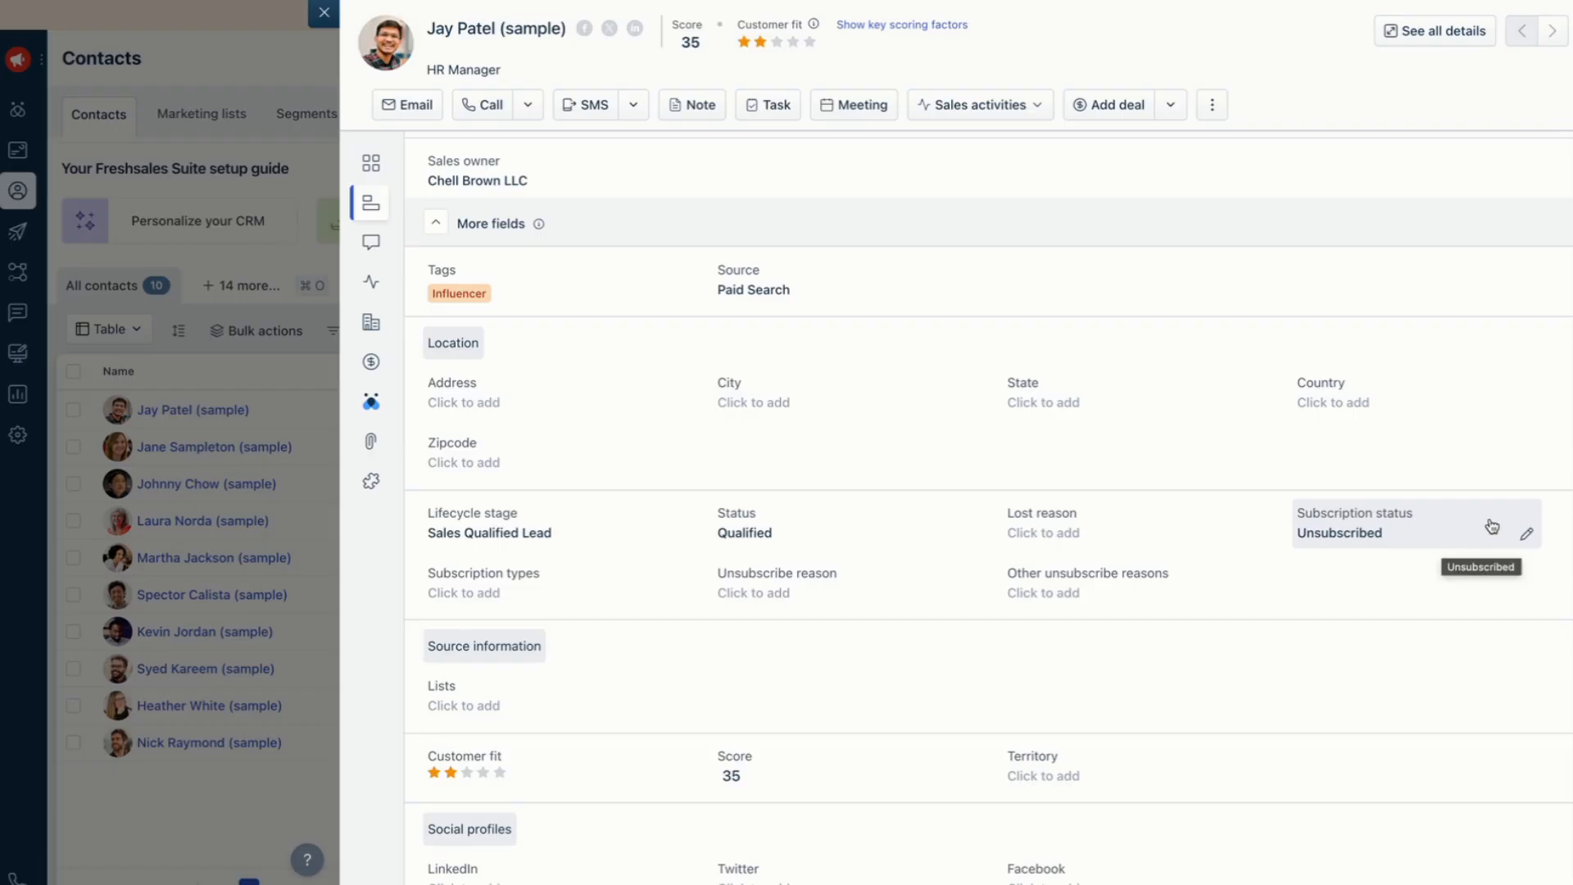
{"action": "left_click", "coordinate": [1527, 538]}
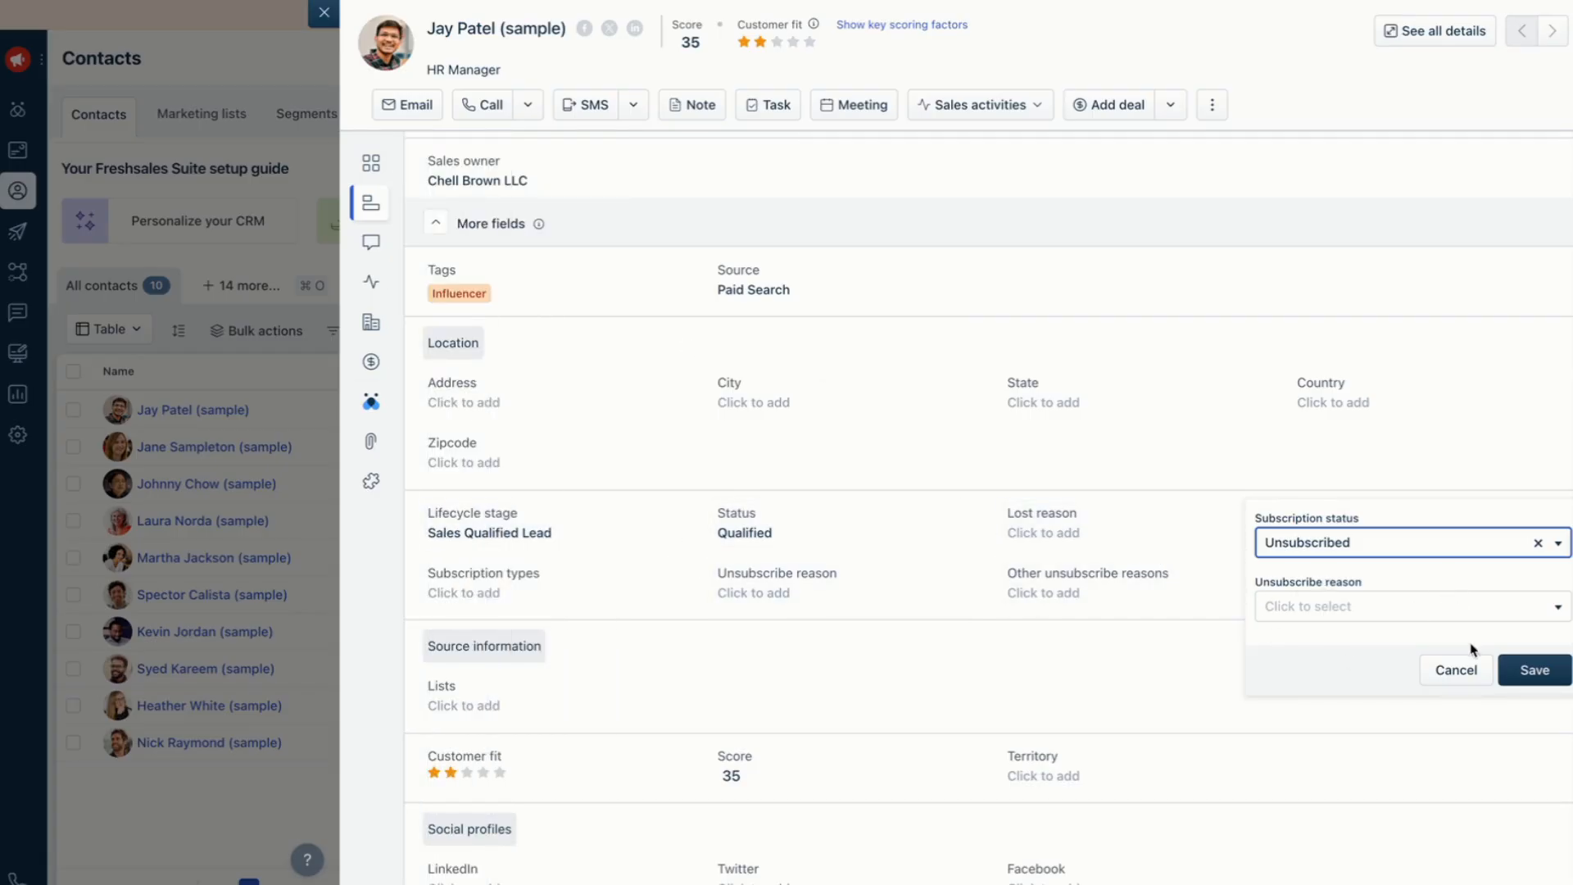
{"action": "left_click", "coordinate": [1478, 558]}
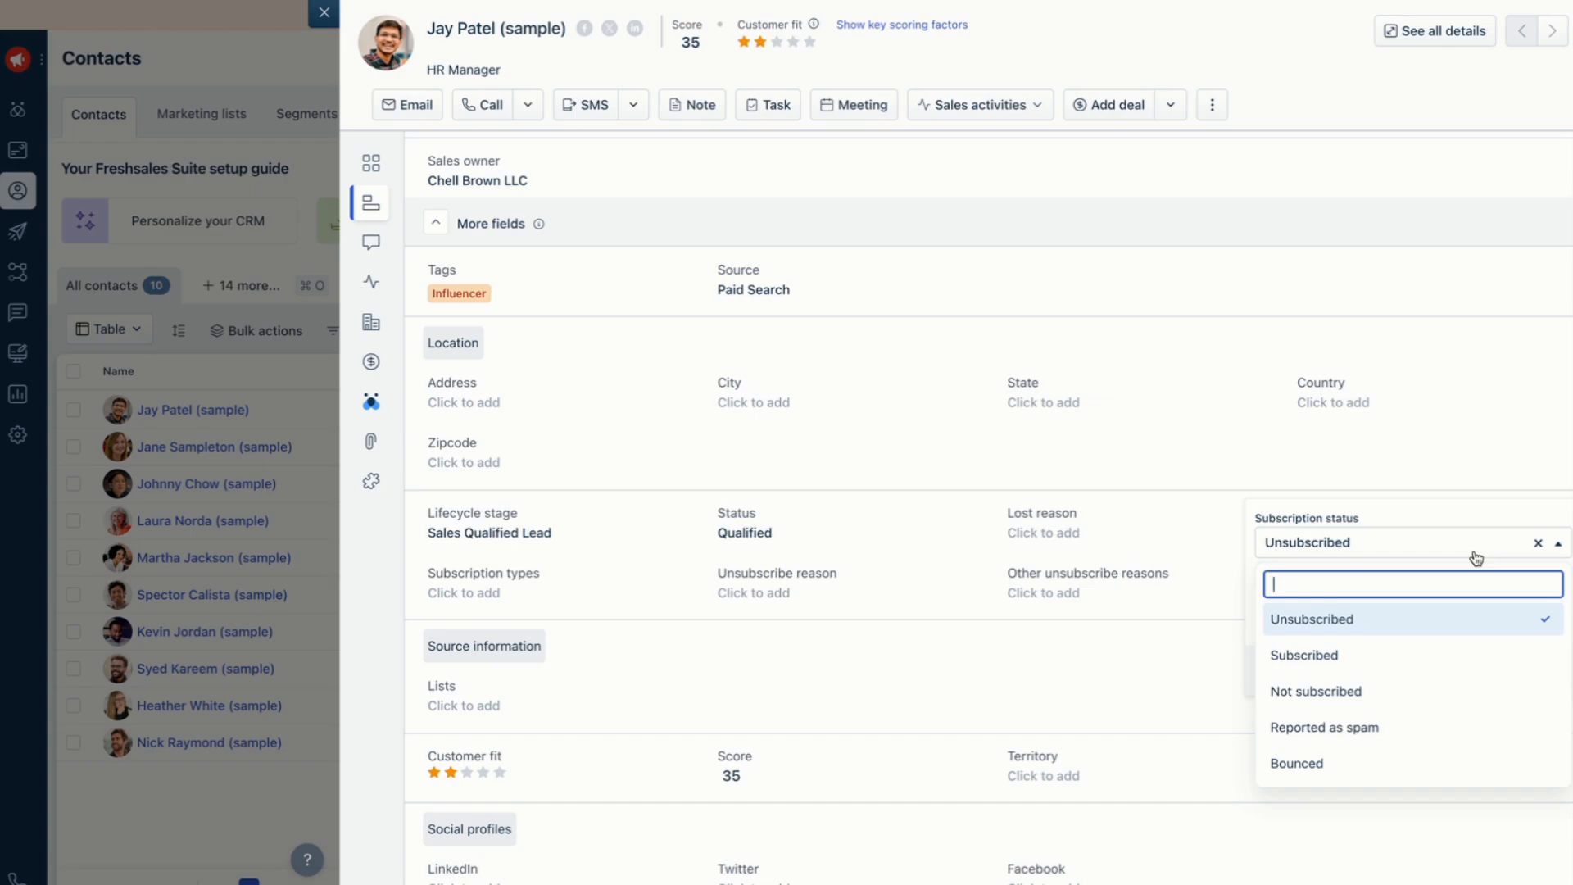
{"action": "scroll", "coordinate": [1346, 754], "scroll_direction": "down", "scroll_amount": 1}
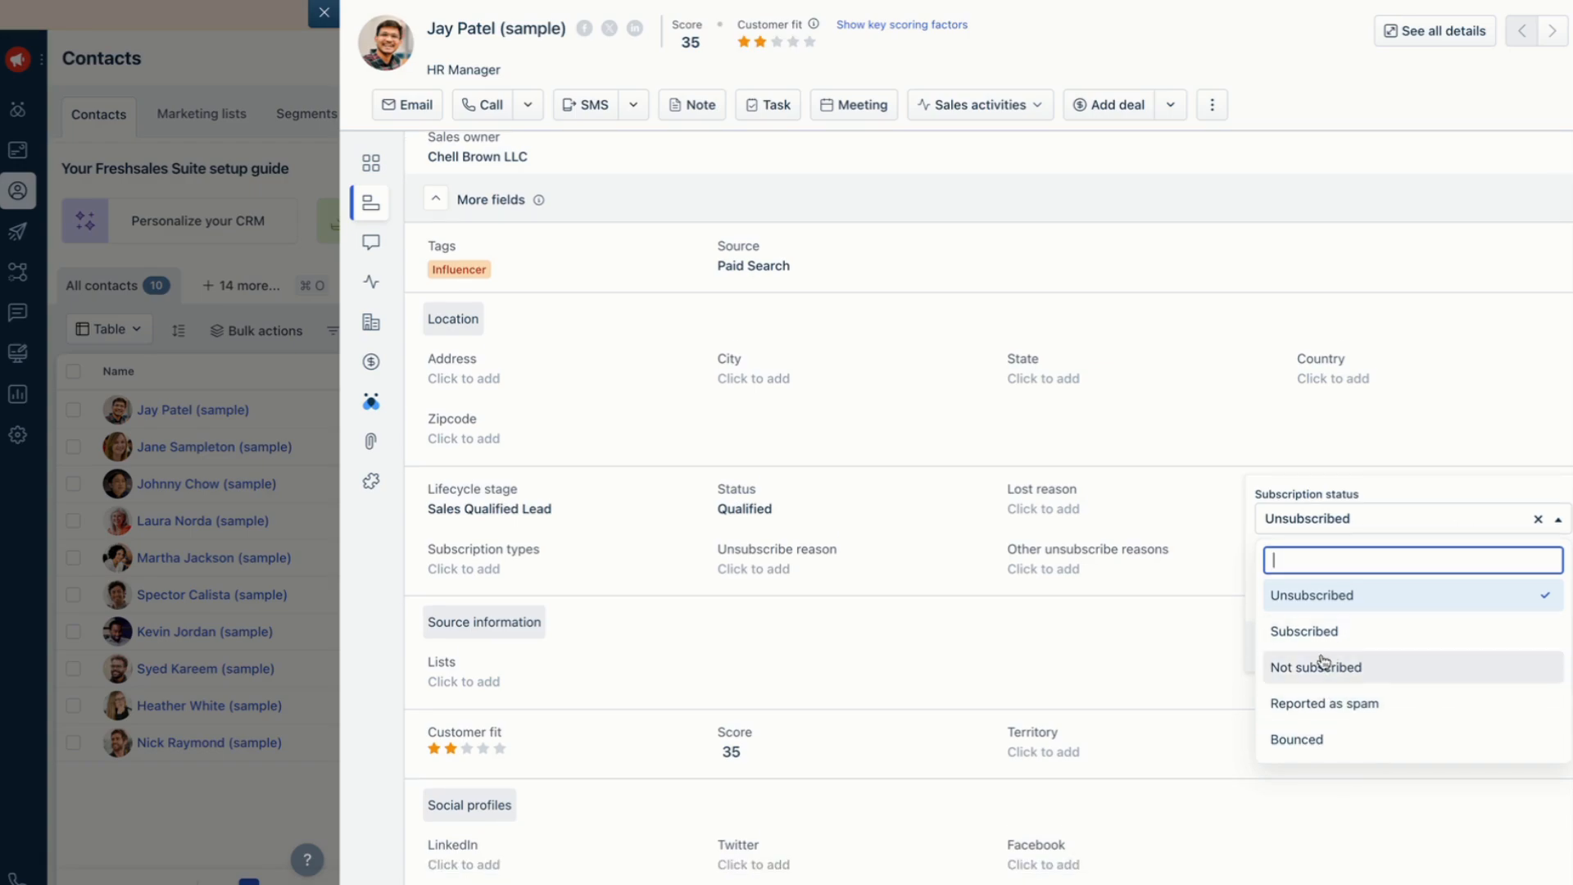
{"action": "left_click", "coordinate": [990, 647]}
{"action": "mouse_move", "coordinate": [452, 635]}
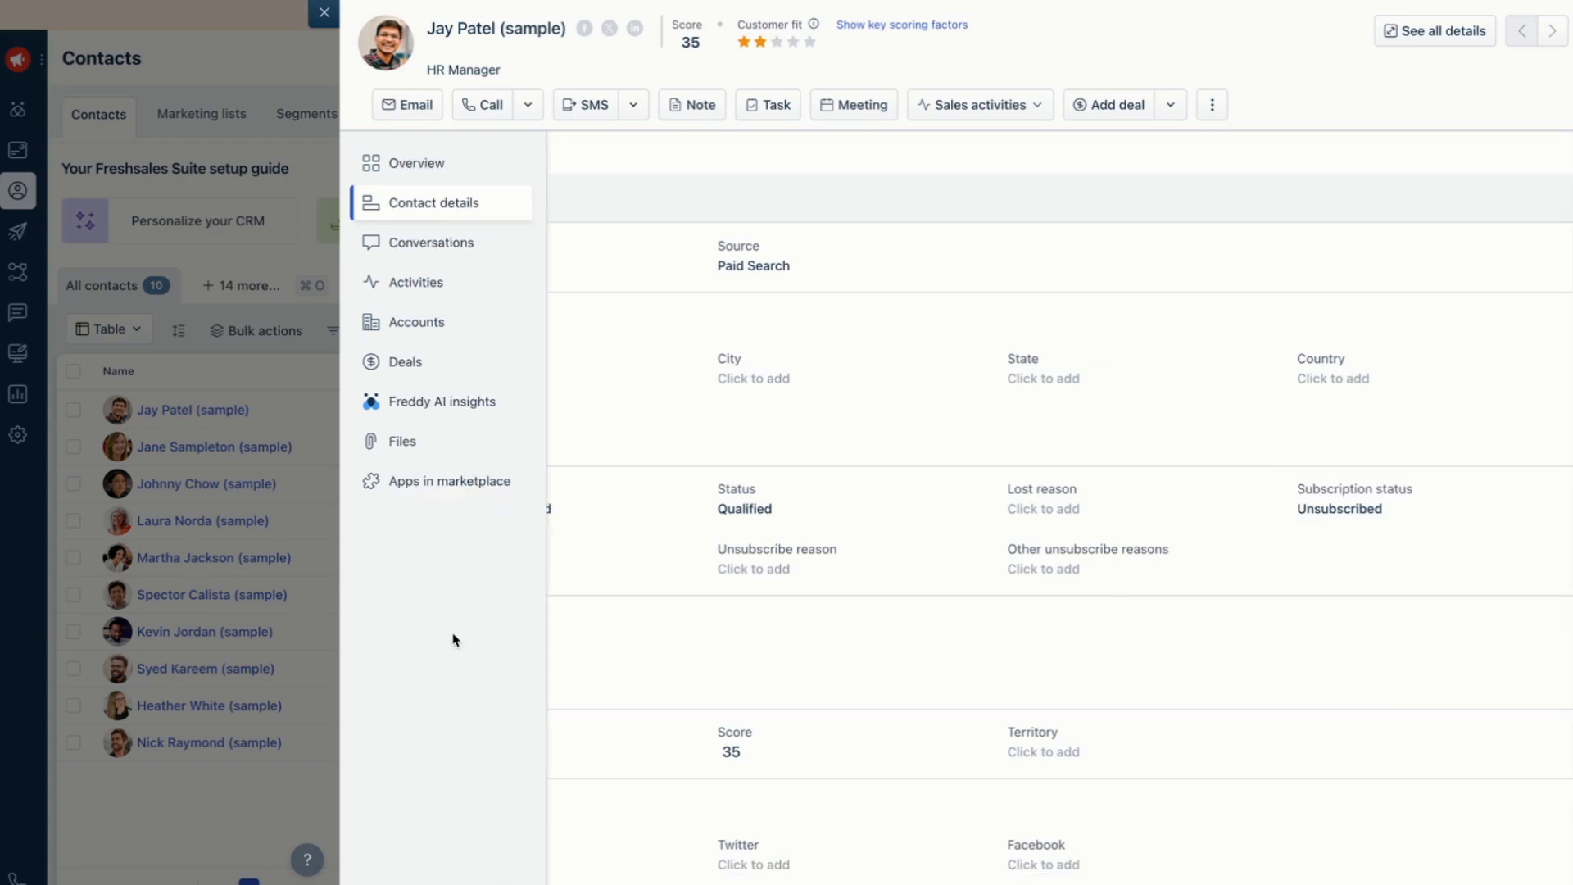
Step: Open field management from the contact's details and review the Contacts module's Basic information and Telephone numbers fields
{"action": "scroll", "coordinate": [770, 541], "scroll_direction": "down", "scroll_amount": 3}
{"action": "scroll", "coordinate": [807, 631], "scroll_direction": "up", "scroll_amount": 10}
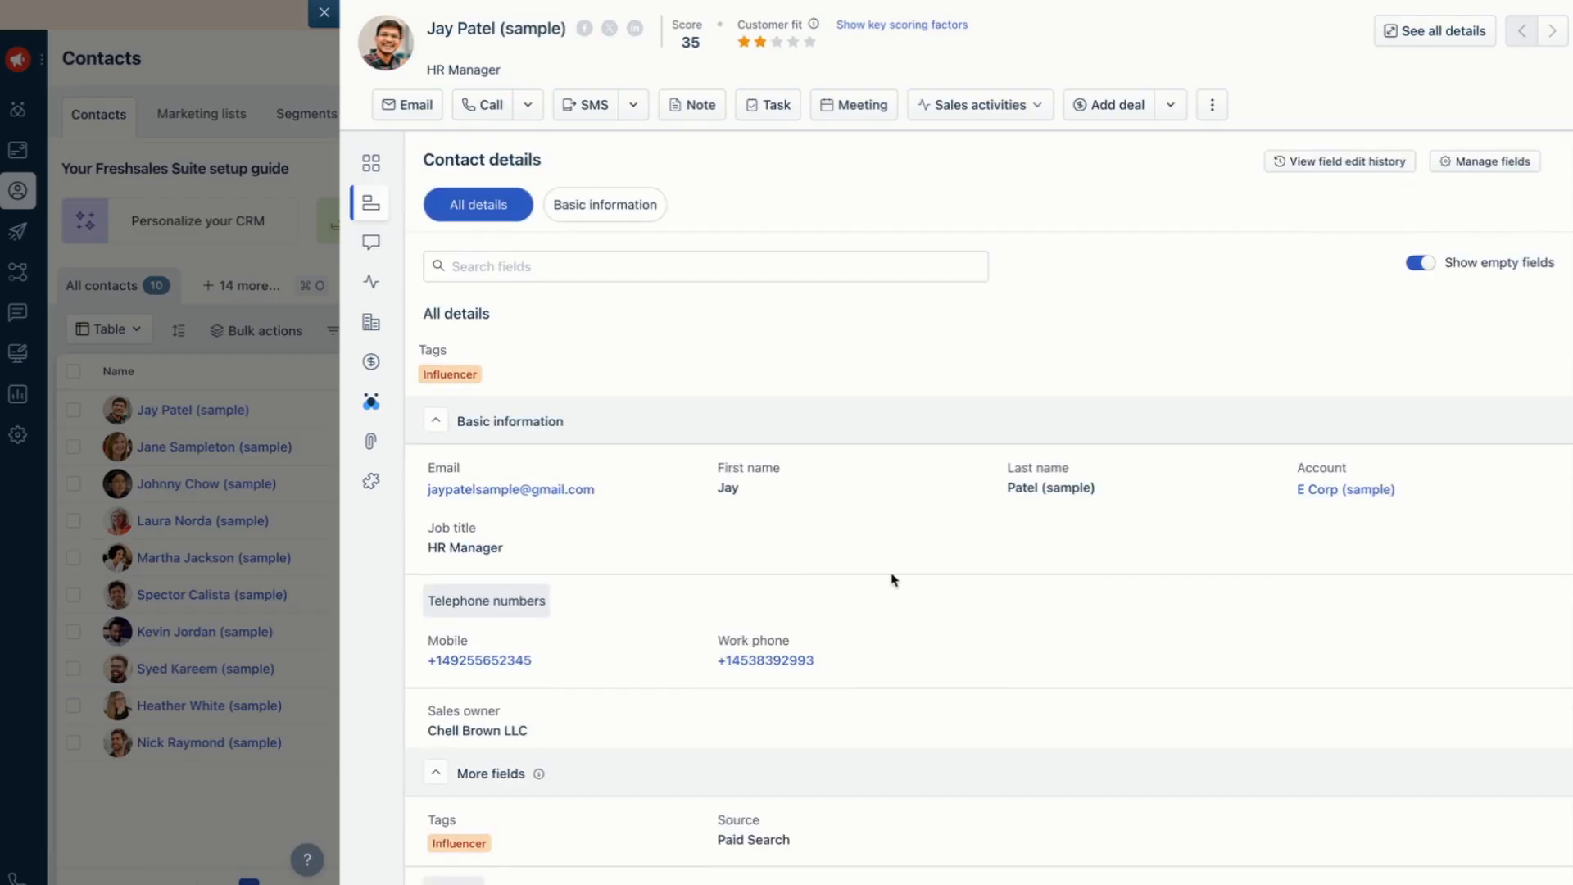
{"action": "left_click", "coordinate": [1493, 161]}
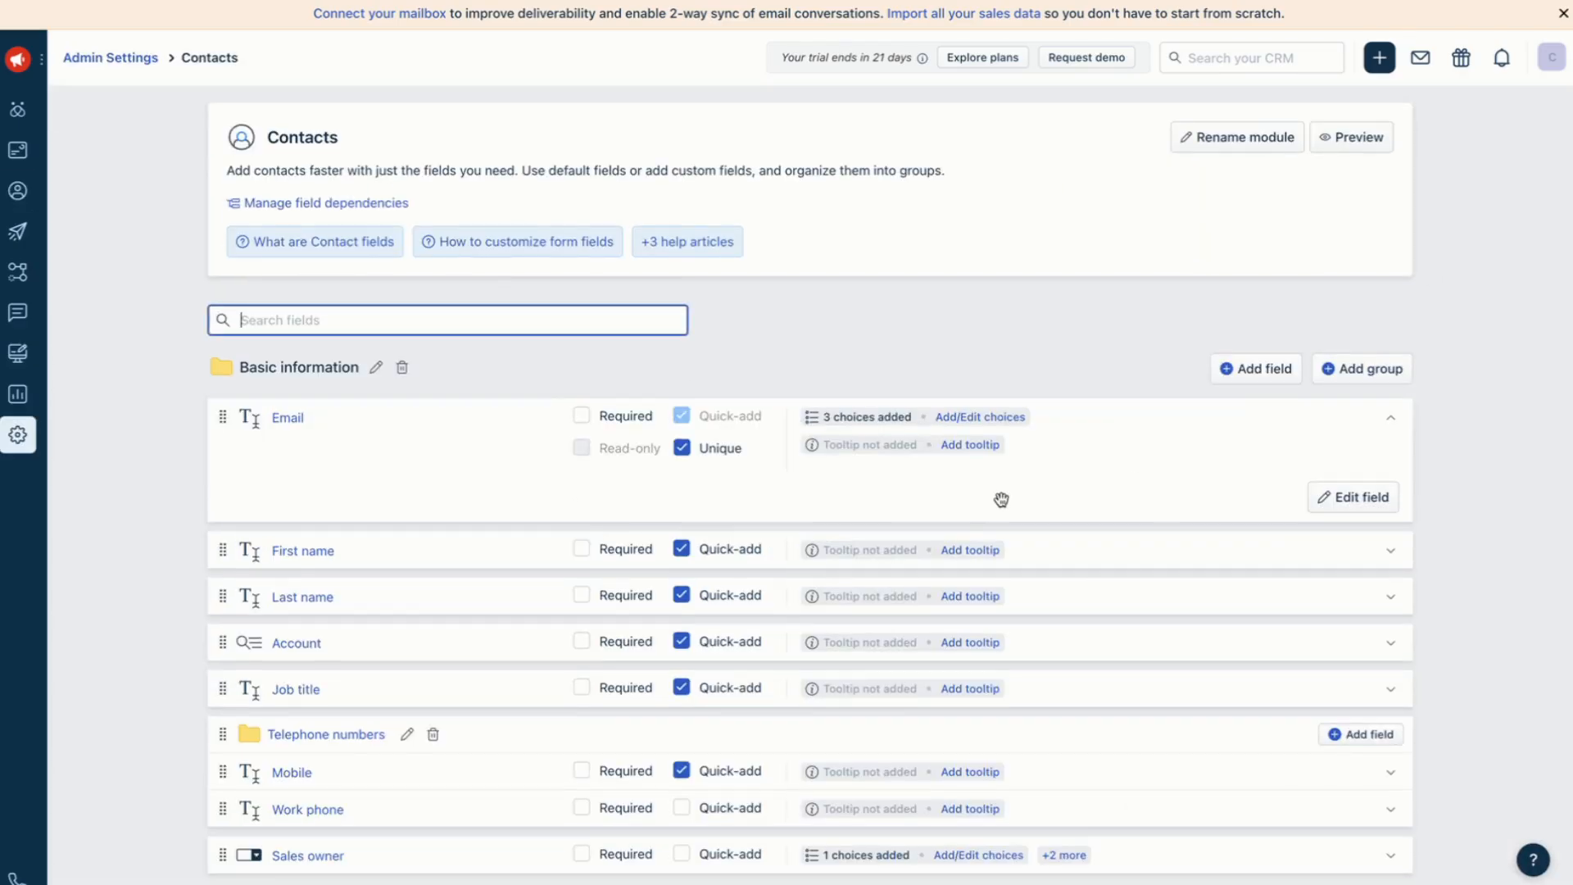
{"action": "scroll", "coordinate": [534, 496], "scroll_direction": "down", "scroll_amount": 2}
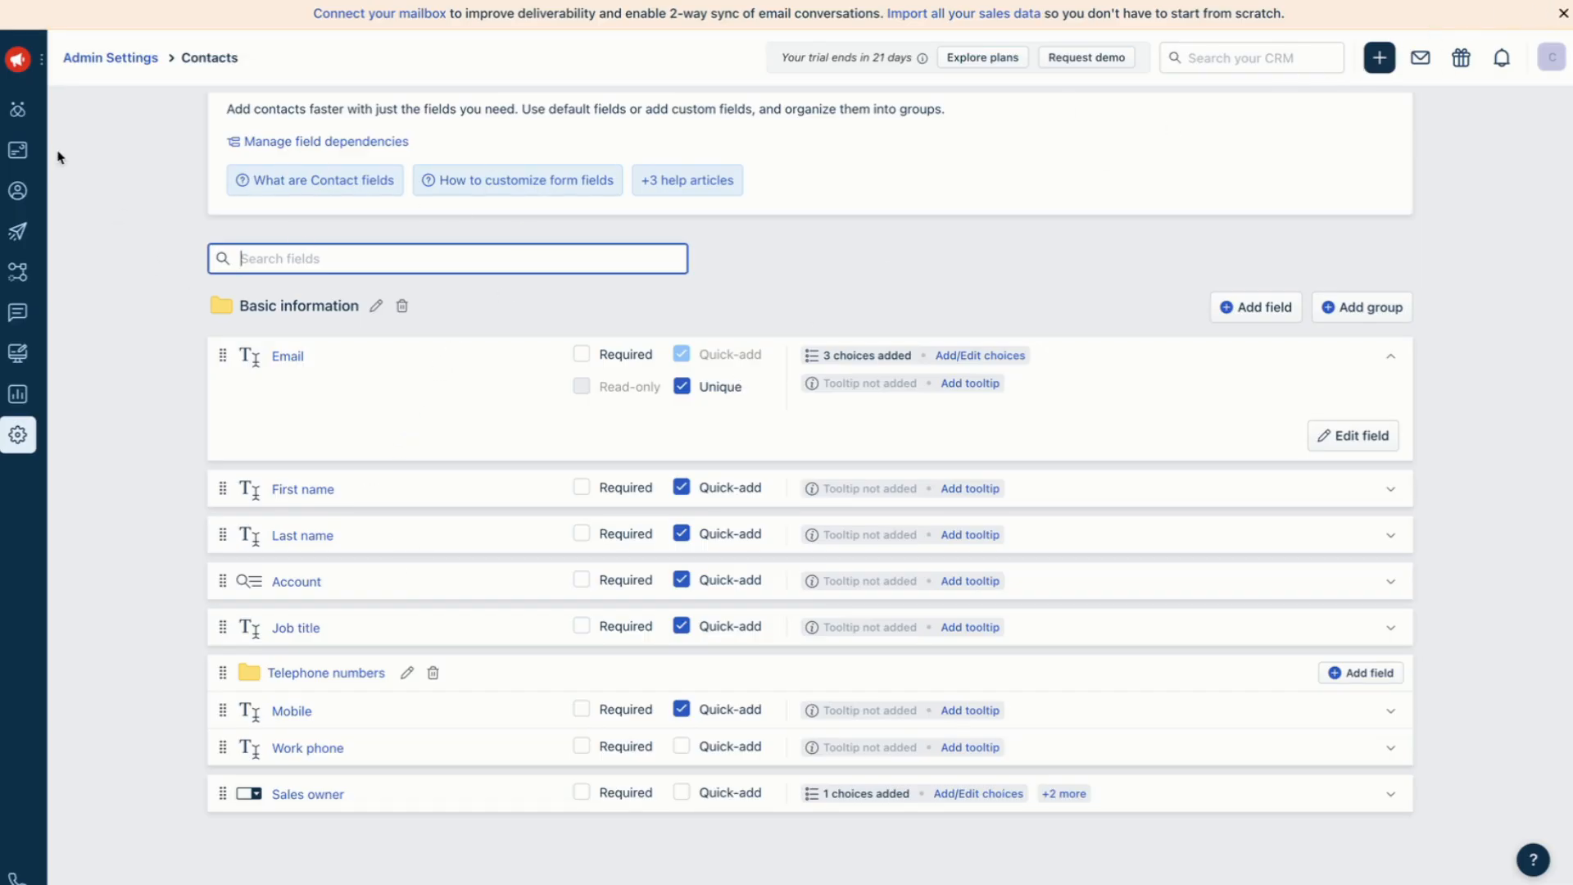
Step: Leave the field settings through Admin Settings and open the second sample contact's record from the Contacts list
{"action": "left_click", "coordinate": [123, 57]}
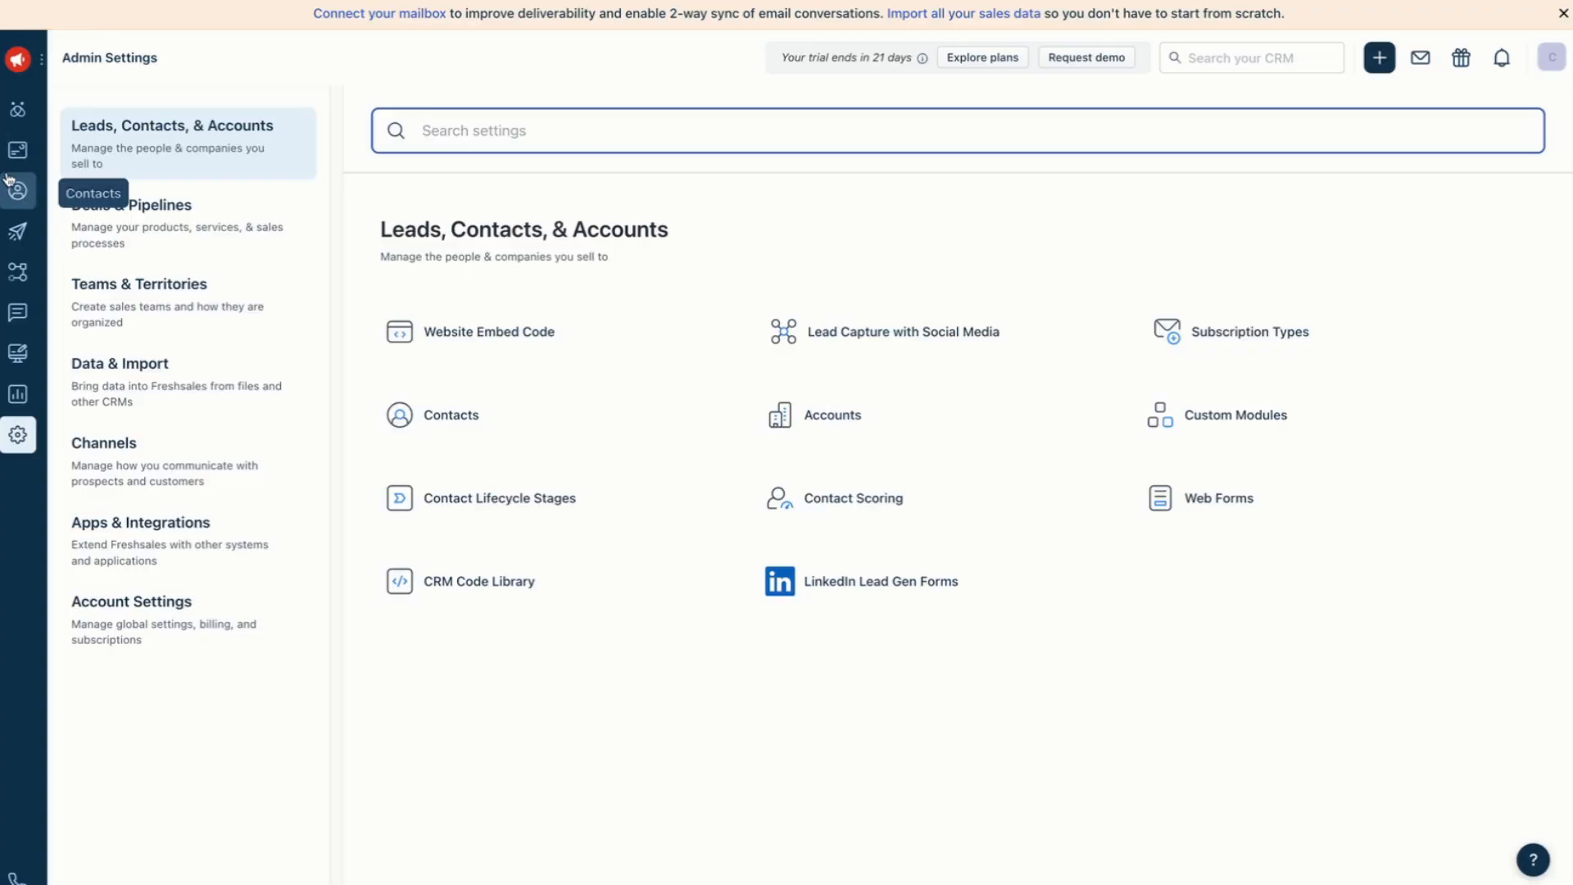
{"action": "left_click", "coordinate": [10, 182]}
{"action": "left_click", "coordinate": [295, 460]}
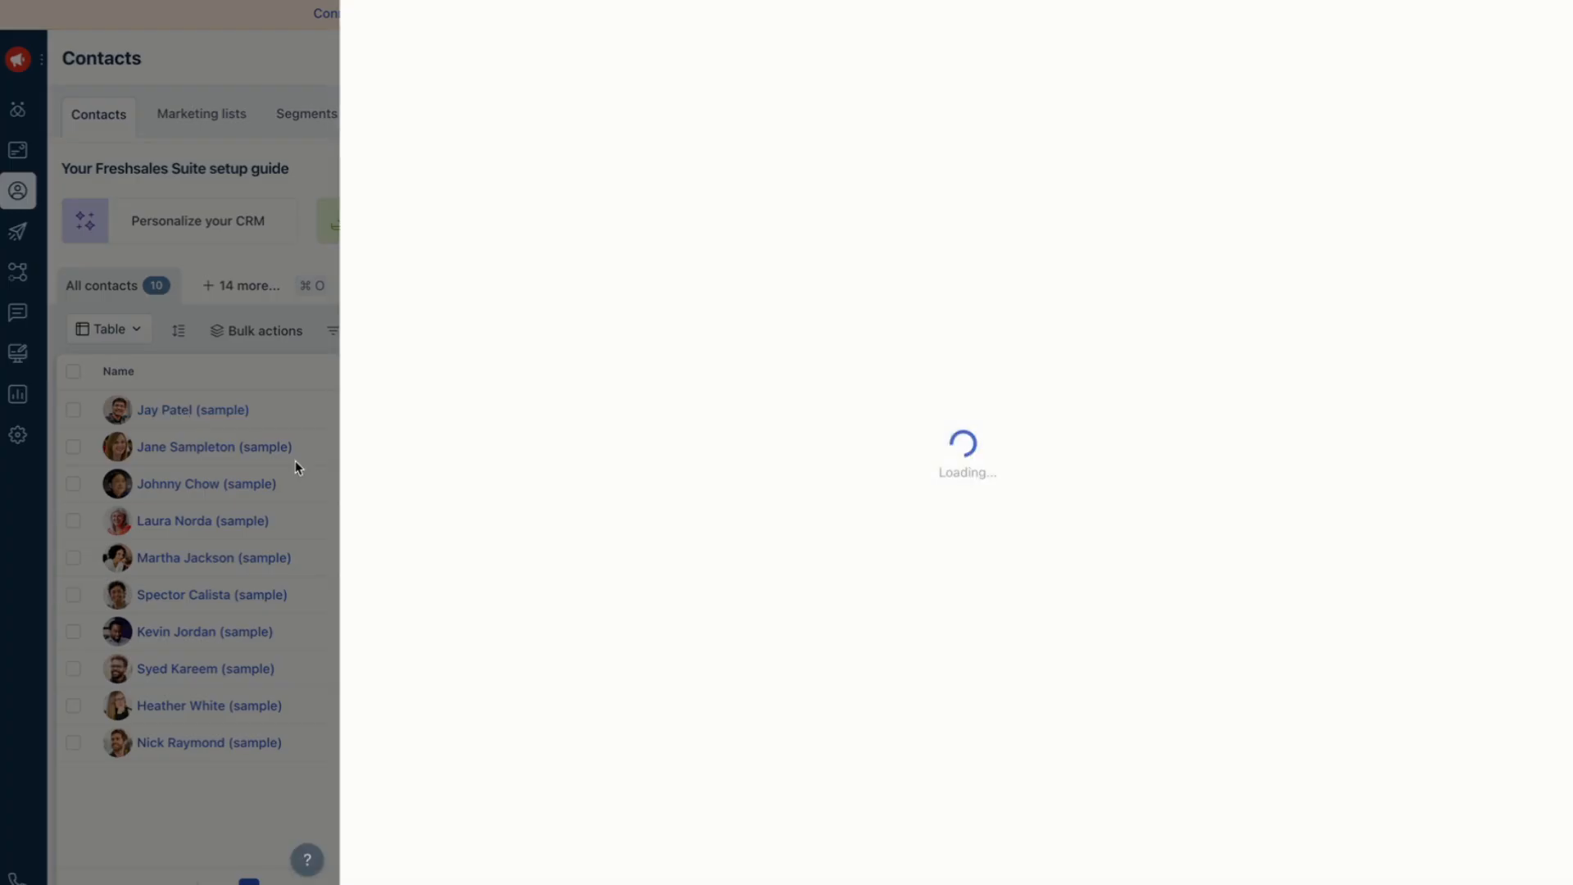
Step: Review the second sample contact's overview and start adding a deal for this contact
{"action": "scroll", "coordinate": [711, 633], "scroll_direction": "down", "scroll_amount": 3}
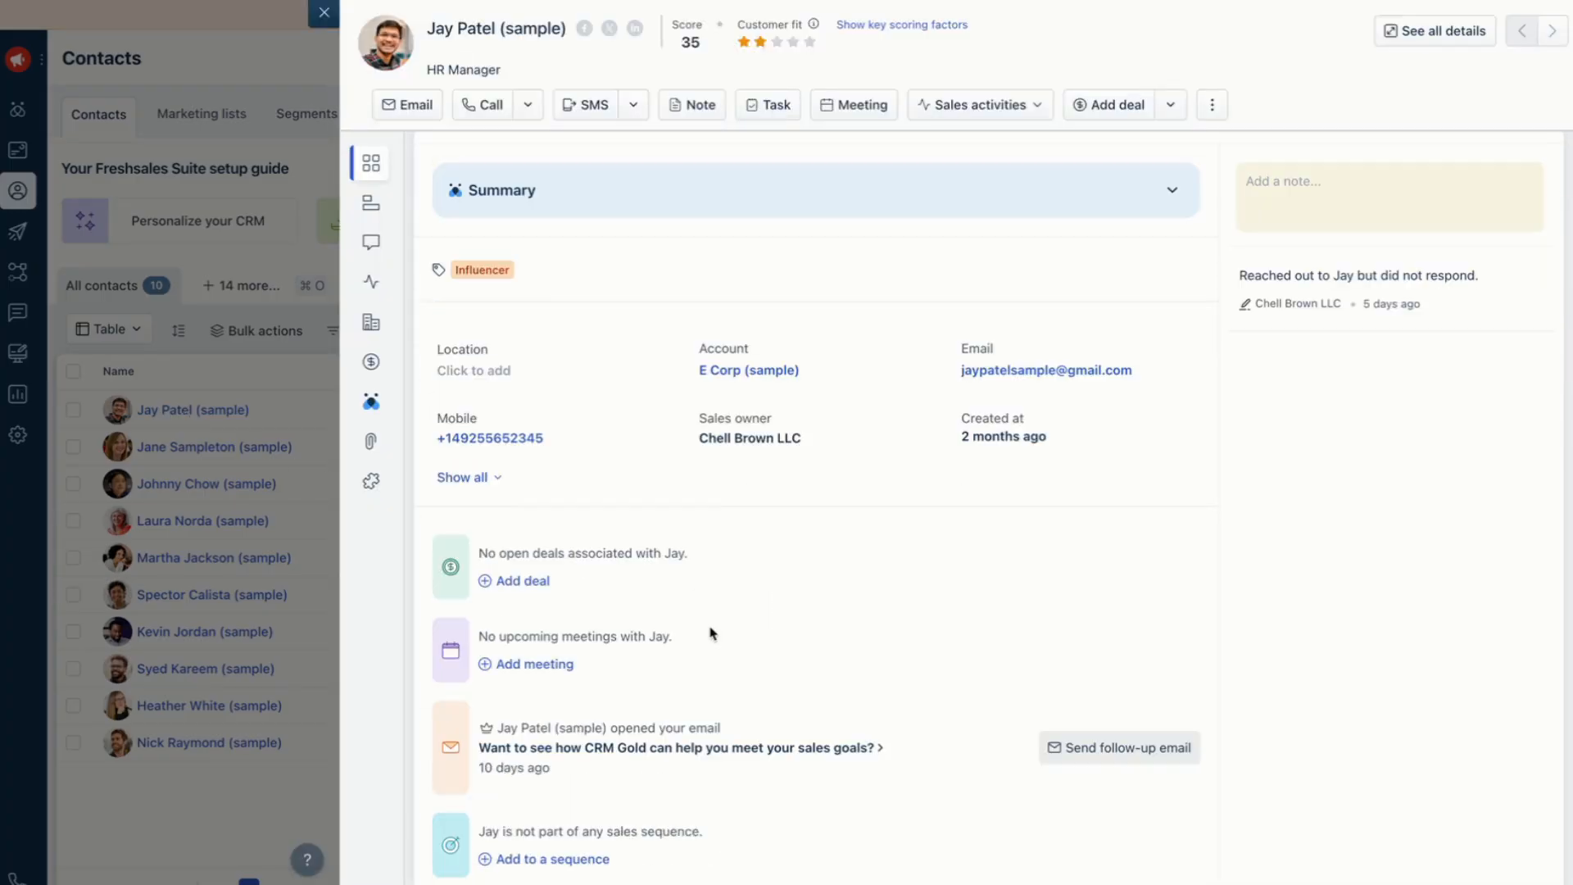
{"action": "scroll", "coordinate": [712, 632], "scroll_direction": "up", "scroll_amount": 3}
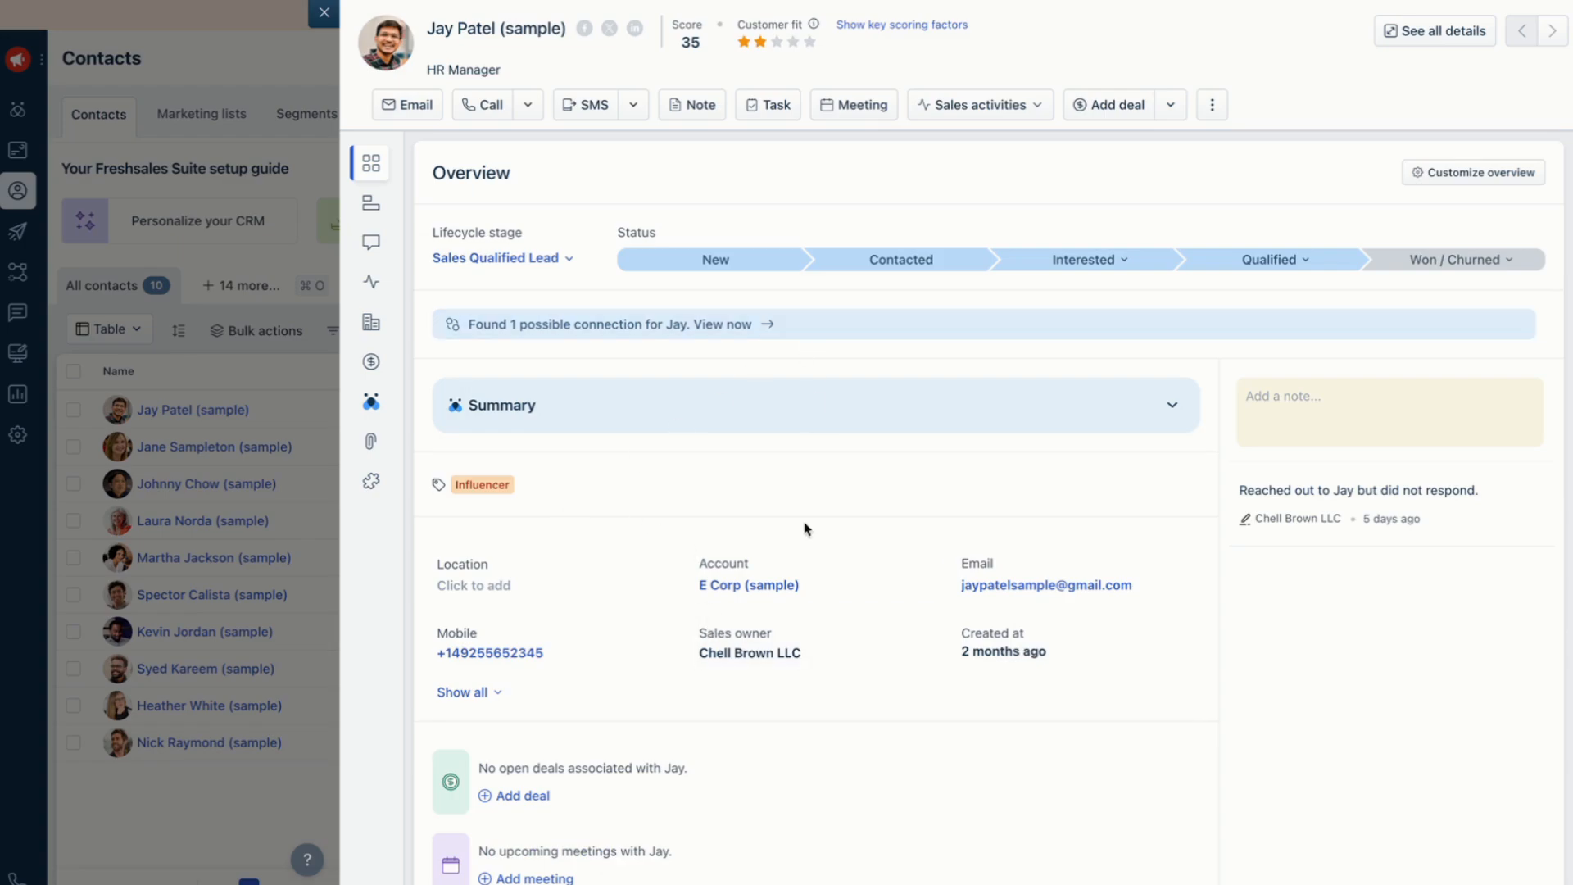
{"action": "scroll", "coordinate": [804, 530], "scroll_direction": "down", "scroll_amount": 3}
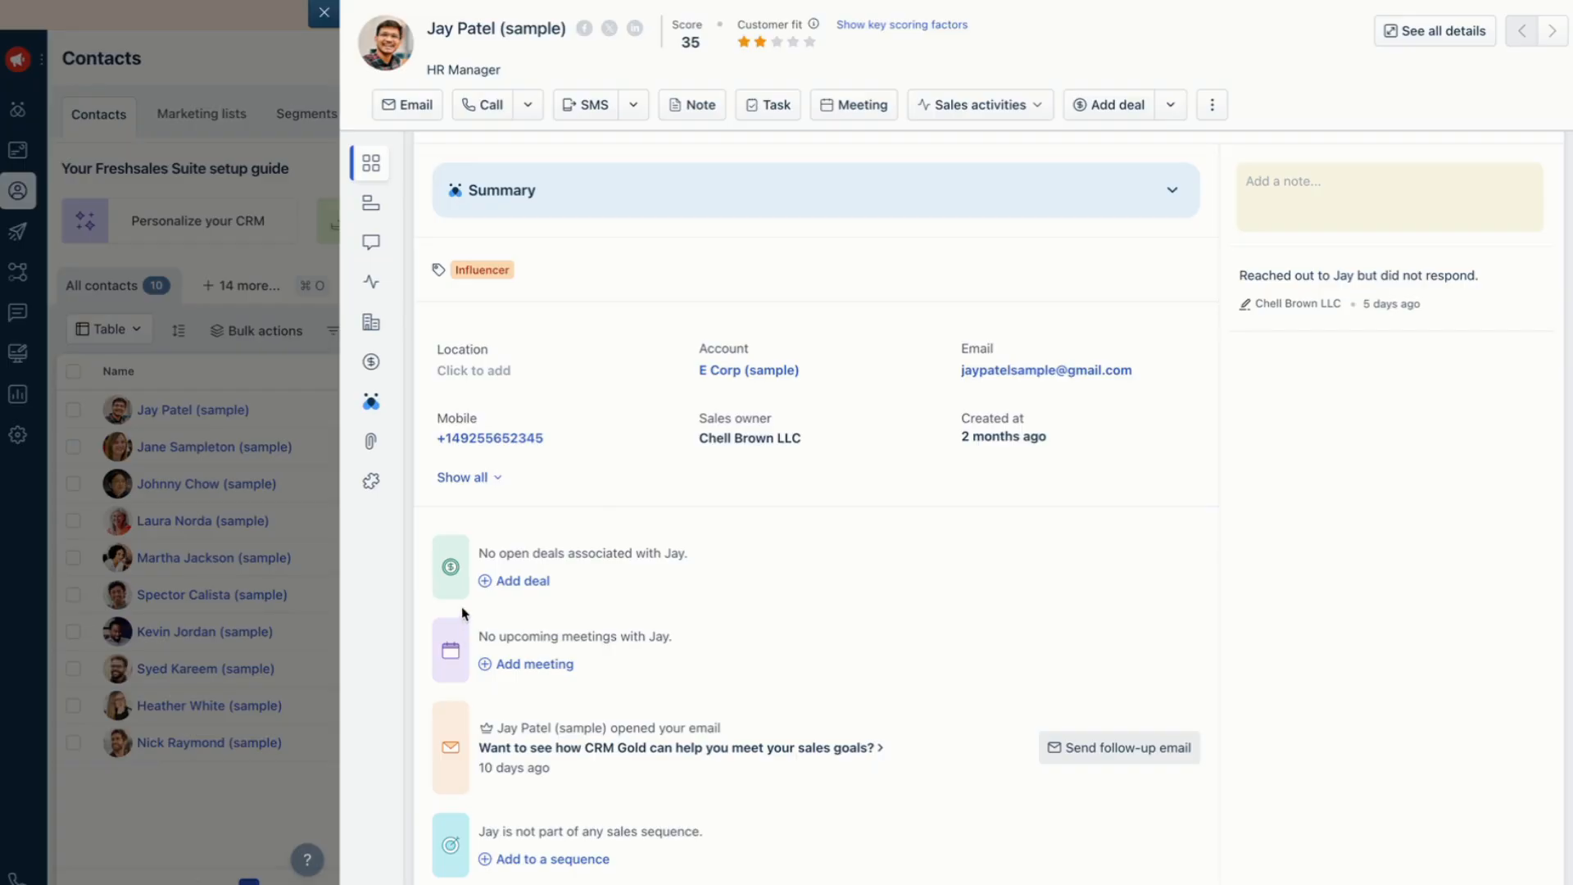
{"action": "left_click", "coordinate": [522, 582]}
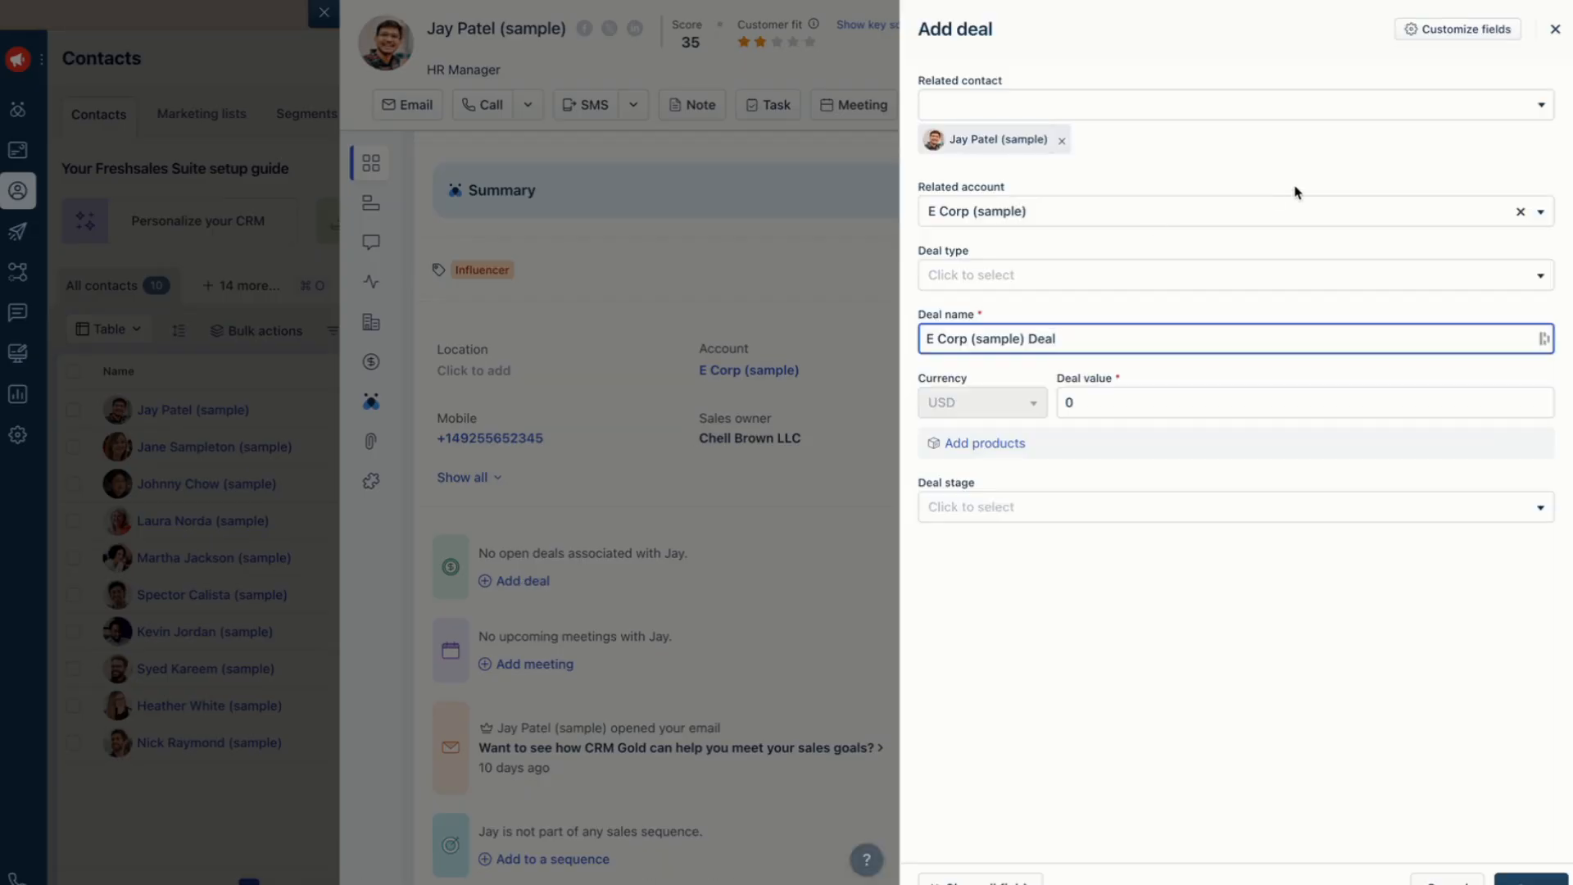
Step: Search the deal's related contacts by the first letters of a name, review the matches and leave without selecting one
{"action": "left_click", "coordinate": [1113, 104]}
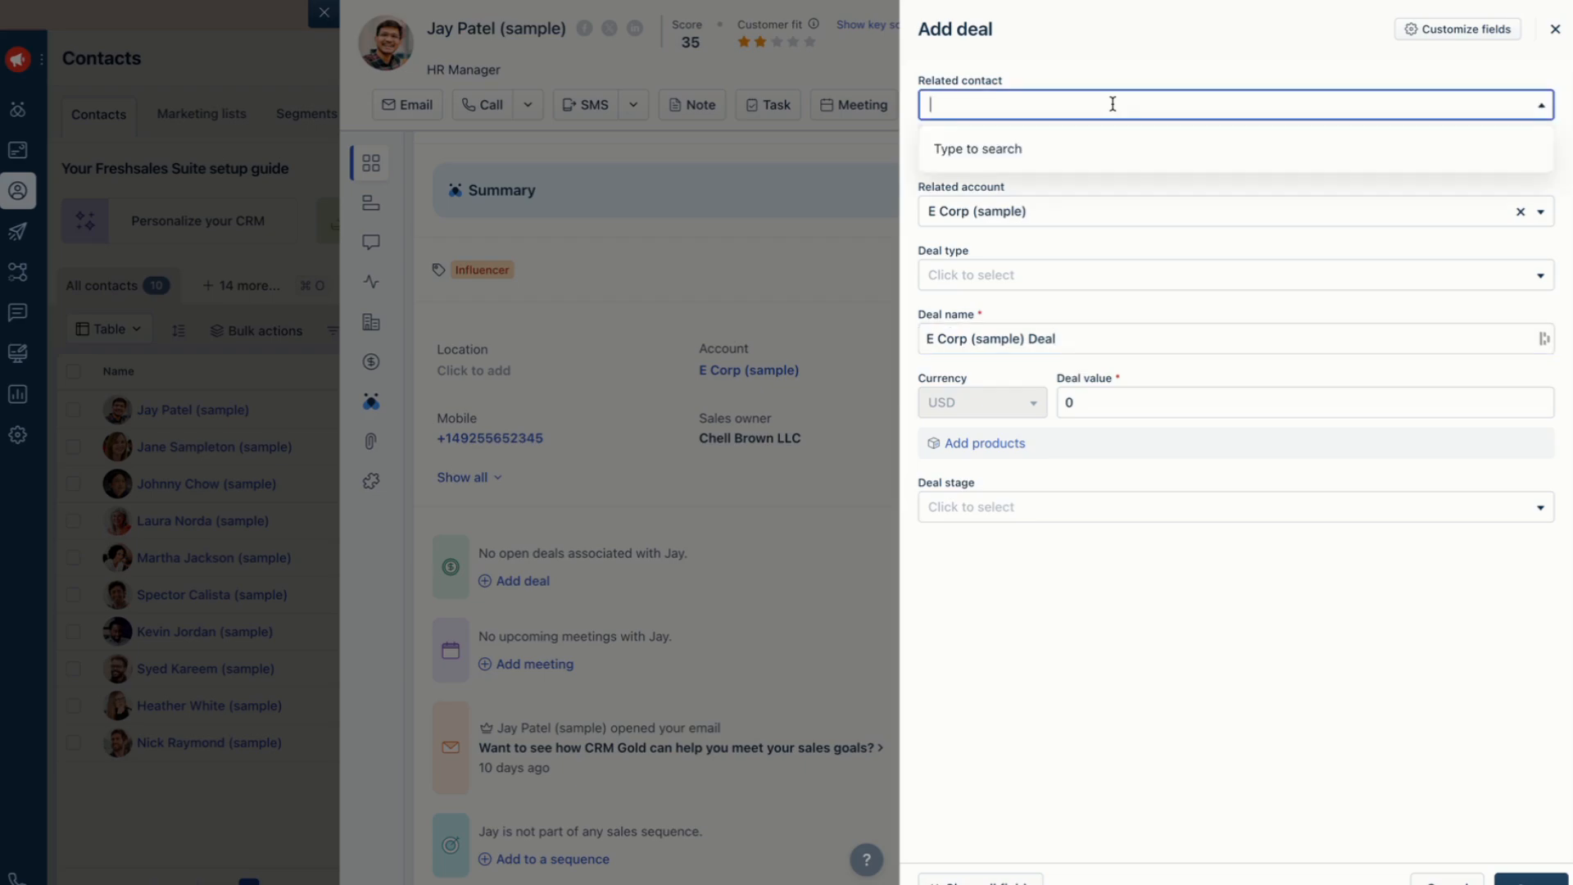
{"action": "left_click", "coordinate": [994, 151]}
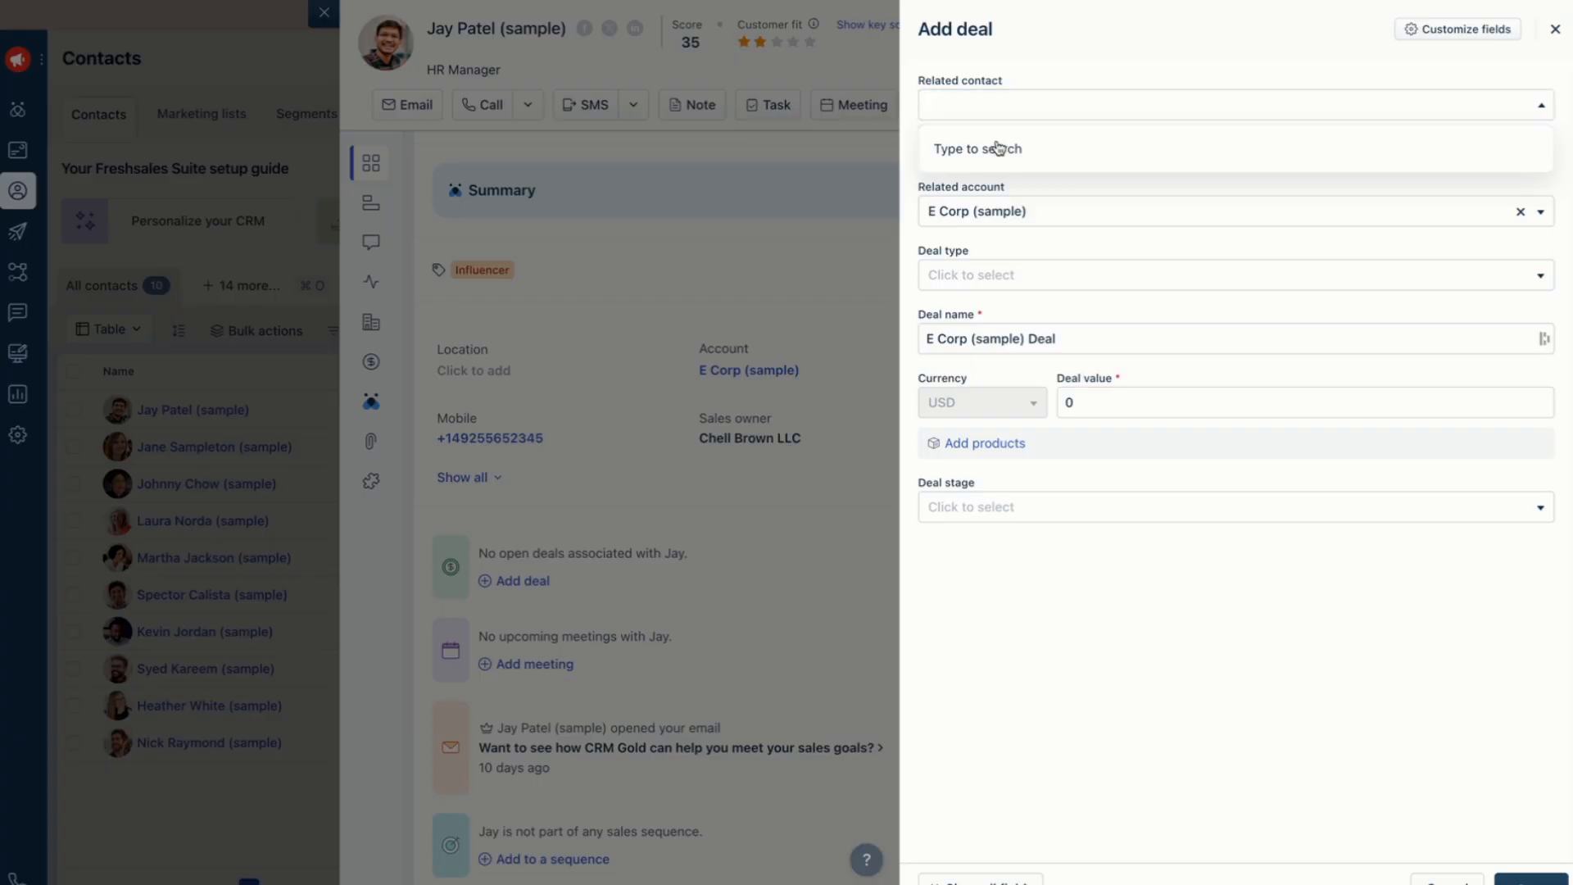
{"action": "left_click", "coordinate": [1033, 106]}
{"action": "type", "text": "T"}
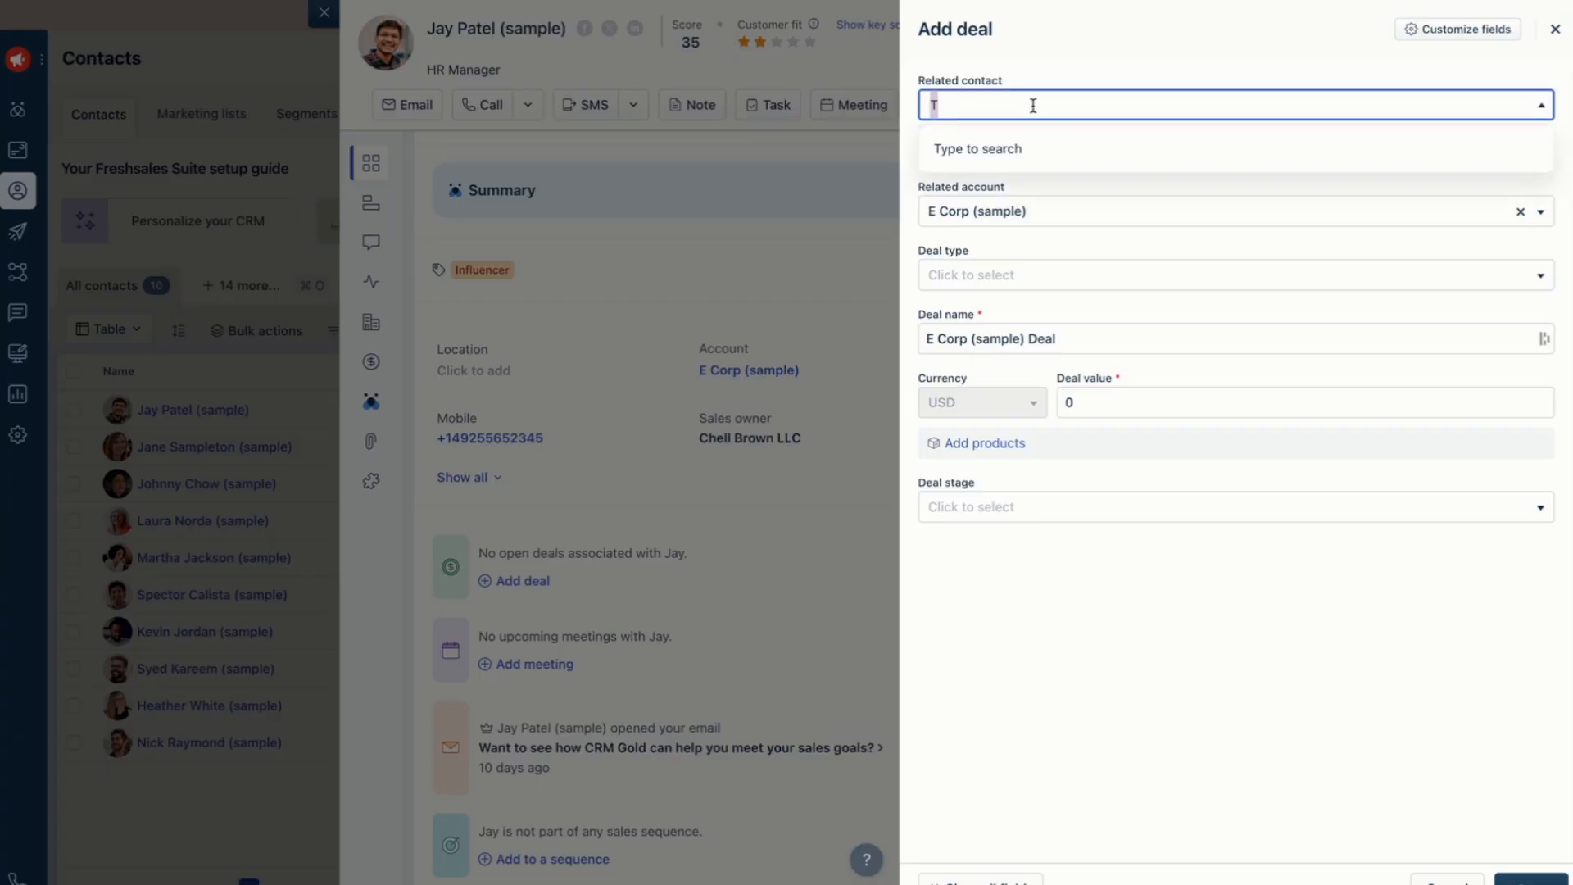
{"action": "key", "text": "BackSpace"}
{"action": "type", "text": "Ja"}
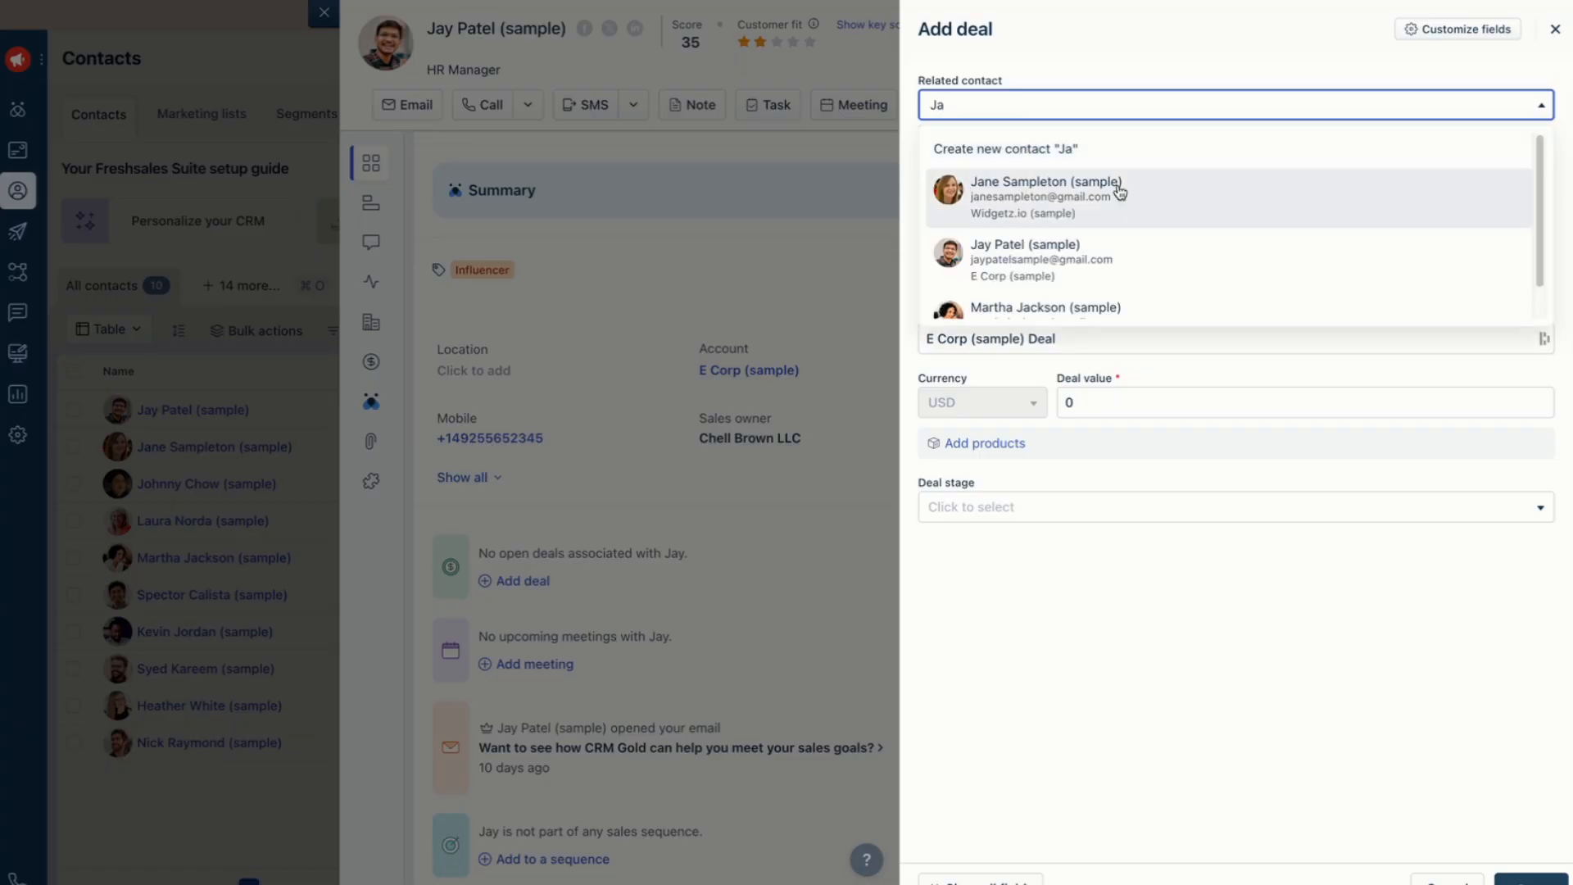
{"action": "scroll", "coordinate": [1126, 213], "scroll_direction": "down", "scroll_amount": 1}
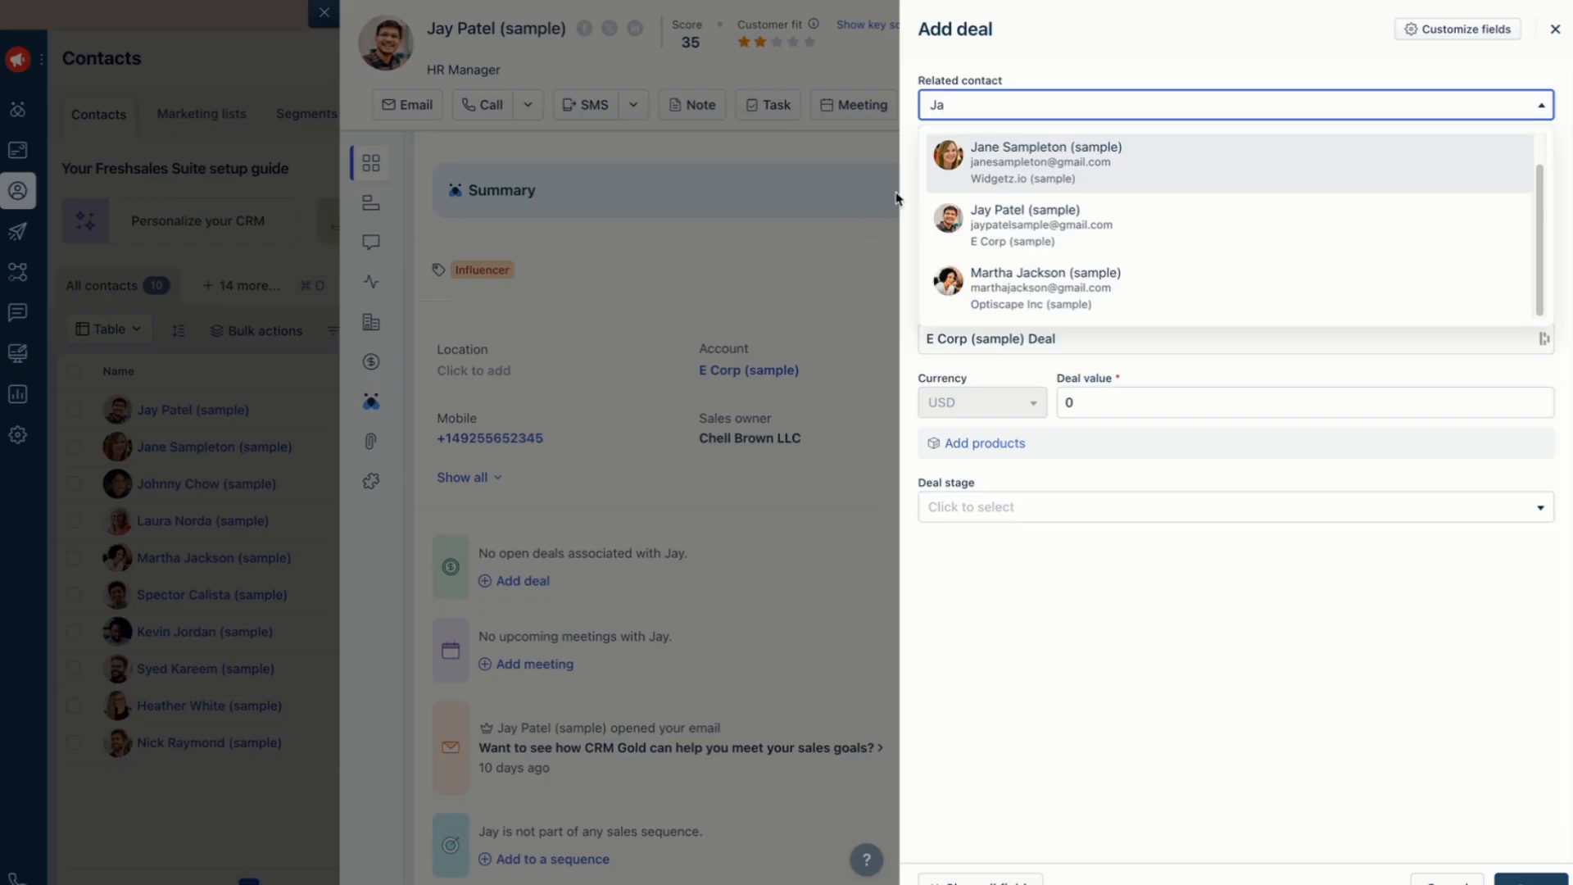
{"action": "double_click", "coordinate": [968, 107]}
{"action": "left_click", "coordinate": [1078, 67]}
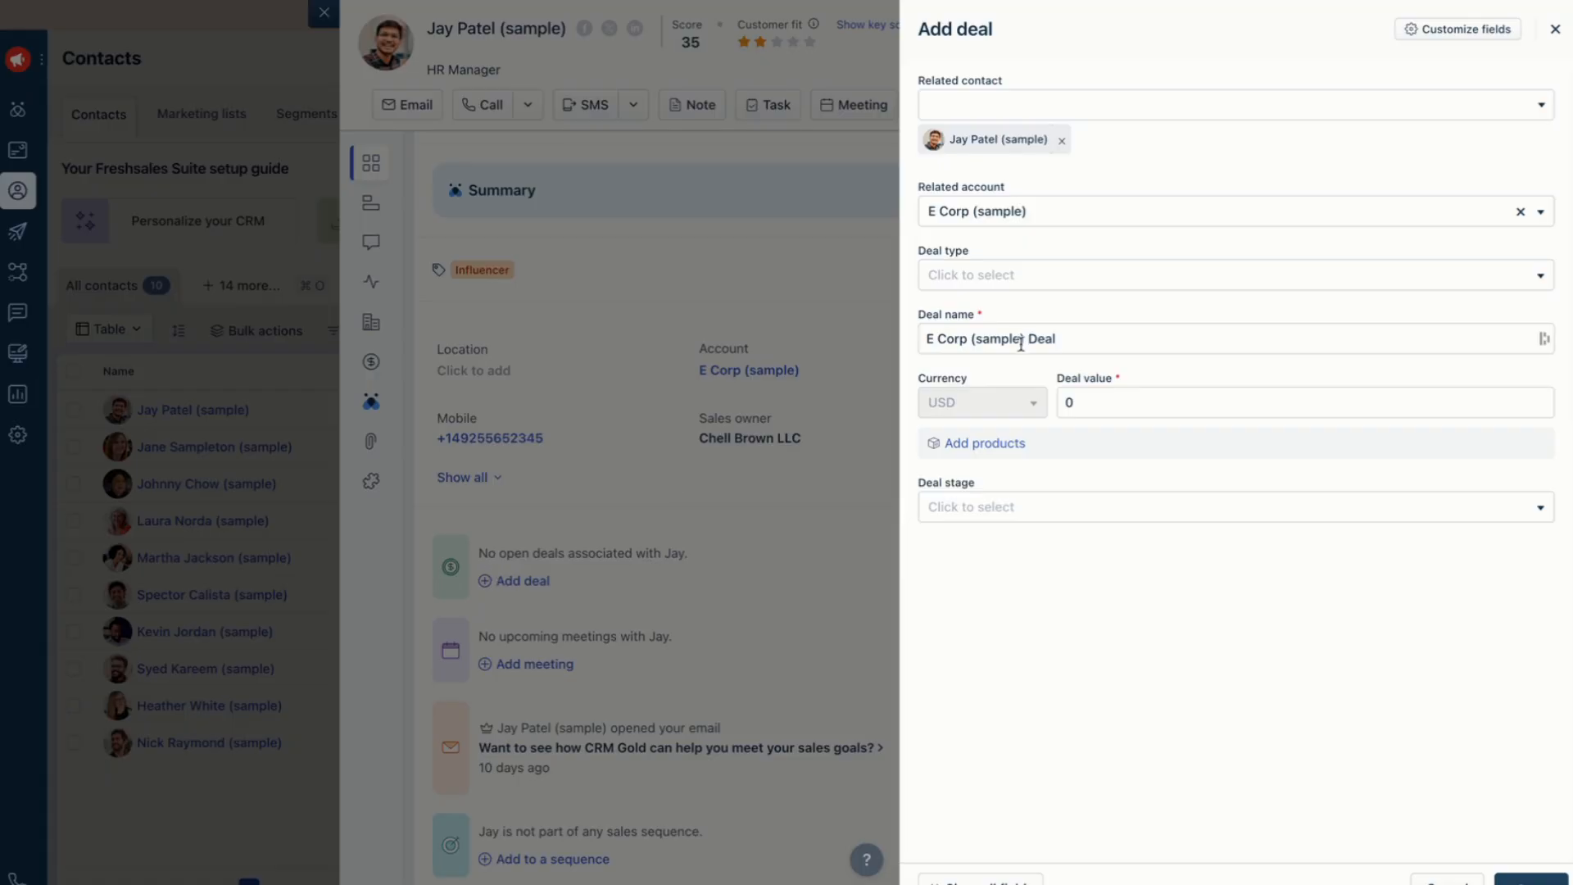
Step: Add another sample contact from Widgetz.io to the deal's related contacts and remove it again
{"action": "left_click", "coordinate": [1139, 131]}
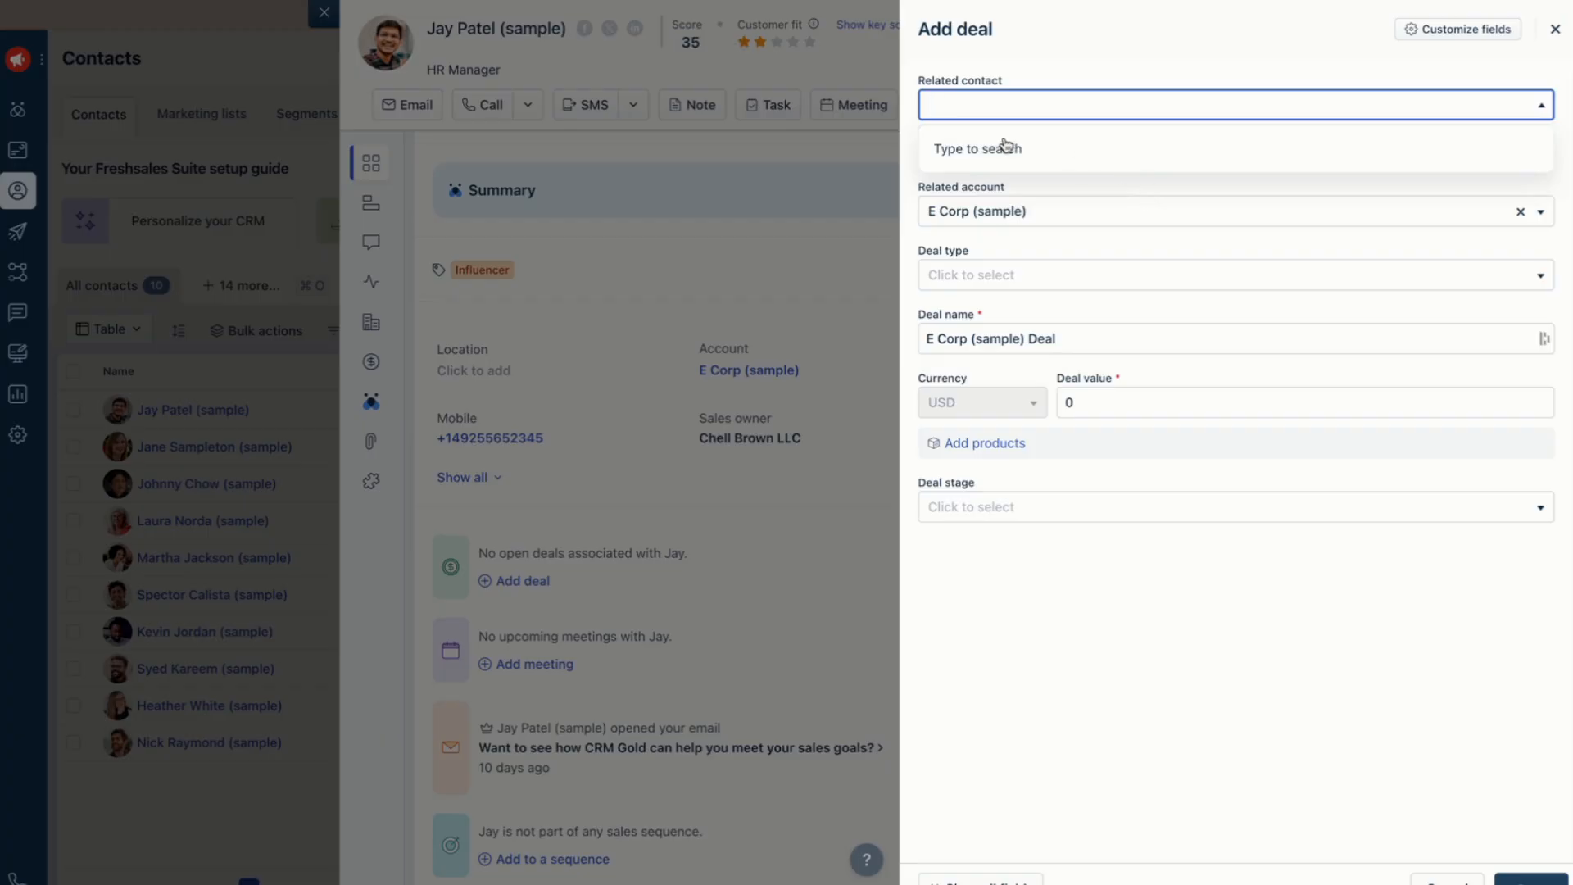
{"action": "left_click", "coordinate": [1119, 46]}
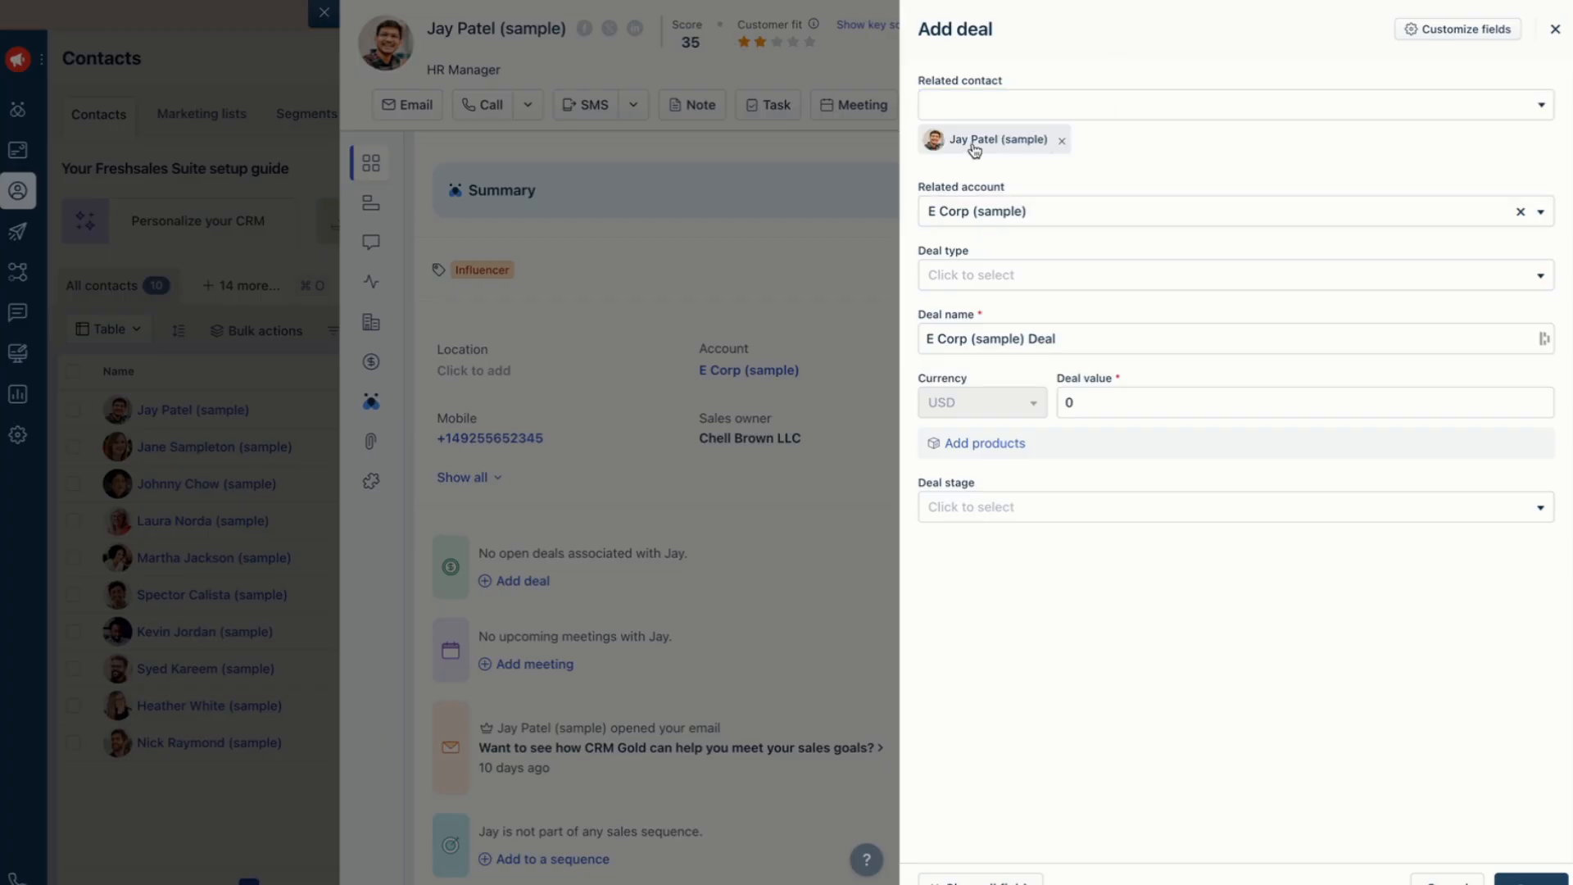
{"action": "left_click", "coordinate": [1059, 104]}
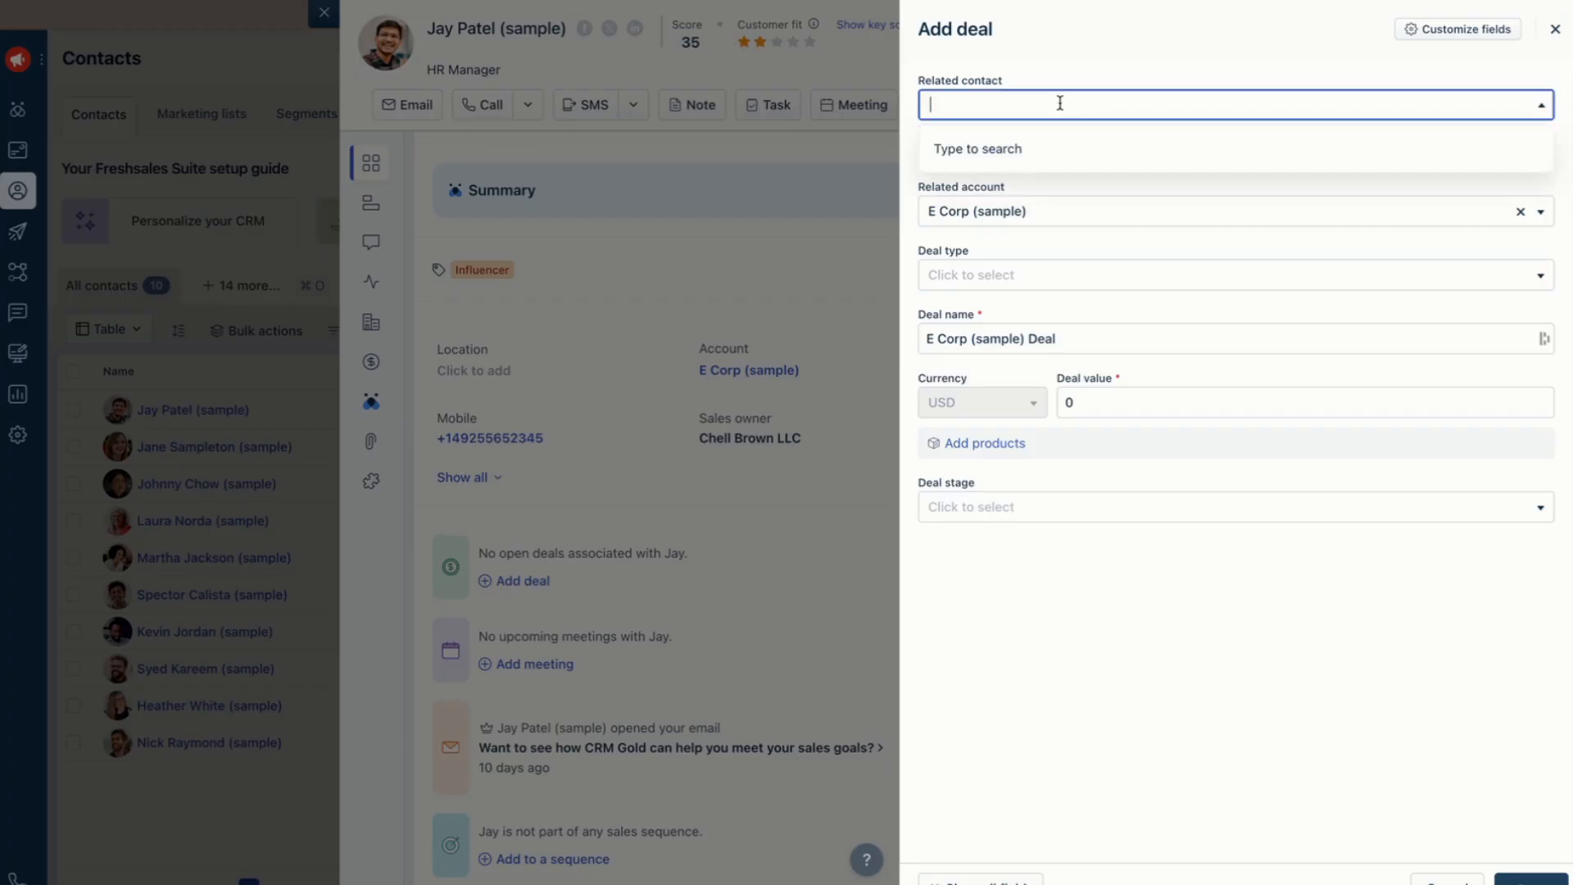
{"action": "type", "text": "ja"}
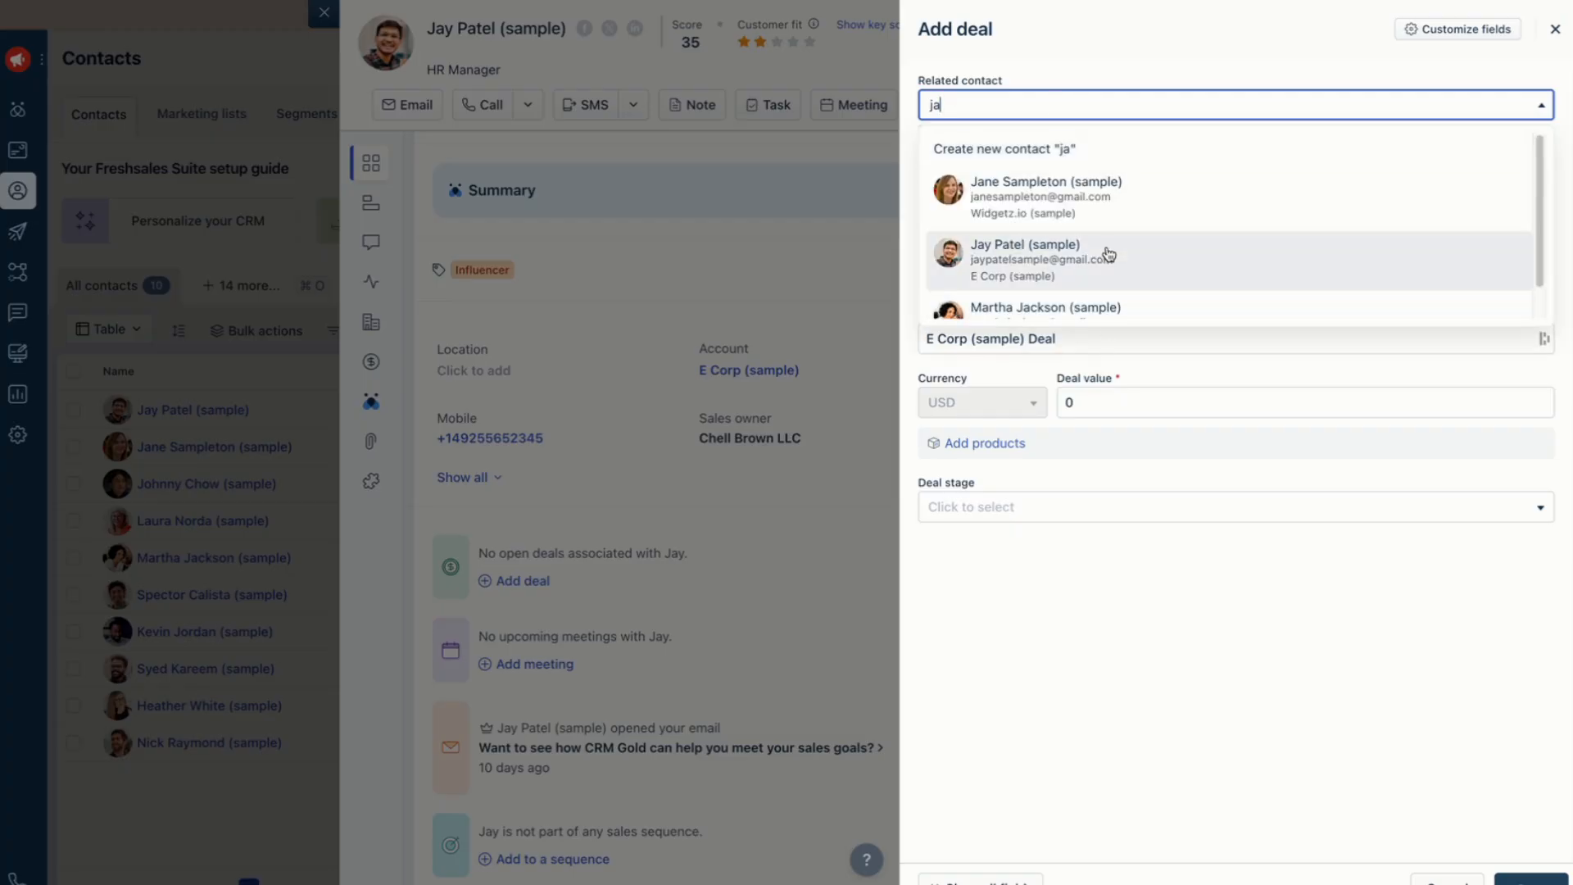
{"action": "left_click", "coordinate": [1067, 195]}
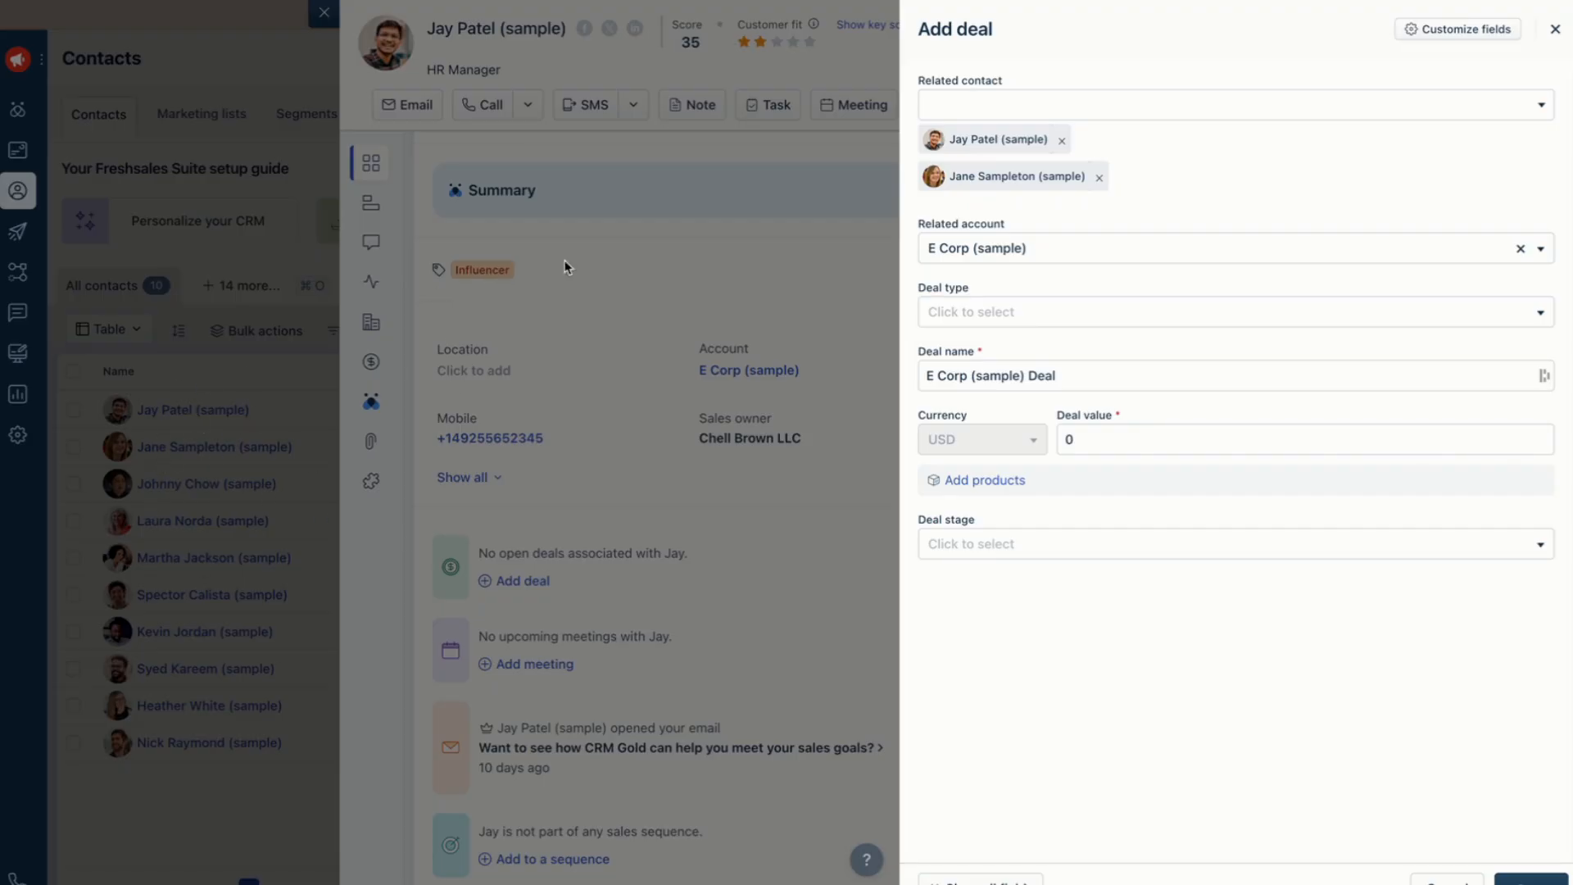
{"action": "left_click", "coordinate": [1101, 178]}
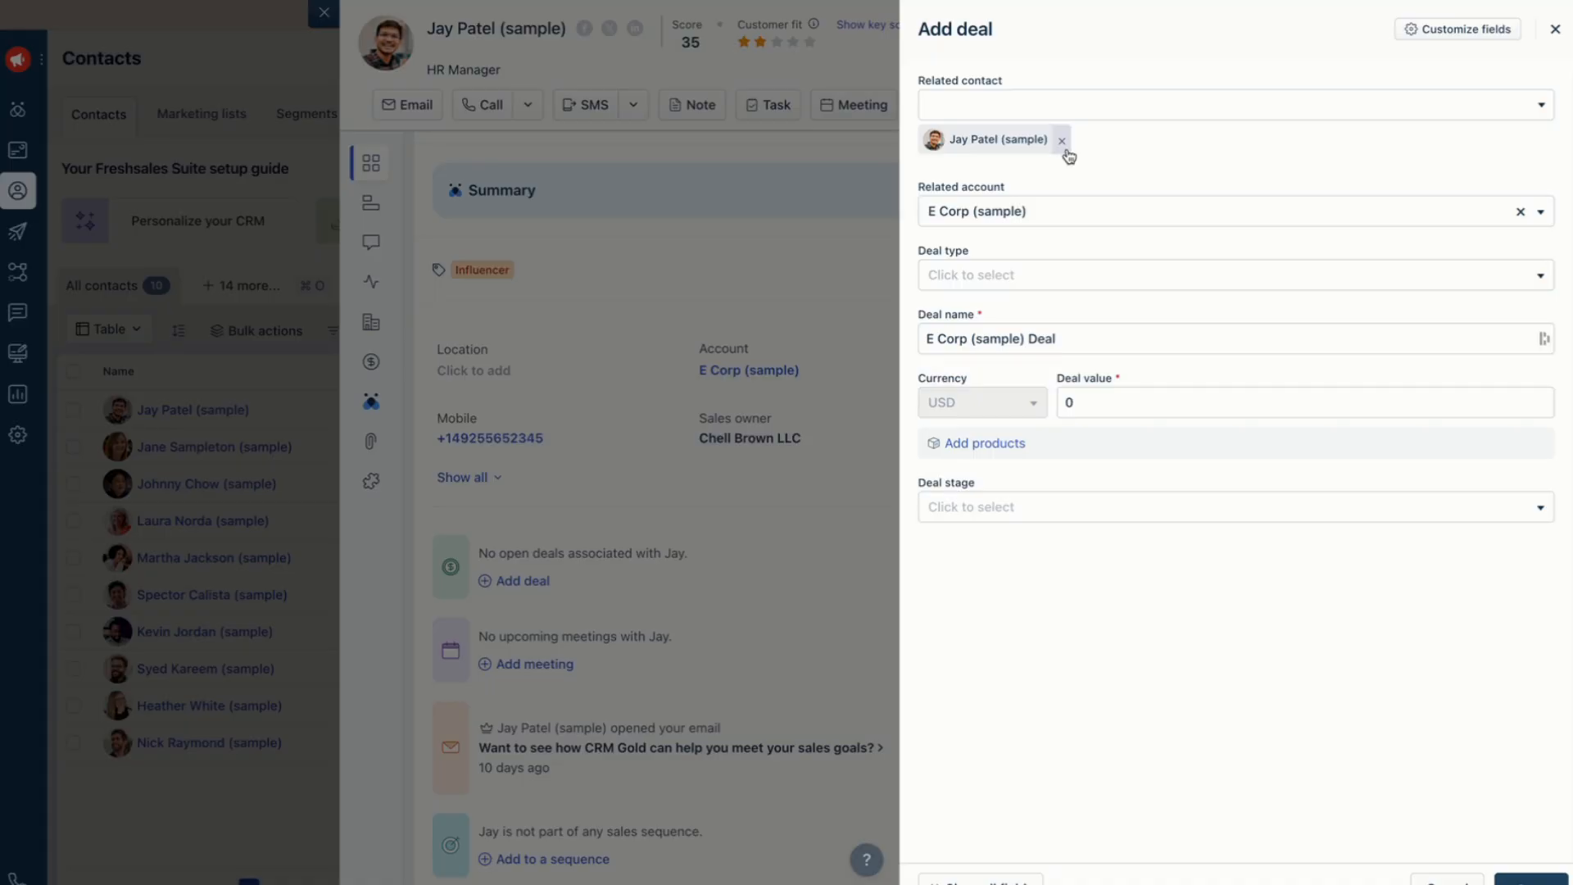
Step: Set the deal type to Professional Services and the deal value to 7000
{"action": "left_click", "coordinate": [1004, 283]}
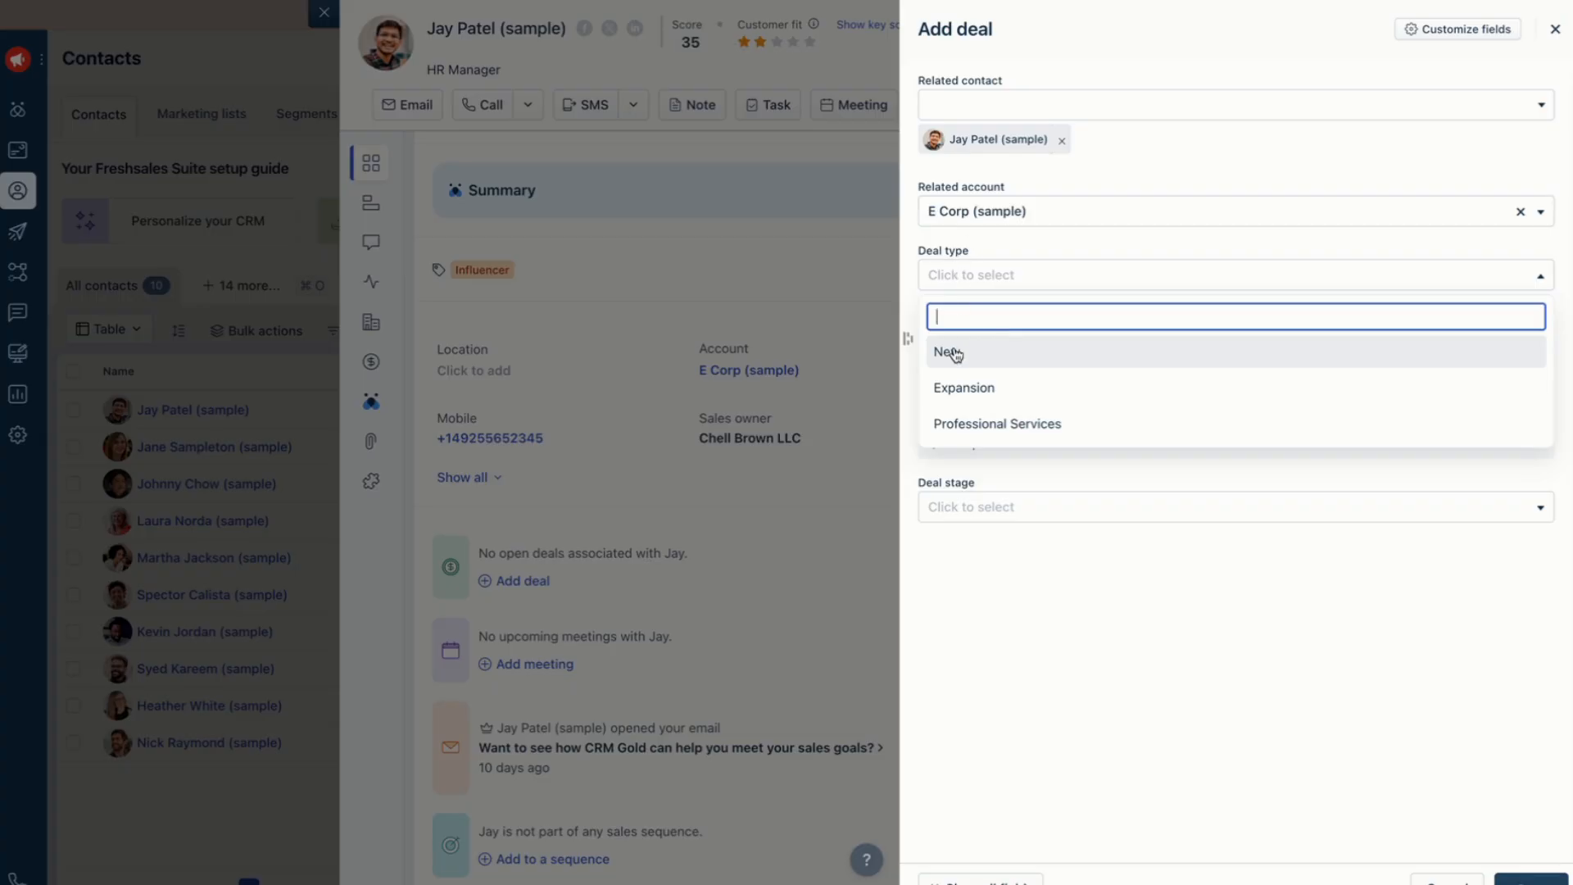
{"action": "left_click", "coordinate": [990, 424]}
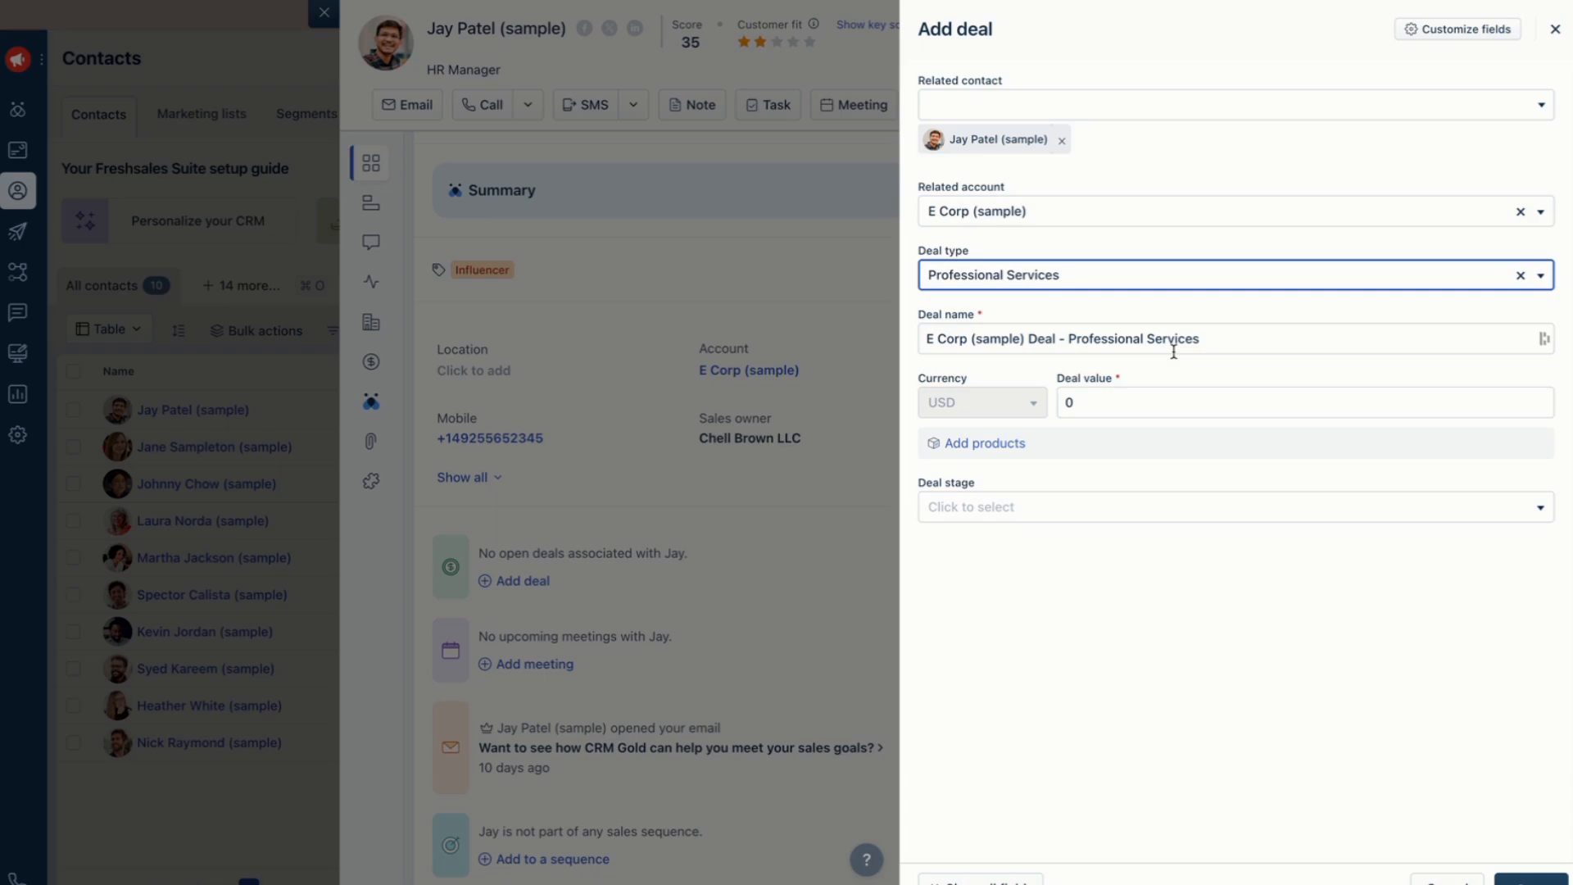
{"action": "left_click", "coordinate": [1126, 404]}
{"action": "key", "text": "BackSpace"}
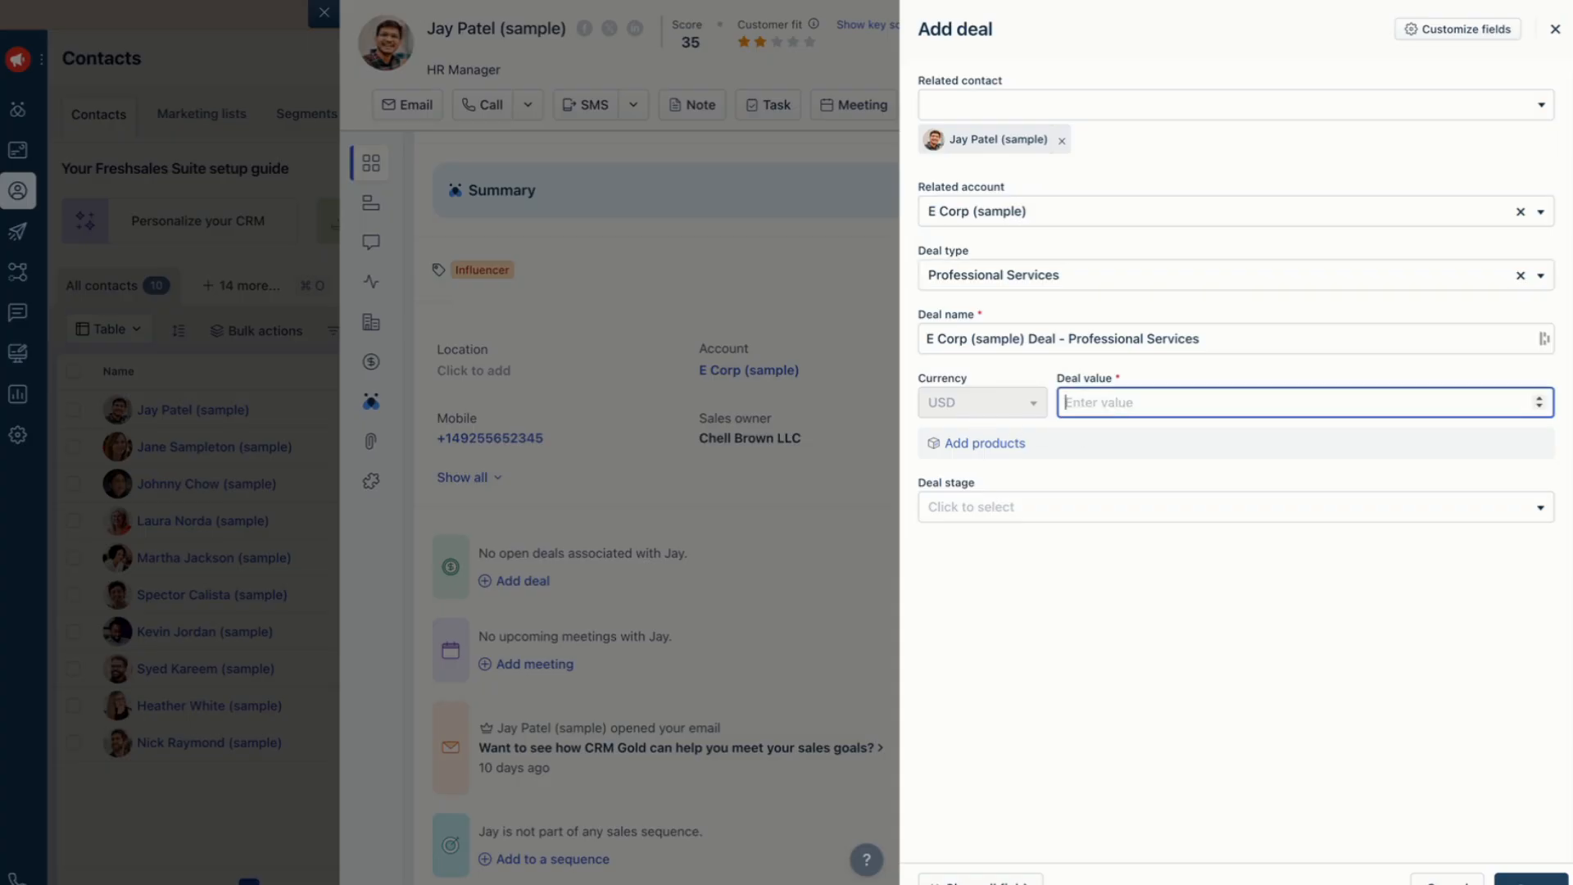
{"action": "type", "text": "7000"}
{"action": "left_click", "coordinate": [1203, 623]}
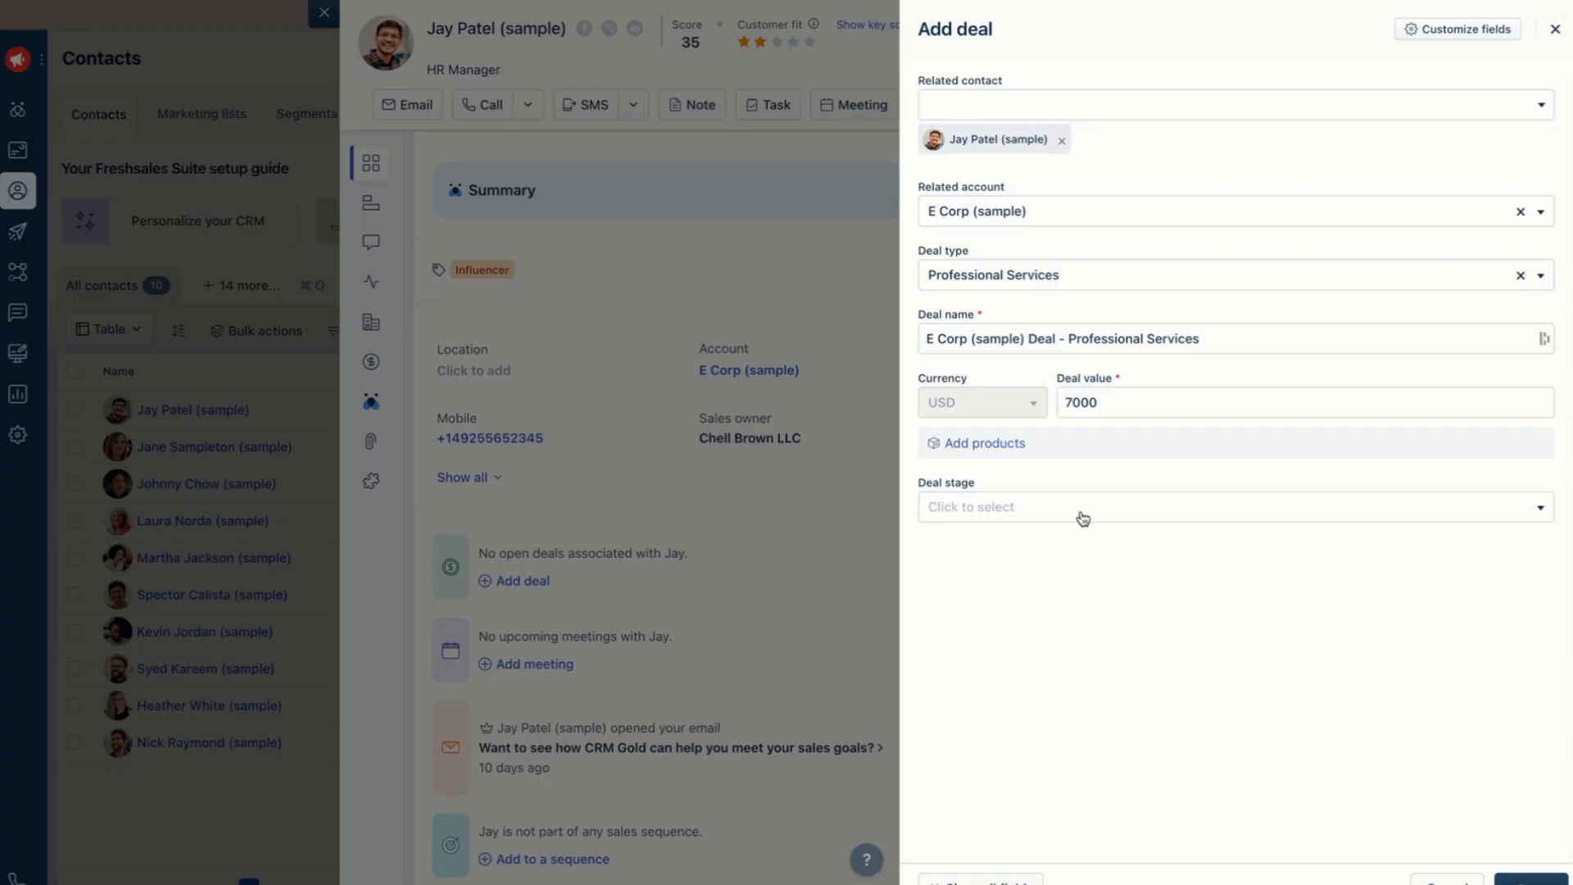
Step: Start adding products to the deal and browse the Maintenance, Training and All product categories
{"action": "left_click", "coordinate": [1007, 446]}
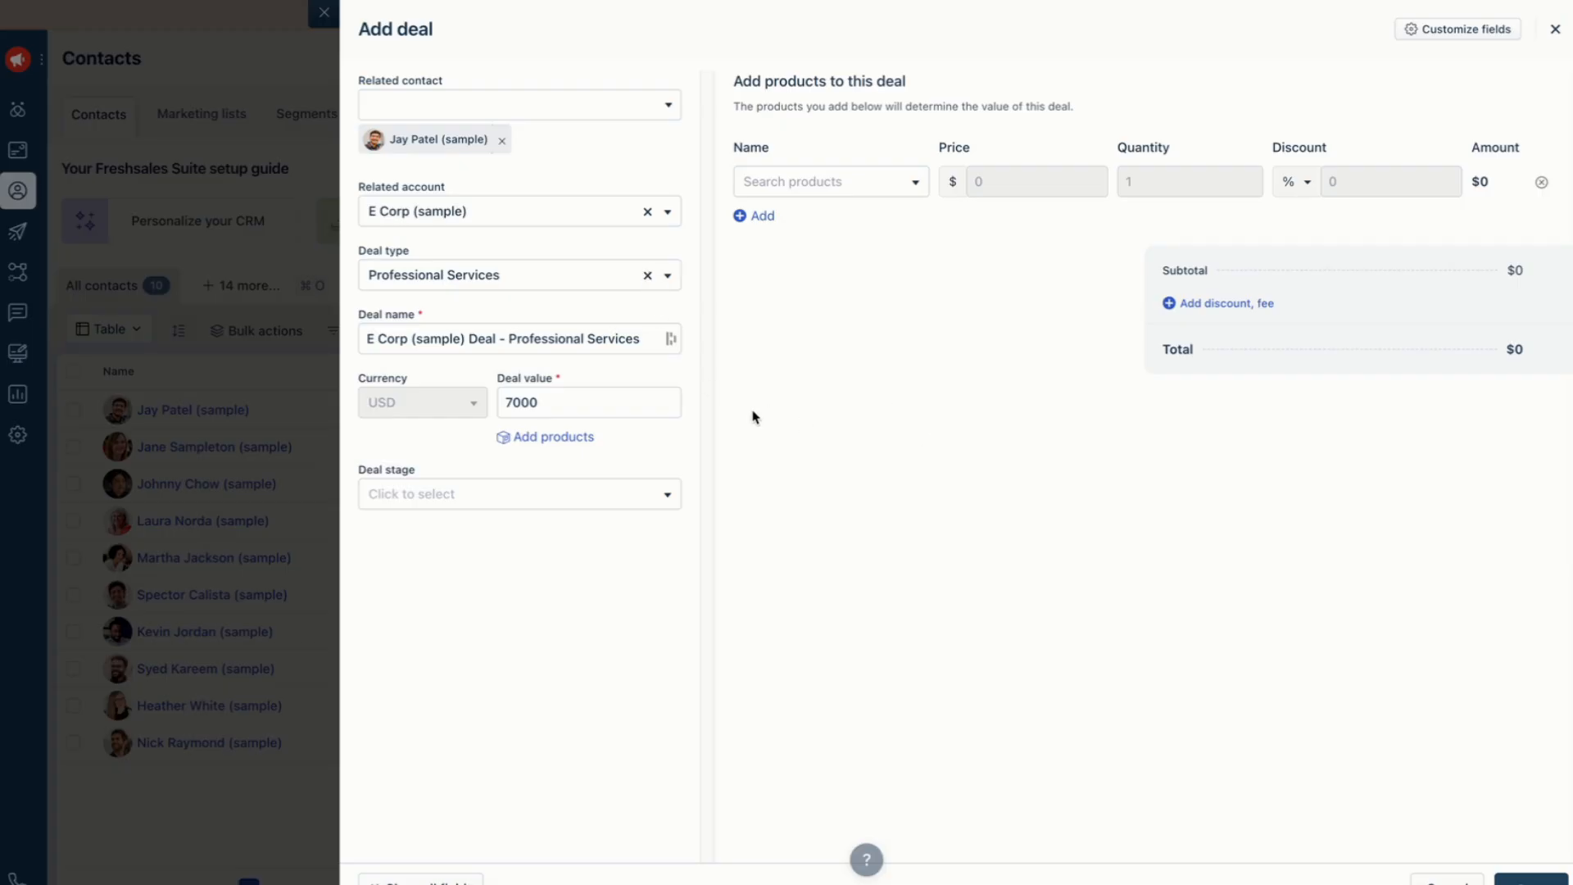
{"action": "left_click", "coordinate": [842, 185]}
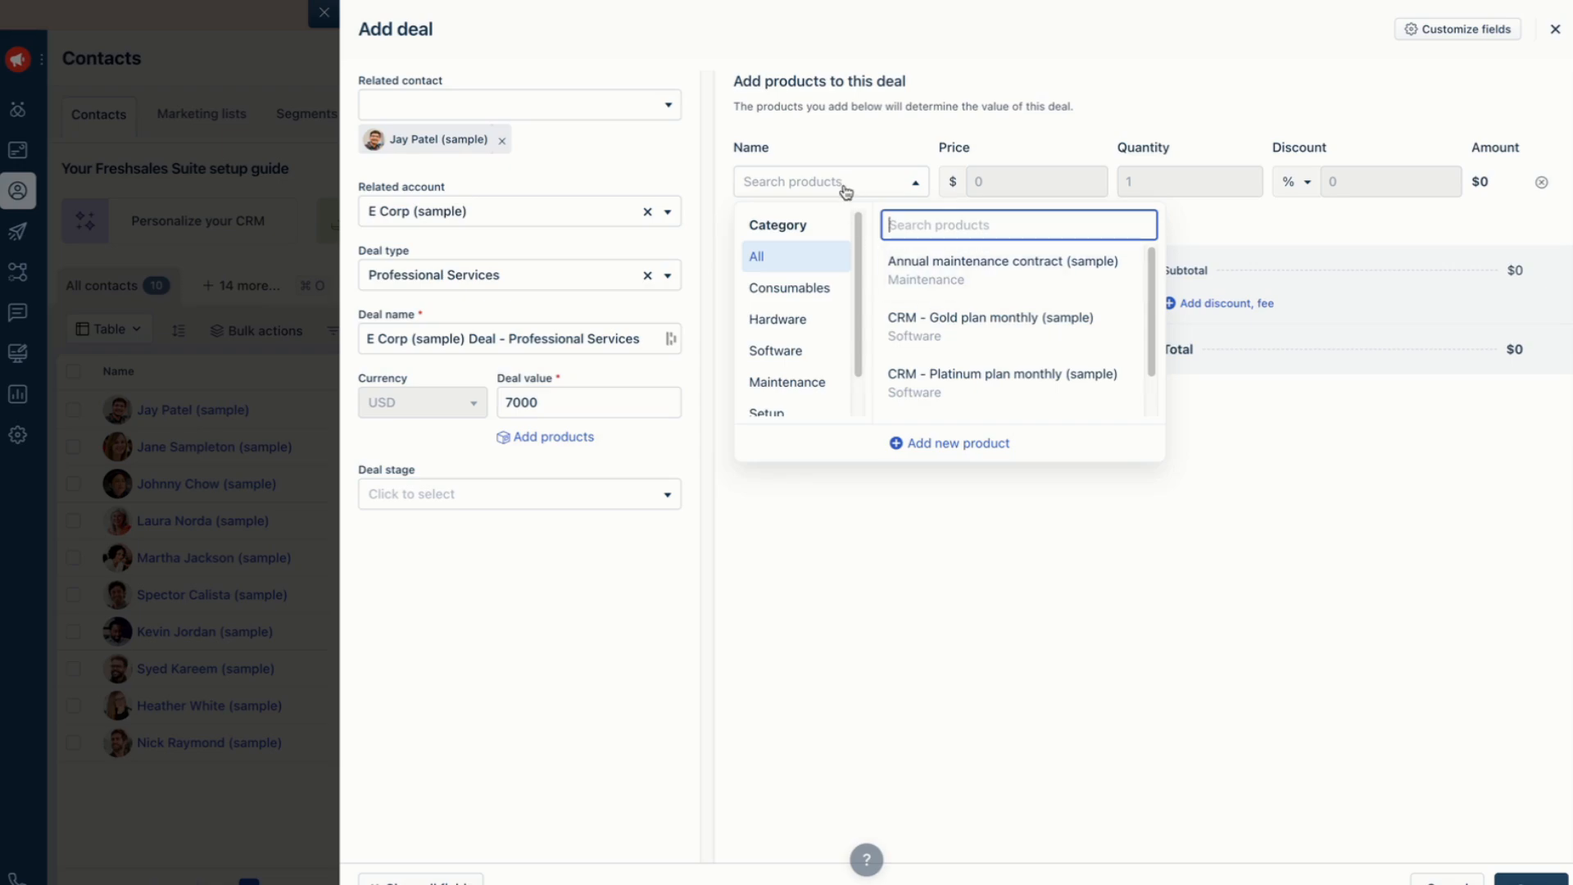
{"action": "left_click_drag", "start_coordinate": [859, 271], "coordinate": [853, 349]}
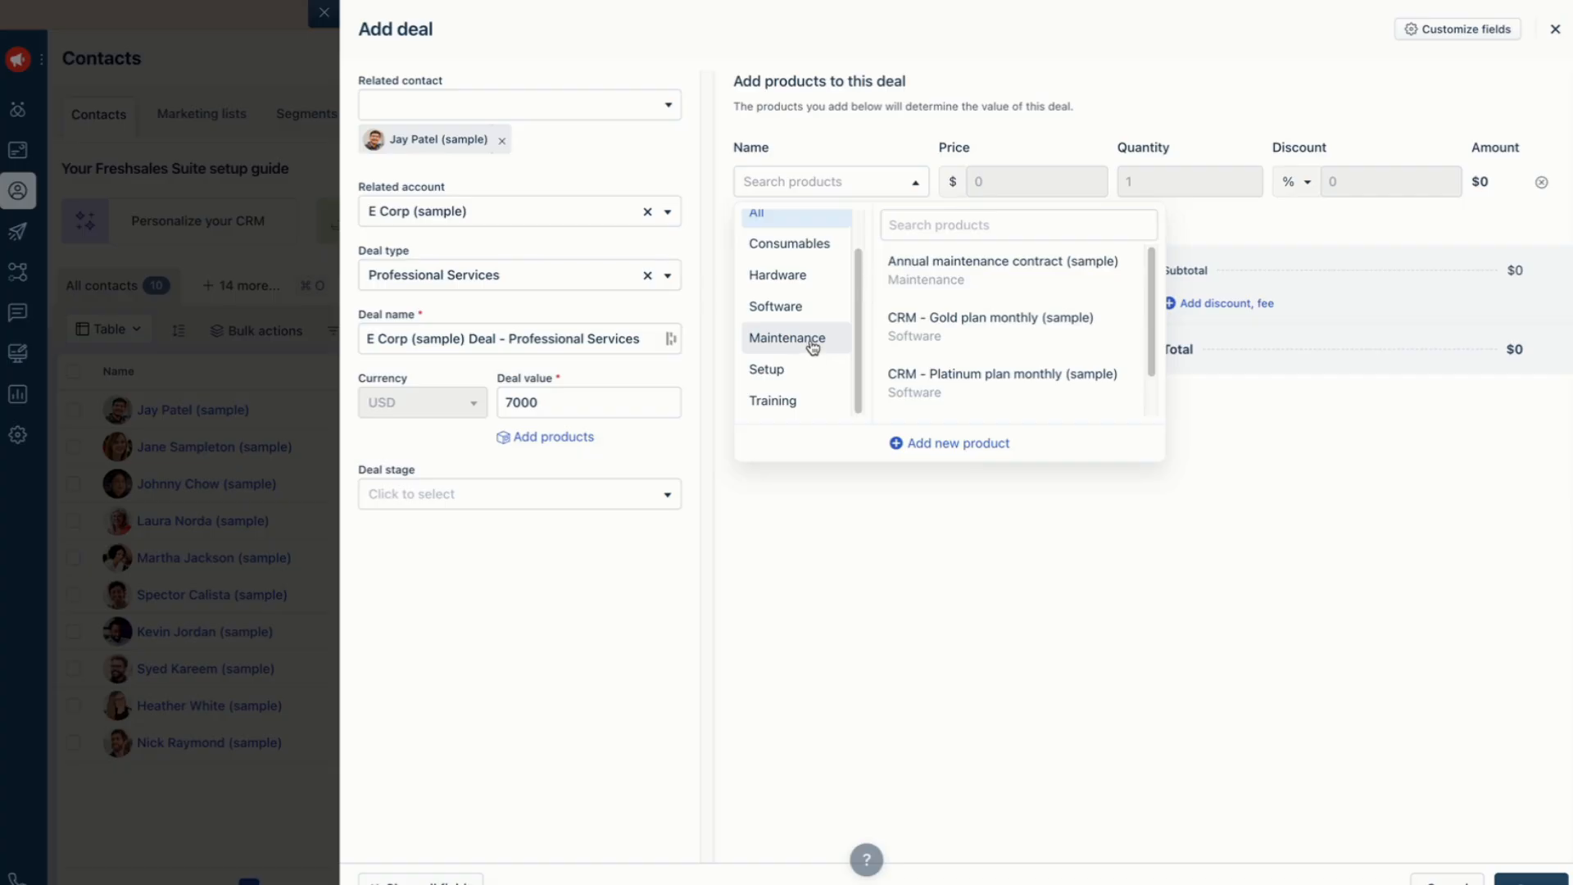
{"action": "left_click", "coordinate": [813, 348]}
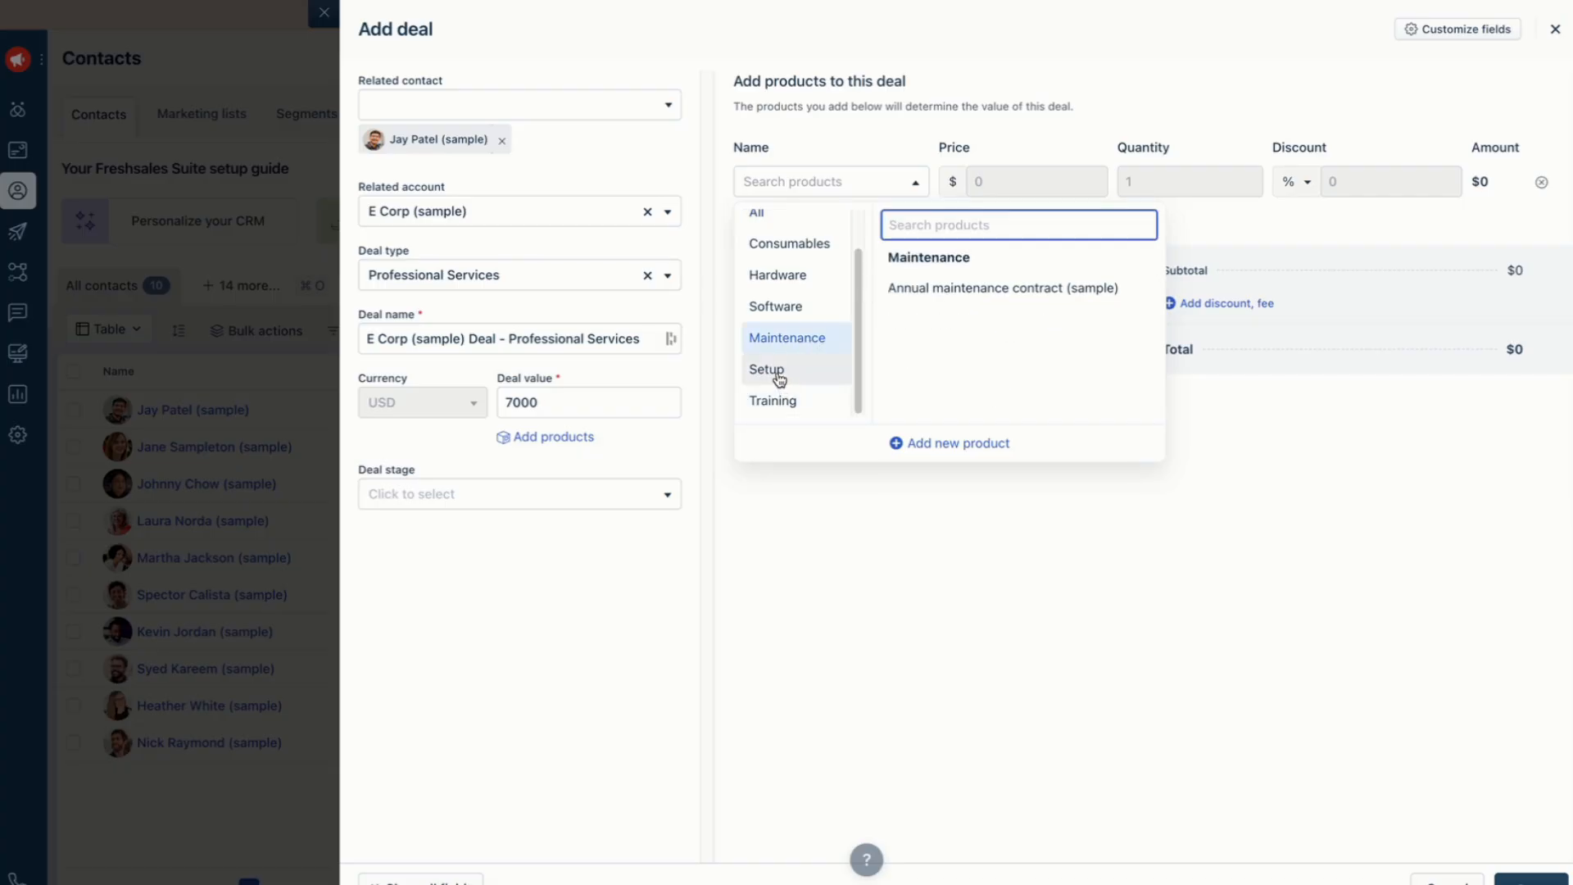
{"action": "left_click", "coordinate": [785, 406]}
{"action": "scroll", "coordinate": [812, 344], "scroll_direction": "up", "scroll_amount": 2}
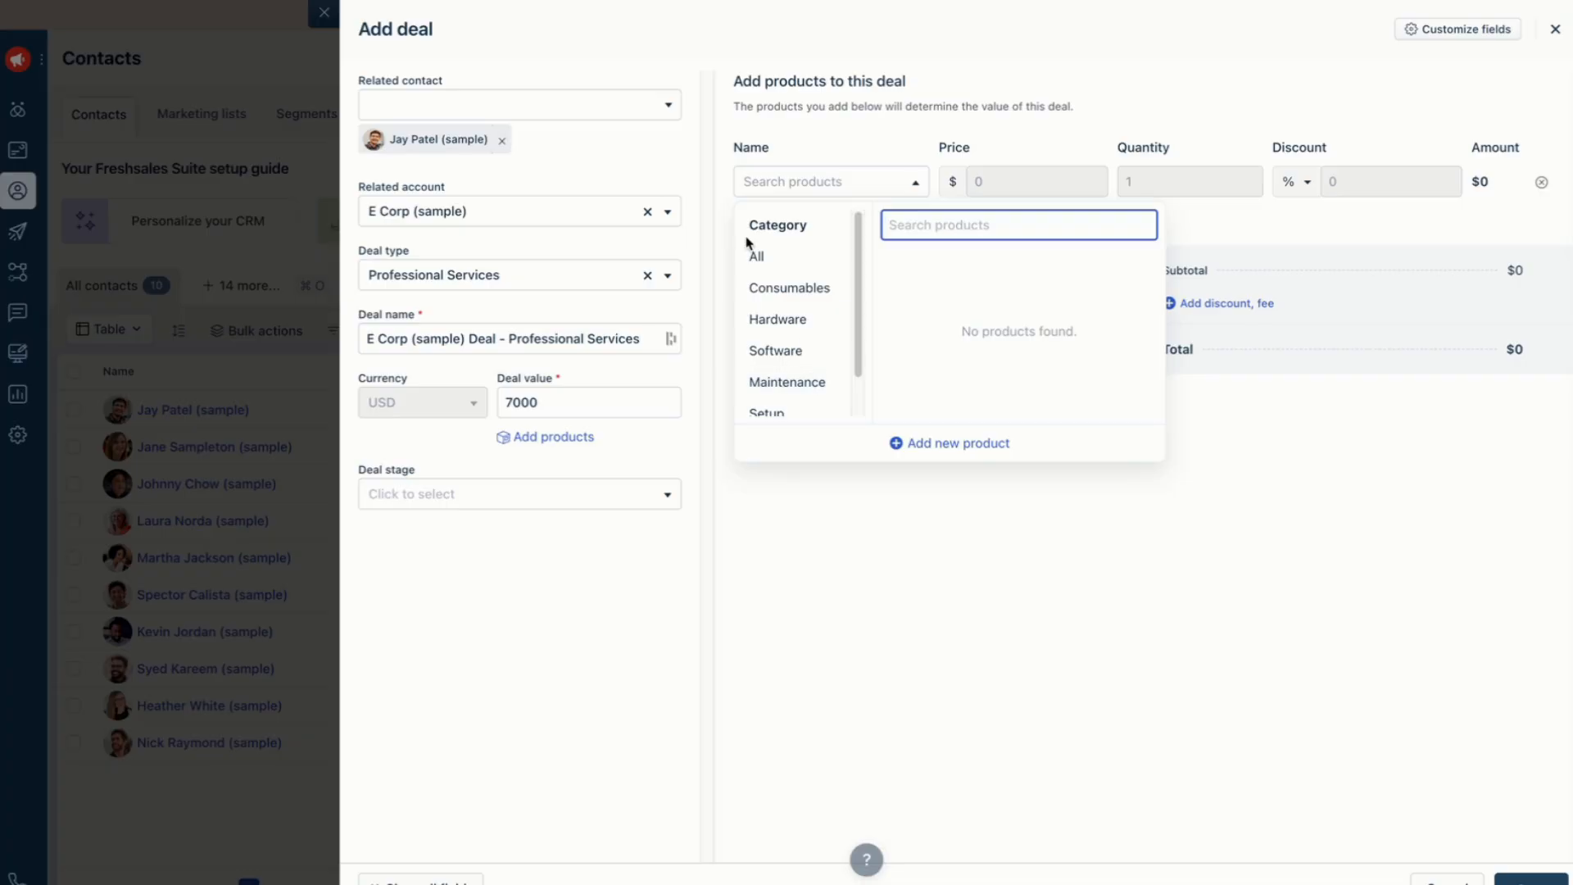
{"action": "left_click", "coordinate": [760, 259]}
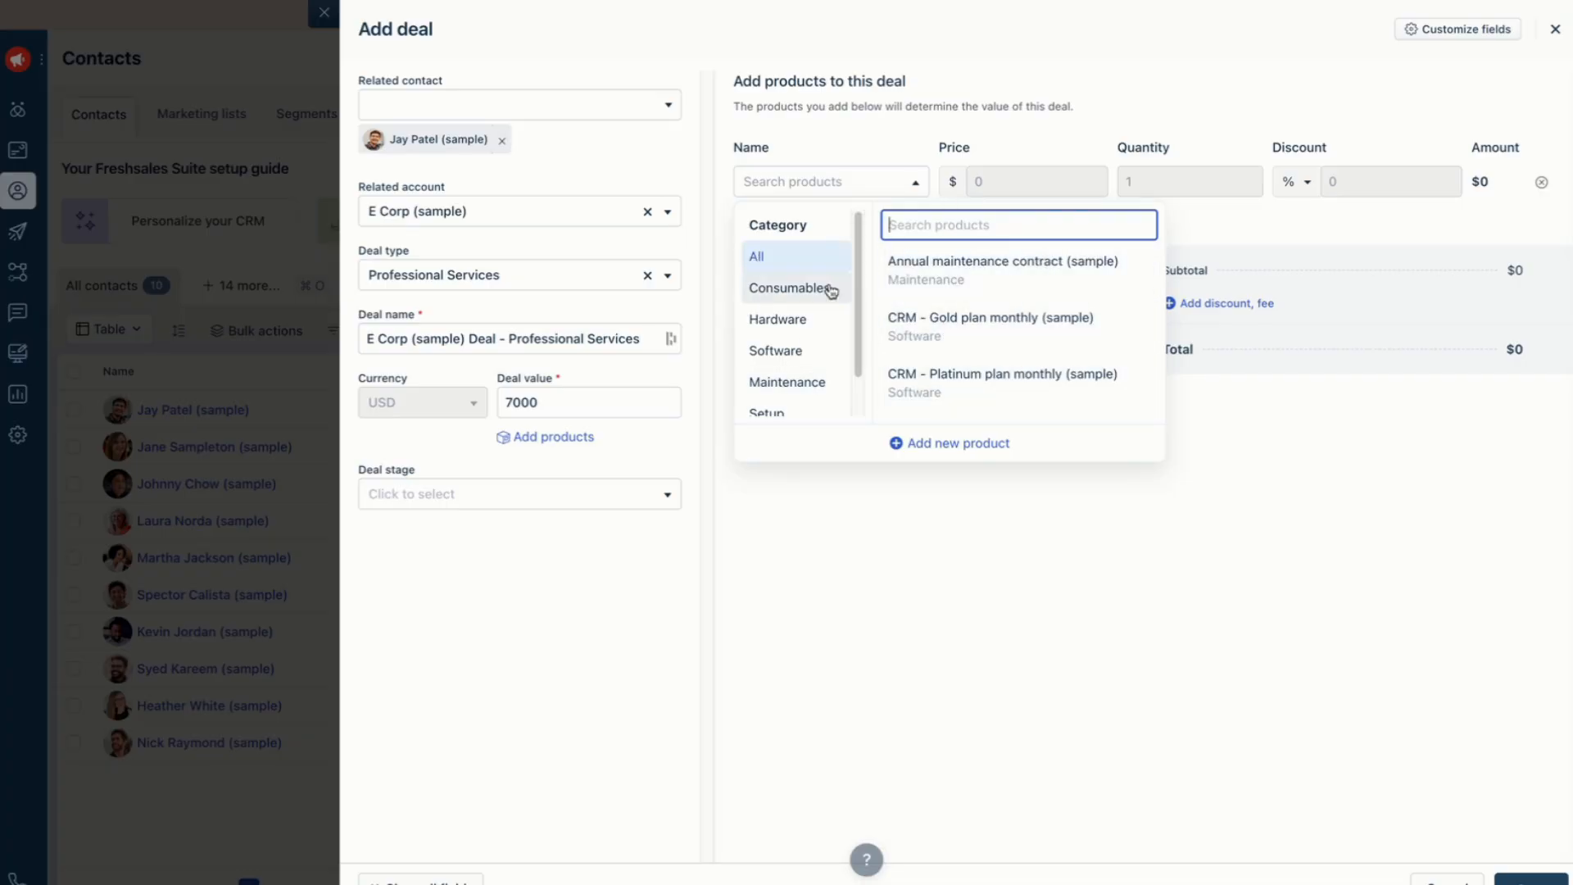
{"action": "scroll", "coordinate": [799, 319], "scroll_direction": "down", "scroll_amount": 1}
{"action": "scroll", "coordinate": [793, 295], "scroll_direction": "up", "scroll_amount": 1}
{"action": "scroll", "coordinate": [802, 365], "scroll_direction": "down", "scroll_amount": 1}
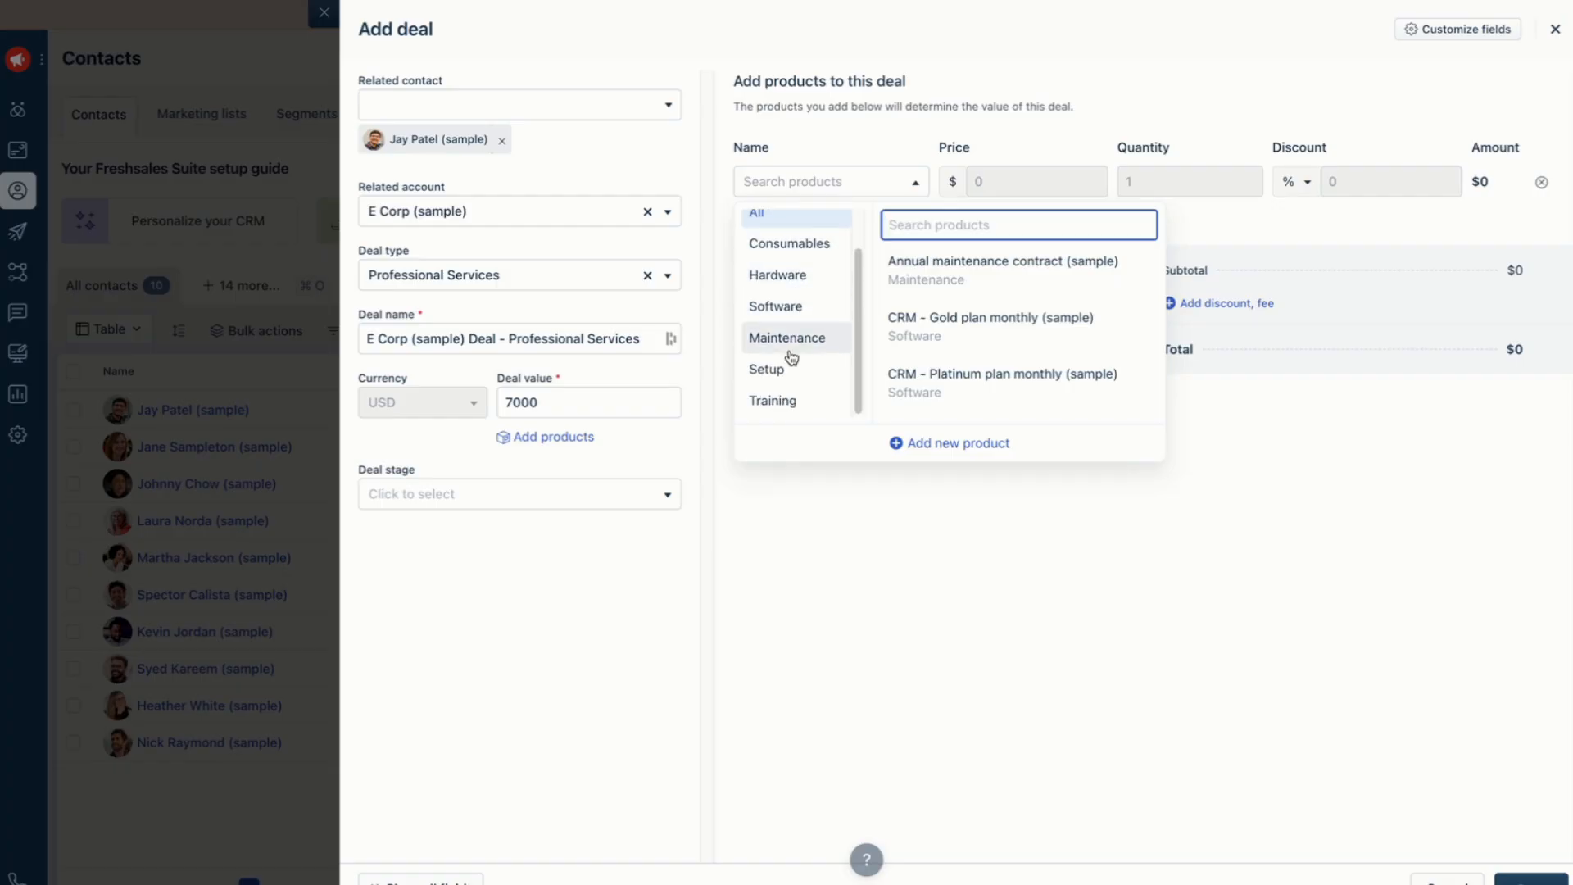
{"action": "scroll", "coordinate": [791, 357], "scroll_direction": "up", "scroll_amount": 1}
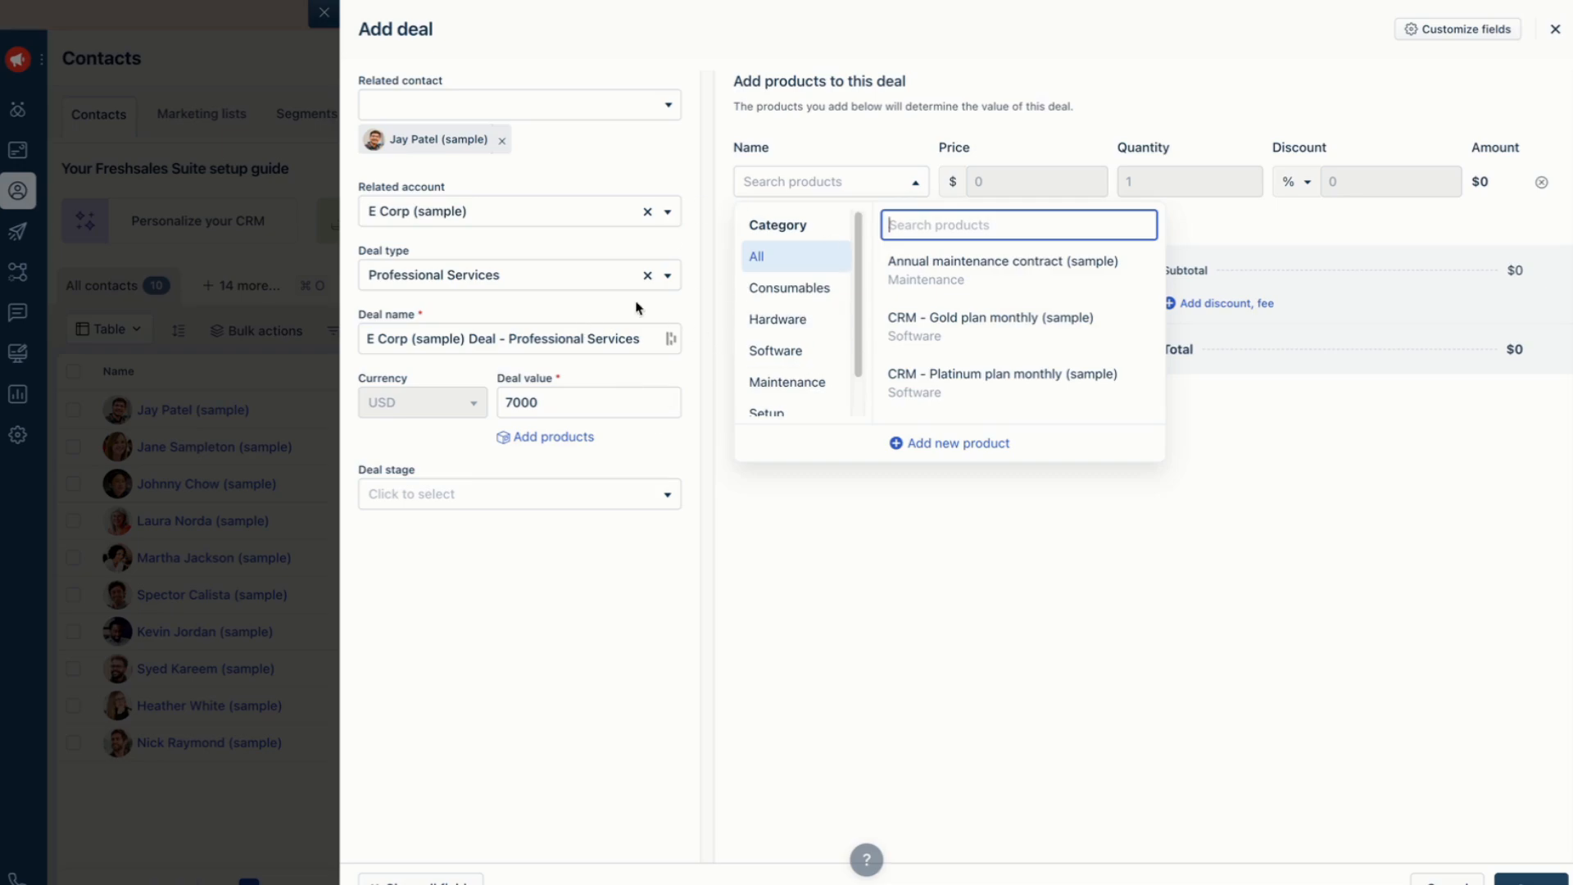
Step: Check the deal's available products in the Consumables, Hardware, Software, Maintenance, Setup and Training categories
{"action": "left_click", "coordinate": [798, 303]}
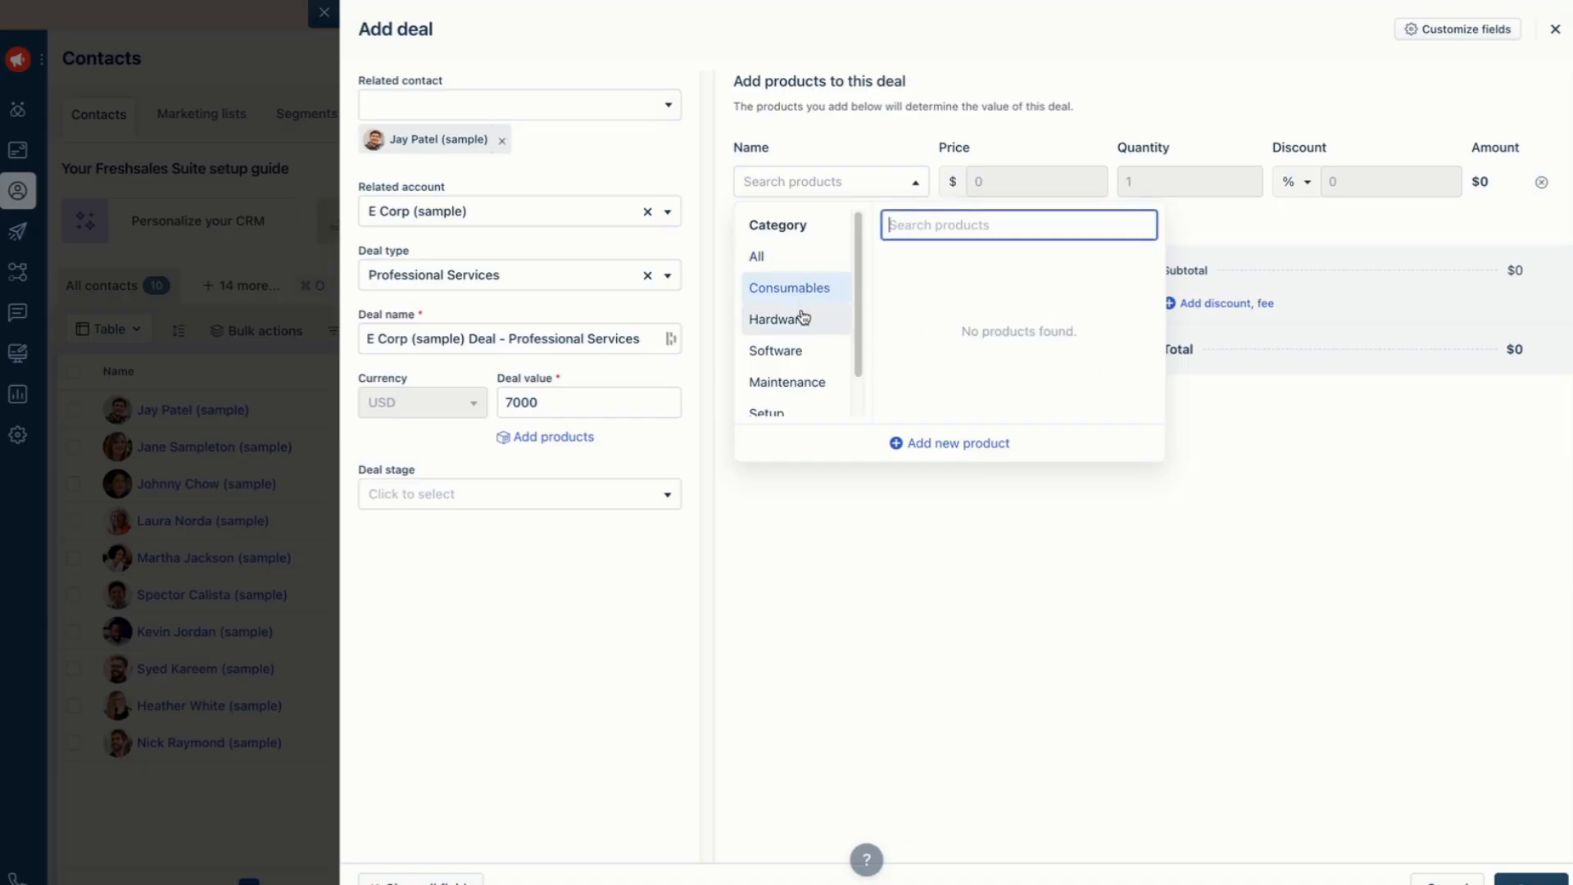
{"action": "left_click", "coordinate": [802, 318]}
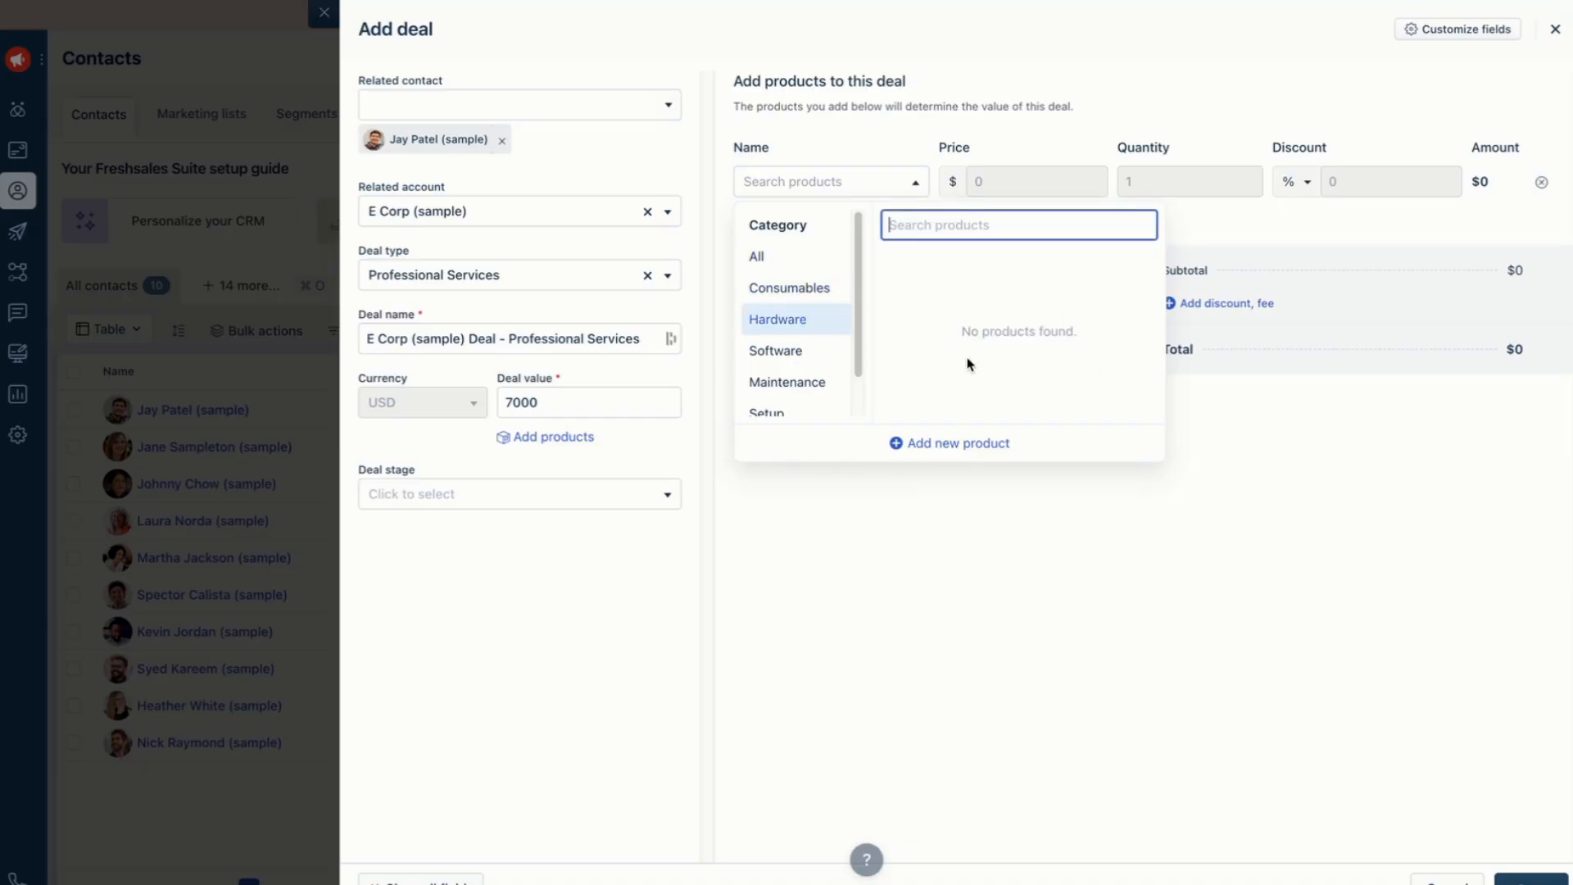
{"action": "left_click", "coordinate": [789, 351]}
{"action": "left_click", "coordinate": [788, 382]}
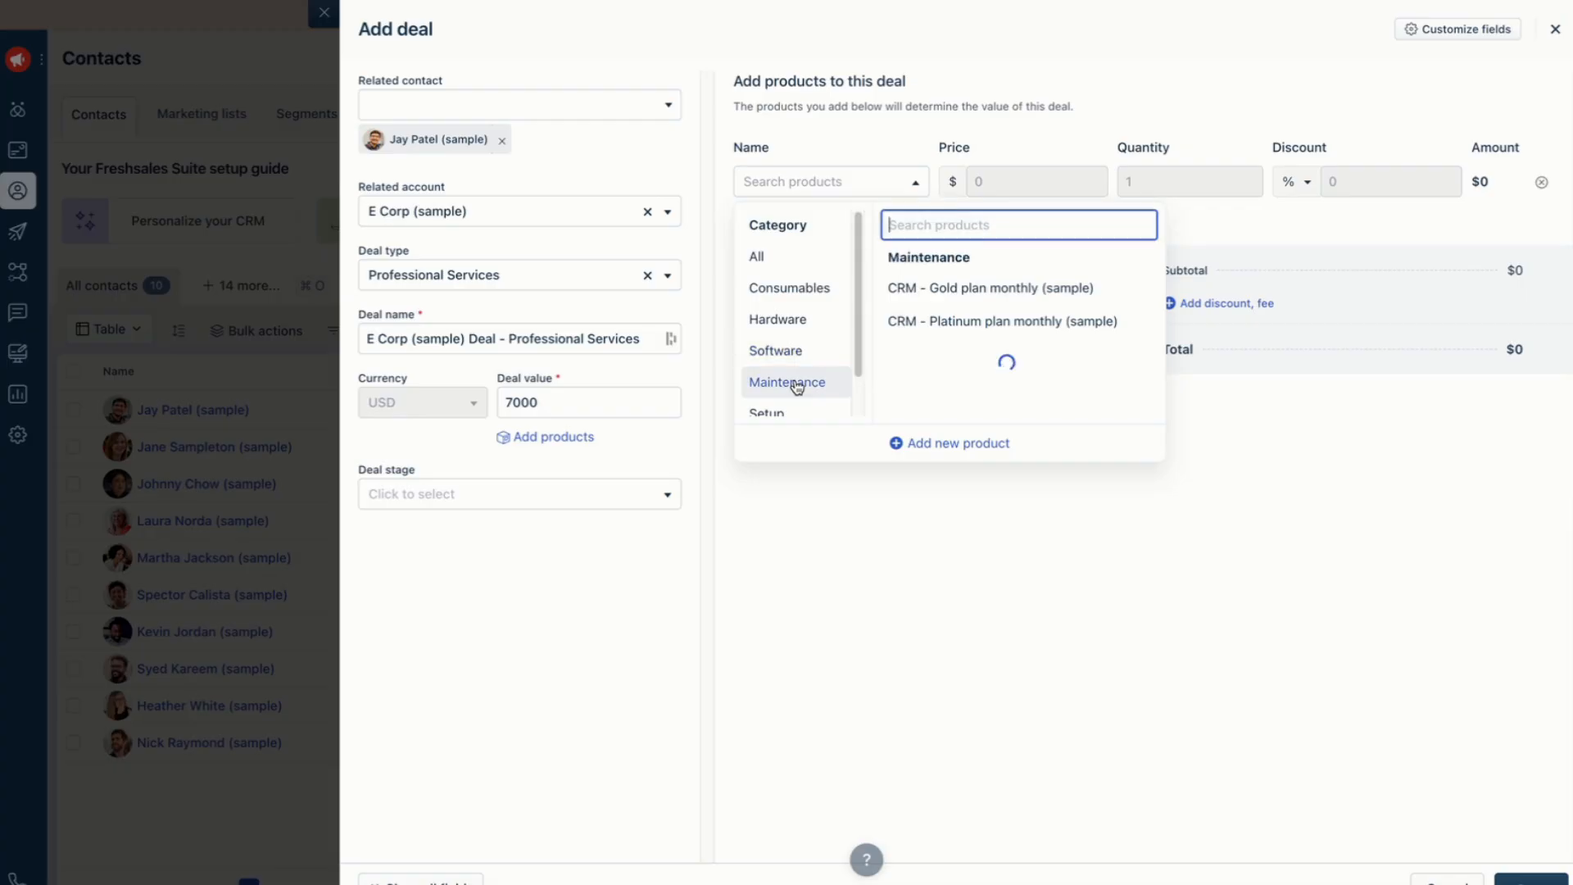
{"action": "scroll", "coordinate": [797, 387], "scroll_direction": "down", "scroll_amount": 1}
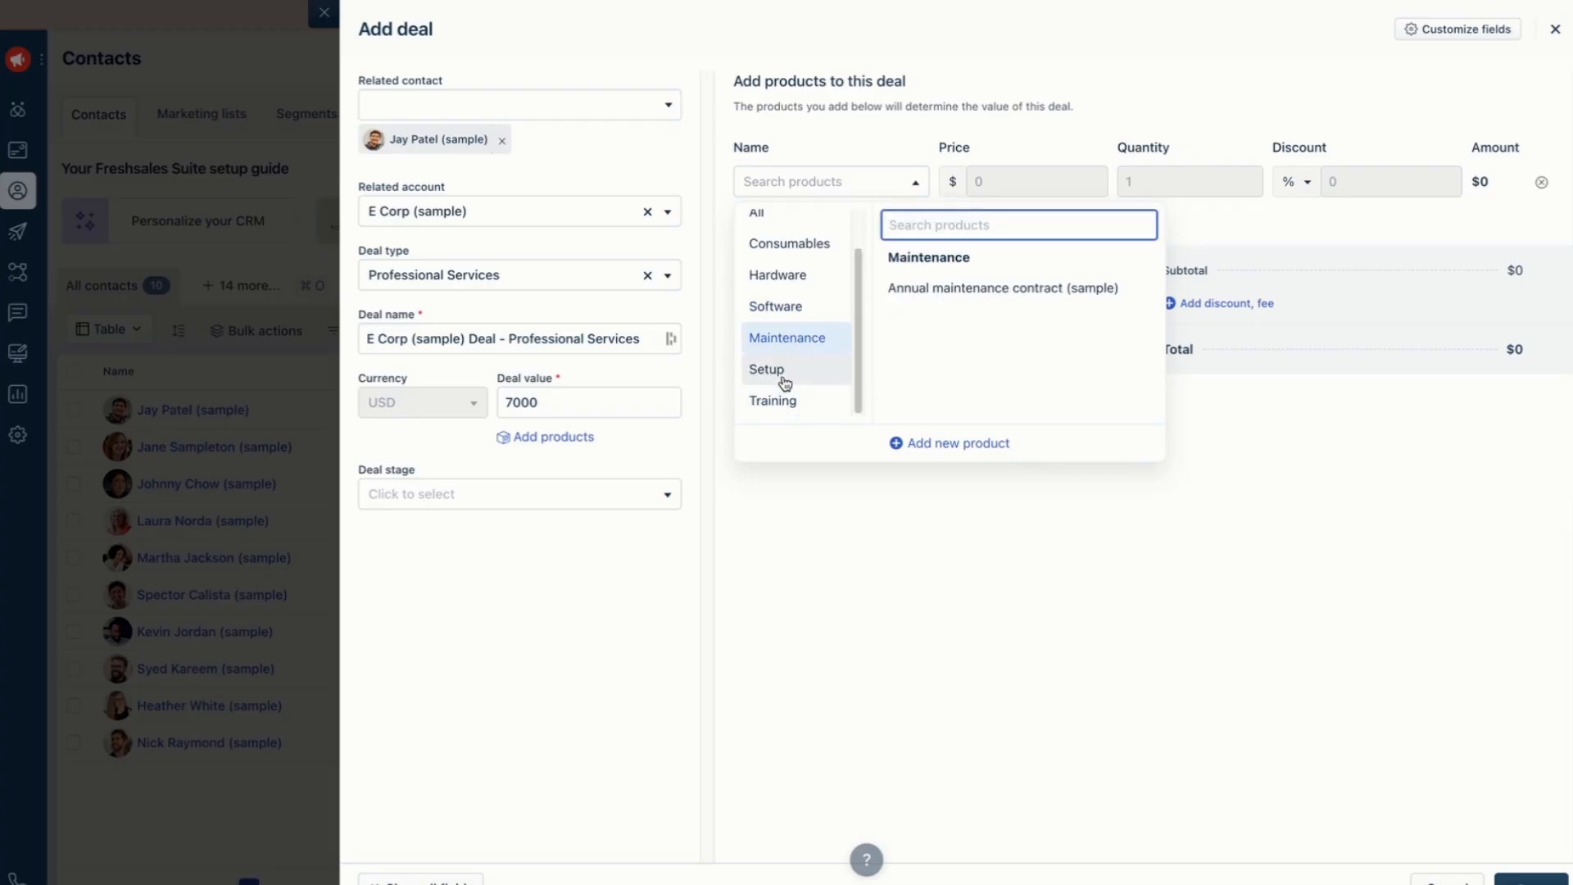
{"action": "left_click", "coordinate": [784, 374]}
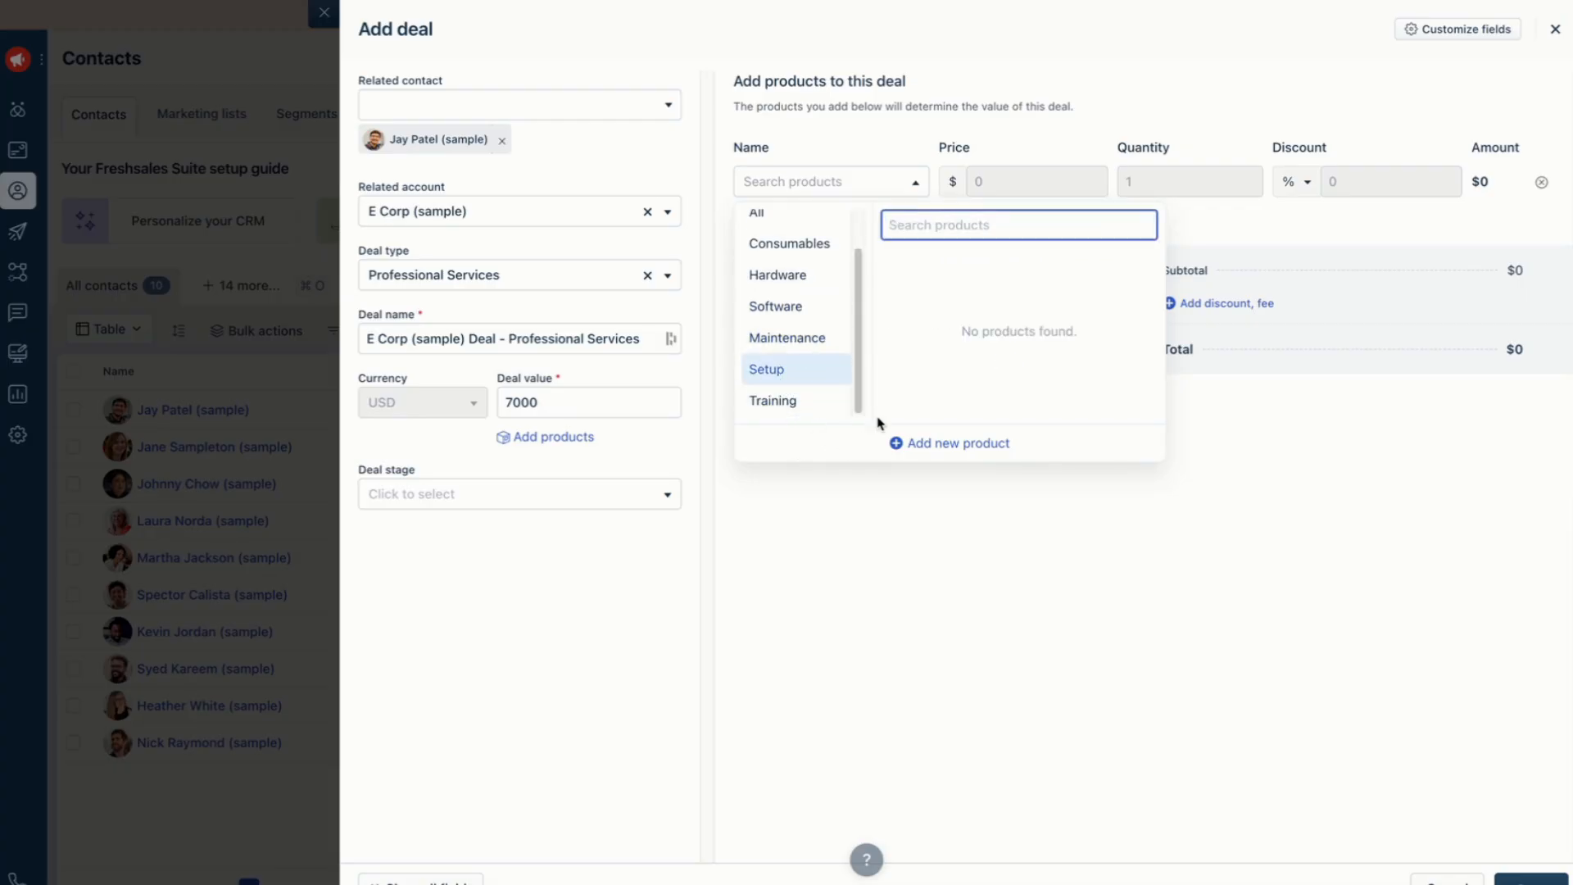
{"action": "left_click", "coordinate": [795, 406]}
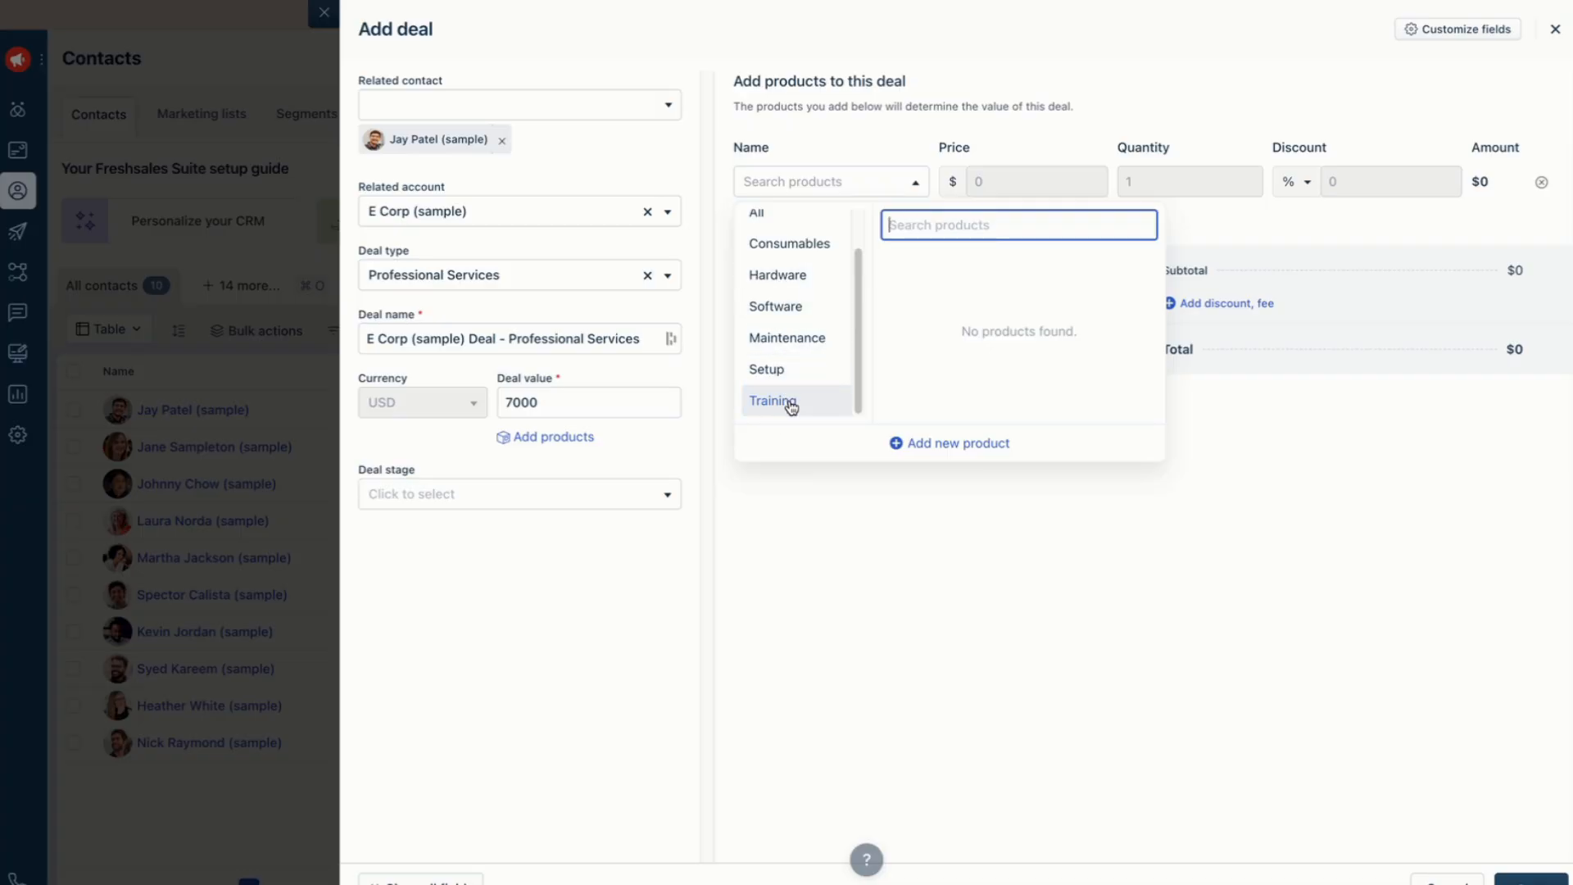
{"action": "scroll", "coordinate": [791, 406], "scroll_direction": "up", "scroll_amount": 1}
{"action": "scroll", "coordinate": [780, 256], "scroll_direction": "down", "scroll_amount": 1}
{"action": "left_click", "coordinate": [804, 369]}
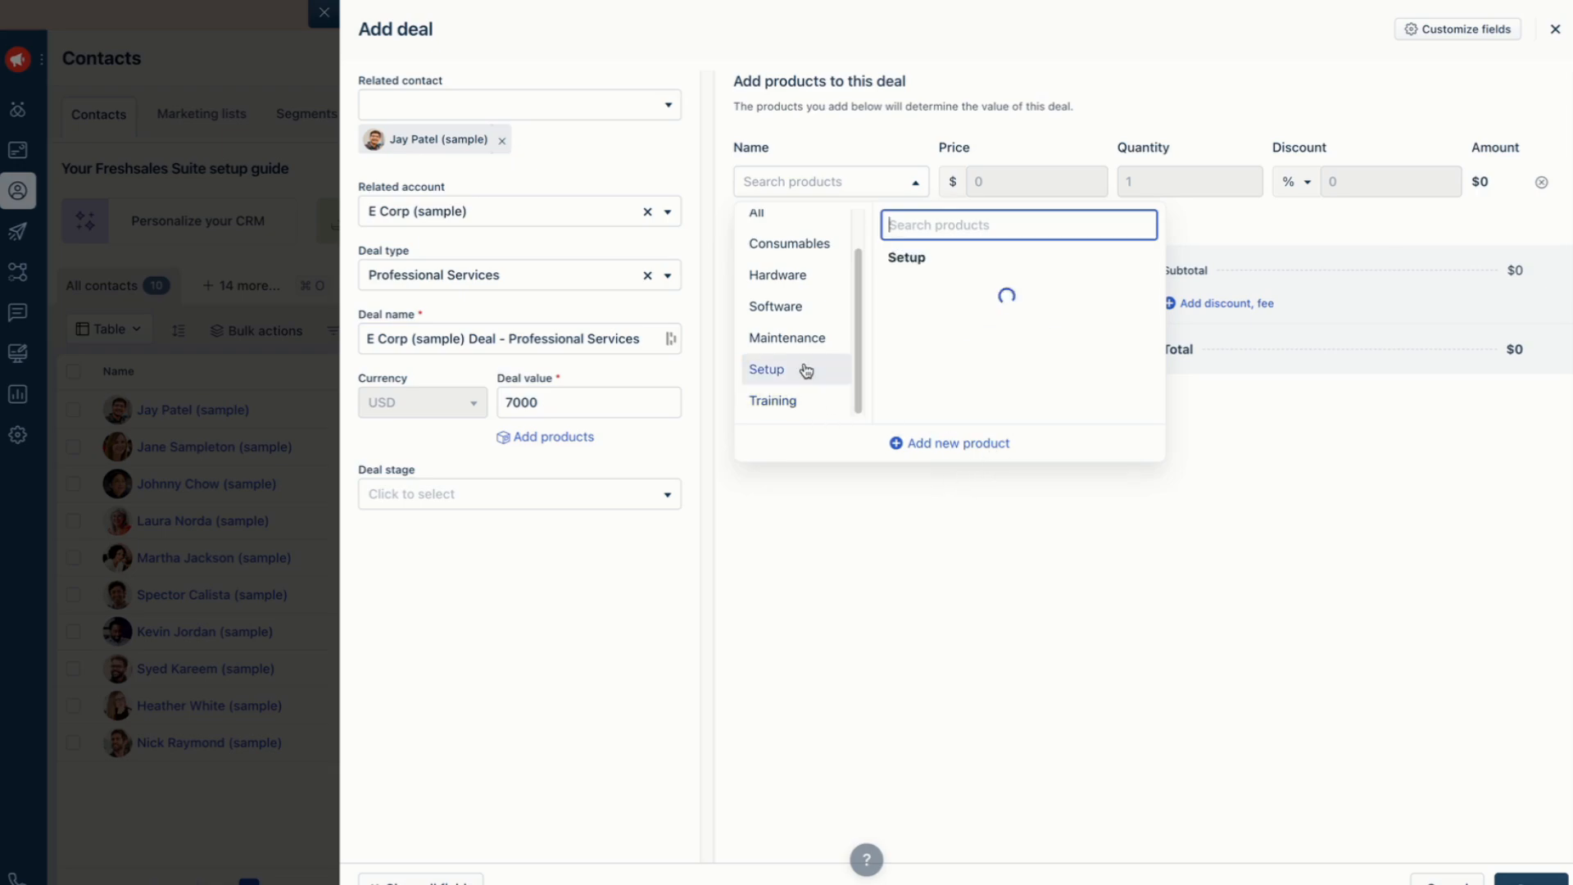
Step: Check the Maintenance and Setup product categories and start a new one-time-priced product named Website Development
{"action": "left_click", "coordinate": [809, 350]}
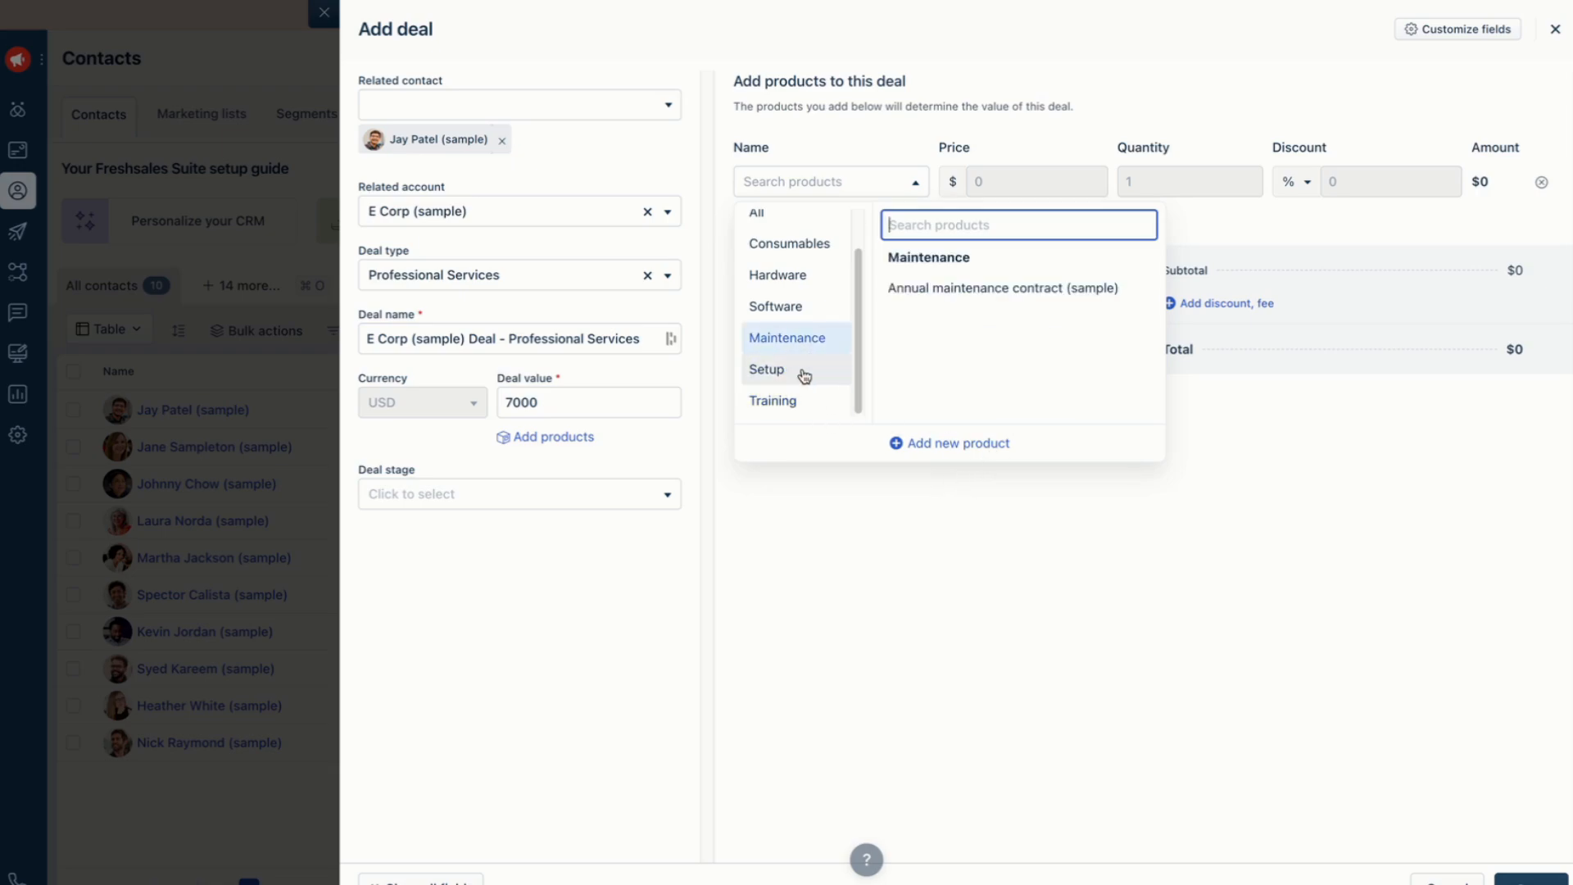
{"action": "left_click", "coordinate": [804, 375]}
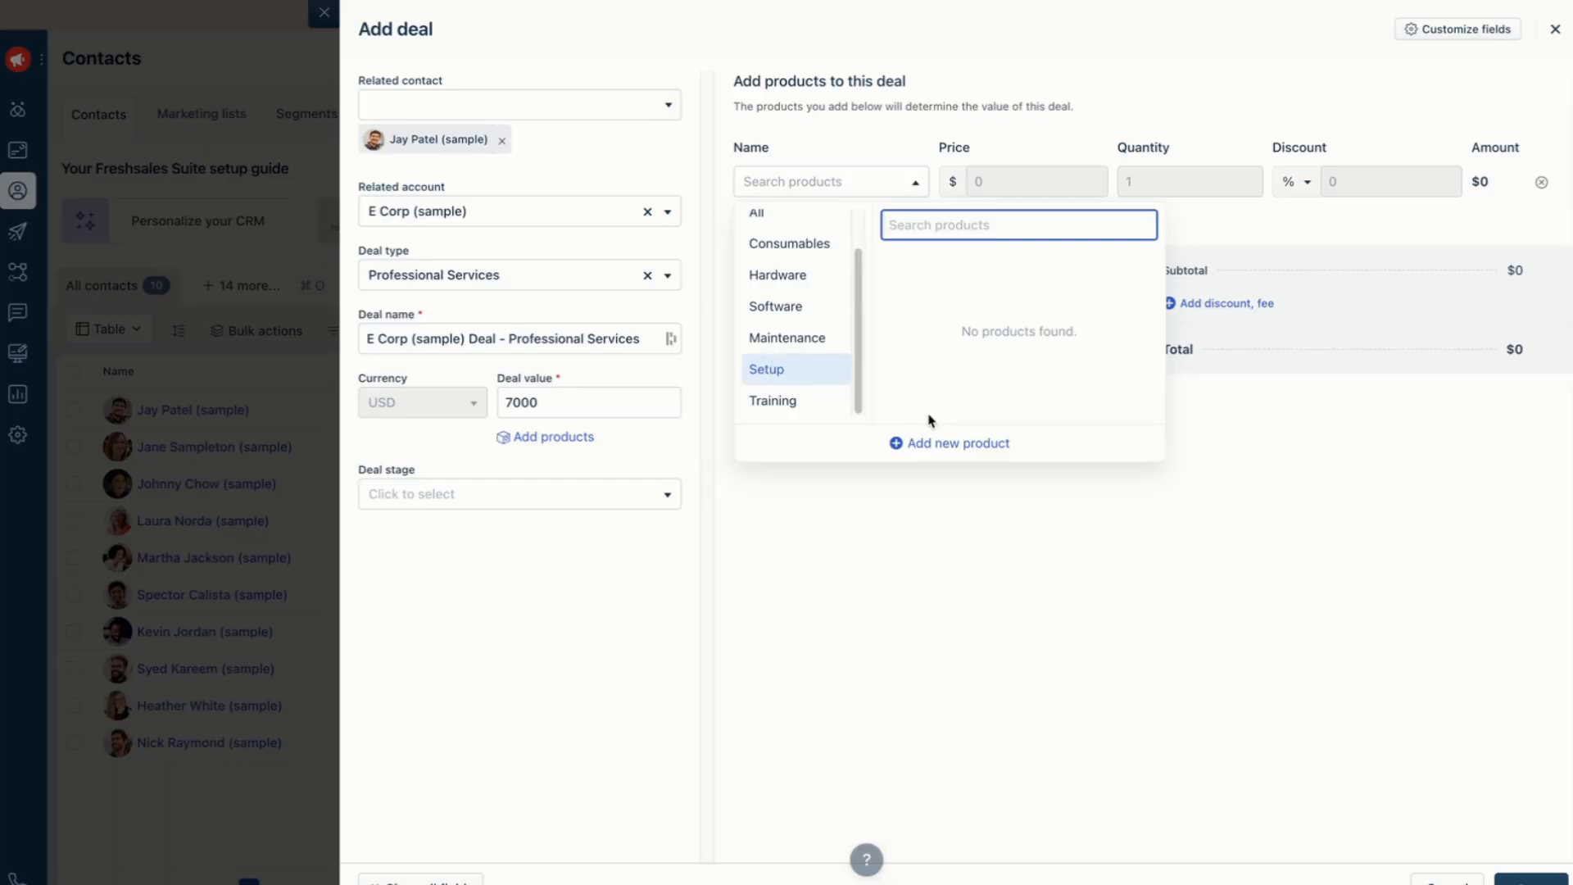
{"action": "left_click", "coordinate": [956, 443]}
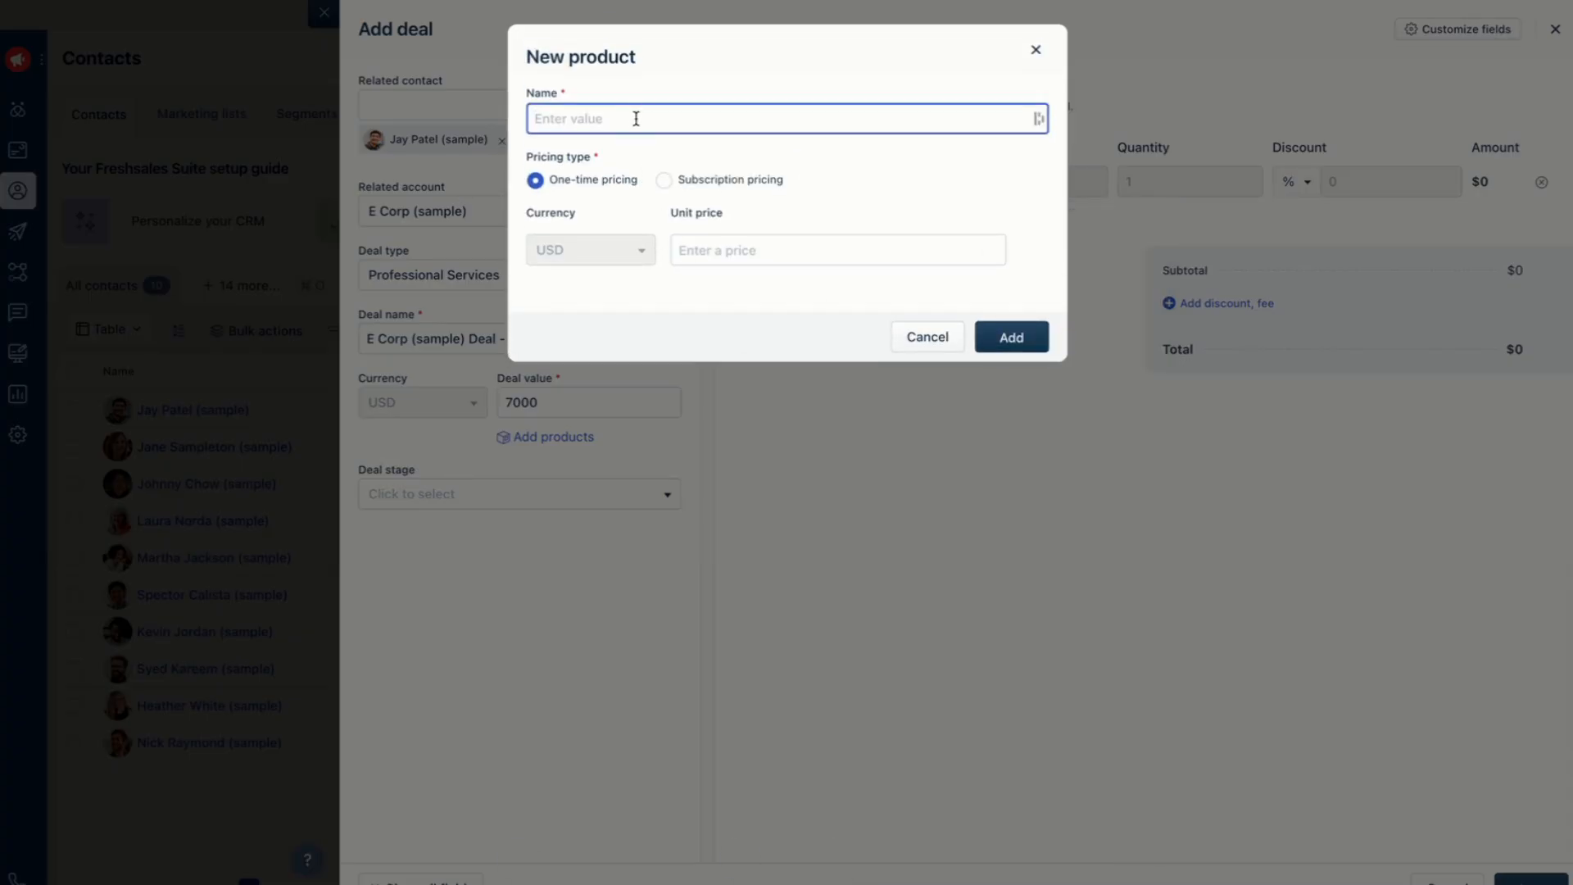
{"action": "type", "text": "Website"}
{"action": "type", "text": "Development"}
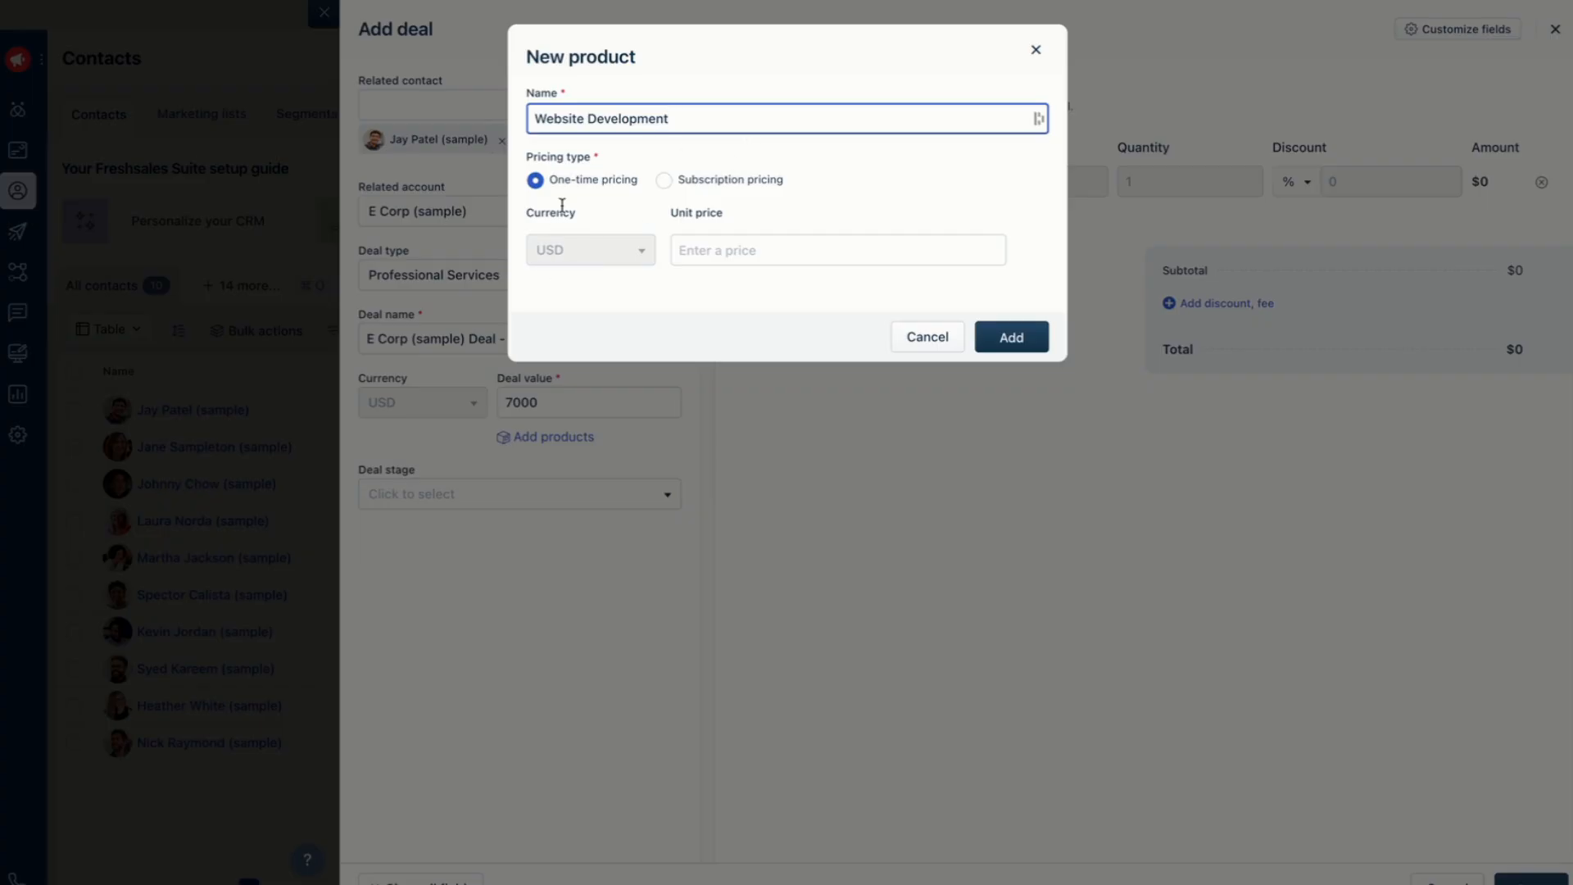
{"action": "left_click", "coordinate": [698, 250]}
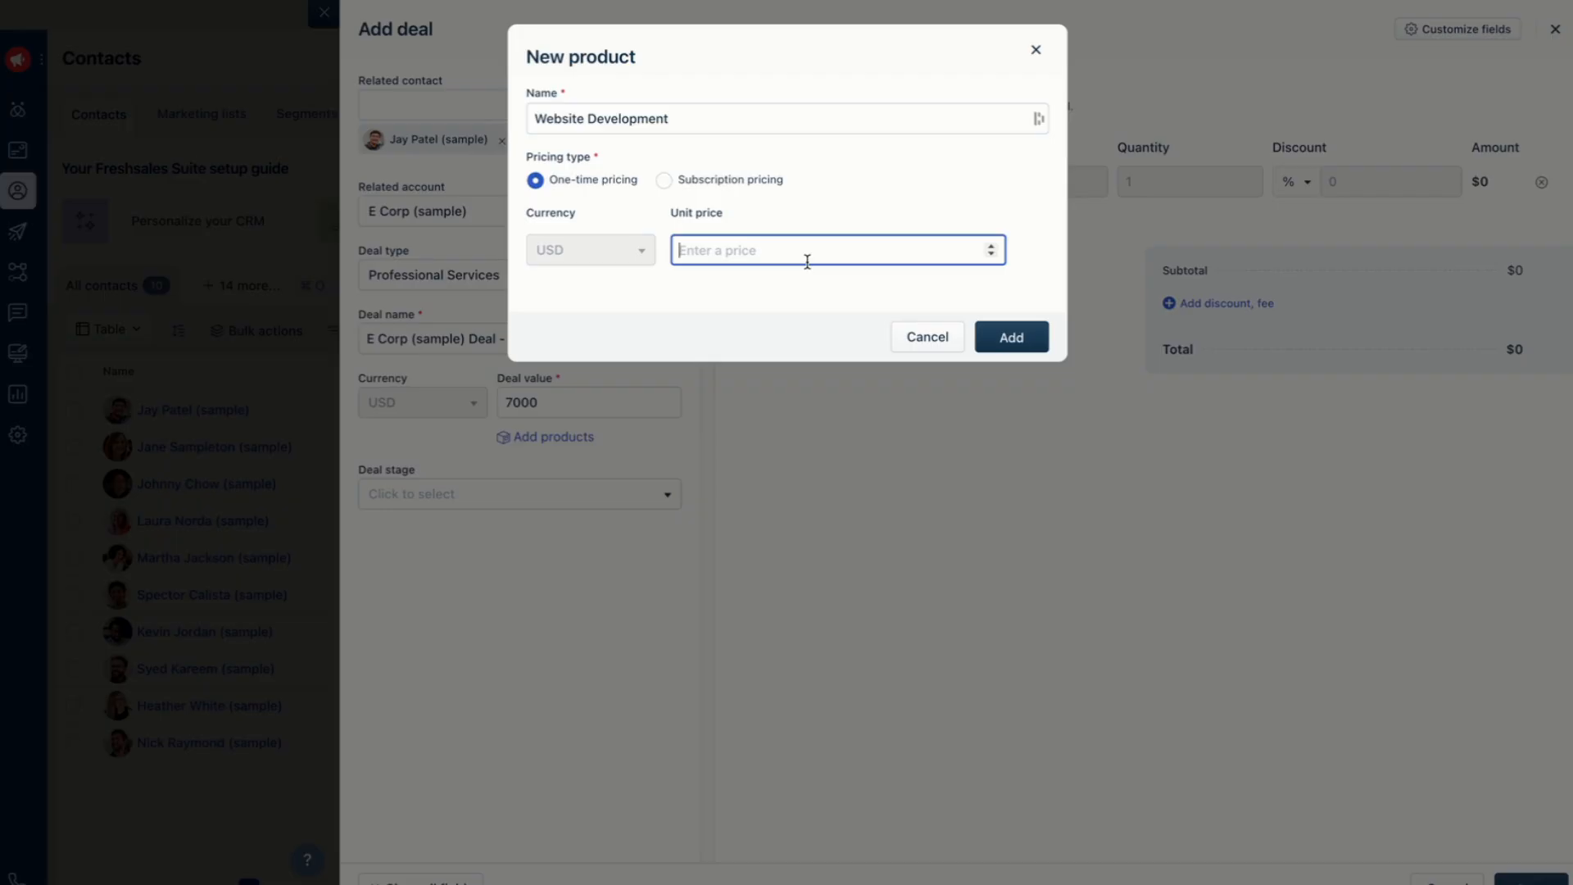
Step: Extend the new product's name to "Website Development + SEO + Copywriting"
{"action": "left_click", "coordinate": [714, 120]}
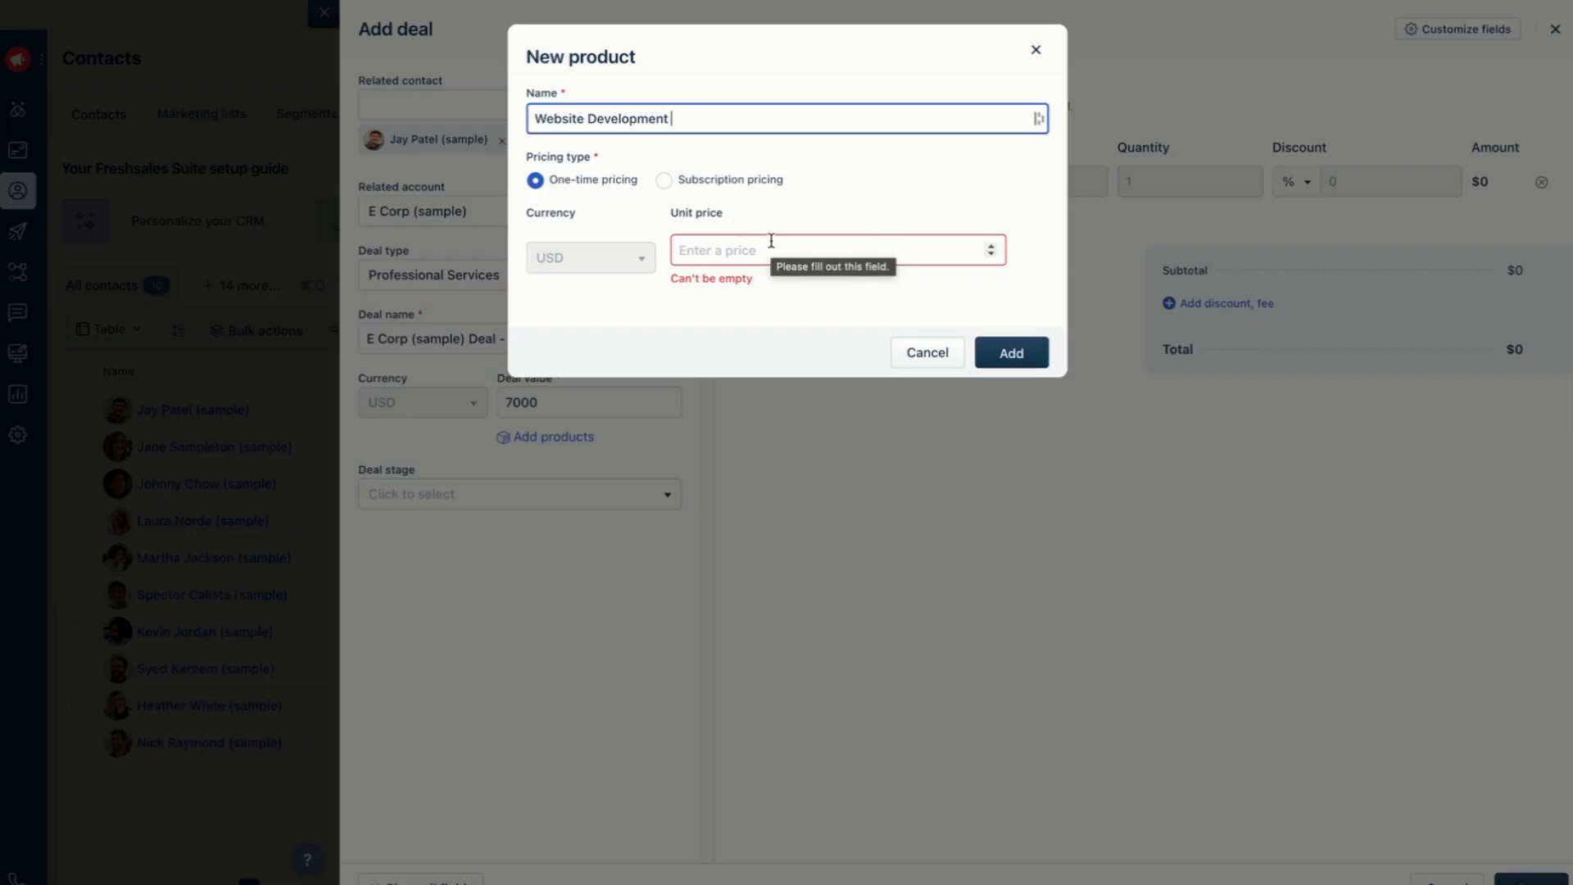
{"action": "type", "text": "+ SEO"}
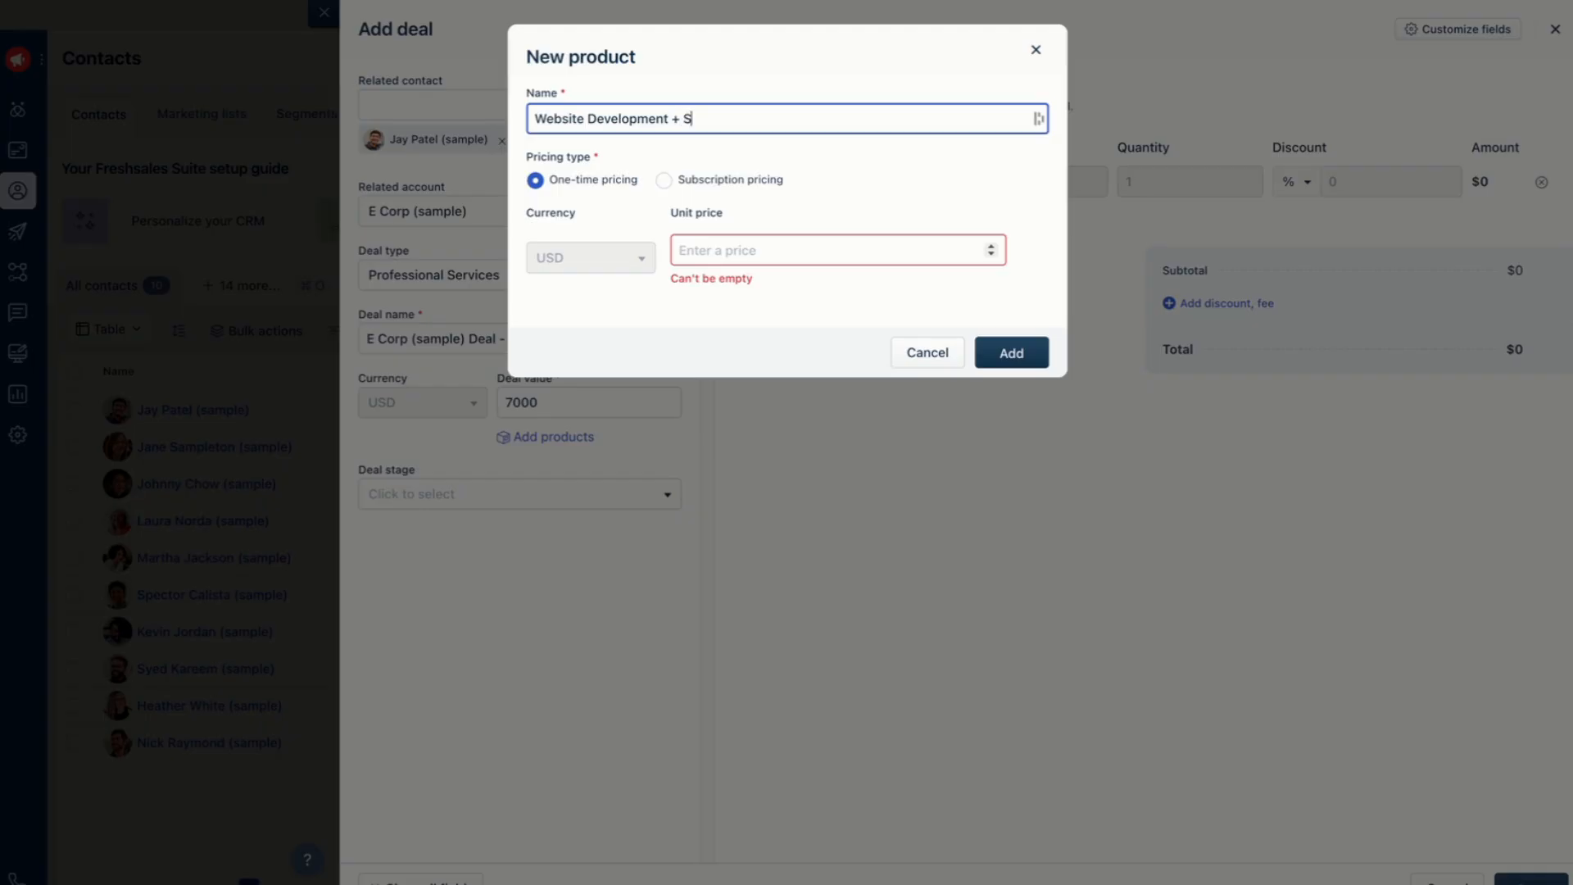
{"action": "key", "text": "BackSpace"}
{"action": "type", "text": "O"}
{"action": "type", "text": "+ Cop"}
{"action": "key", "text": "BackSpace"}
{"action": "key", "text": "BackSpace"}
{"action": "type", "text": "opywr"}
{"action": "key", "text": "BackSpace"}
{"action": "key", "text": "BackSpace"}
{"action": "type", "text": "riting"}
{"action": "left_click", "coordinate": [753, 119]}
{"action": "type", "text": "w"}
{"action": "left_click", "coordinate": [781, 71]}
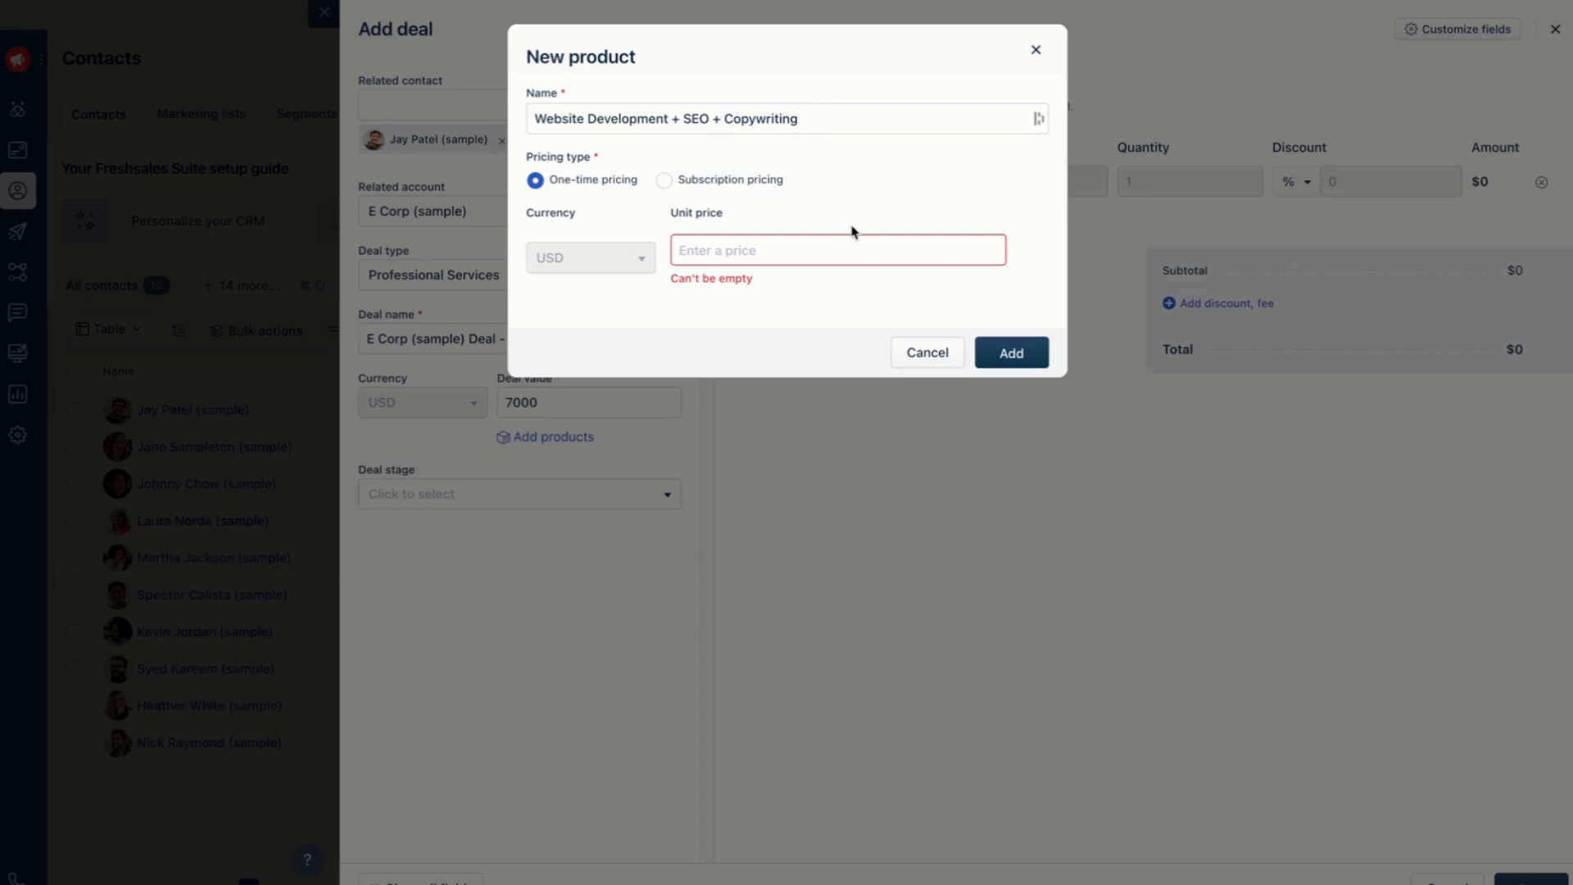
Step: Set the new product's unit price to 7000 USD and add it to the deal
{"action": "left_click", "coordinate": [817, 254]}
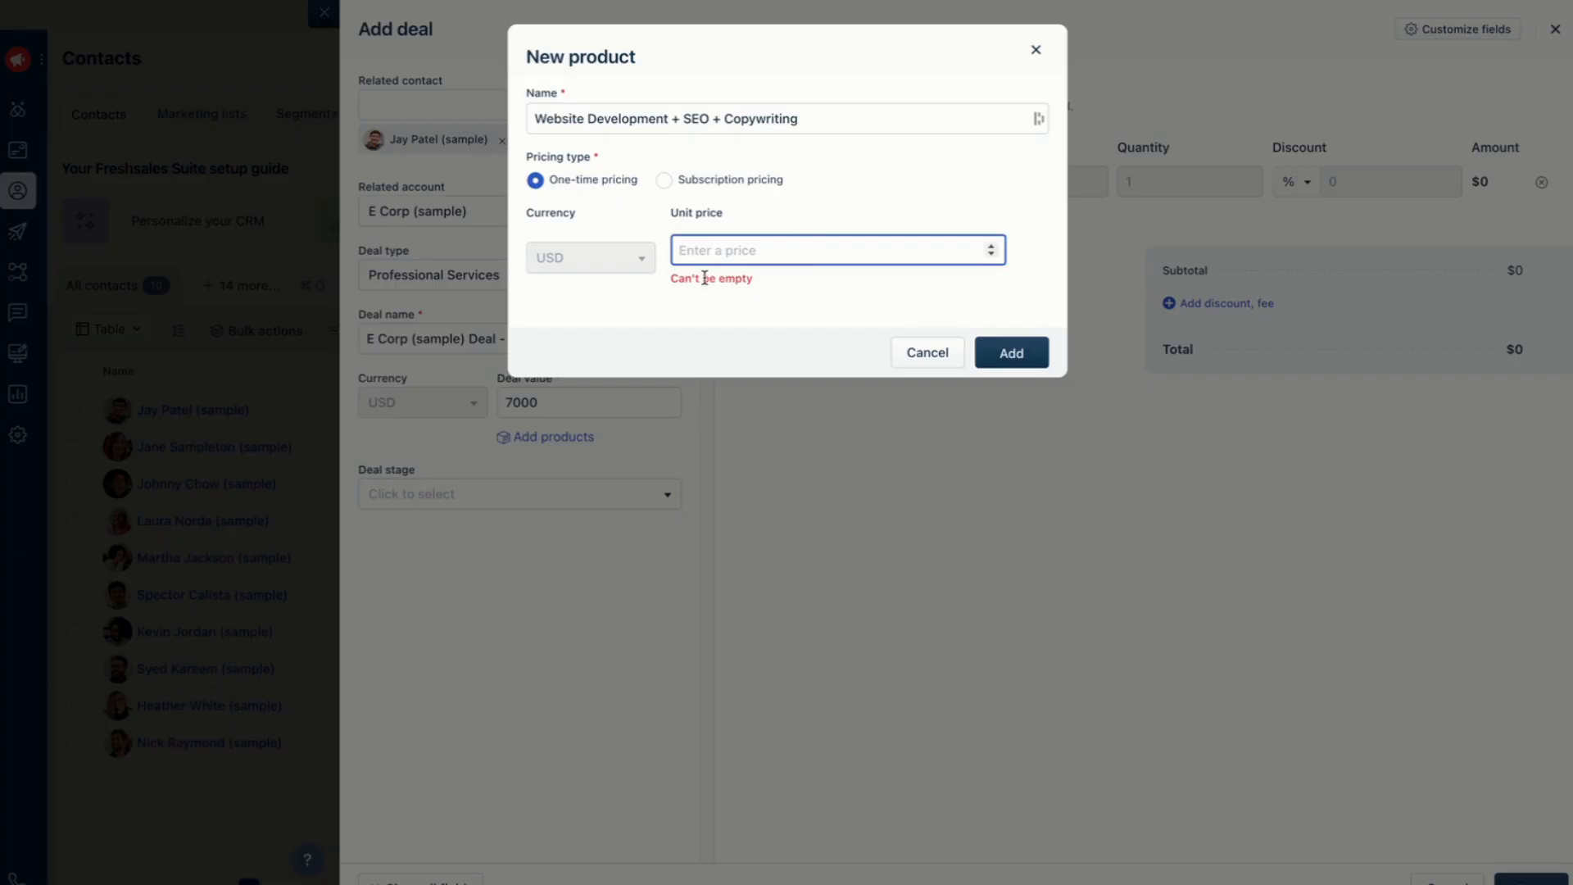
{"action": "type", "text": "5"}
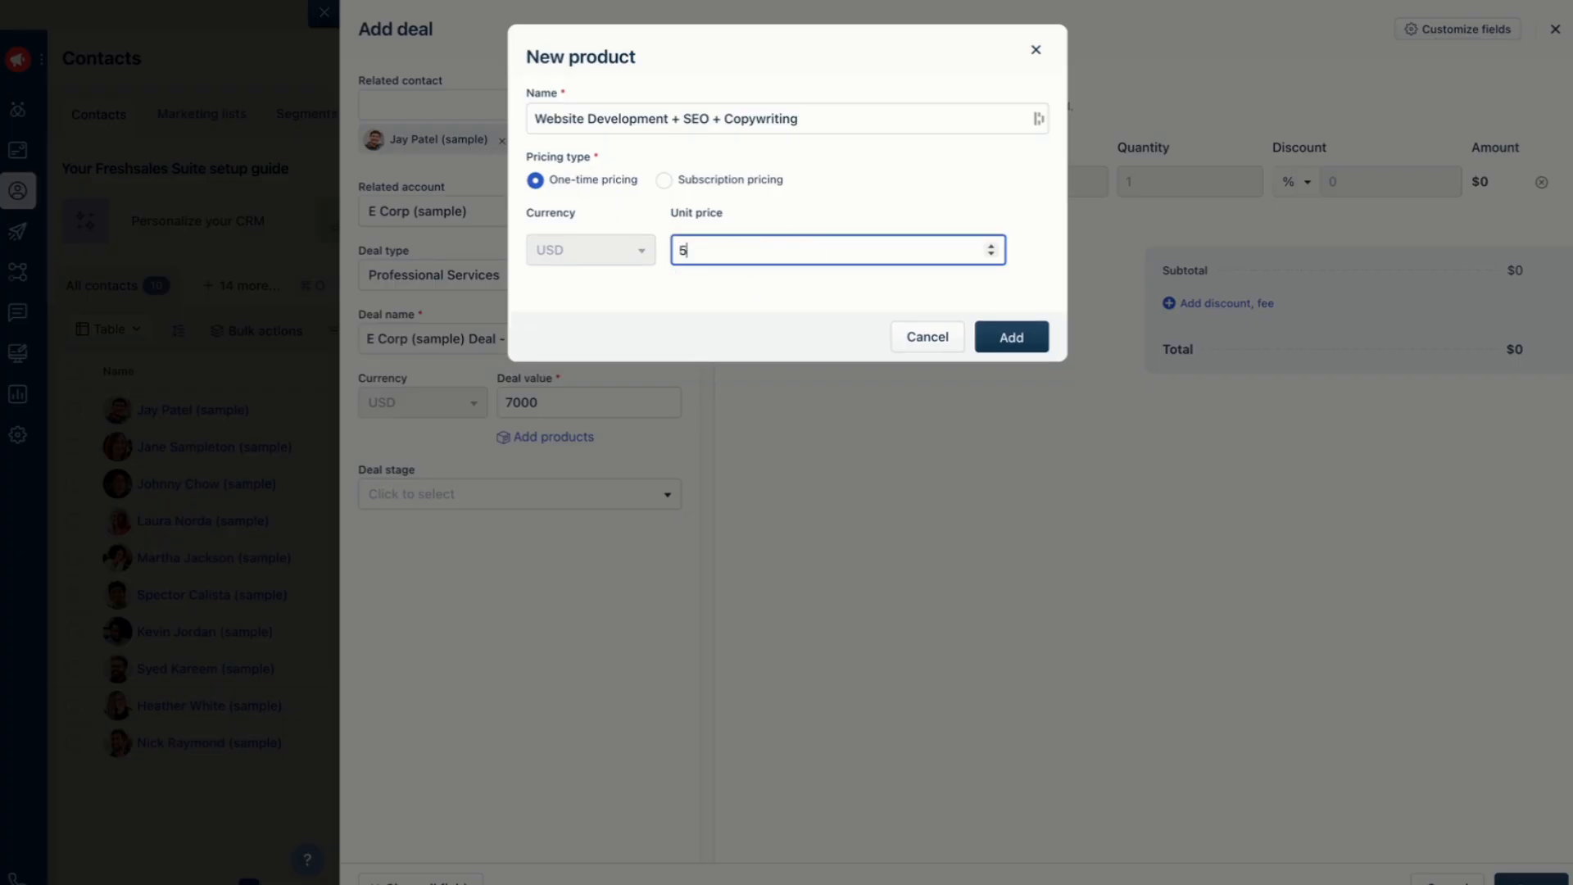
{"action": "key", "text": "BackSpace"}
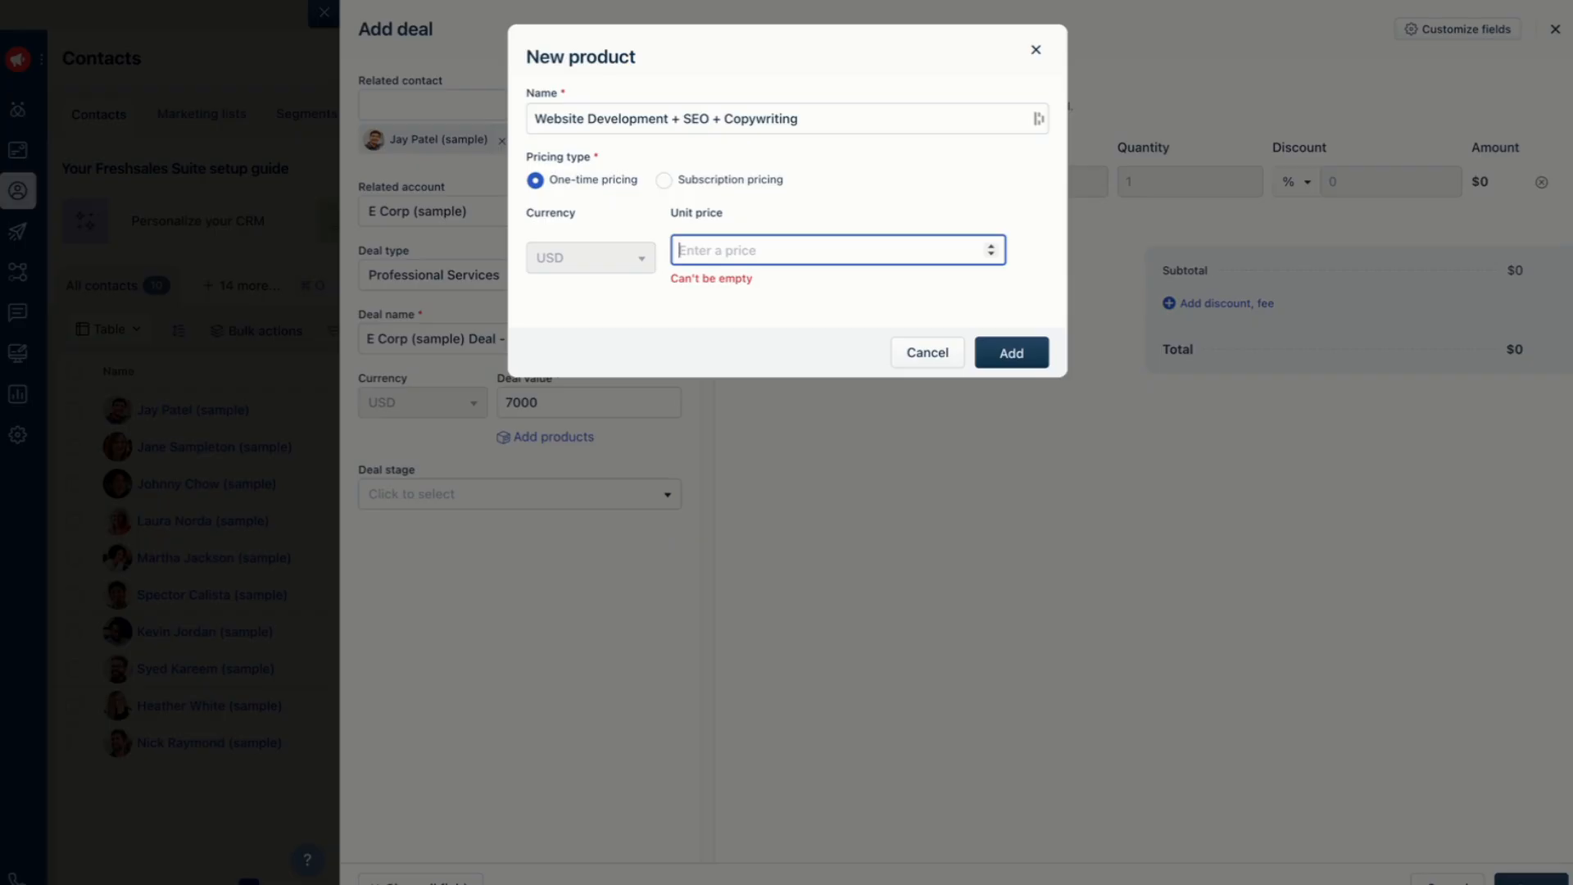
{"action": "type", "text": "700"}
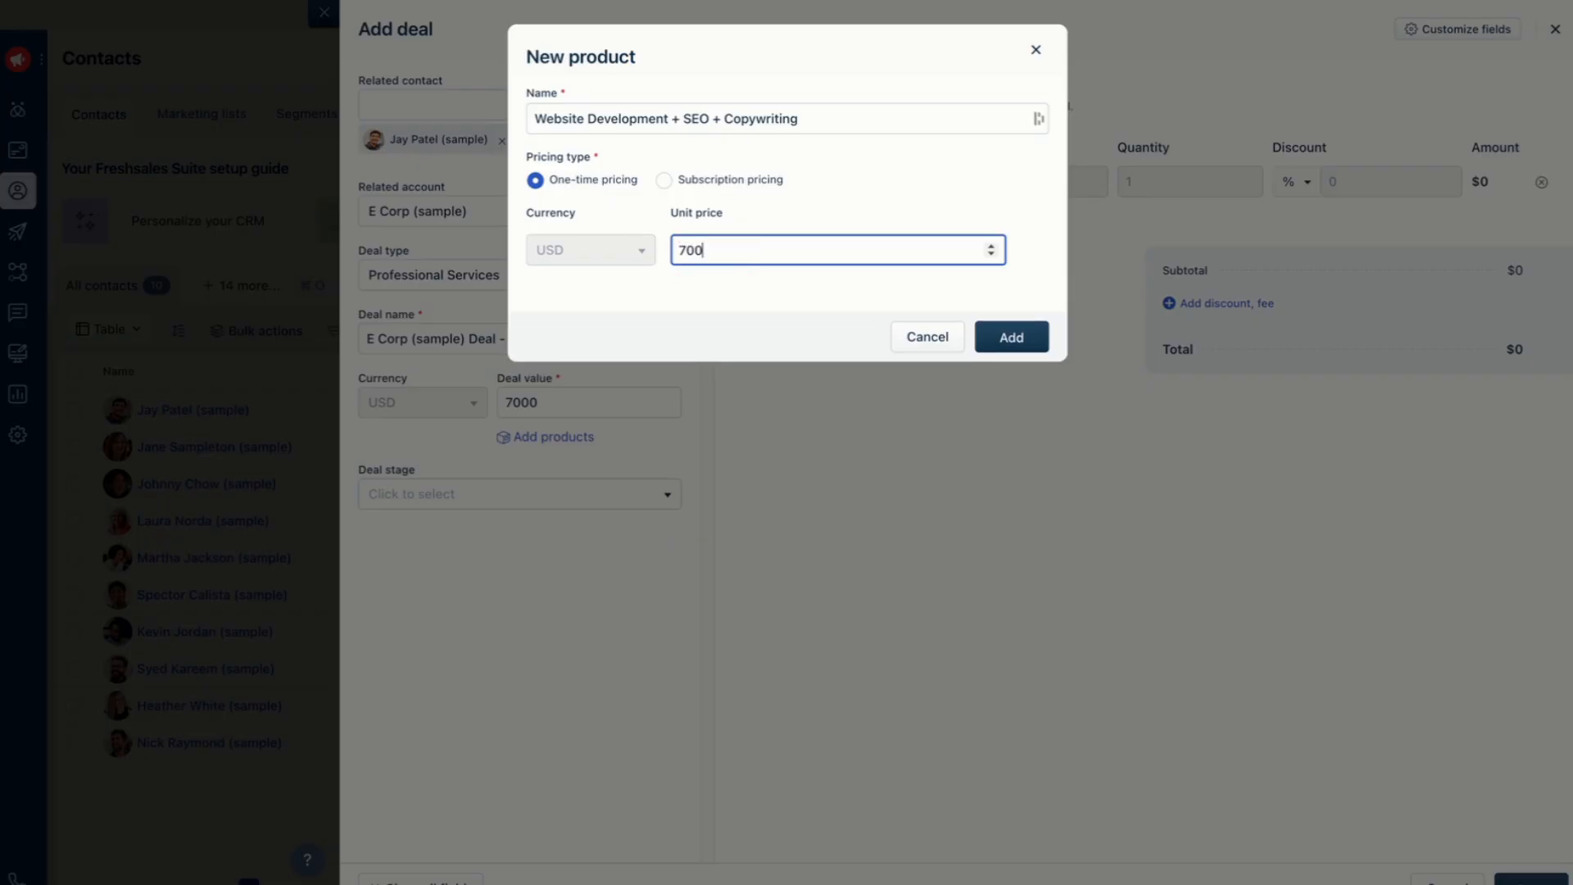
{"action": "type", "text": "0"}
{"action": "left_click", "coordinate": [1012, 340]}
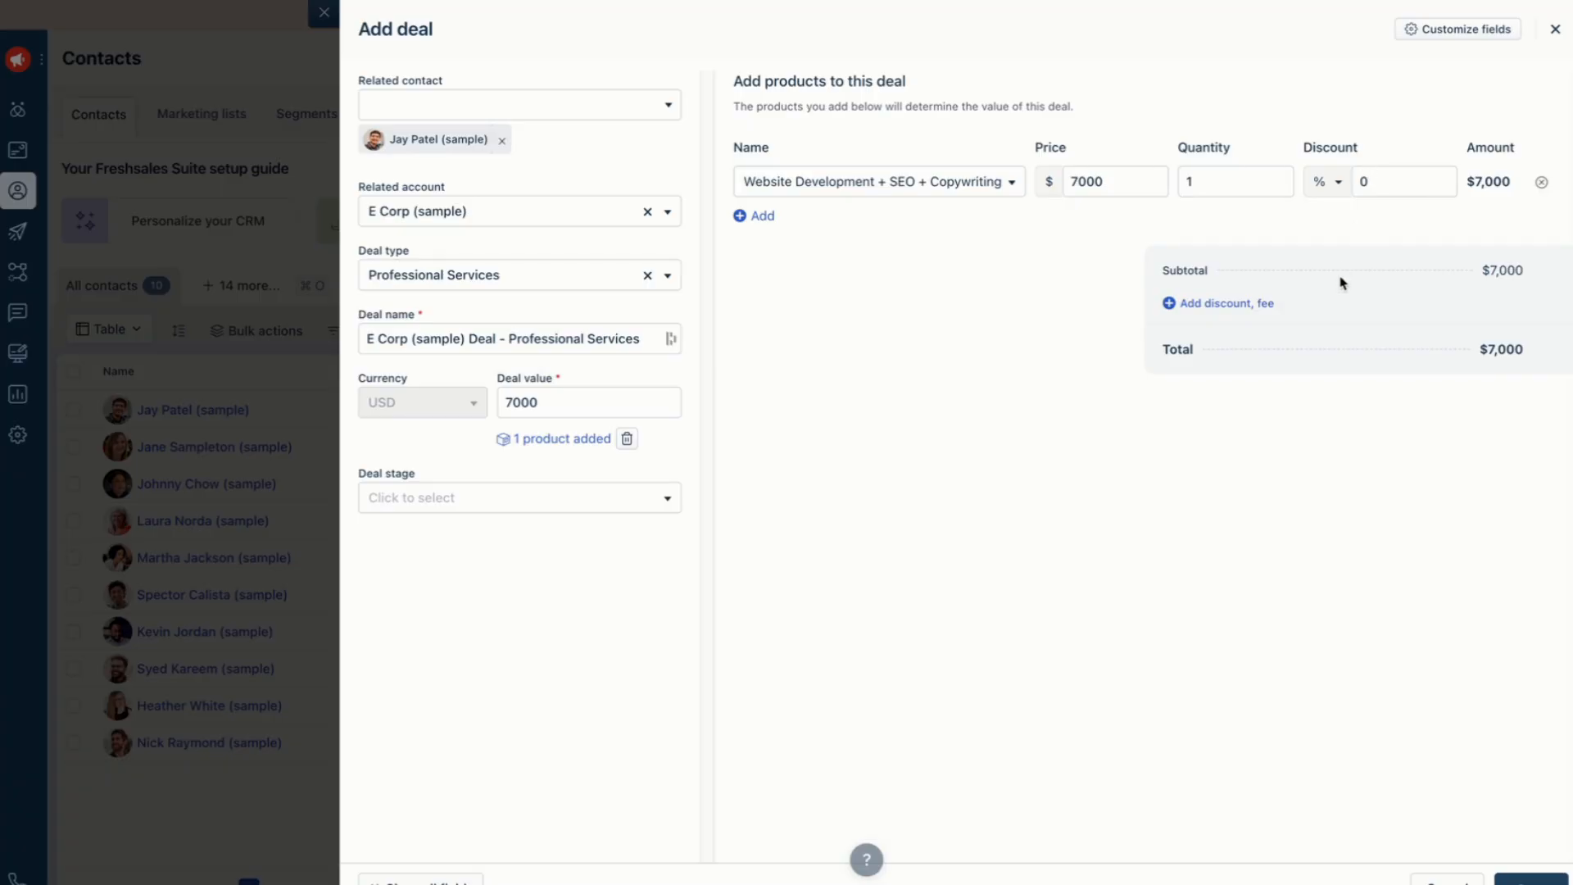
Step: Apply a 15% discount to the Website Development + SEO + Copywriting product and check the deal total
{"action": "left_click", "coordinate": [1390, 190]}
{"action": "double_click", "coordinate": [1390, 190]}
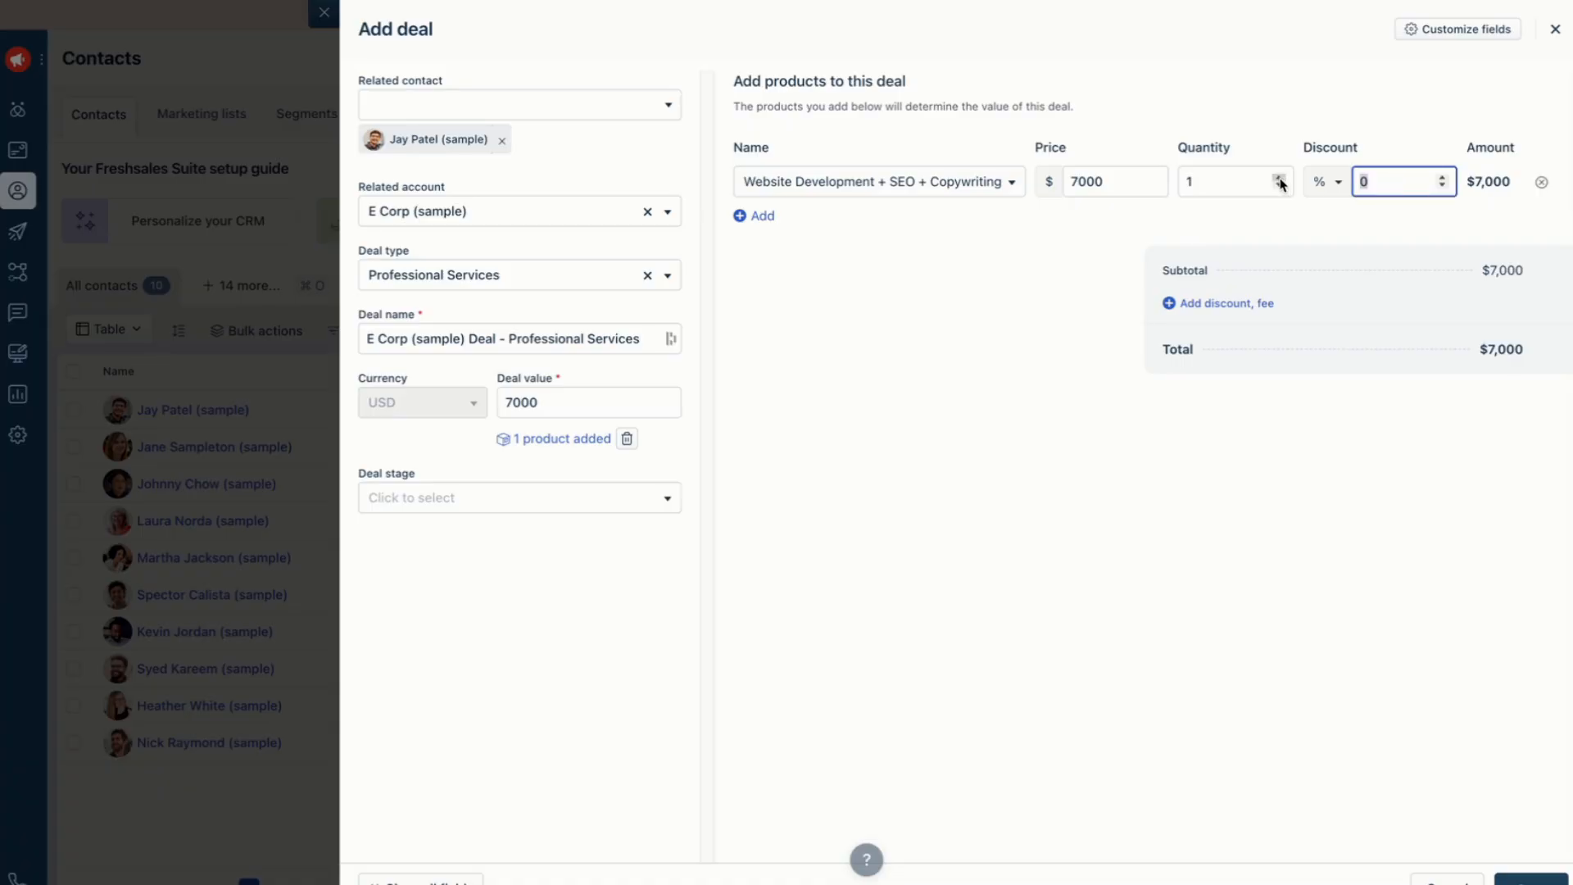
{"action": "type", "text": "1"}
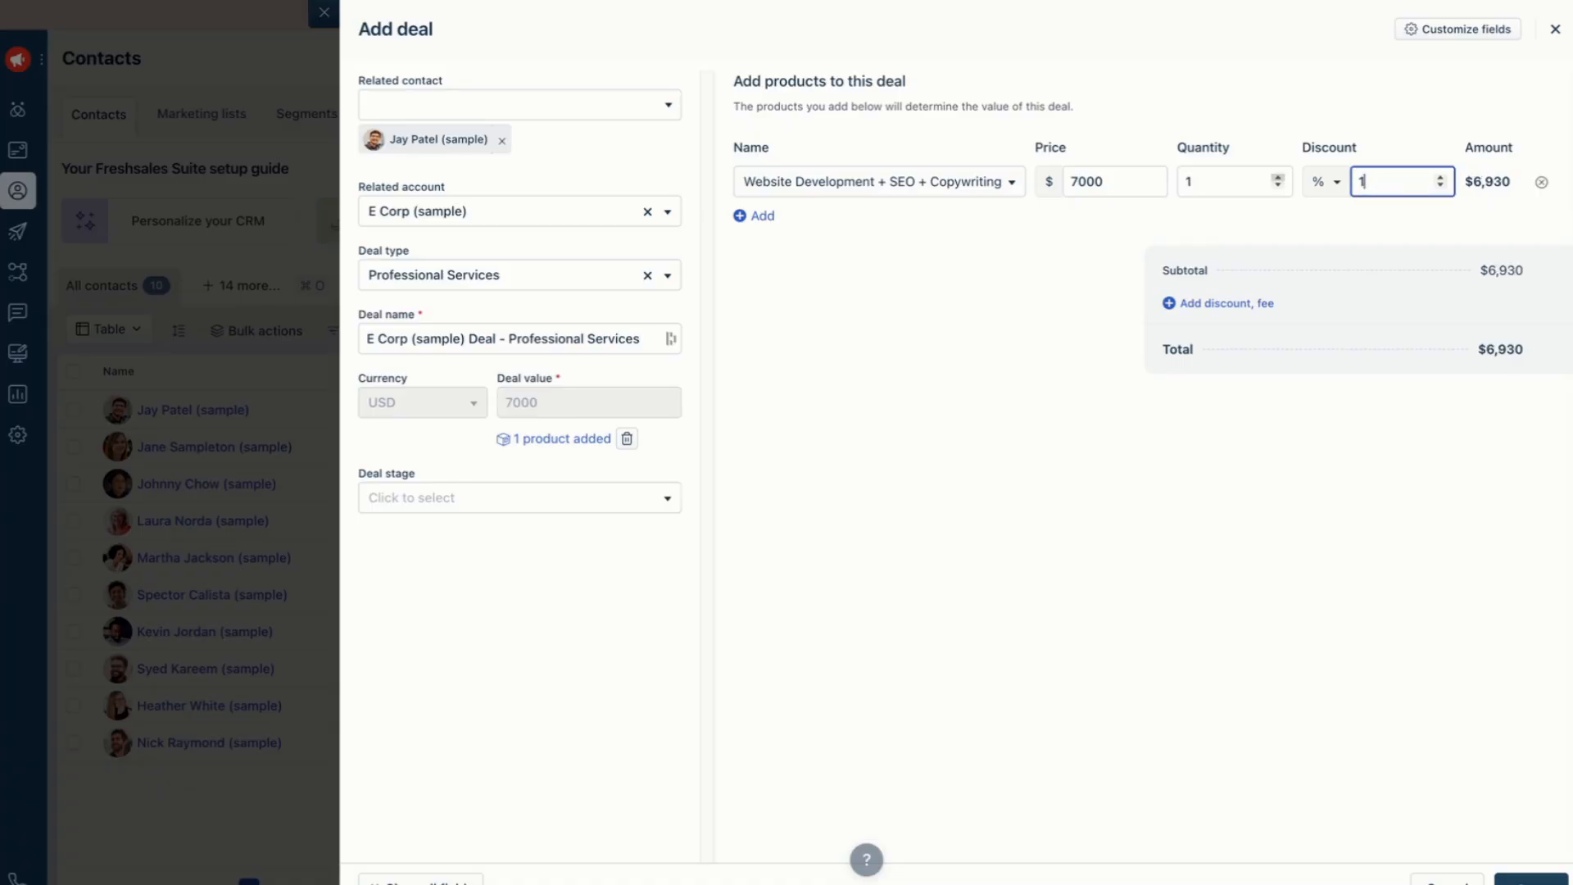
{"action": "type", "text": "5"}
{"action": "left_click", "coordinate": [1249, 446]}
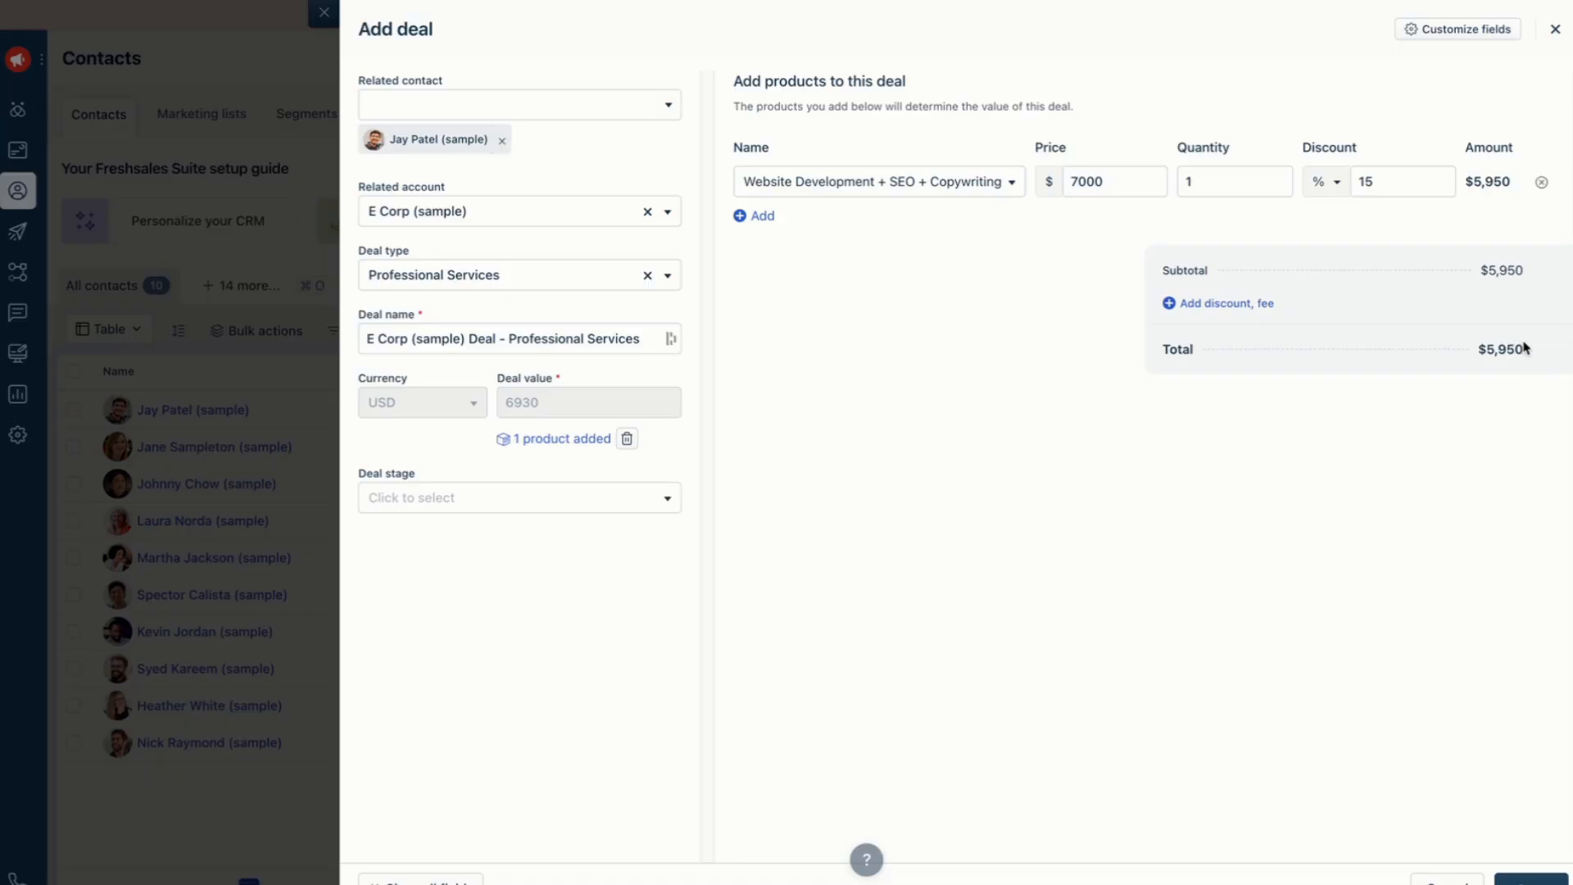
{"action": "left_click_drag", "start_coordinate": [1525, 349], "coordinate": [1481, 349]}
{"action": "left_click", "coordinate": [568, 382]}
Step: Reset the discount on the deal's product to 0%
{"action": "left_click", "coordinate": [1389, 181]}
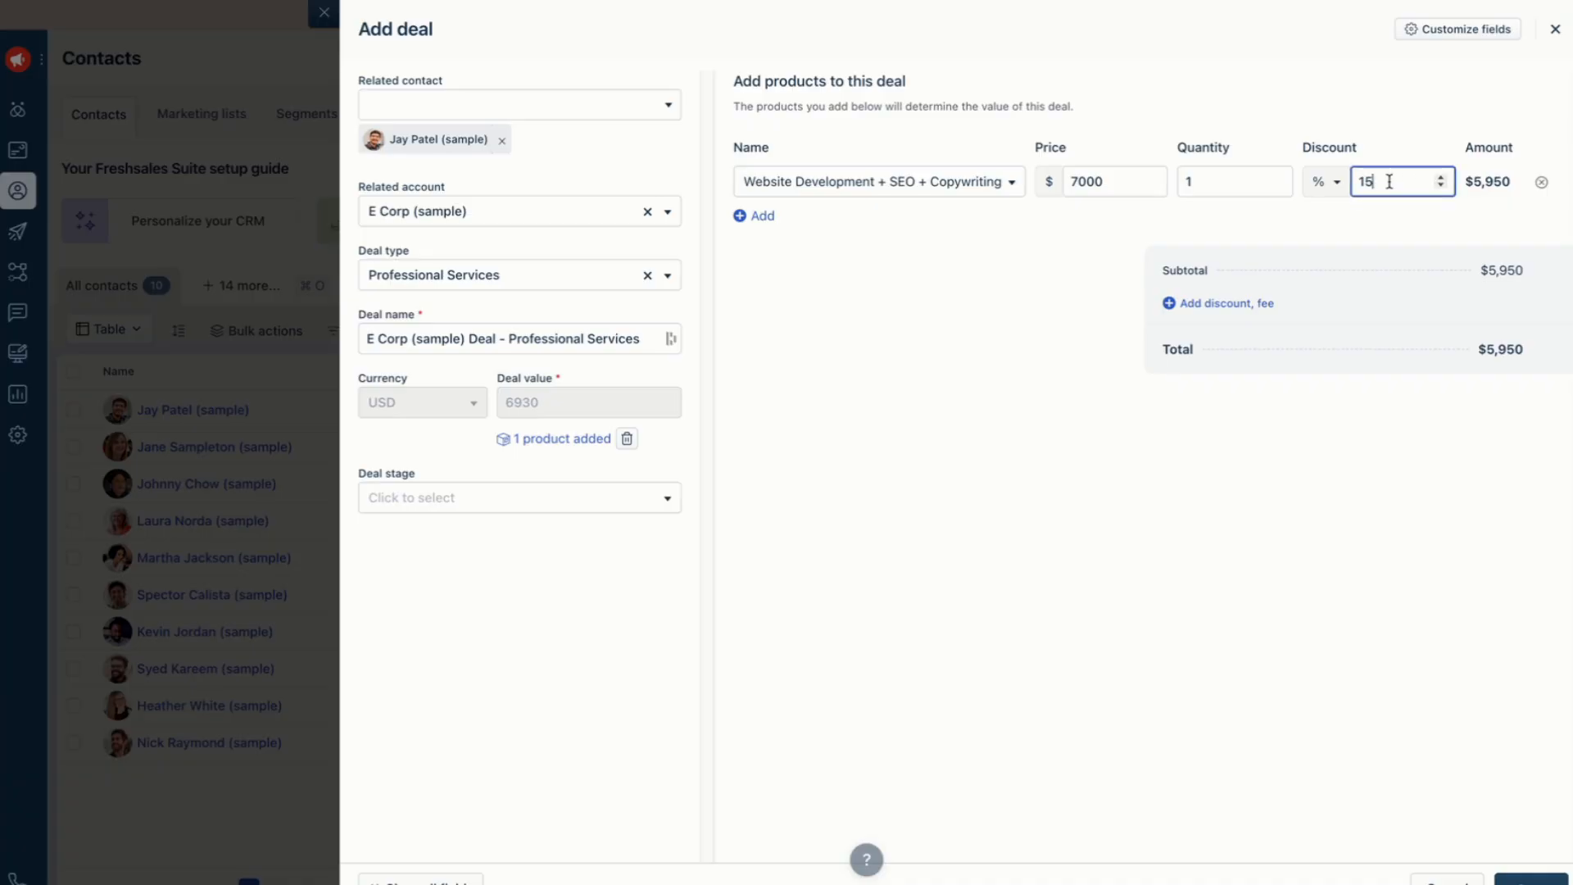
{"action": "left_click_drag", "start_coordinate": [1389, 181], "coordinate": [1344, 186]}
{"action": "key", "text": "BackSpace"}
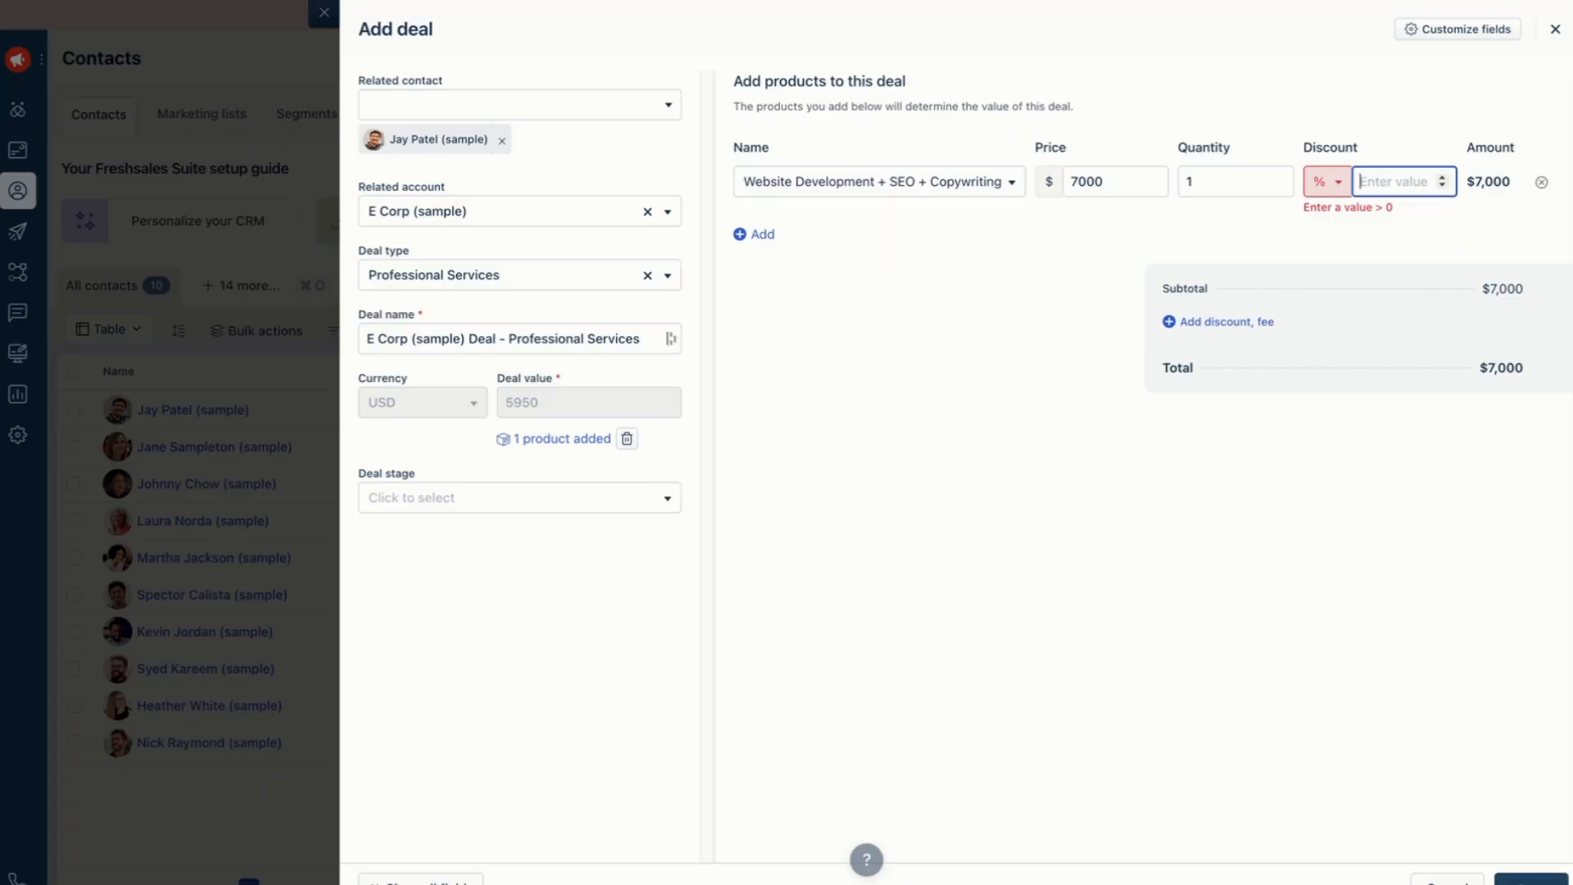
{"action": "type", "text": "0"}
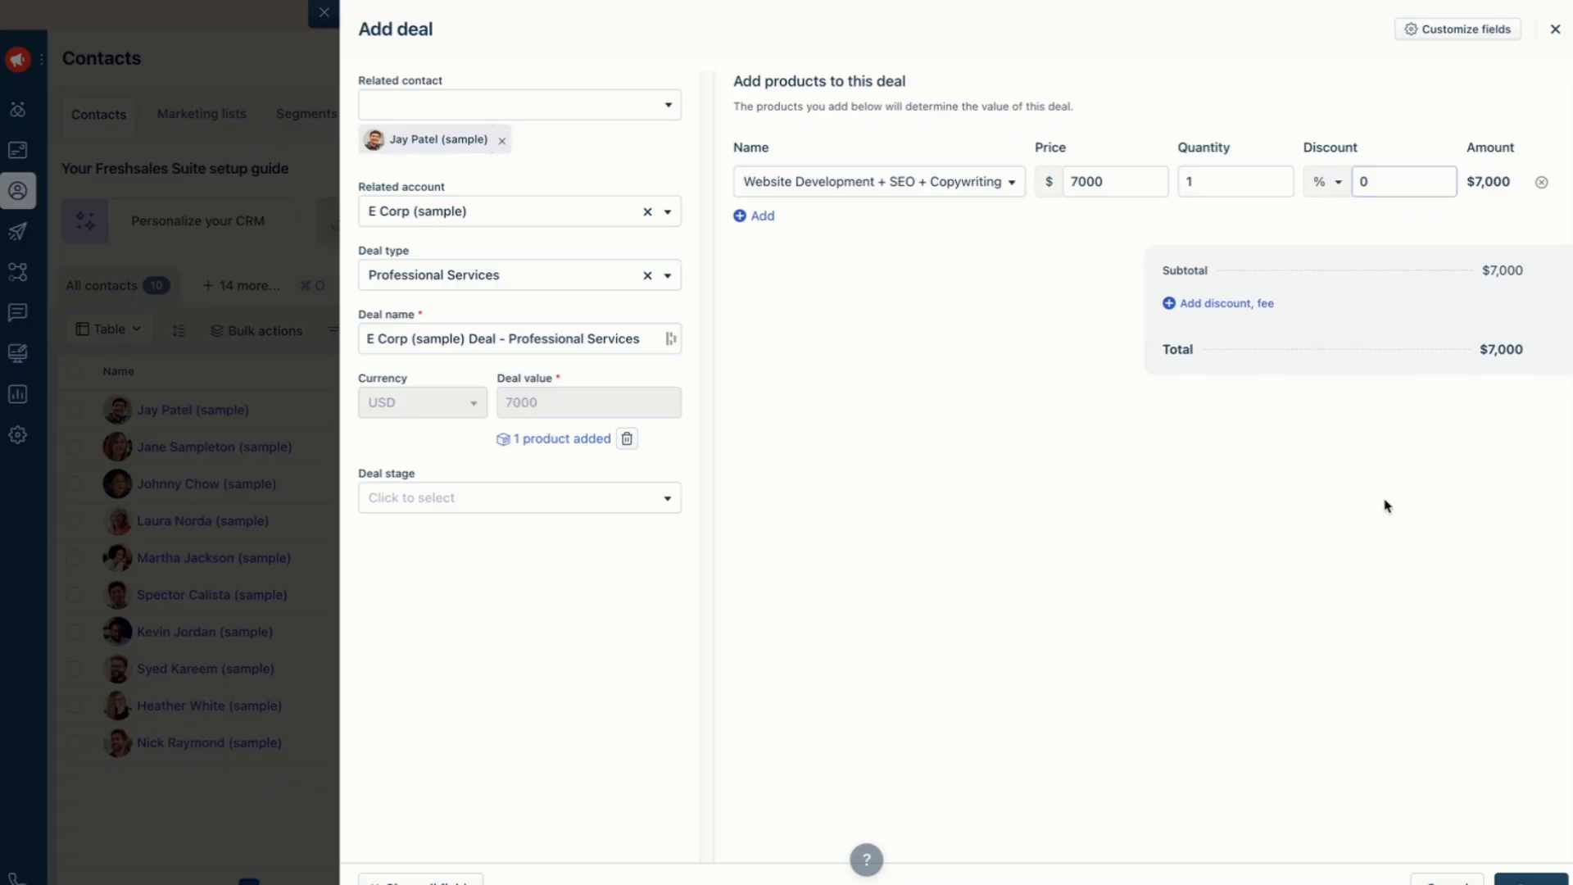
{"action": "left_click", "coordinate": [1388, 505]}
Step: Set the product's discount to 10% and save the deal
{"action": "left_click", "coordinate": [1402, 176]}
{"action": "key", "text": "BackSpace"}
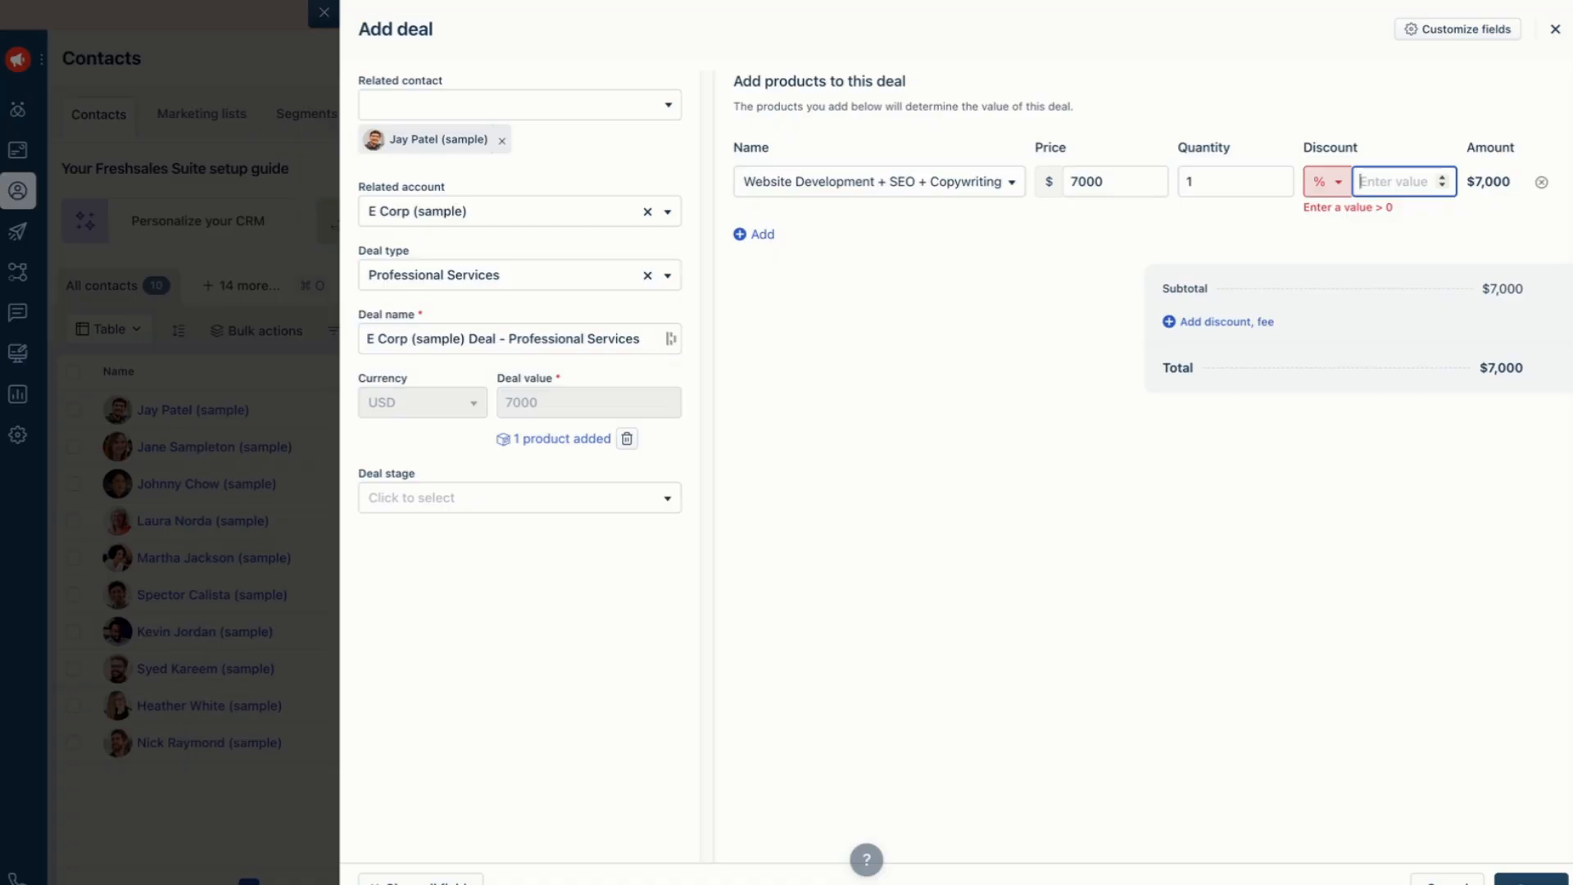
{"action": "type", "text": "10"}
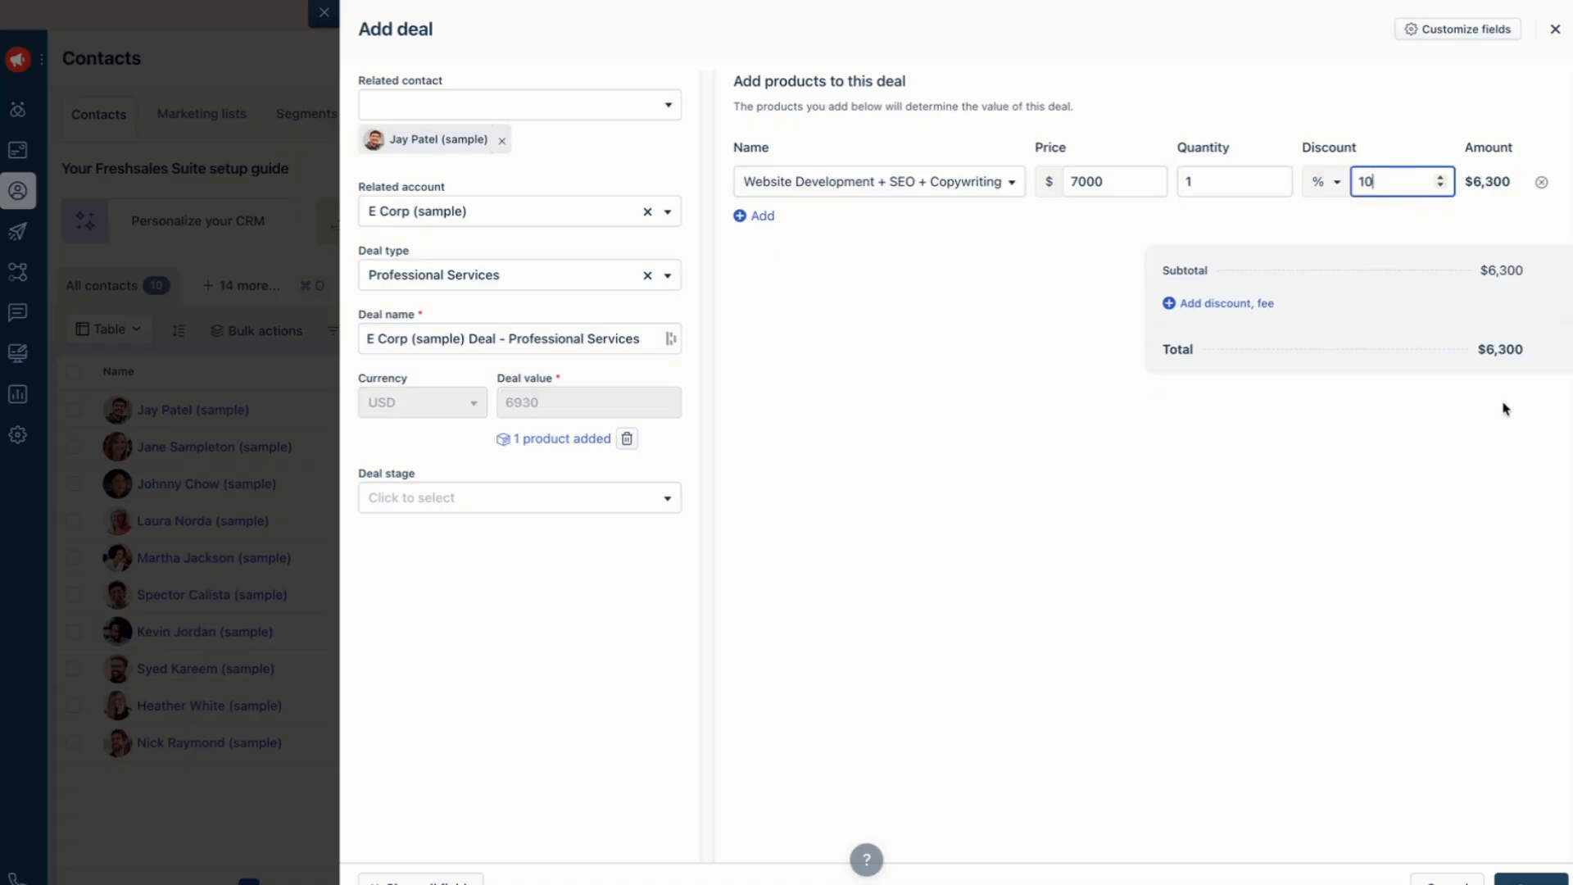
{"action": "left_click", "coordinate": [1501, 477]}
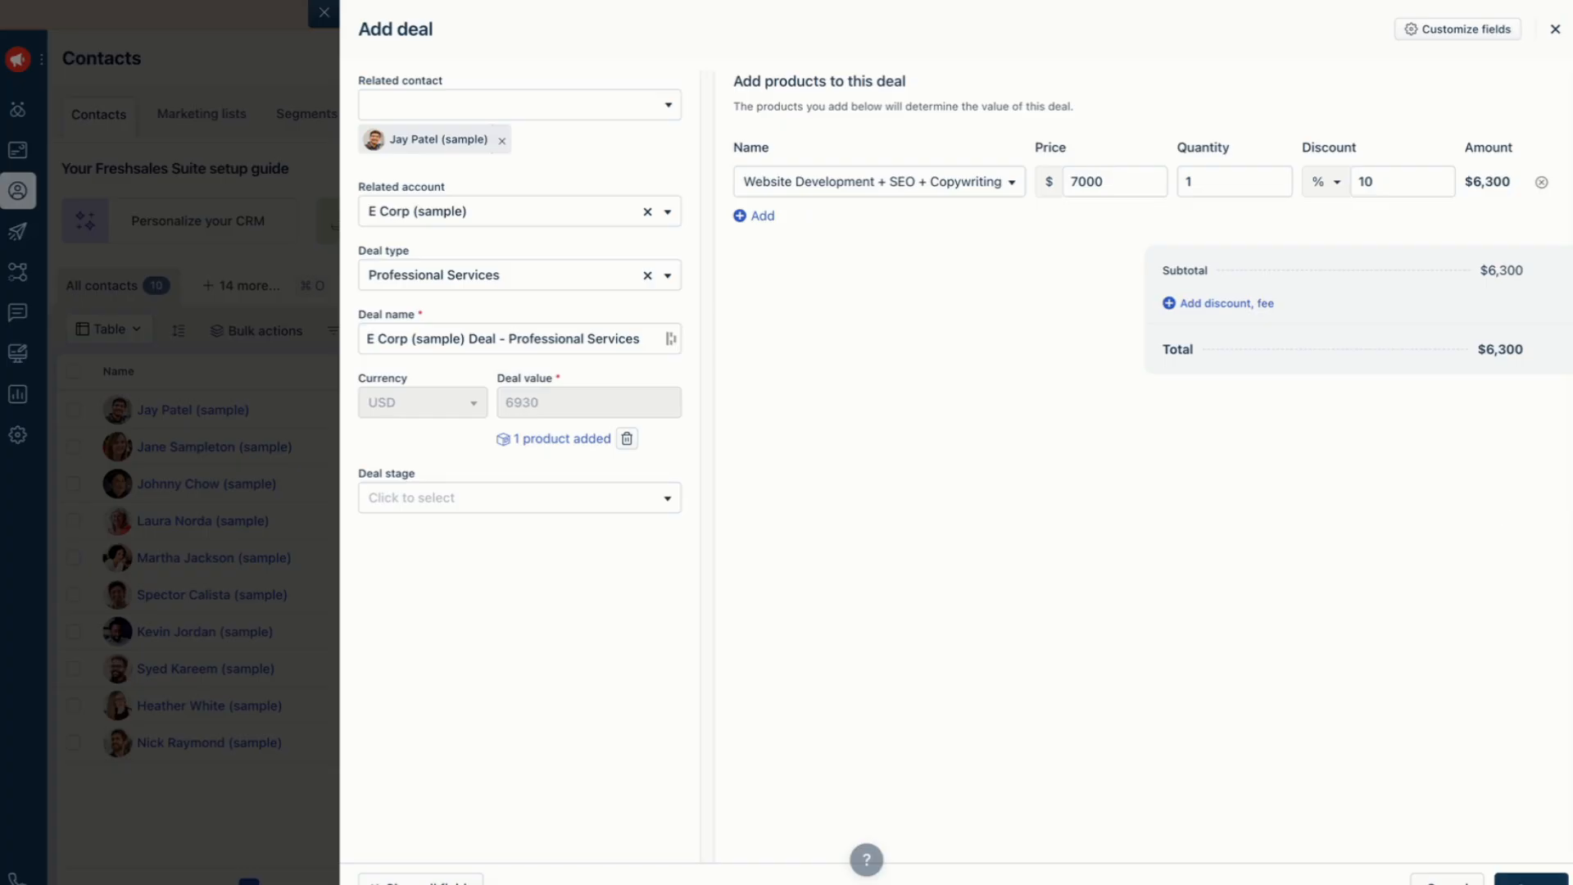
{"action": "left_click", "coordinate": [1531, 881]}
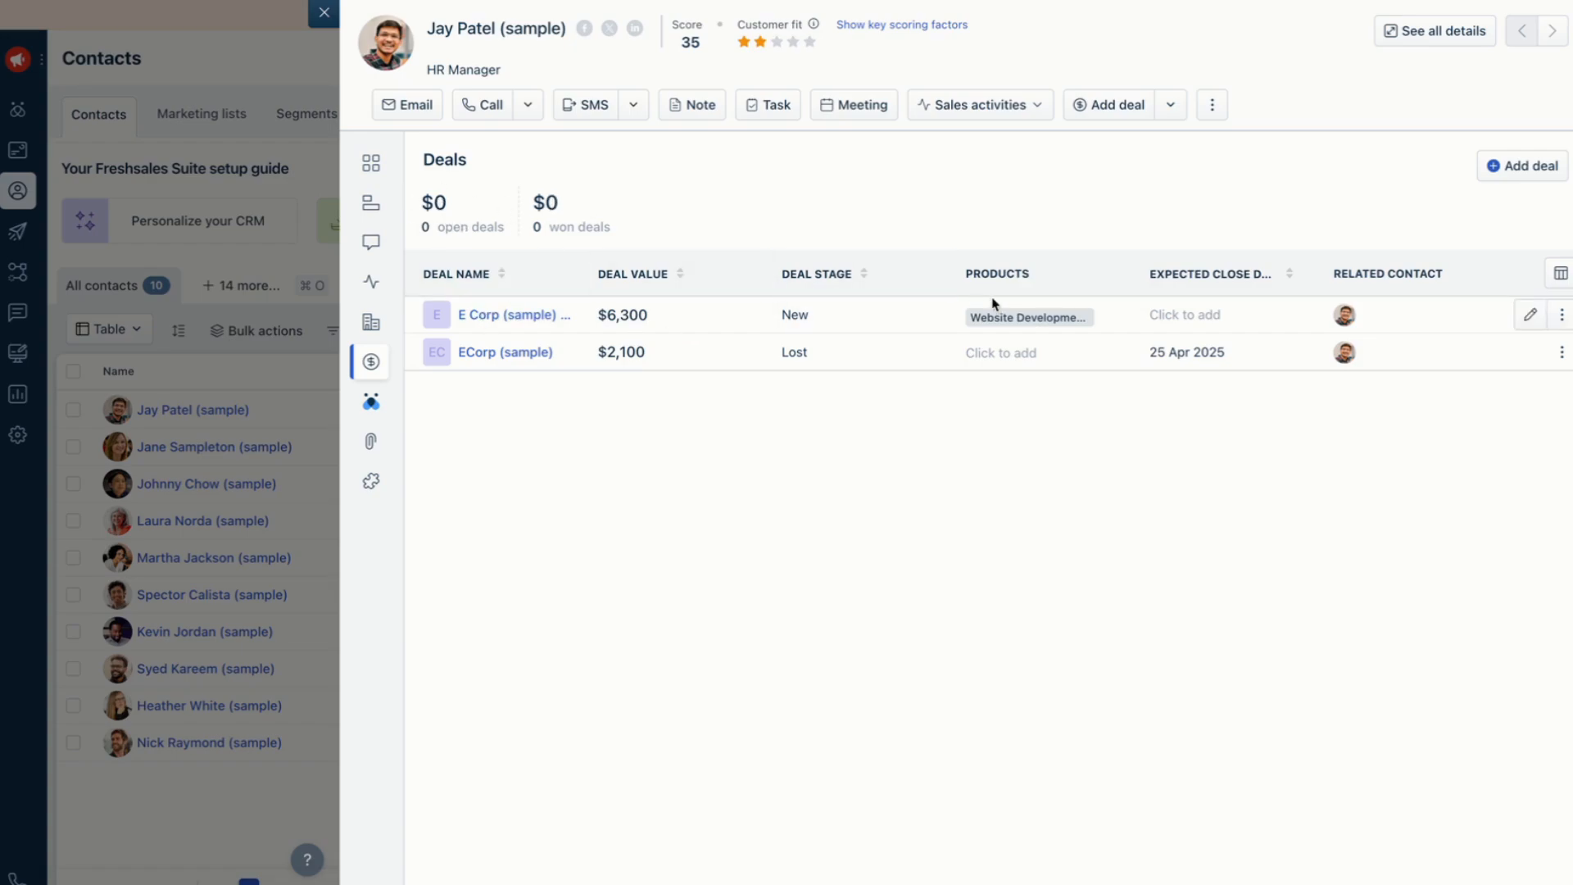
Step: Check the forecast category and expected close date options for the new E Corp (sample) deal without changing them
{"action": "left_click", "coordinate": [1207, 310]}
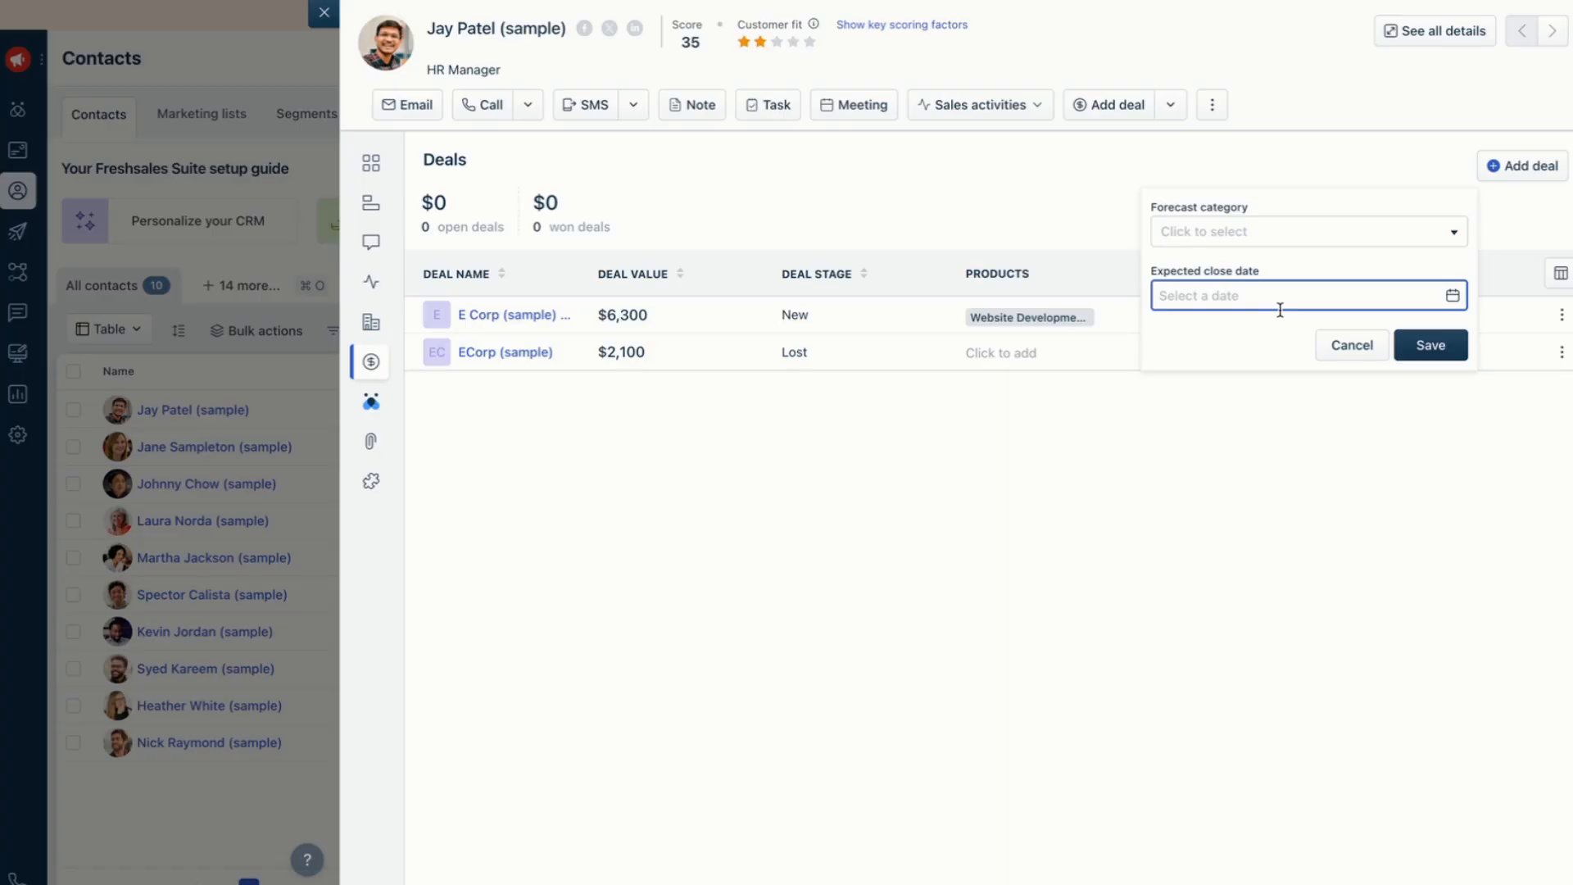
{"action": "left_click", "coordinate": [1229, 234]}
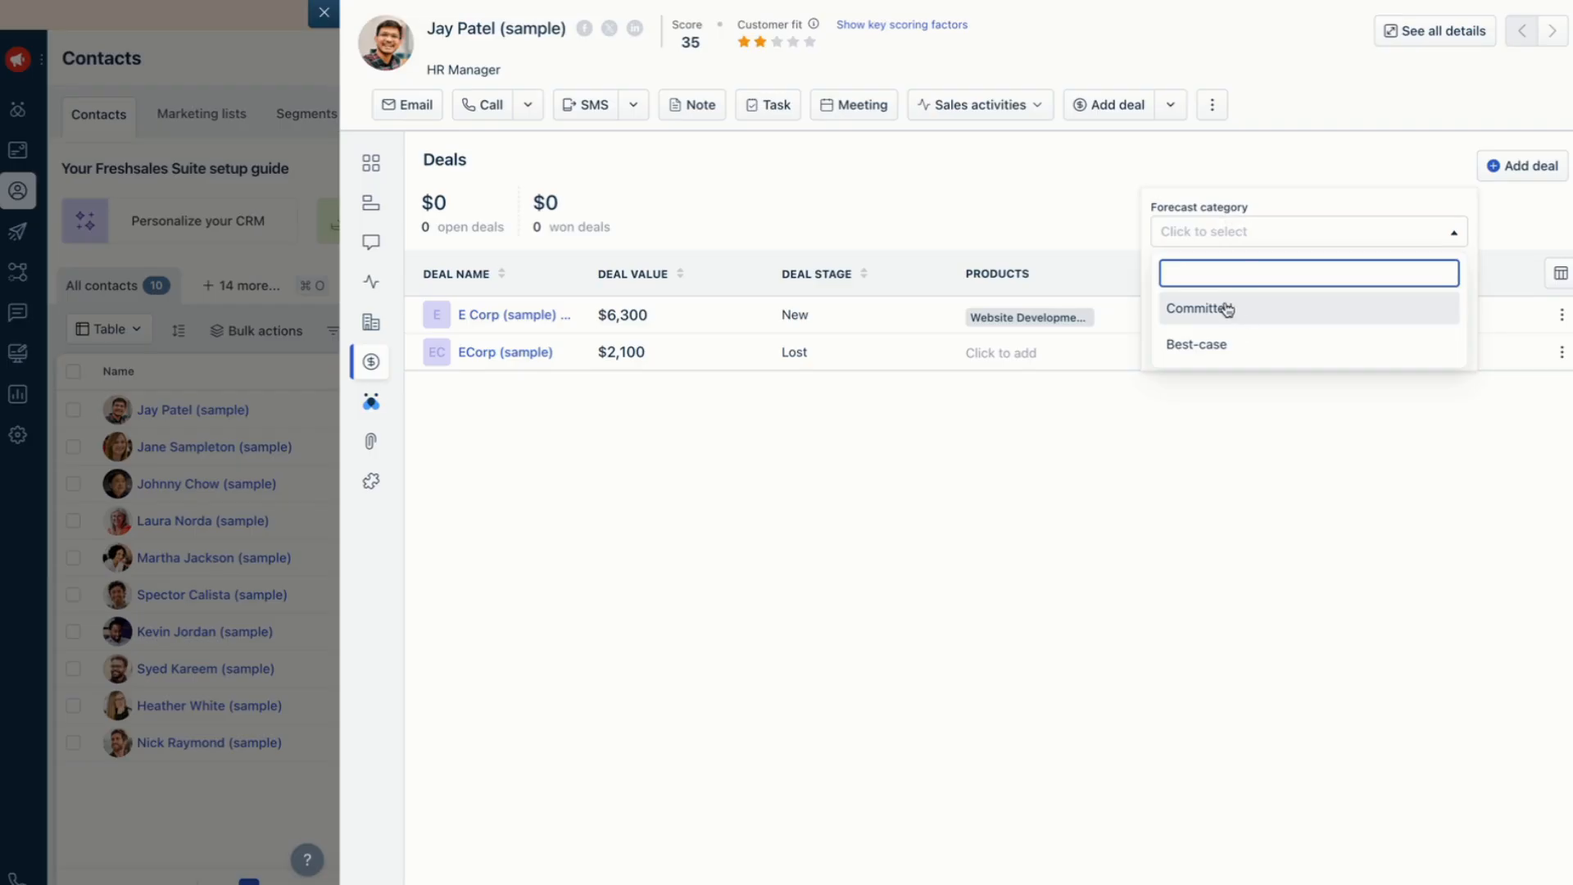
{"action": "left_click", "coordinate": [1229, 400]}
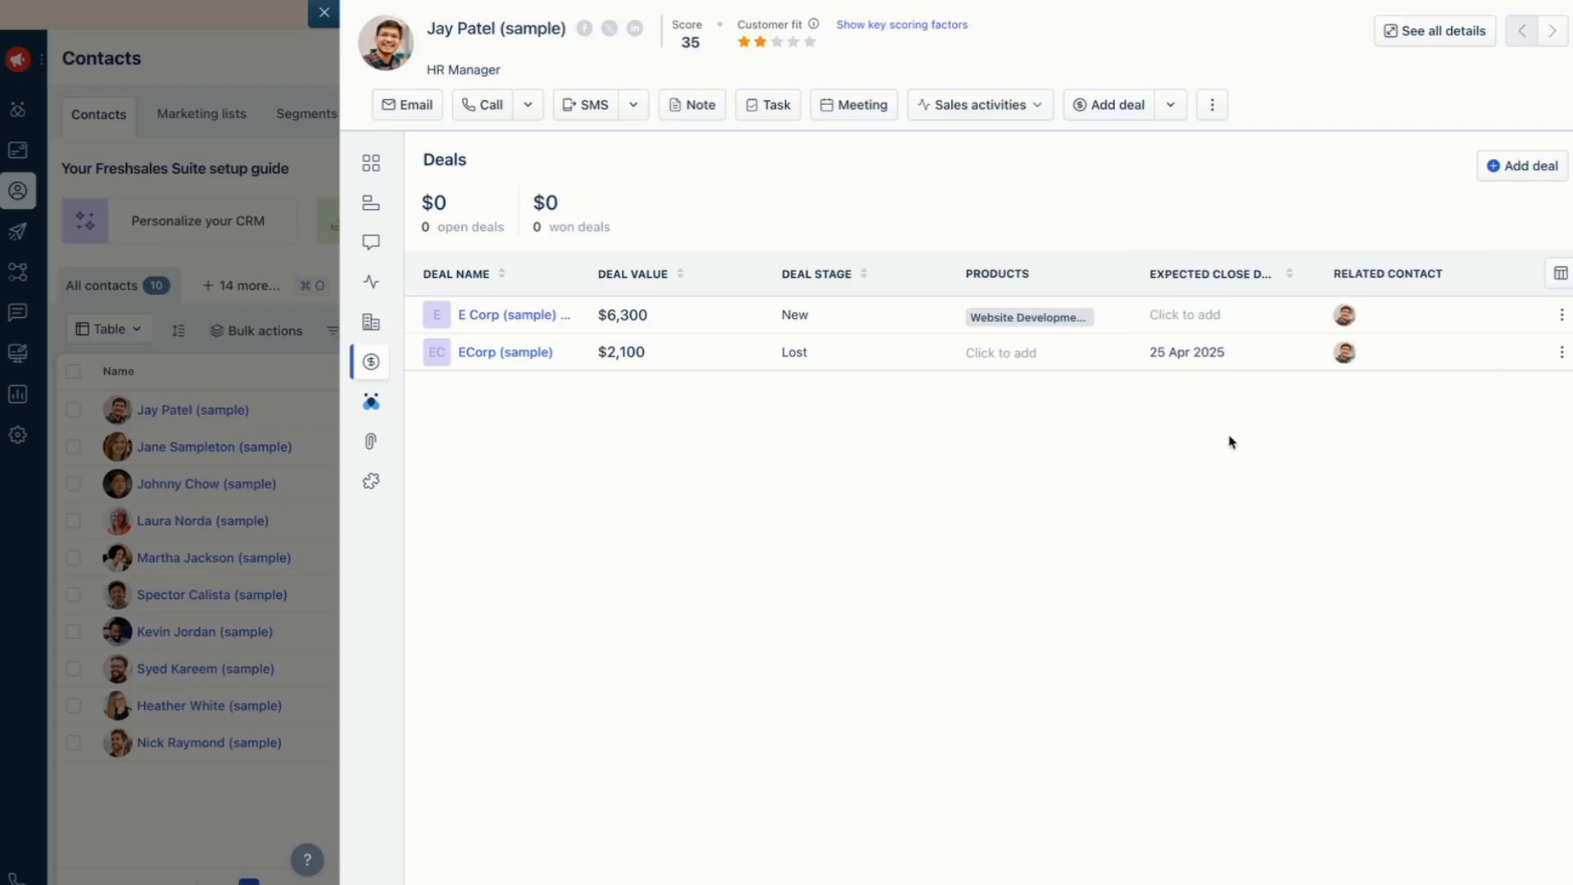
{"action": "left_click", "coordinate": [1189, 317]}
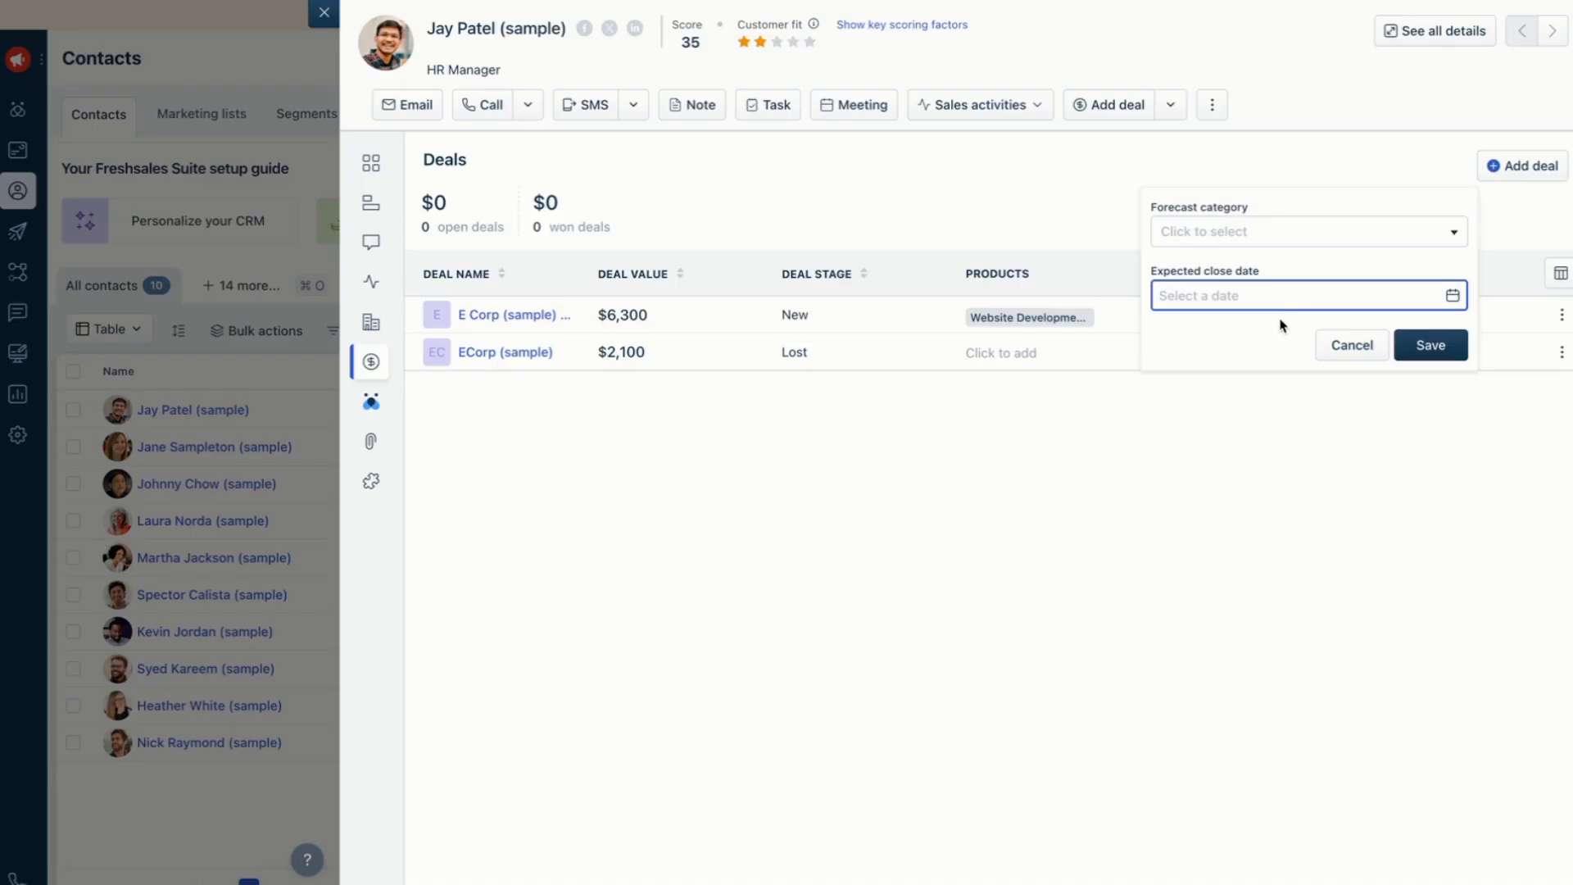
{"action": "left_click", "coordinate": [1092, 407]}
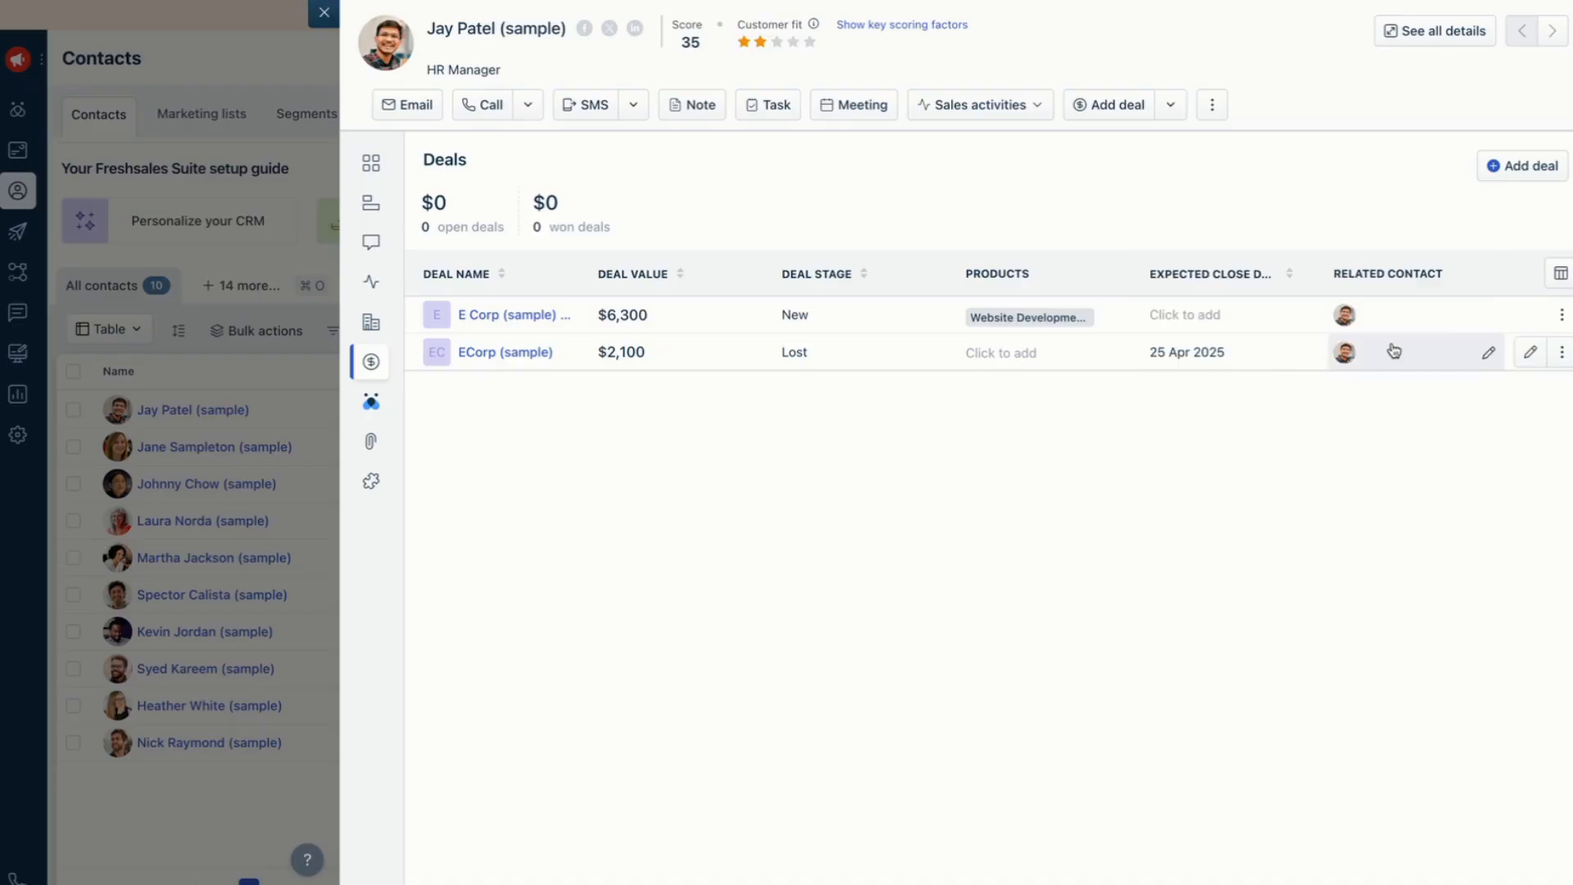
Step: Open the E Corp (sample) Professional Services deal and view the Won/Lost options of its pipeline
{"action": "left_click", "coordinate": [486, 316]}
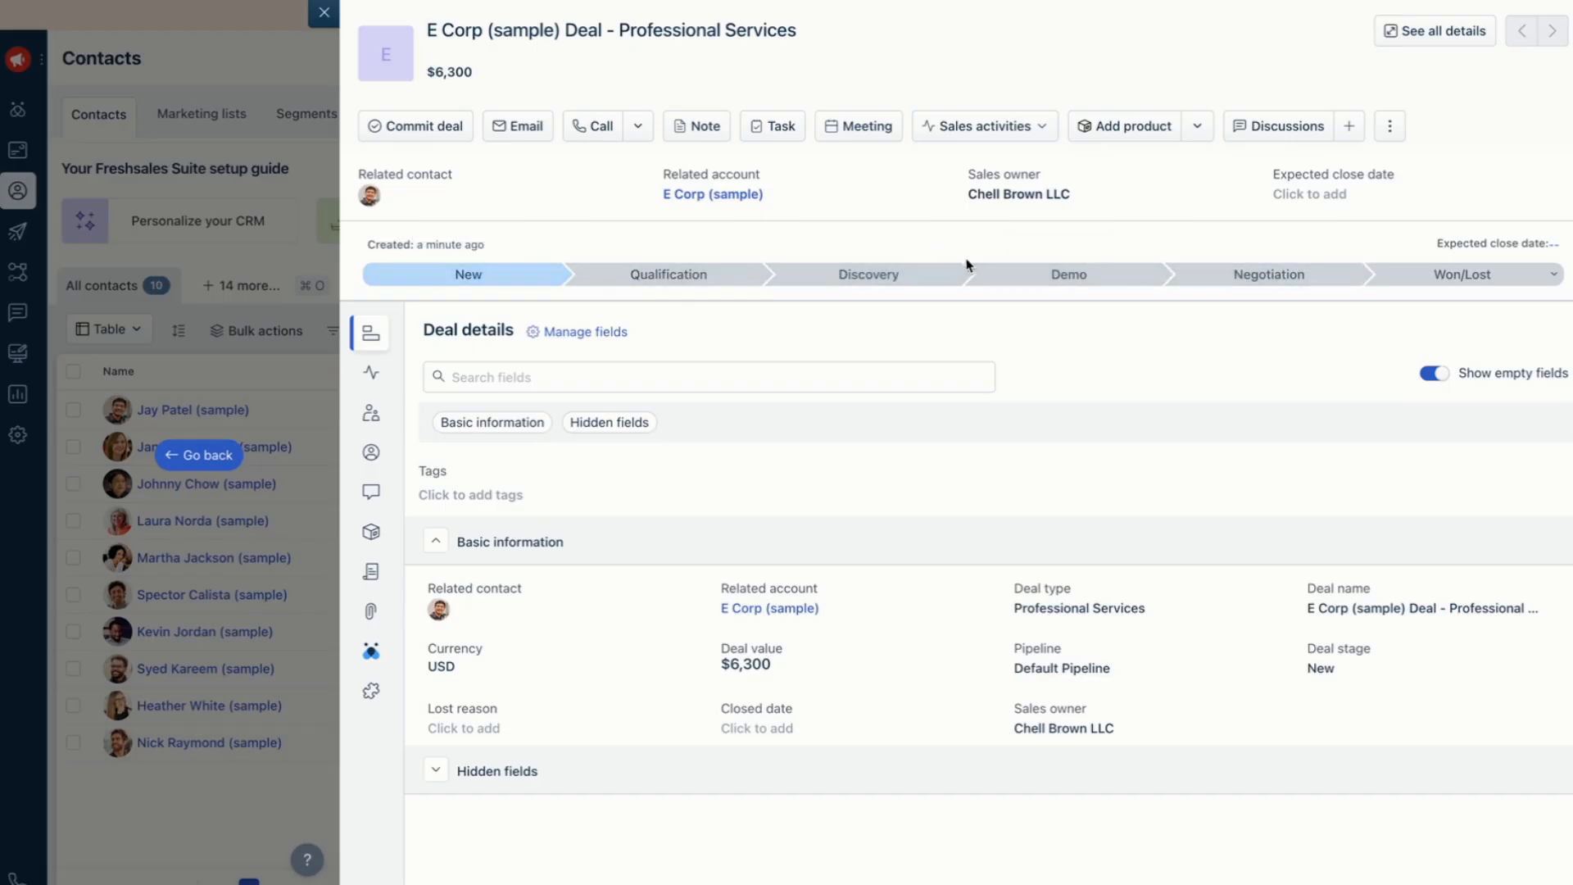
{"action": "left_click", "coordinate": [1561, 276]}
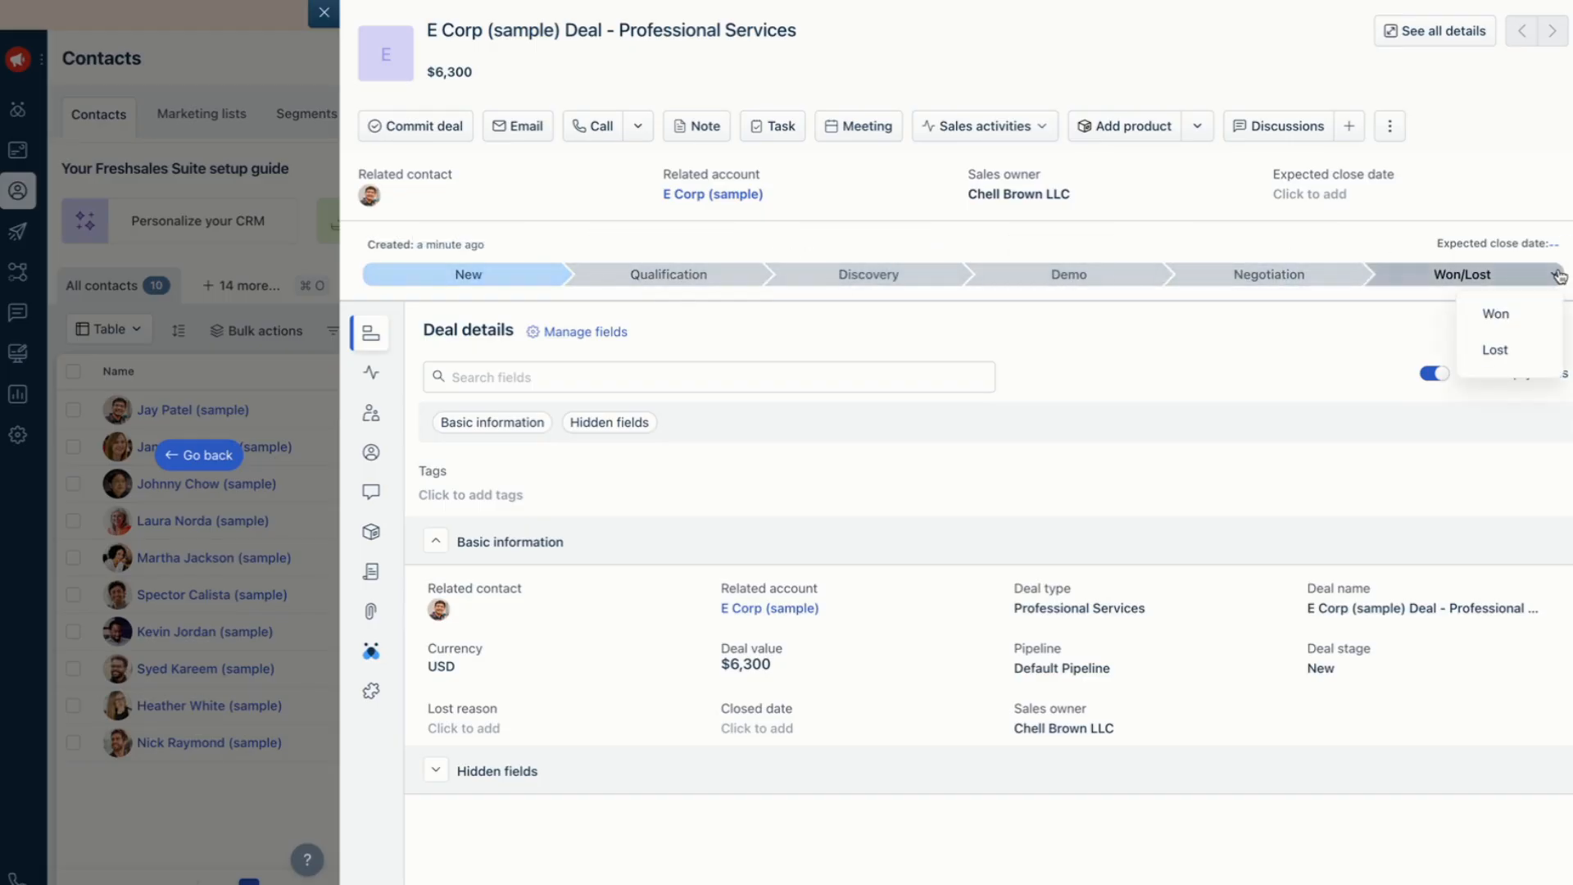
{"action": "left_click", "coordinate": [1560, 276]}
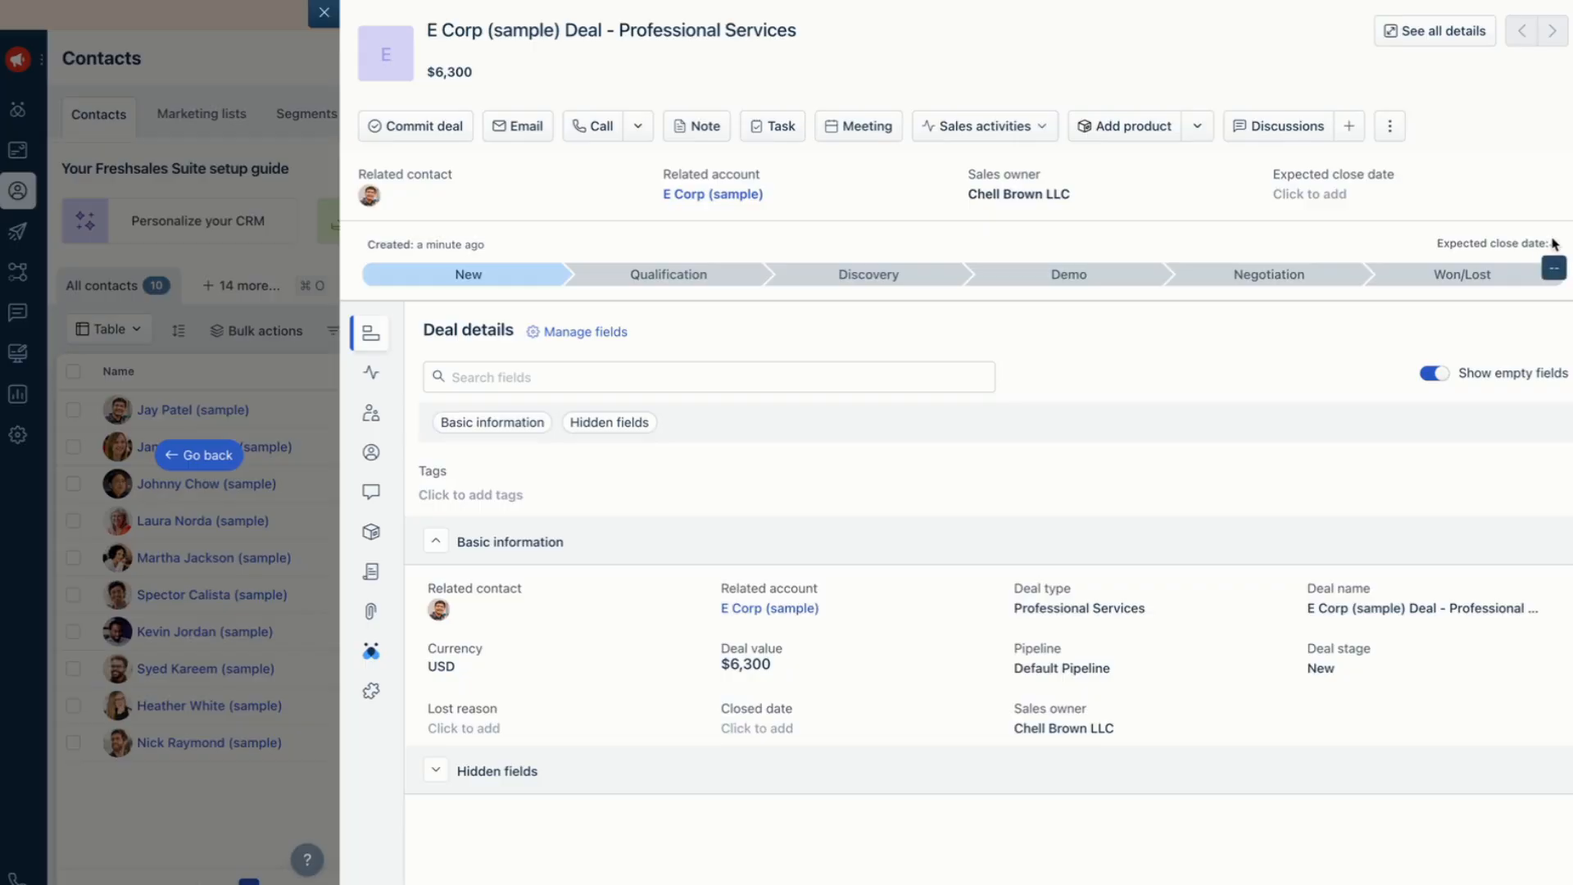
Step: Edit the E Corp (sample) Professional Services deal, set its deal stage to Qualification, and save it
{"action": "left_click", "coordinate": [1549, 244]}
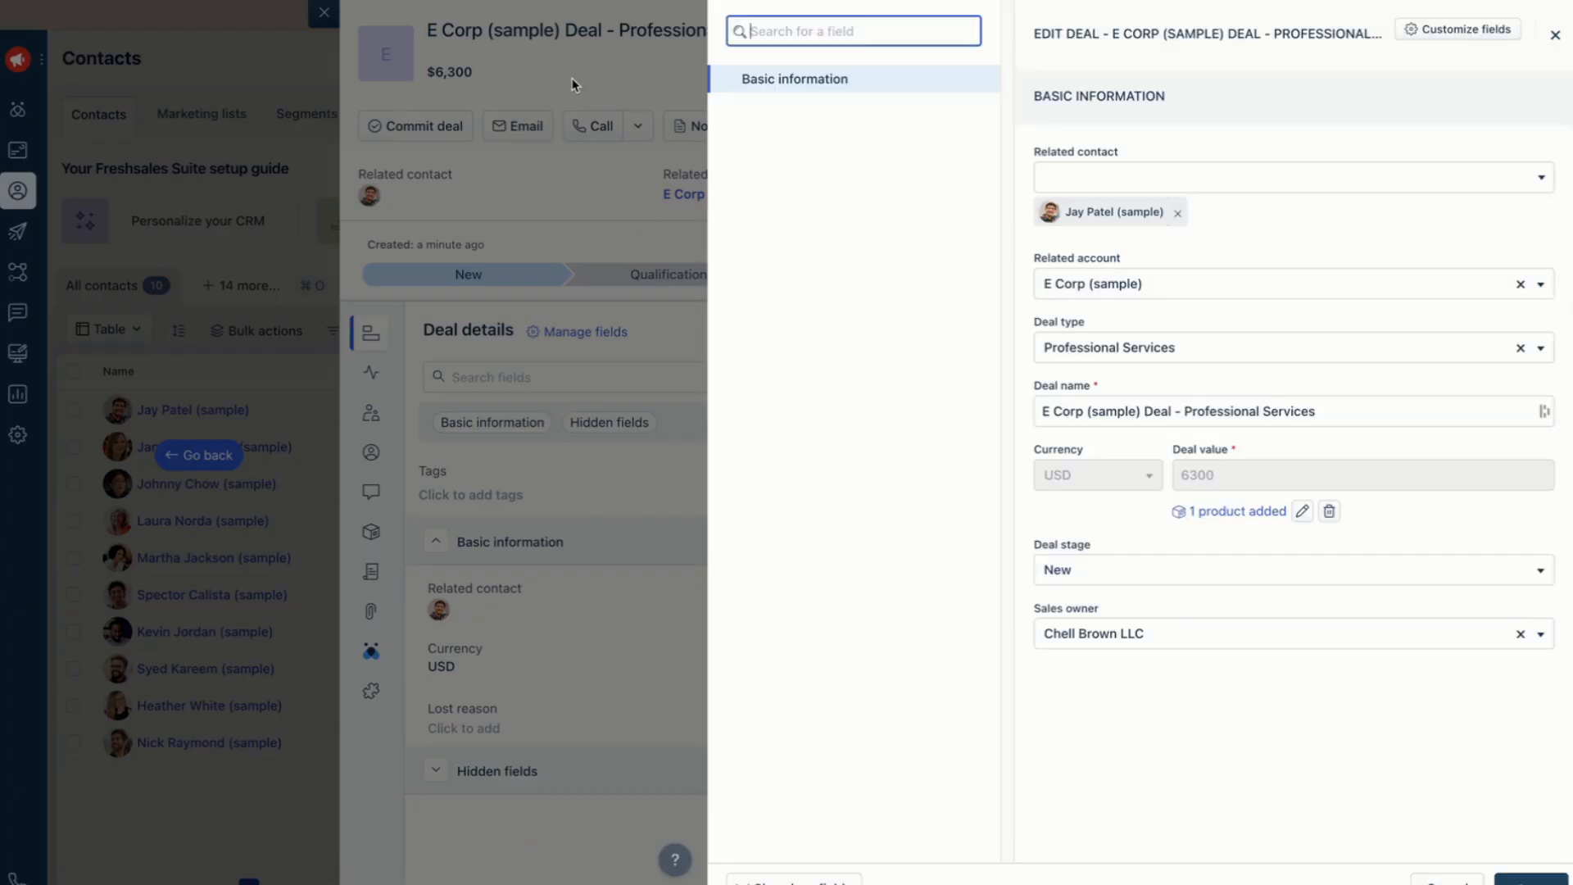
{"action": "left_click", "coordinate": [582, 173]}
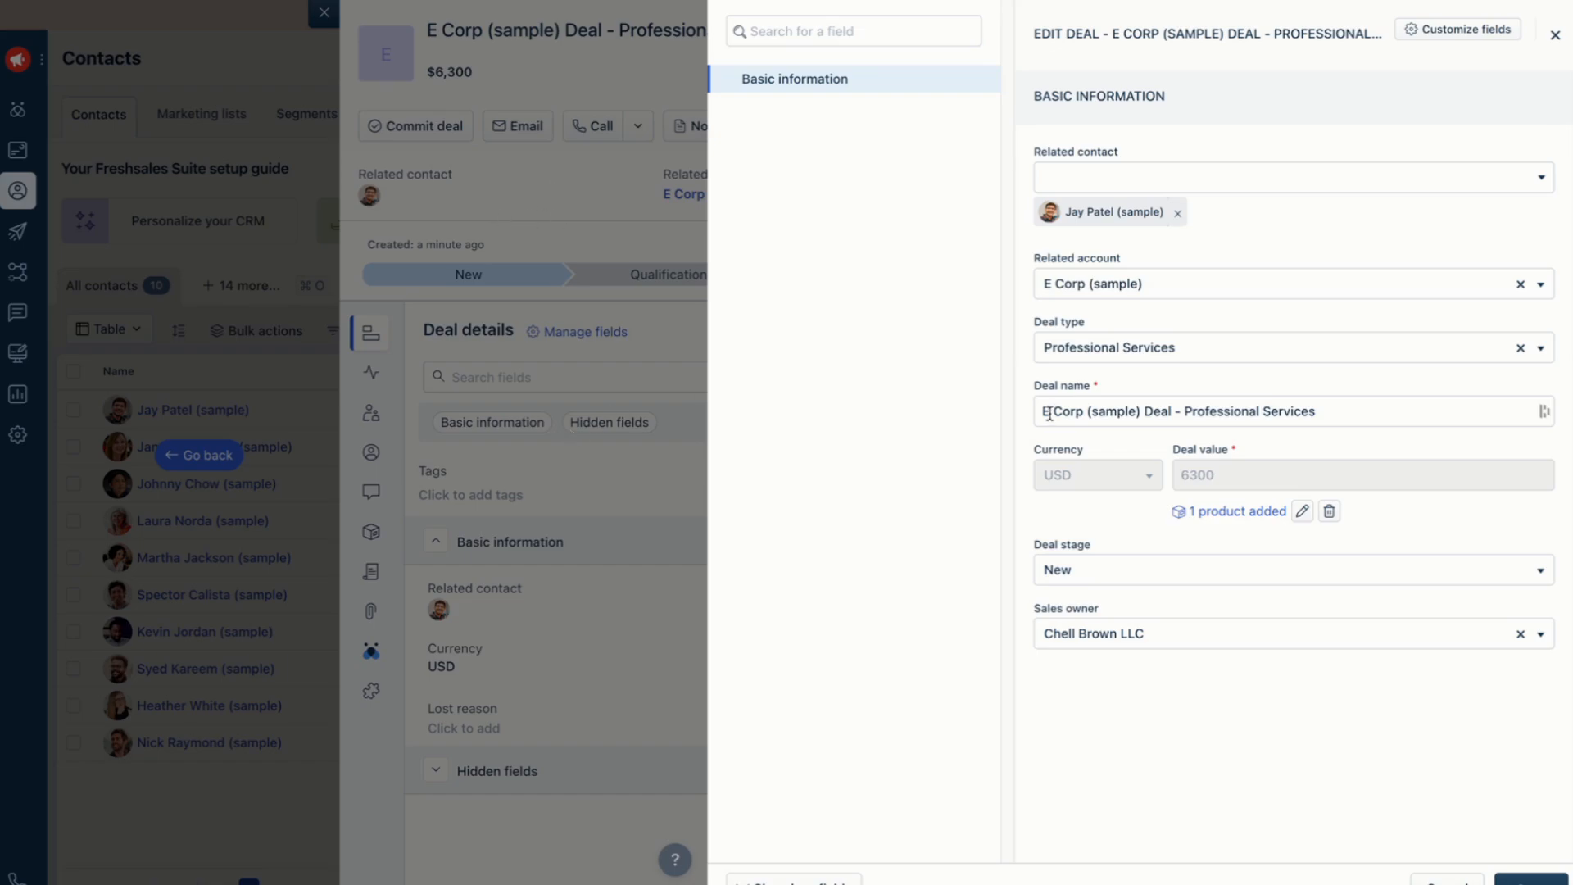
{"action": "left_click", "coordinate": [1157, 573]}
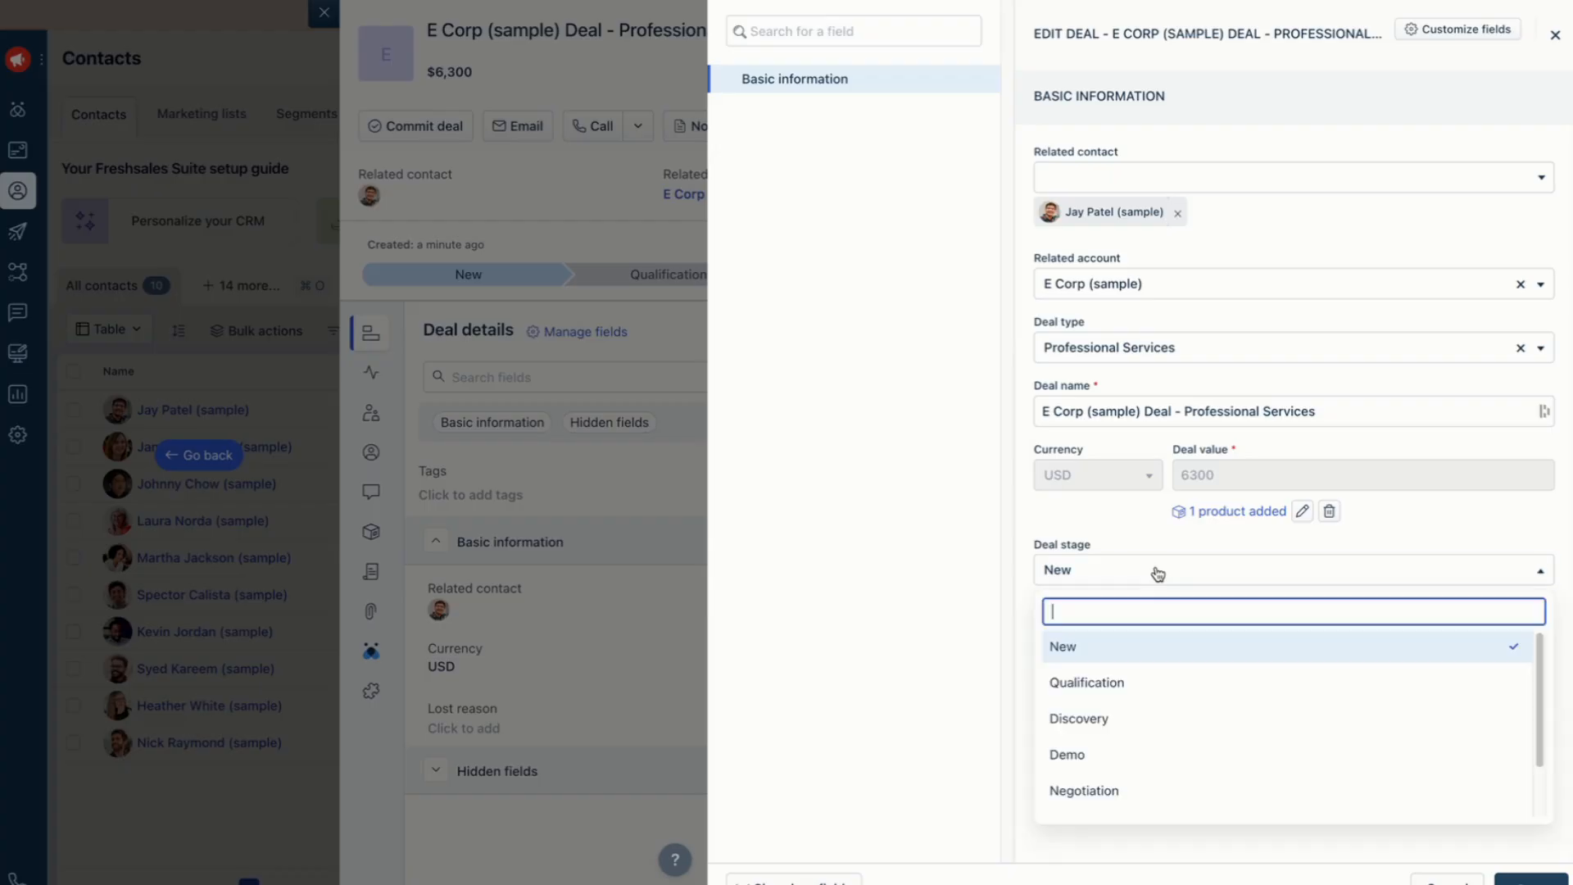
{"action": "left_click", "coordinate": [1157, 694]}
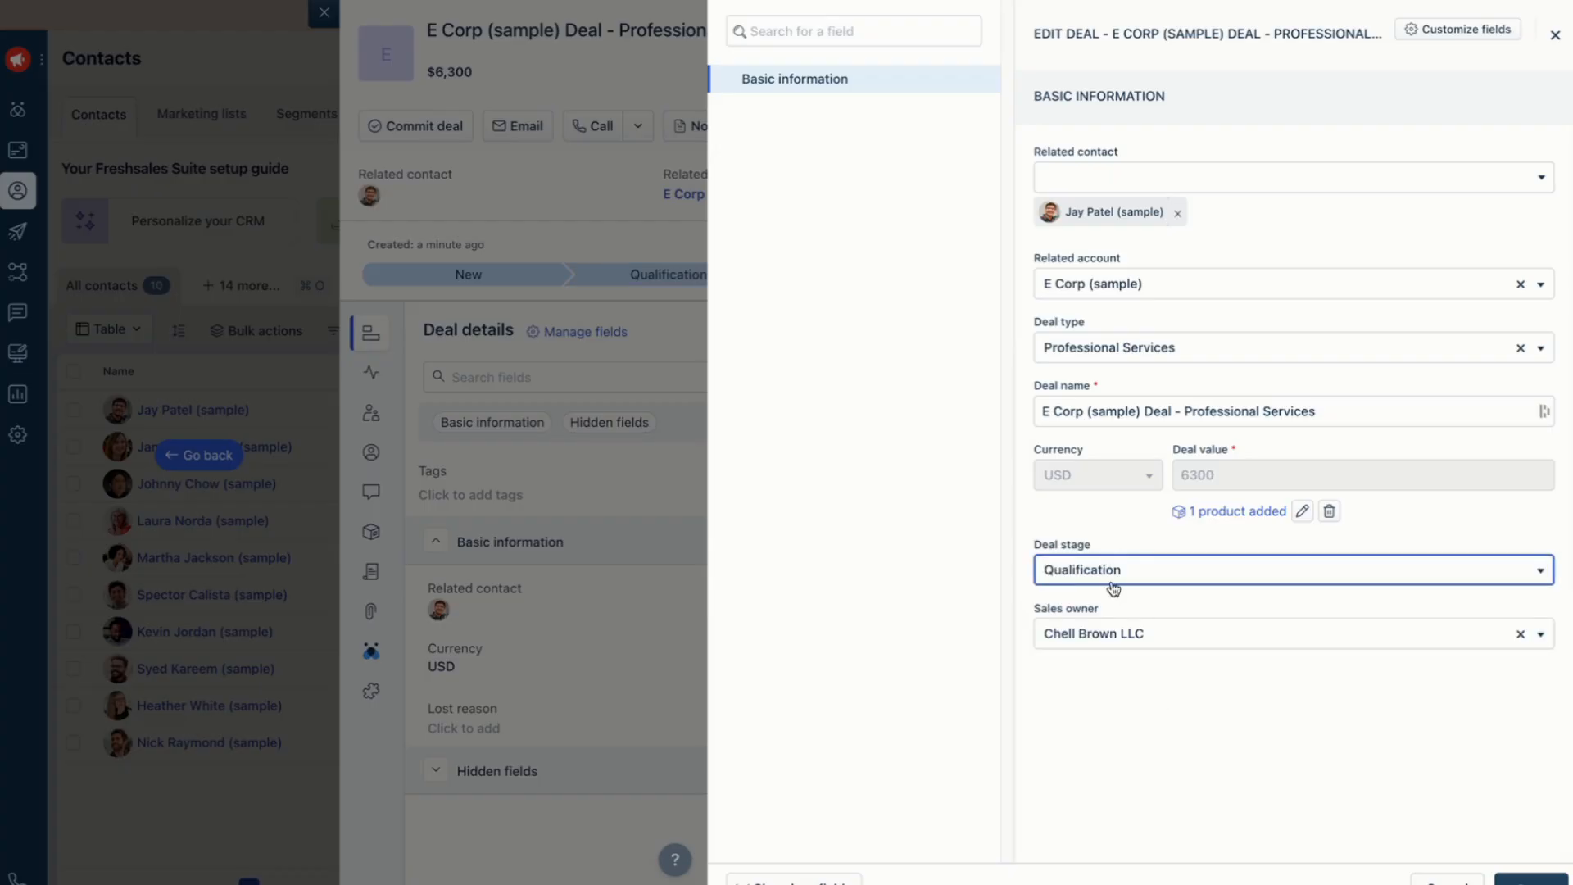
{"action": "left_click", "coordinate": [1195, 578]}
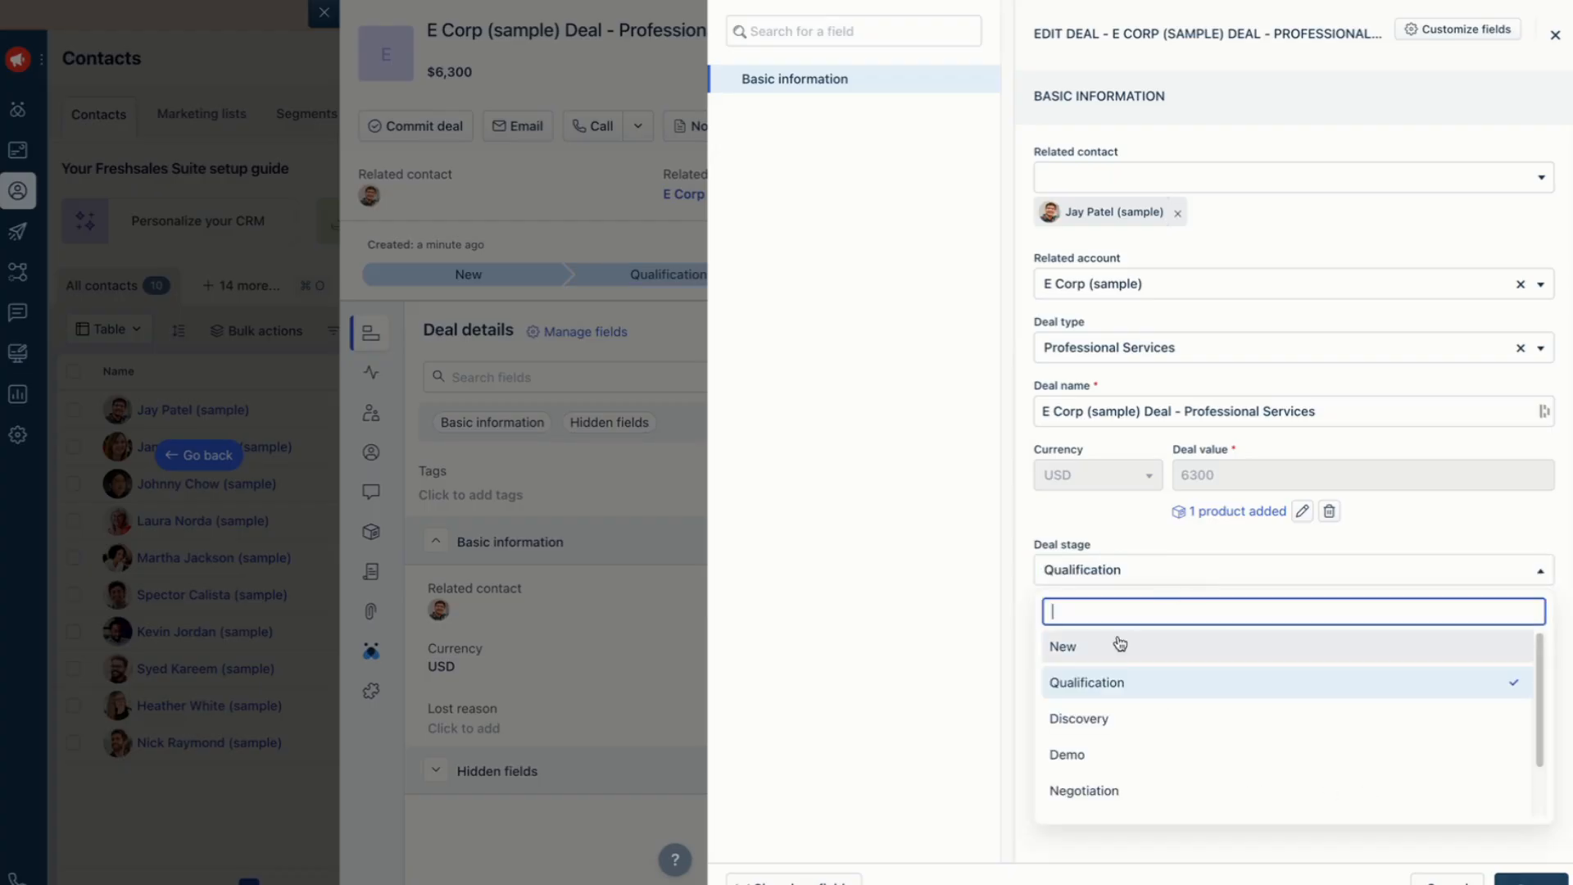
{"action": "left_click", "coordinate": [1013, 737]}
{"action": "left_click", "coordinate": [1531, 878]}
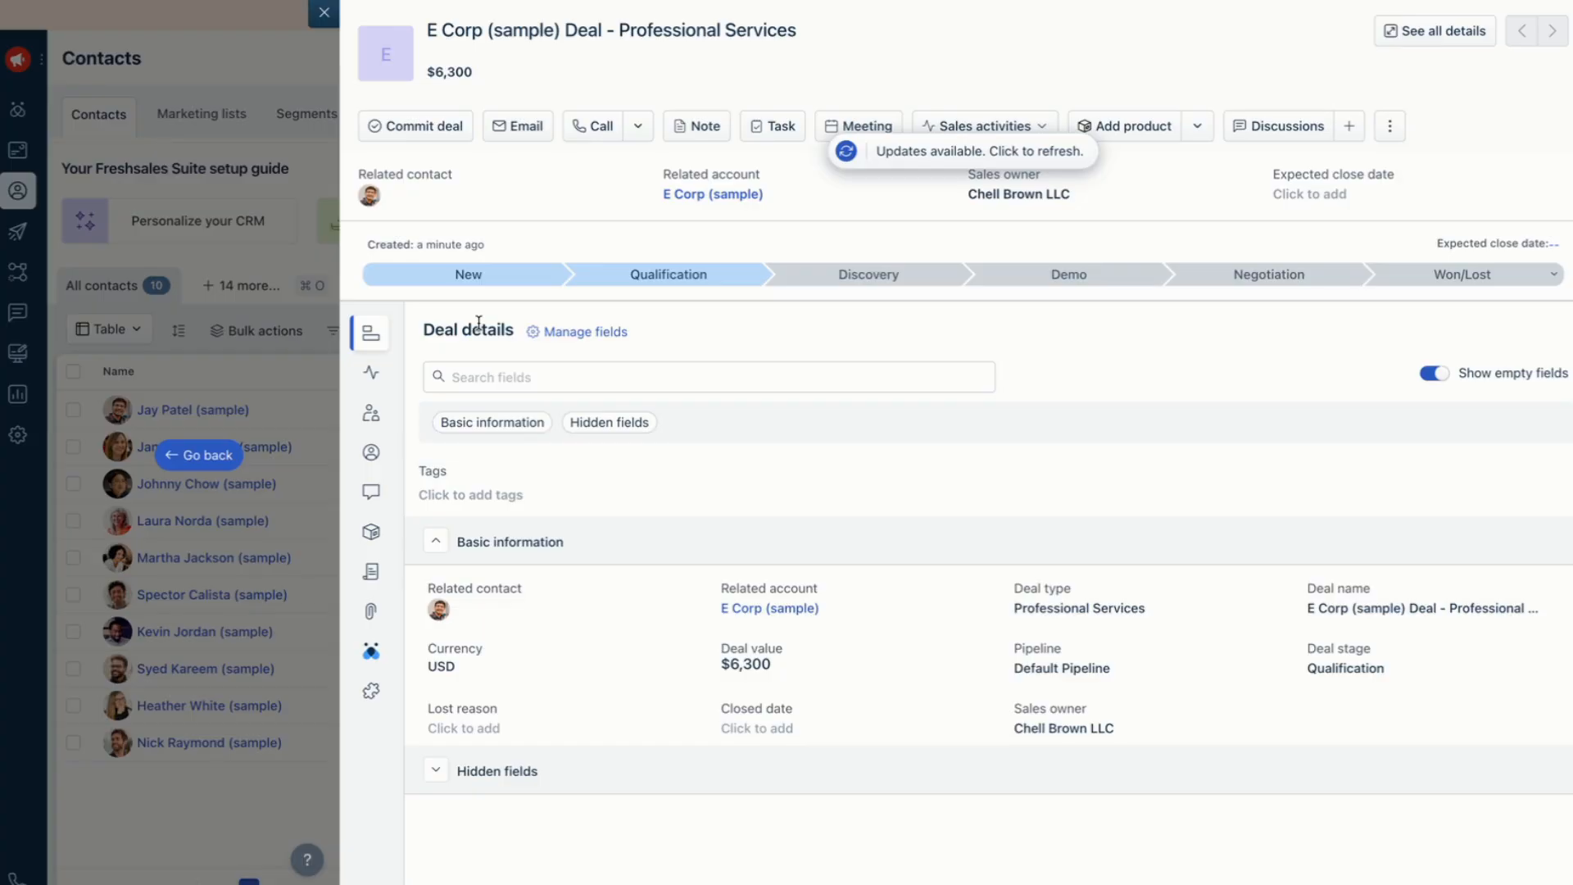
Step: Check the deal's call options and its additional actions such as Clone, Delete and Forget, leaving the sales owner unchanged
{"action": "mouse_move", "coordinate": [369, 195]}
{"action": "mouse_move", "coordinate": [351, 378]}
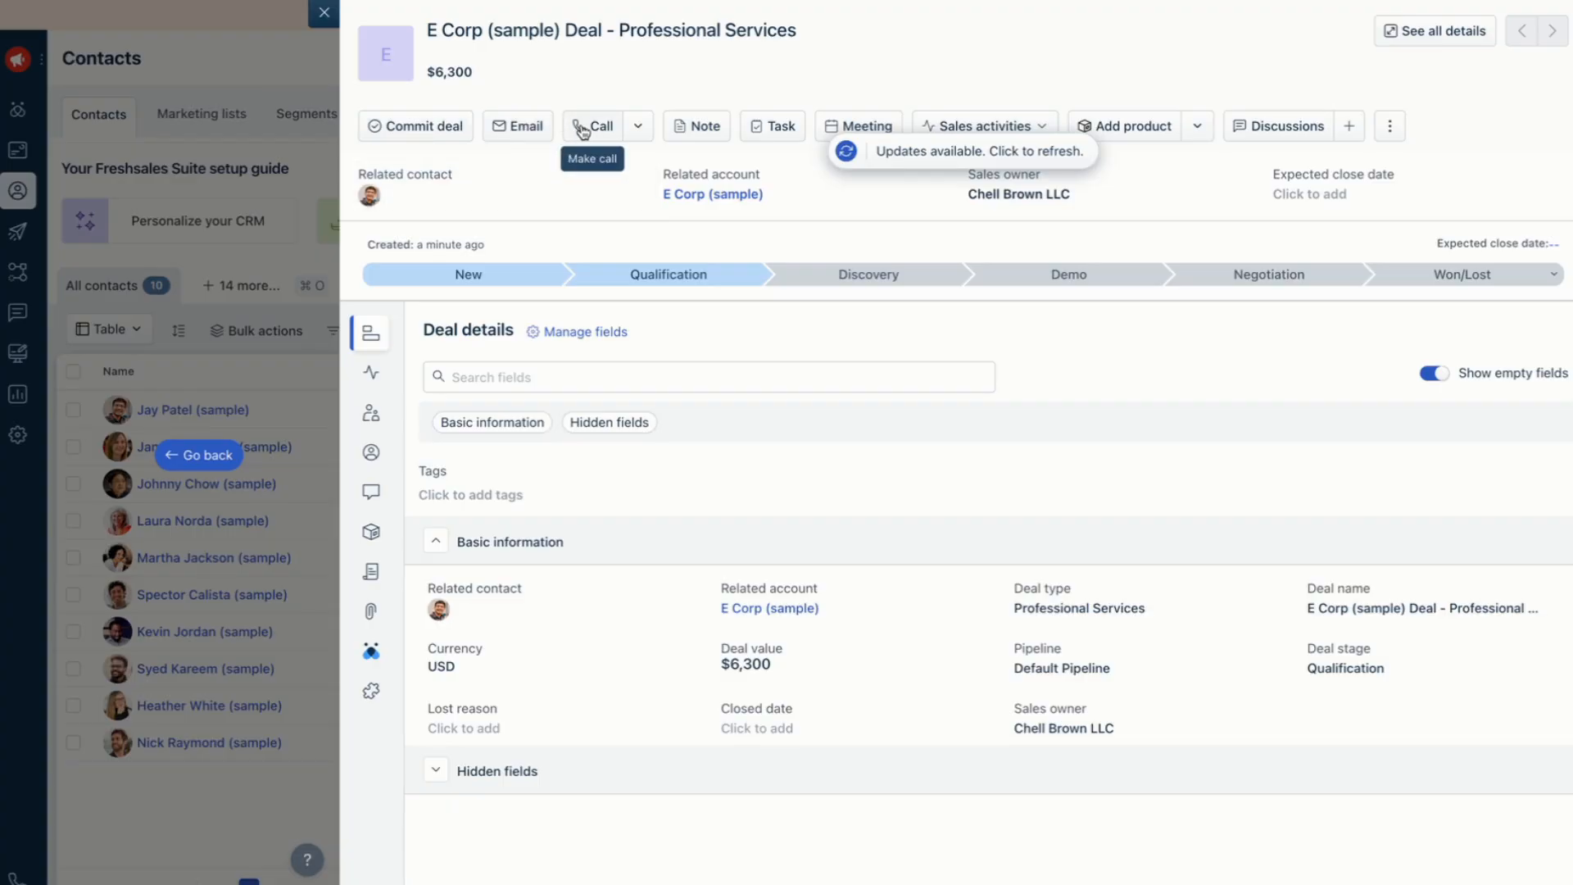
{"action": "left_click", "coordinate": [634, 126]}
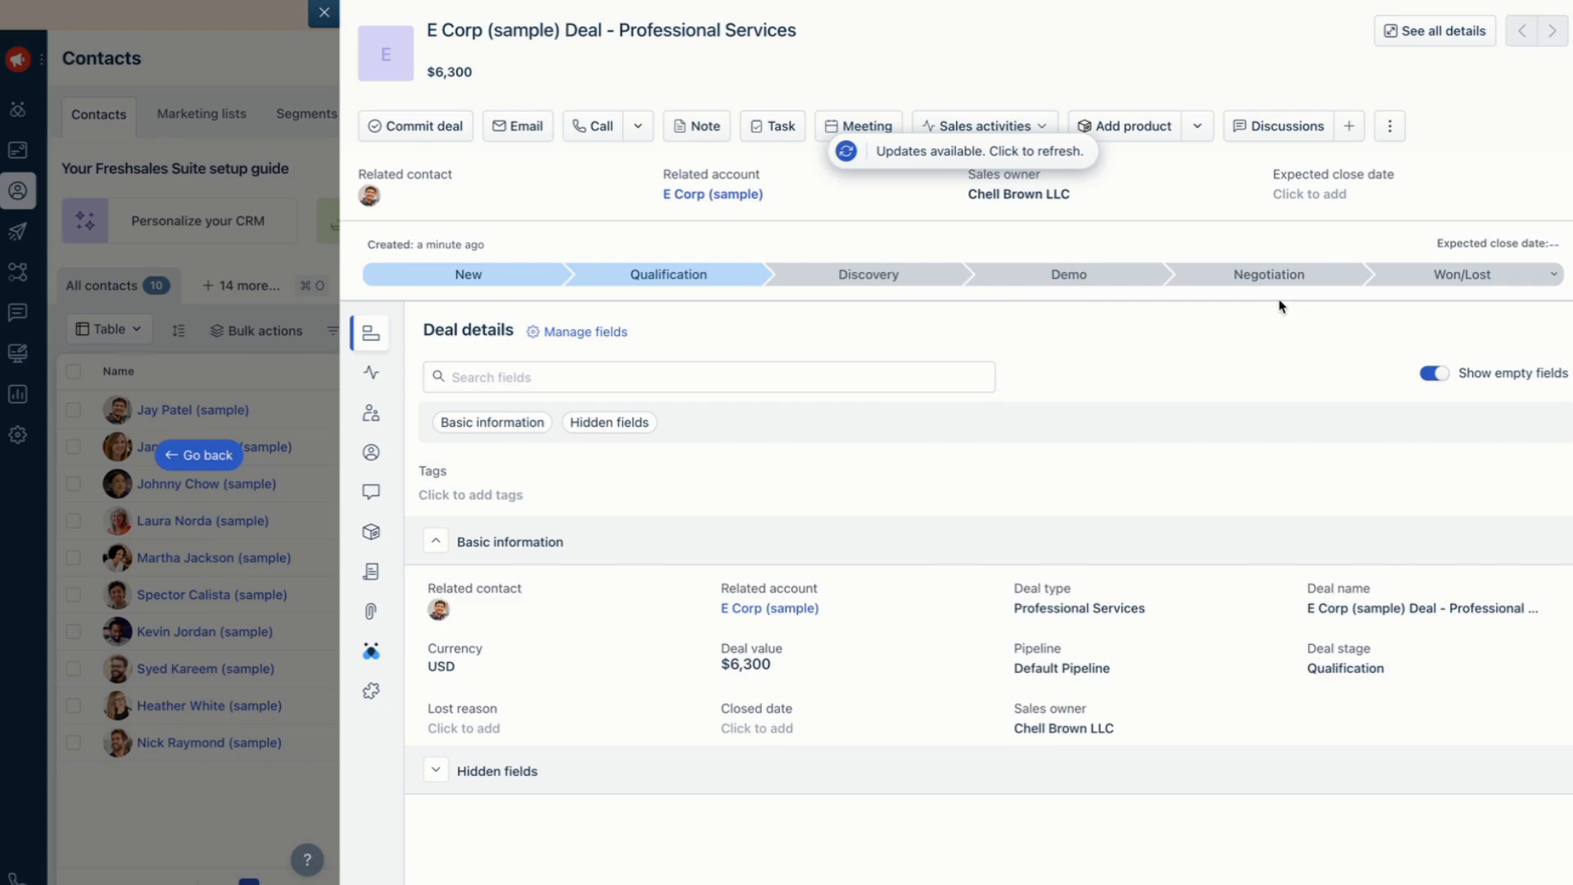
{"action": "left_click", "coordinate": [1392, 131]}
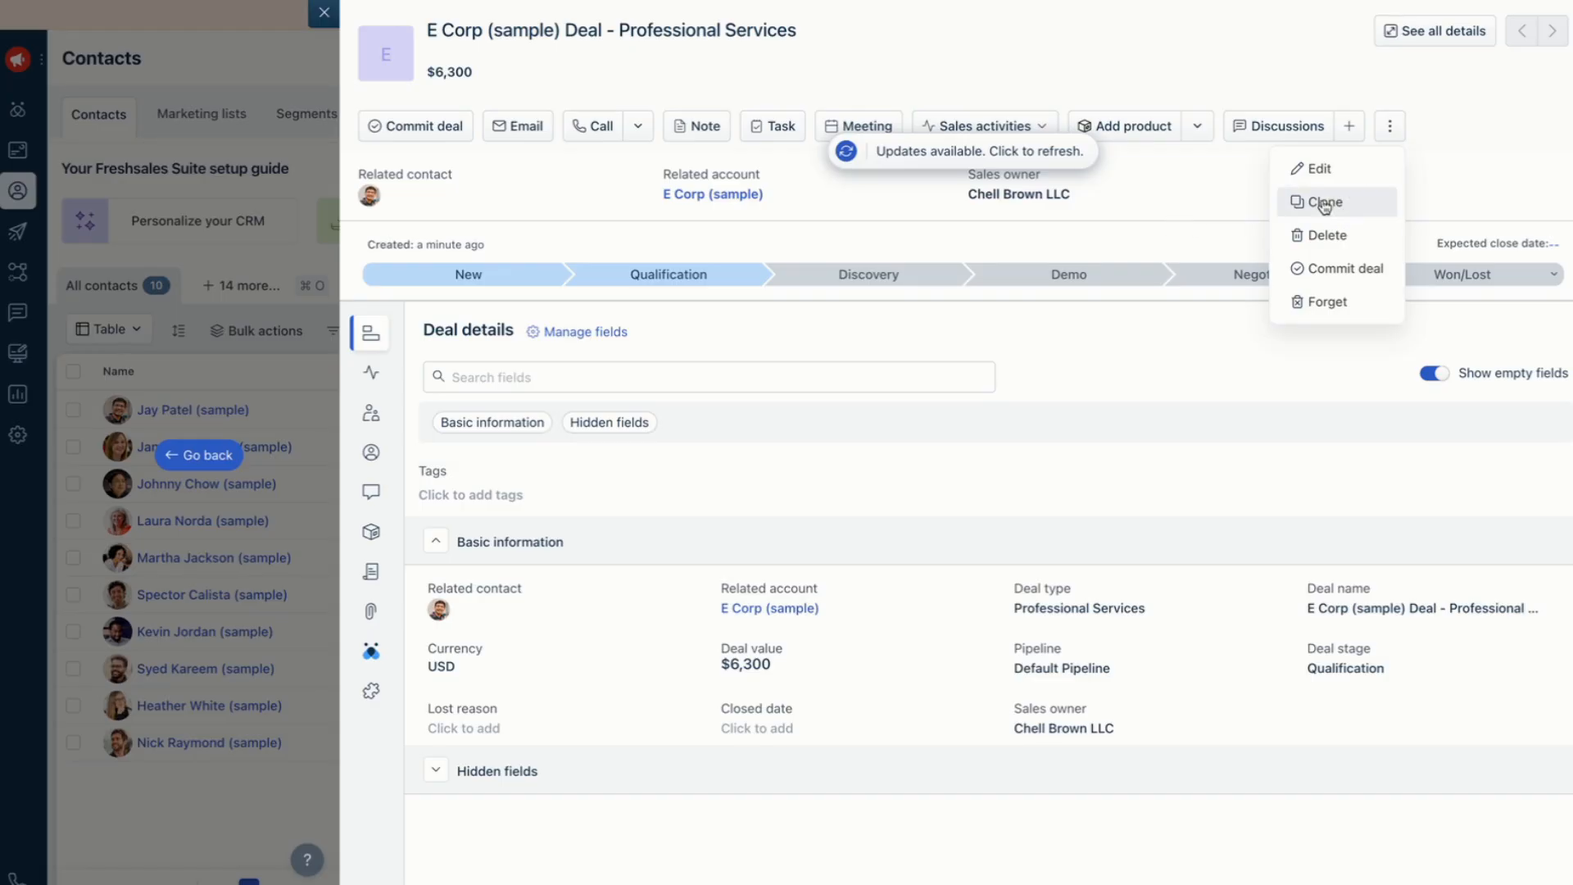
{"action": "left_click", "coordinate": [1390, 125]}
{"action": "left_click", "coordinate": [1390, 125]}
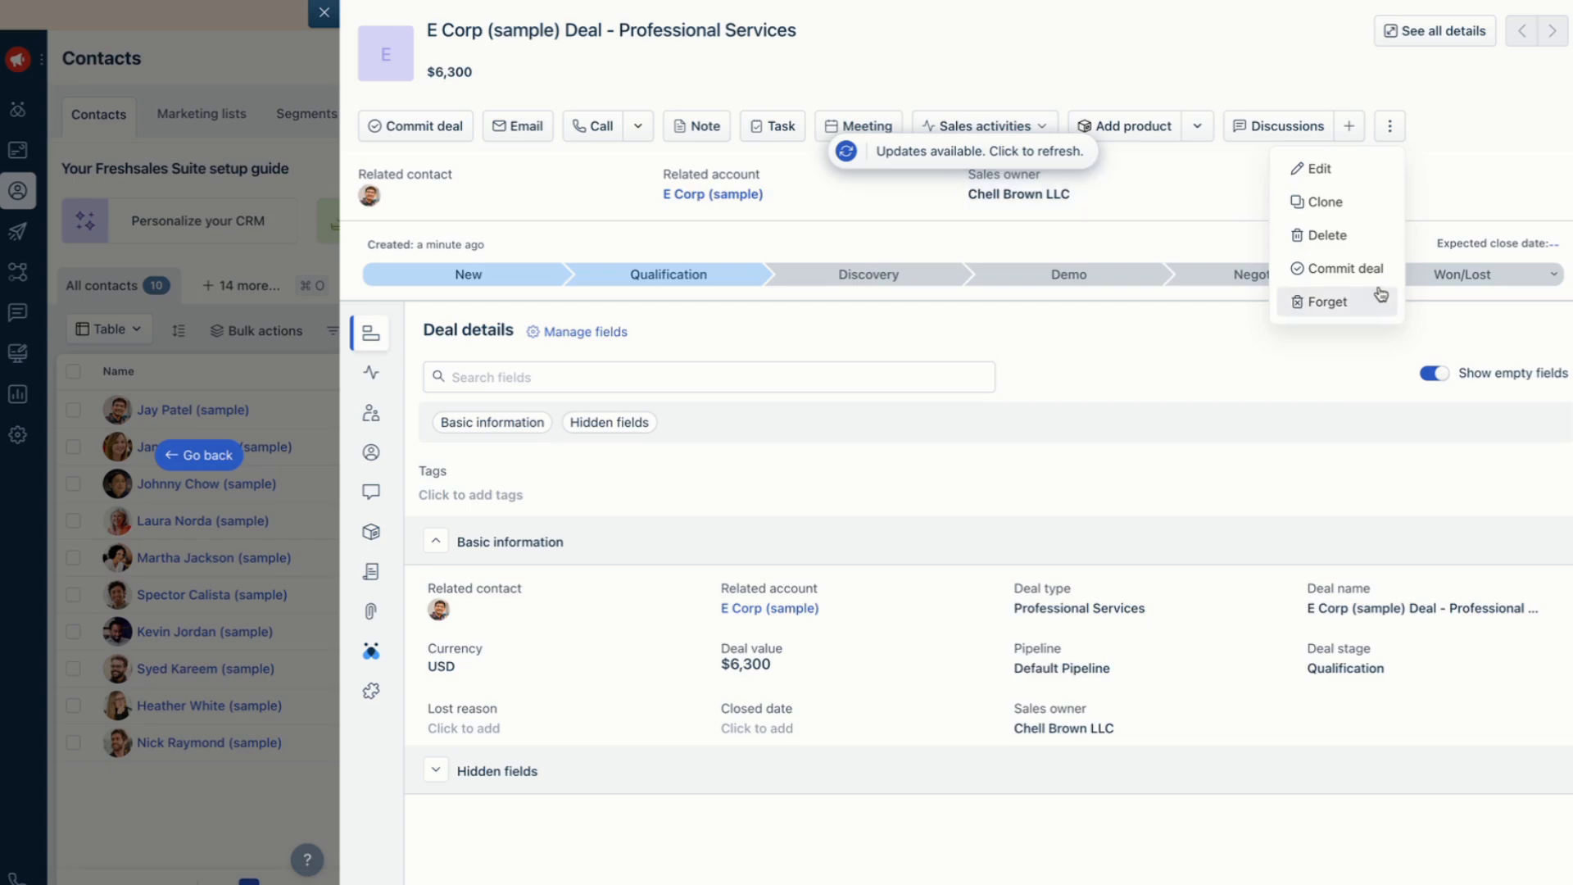
{"action": "left_click", "coordinate": [1237, 209]}
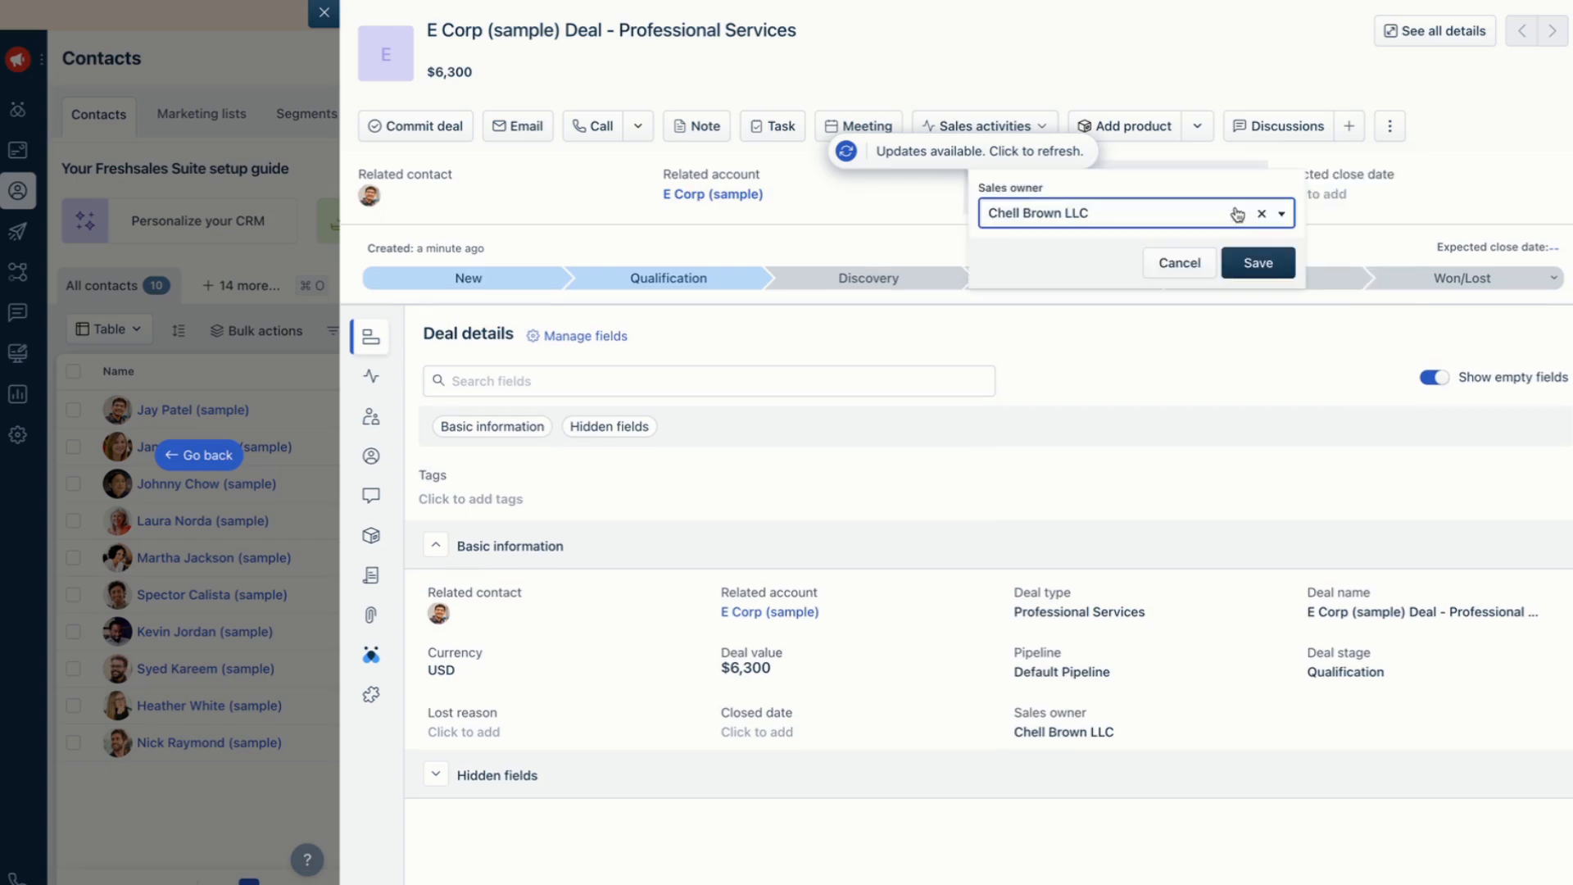
{"action": "left_click", "coordinate": [1477, 147]}
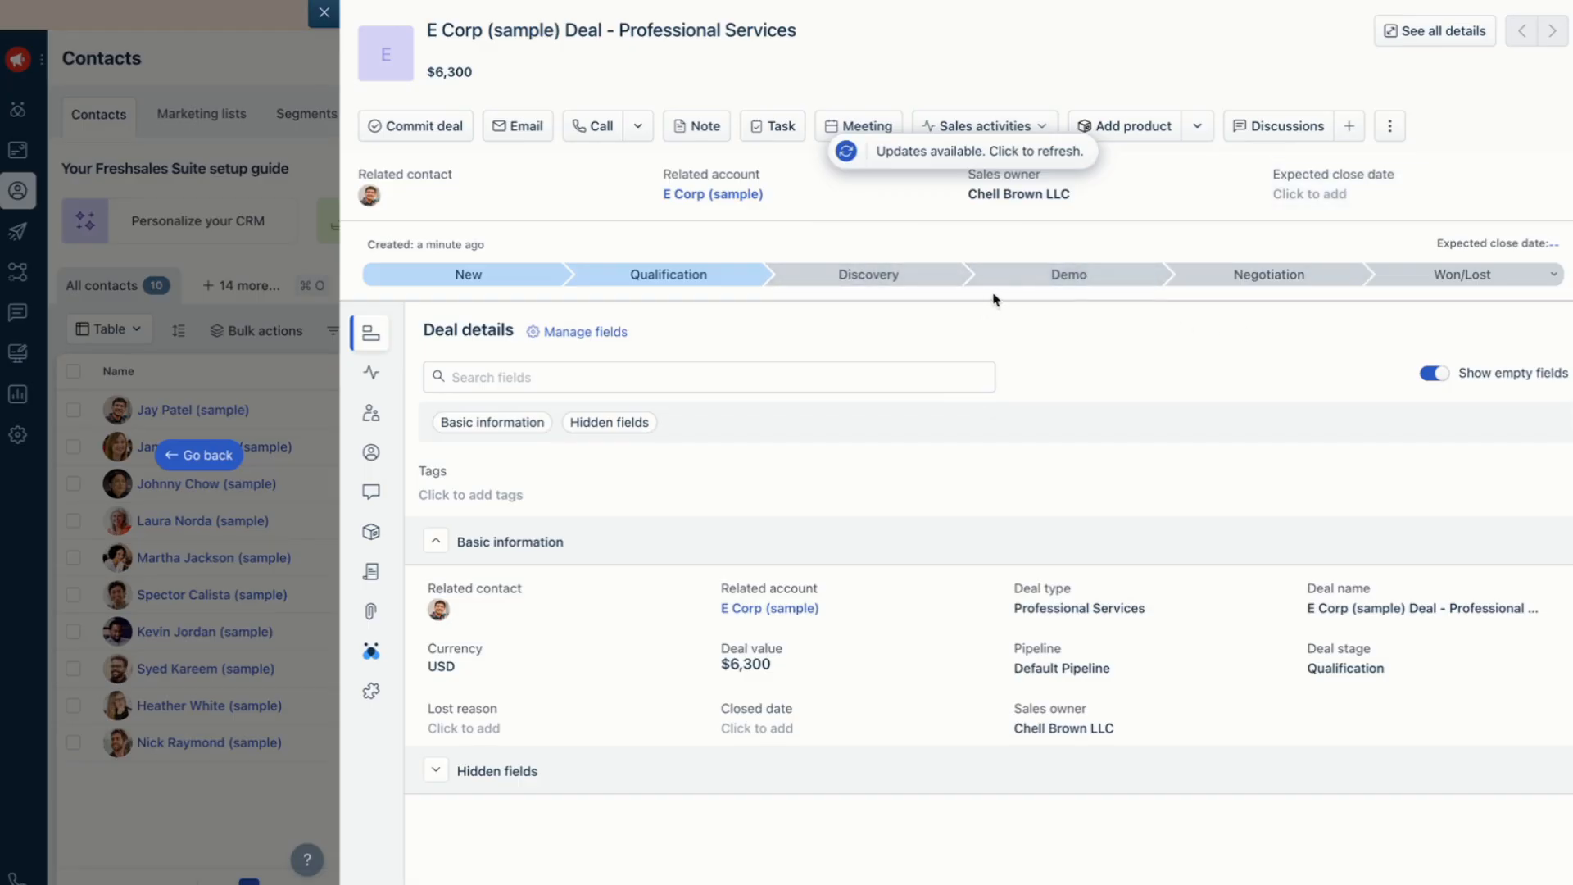
Step: Move the deal to the Demo stage in its pipeline
{"action": "left_click", "coordinate": [1083, 275]}
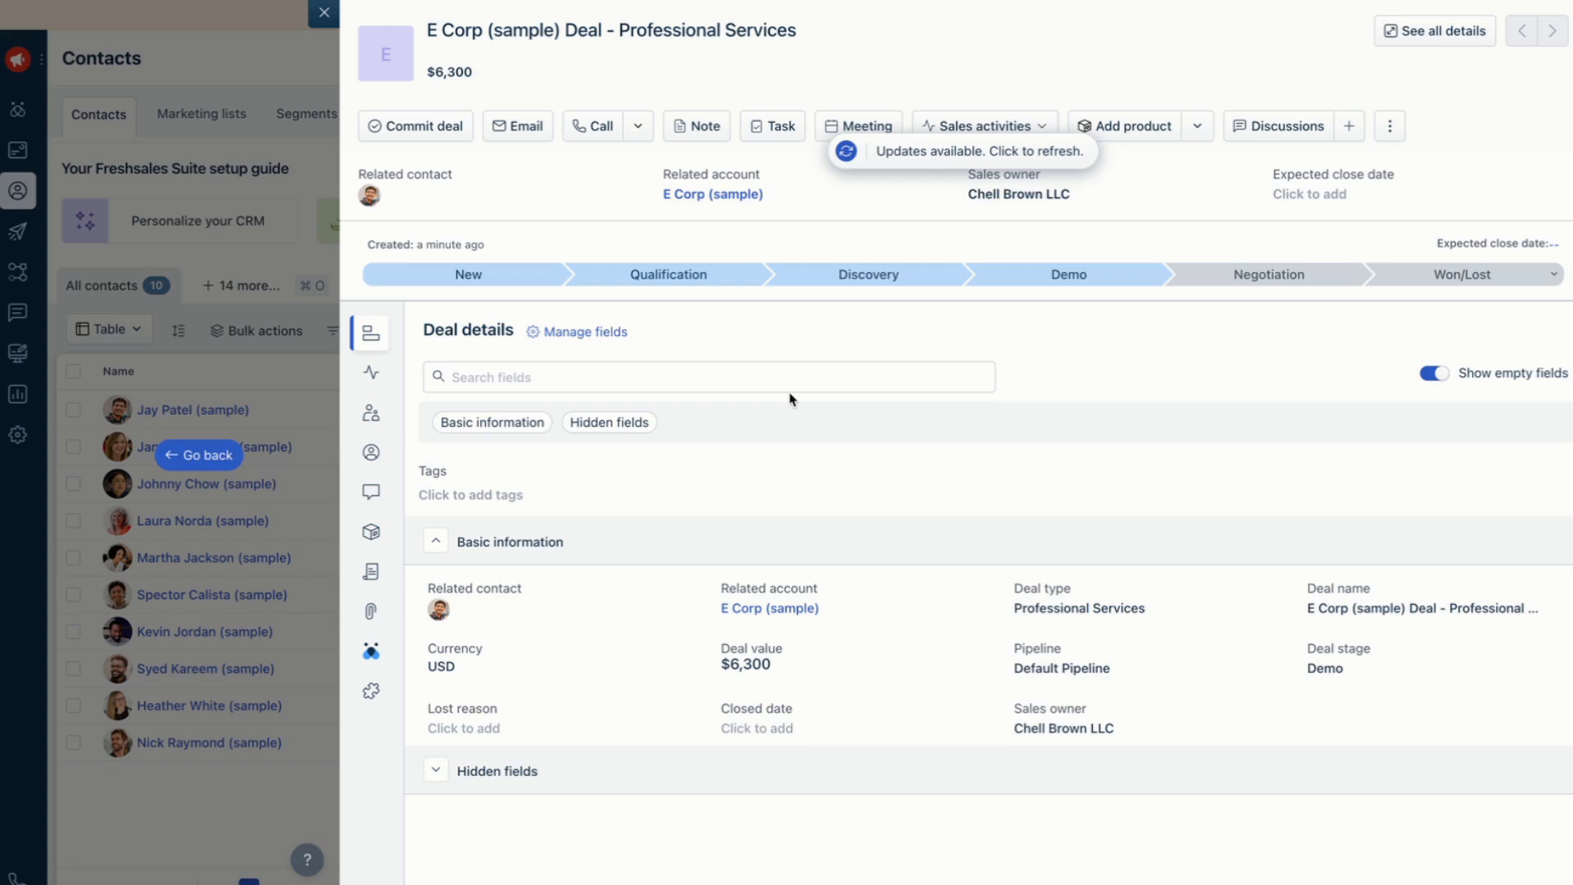
Step: Look through the deal's activities, including its notes, tasks and meetings, with a brief return to the deal details
{"action": "left_click", "coordinate": [391, 373]}
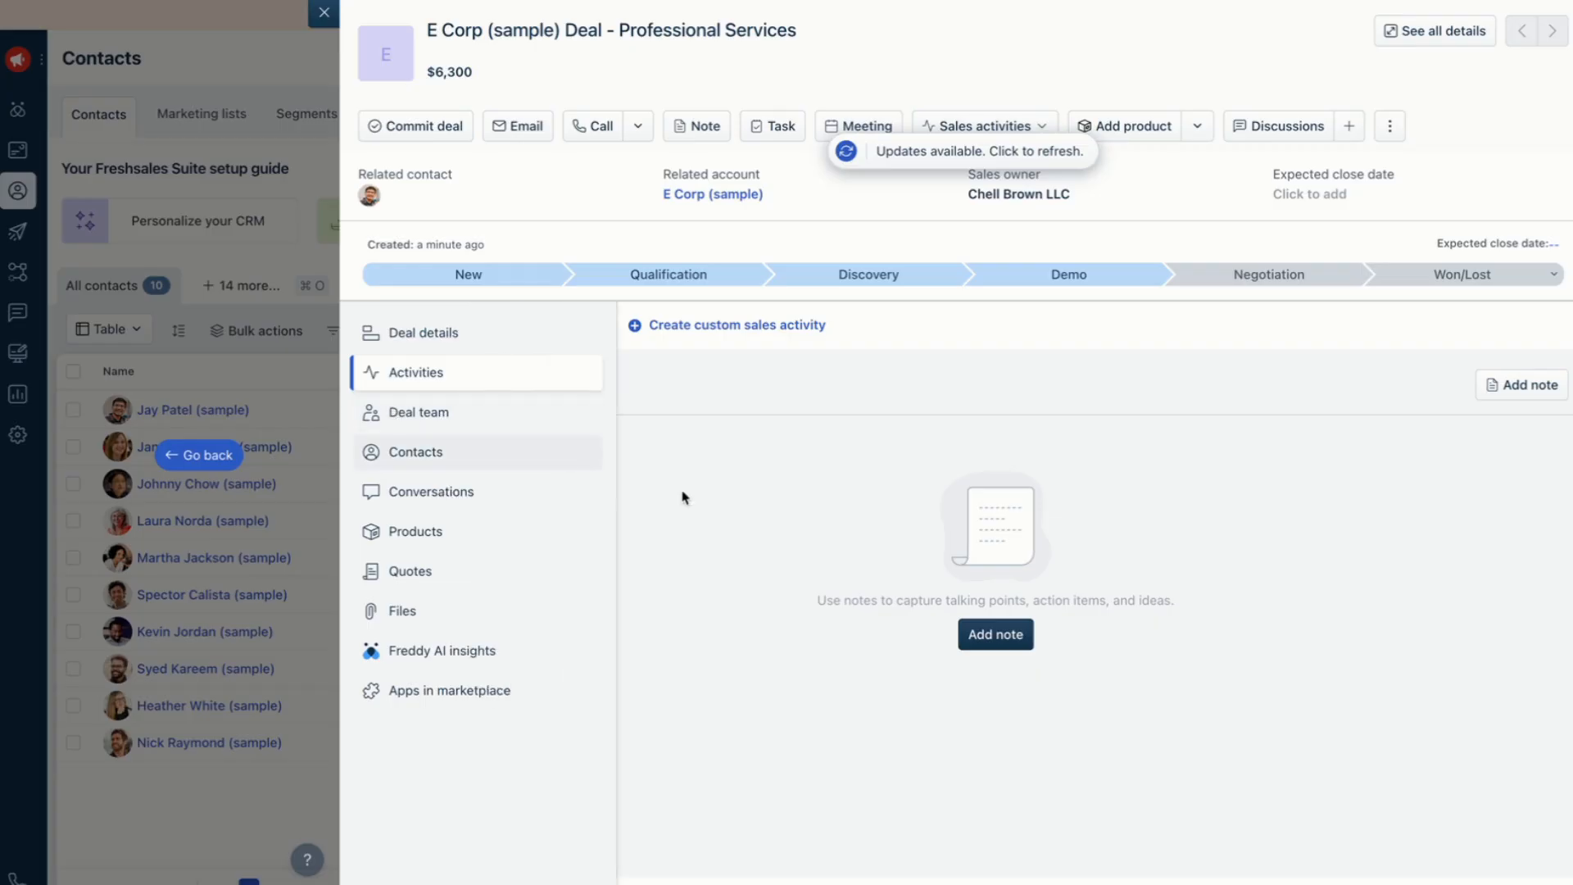
{"action": "left_click", "coordinate": [506, 325]}
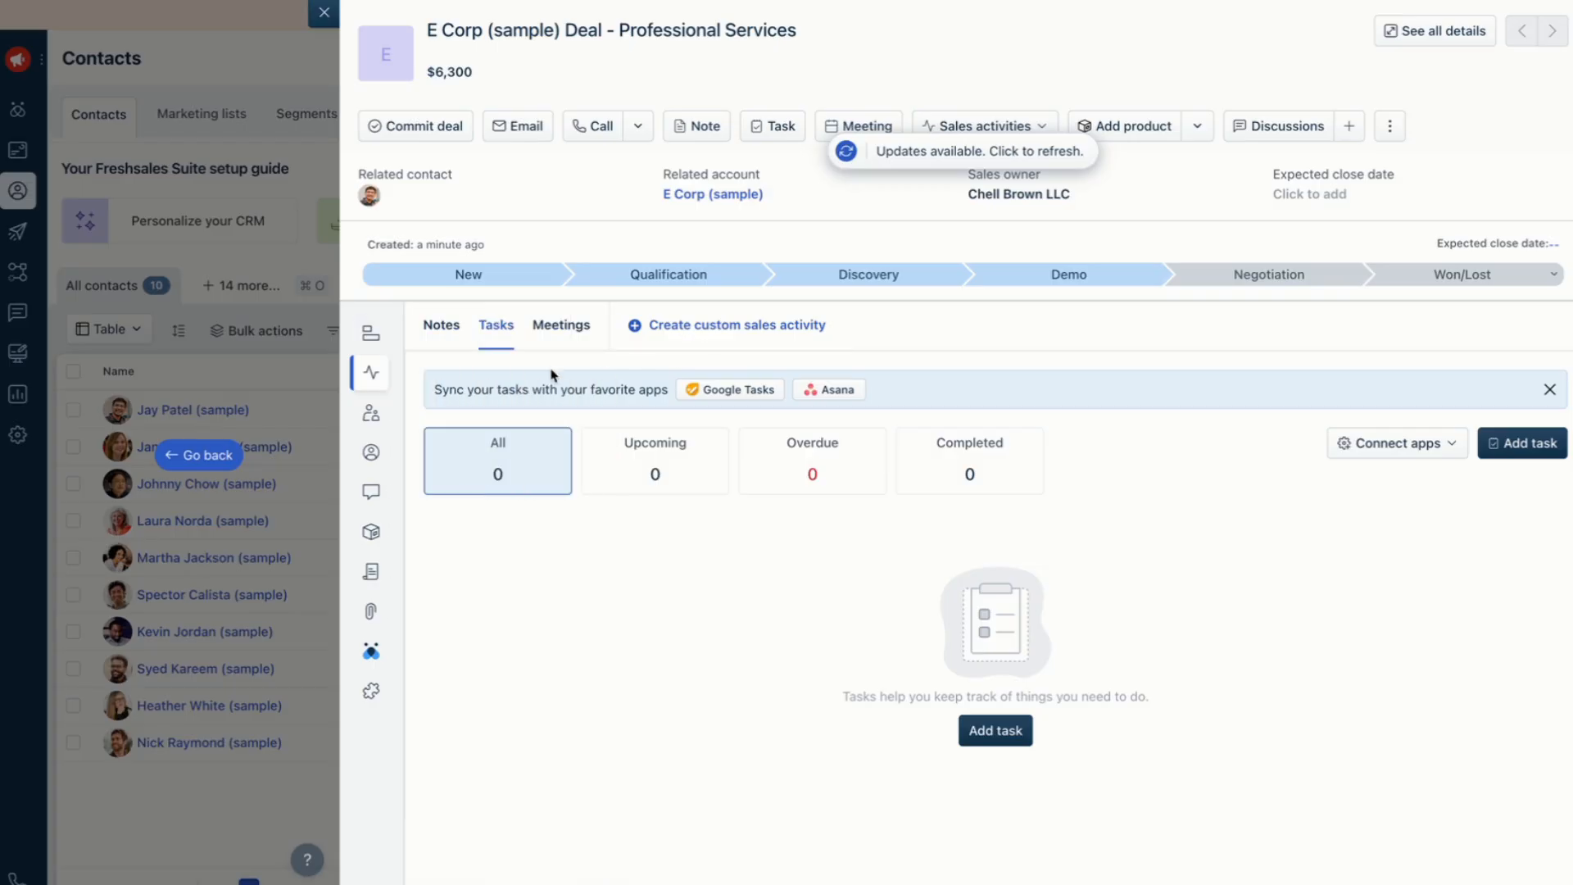
{"action": "left_click", "coordinate": [392, 336]}
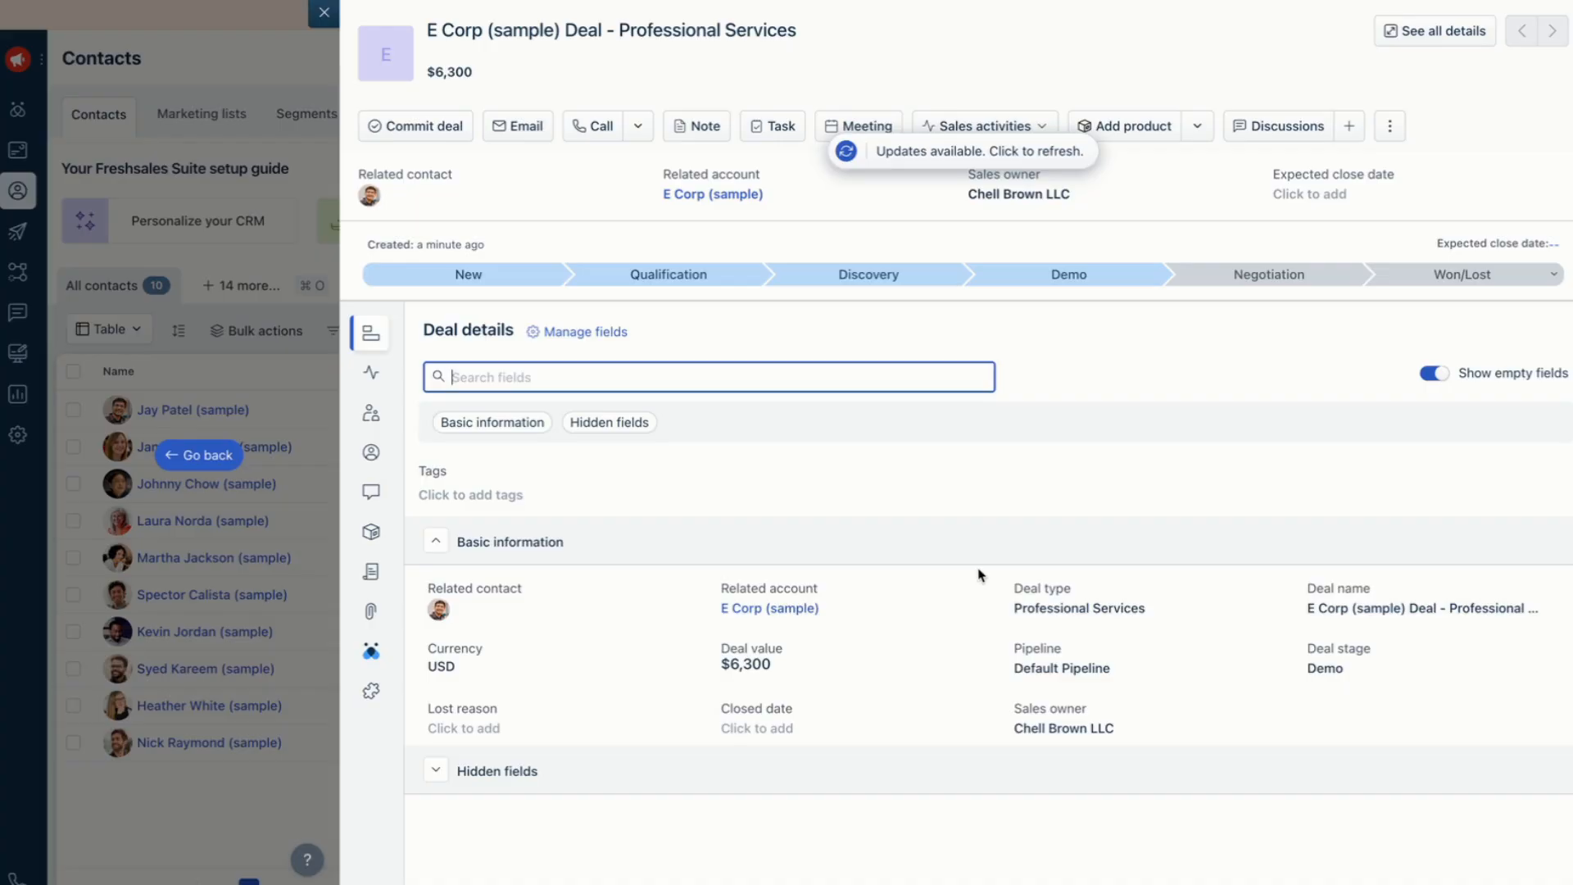
{"action": "mouse_move", "coordinate": [386, 408]}
{"action": "left_click", "coordinate": [381, 375]}
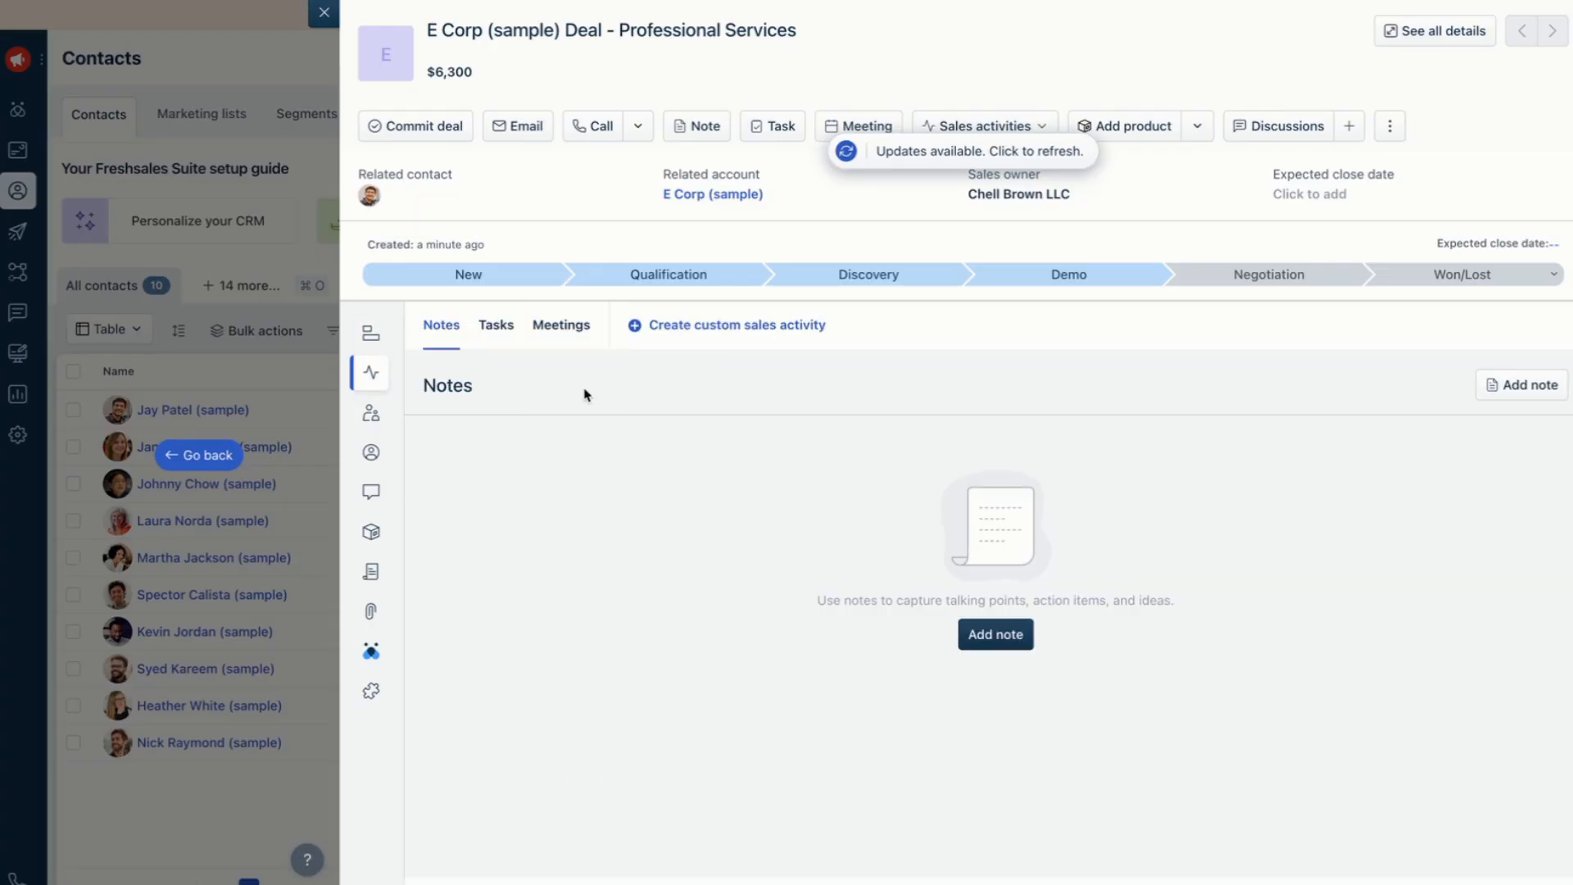
{"action": "mouse_move", "coordinate": [476, 368]}
{"action": "left_click", "coordinate": [570, 332]}
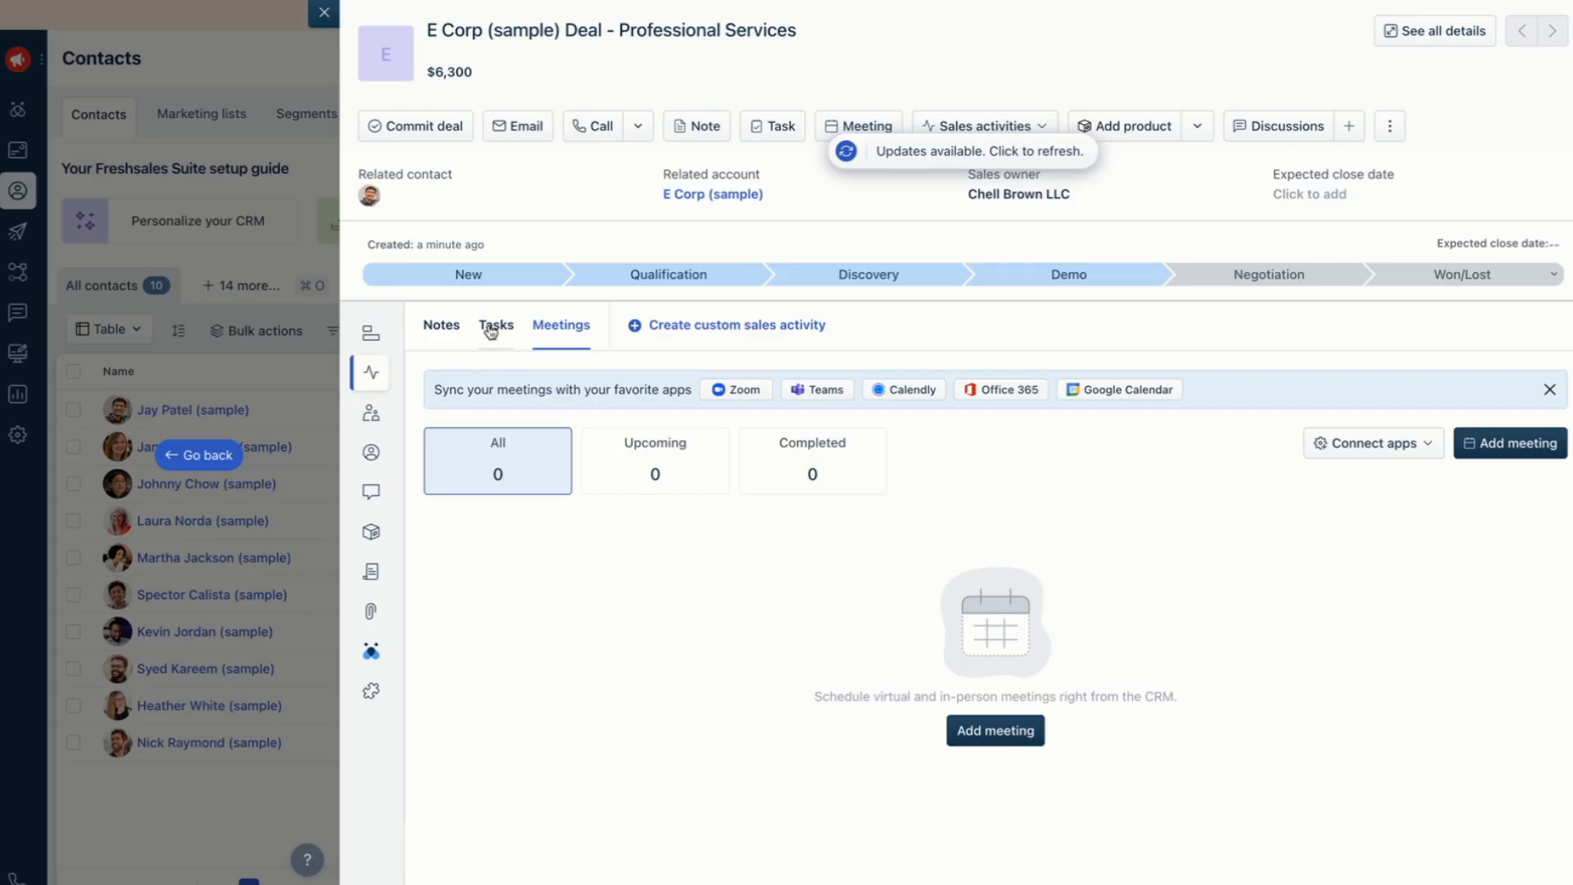
{"action": "left_click", "coordinate": [491, 329]}
{"action": "left_click", "coordinate": [450, 334]}
Step: Open the deal team section and try out the team member search with "jo", closing it without adding anyone
{"action": "left_click", "coordinate": [377, 412]}
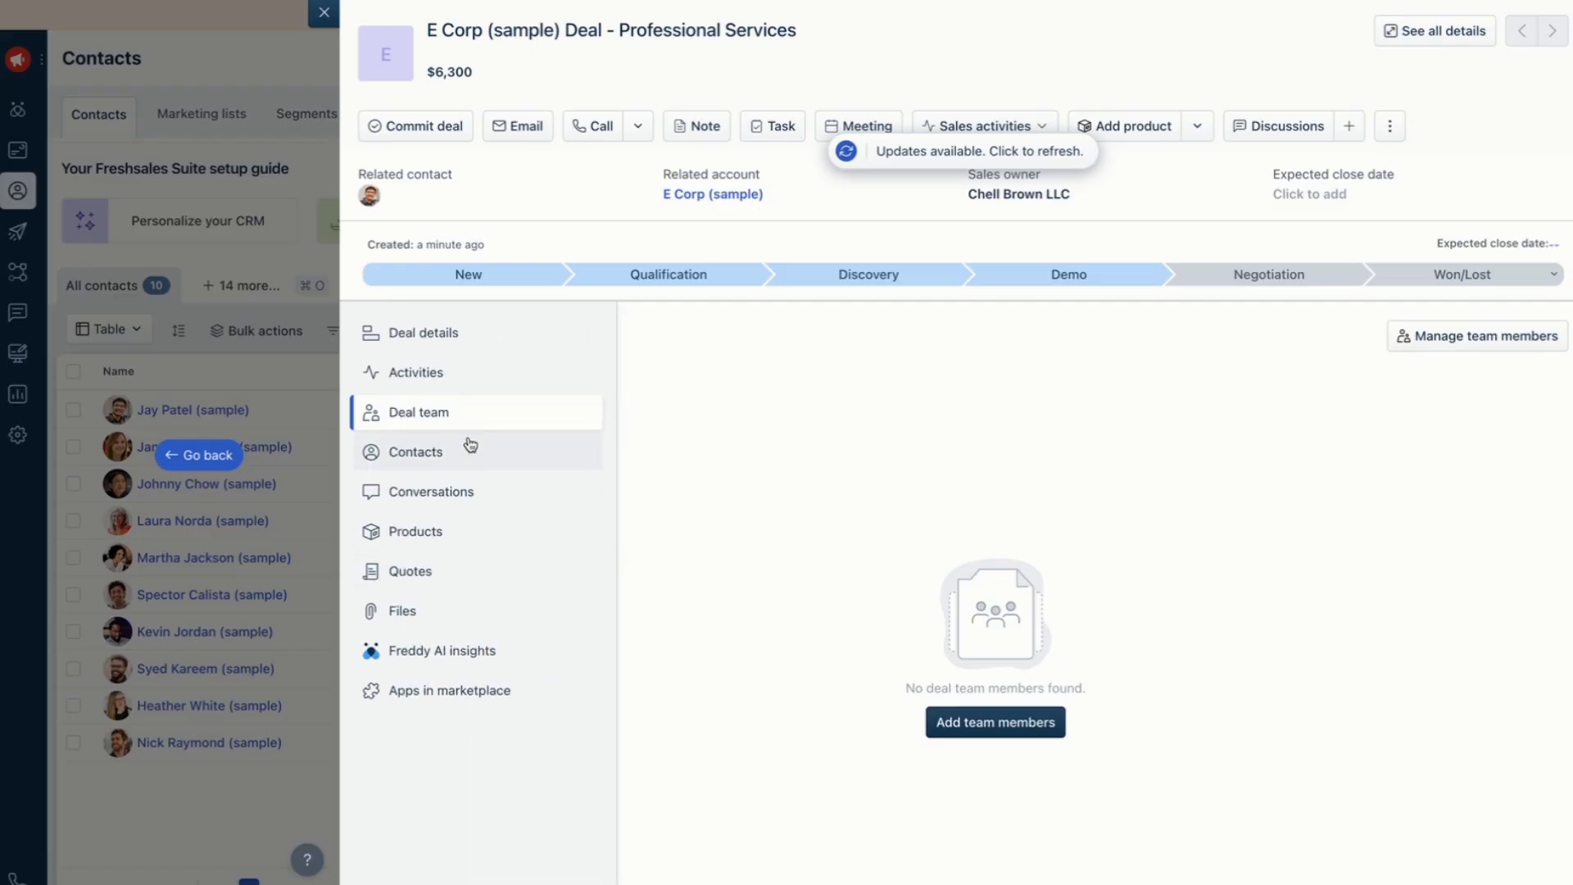
{"action": "left_click", "coordinate": [996, 720]}
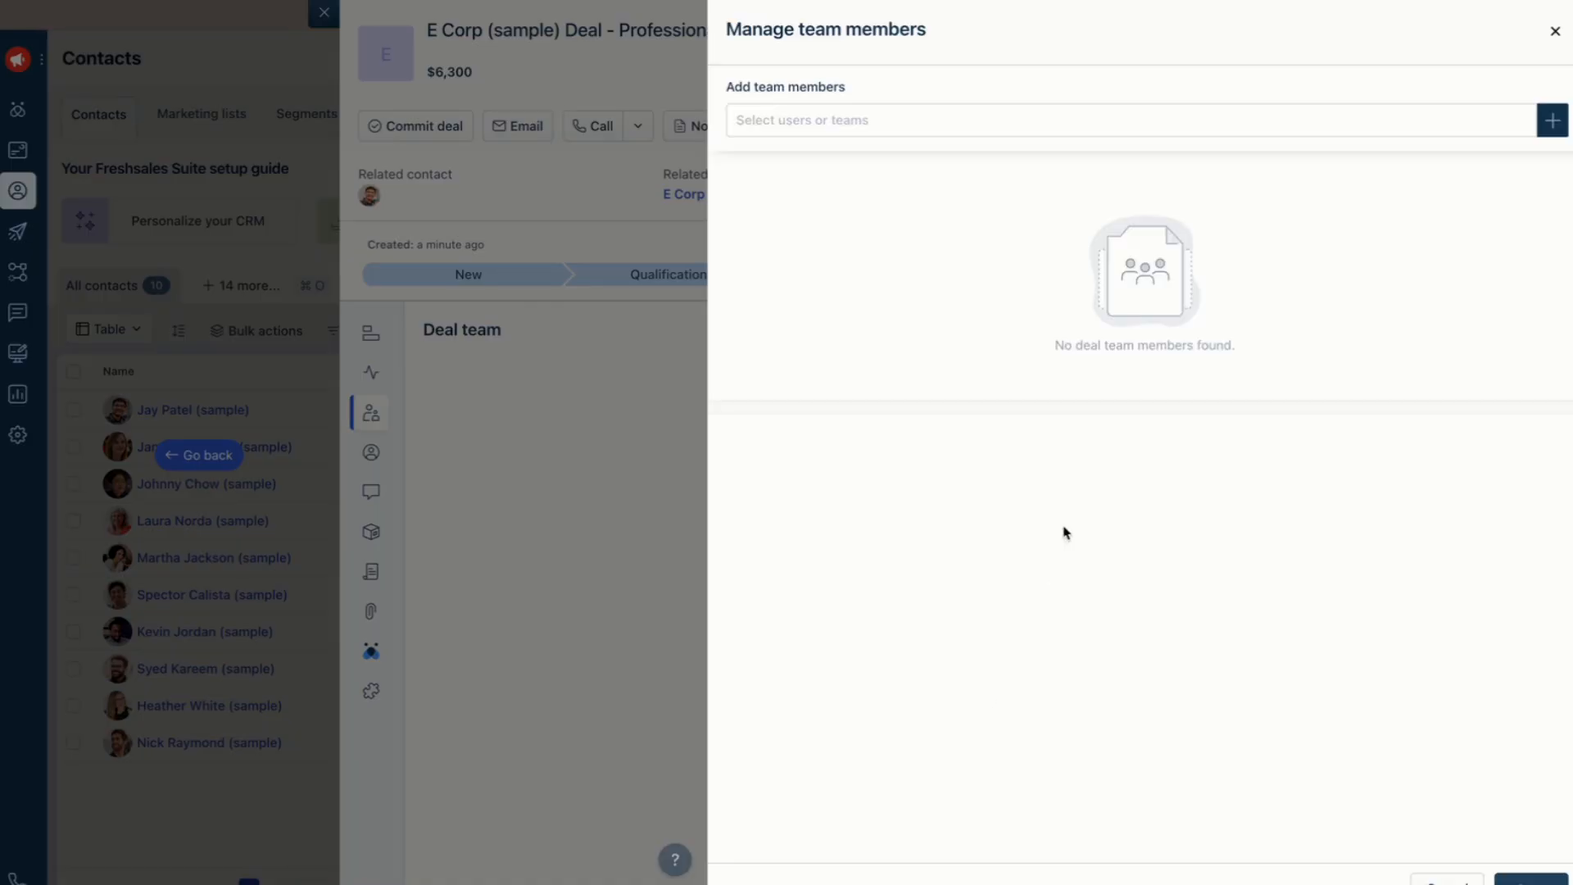
{"action": "left_click", "coordinate": [1087, 120]}
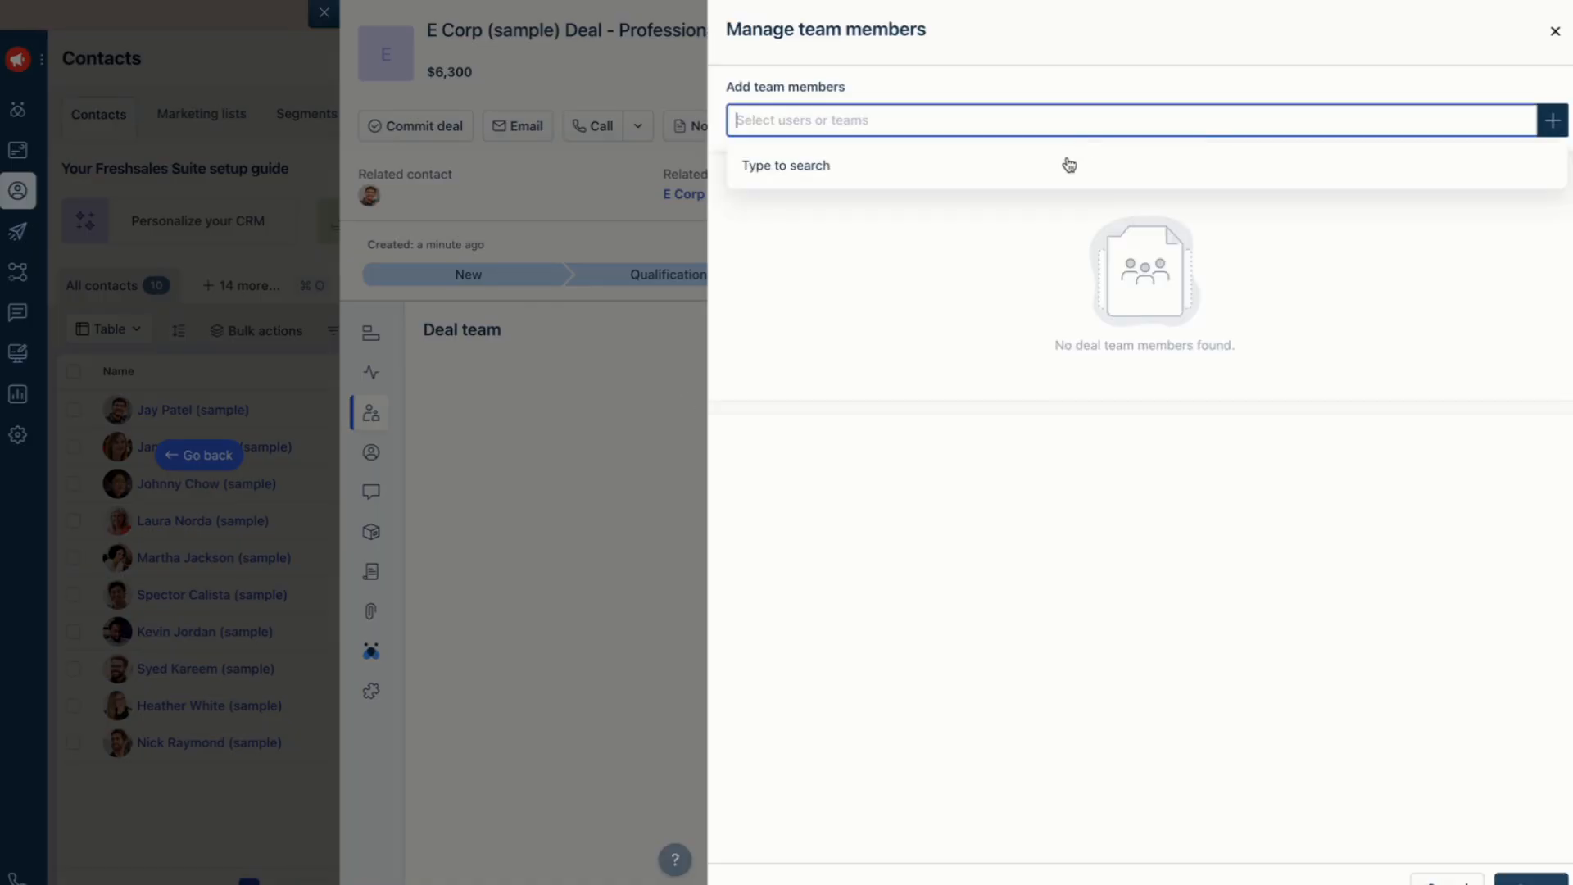
{"action": "type", "text": "j"}
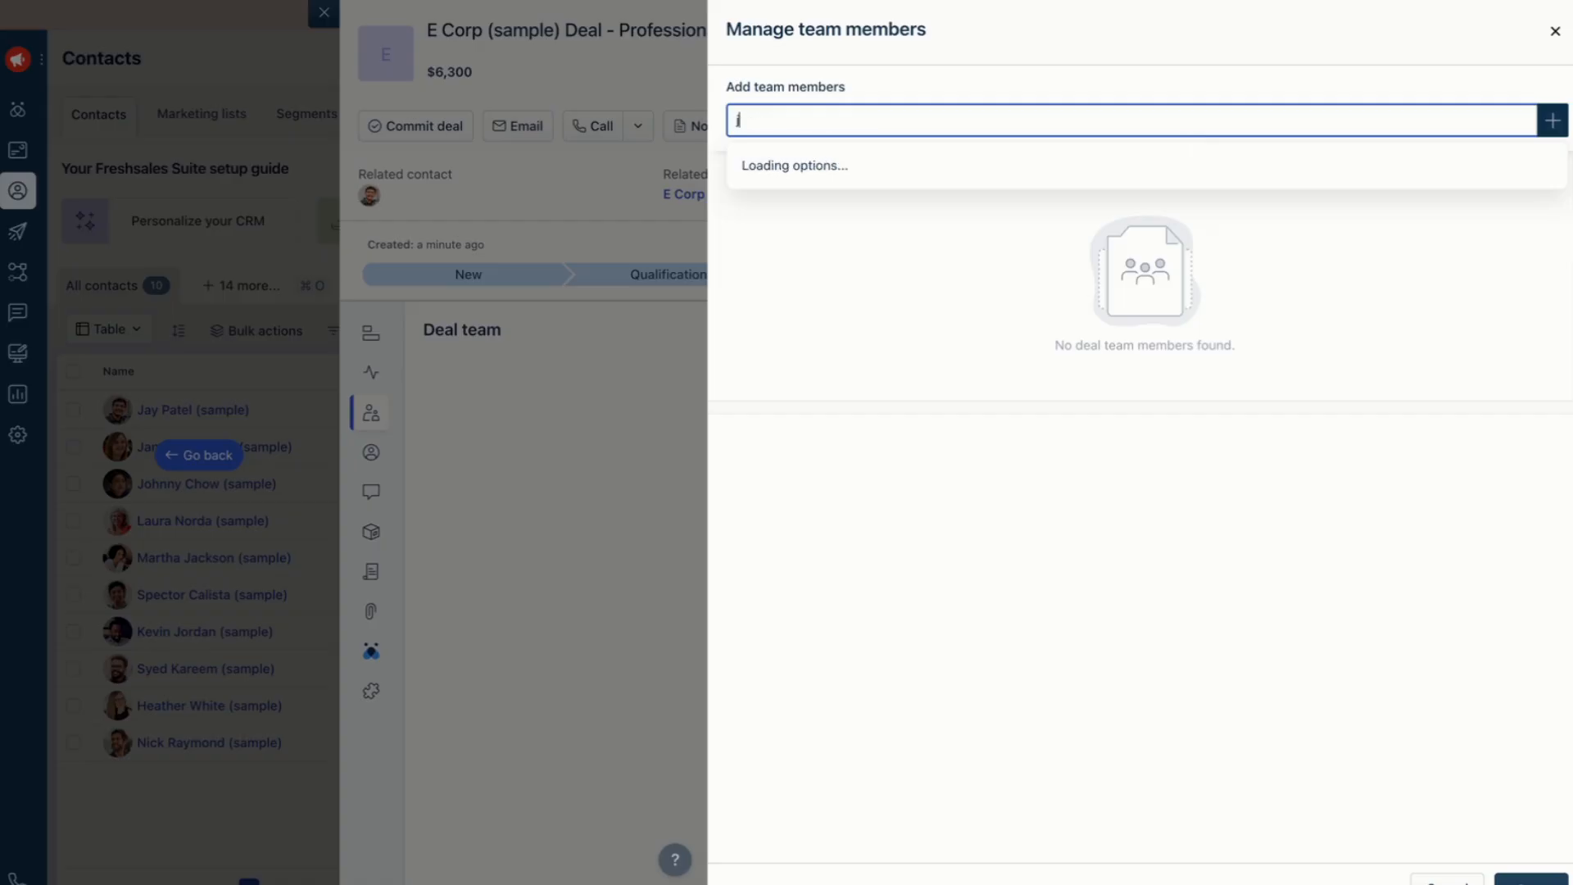
{"action": "type", "text": "o"}
{"action": "key", "text": "BackSpace"}
{"action": "key", "text": "BackSpace"}
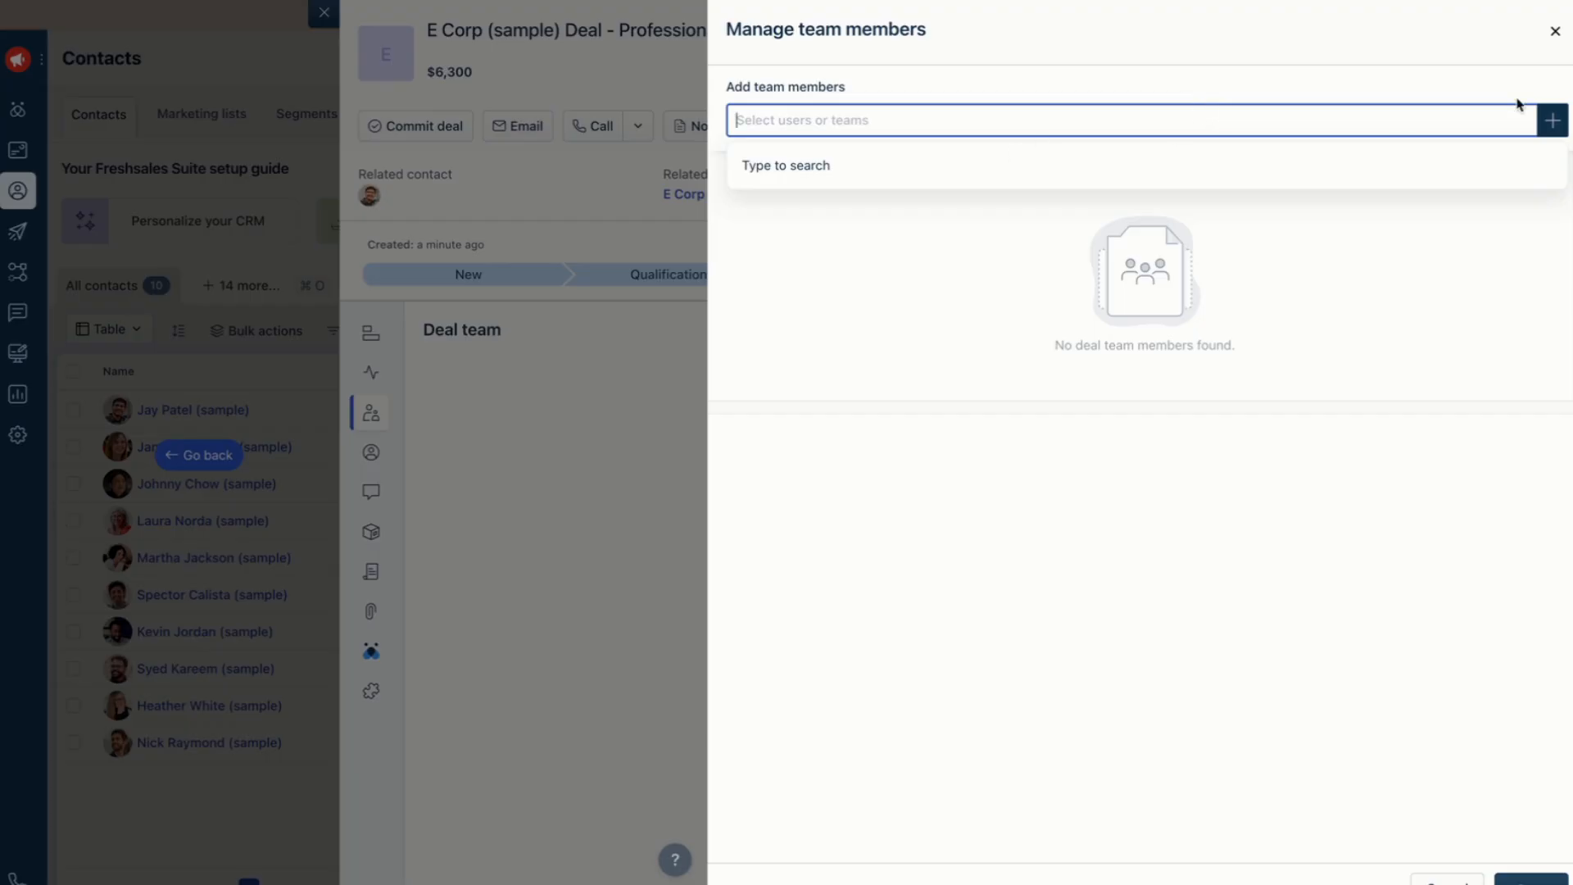
{"action": "left_click", "coordinate": [1556, 31]}
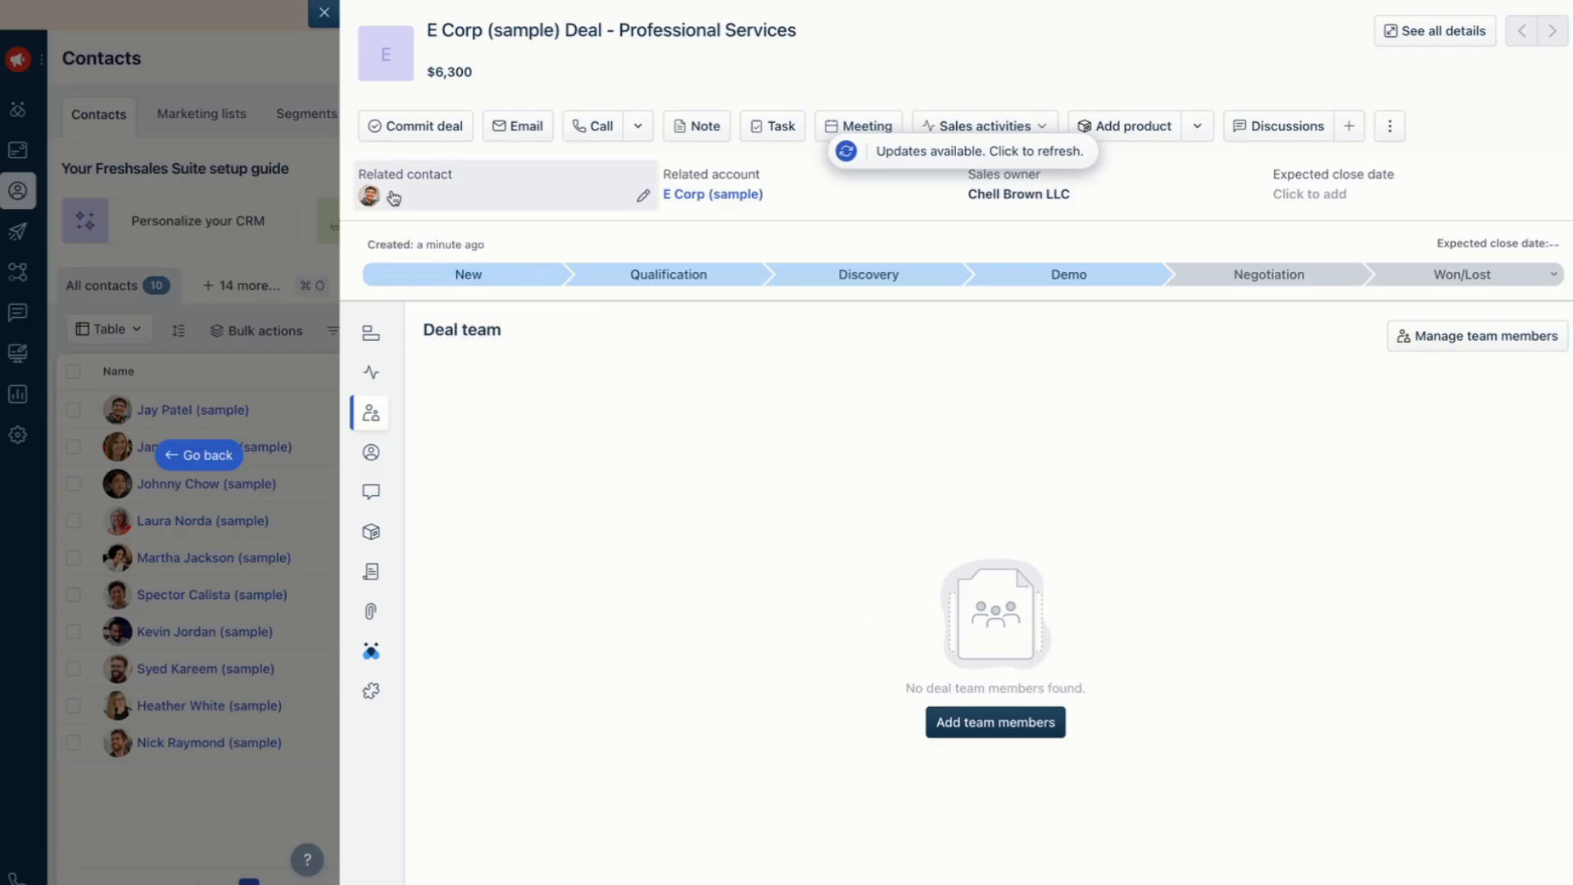
Step: View the contacts linked to the deal and refresh the record to load its available updates
{"action": "mouse_move", "coordinate": [379, 199]}
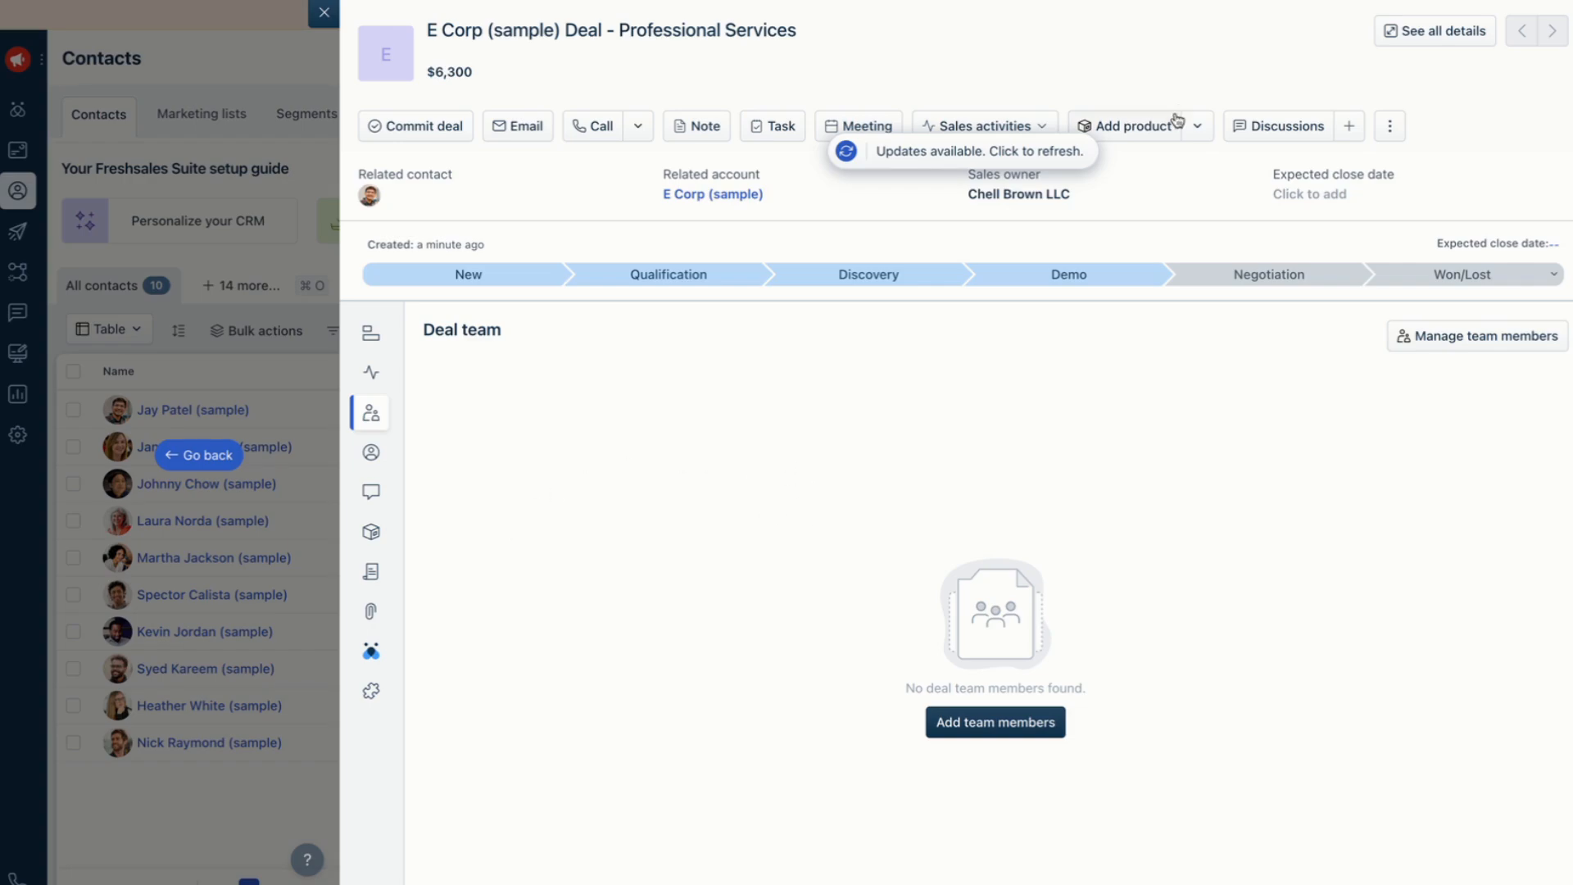
{"action": "mouse_move", "coordinate": [414, 369]}
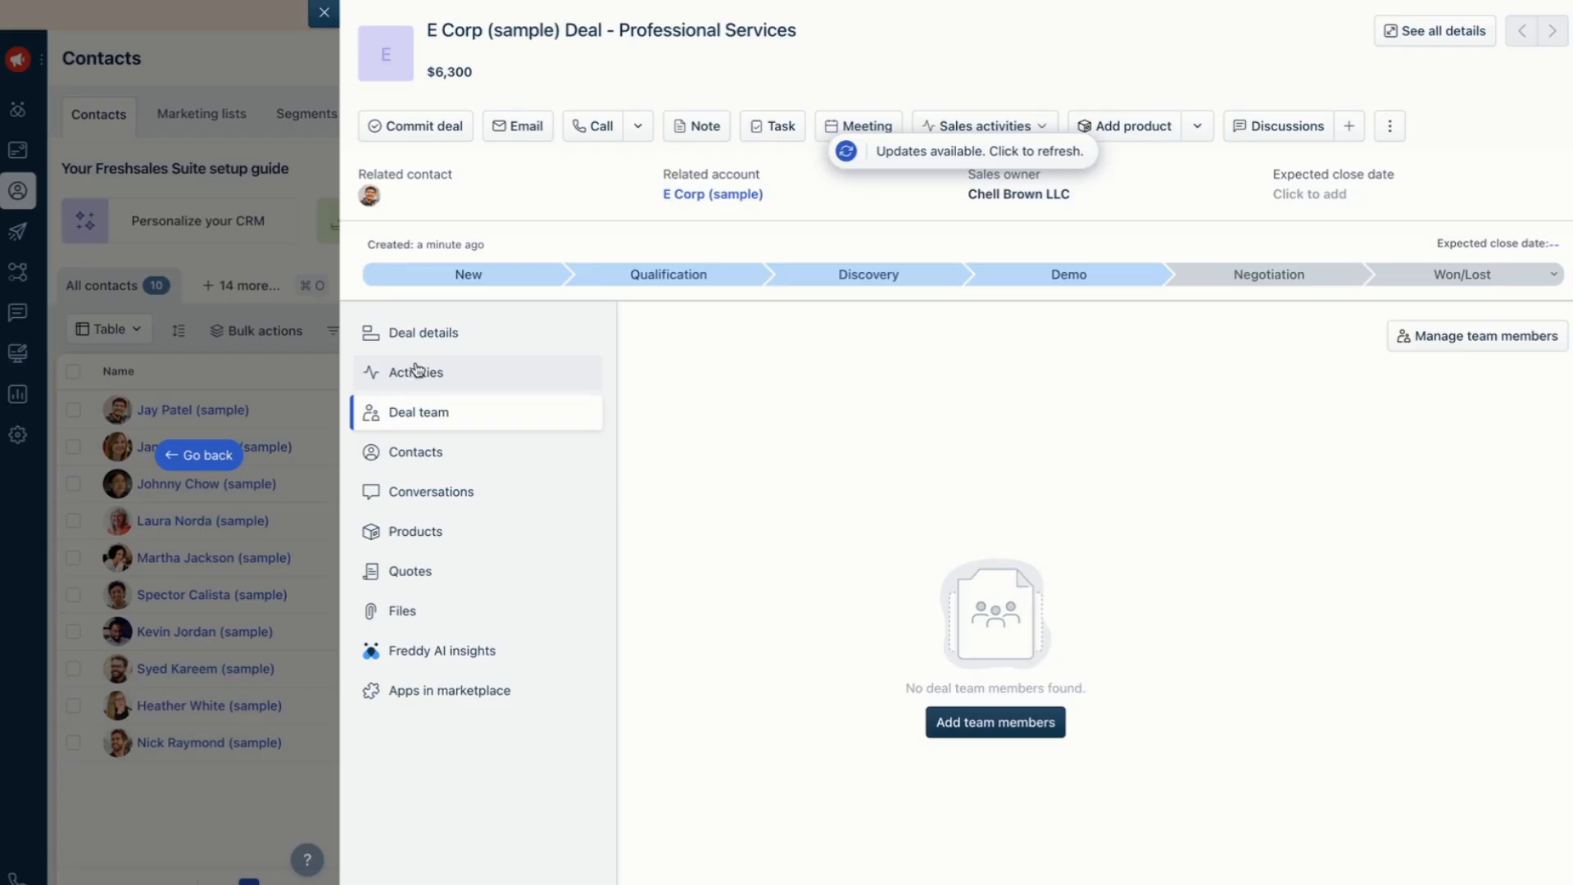
{"action": "left_click", "coordinate": [439, 455]}
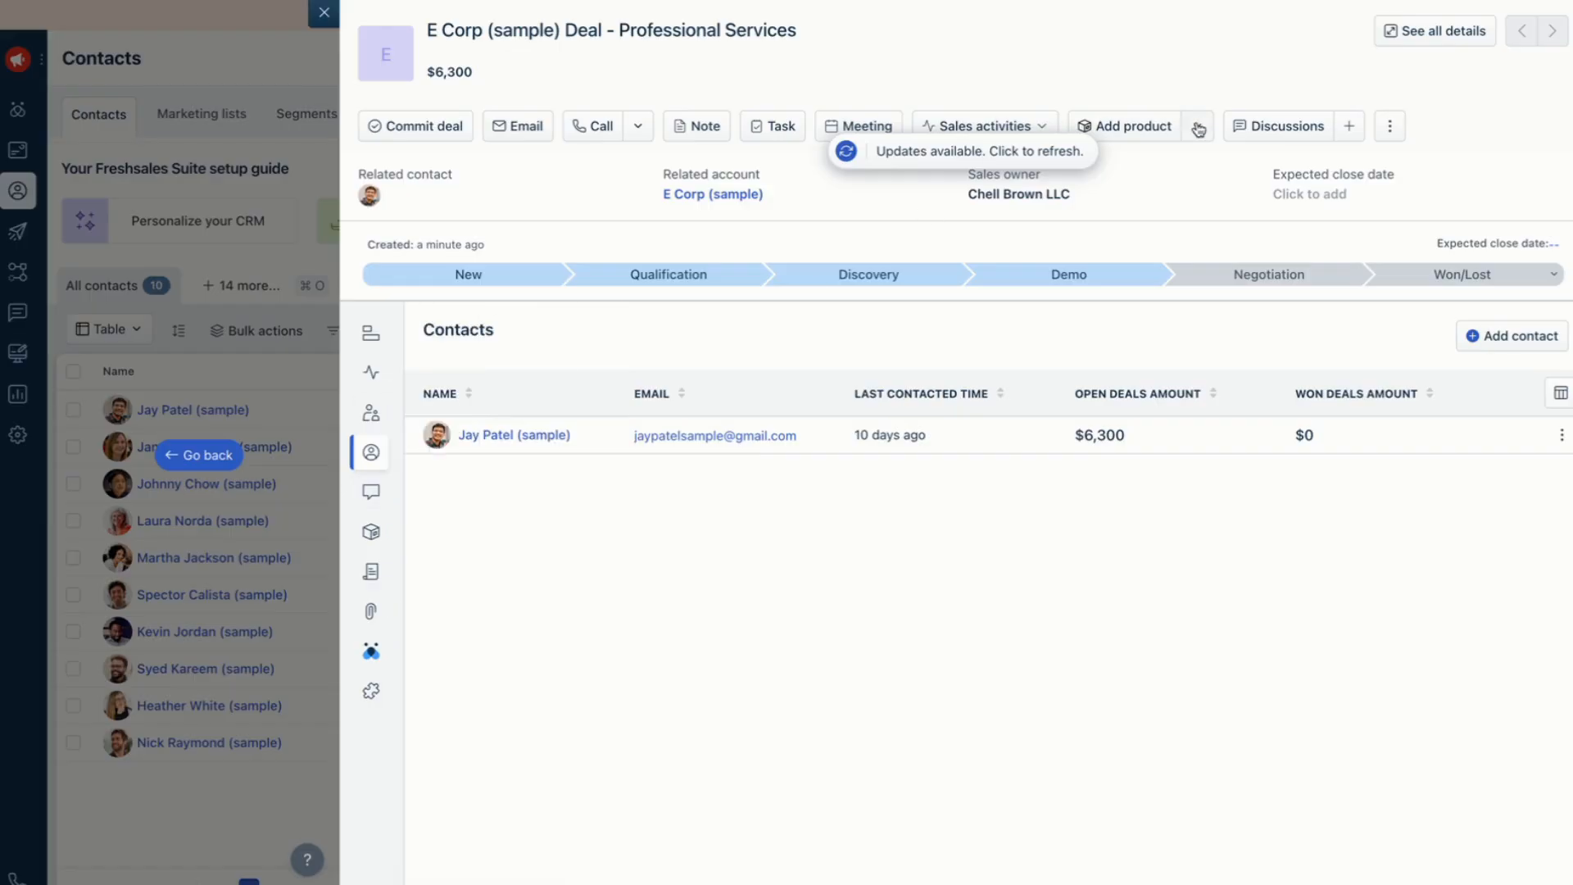
{"action": "left_click", "coordinate": [922, 157]}
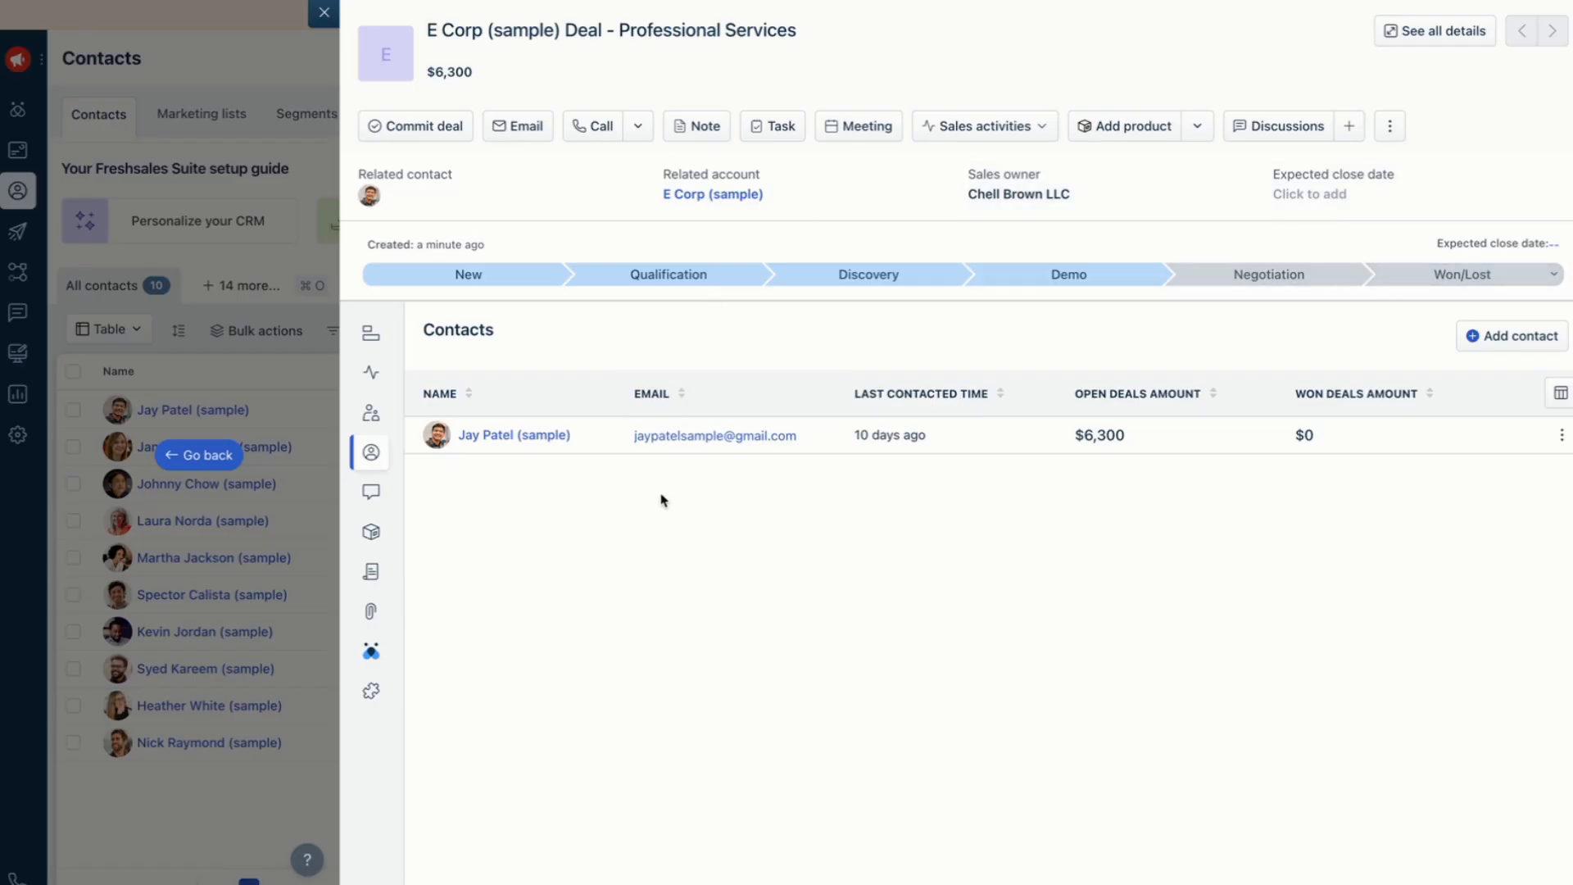
{"action": "mouse_move", "coordinate": [531, 457]}
{"action": "mouse_move", "coordinate": [1398, 428]}
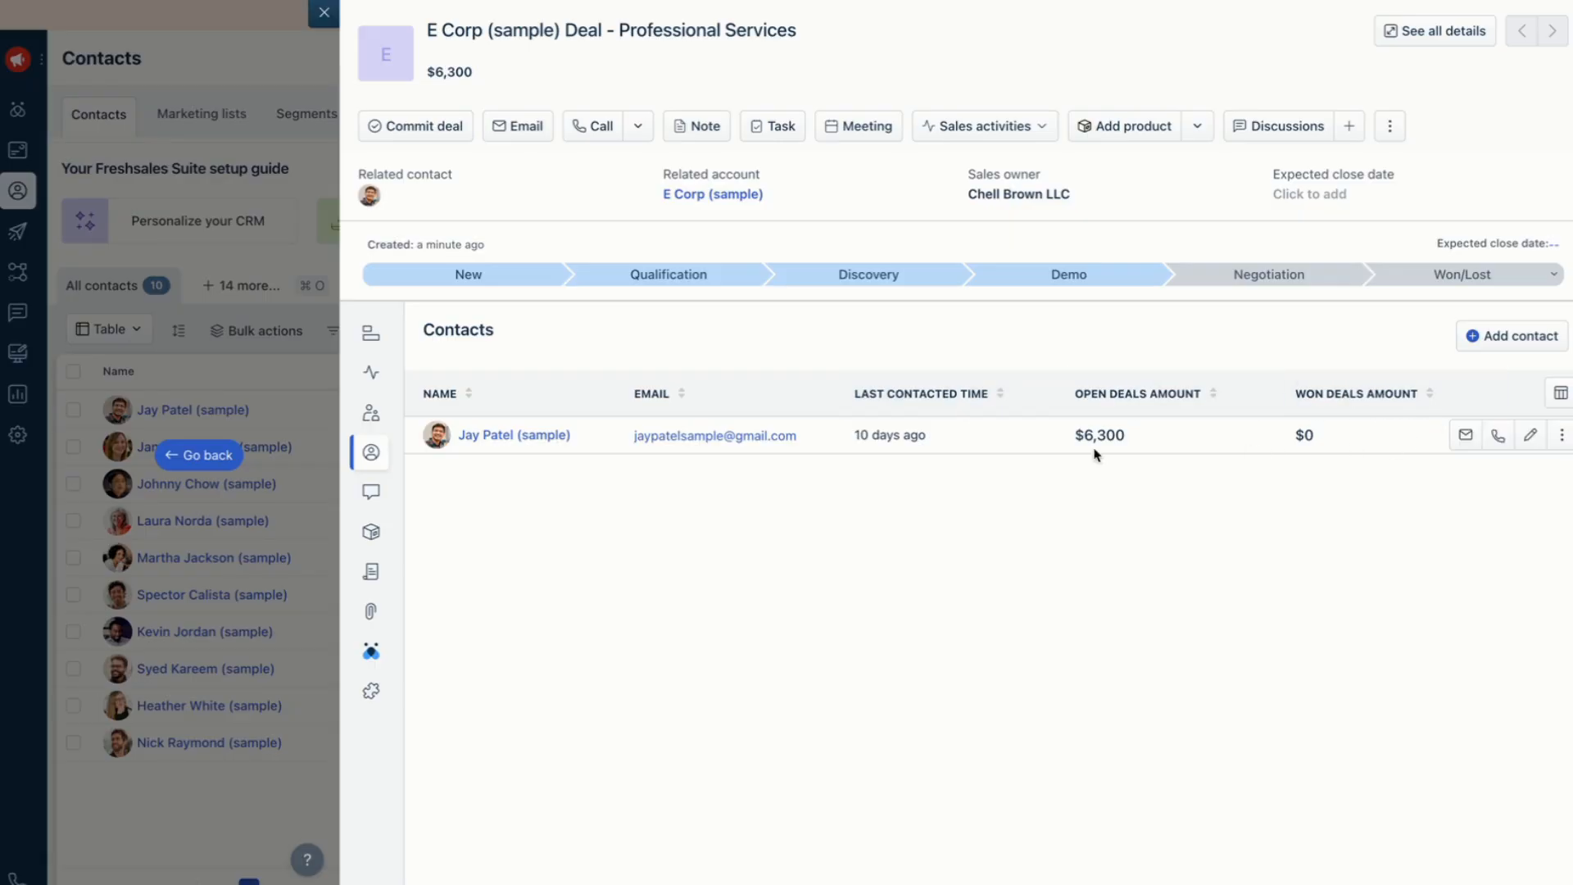
Step: Review the deal's conversations, products, quotes, files and Freddy AI insights sections in turn
{"action": "left_click", "coordinate": [445, 493]}
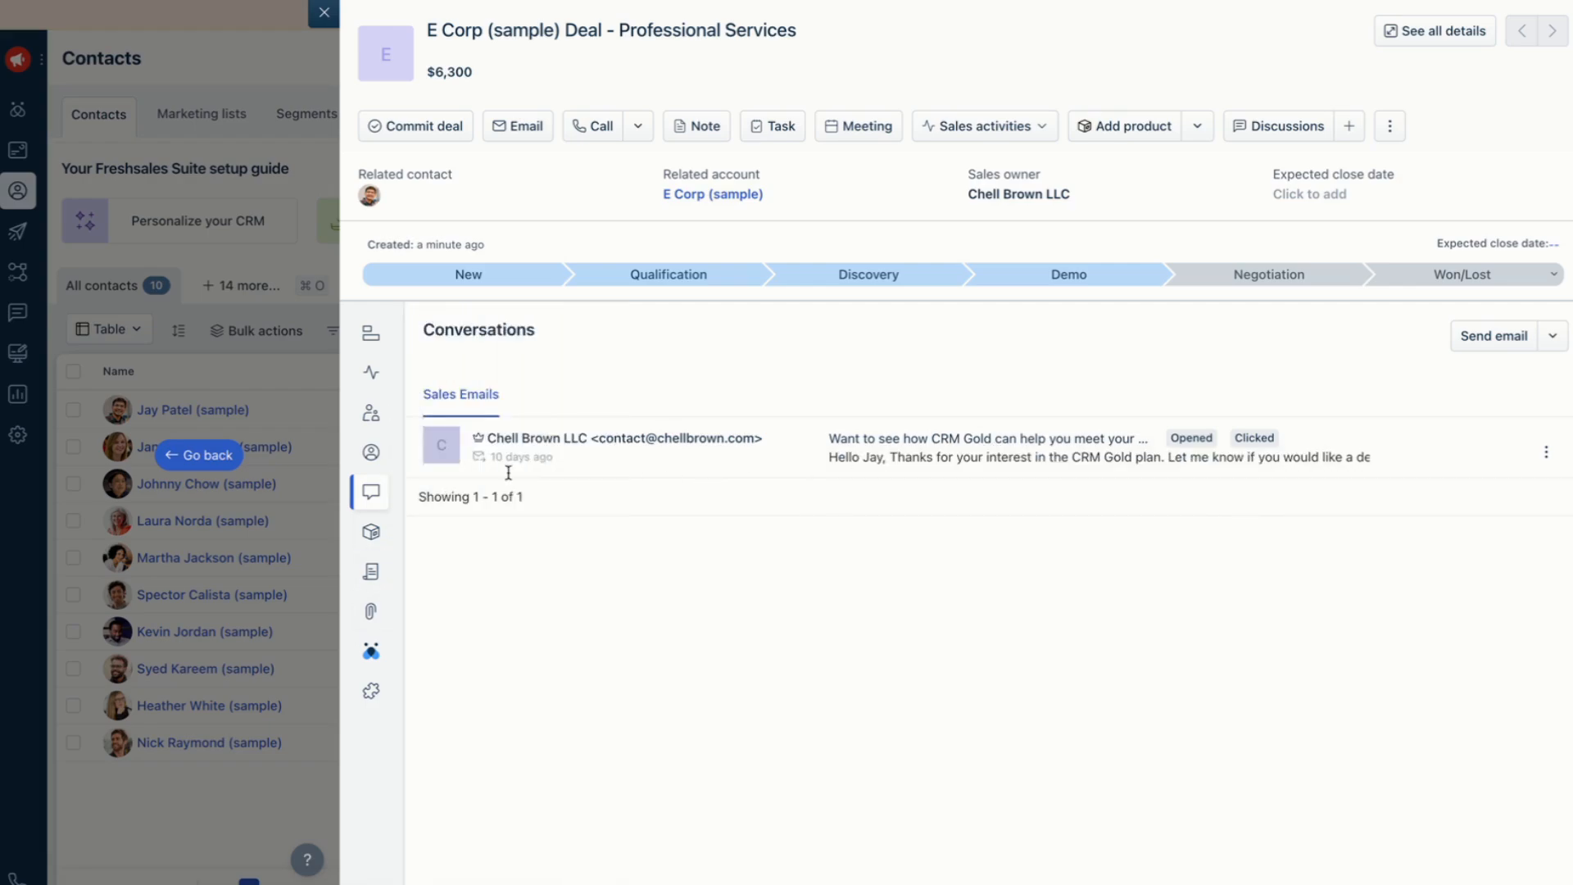
{"action": "mouse_move", "coordinate": [384, 490]}
{"action": "left_click", "coordinate": [426, 547]}
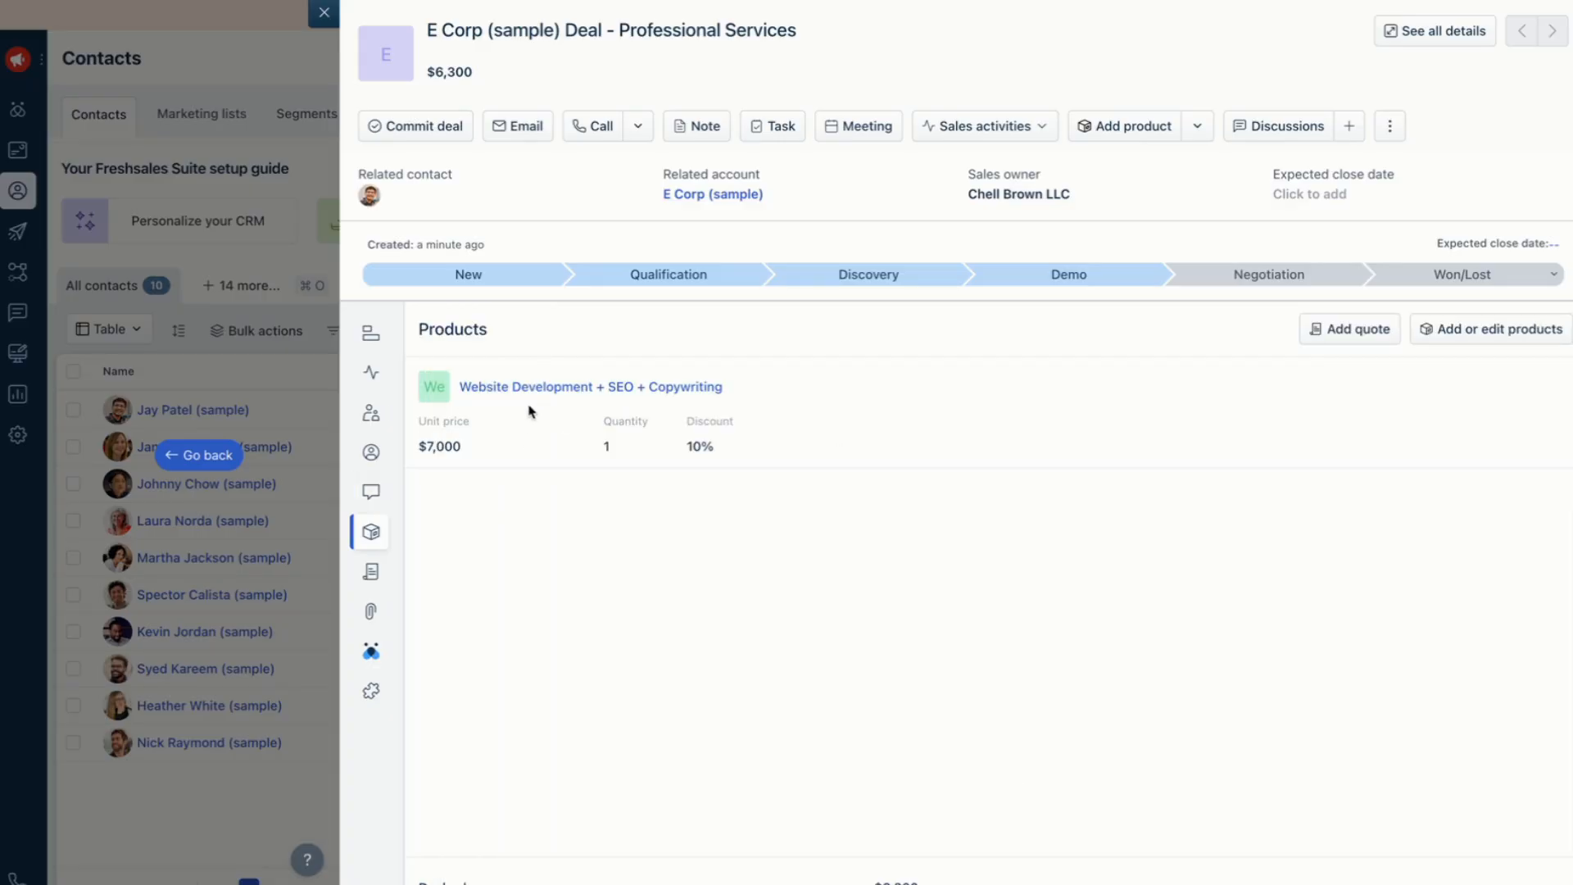
{"action": "left_click", "coordinate": [367, 578]}
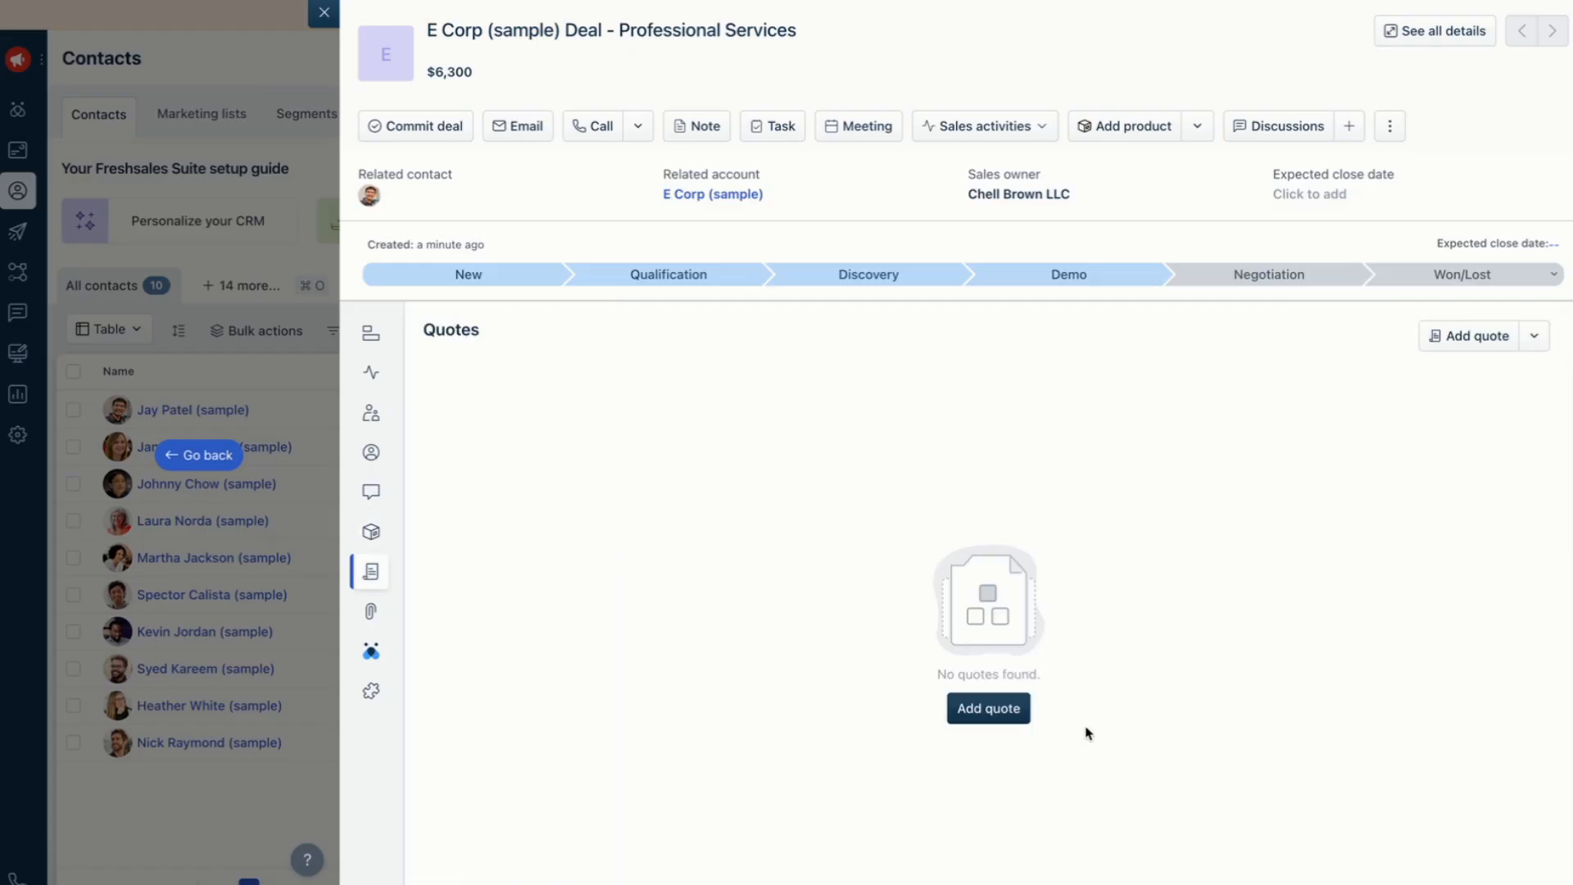
{"action": "left_click", "coordinate": [399, 624]}
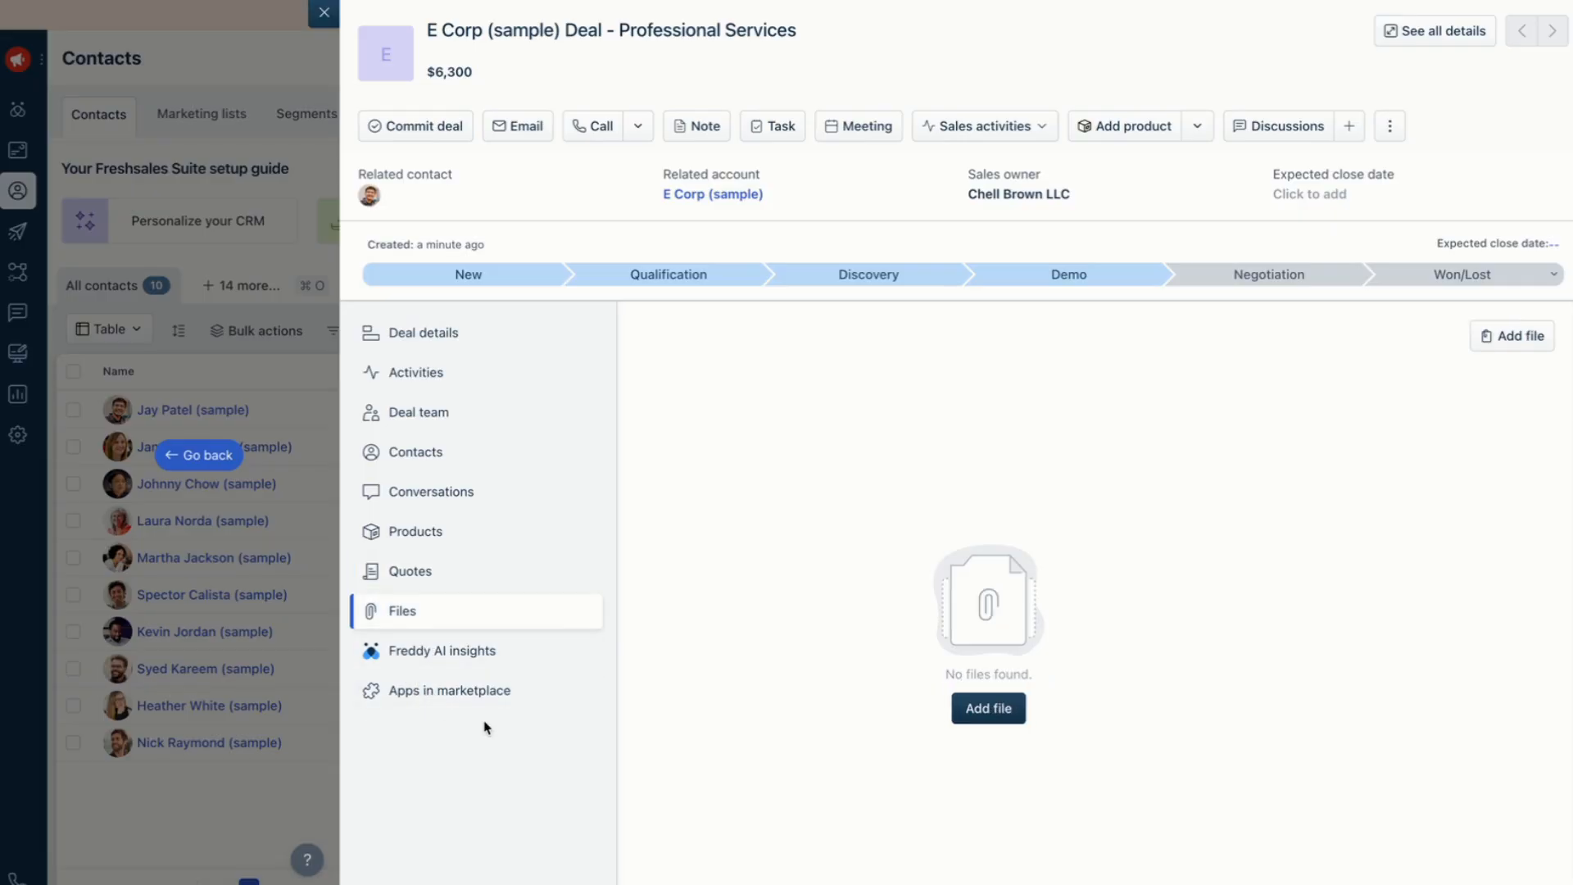
{"action": "left_click", "coordinate": [489, 650]}
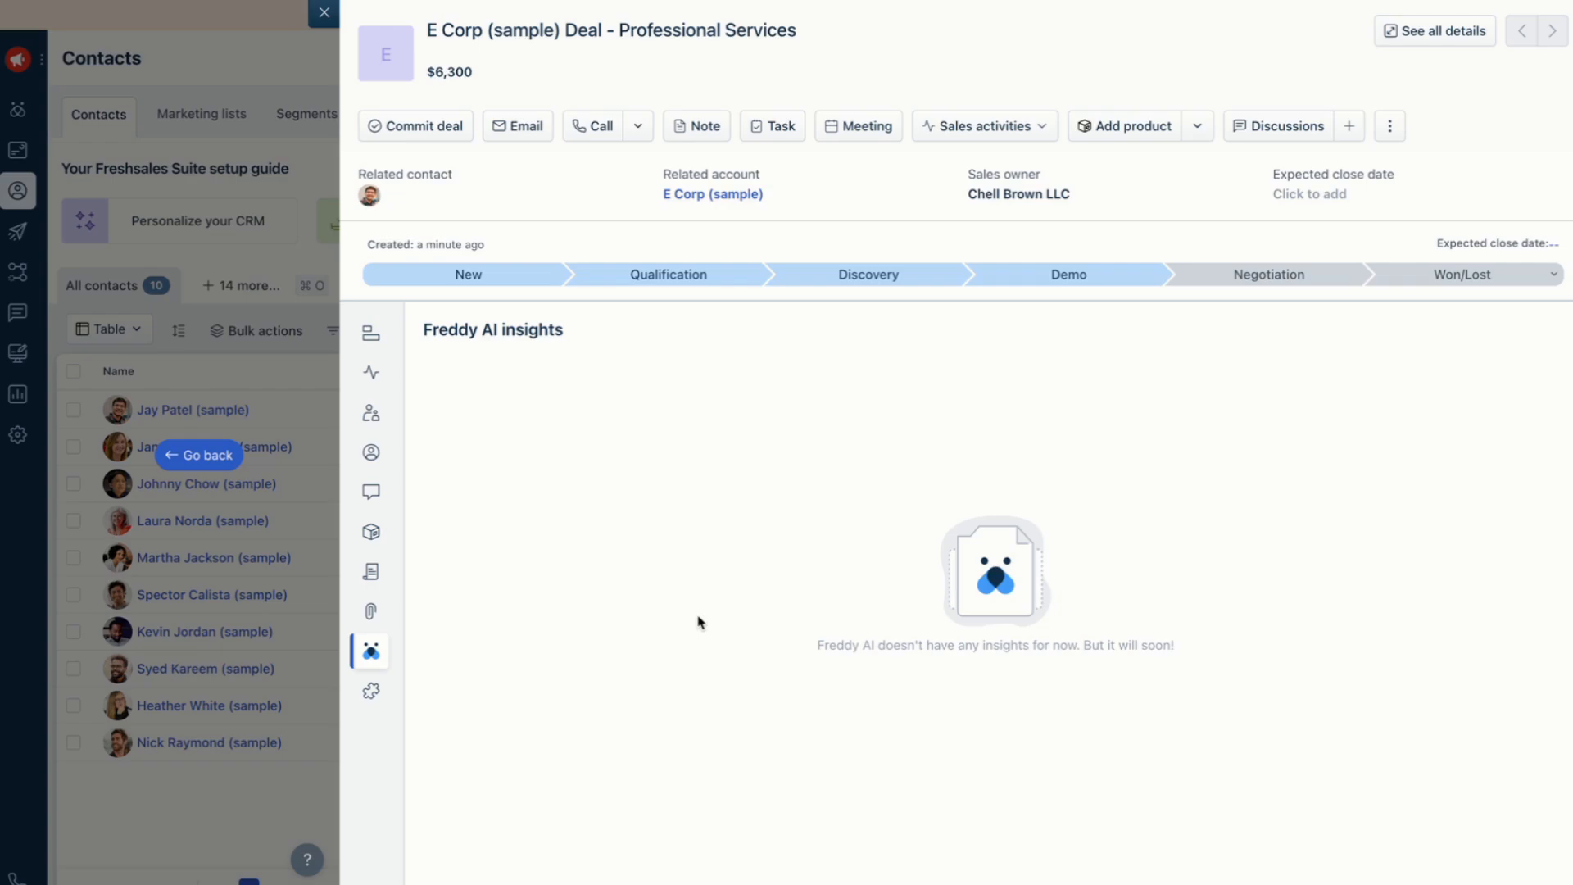
{"action": "mouse_move", "coordinate": [402, 529]}
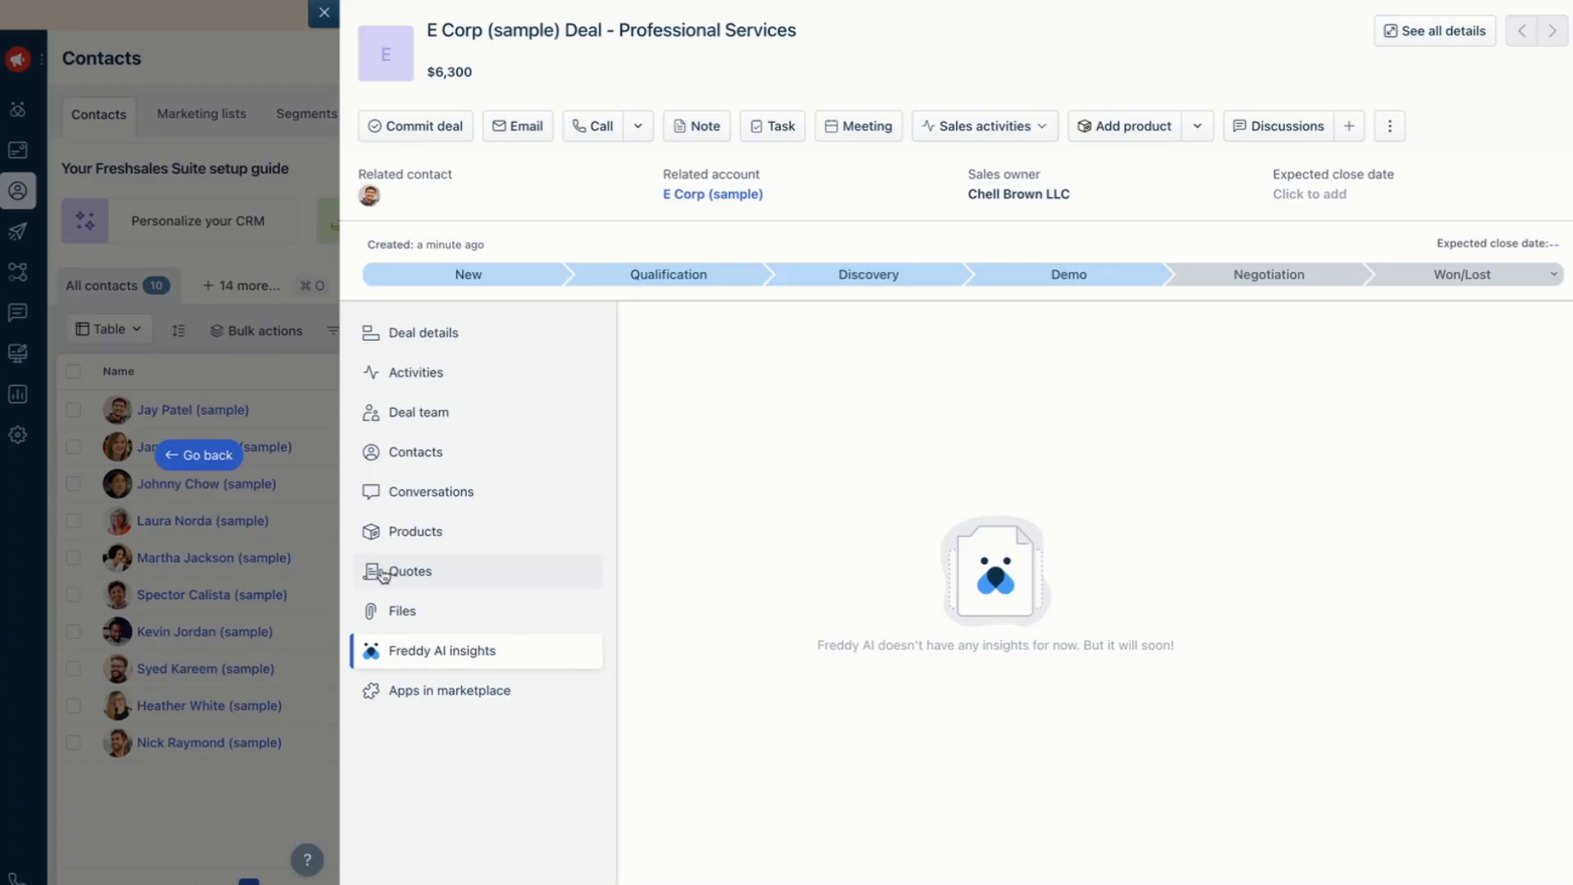
Step: Open the marketplace apps from the deal record, look through the app categories, and choose QuickBooks under accounting to enter the marketplace
{"action": "left_click", "coordinate": [448, 689]}
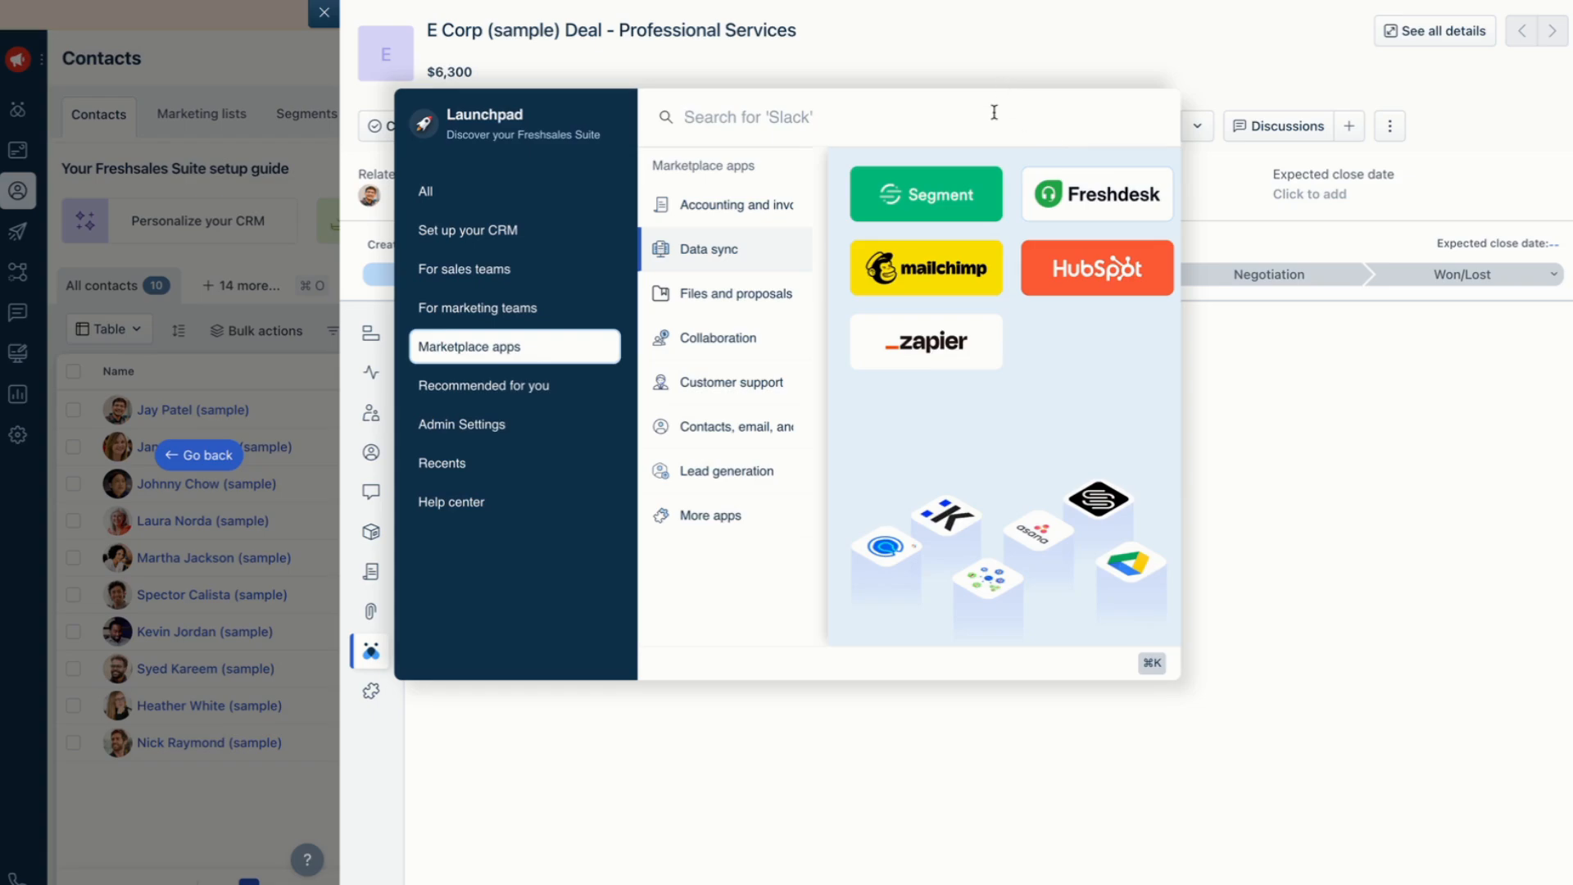
{"action": "left_click", "coordinate": [794, 396]}
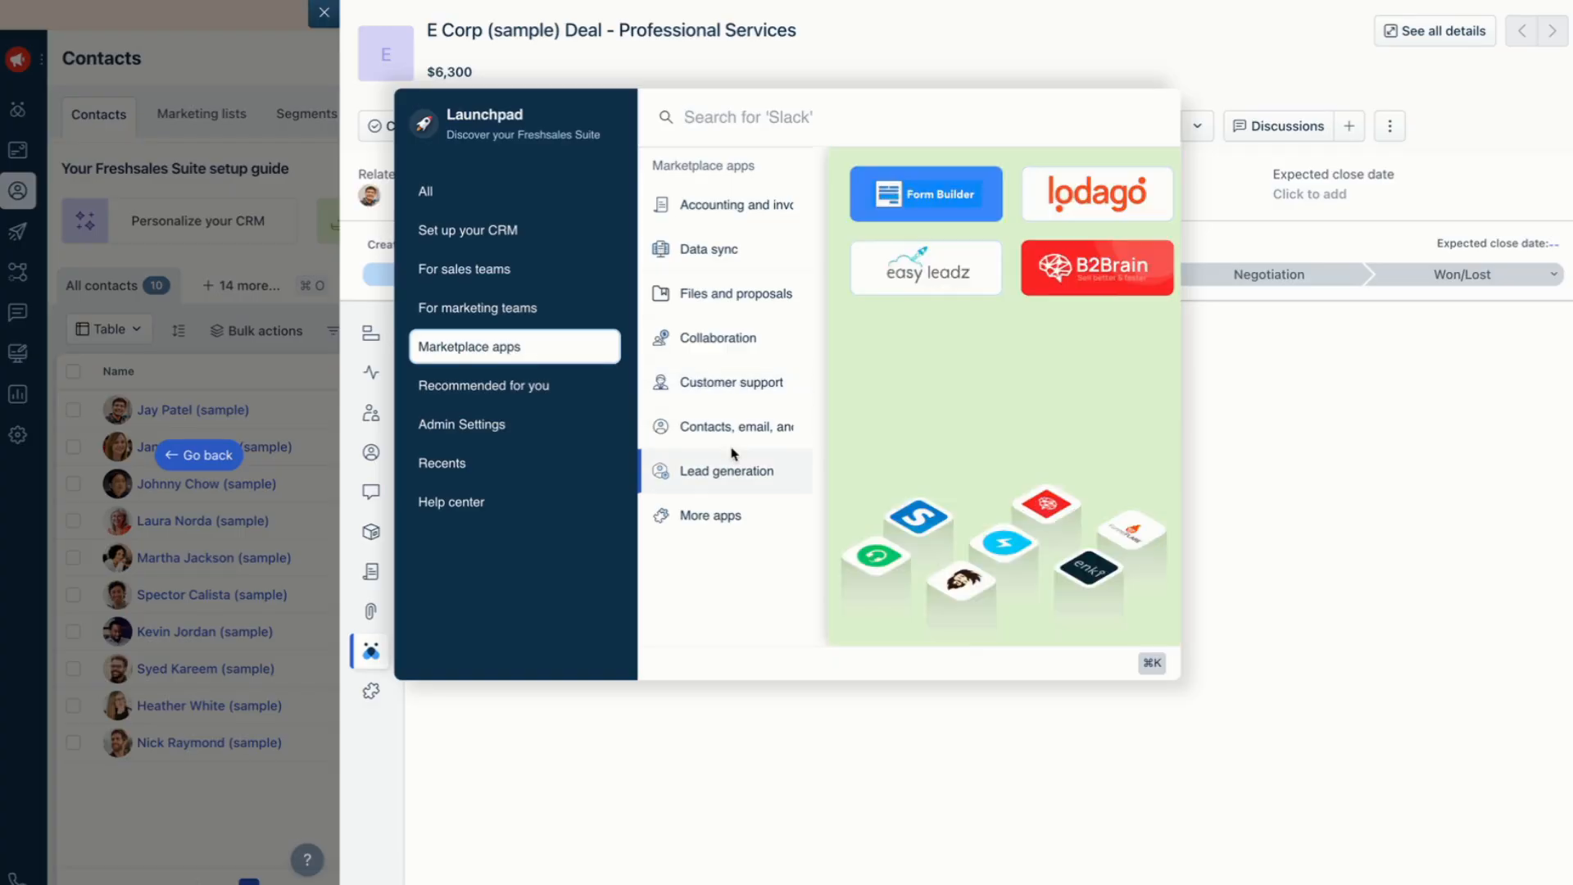
{"action": "mouse_move", "coordinate": [734, 422]}
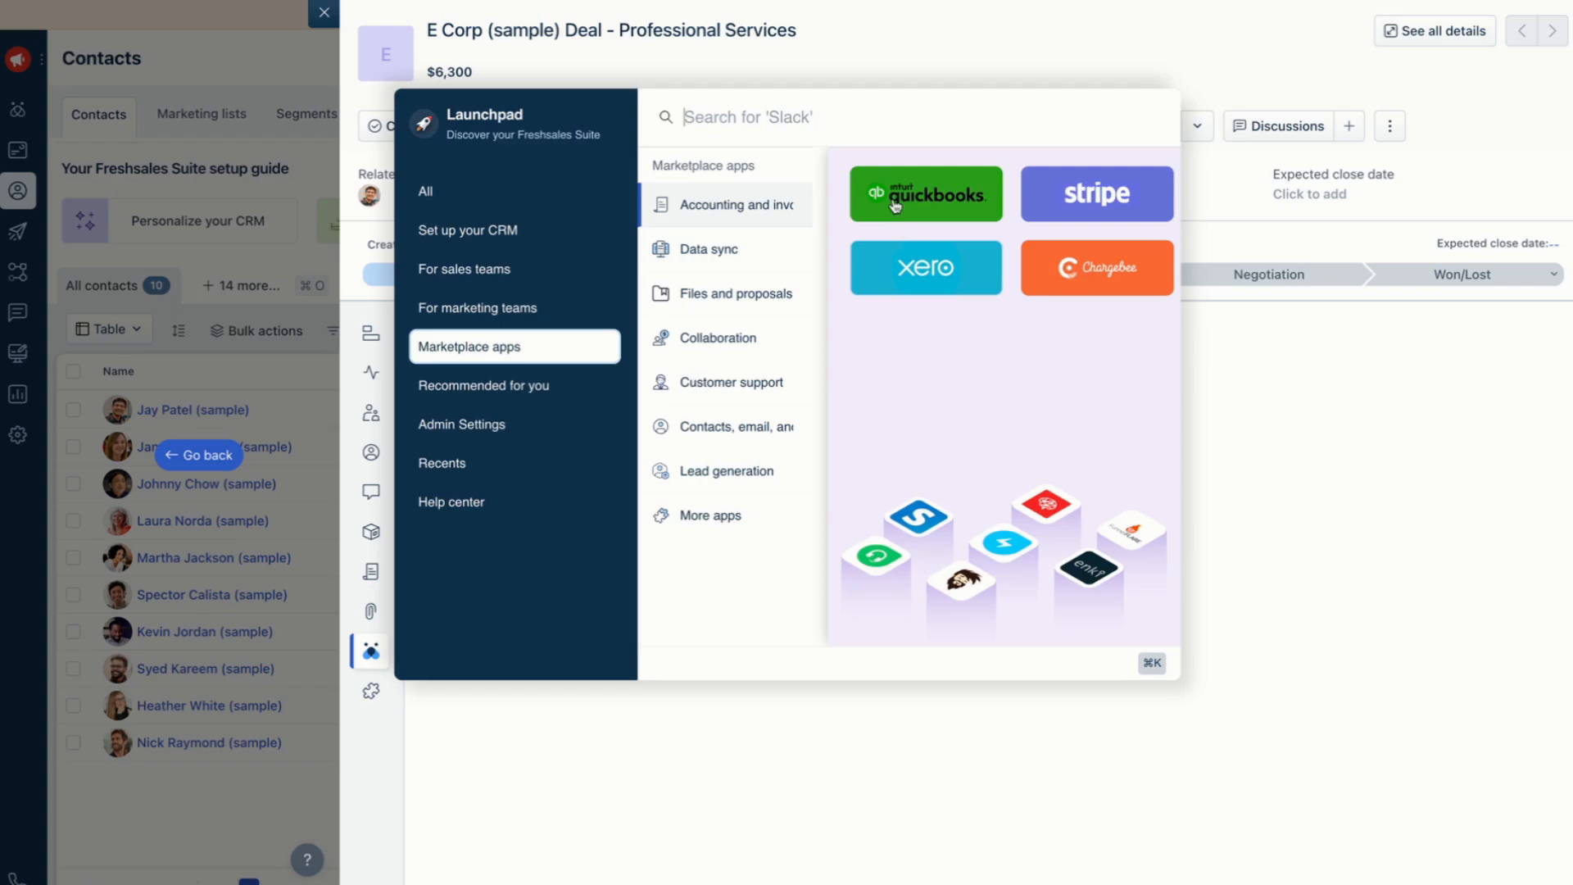
{"action": "left_click", "coordinate": [896, 205]}
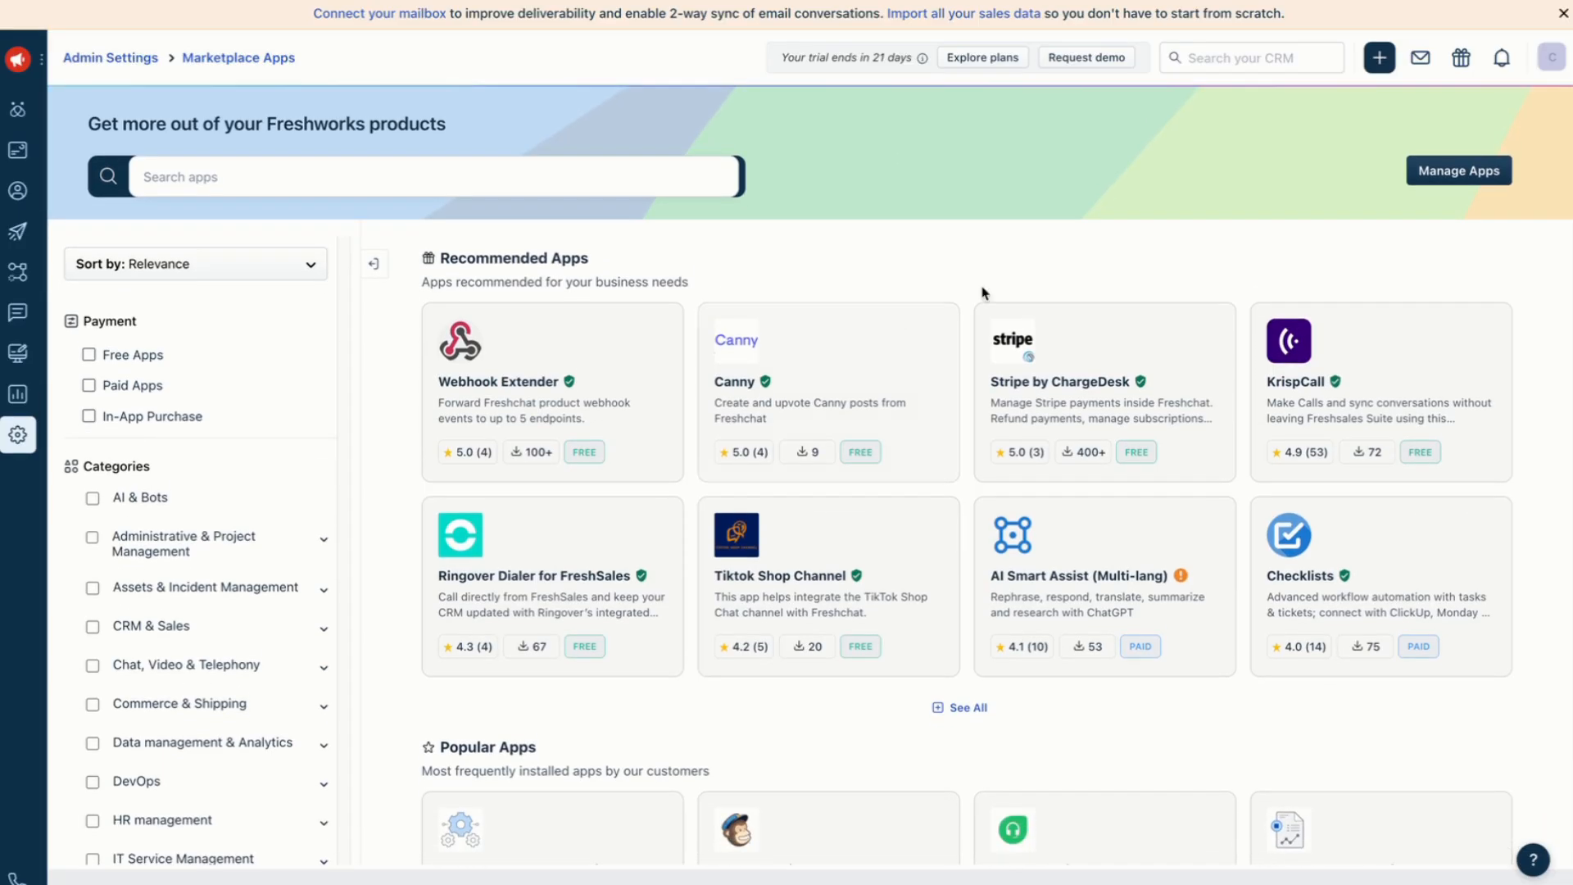
Step: Browse the marketplace's recommended, popular, featured, top-selling and newly added apps down to the collections and the build-your-own-apps section
{"action": "scroll", "coordinate": [1134, 336], "scroll_direction": "down", "scroll_amount": 2}
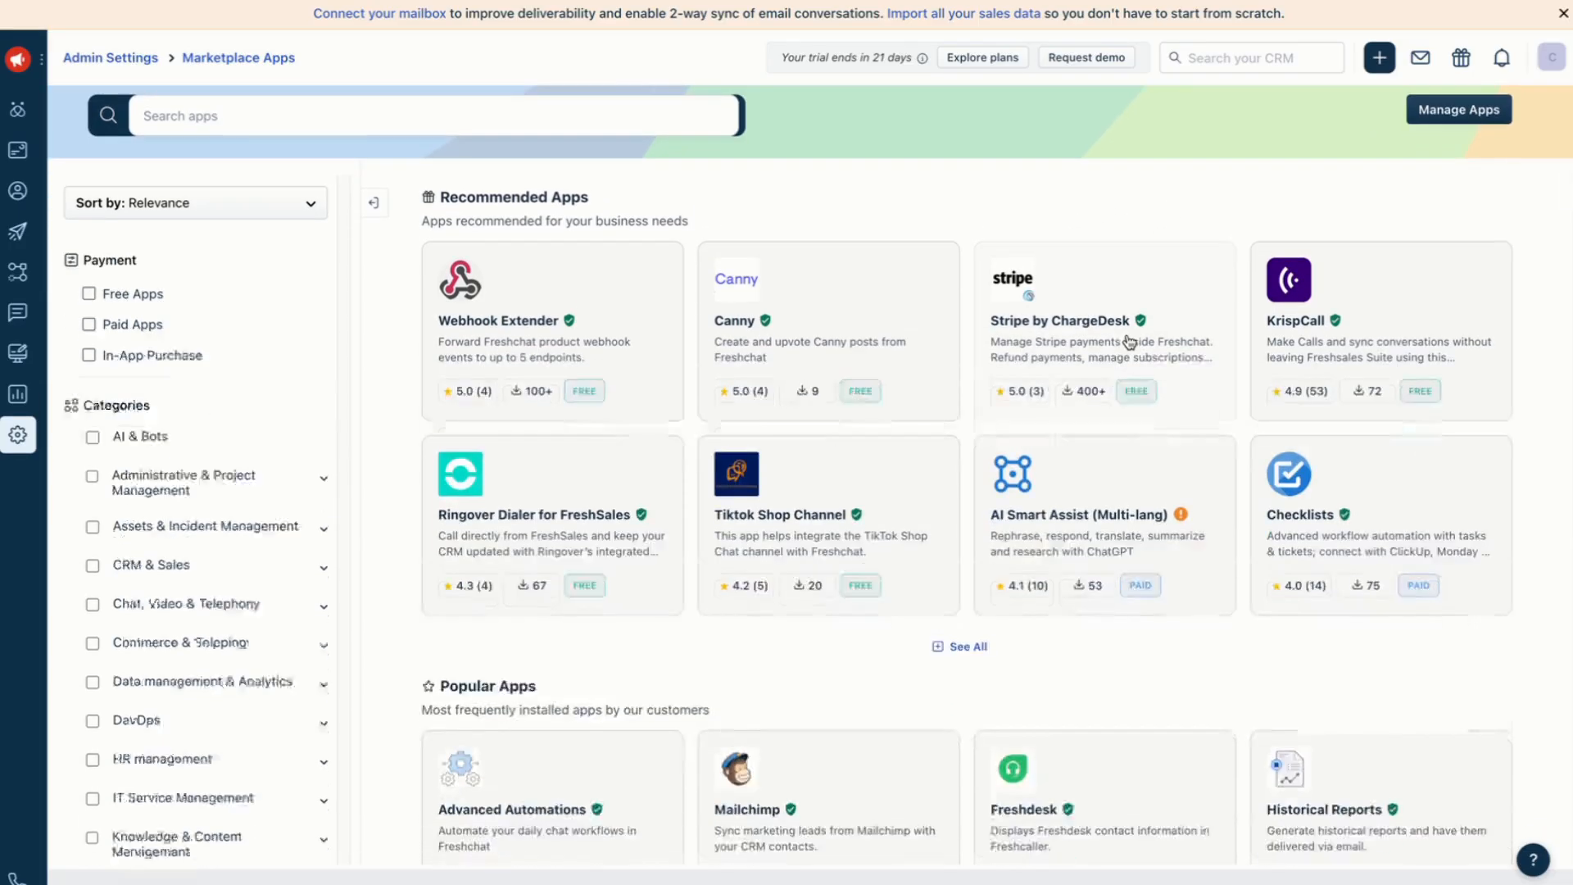
{"action": "scroll", "coordinate": [1159, 288], "scroll_direction": "down", "scroll_amount": 3}
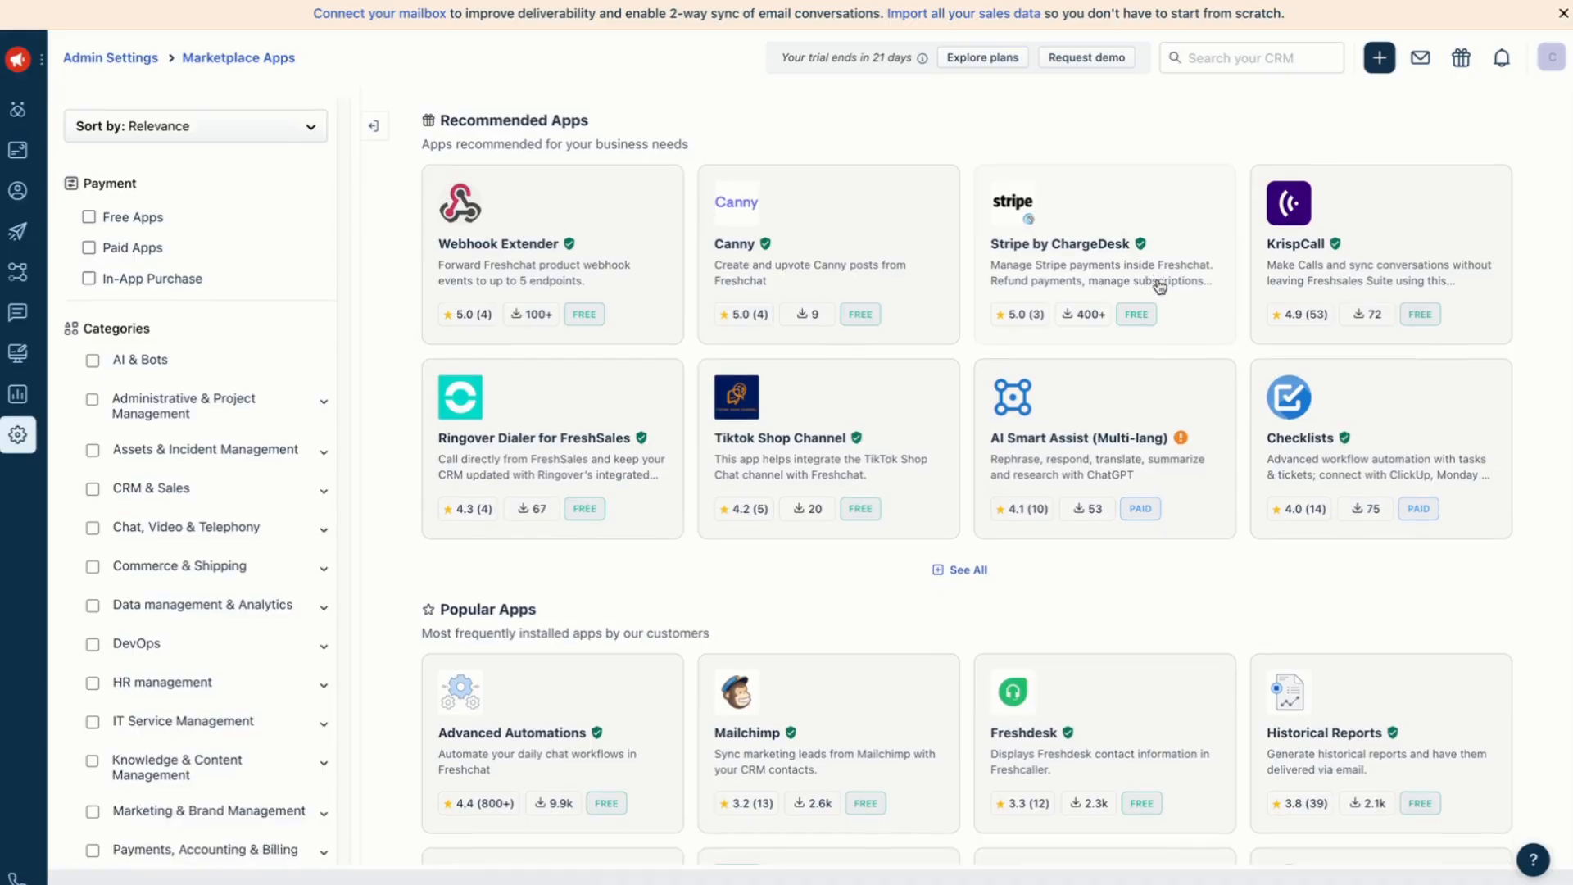
{"action": "scroll", "coordinate": [1135, 309], "scroll_direction": "down", "scroll_amount": 12}
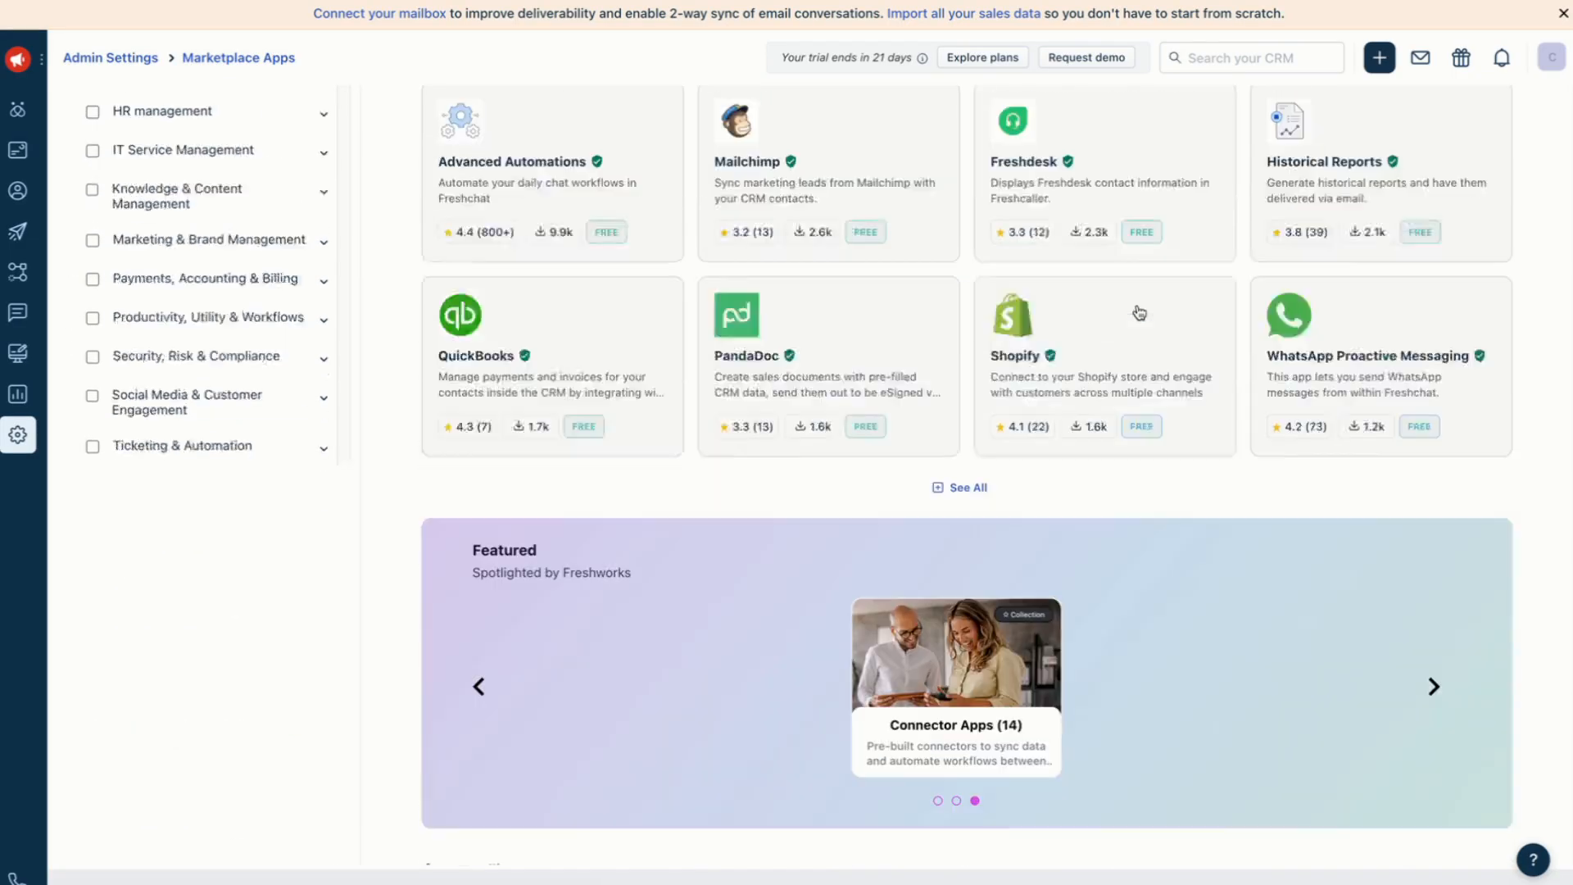
{"action": "scroll", "coordinate": [1136, 310], "scroll_direction": "up", "scroll_amount": 4}
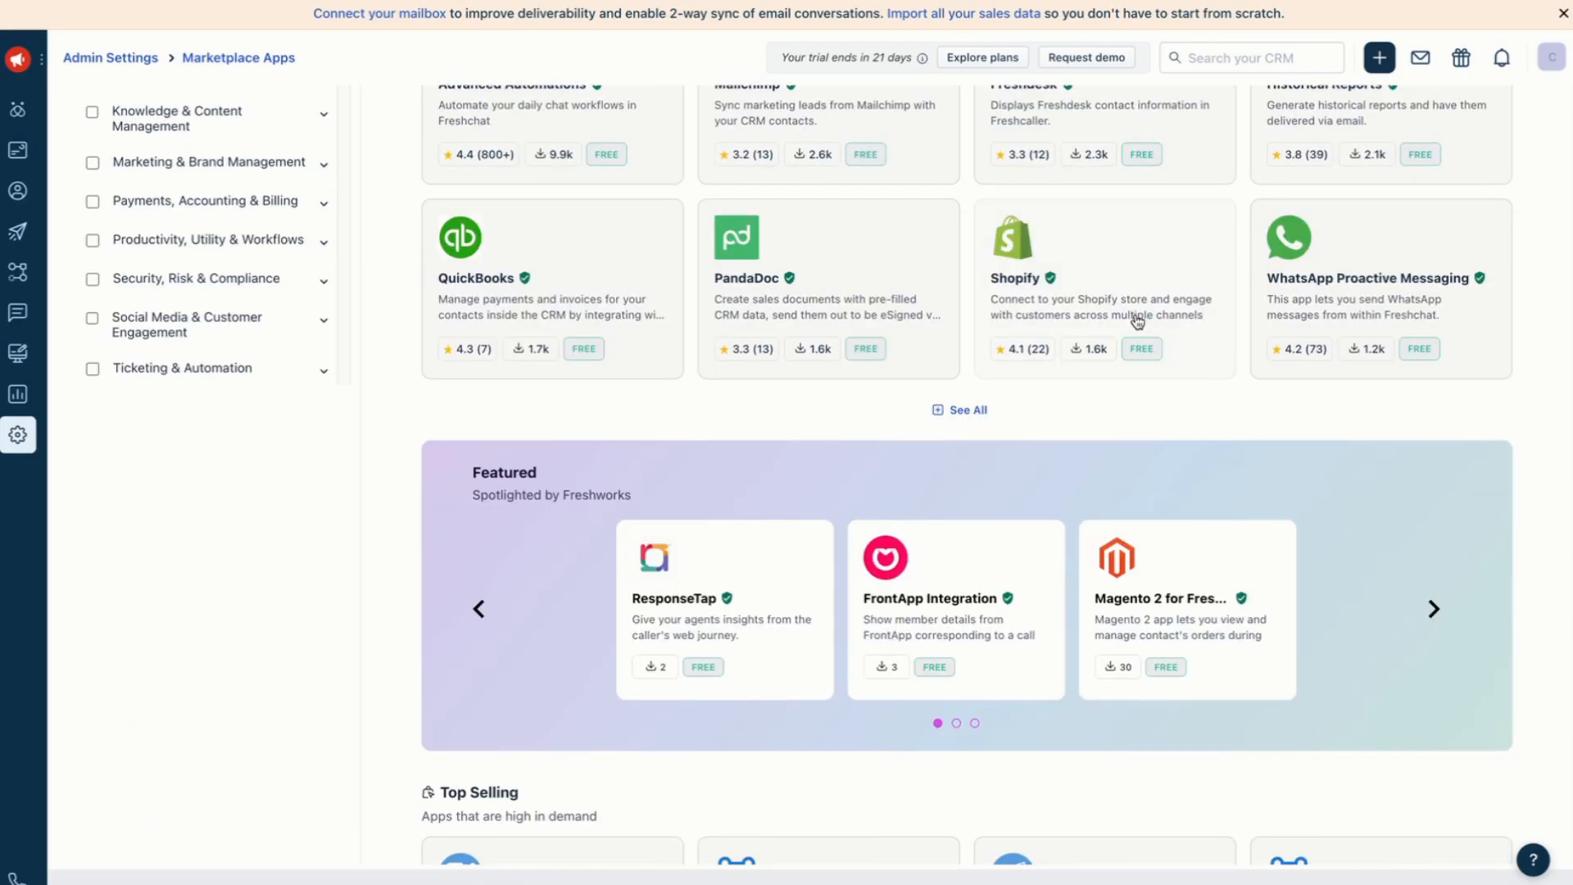
{"action": "scroll", "coordinate": [1135, 328], "scroll_direction": "up", "scroll_amount": 4}
{"action": "scroll", "coordinate": [1147, 237], "scroll_direction": "down", "scroll_amount": 5}
{"action": "scroll", "coordinate": [1159, 230], "scroll_direction": "down", "scroll_amount": 8}
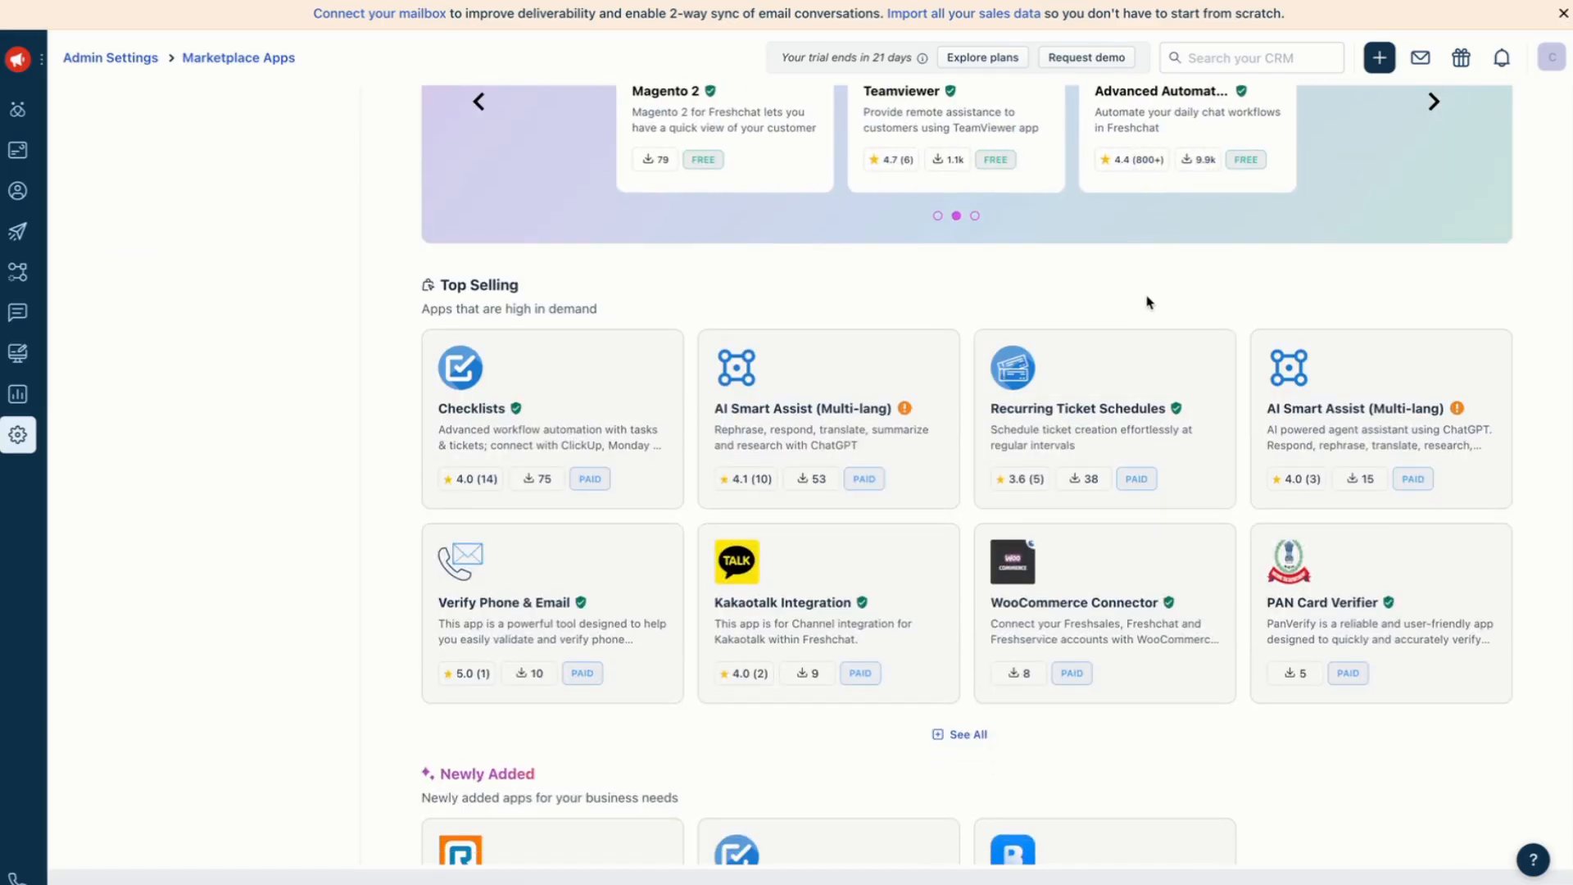
{"action": "scroll", "coordinate": [1147, 300], "scroll_direction": "down", "scroll_amount": 10}
{"action": "scroll", "coordinate": [1188, 295], "scroll_direction": "down", "scroll_amount": 3}
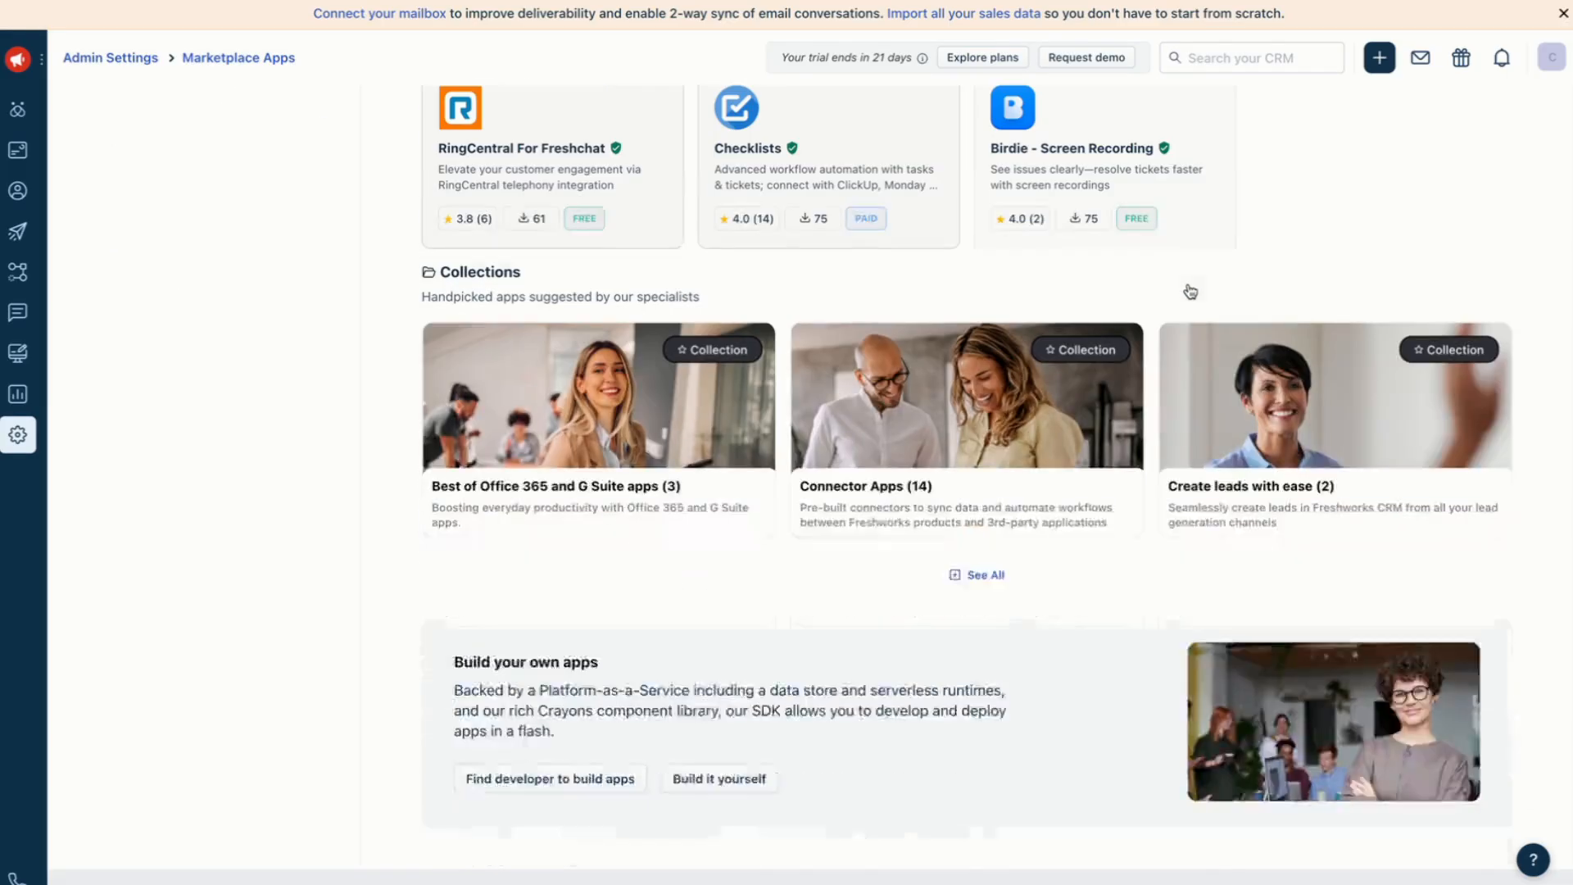
{"action": "scroll", "coordinate": [1184, 302], "scroll_direction": "up", "scroll_amount": 4}
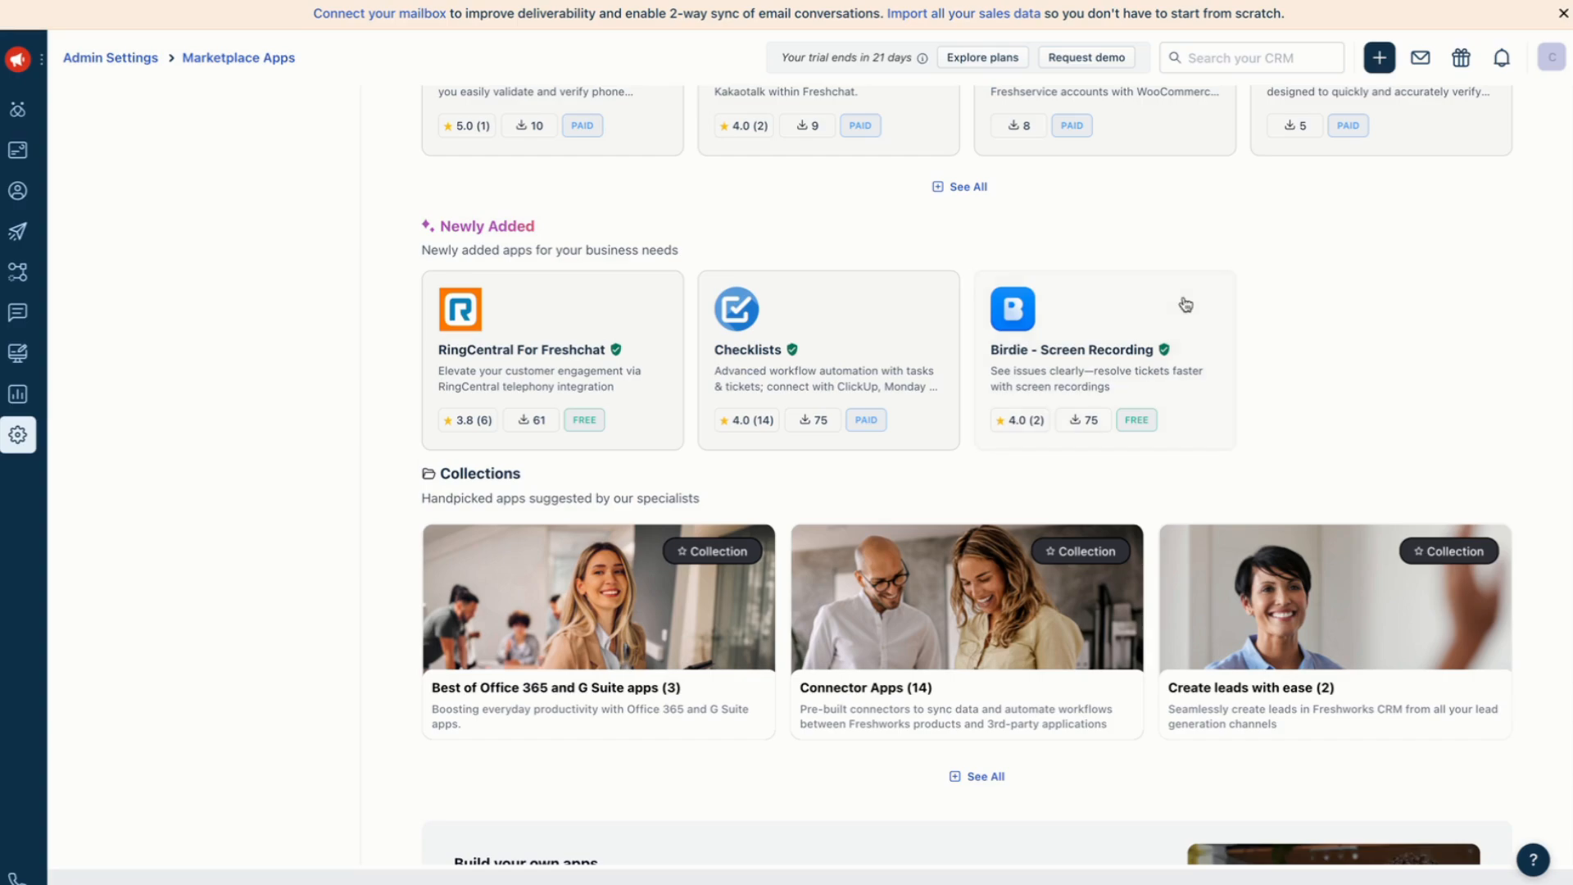
{"action": "scroll", "coordinate": [1186, 304], "scroll_direction": "down", "scroll_amount": 3}
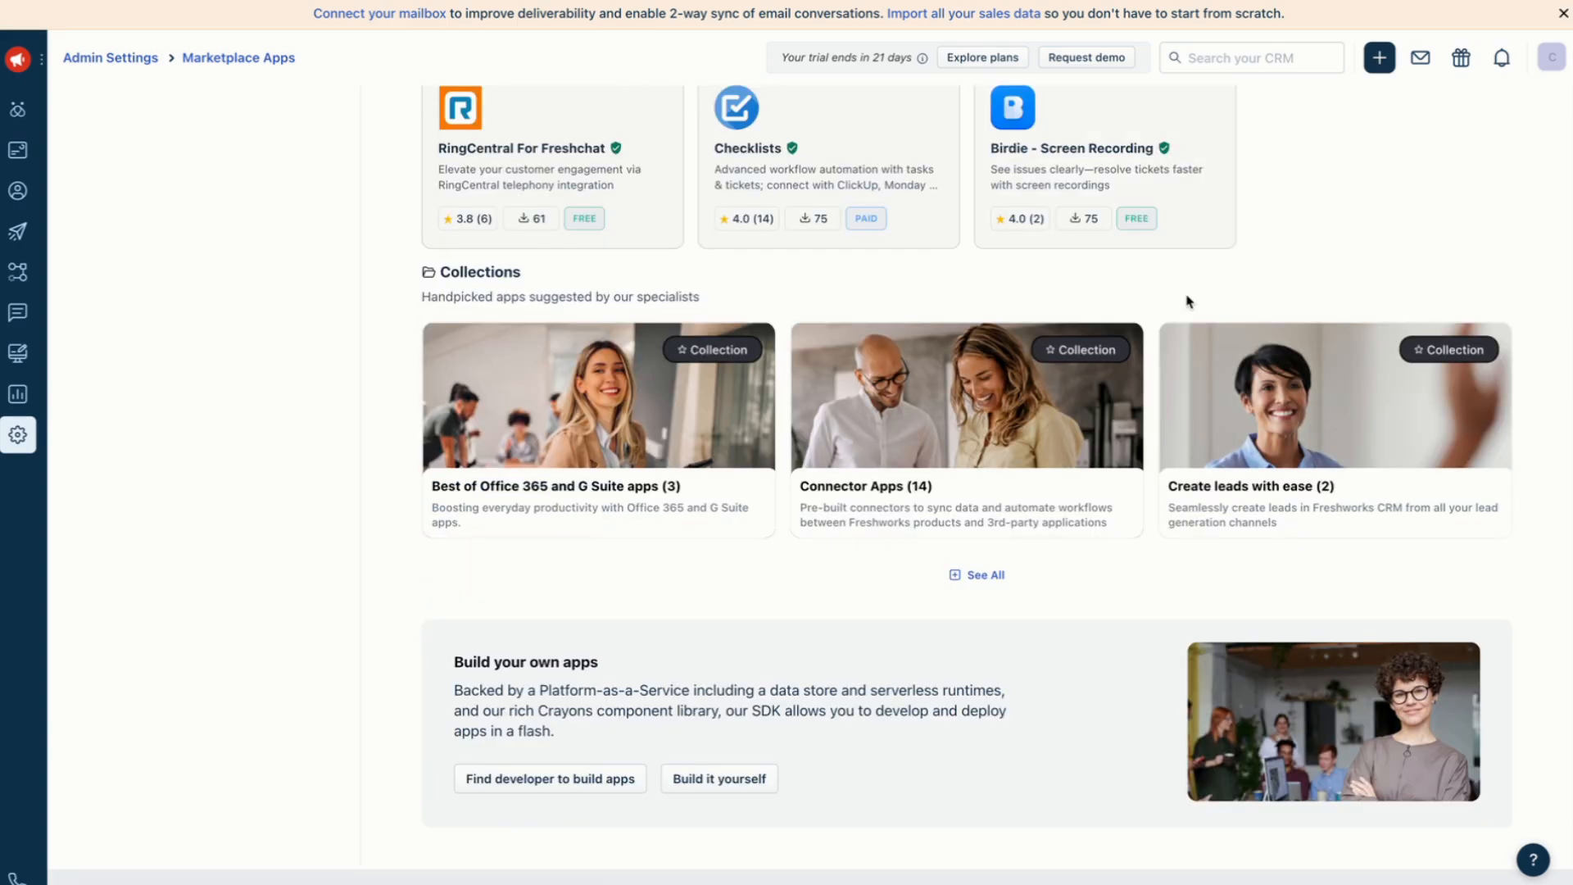
Step: Go back over the newly added and top-selling apps, and look again at the marketplace's recommended and popular apps
{"action": "scroll", "coordinate": [1188, 302], "scroll_direction": "up", "scroll_amount": 1}
{"action": "scroll", "coordinate": [1188, 302], "scroll_direction": "up", "scroll_amount": 5}
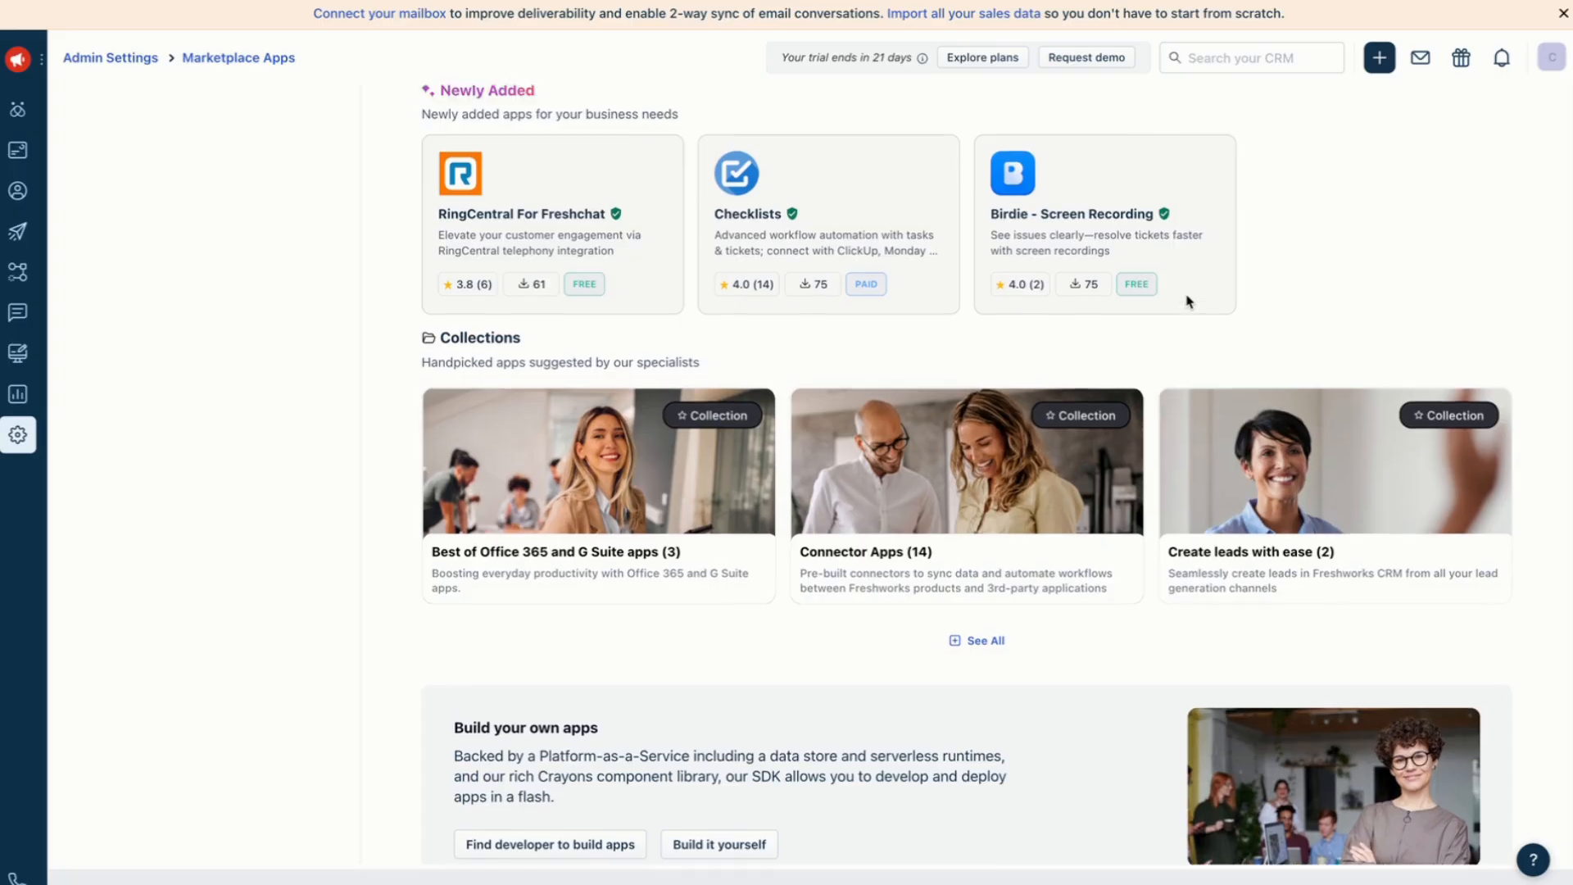
{"action": "scroll", "coordinate": [1188, 301], "scroll_direction": "up", "scroll_amount": 2}
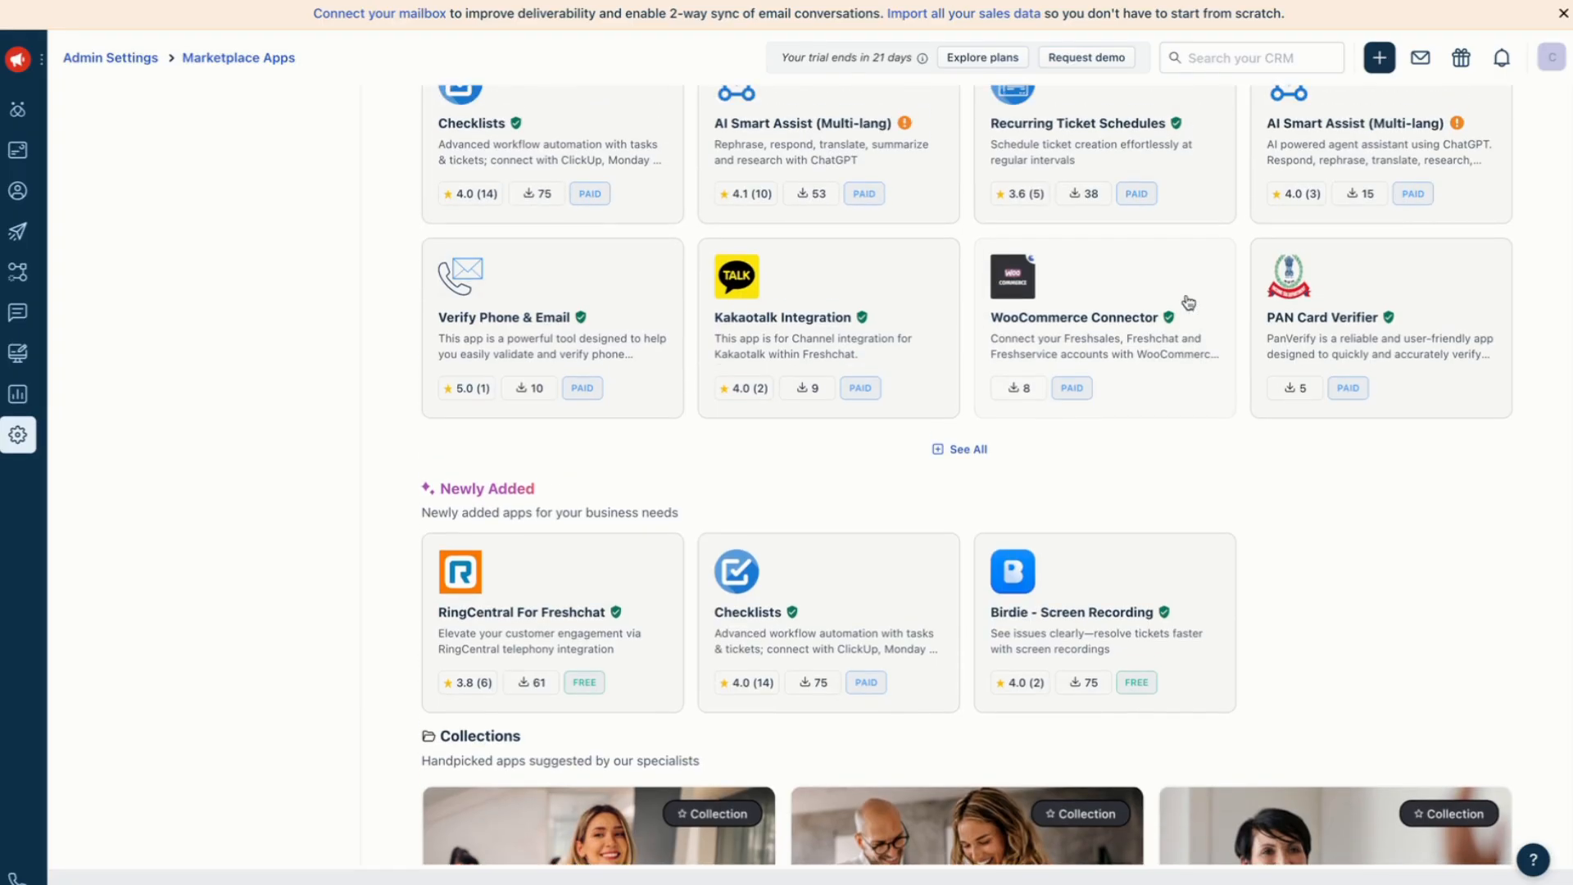
{"action": "scroll", "coordinate": [1188, 304], "scroll_direction": "up", "scroll_amount": 1}
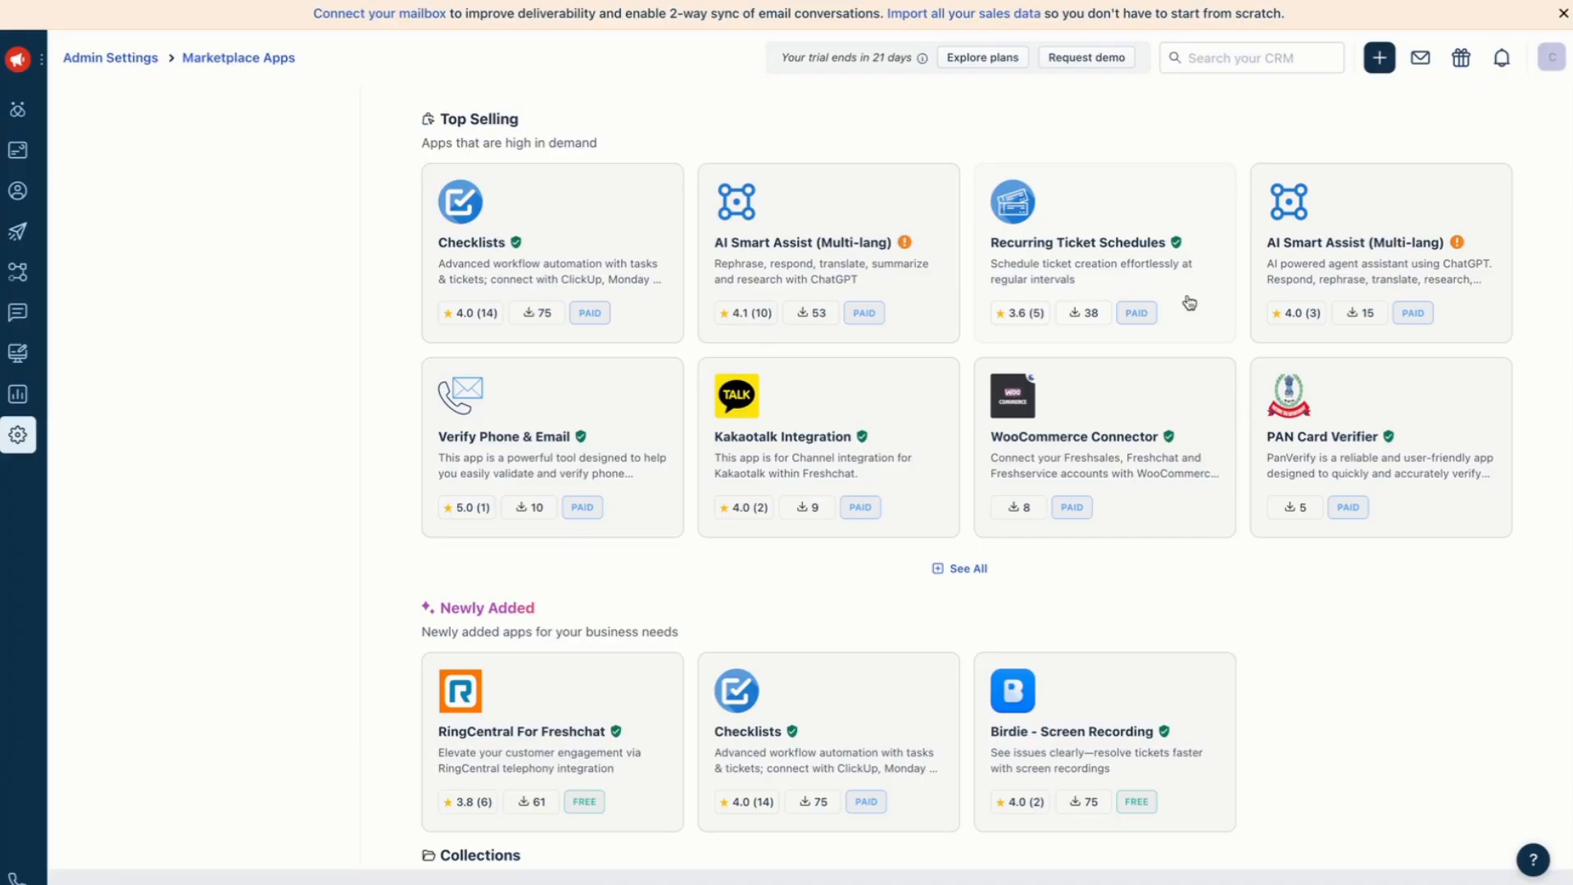
{"action": "scroll", "coordinate": [1069, 508], "scroll_direction": "down", "scroll_amount": 1}
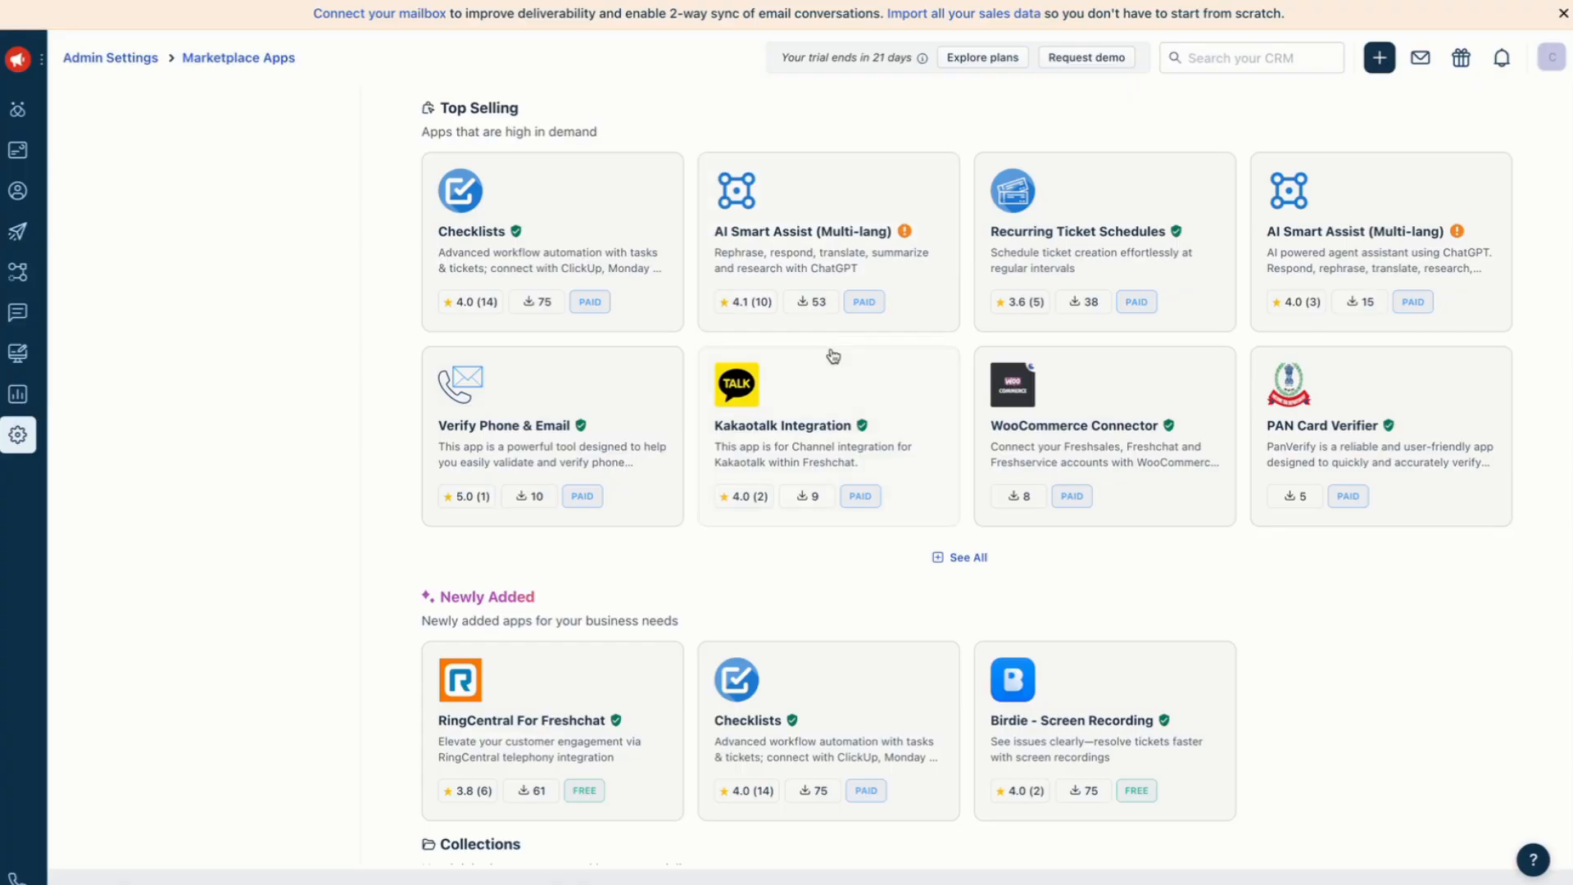
{"action": "scroll", "coordinate": [833, 356], "scroll_direction": "up", "scroll_amount": 2}
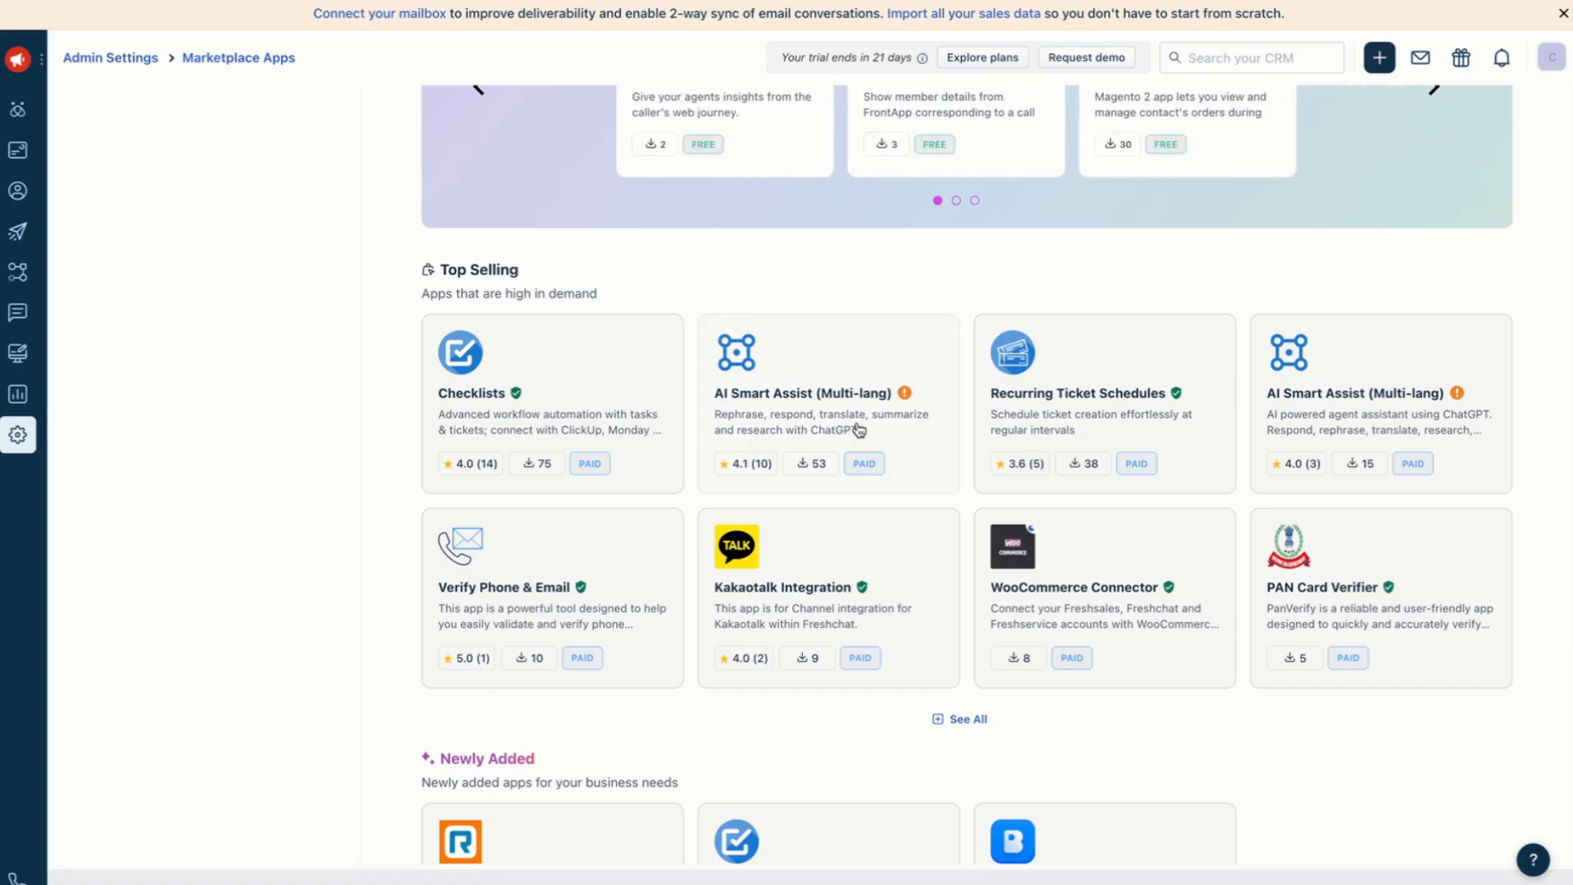
{"action": "left_click", "coordinate": [912, 396]}
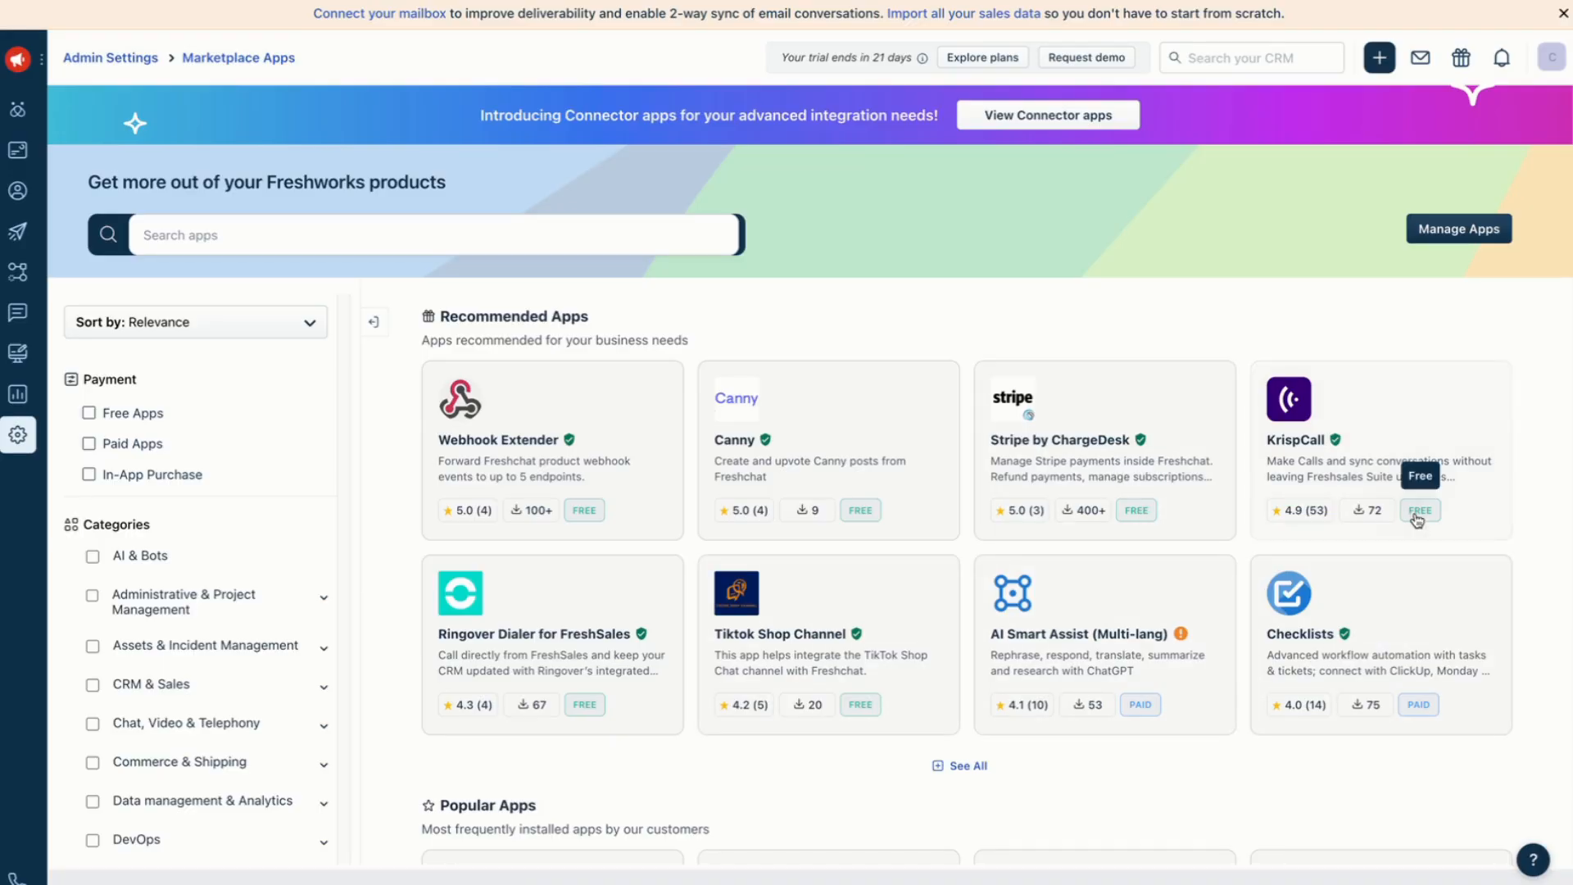
{"action": "scroll", "coordinate": [764, 721], "scroll_direction": "down", "scroll_amount": 2}
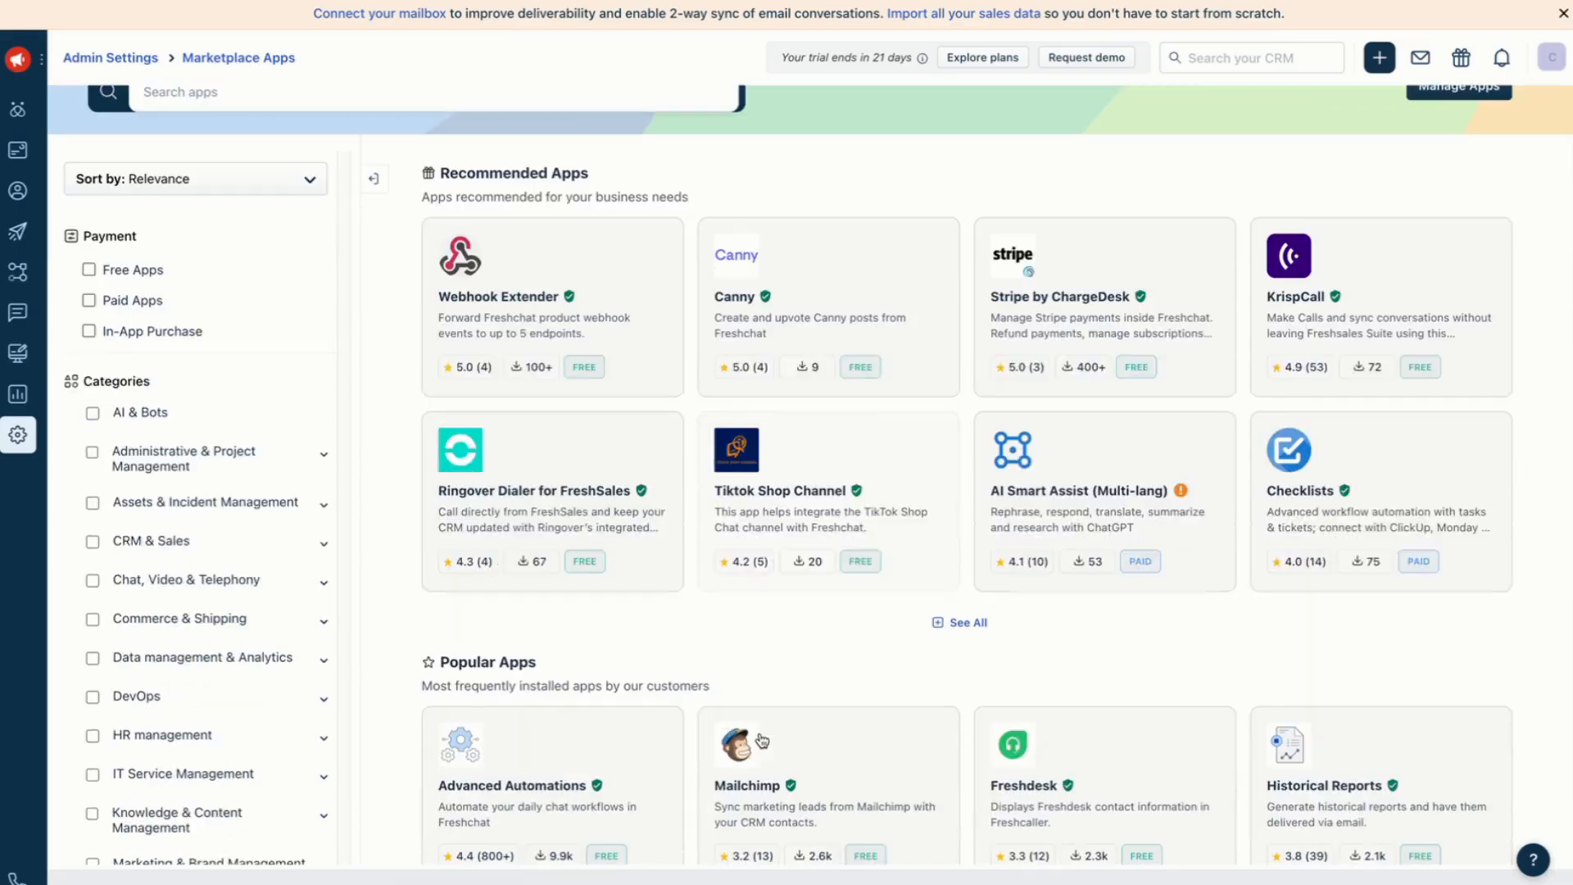
{"action": "scroll", "coordinate": [763, 740], "scroll_direction": "down", "scroll_amount": 6}
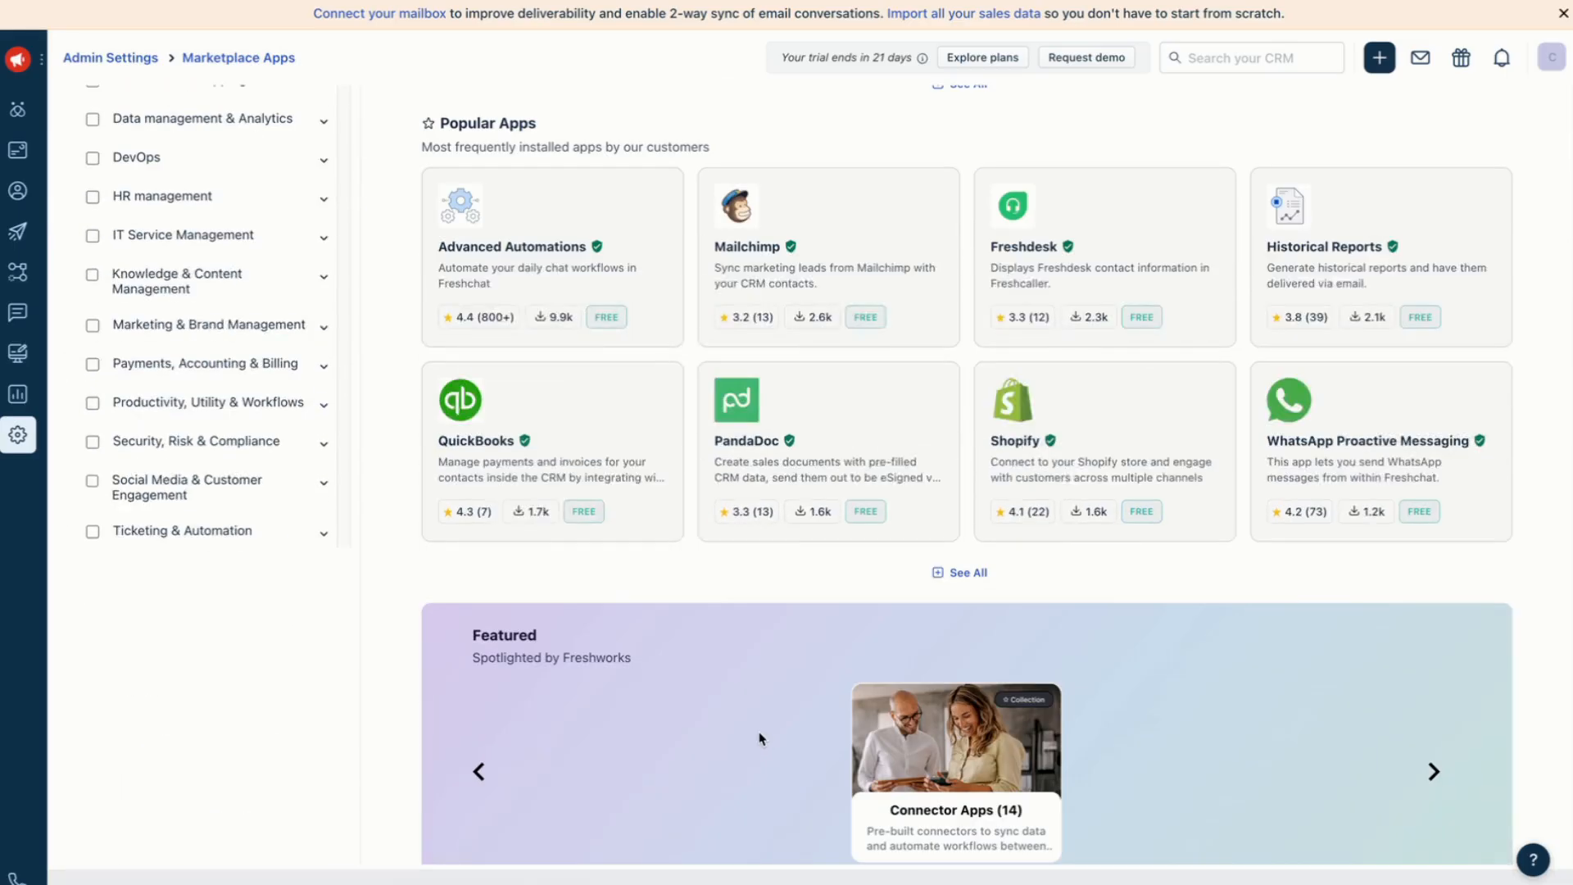
{"action": "scroll", "coordinate": [761, 739], "scroll_direction": "up", "scroll_amount": 8}
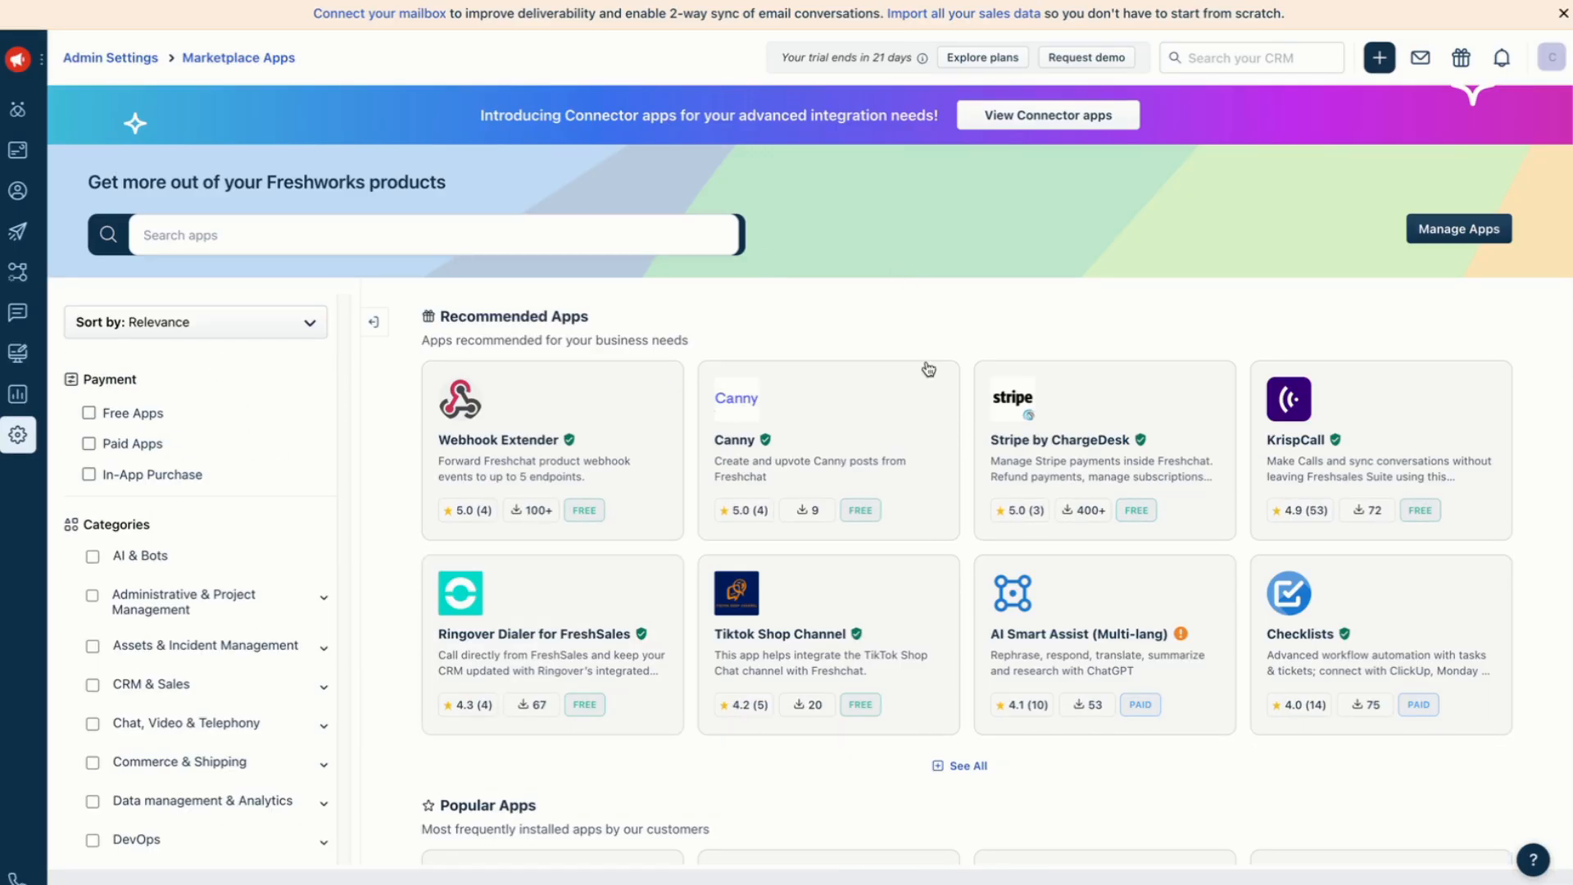
Step: Return to the contacts list and review the overview of the E Corp HR Manager sample contact
{"action": "left_click", "coordinate": [23, 187]}
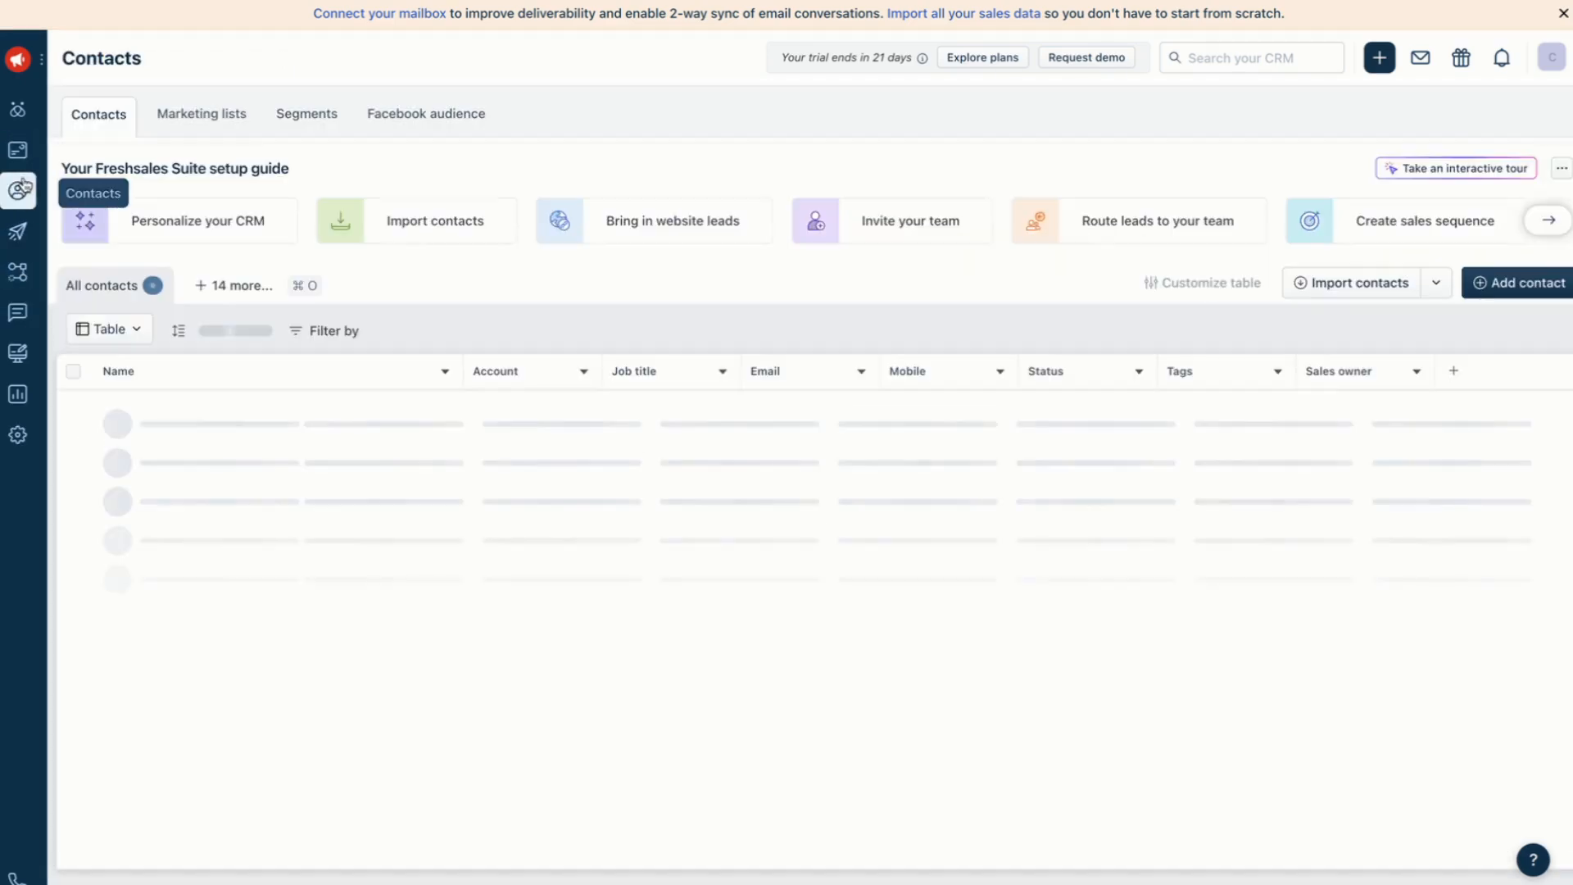
{"action": "left_click", "coordinate": [185, 410]}
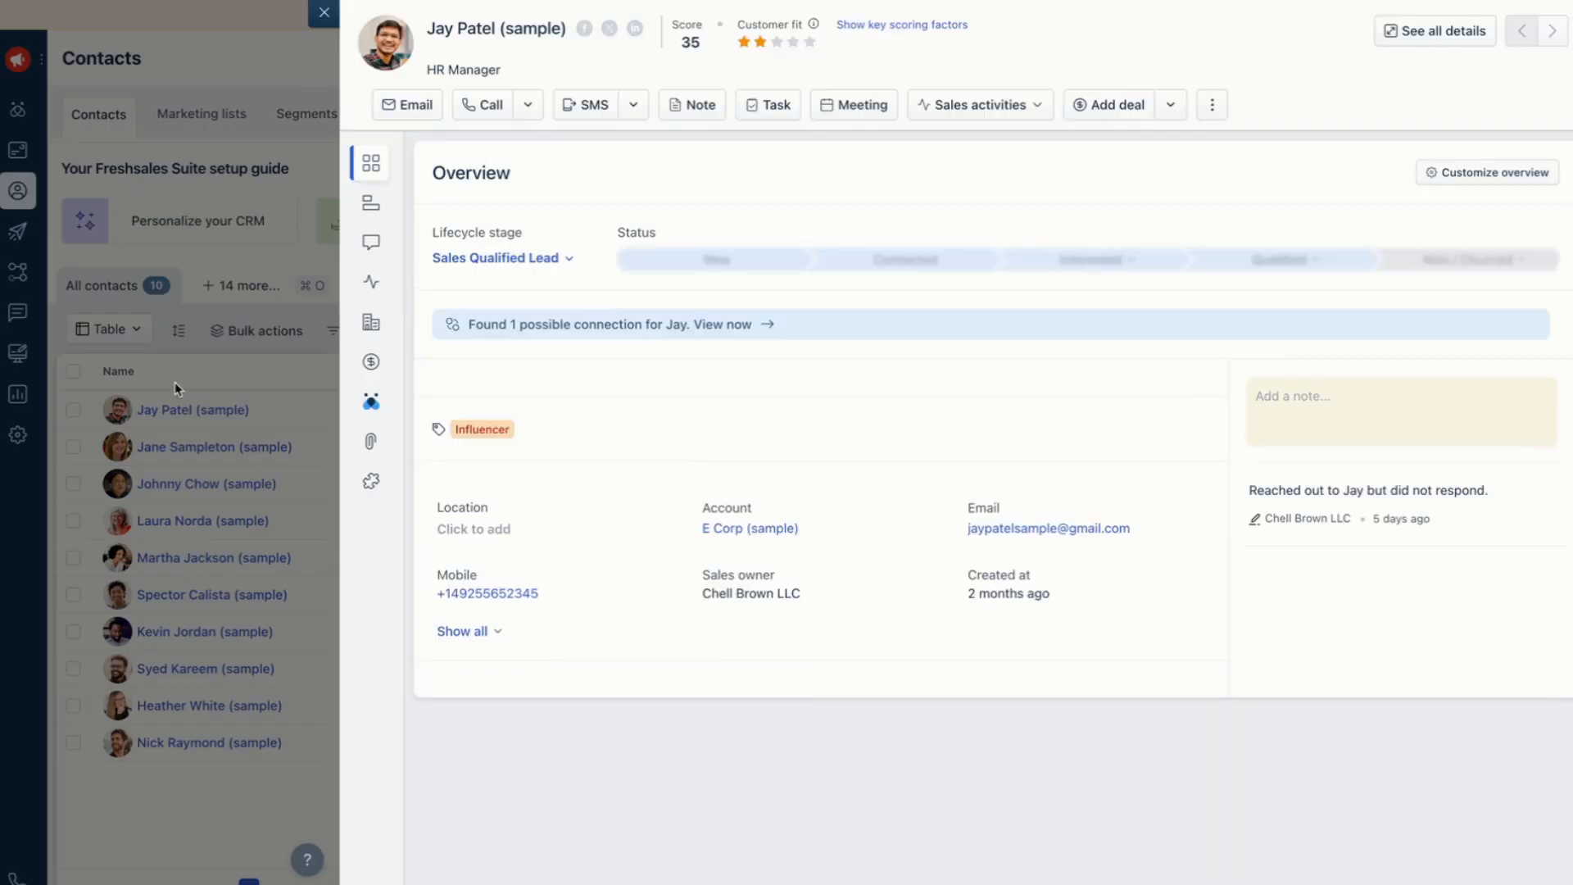
{"action": "scroll", "coordinate": [677, 361], "scroll_direction": "down", "scroll_amount": 3}
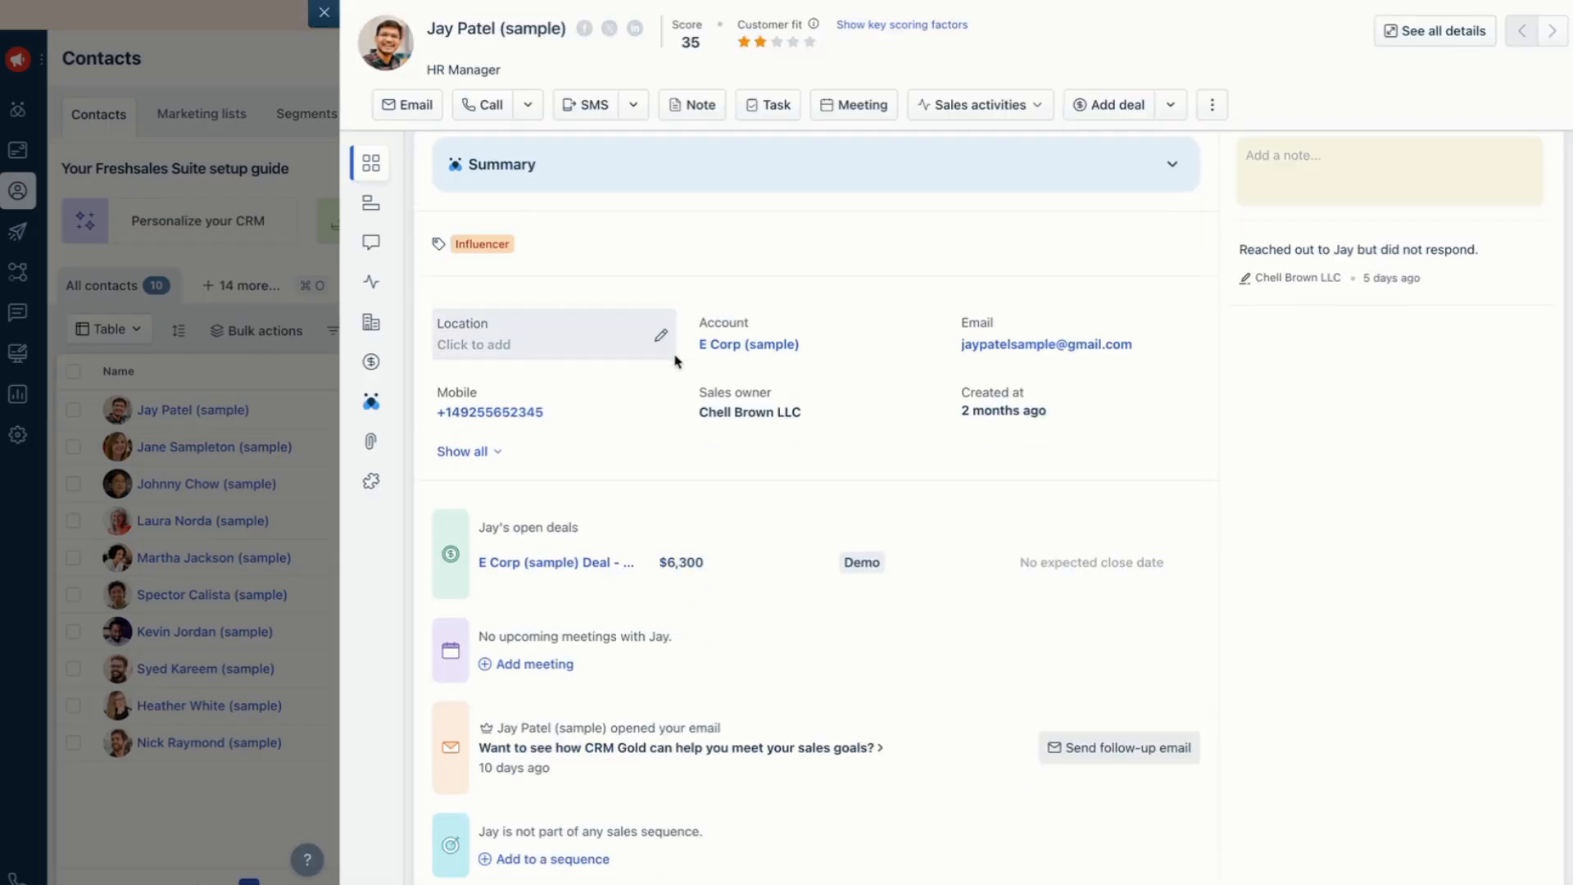
{"action": "scroll", "coordinate": [672, 381], "scroll_direction": "up", "scroll_amount": 3}
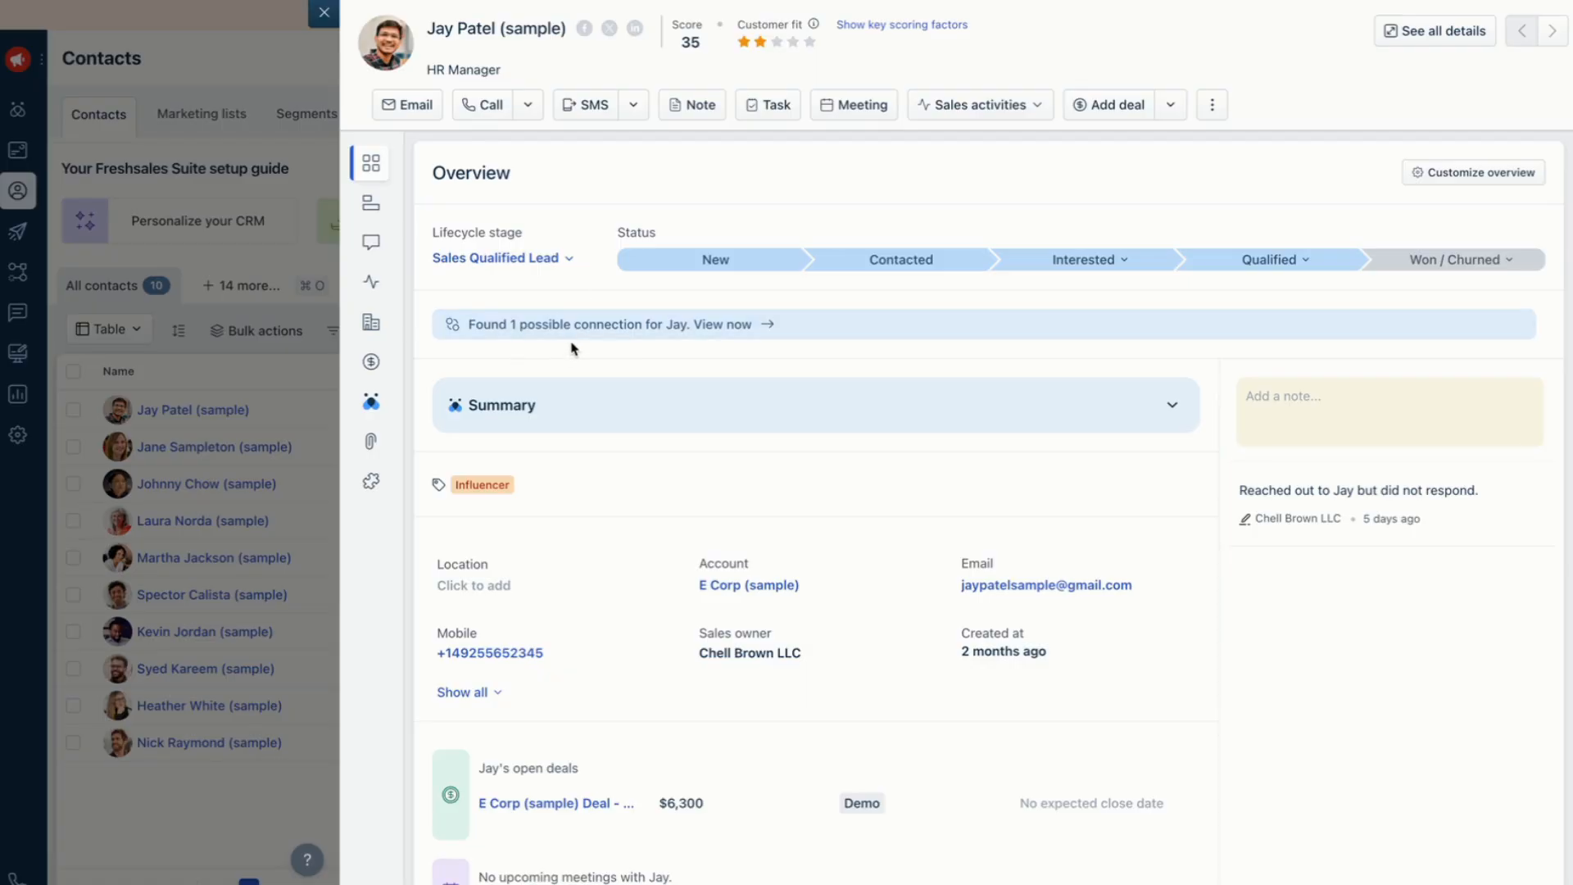
Step: View the contact's possible connections and key scoring factors in Freddy AI insights
{"action": "left_click", "coordinate": [743, 324]}
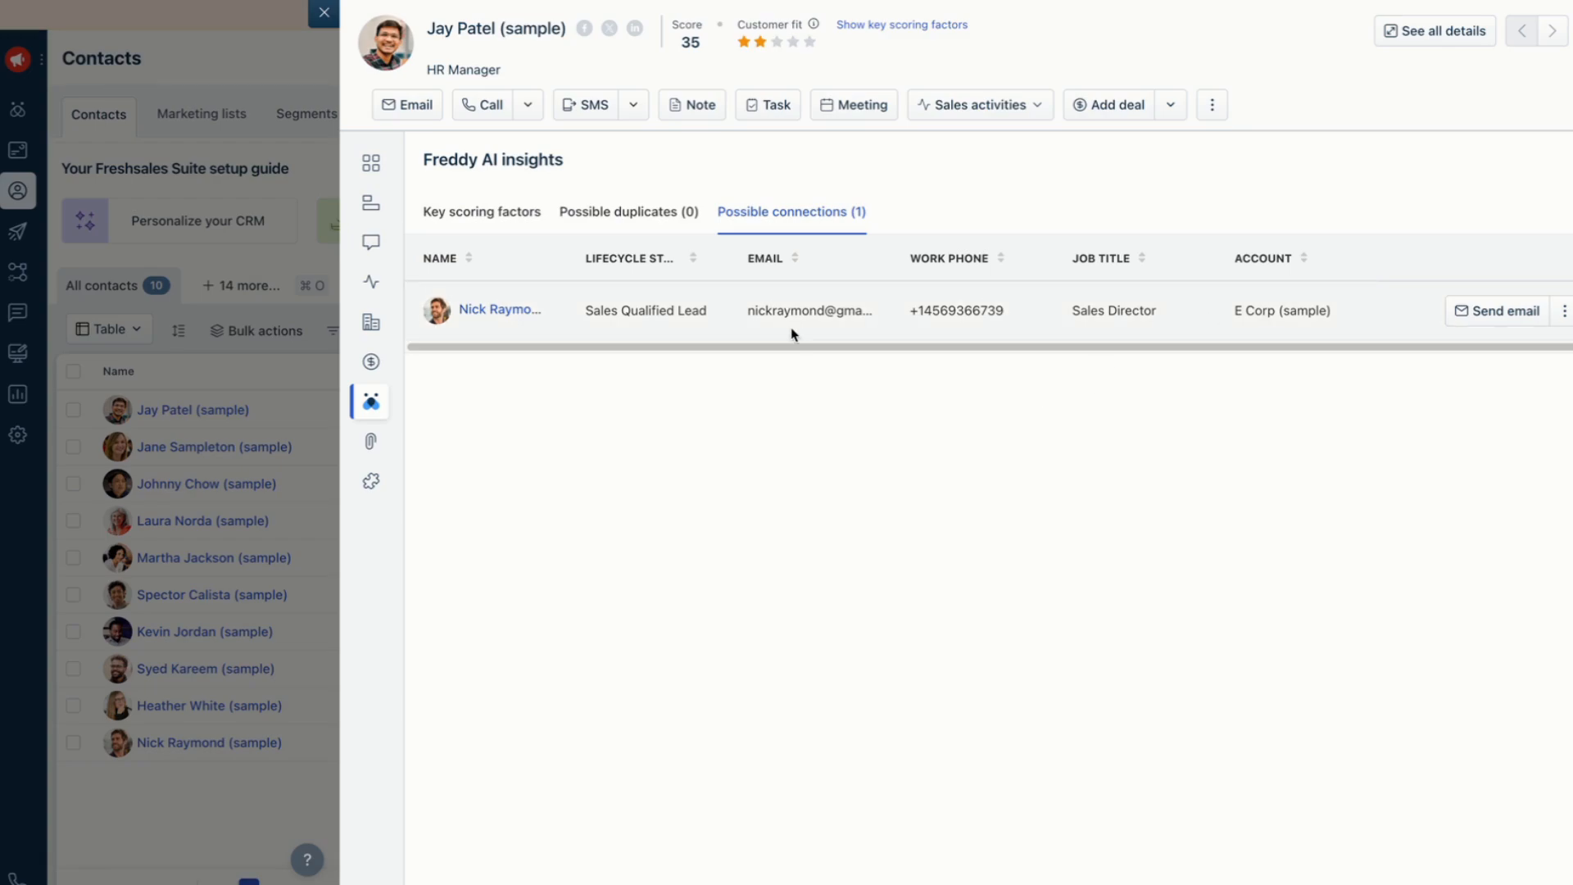
{"action": "mouse_move", "coordinate": [377, 336]}
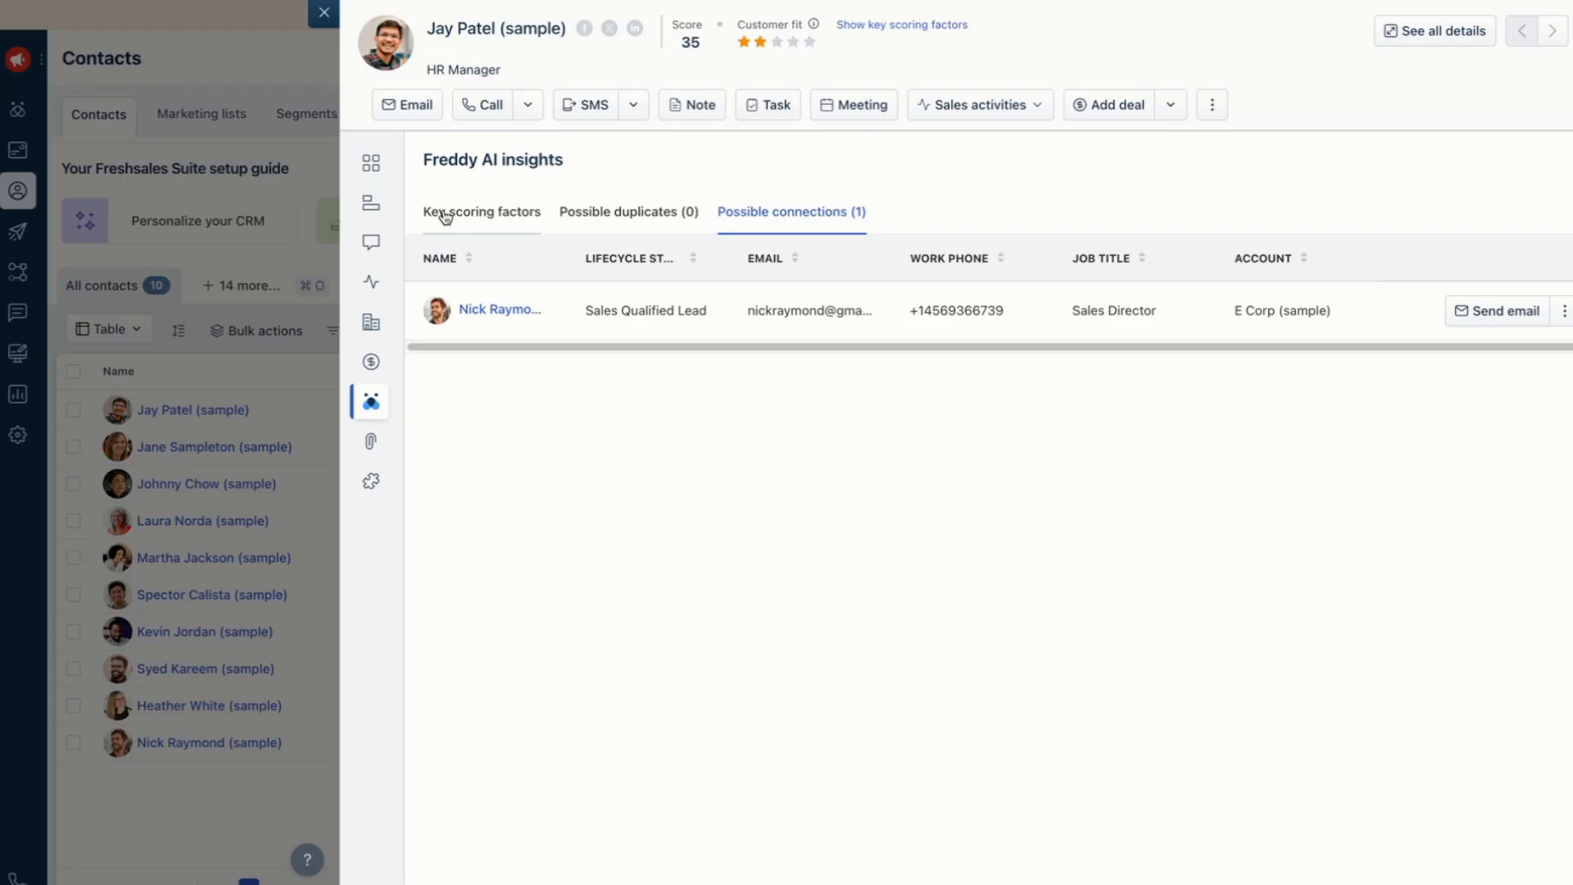
{"action": "left_click", "coordinate": [445, 217]}
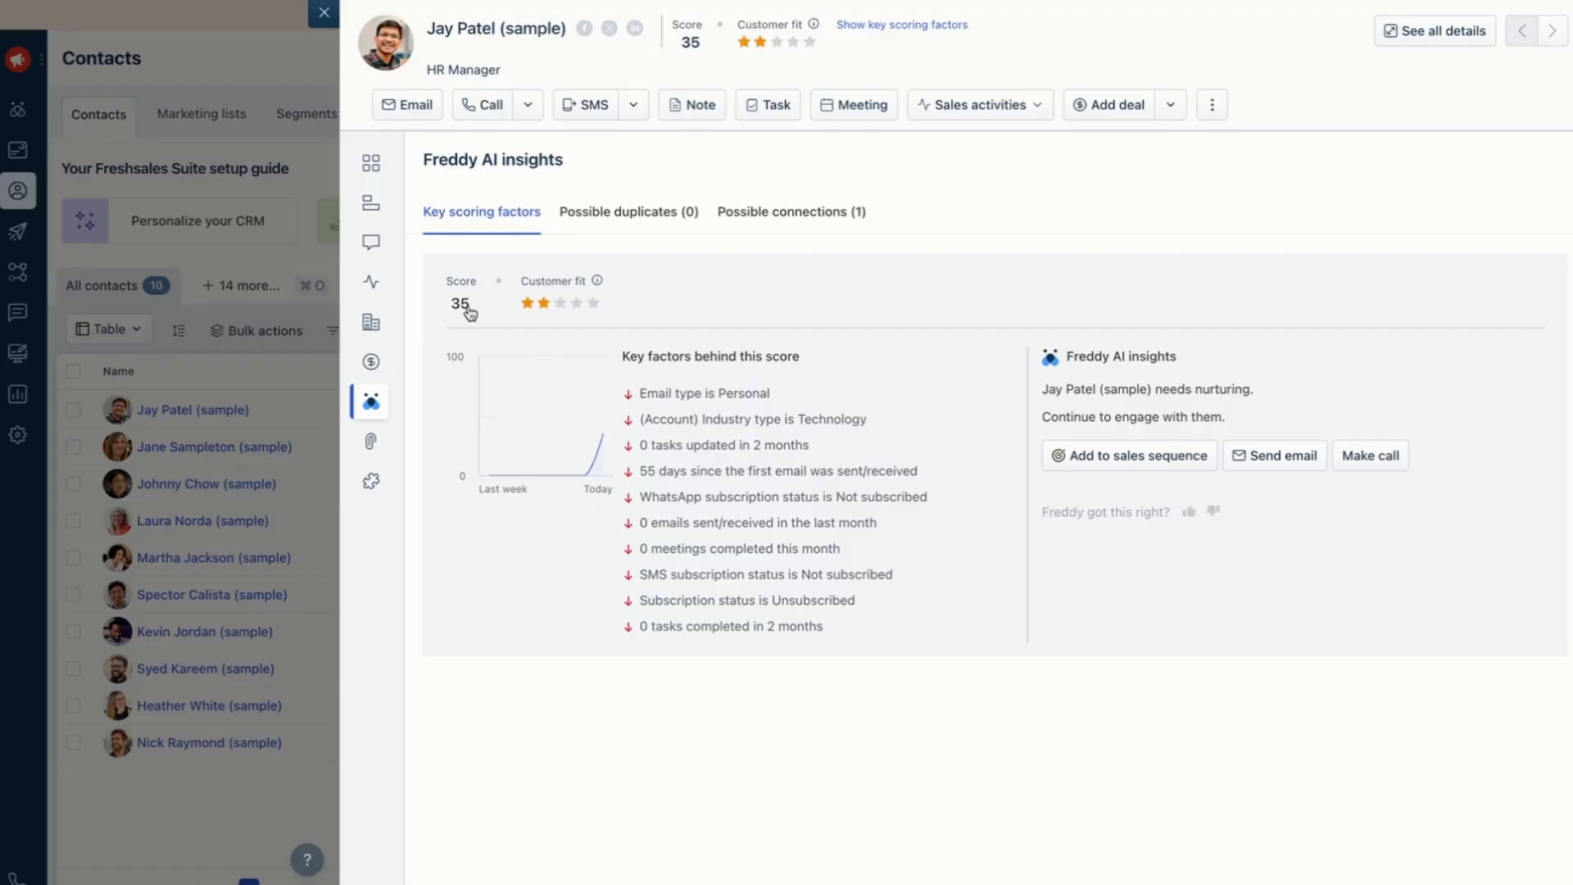
Step: Look at the contact's deals, open the E Corp Professional Services deal, and close the record
{"action": "left_click", "coordinate": [373, 361]}
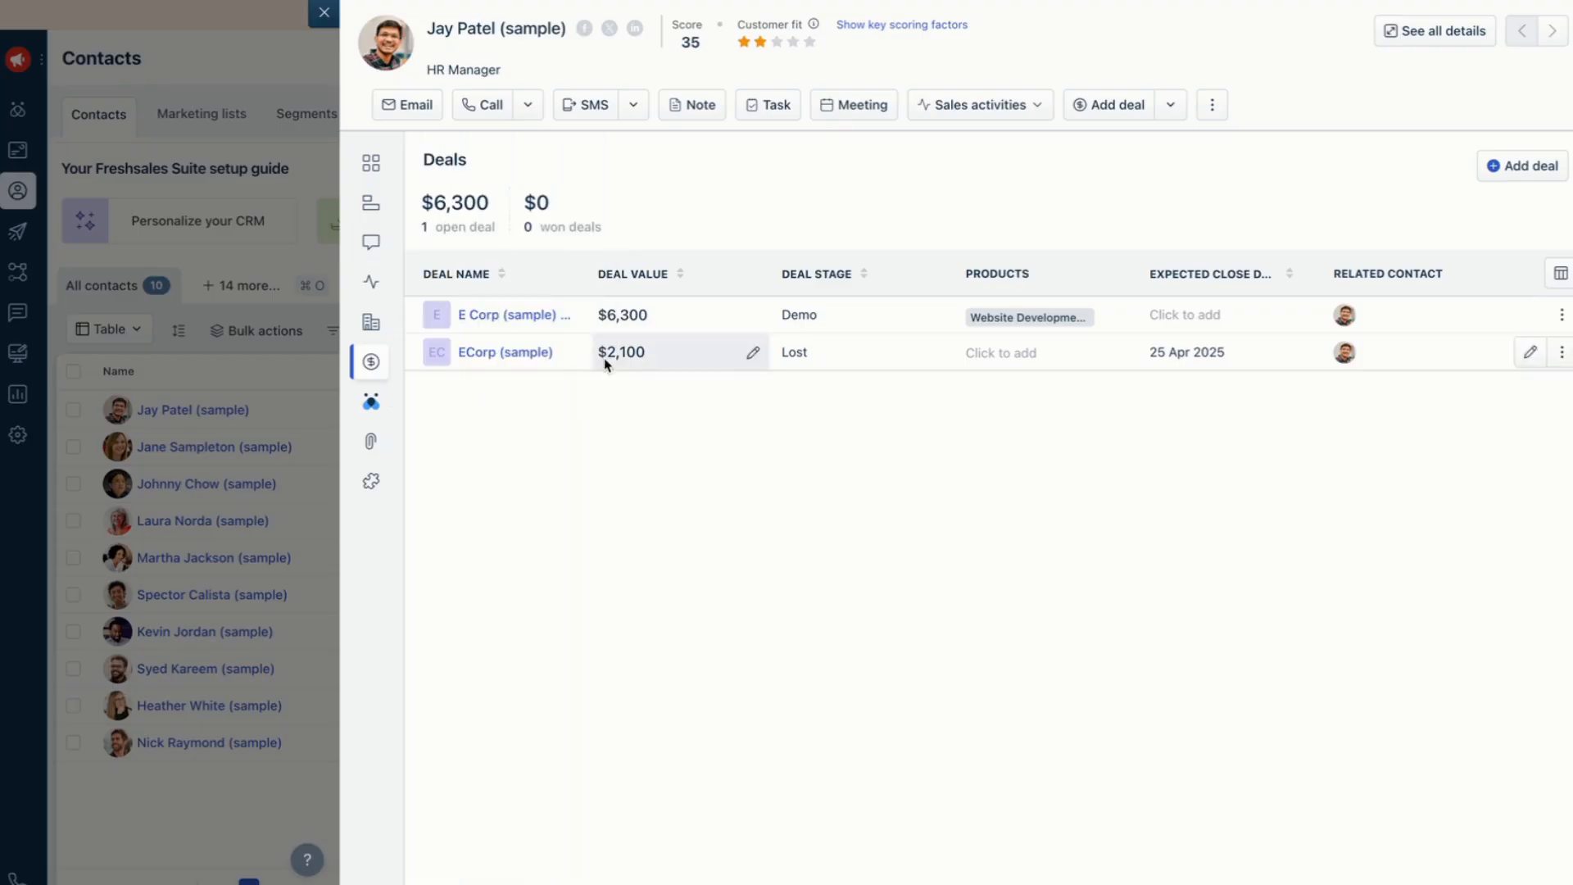
{"action": "left_click", "coordinate": [477, 317]}
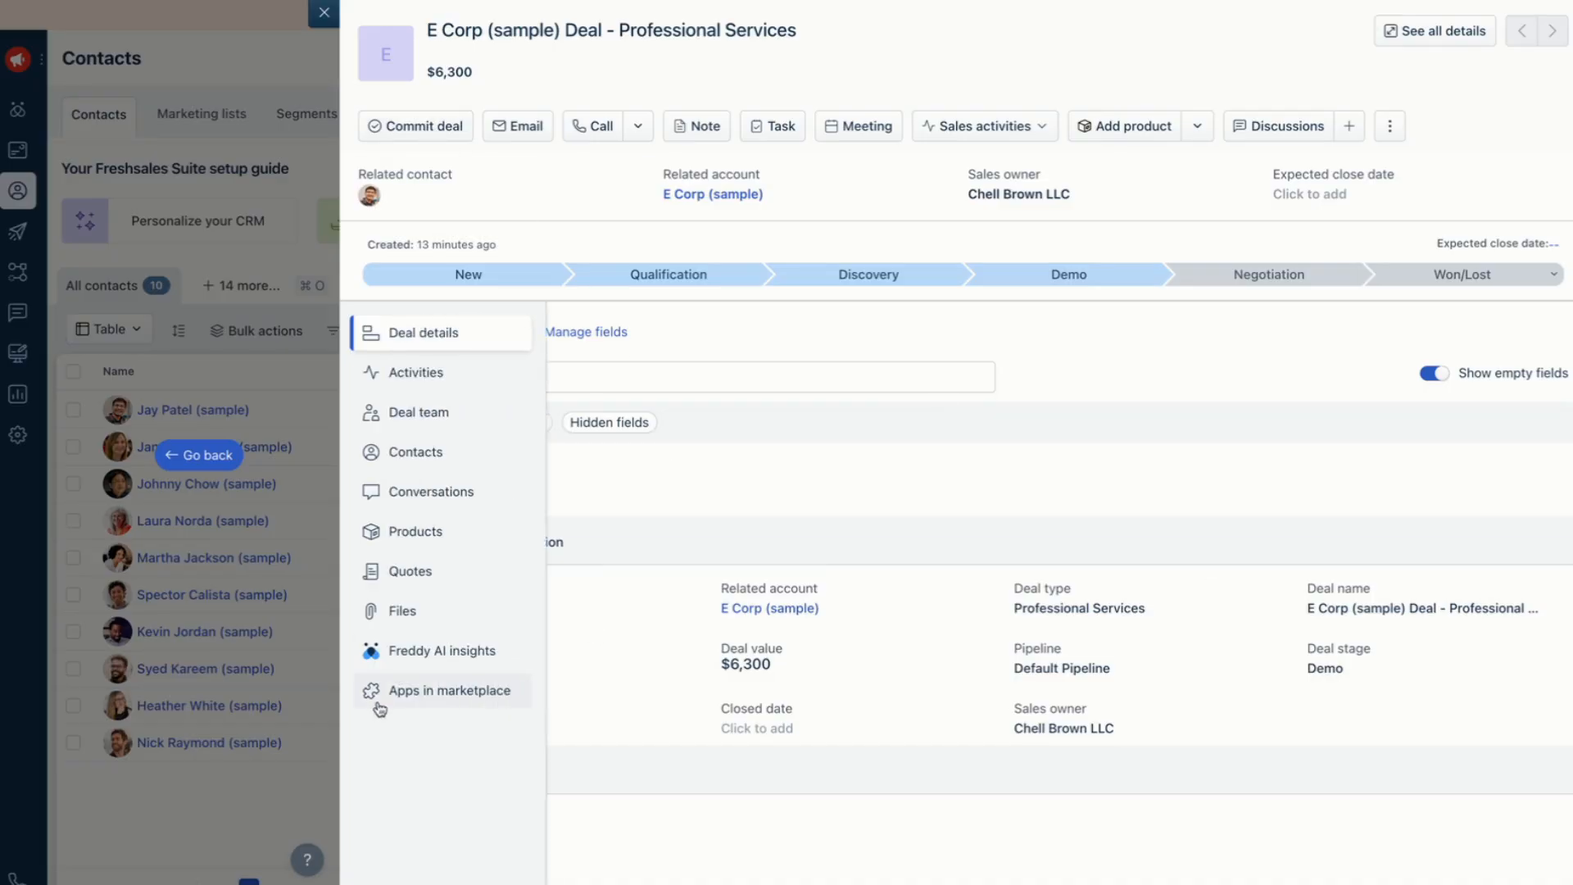
{"action": "left_click", "coordinate": [324, 11]}
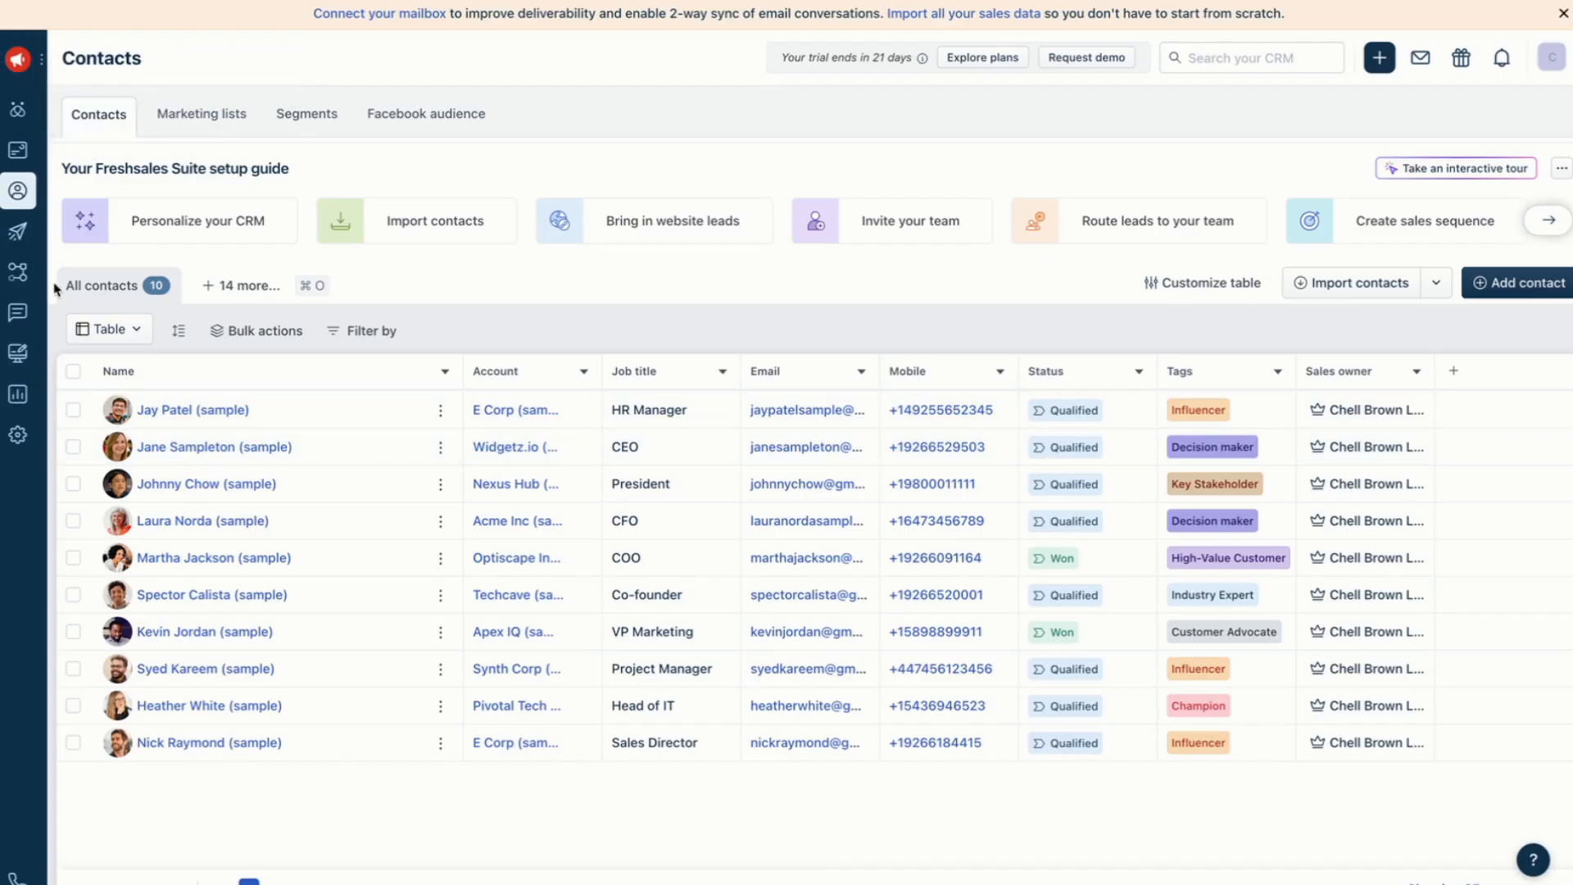
Step: Open the marketing campaigns area and read the help article on how to create marketing email campaigns
{"action": "left_click", "coordinate": [16, 237]}
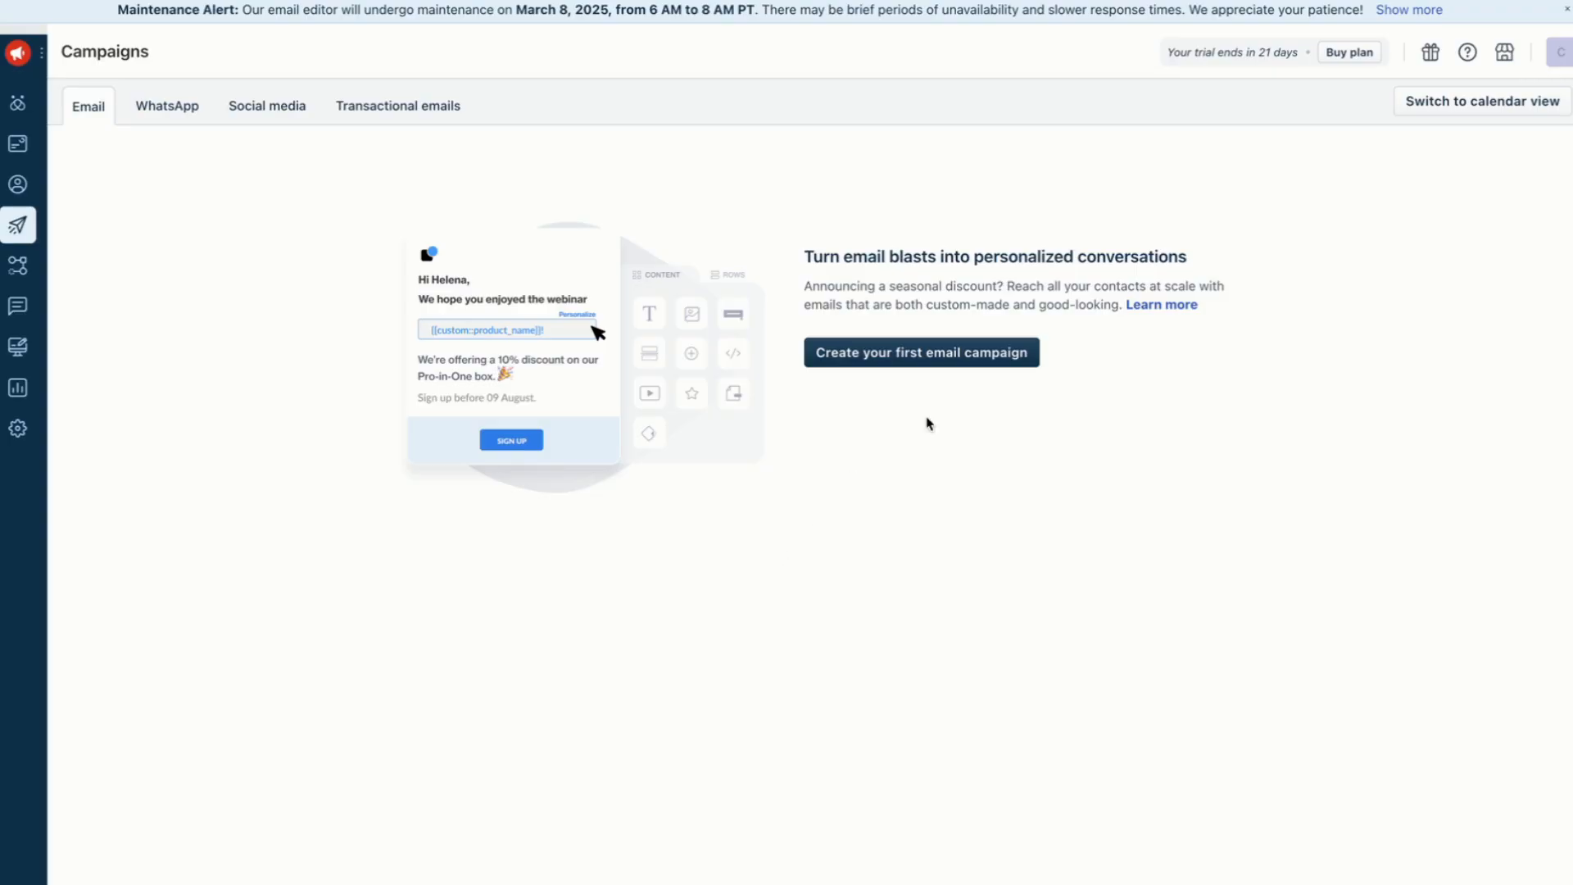
{"action": "left_click", "coordinate": [1154, 309]}
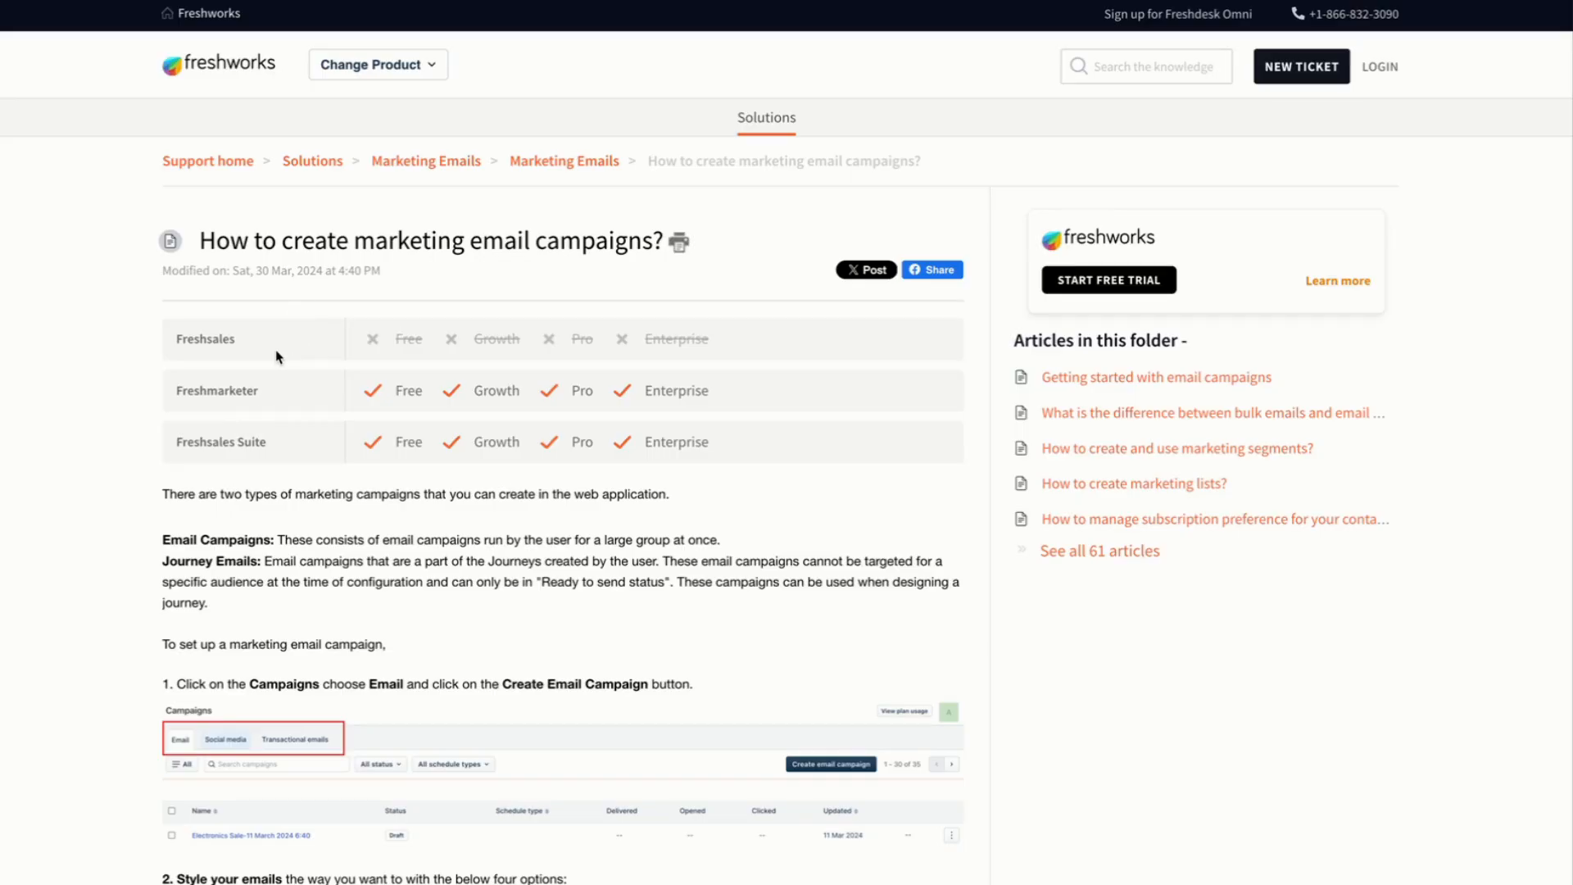
{"action": "scroll", "coordinate": [299, 402], "scroll_direction": "down", "scroll_amount": 1}
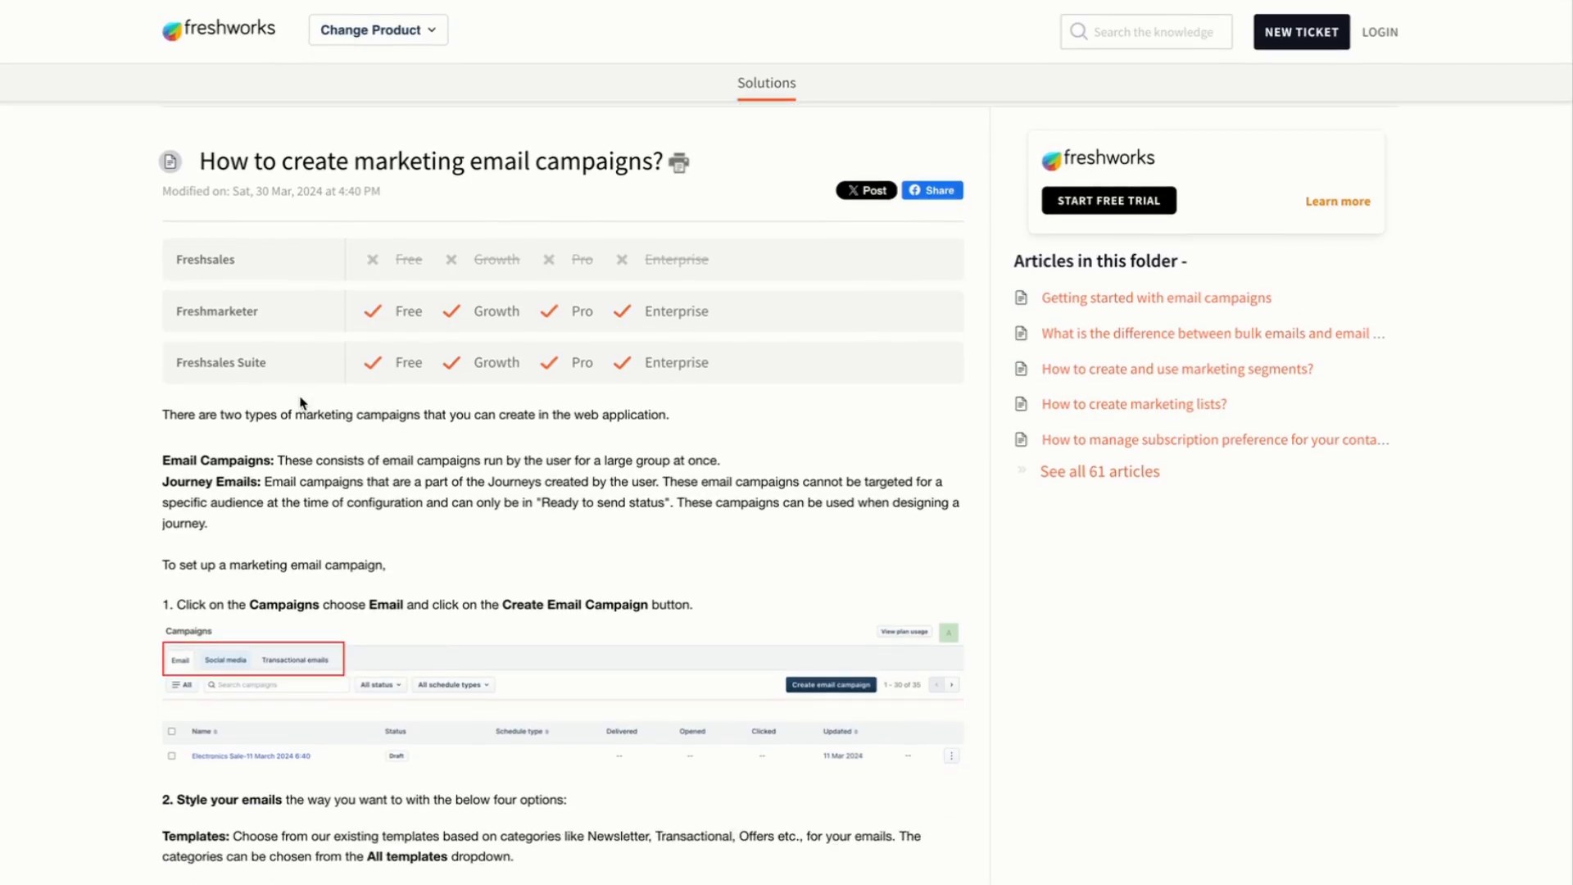
{"action": "scroll", "coordinate": [282, 449], "scroll_direction": "down", "scroll_amount": 5}
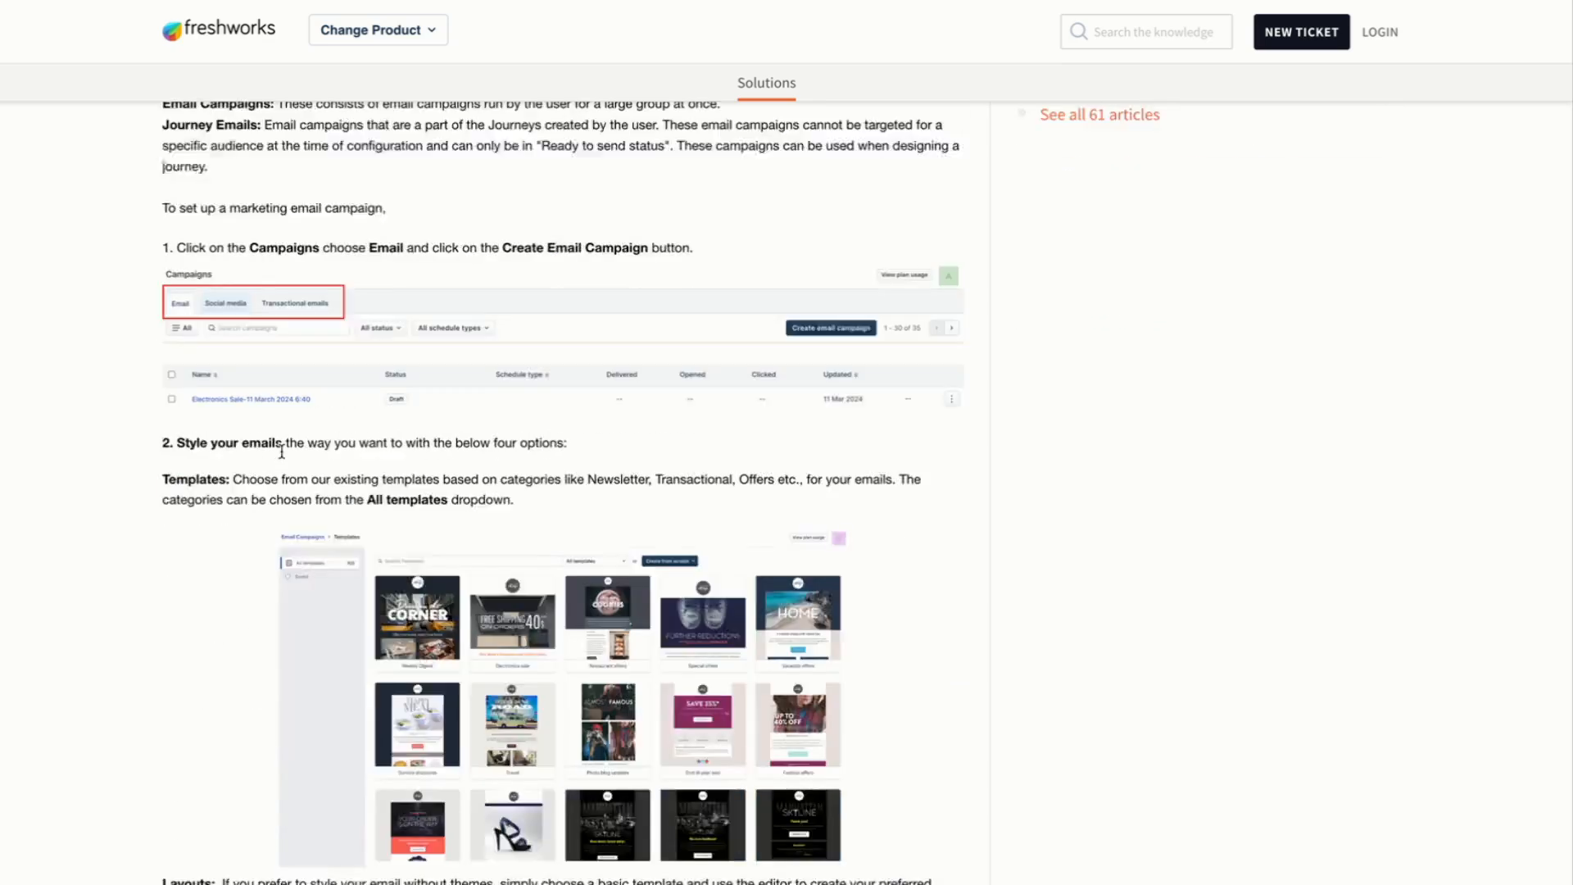
{"action": "scroll", "coordinate": [283, 456], "scroll_direction": "down", "scroll_amount": 1}
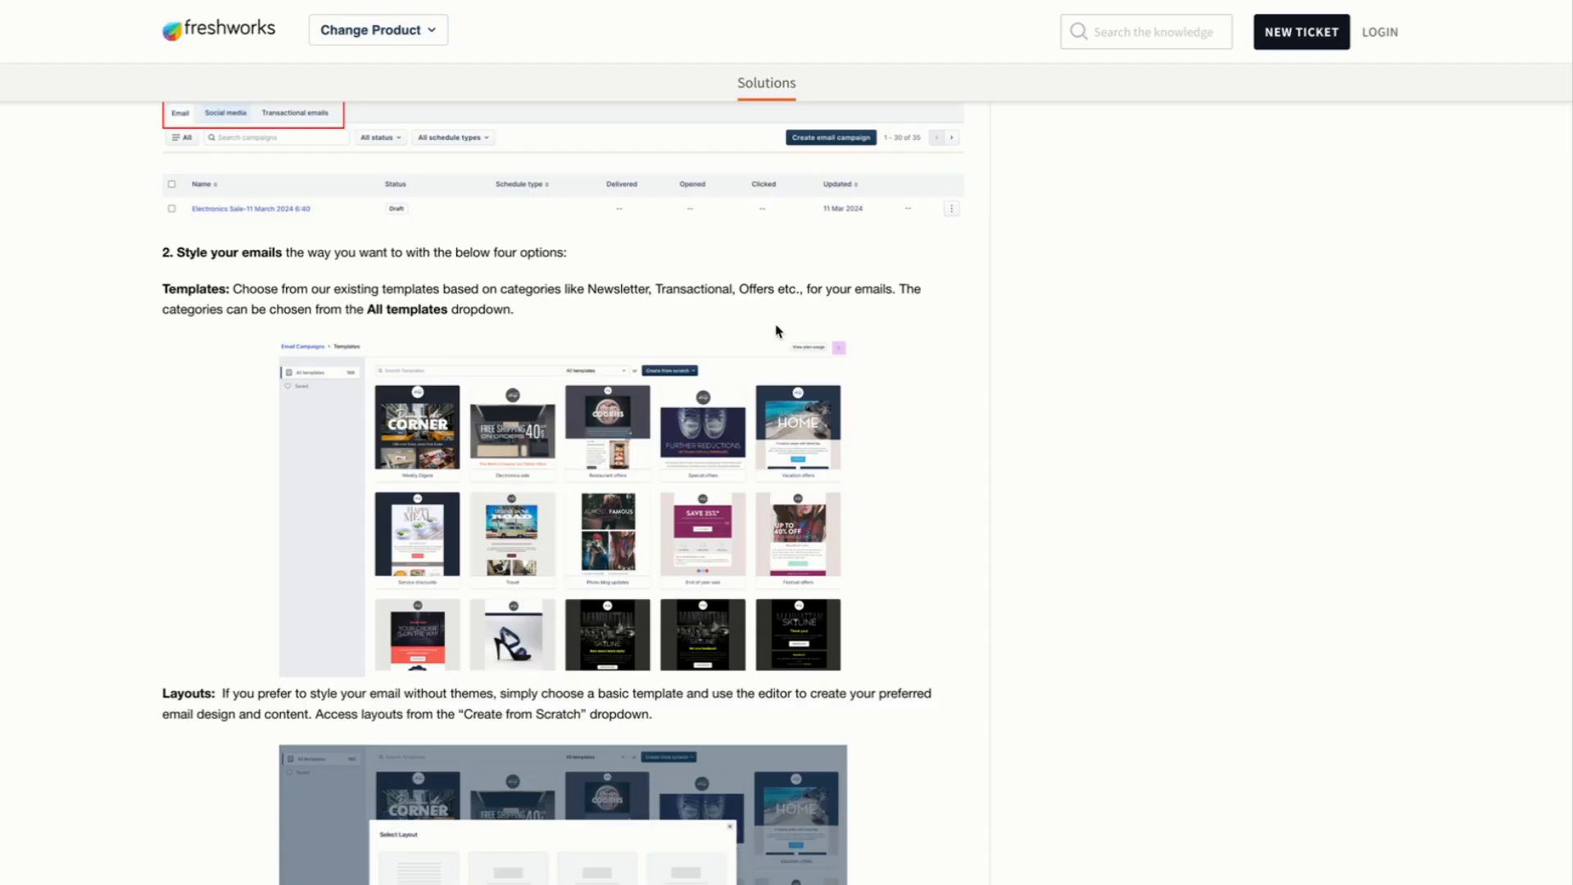
{"action": "scroll", "coordinate": [534, 515], "scroll_direction": "down", "scroll_amount": 2}
{"action": "scroll", "coordinate": [534, 515], "scroll_direction": "down", "scroll_amount": 3}
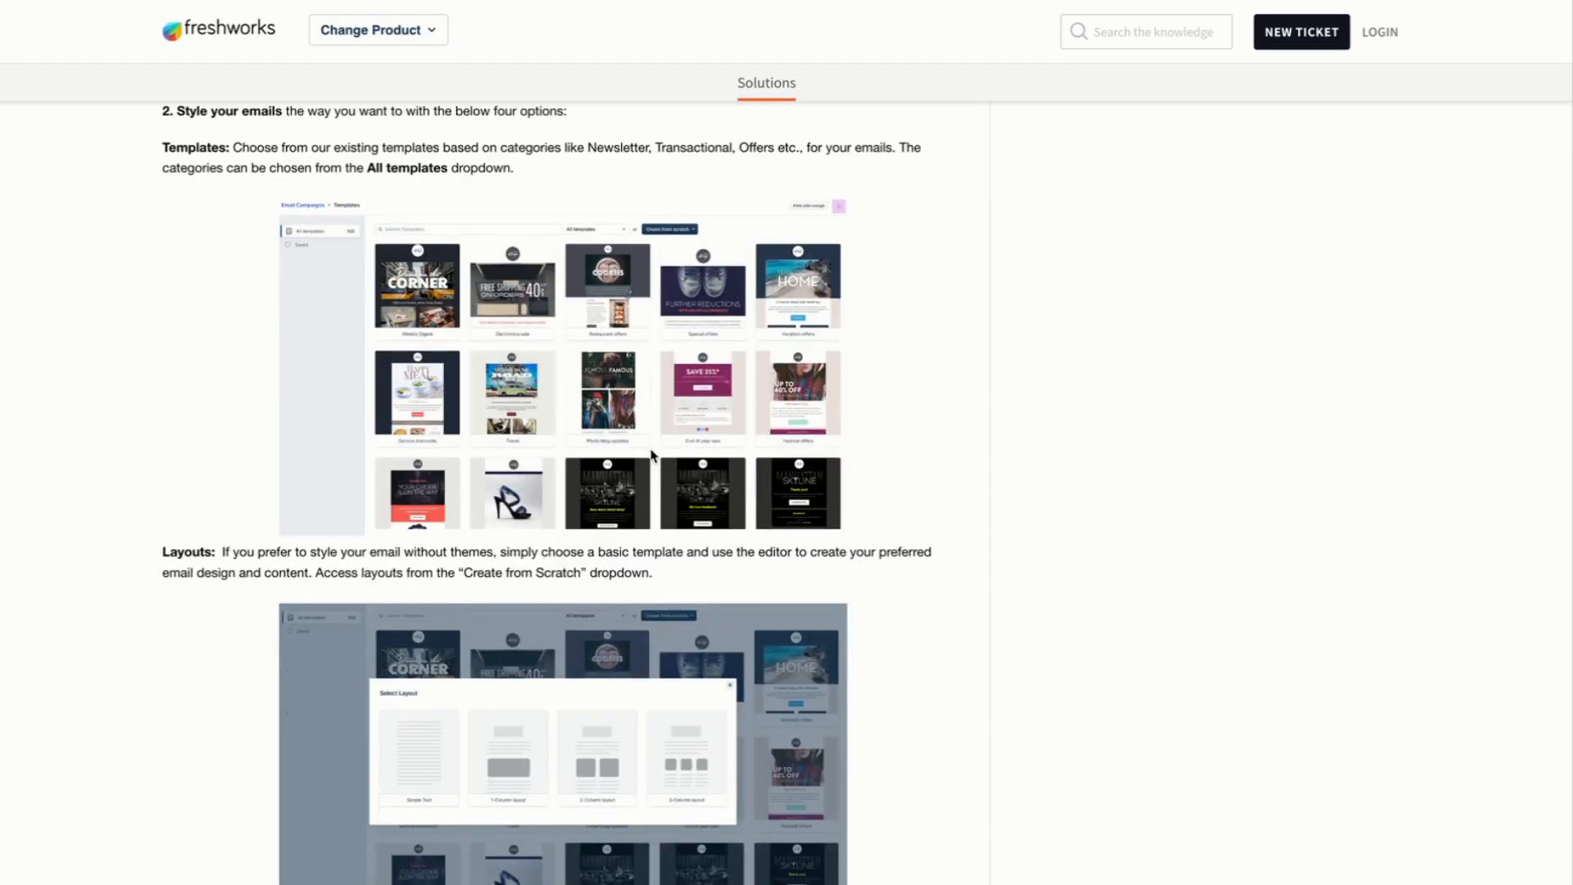
{"action": "scroll", "coordinate": [581, 503], "scroll_direction": "down", "scroll_amount": 15}
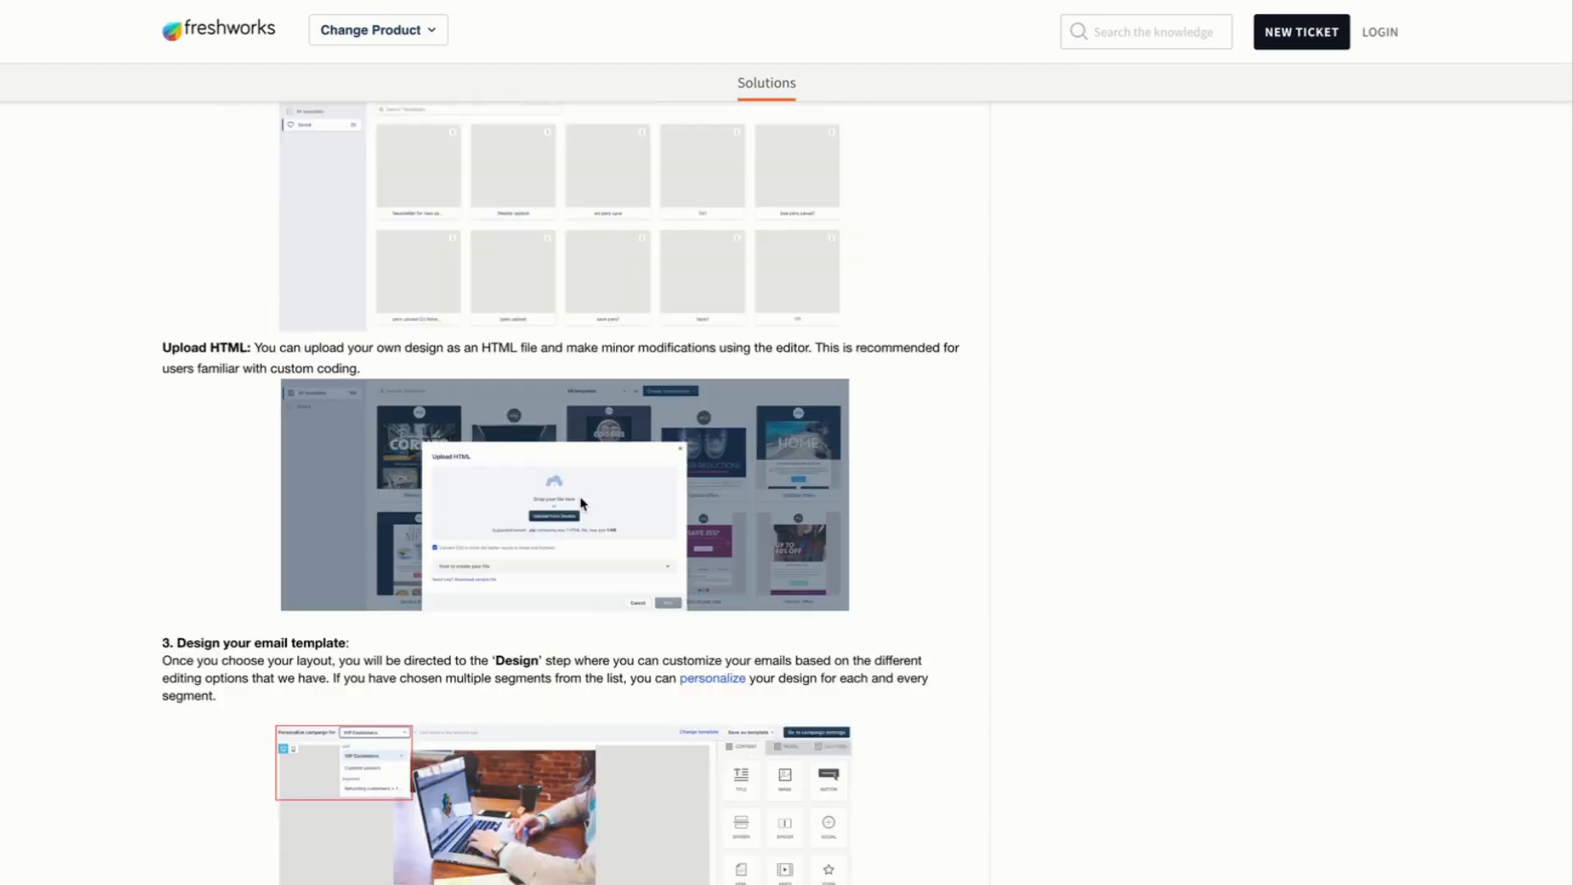
{"action": "scroll", "coordinate": [580, 500], "scroll_direction": "up", "scroll_amount": 16}
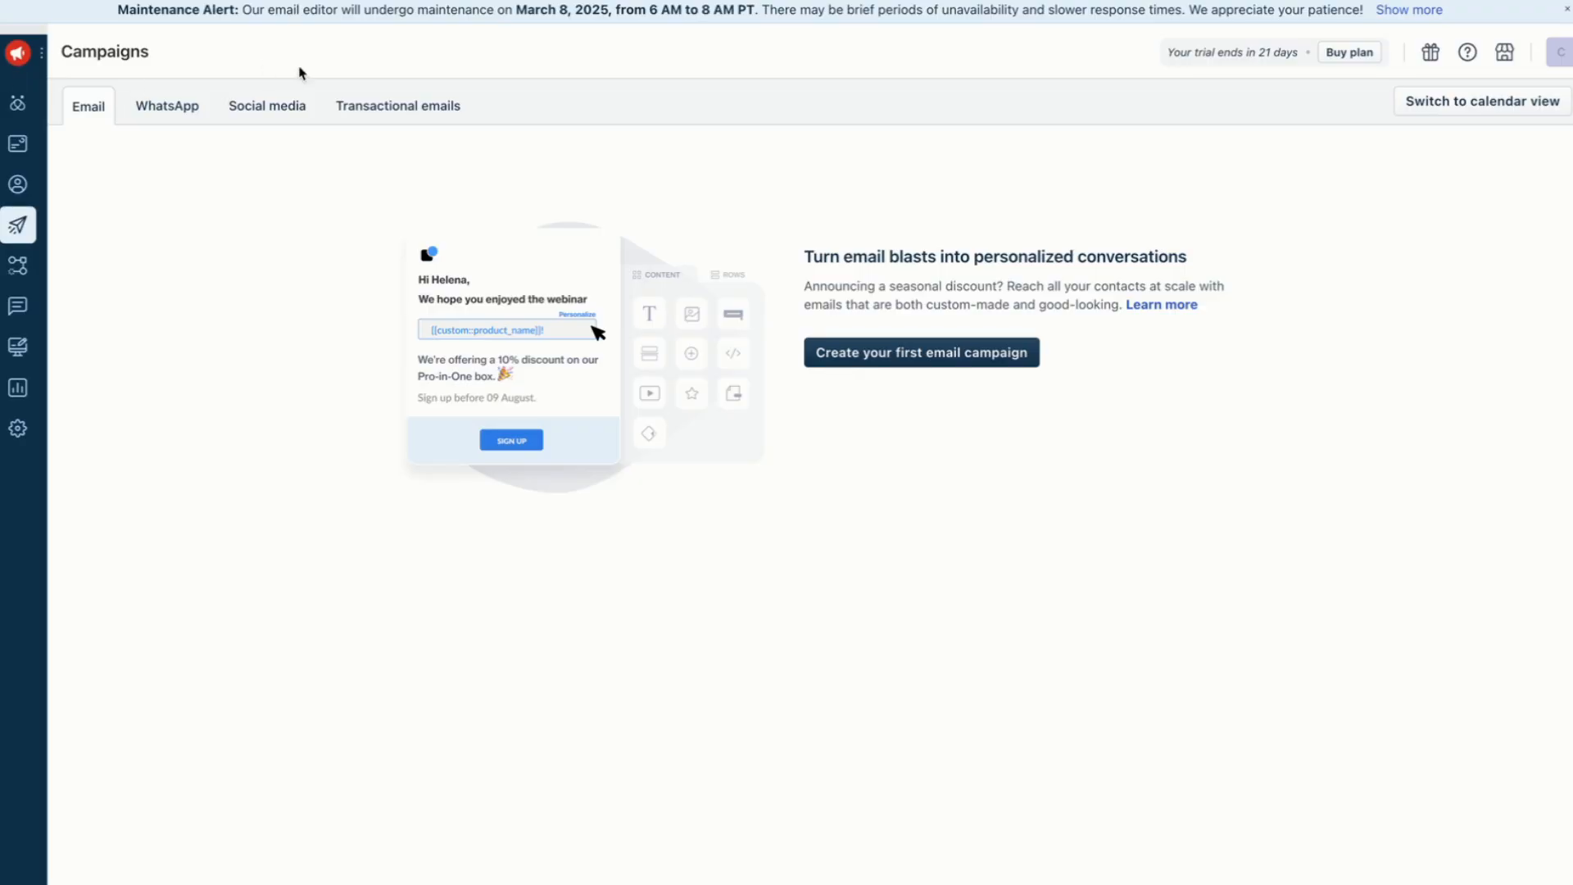
Step: View the WhatsApp, social media and transactional email campaign options
{"action": "left_click", "coordinate": [183, 114]}
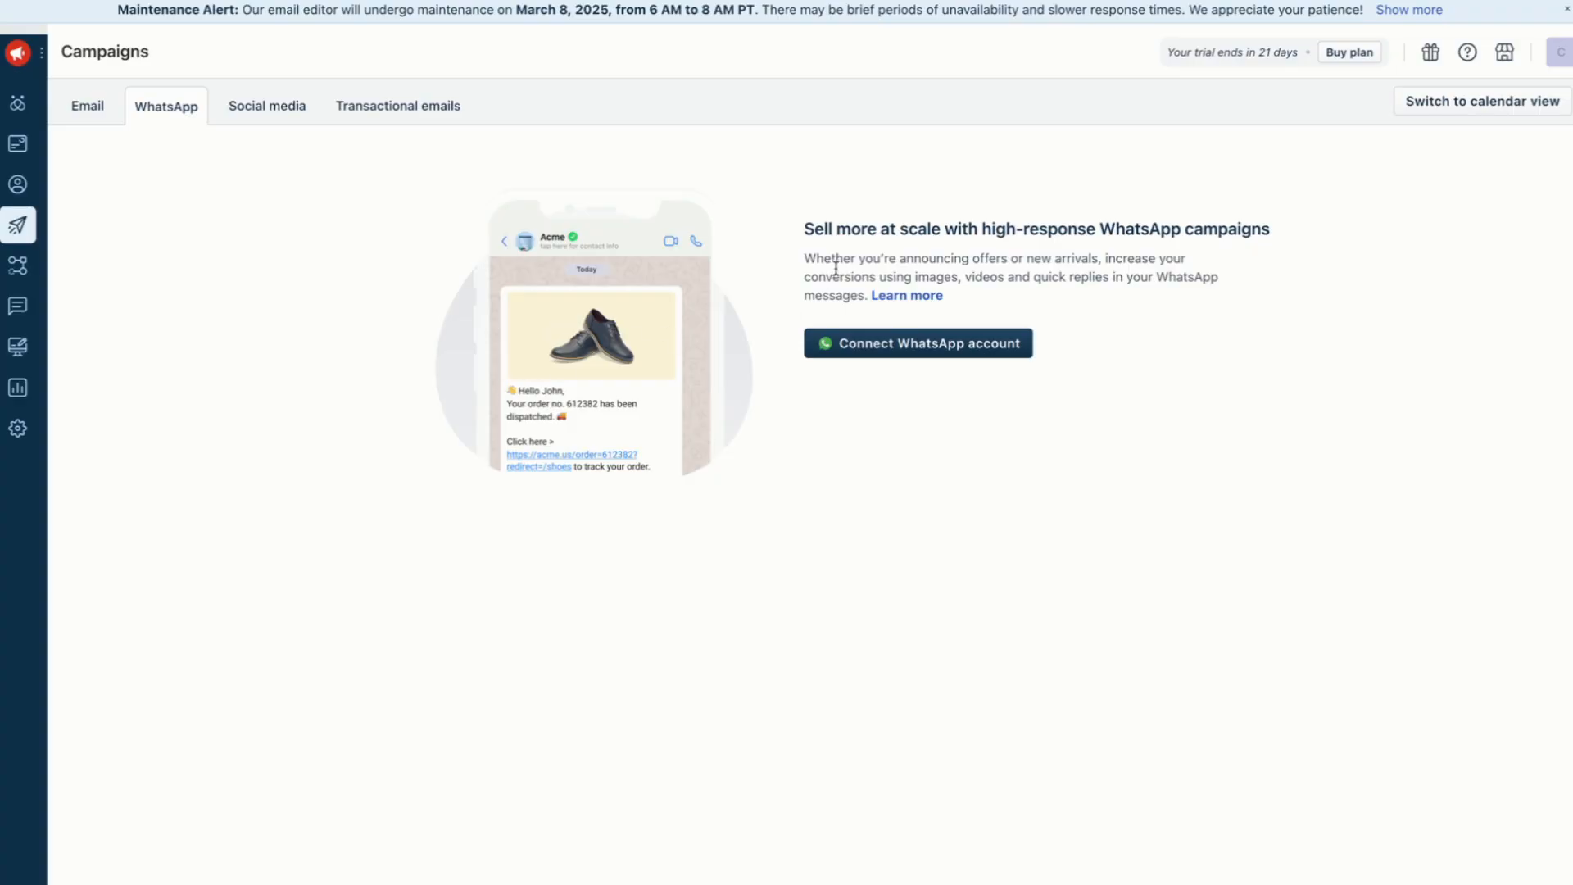
{"action": "left_click", "coordinate": [273, 123]}
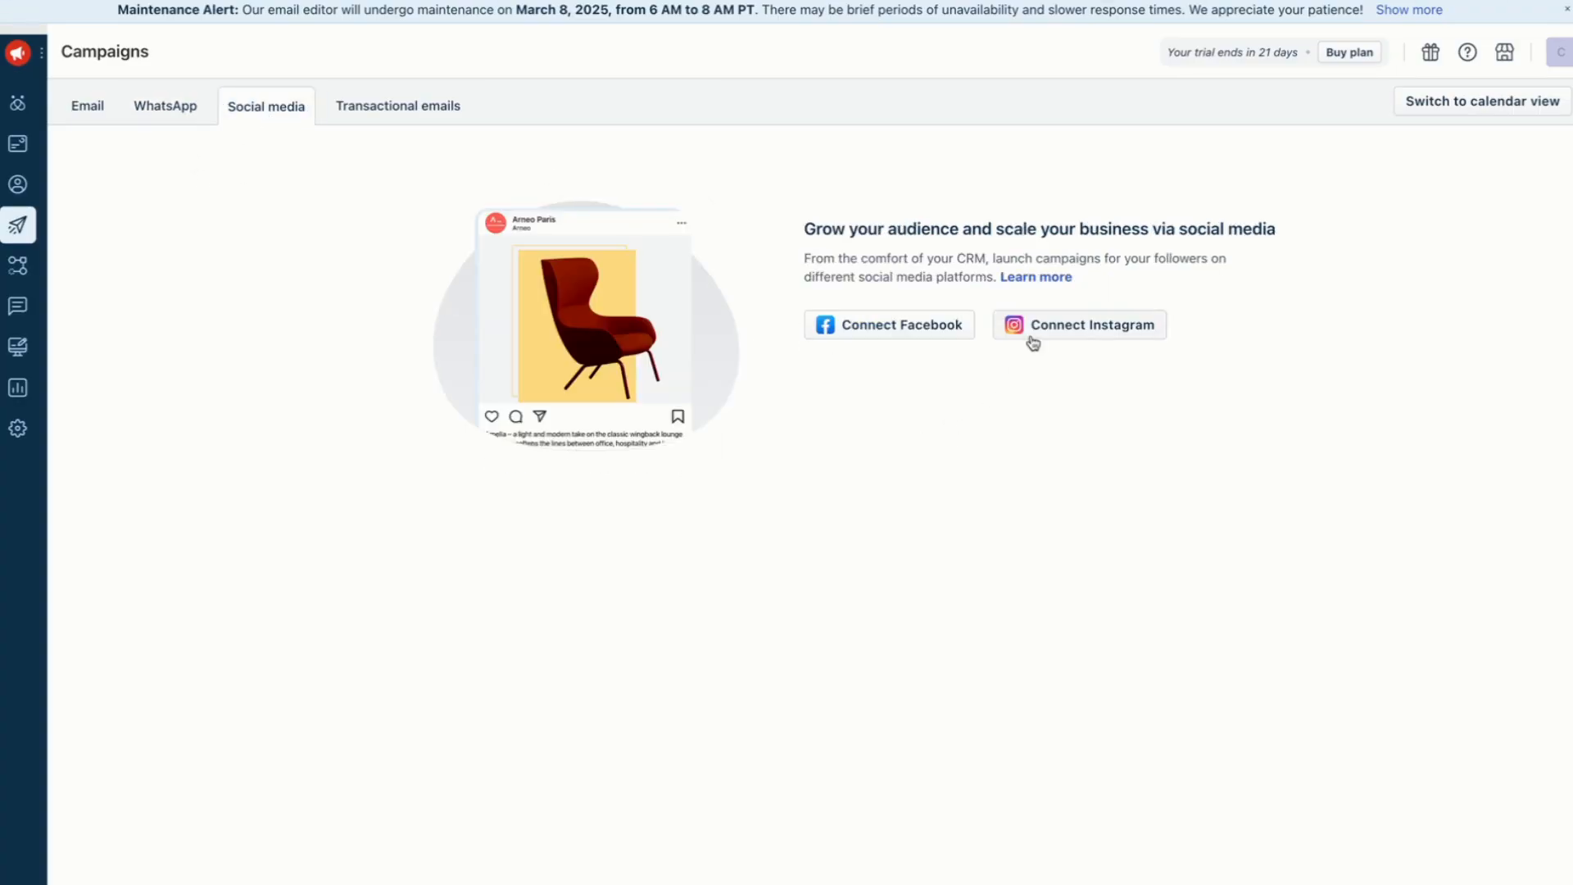
{"action": "left_click", "coordinate": [450, 110]}
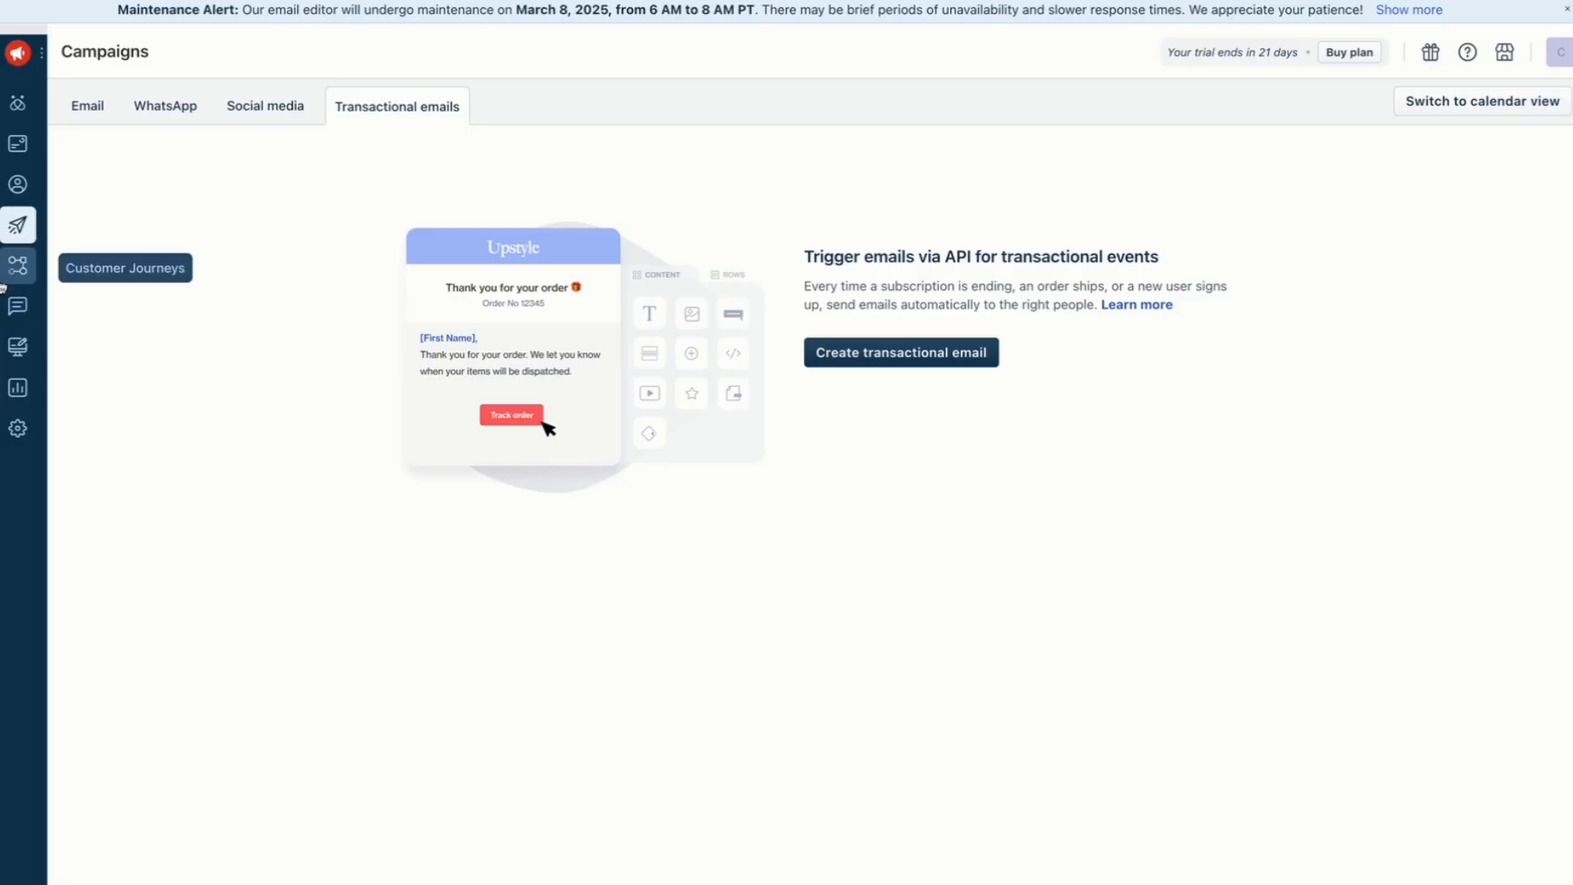
Step: Open Customer Journeys and browse the ready-to-use journey playbooks for all channels and industries
{"action": "left_click", "coordinate": [18, 267]}
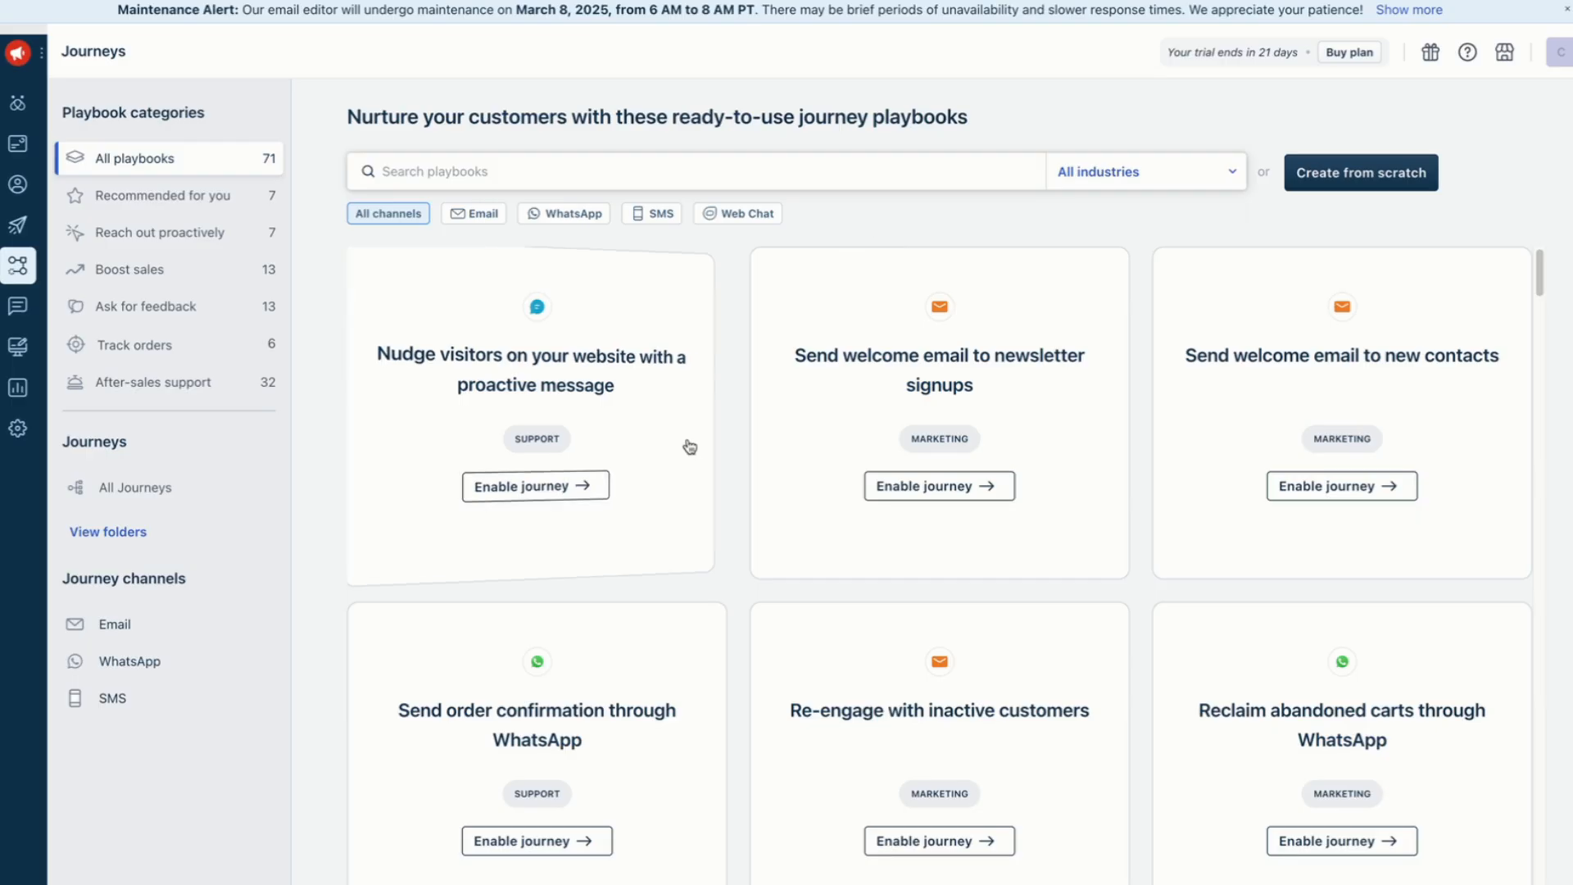
{"action": "mouse_move", "coordinate": [691, 435]}
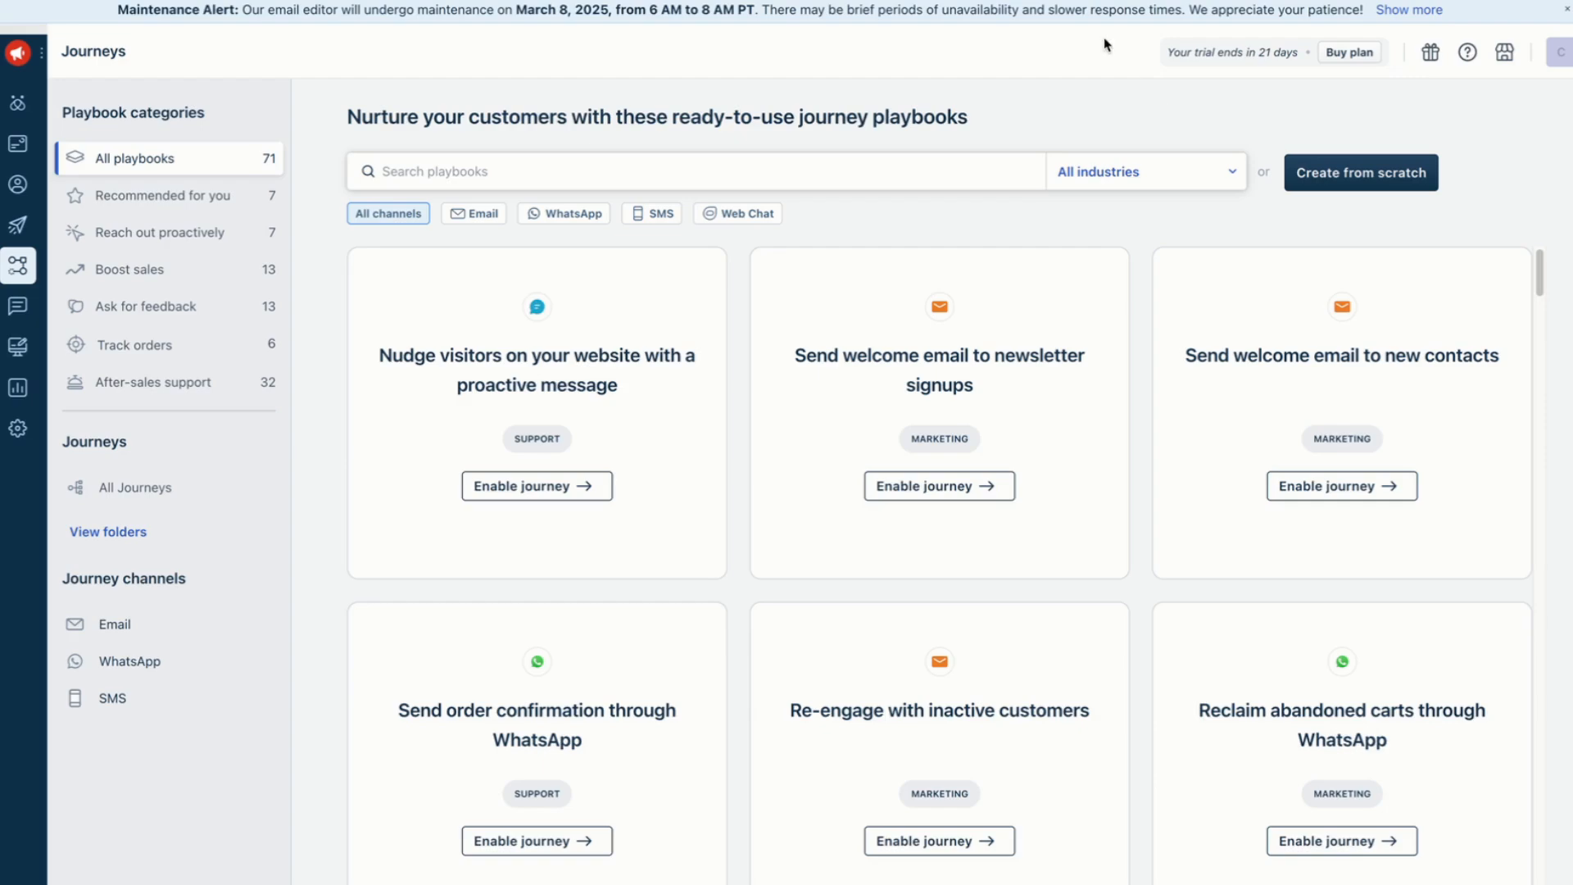
{"action": "scroll", "coordinate": [635, 541], "scroll_direction": "down", "scroll_amount": 4}
{"action": "scroll", "coordinate": [742, 504], "scroll_direction": "down", "scroll_amount": 3}
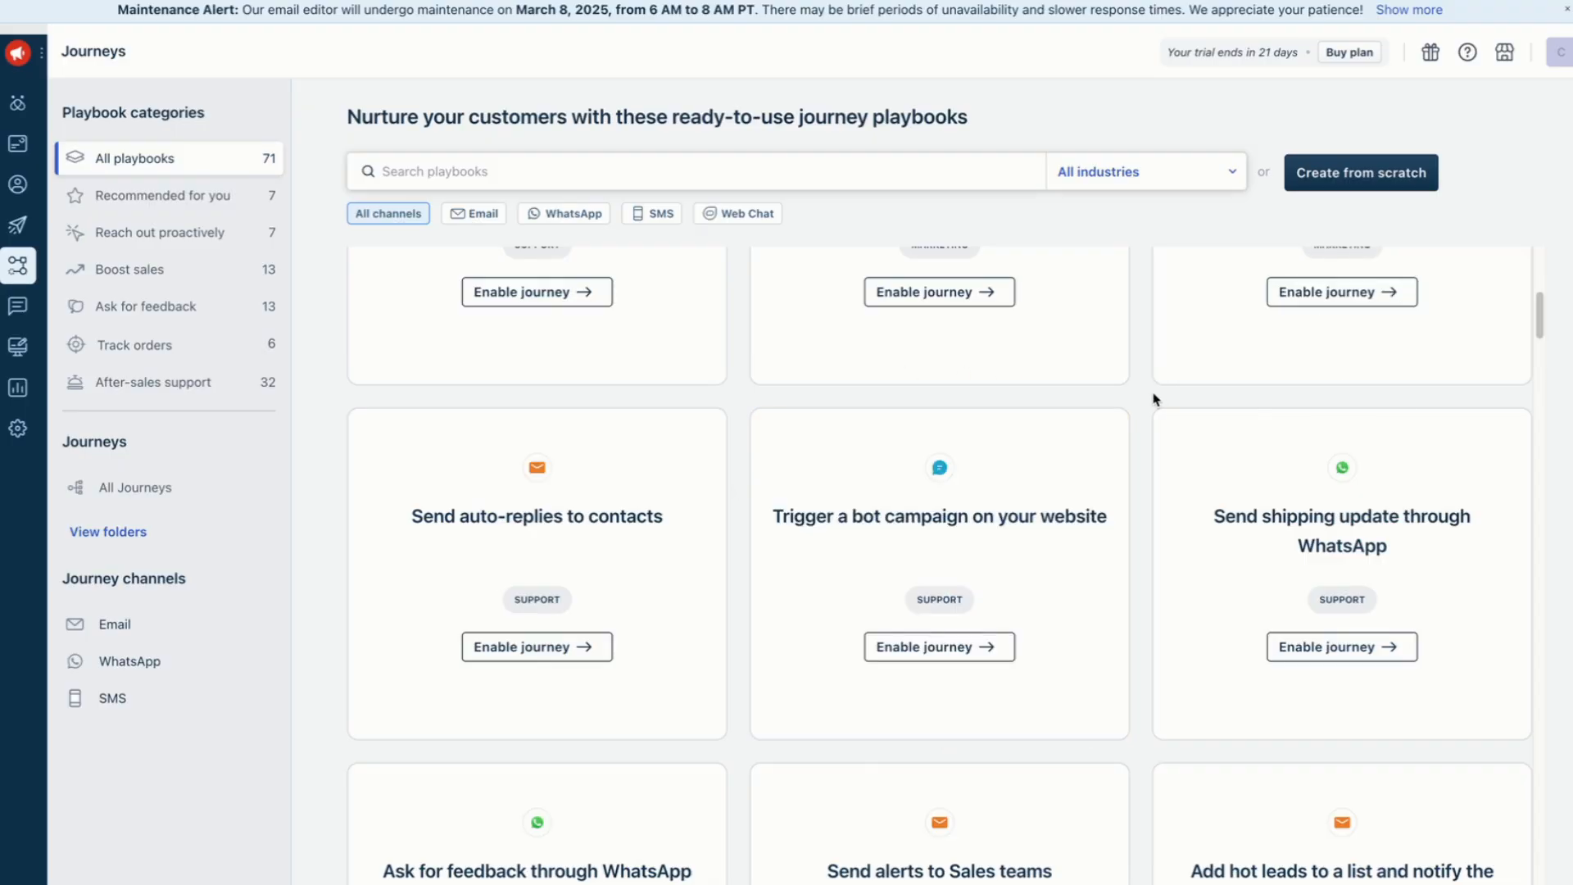
{"action": "mouse_move", "coordinate": [1054, 528]}
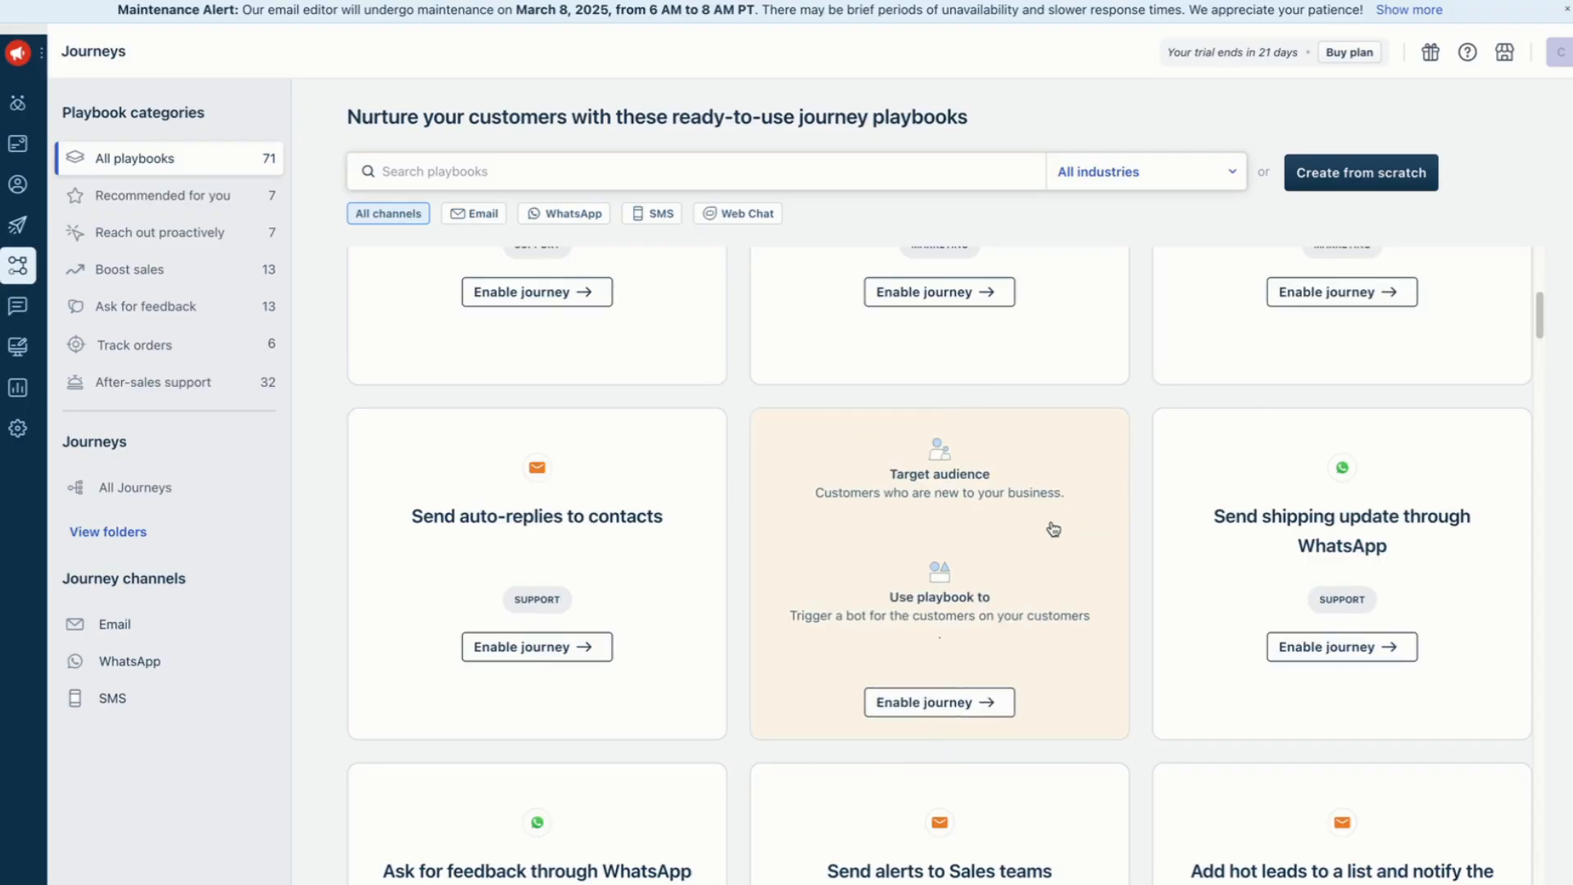
{"action": "scroll", "coordinate": [1054, 528], "scroll_direction": "down", "scroll_amount": 4}
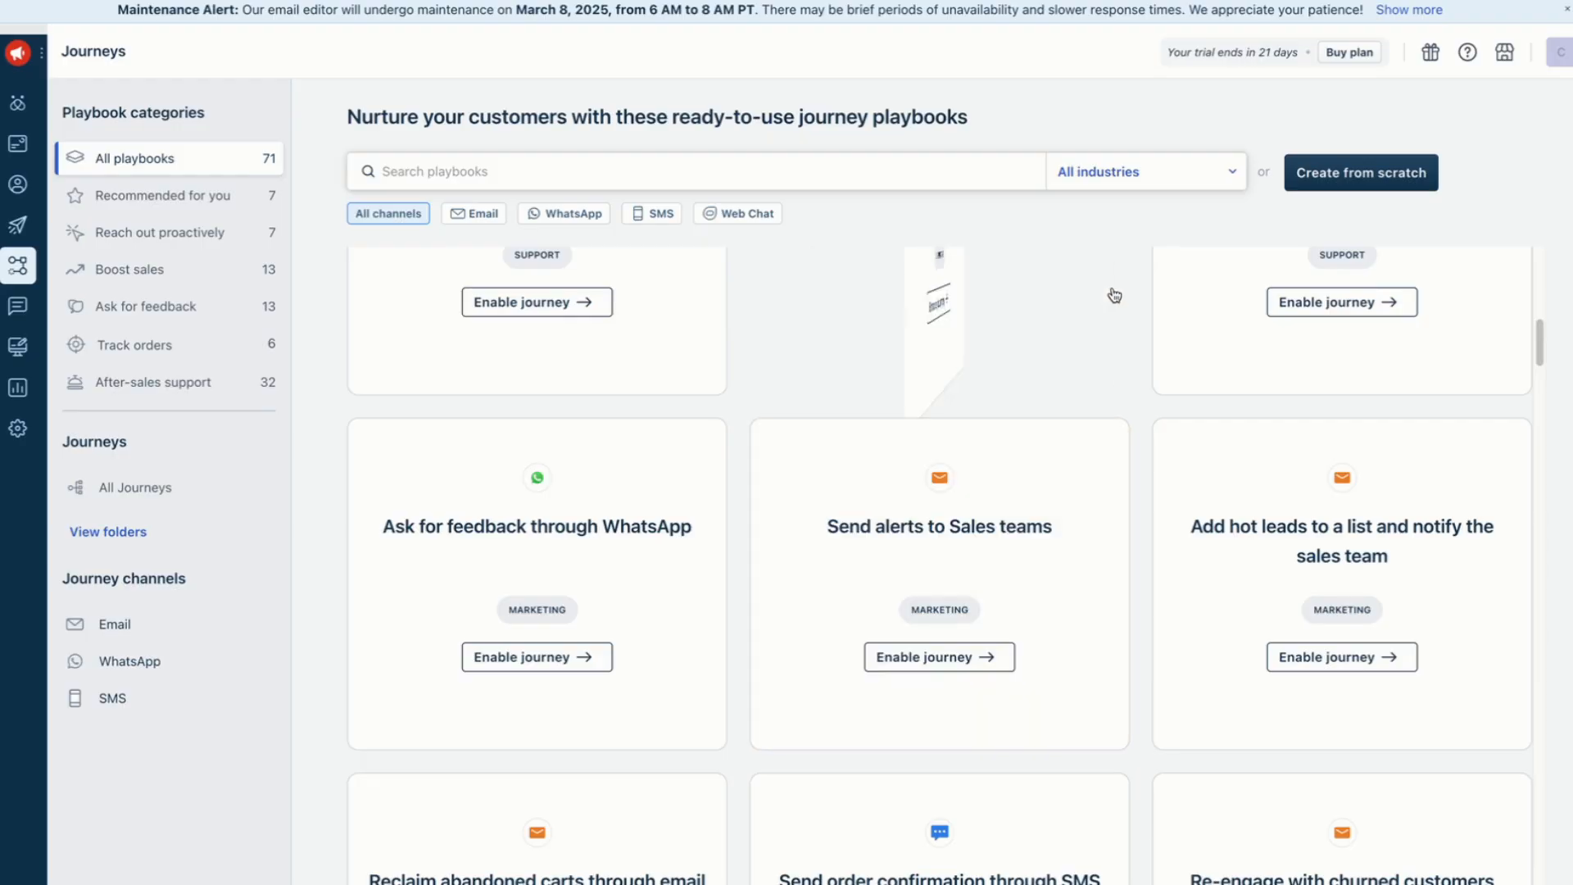
{"action": "scroll", "coordinate": [1139, 271], "scroll_direction": "down", "scroll_amount": 3}
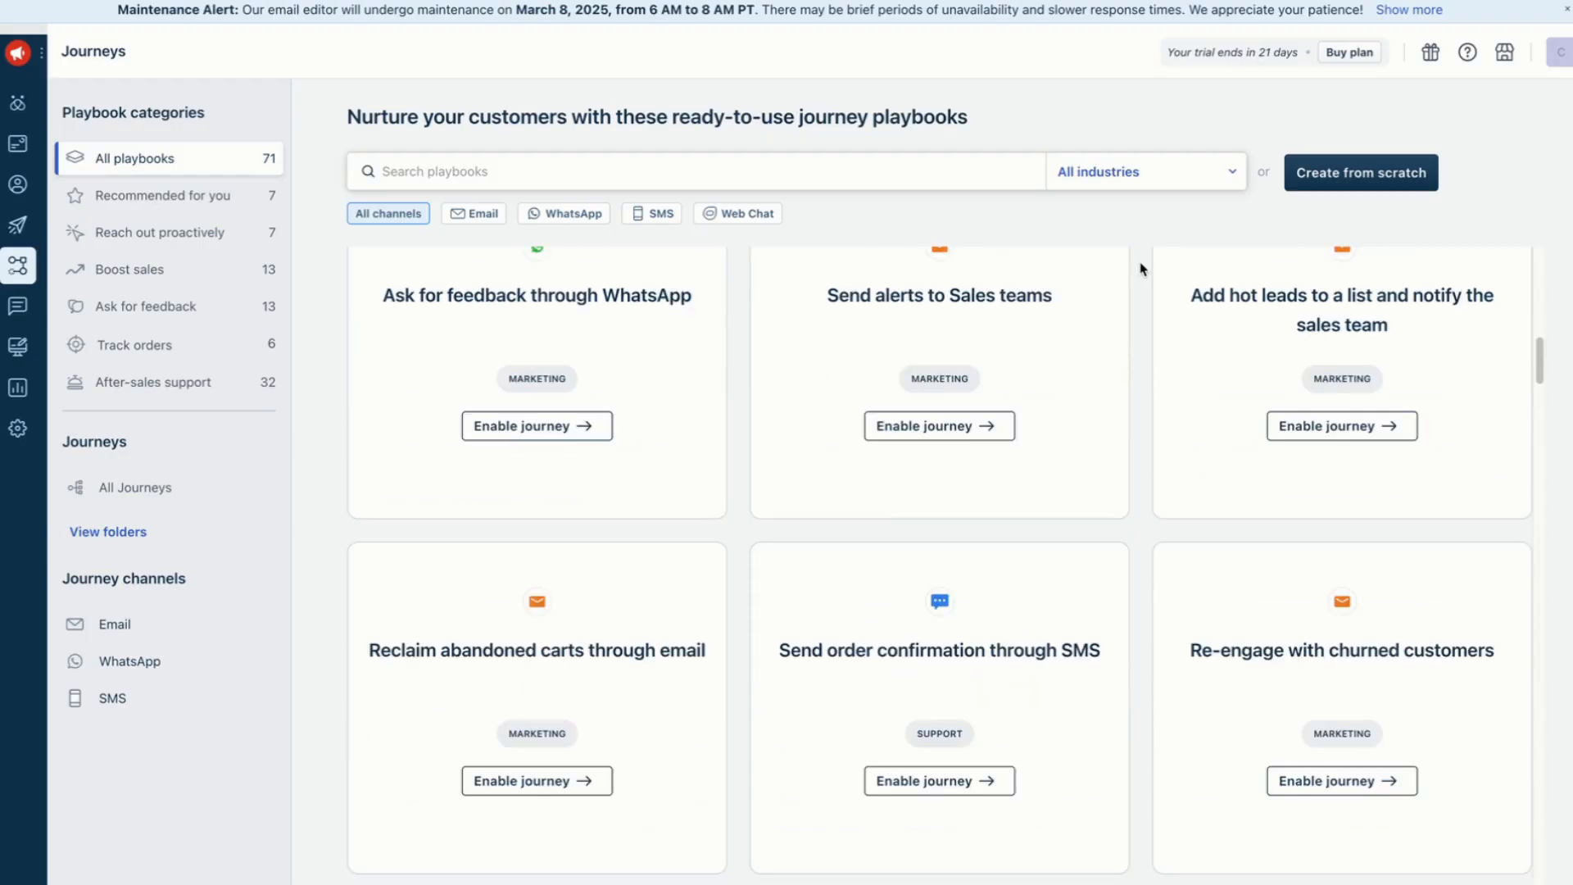
{"action": "mouse_move", "coordinate": [1122, 267]}
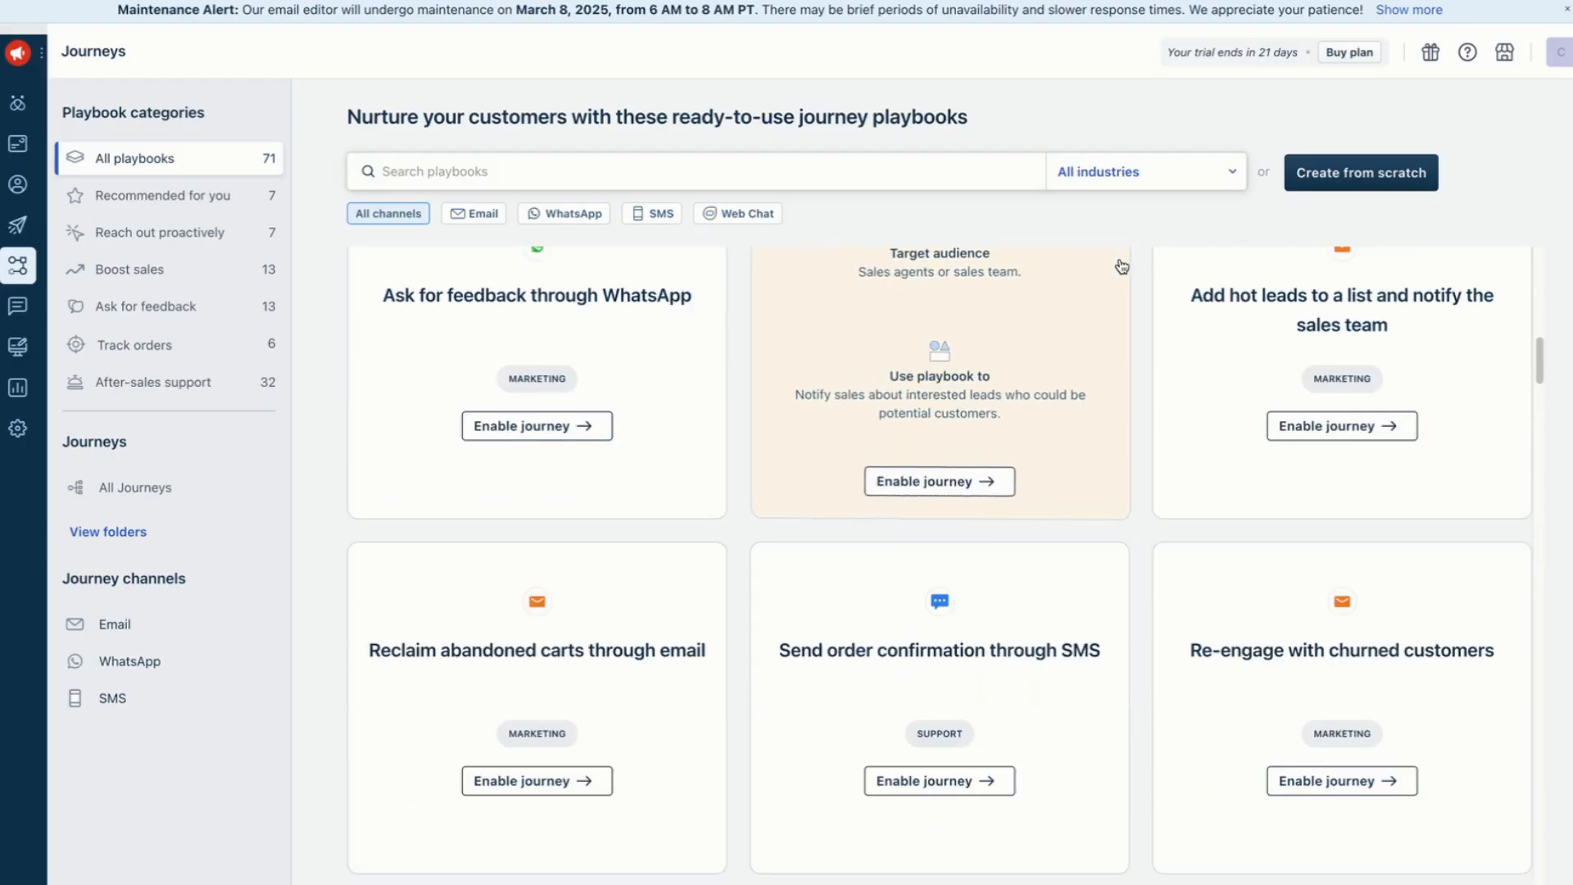
{"action": "scroll", "coordinate": [1121, 267], "scroll_direction": "down", "scroll_amount": 1}
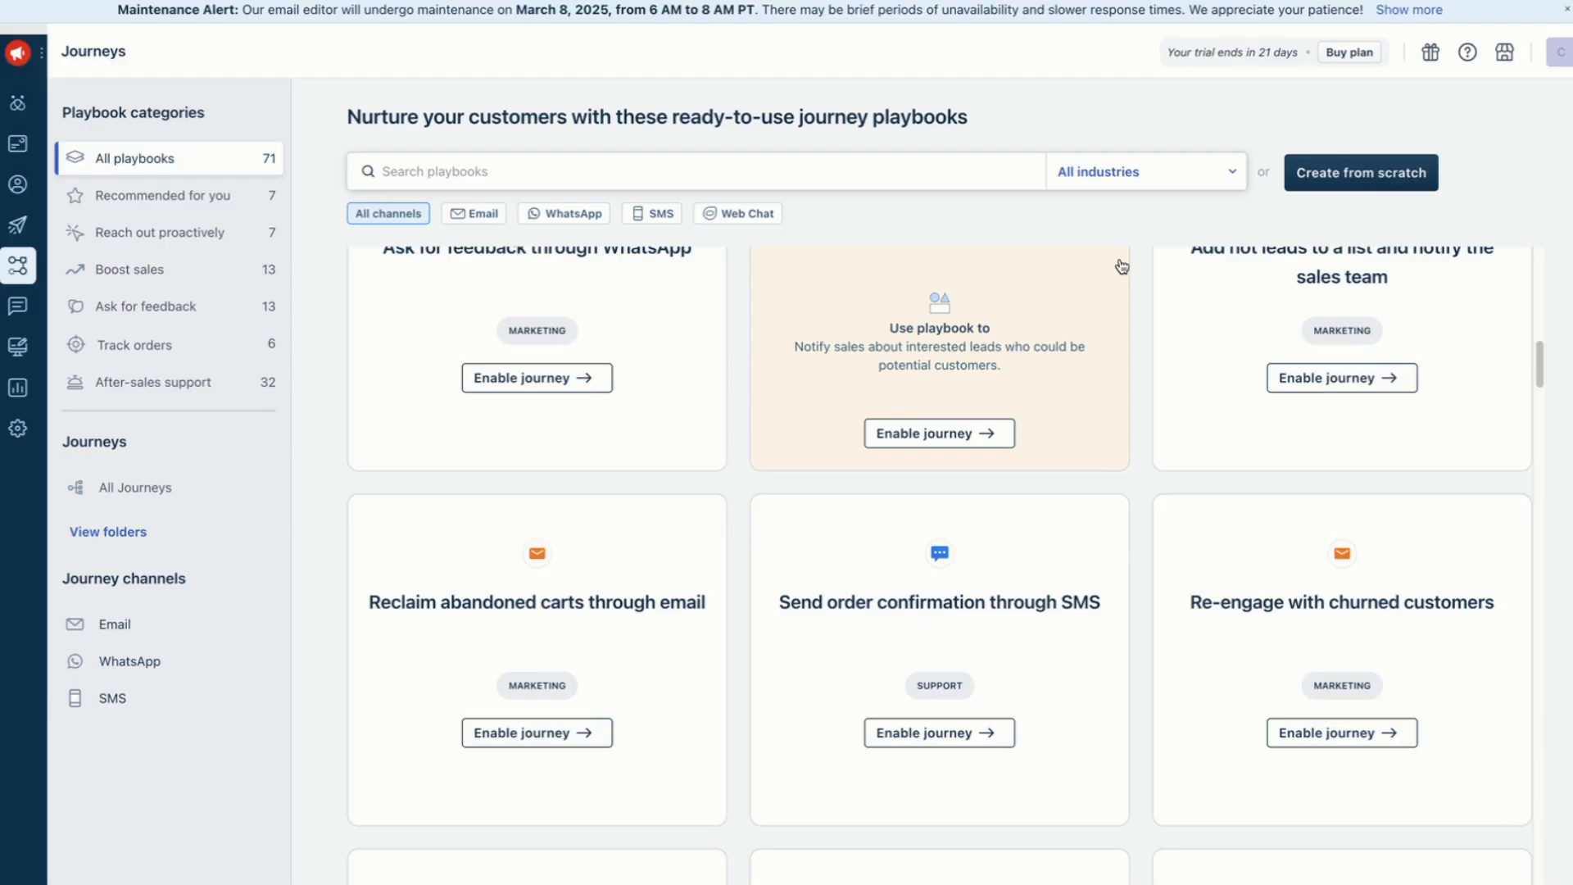
{"action": "scroll", "coordinate": [1122, 266], "scroll_direction": "down", "scroll_amount": 1}
{"action": "scroll", "coordinate": [1122, 266], "scroll_direction": "down", "scroll_amount": 1}
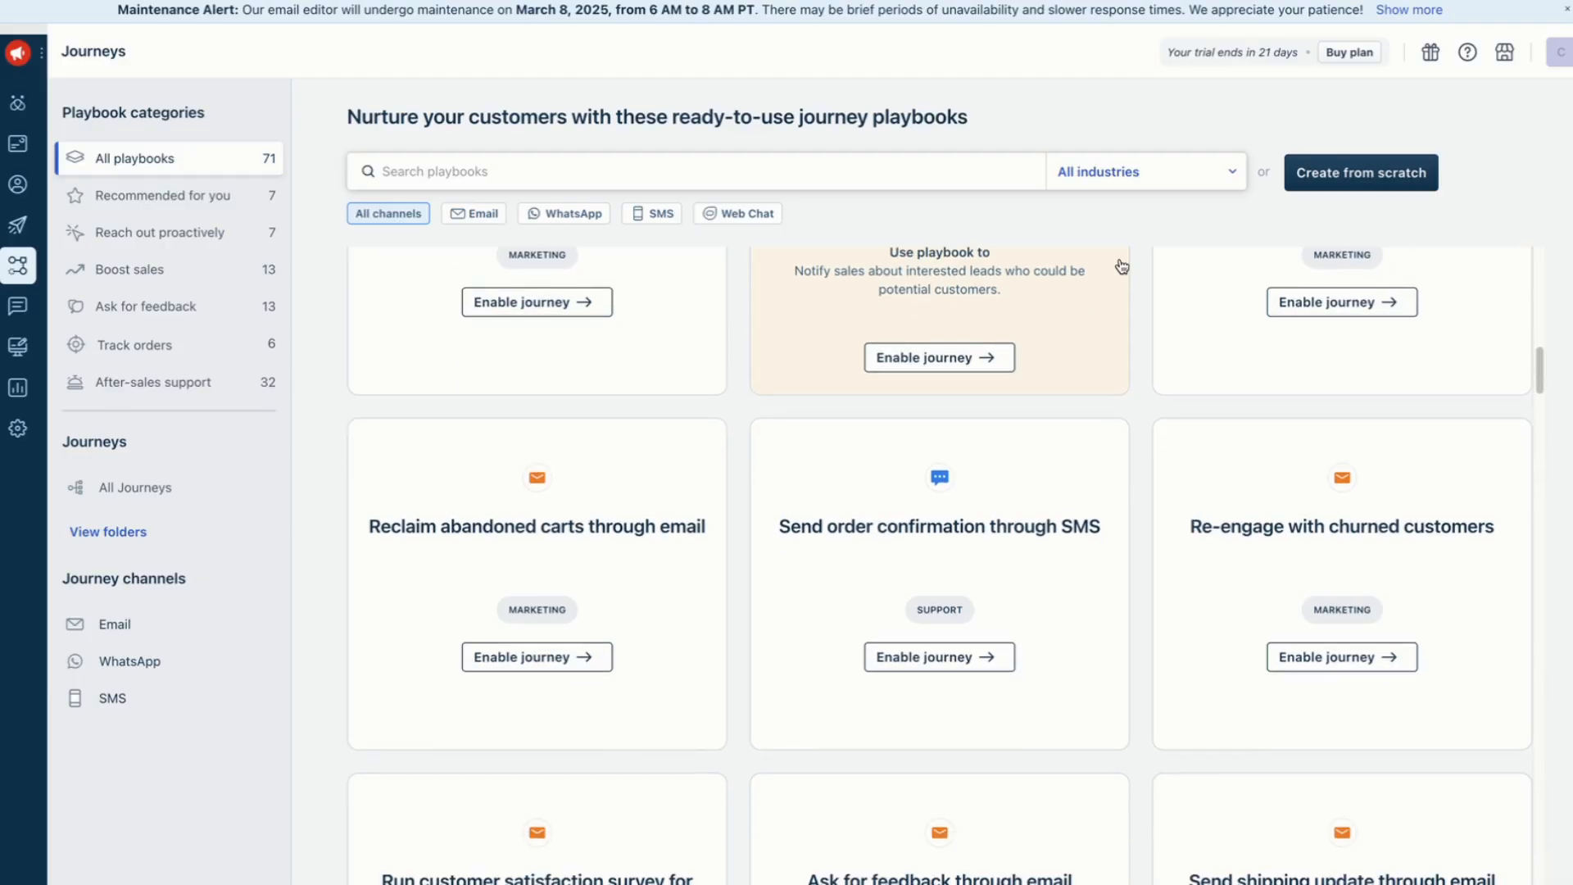
{"action": "scroll", "coordinate": [1122, 267], "scroll_direction": "down", "scroll_amount": 5}
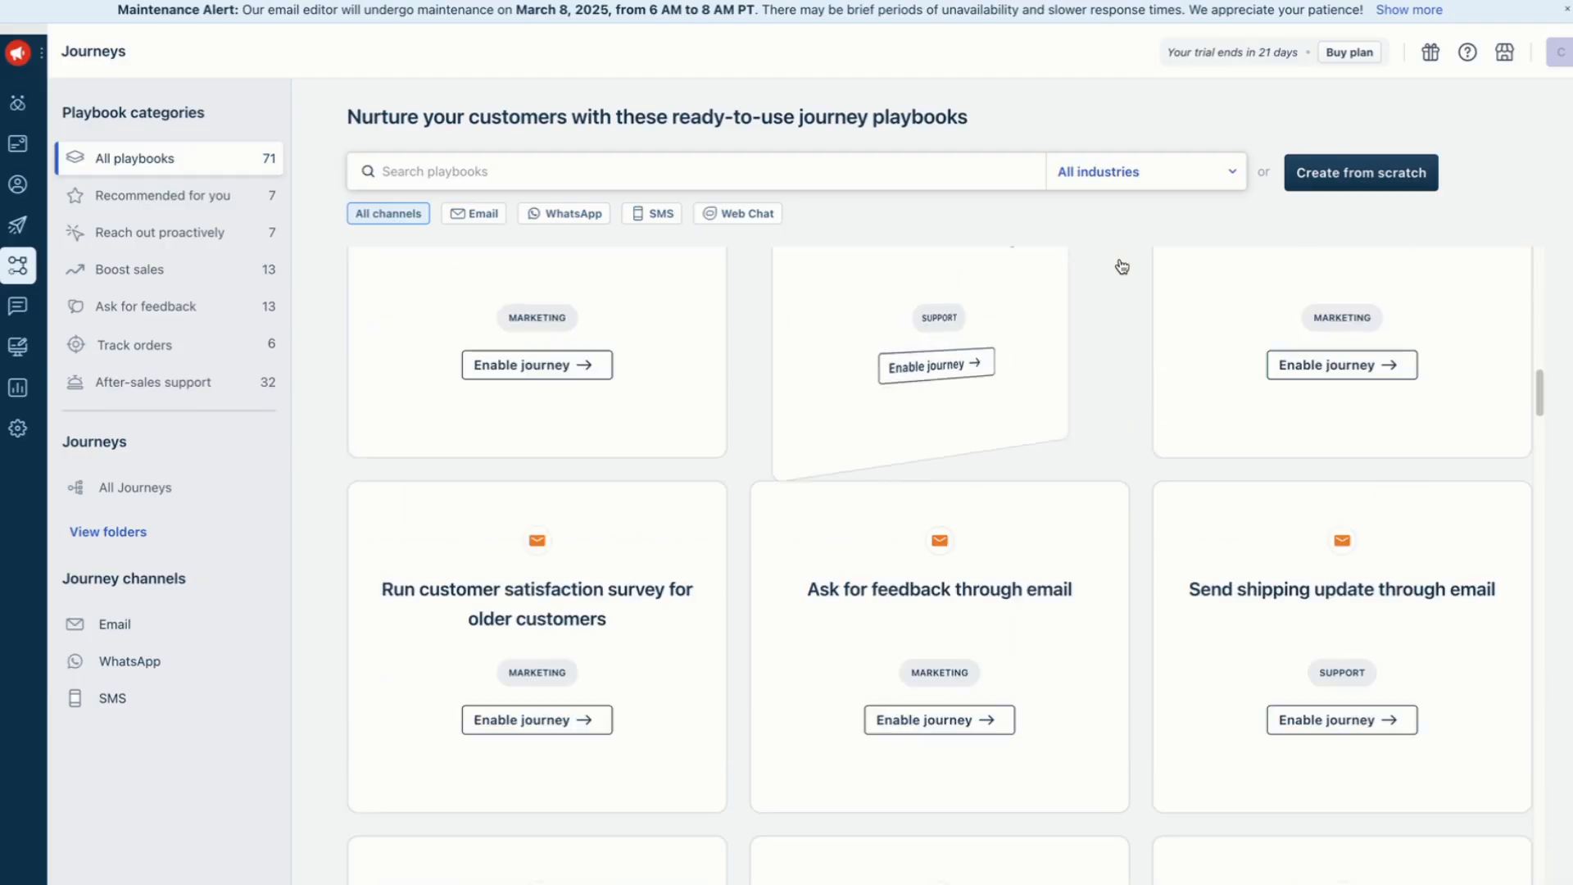
{"action": "scroll", "coordinate": [1119, 328], "scroll_direction": "down", "scroll_amount": 4}
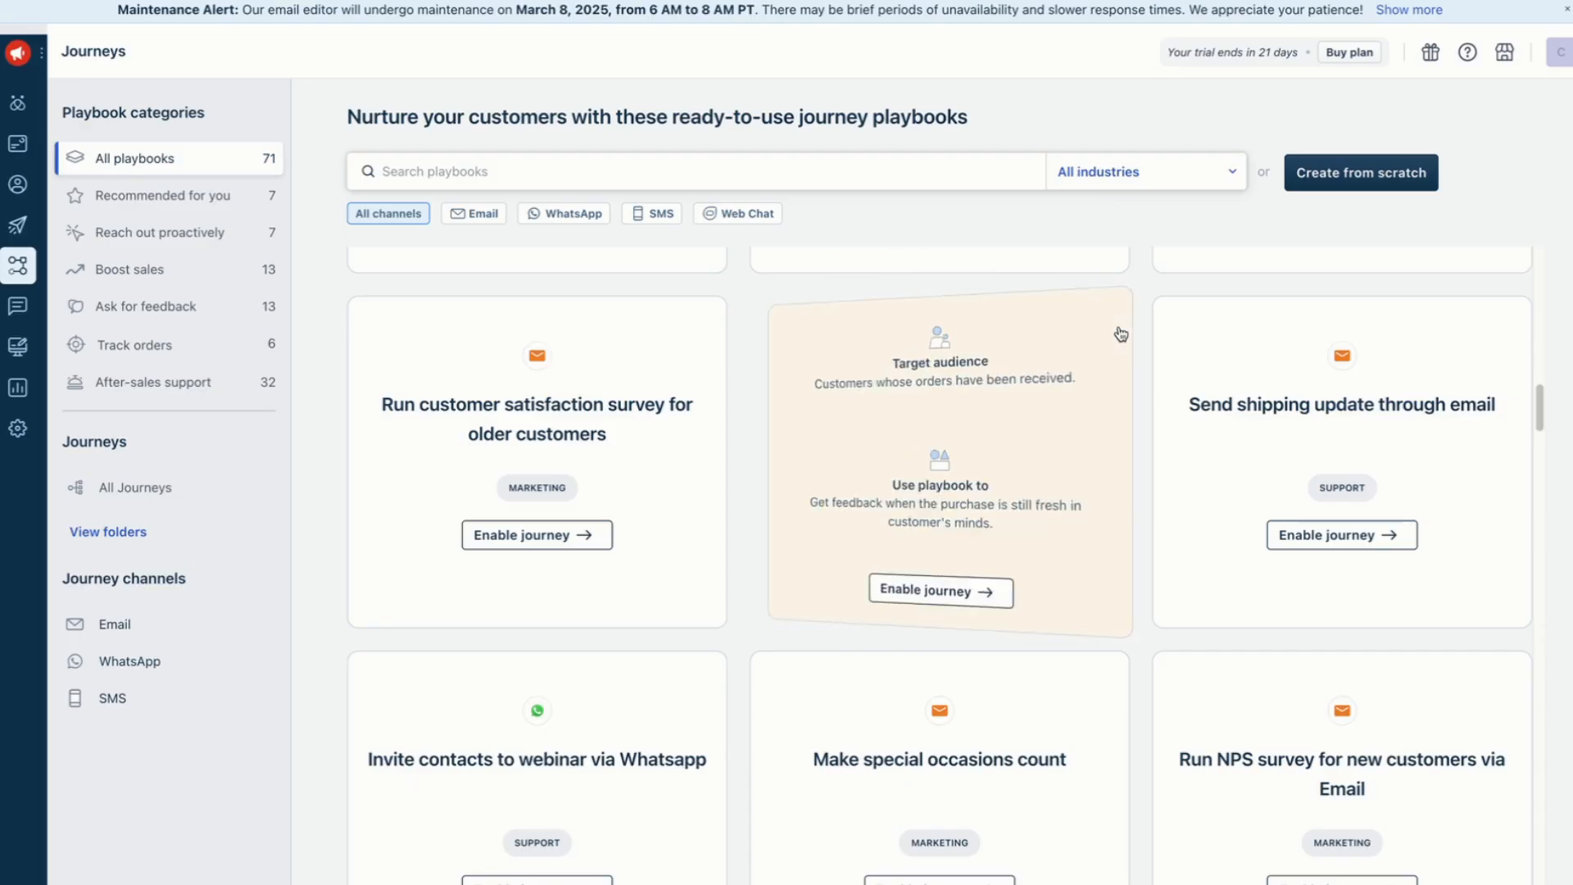
{"action": "scroll", "coordinate": [1131, 345], "scroll_direction": "down", "scroll_amount": 10}
{"action": "scroll", "coordinate": [1144, 369], "scroll_direction": "up", "scroll_amount": 3}
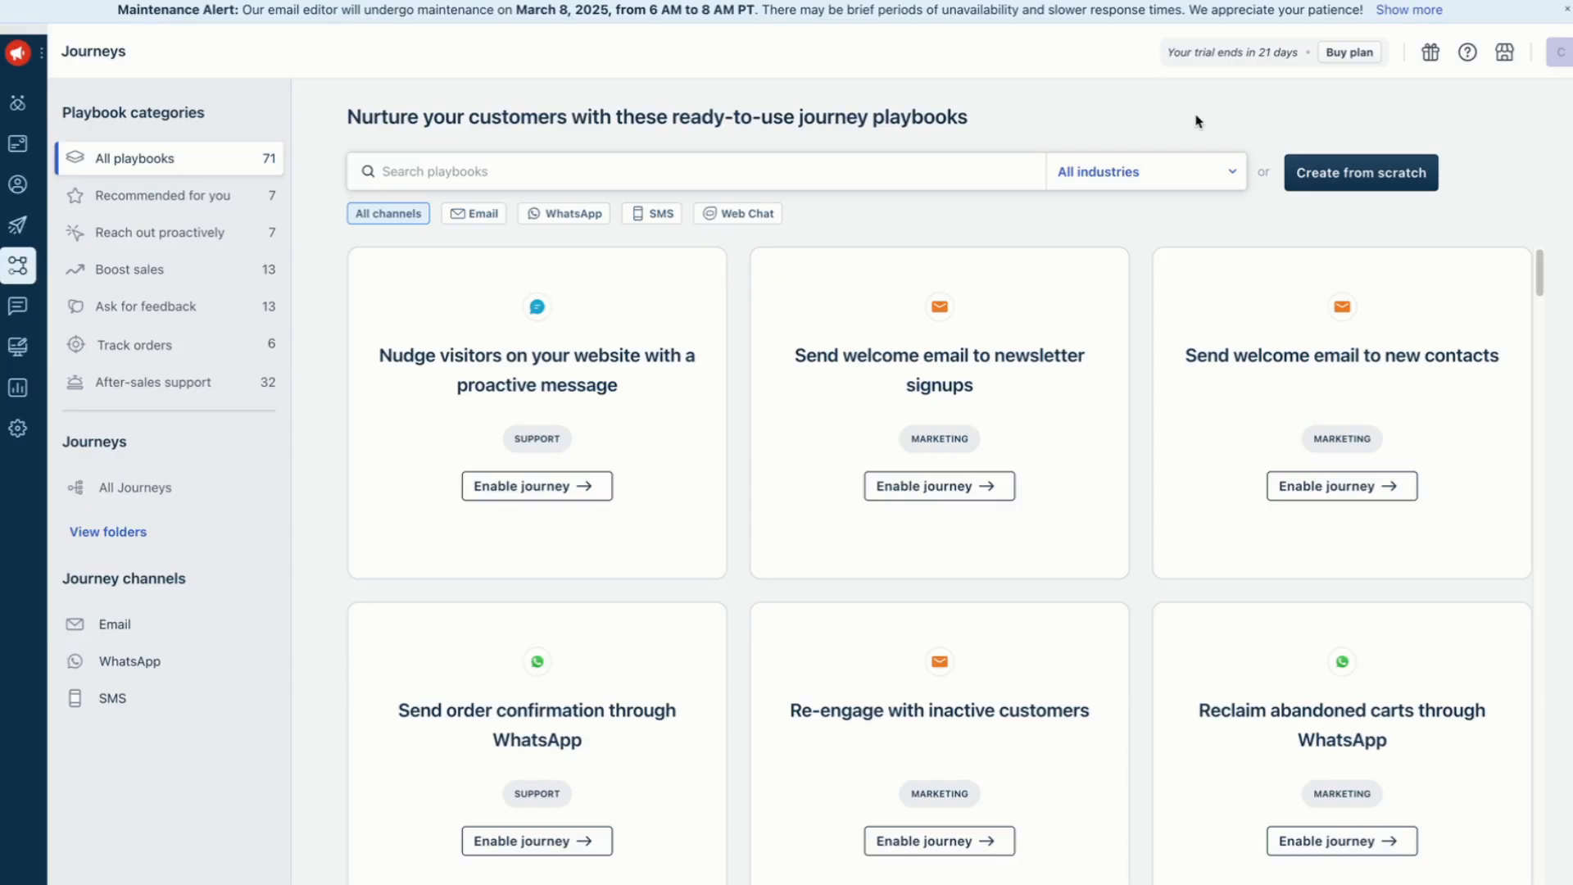
Step: Enable the "Send welcome email to new contacts" journey playbook and look over its journey canvas
{"action": "mouse_move", "coordinate": [1287, 459]}
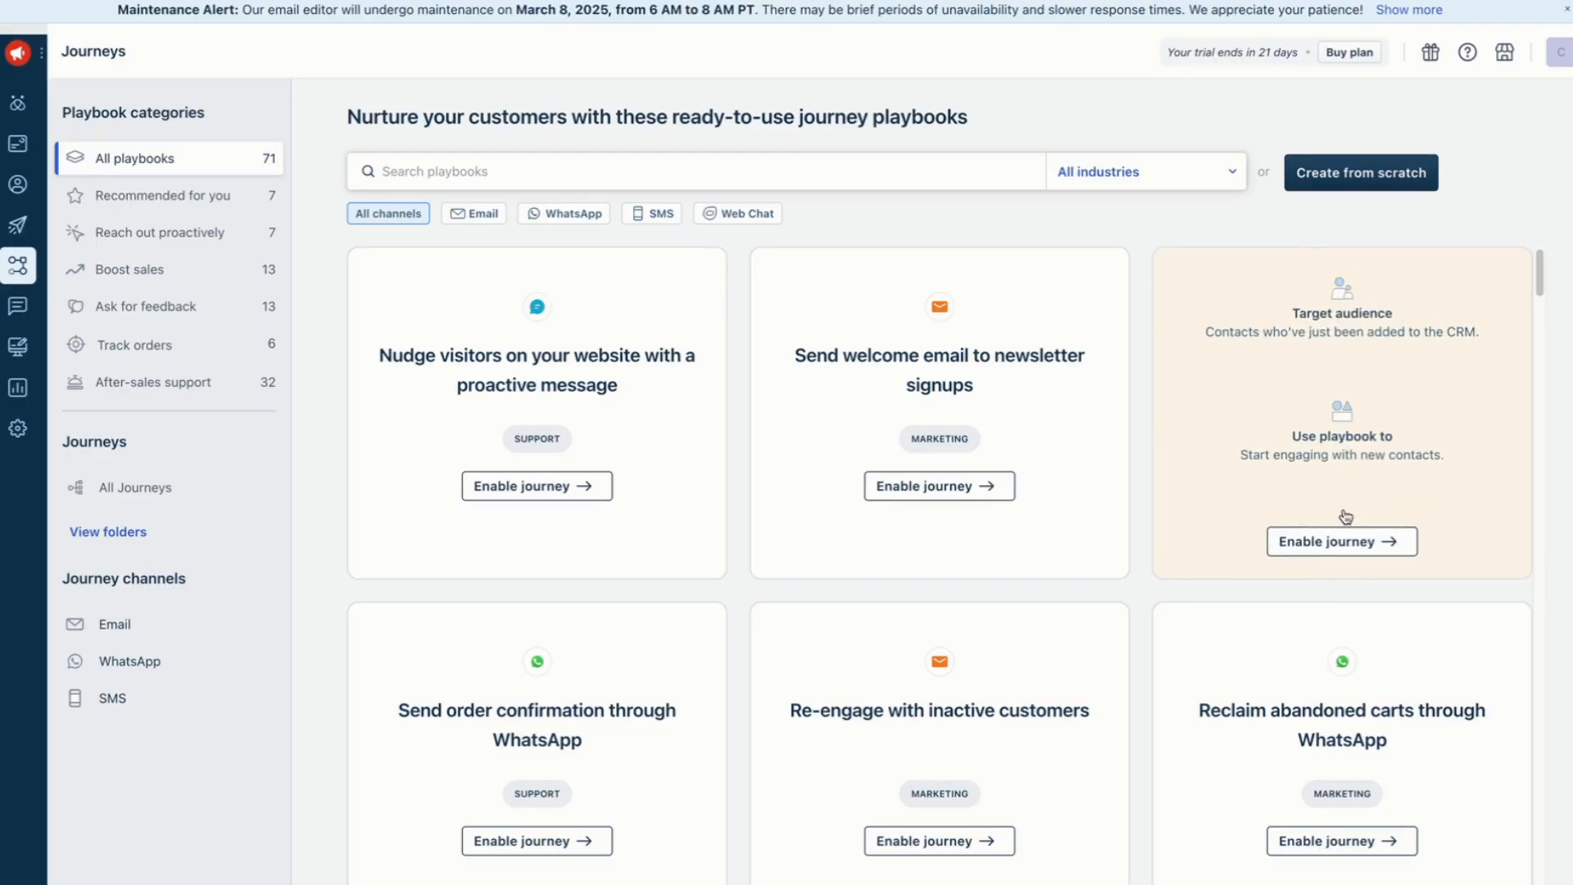
{"action": "left_click", "coordinate": [1483, 282]}
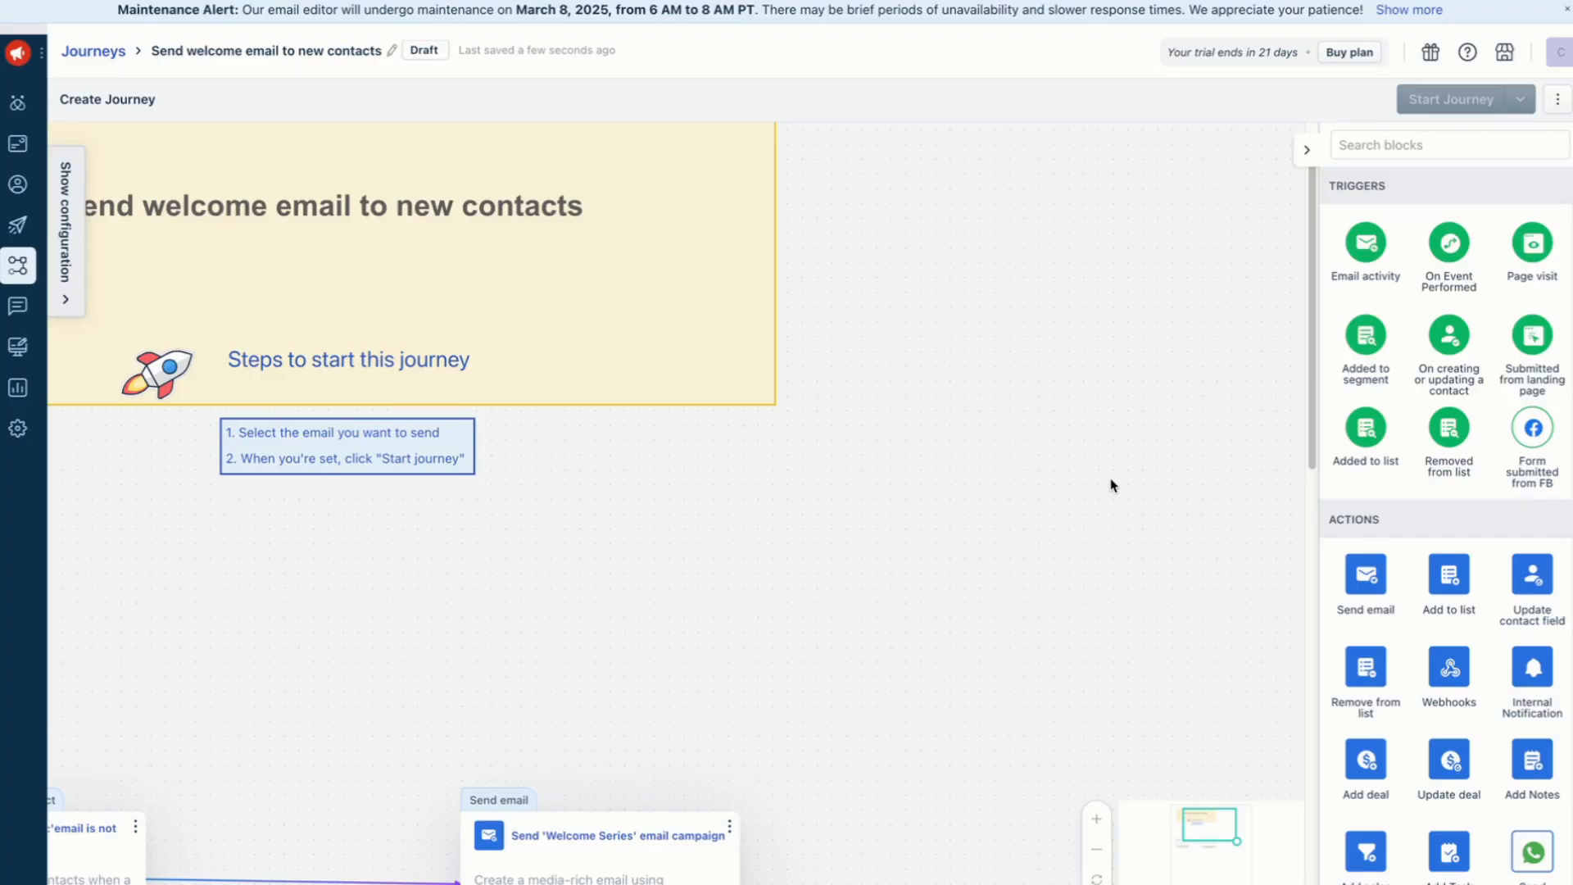
{"action": "scroll", "coordinate": [1113, 486], "scroll_direction": "down", "scroll_amount": 2}
{"action": "scroll", "coordinate": [1113, 486], "scroll_direction": "right", "scroll_amount": 3}
{"action": "scroll", "coordinate": [1113, 486], "scroll_direction": "left", "scroll_amount": 5}
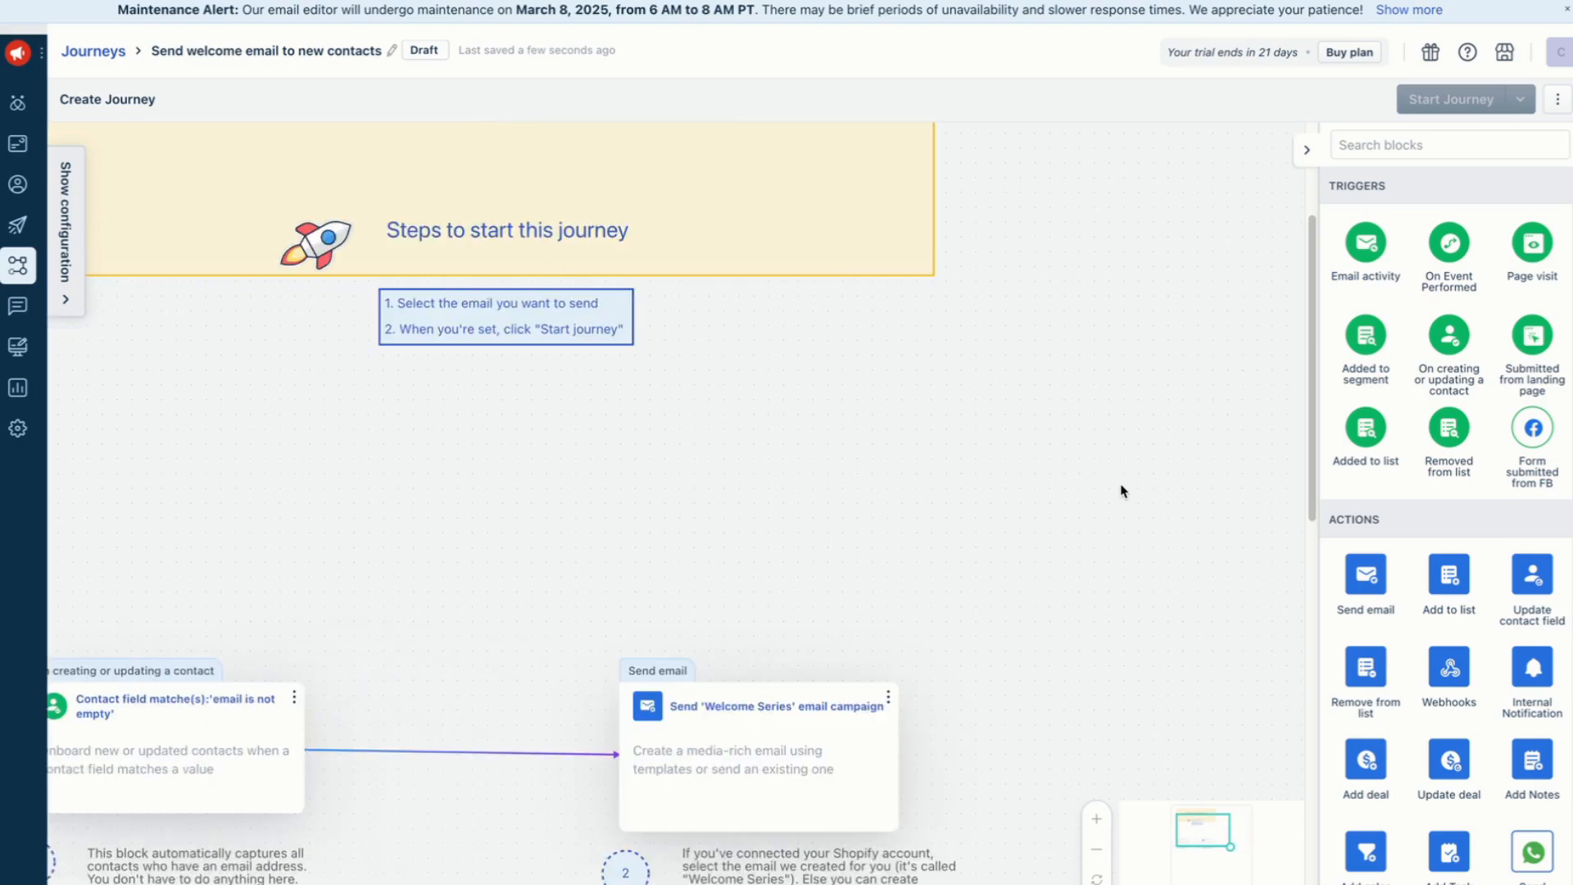
{"action": "scroll", "coordinate": [1121, 490], "scroll_direction": "left", "scroll_amount": 3}
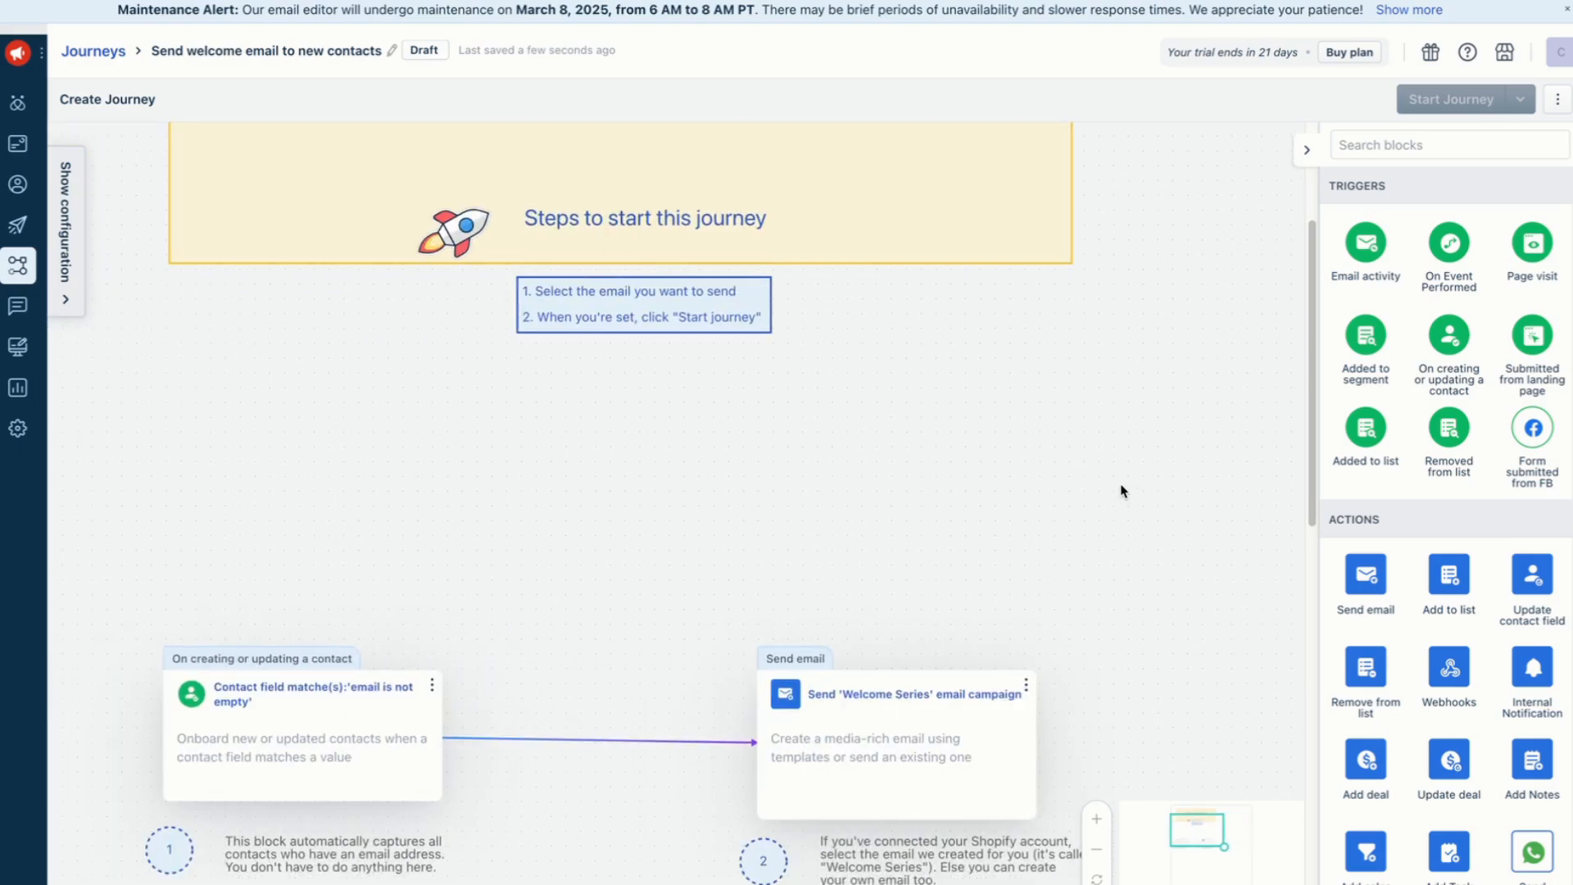
{"action": "scroll", "coordinate": [1121, 490], "scroll_direction": "down", "scroll_amount": 2}
{"action": "scroll", "coordinate": [1121, 490], "scroll_direction": "up", "scroll_amount": 5}
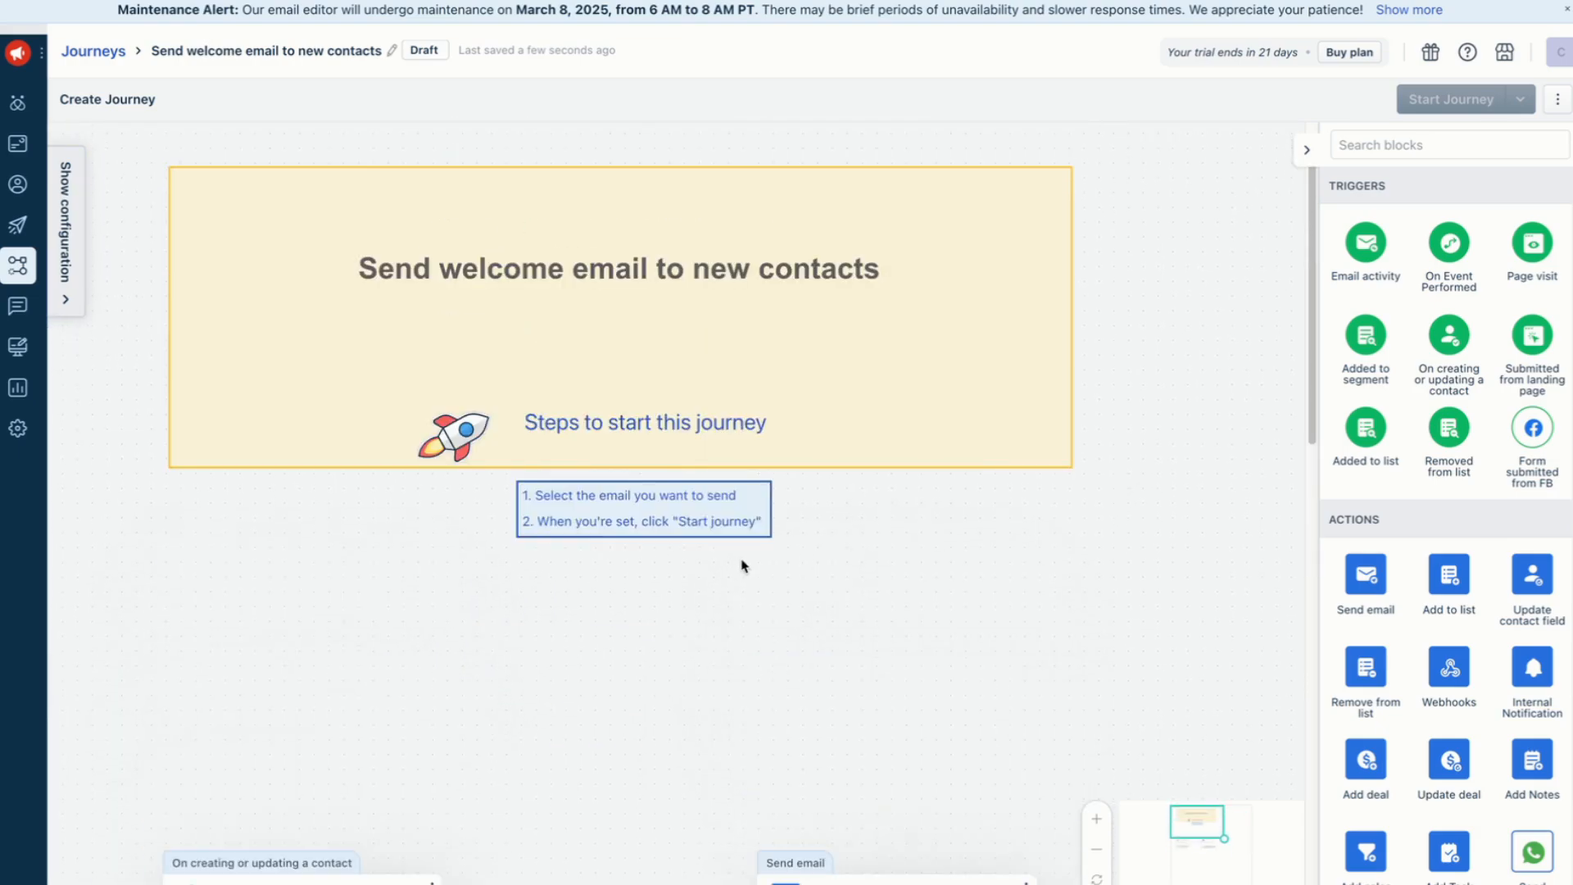
Step: Review the journey's starting steps and its linked contact trigger and Send email blocks
{"action": "left_click", "coordinate": [615, 422]}
{"action": "left_click", "coordinate": [625, 502]}
{"action": "scroll", "coordinate": [630, 508], "scroll_direction": "down", "scroll_amount": 5}
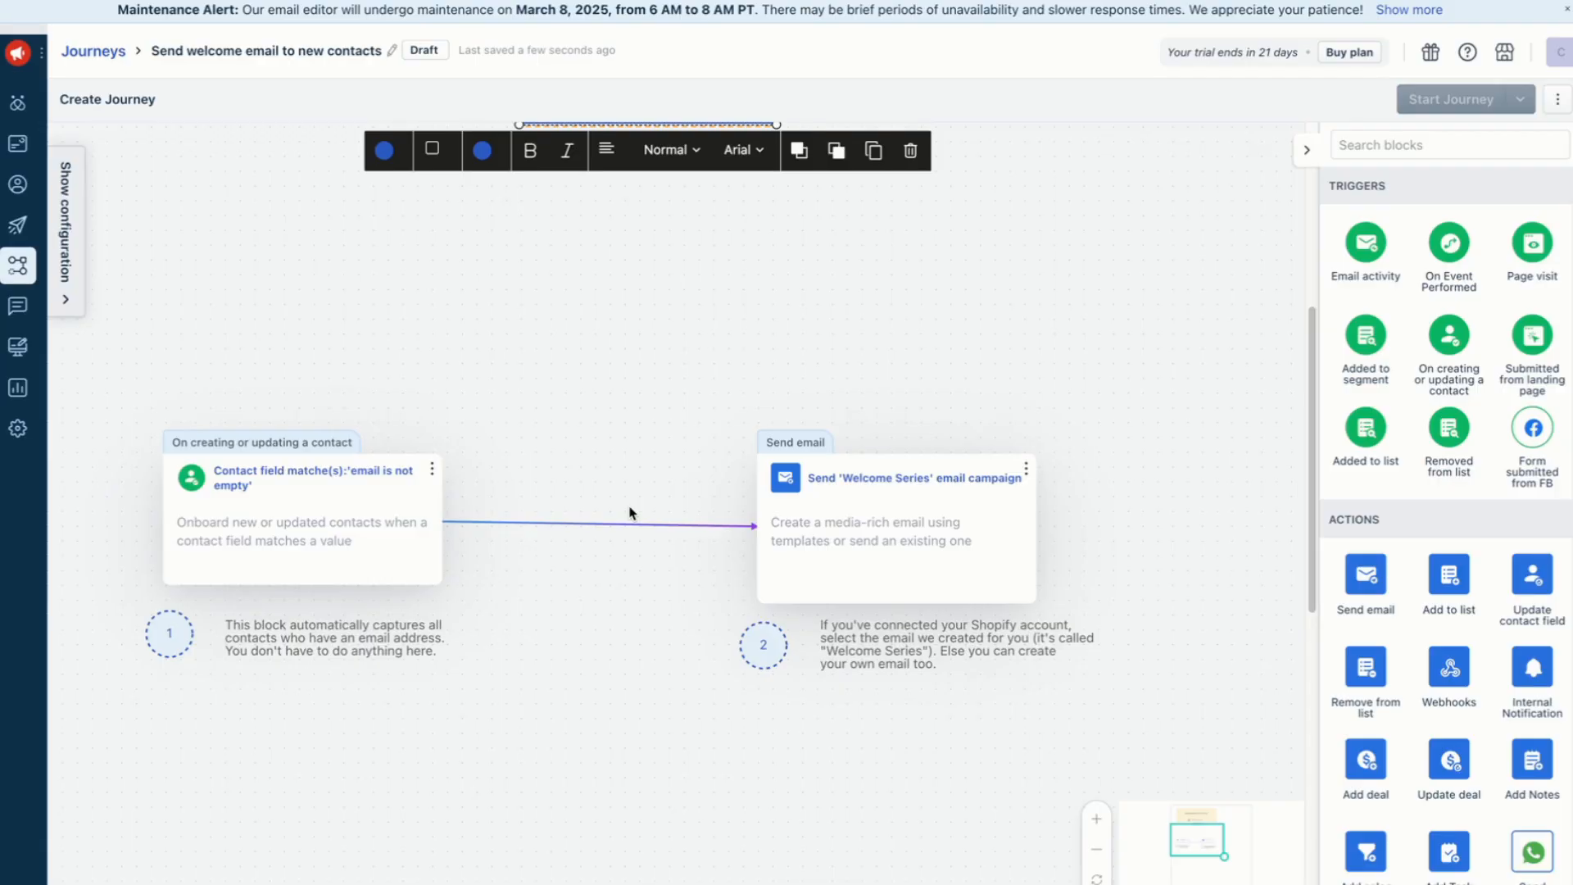
{"action": "scroll", "coordinate": [632, 514], "scroll_direction": "right", "scroll_amount": 1}
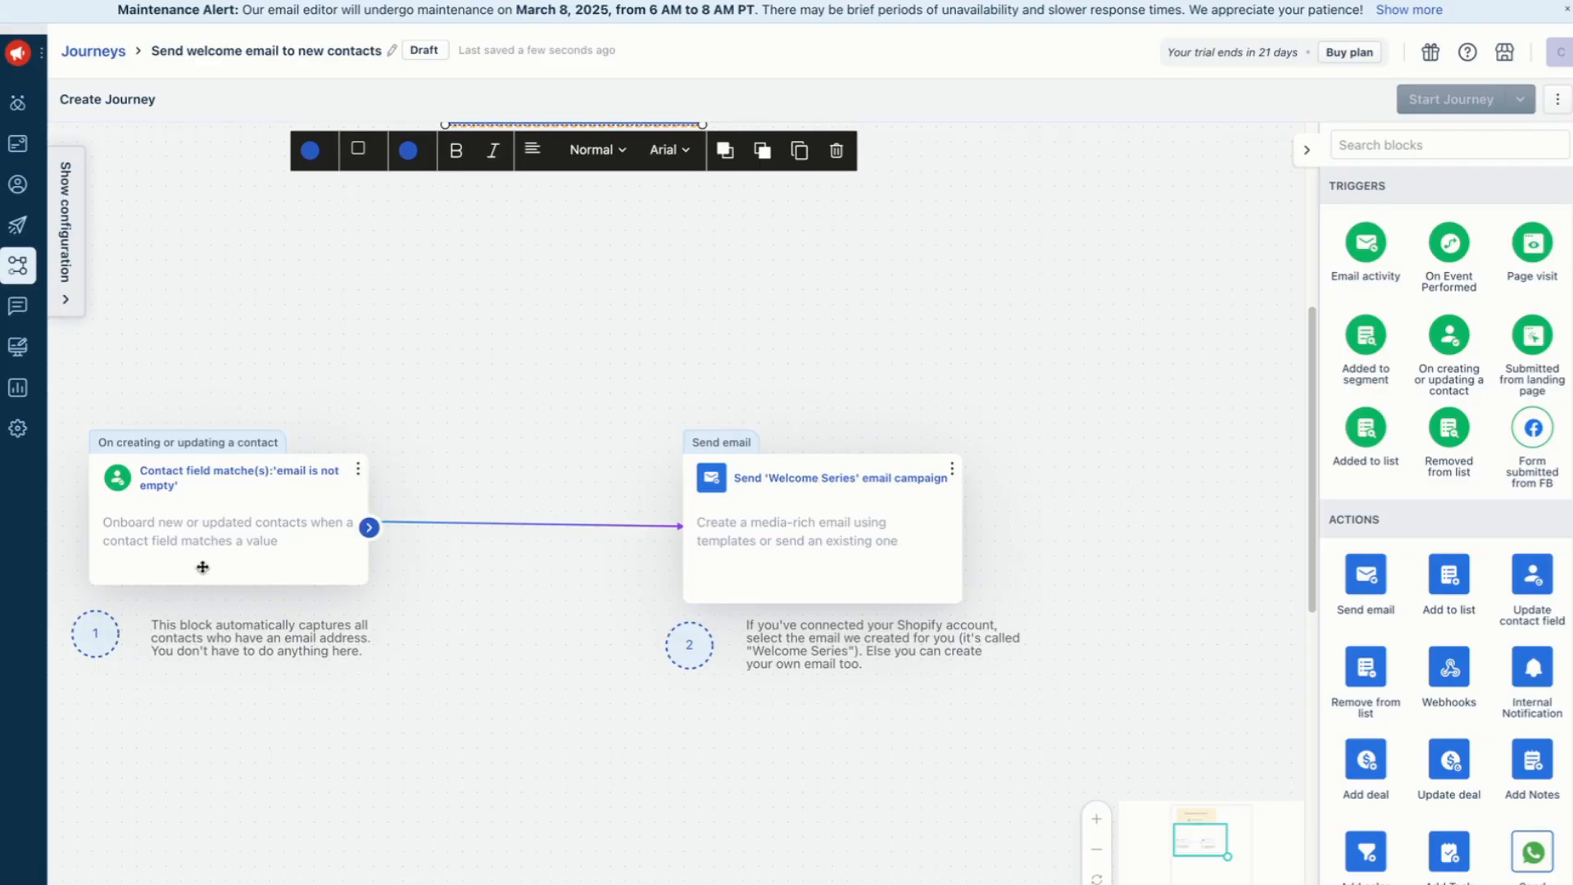
Step: Open the contact trigger's settings and view the field and operator choices of its e_mail condition
{"action": "left_click", "coordinate": [247, 475]}
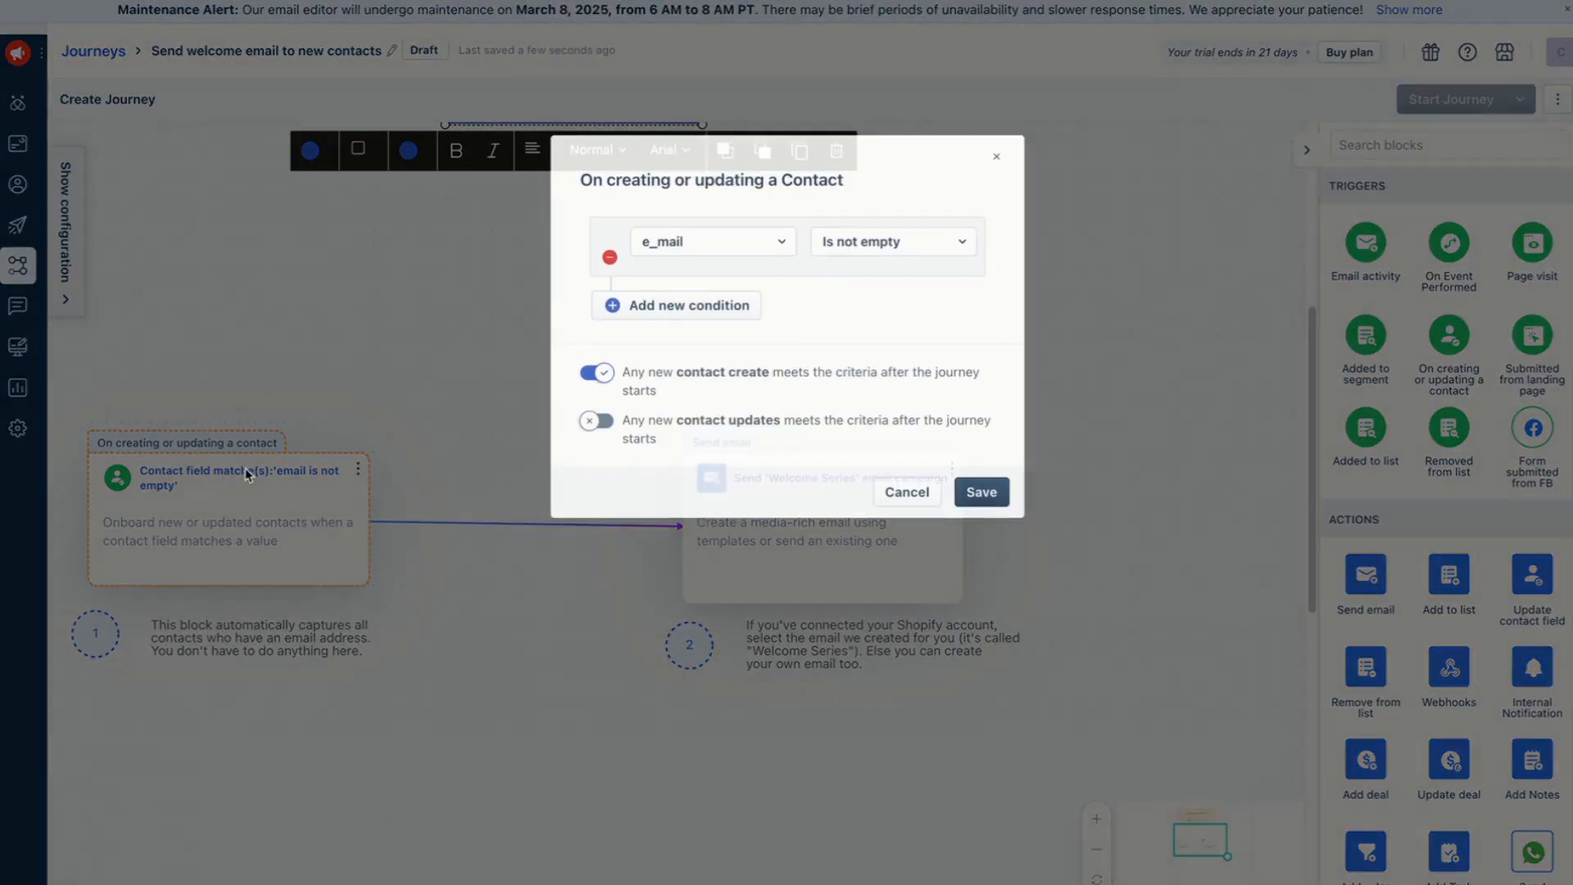
{"action": "left_click", "coordinate": [783, 242]}
{"action": "left_click", "coordinate": [785, 244]}
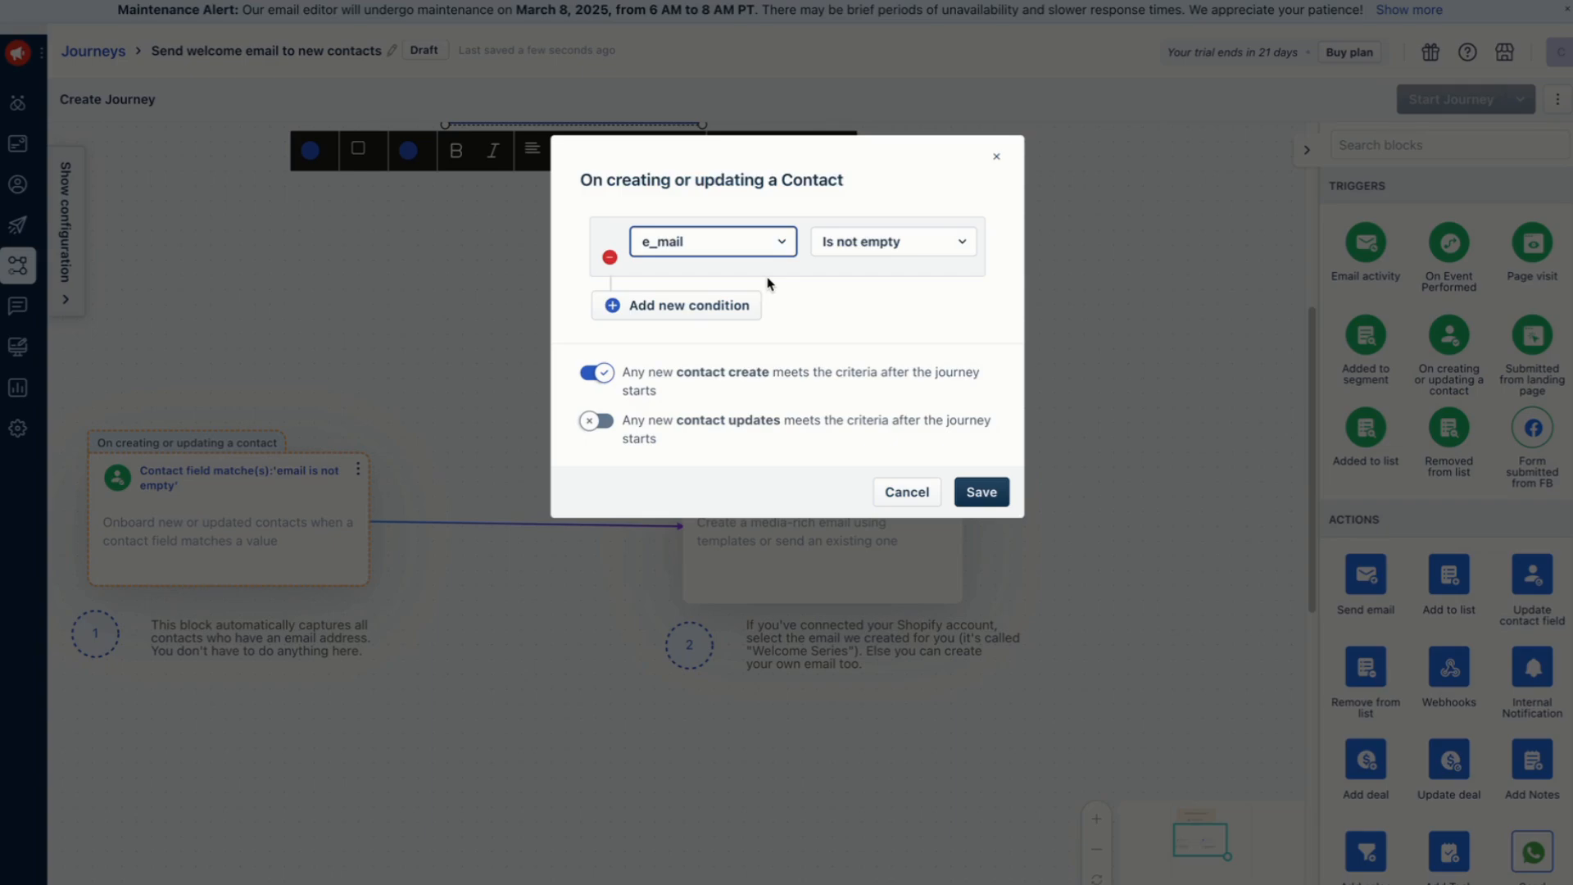
{"action": "left_click", "coordinate": [898, 243]}
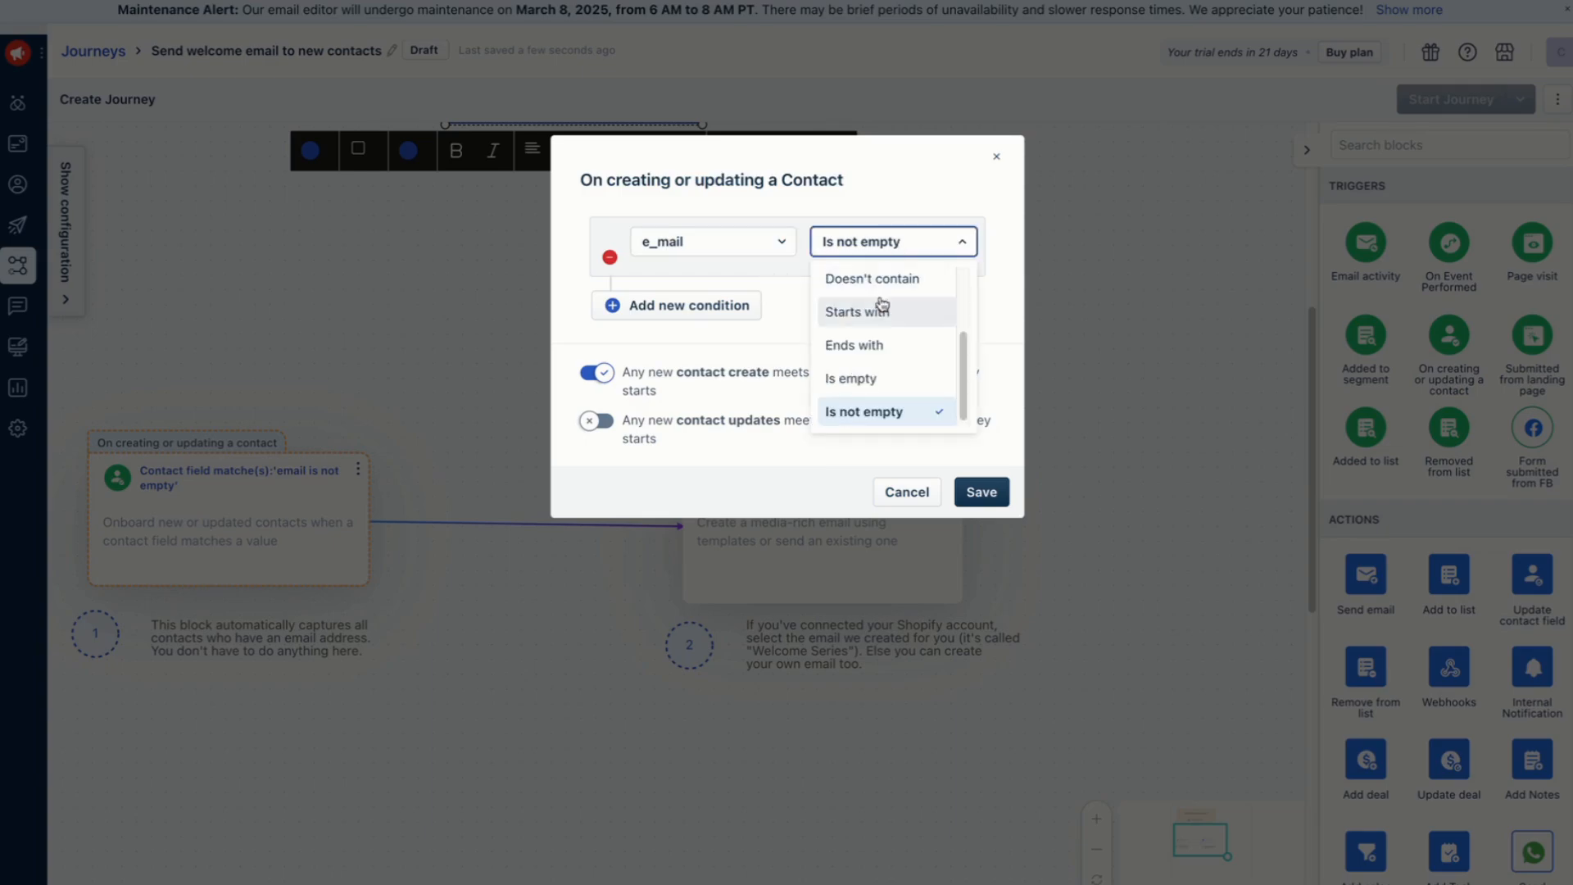
{"action": "left_click", "coordinate": [911, 215]}
Step: Try adding two AND conditions on First name to the contact trigger, view the available fields, and close its settings
{"action": "left_click", "coordinate": [708, 303]}
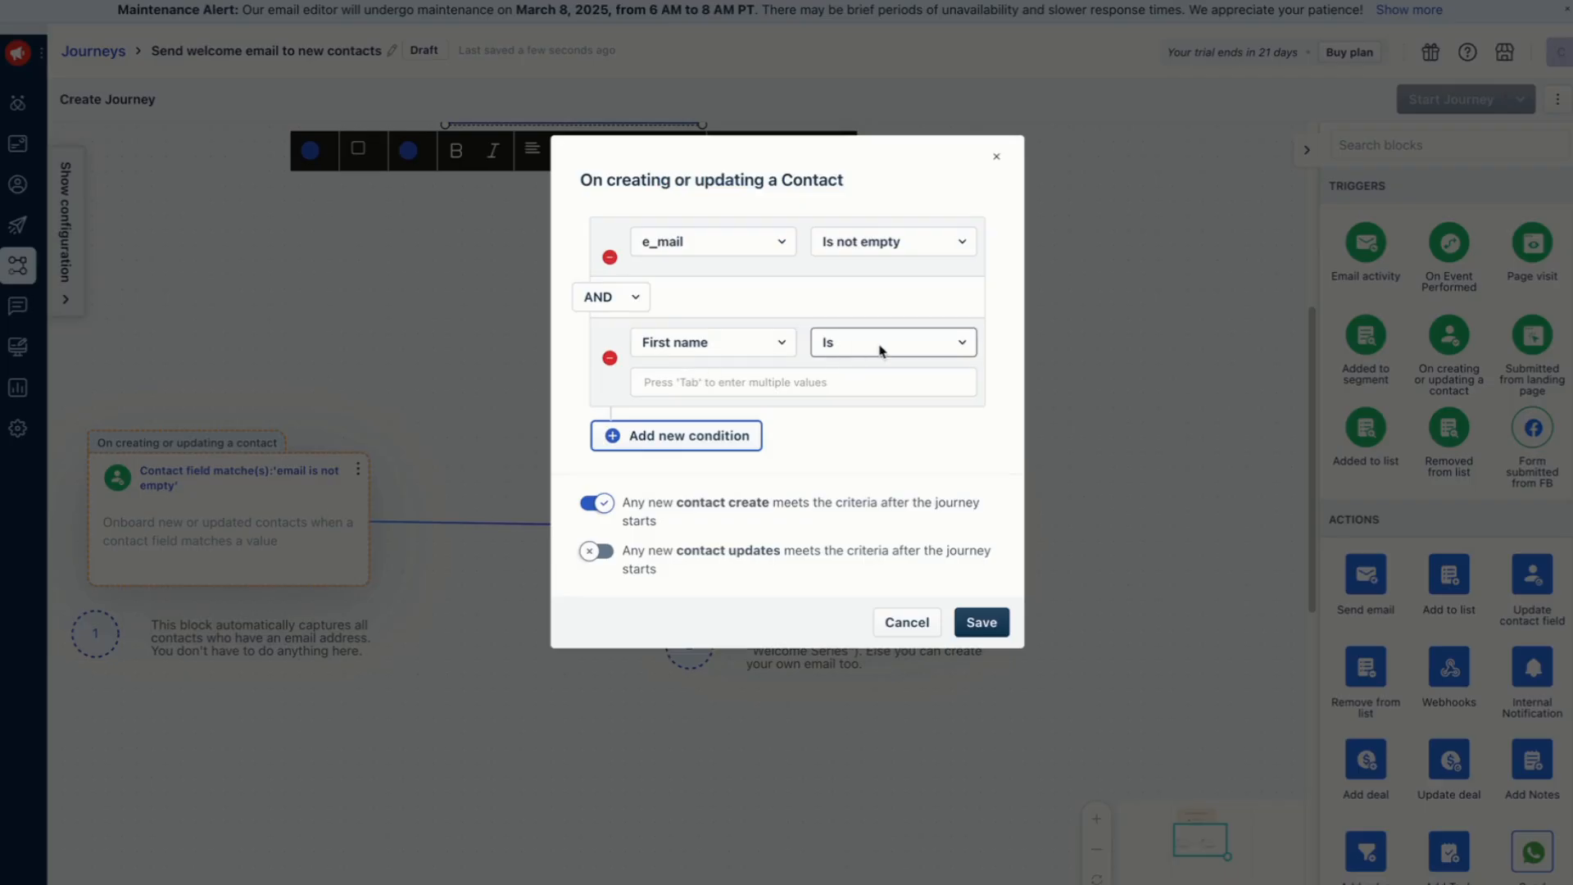
{"action": "left_click", "coordinate": [648, 444]}
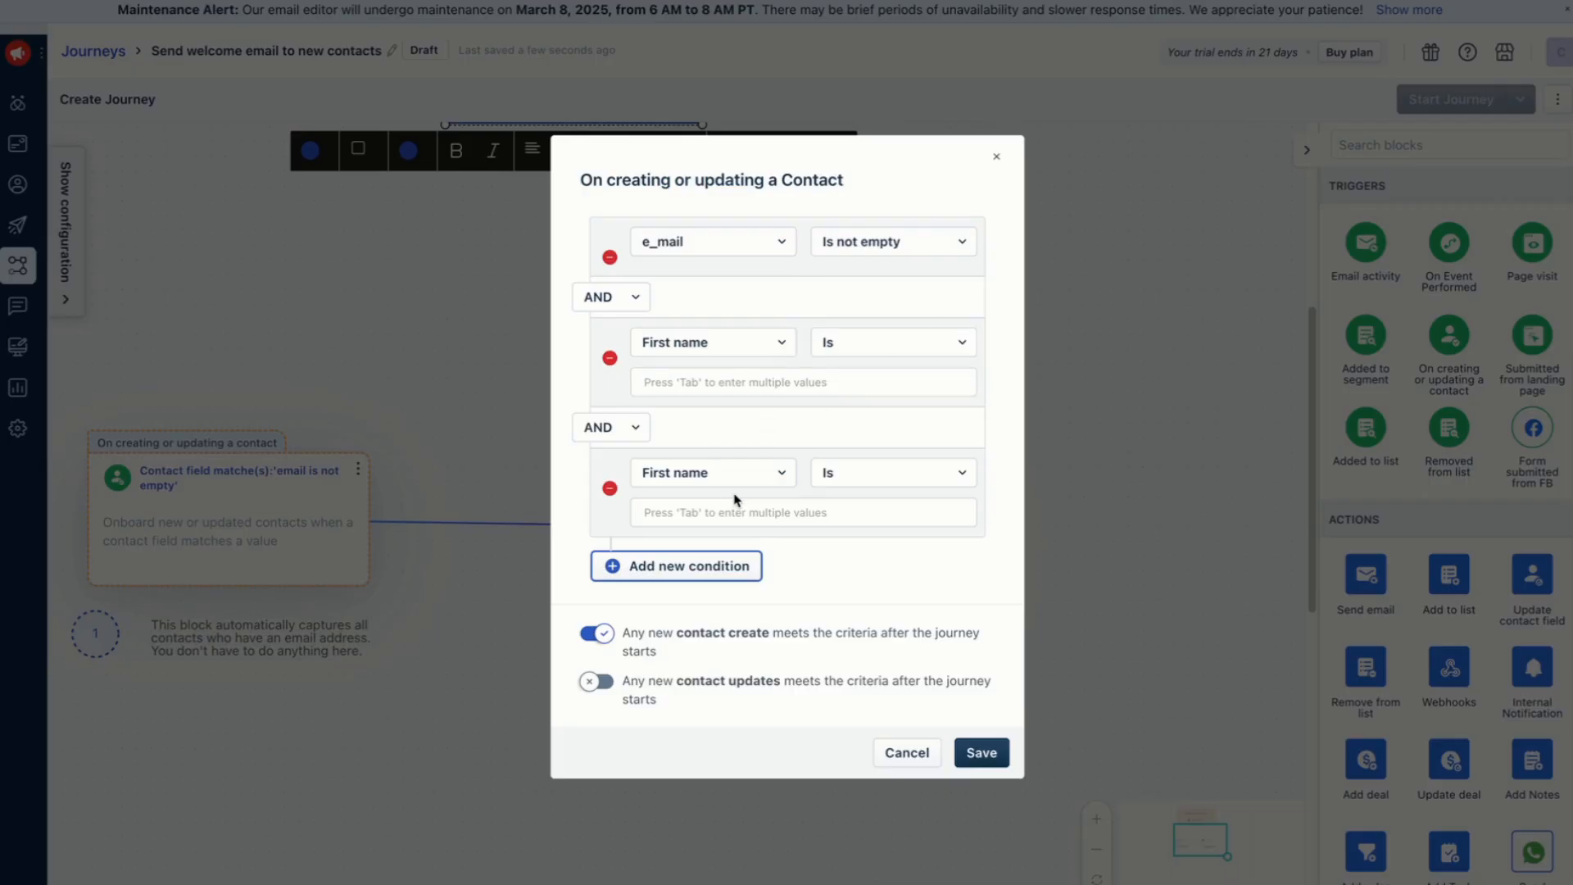
{"action": "right_click", "coordinate": [753, 444]}
{"action": "left_click", "coordinate": [715, 466]}
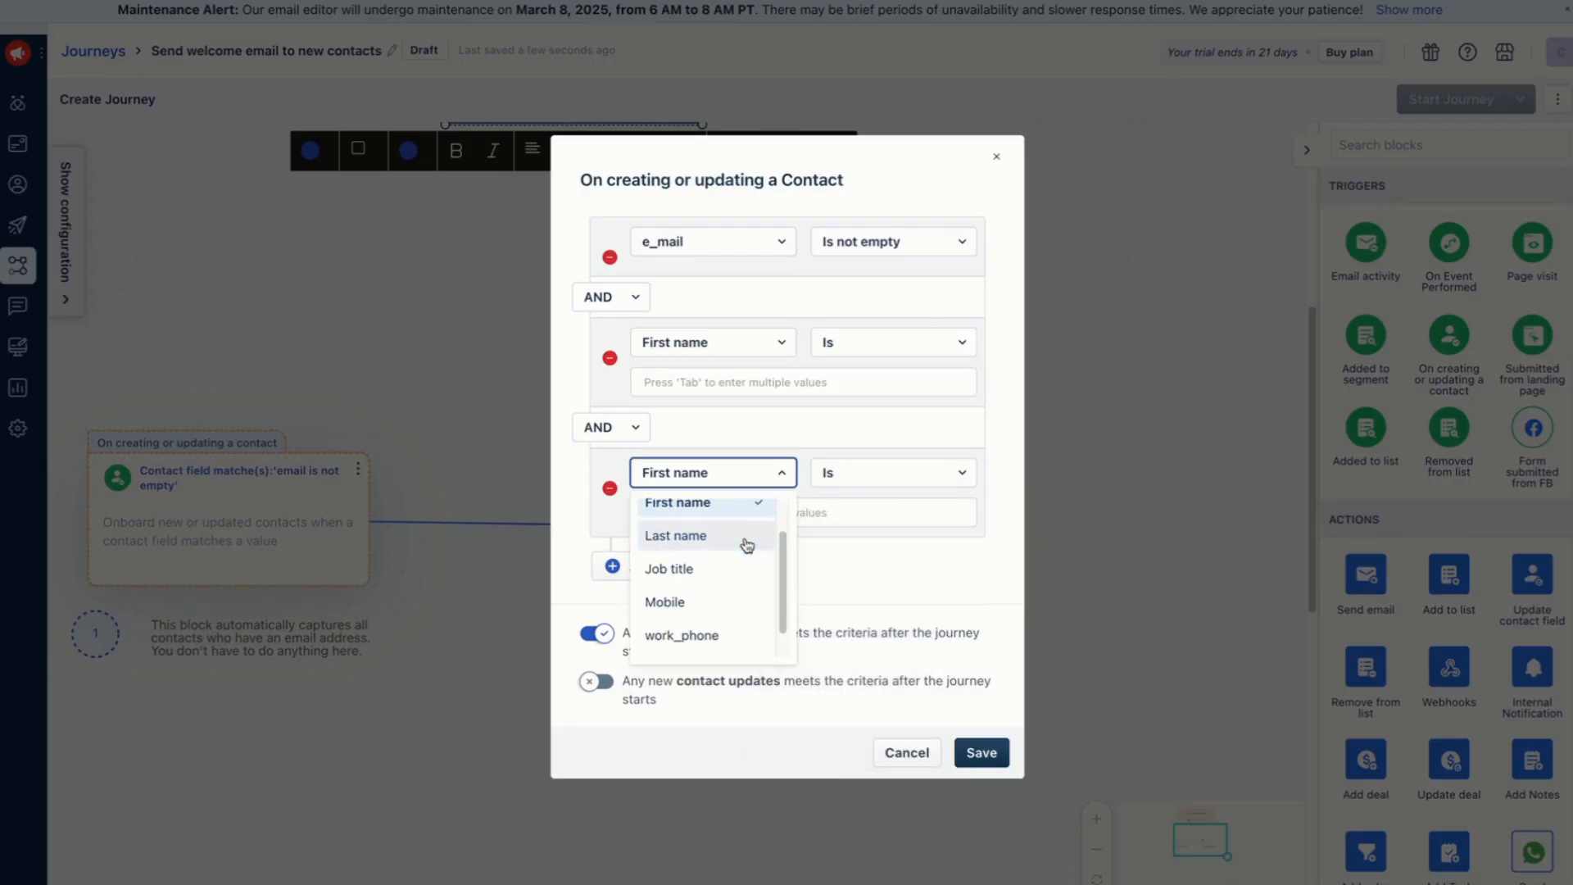
{"action": "scroll", "coordinate": [713, 611], "scroll_direction": "down", "scroll_amount": 1}
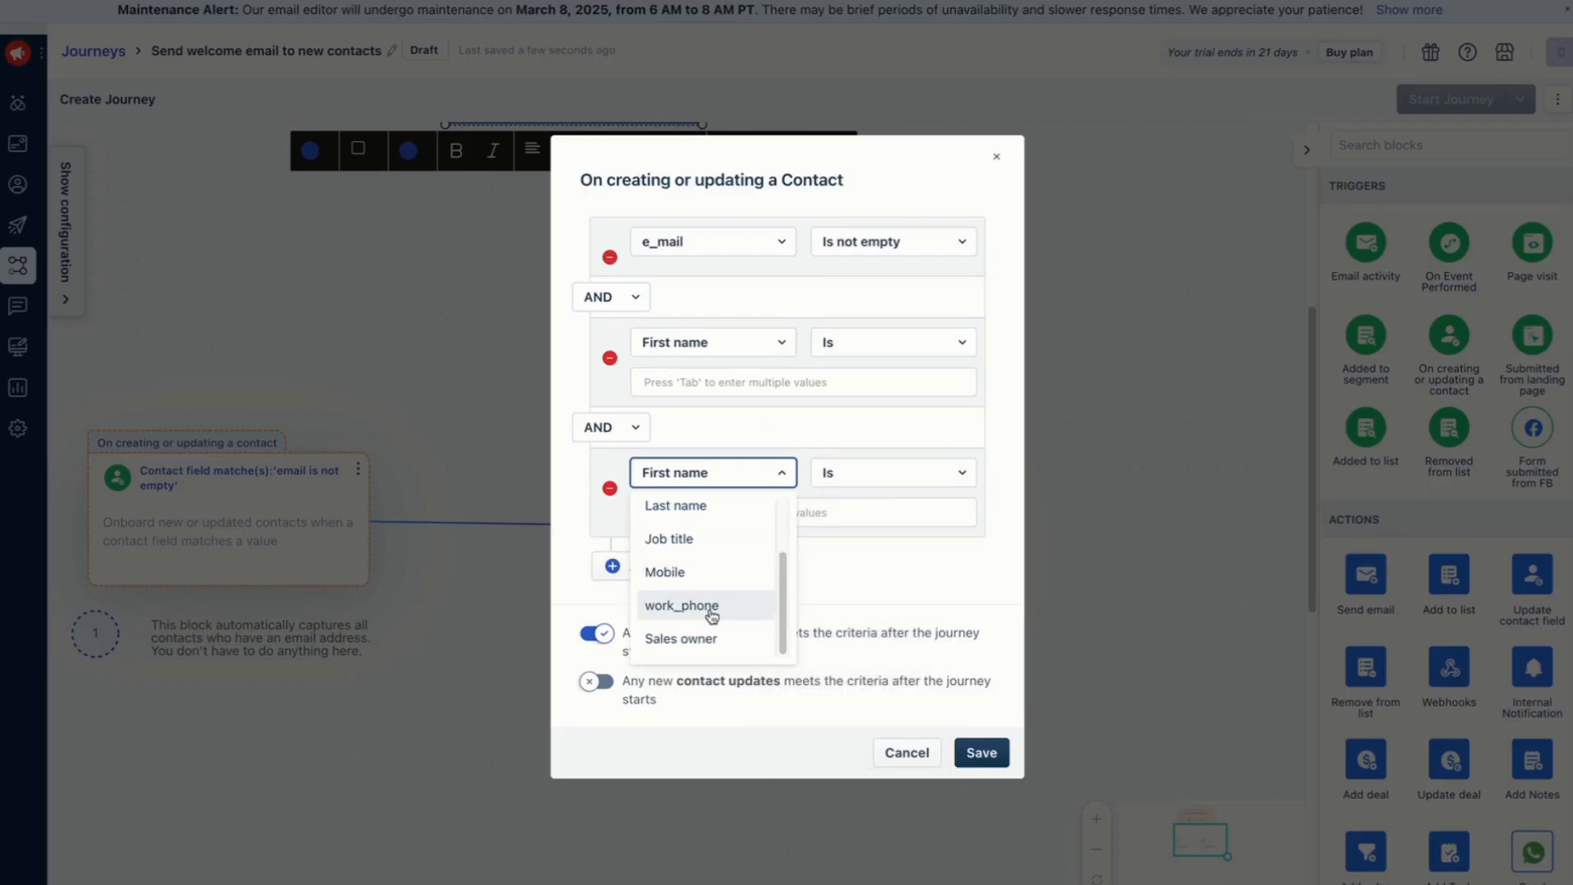
{"action": "left_click", "coordinate": [828, 436]}
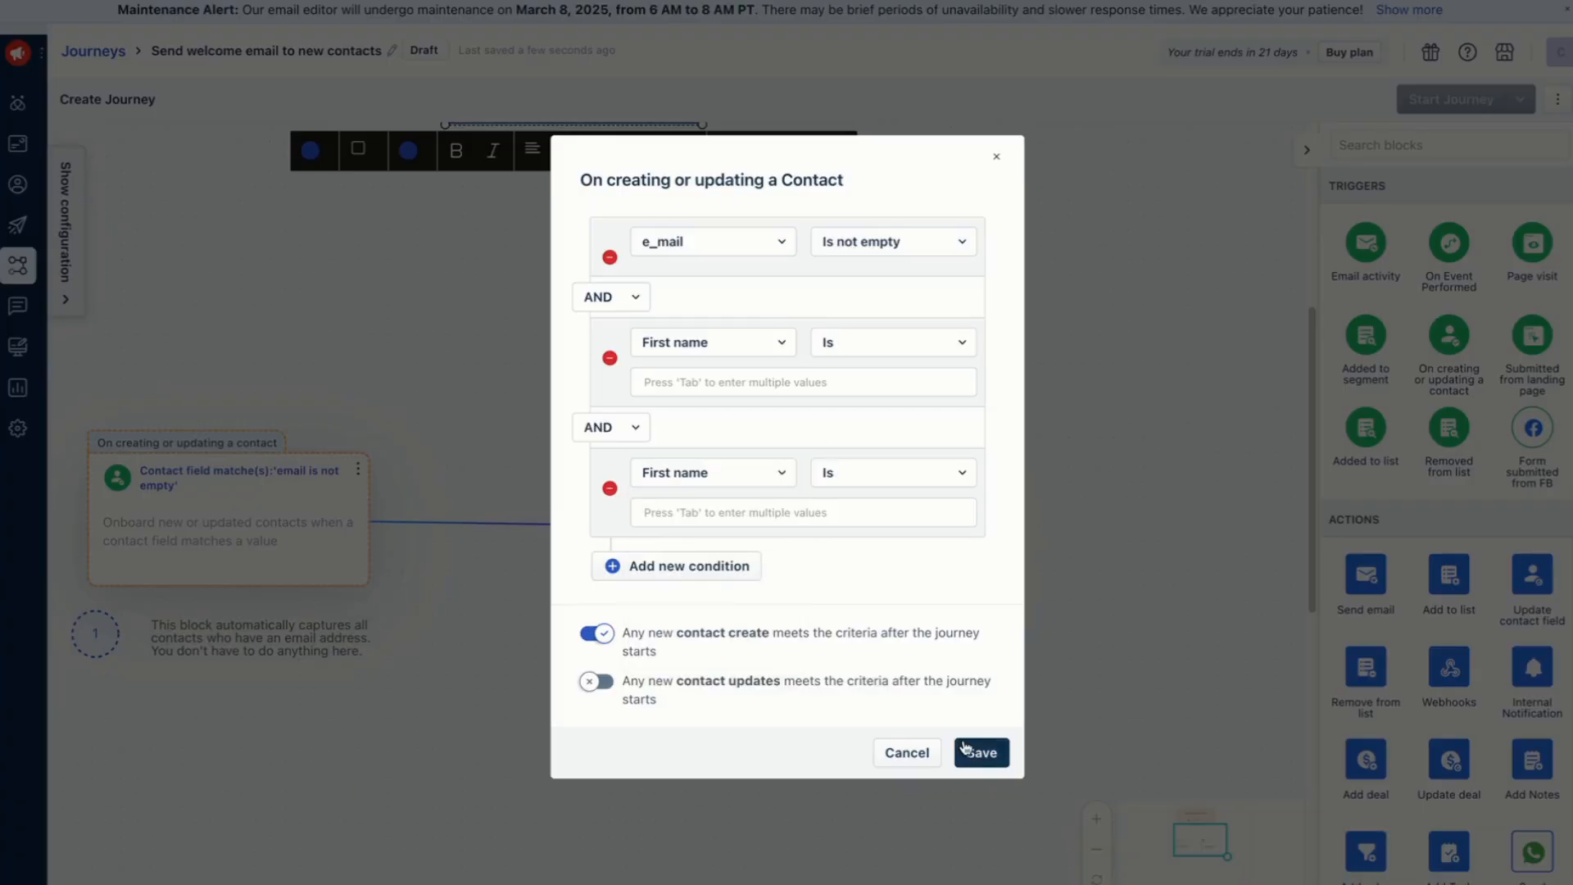
{"action": "left_click", "coordinate": [965, 747]}
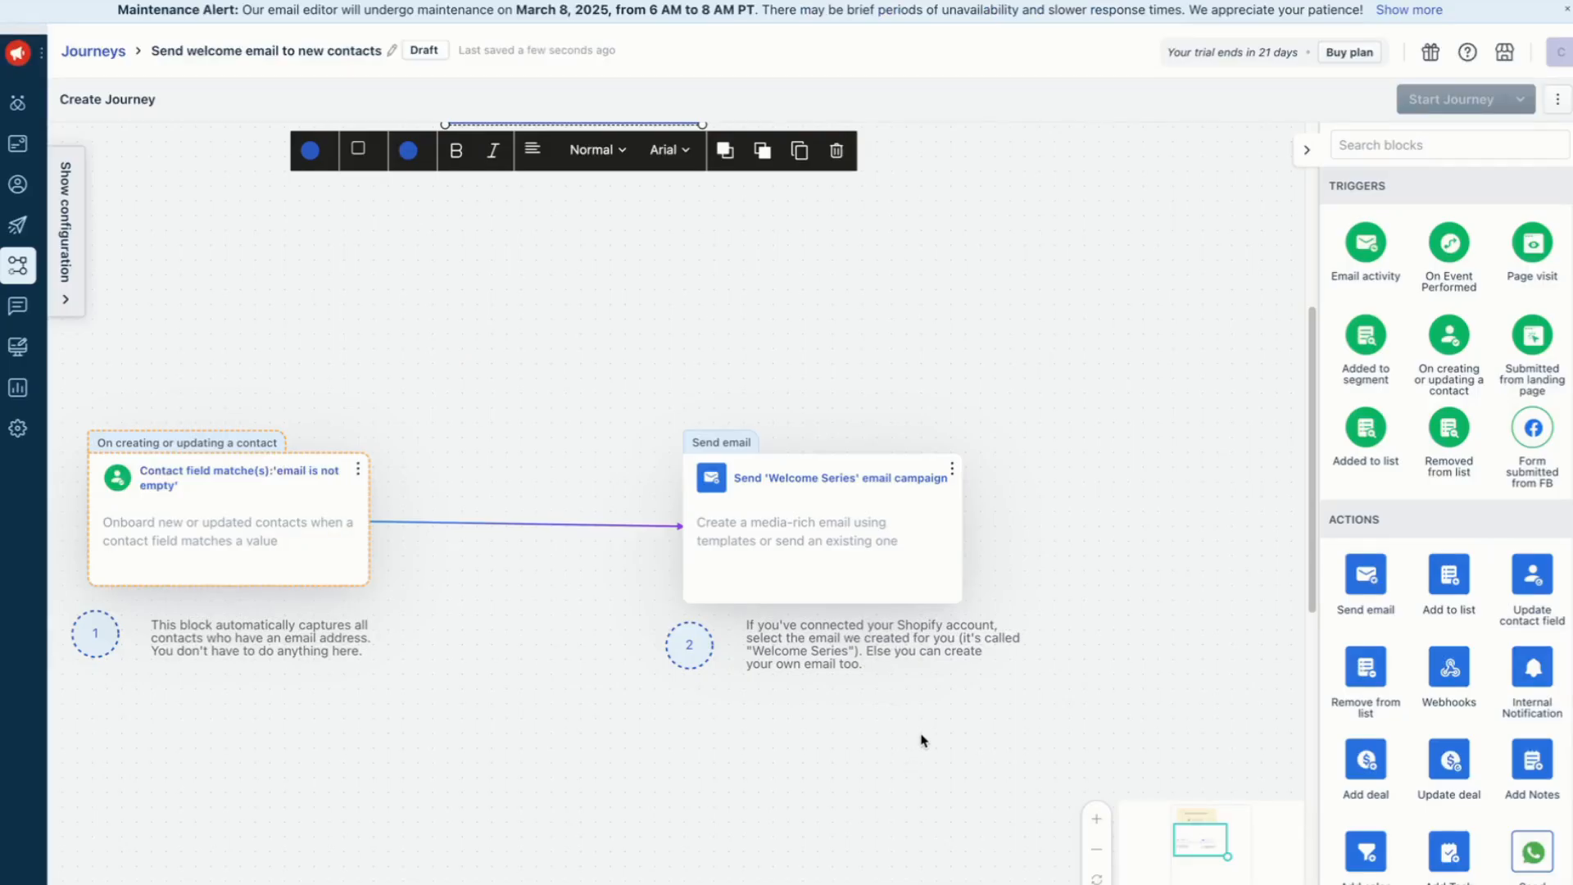
Step: Move the Send email block slightly up and to the left on the journey canvas
{"action": "scroll", "coordinate": [882, 430], "scroll_direction": "up", "scroll_amount": 5}
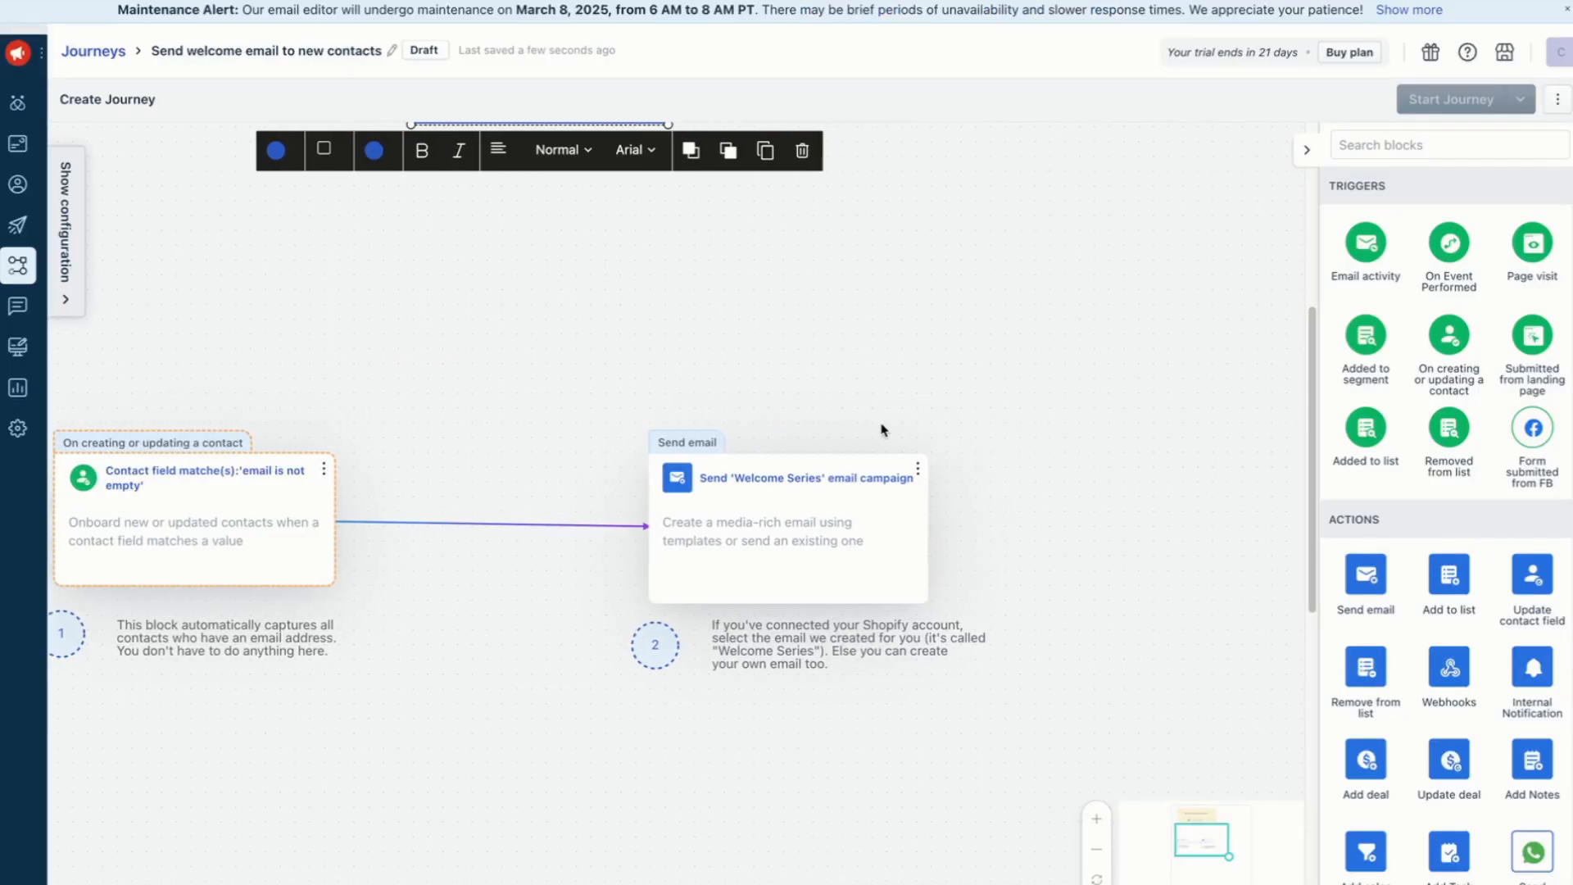
{"action": "scroll", "coordinate": [880, 459], "scroll_direction": "down", "scroll_amount": 6}
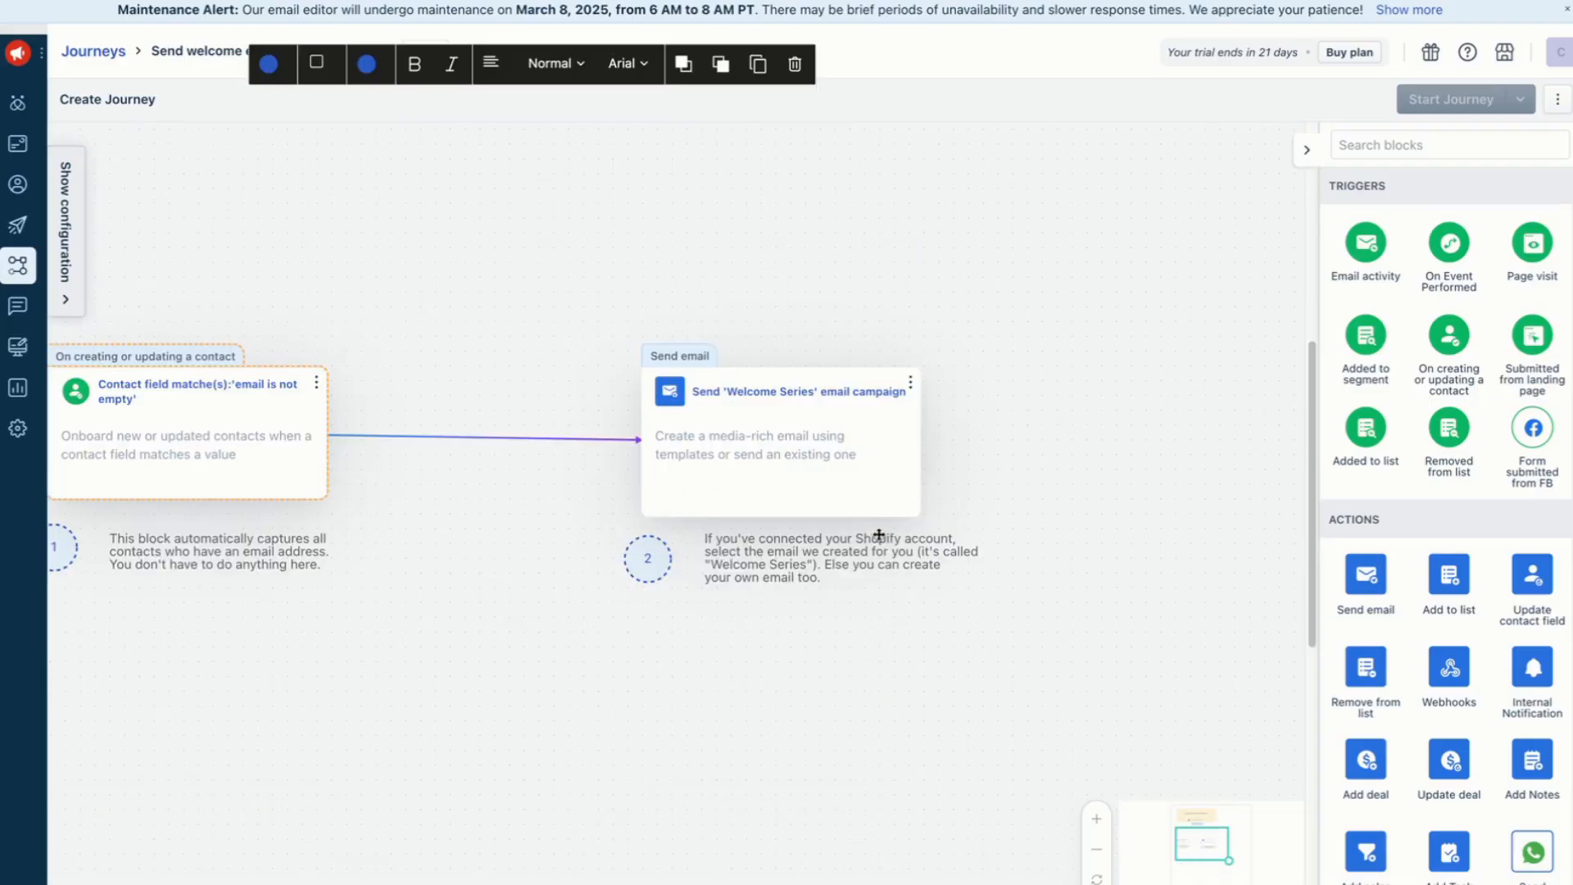
{"action": "mouse_move", "coordinate": [680, 453]}
{"action": "left_mouse_down"}
{"action": "mouse_move", "coordinate": [508, 368]}
{"action": "mouse_move", "coordinate": [666, 422]}
{"action": "mouse_move", "coordinate": [676, 443]}
{"action": "left_mouse_up"}
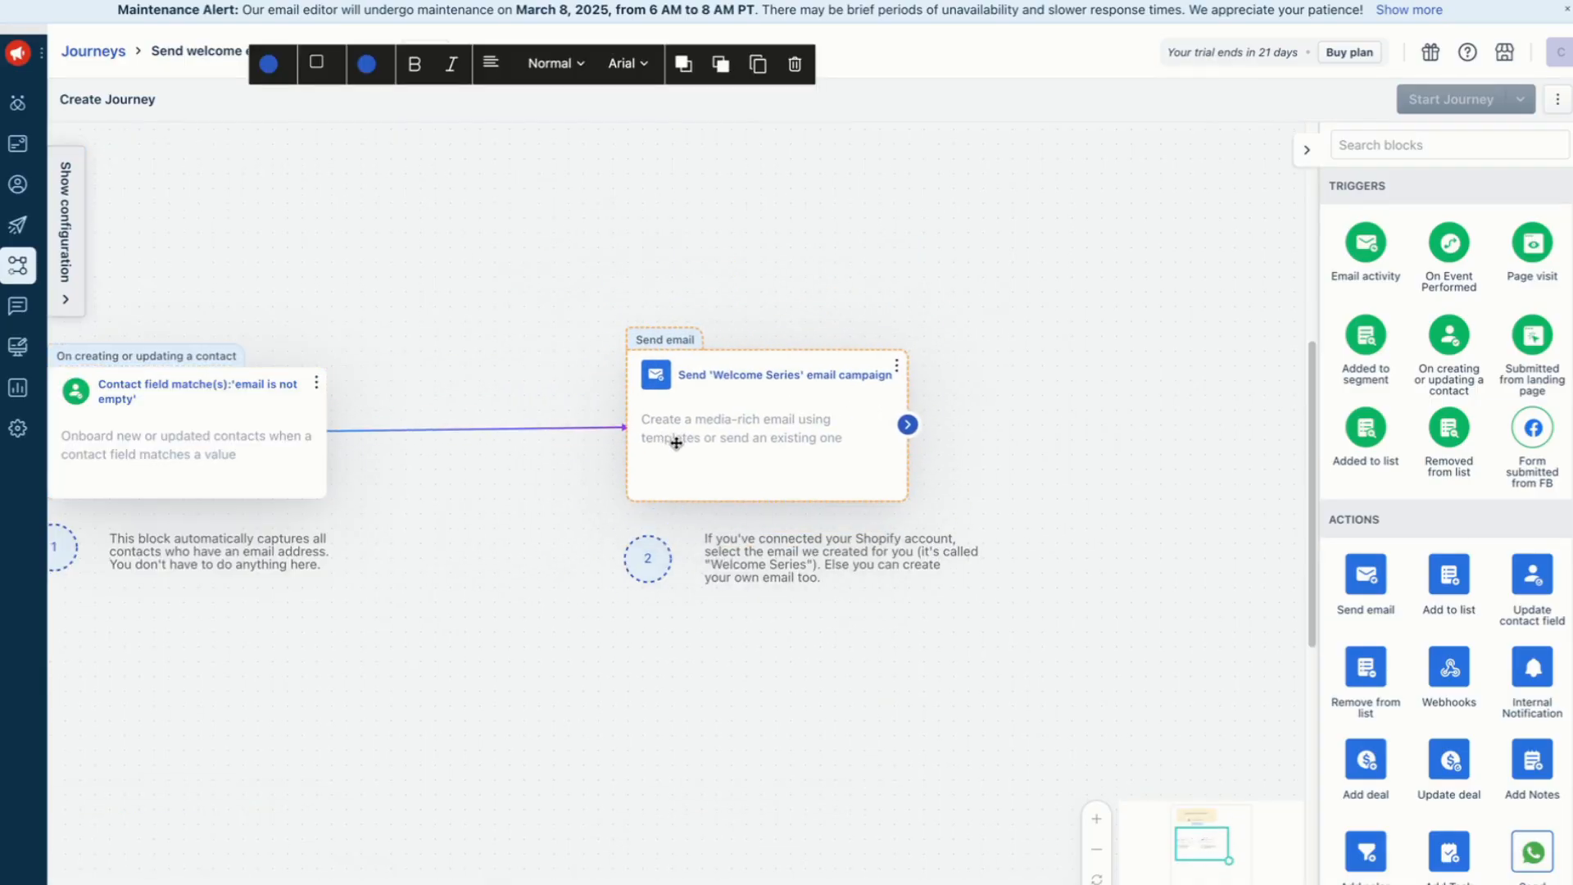
{"action": "scroll", "coordinate": [291, 621], "scroll_direction": "down", "scroll_amount": 1}
{"action": "scroll", "coordinate": [410, 708], "scroll_direction": "left", "scroll_amount": 1}
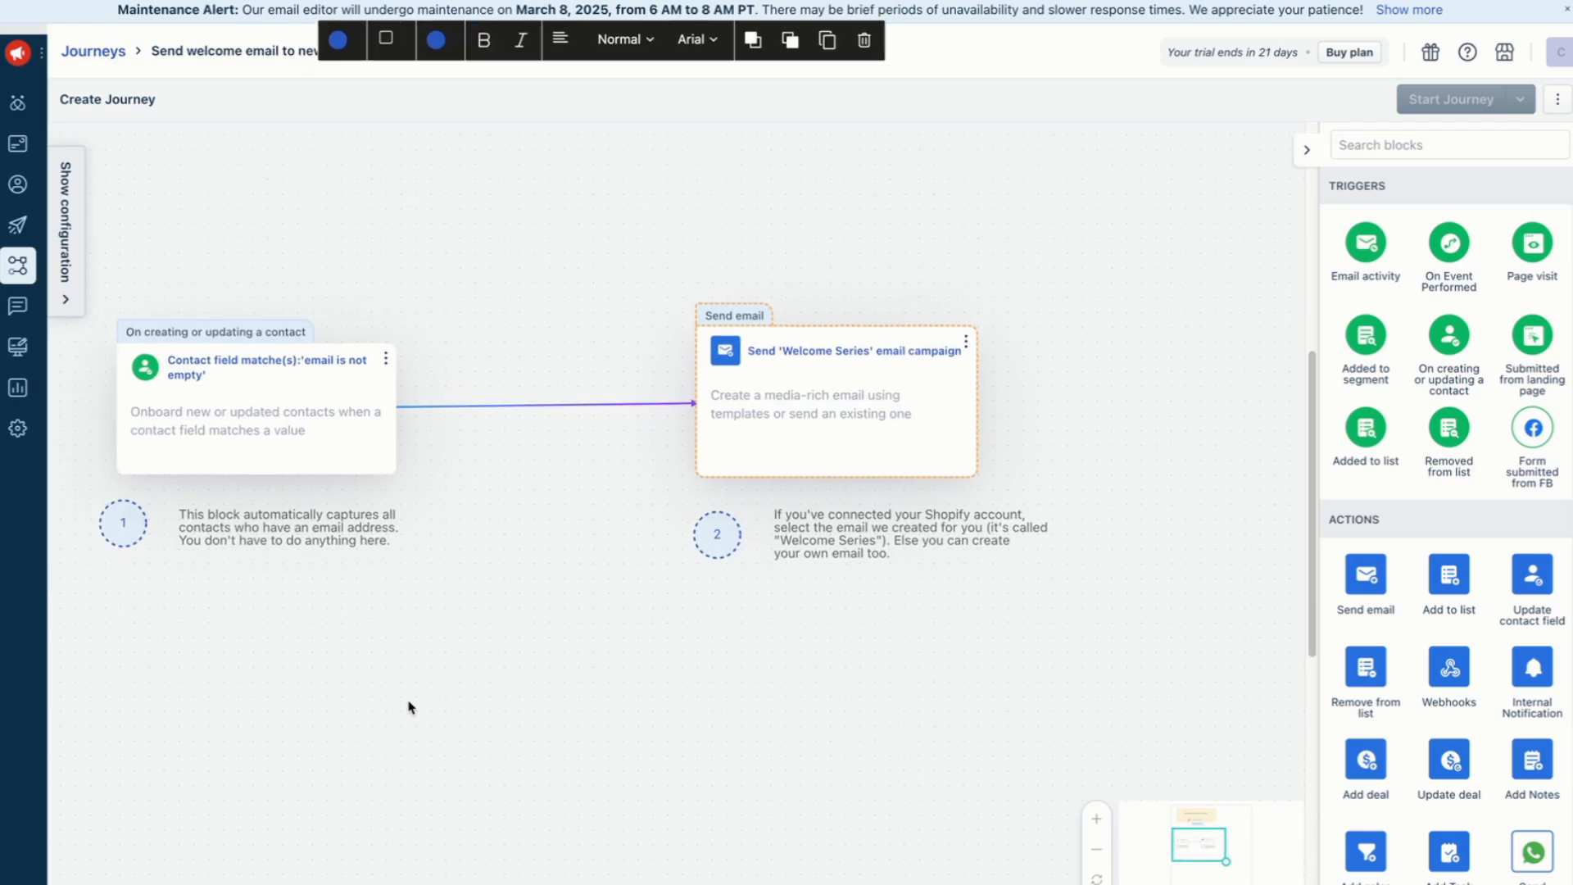
{"action": "scroll", "coordinate": [411, 707], "scroll_direction": "right", "scroll_amount": 2}
{"action": "scroll", "coordinate": [410, 708], "scroll_direction": "left", "scroll_amount": 3}
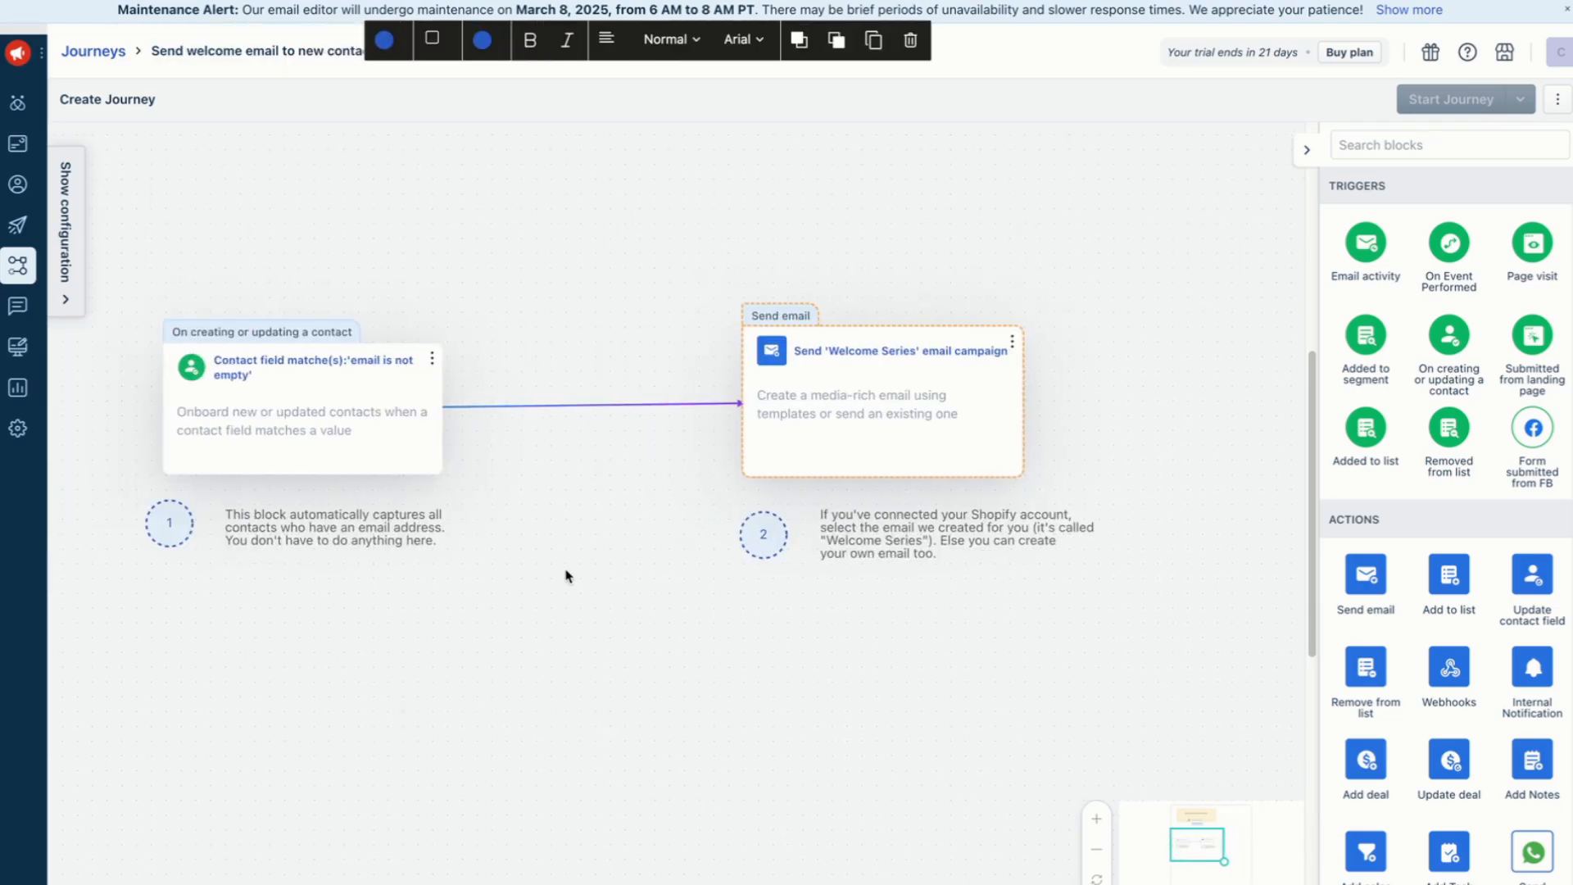
{"action": "mouse_move", "coordinate": [1024, 401]}
Step: Move the contact trigger block up until its upper edge is level with the Send email block
{"action": "left_click", "coordinate": [433, 420]}
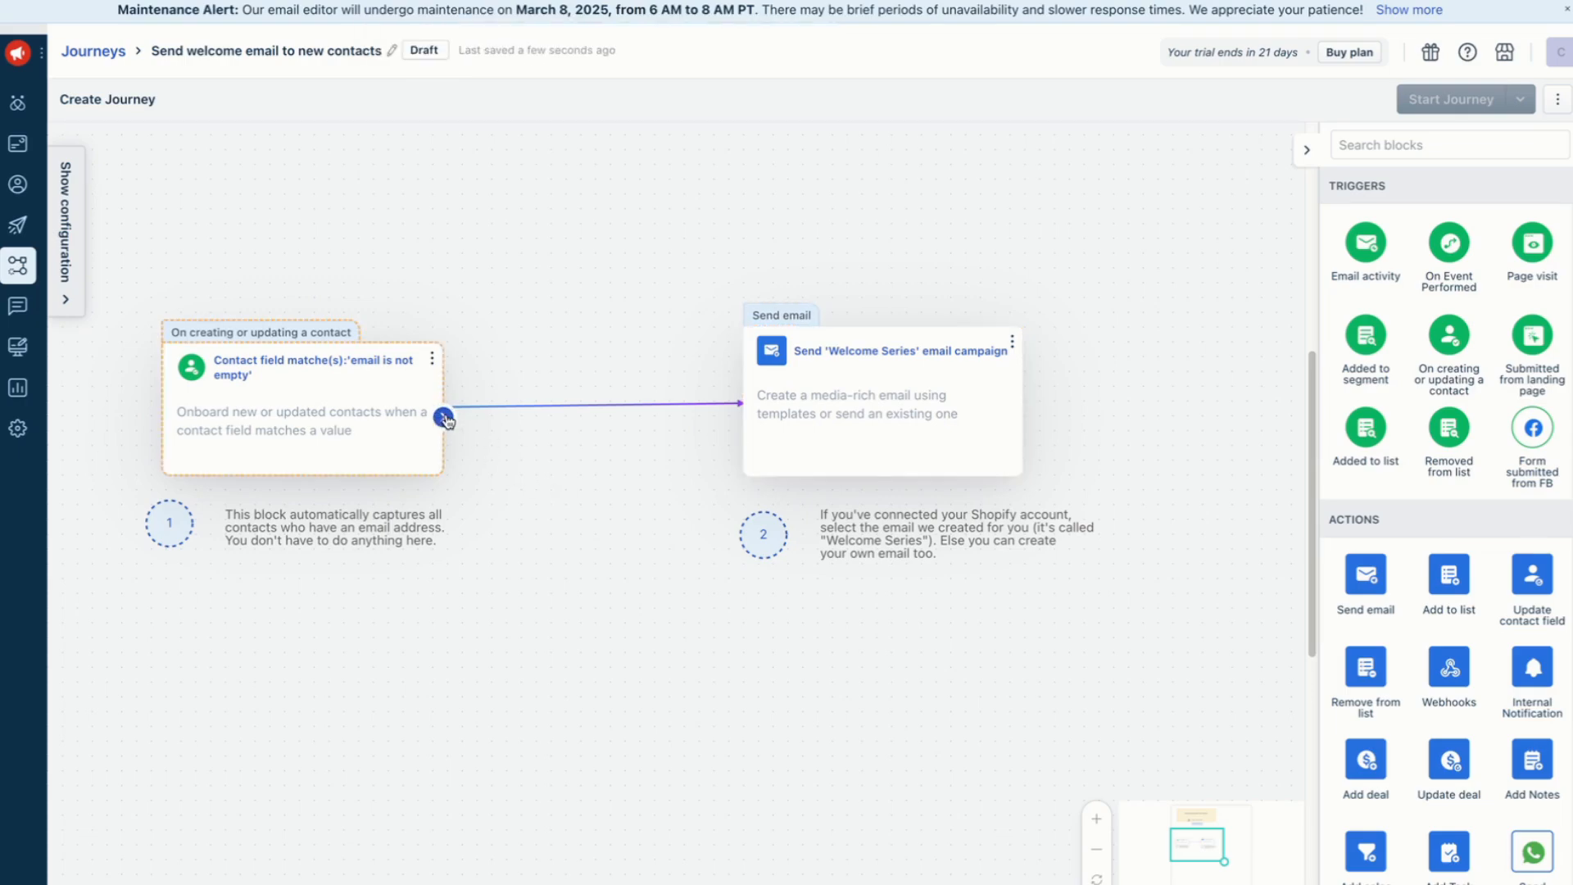
{"action": "mouse_move", "coordinate": [445, 419]}
{"action": "left_mouse_down"}
{"action": "mouse_move", "coordinate": [544, 456]}
{"action": "mouse_move", "coordinate": [462, 401]}
{"action": "left_mouse_up"}
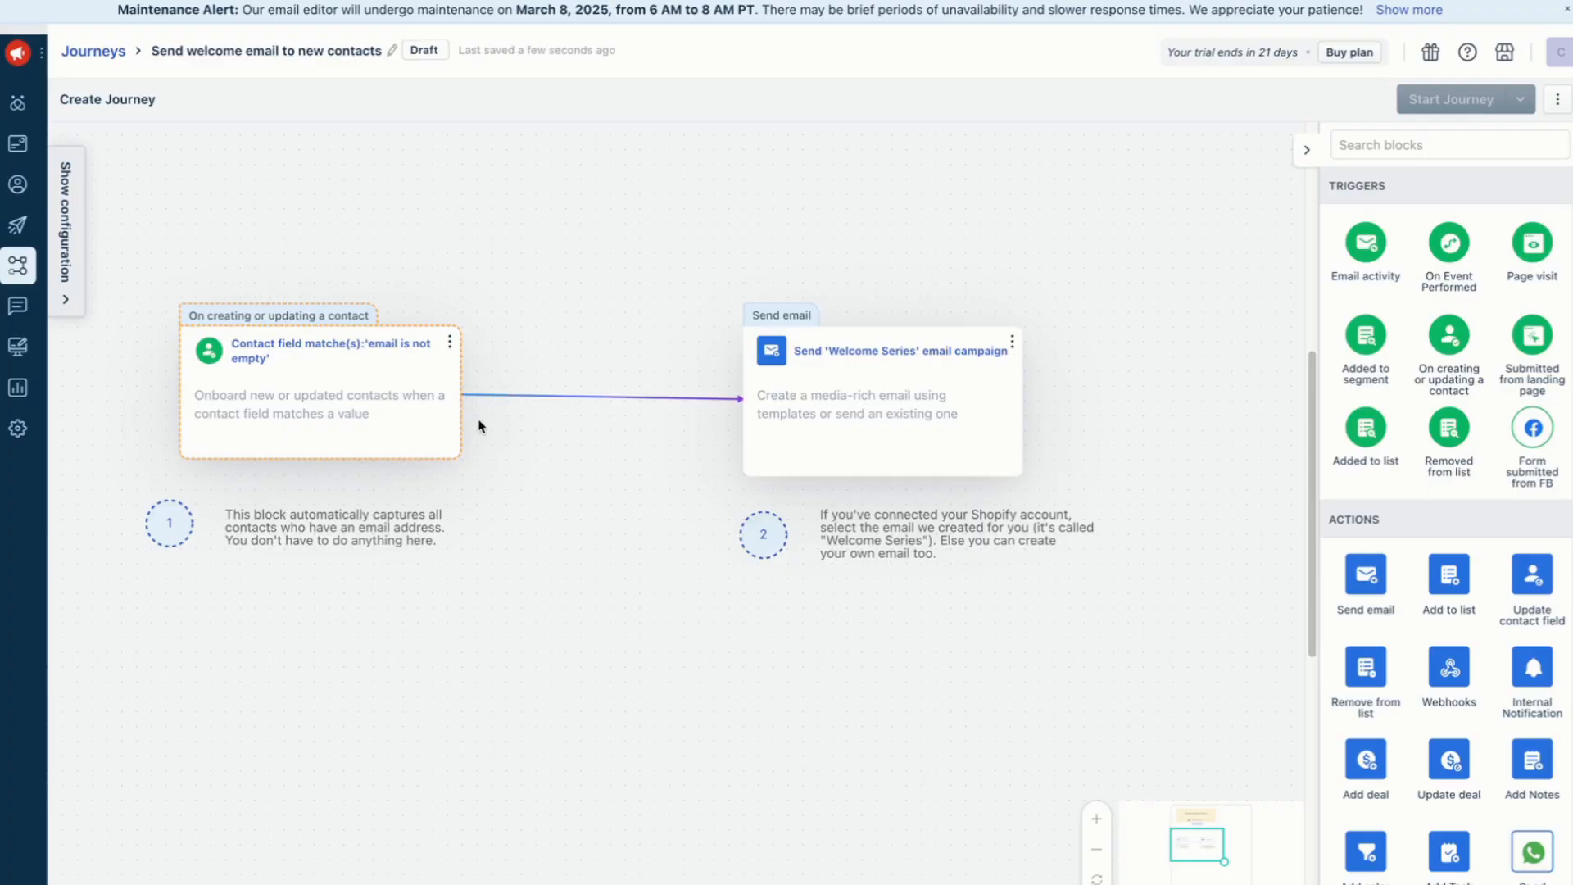
{"action": "left_click", "coordinate": [484, 428]}
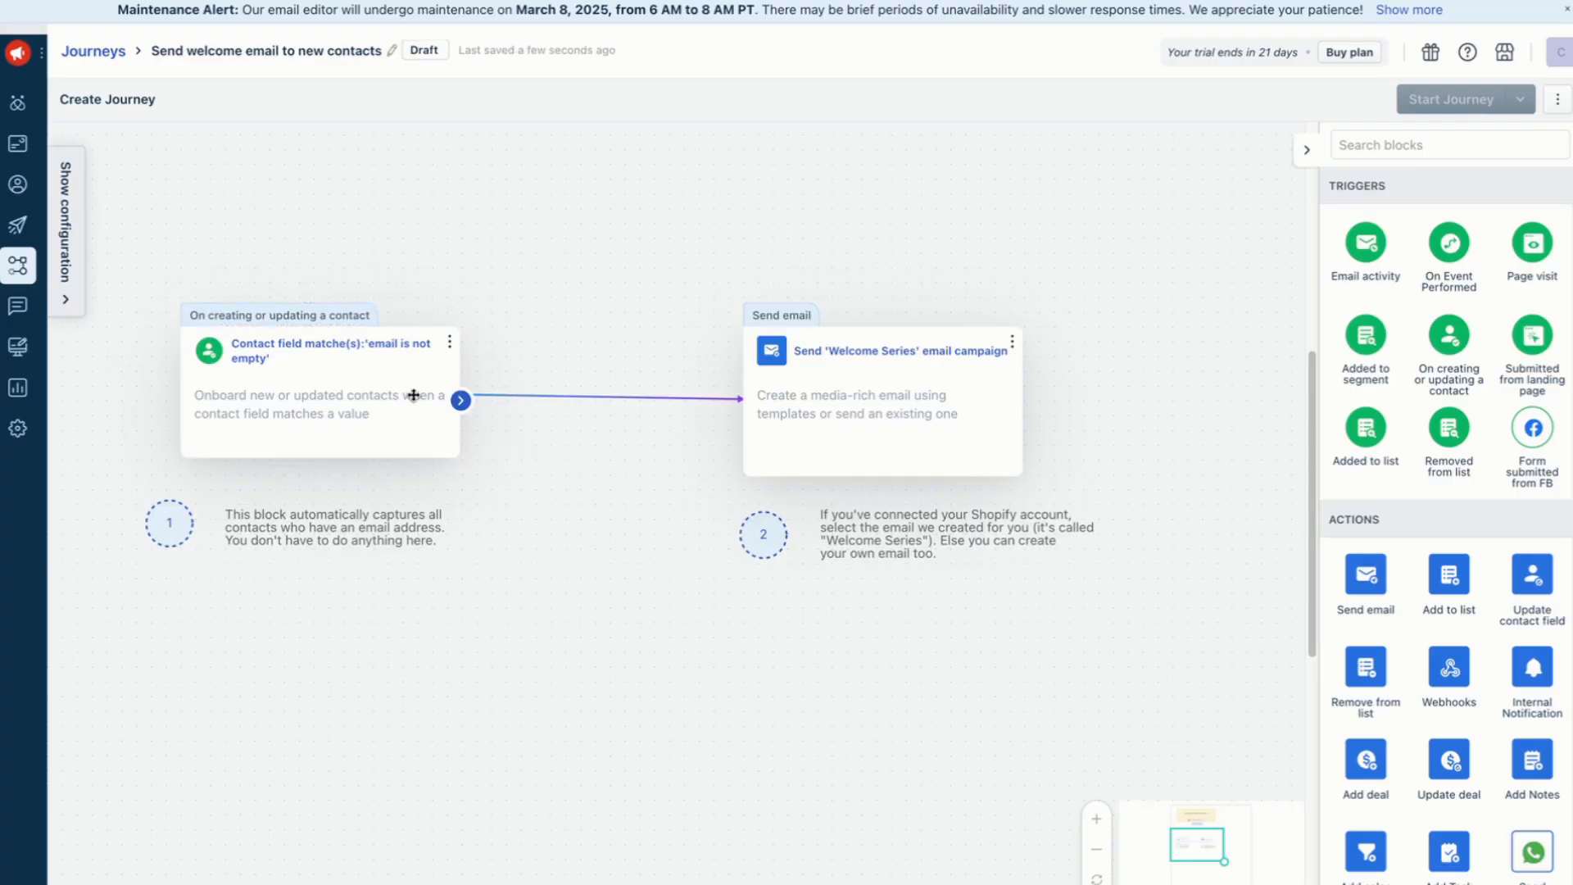
{"action": "left_click", "coordinate": [466, 394]}
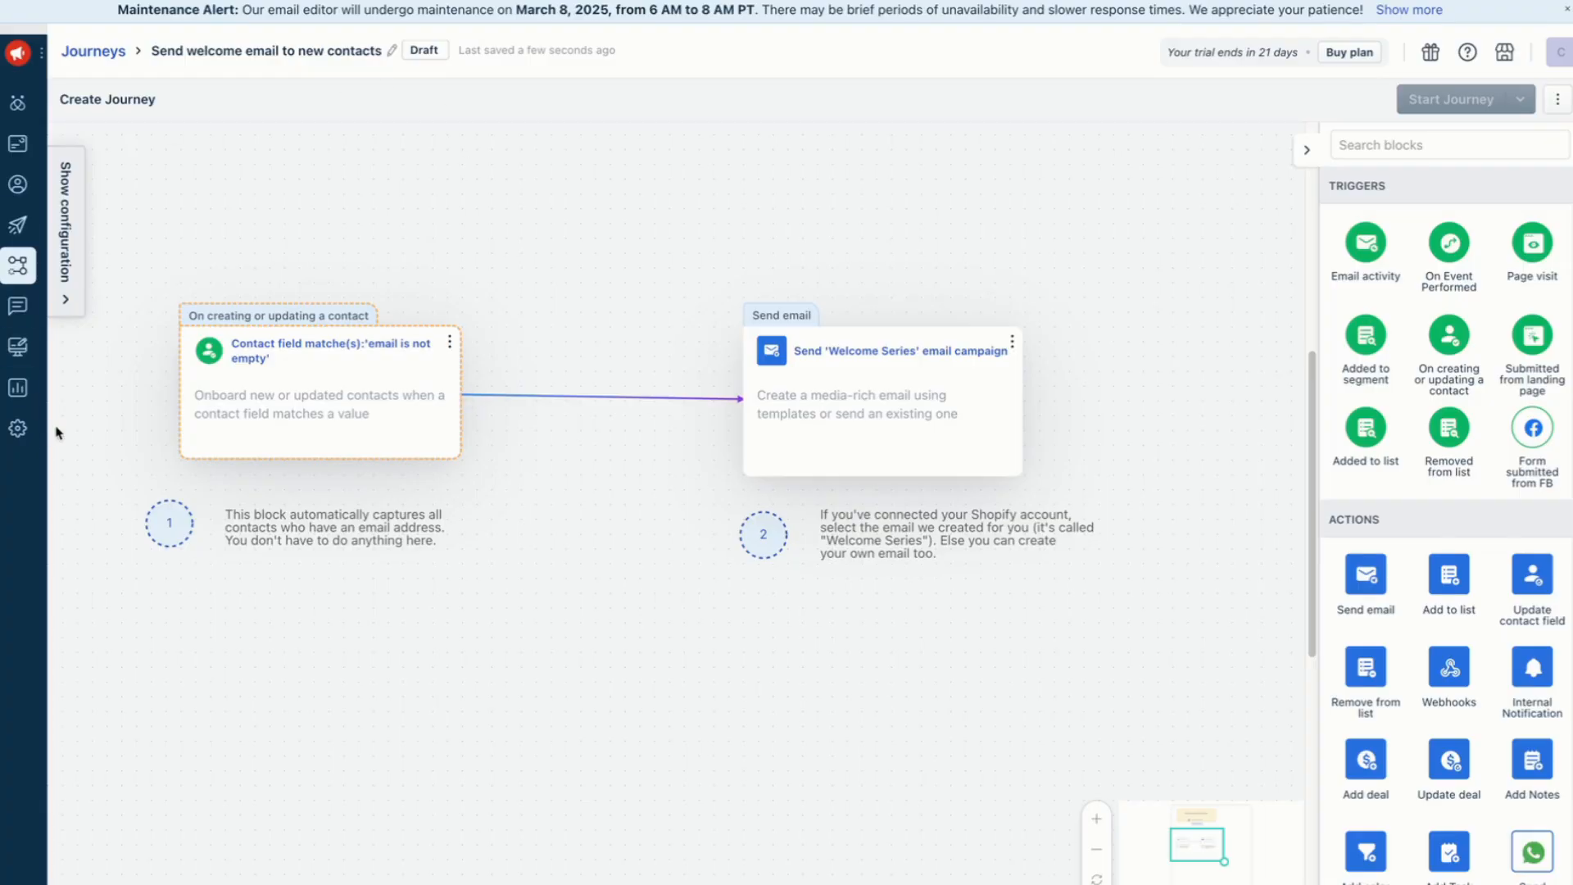
Step: Place an Add to list action block to the right of Send email, and shift Send email closer to the contact trigger
{"action": "scroll", "coordinate": [450, 515], "scroll_direction": "down", "scroll_amount": 1}
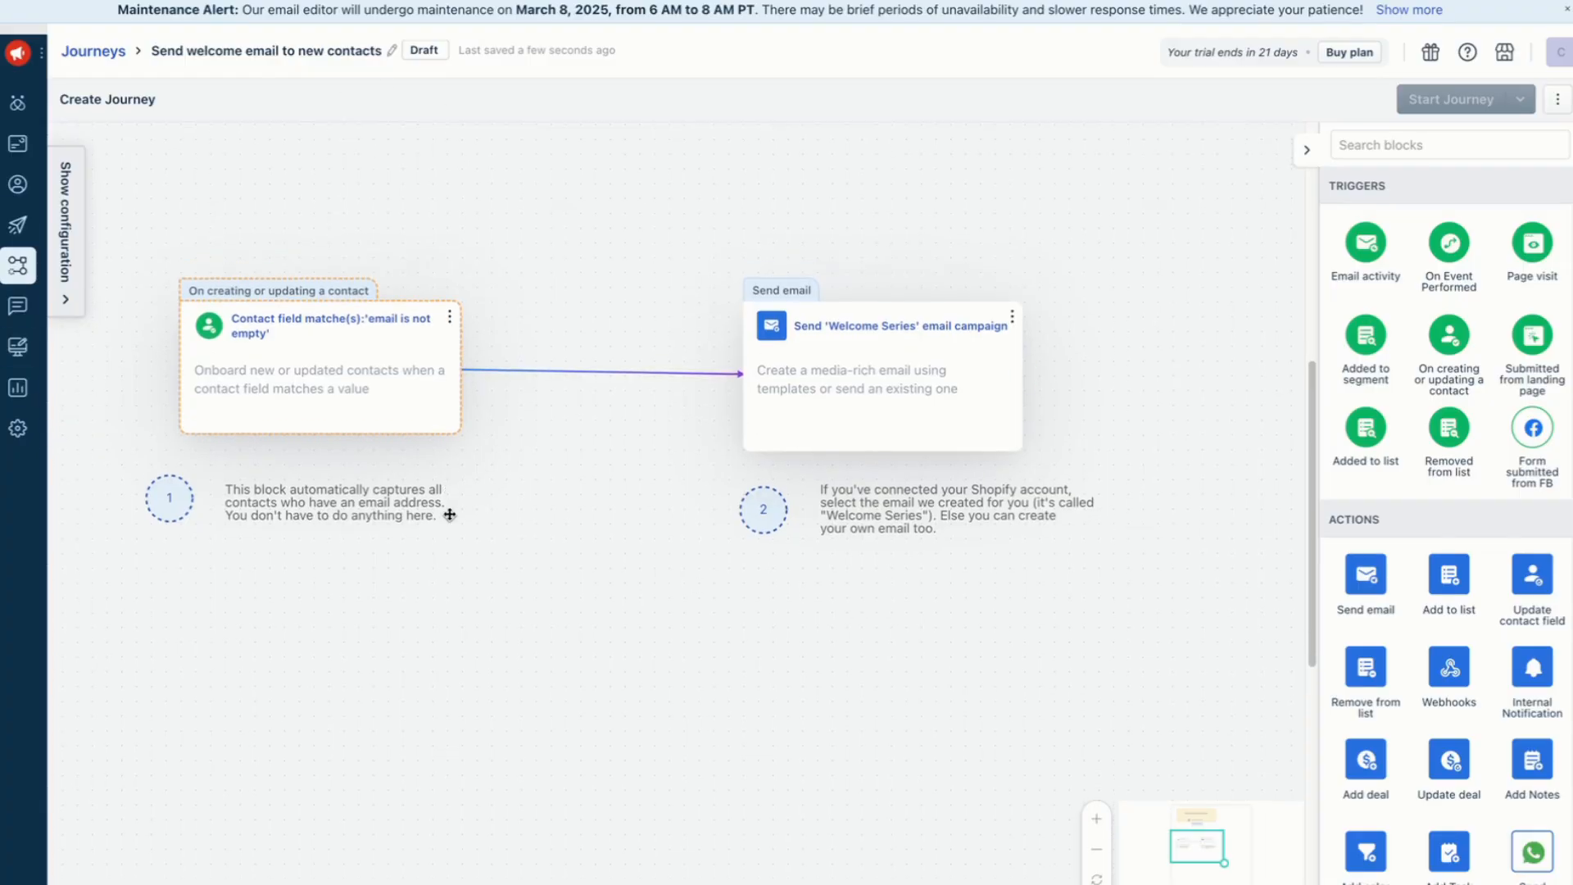
{"action": "mouse_move", "coordinate": [875, 416]}
{"action": "left_mouse_down"}
{"action": "mouse_move", "coordinate": [769, 408]}
{"action": "mouse_move", "coordinate": [844, 416]}
{"action": "left_mouse_up"}
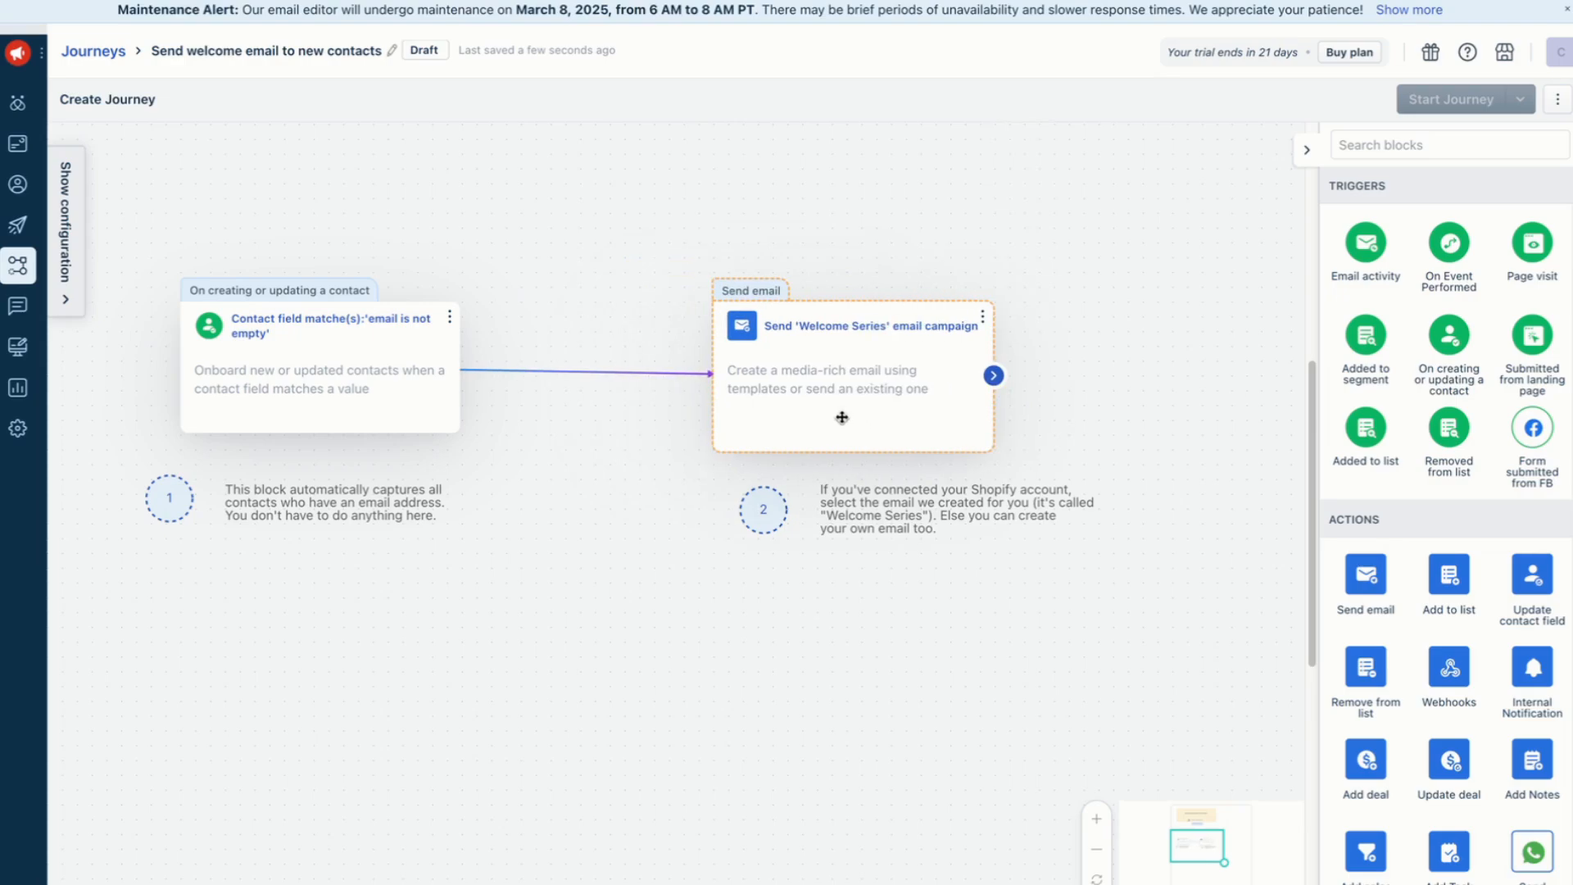
{"action": "scroll", "coordinate": [1512, 437], "scroll_direction": "down", "scroll_amount": 8}
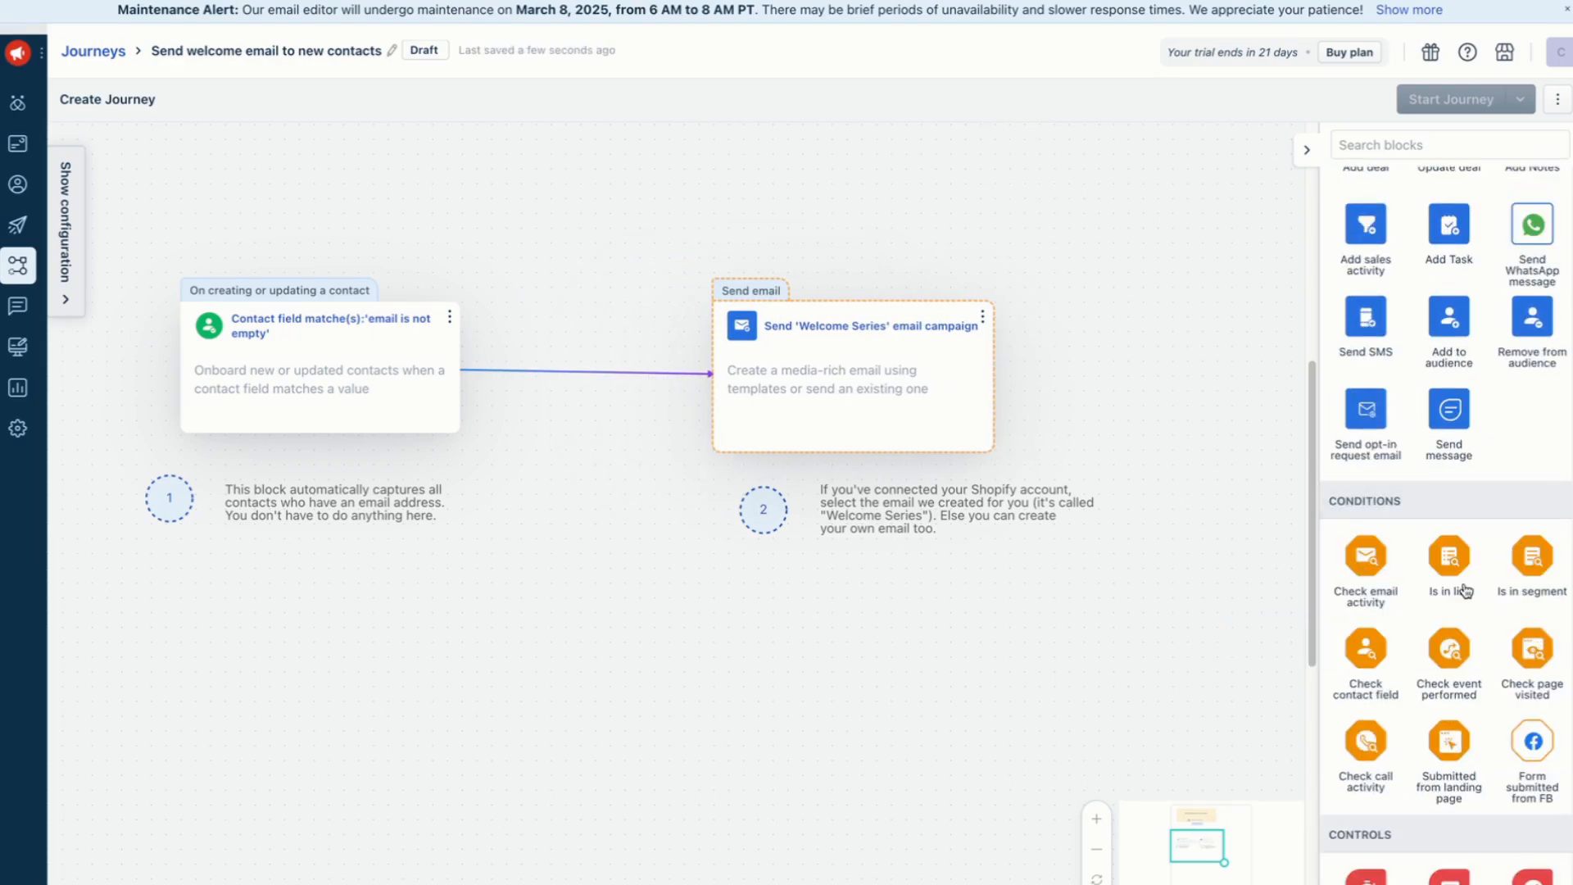
{"action": "scroll", "coordinate": [1497, 553], "scroll_direction": "down", "scroll_amount": 5}
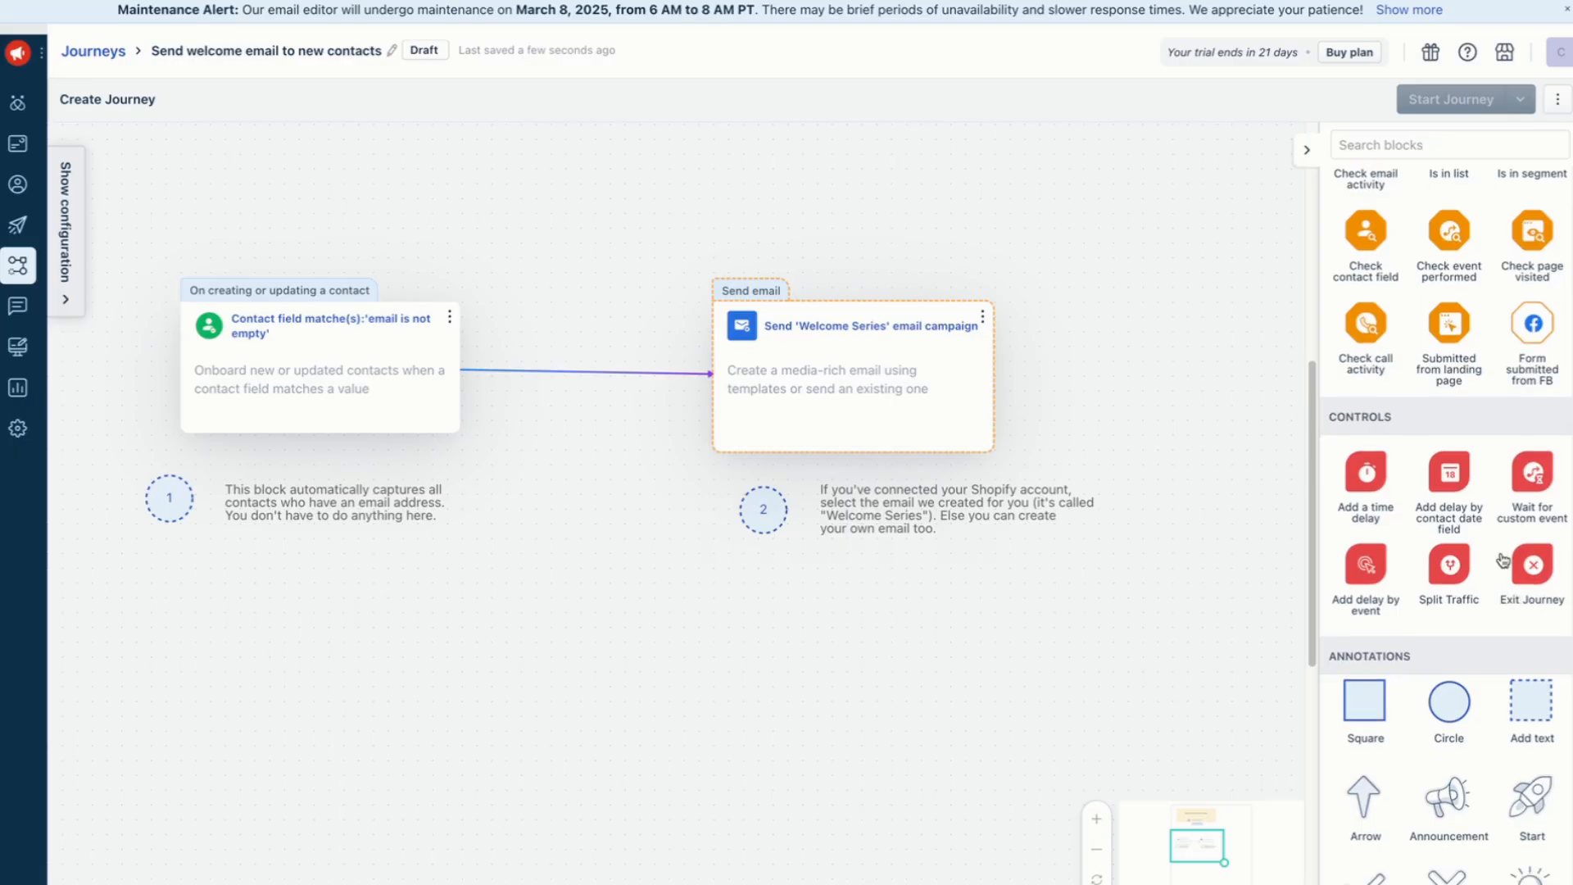
{"action": "scroll", "coordinate": [1405, 615], "scroll_direction": "up", "scroll_amount": 12}
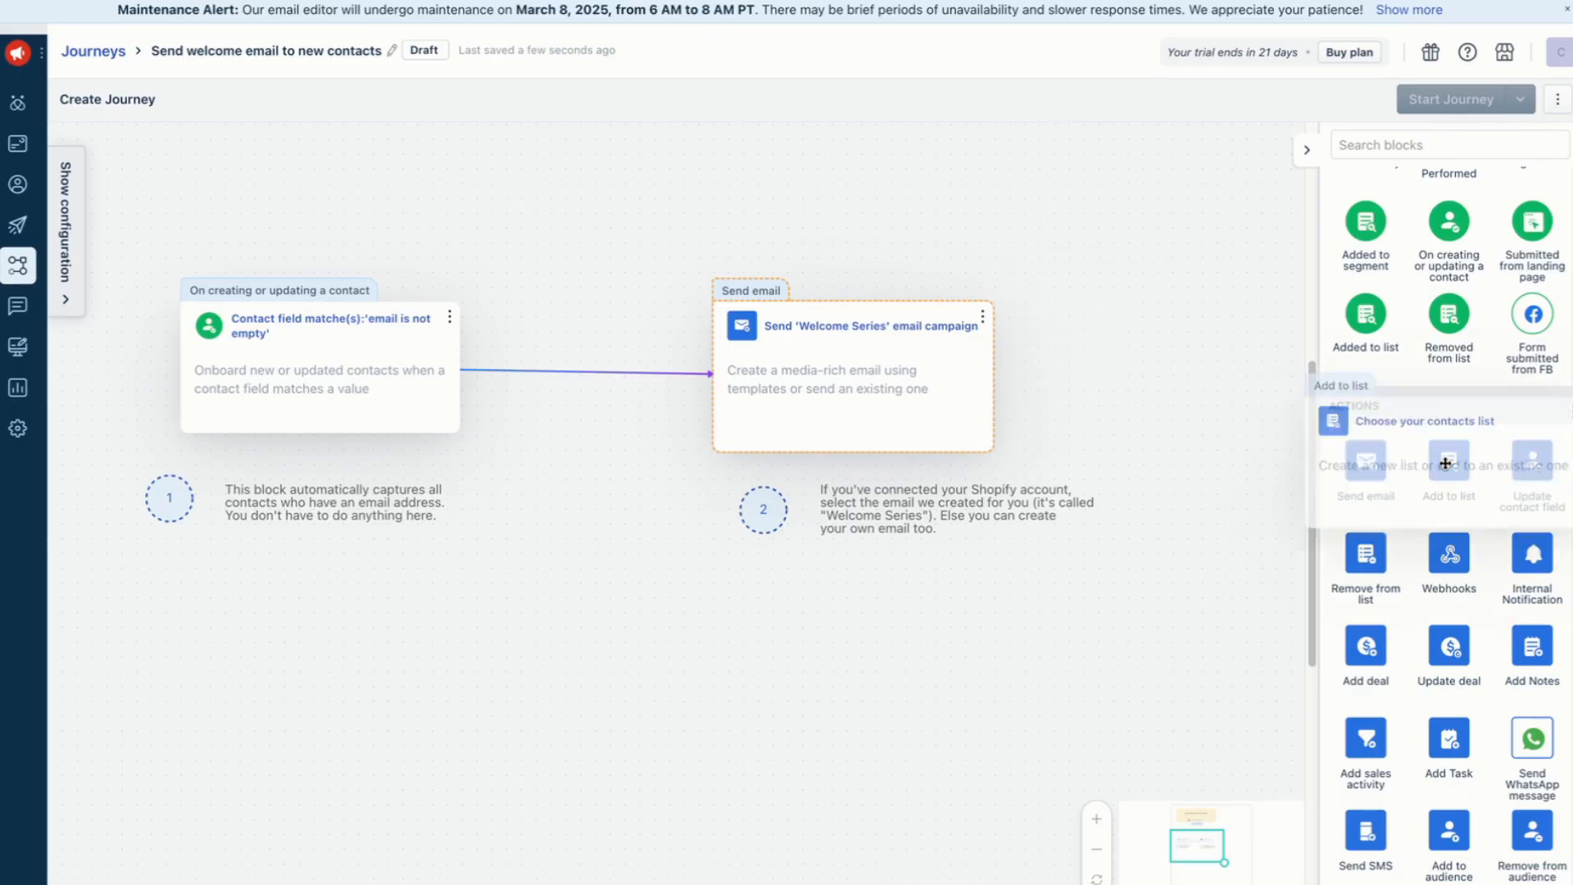
{"action": "left_click_drag", "start_coordinate": [1449, 460], "coordinate": [1190, 391]}
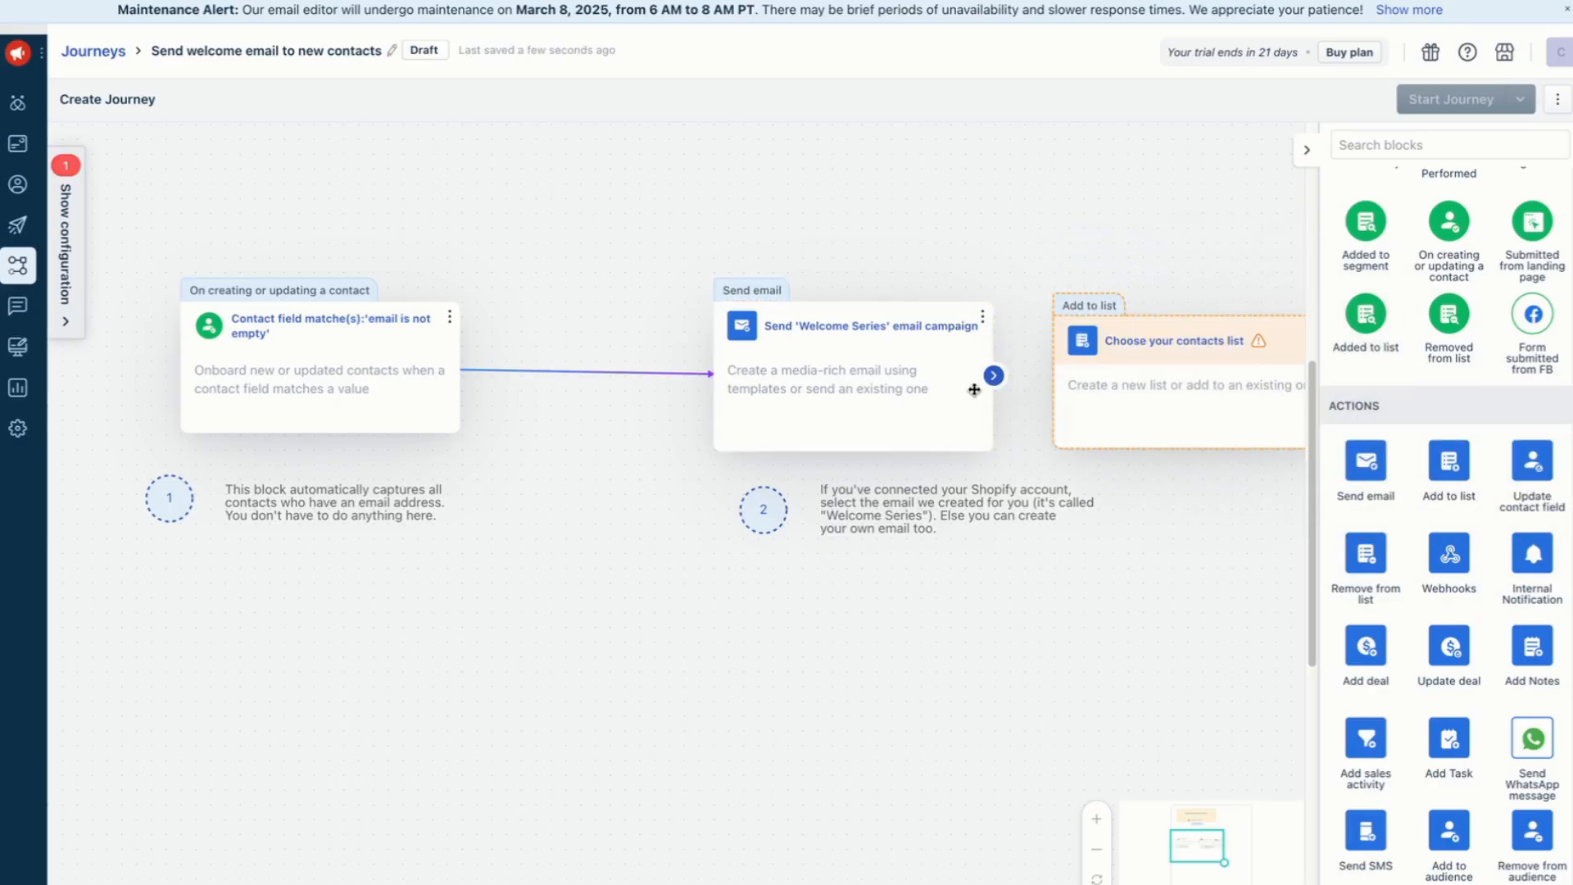
{"action": "mouse_move", "coordinate": [1006, 375]}
{"action": "left_click_drag", "start_coordinate": [1010, 378], "coordinate": [897, 383]}
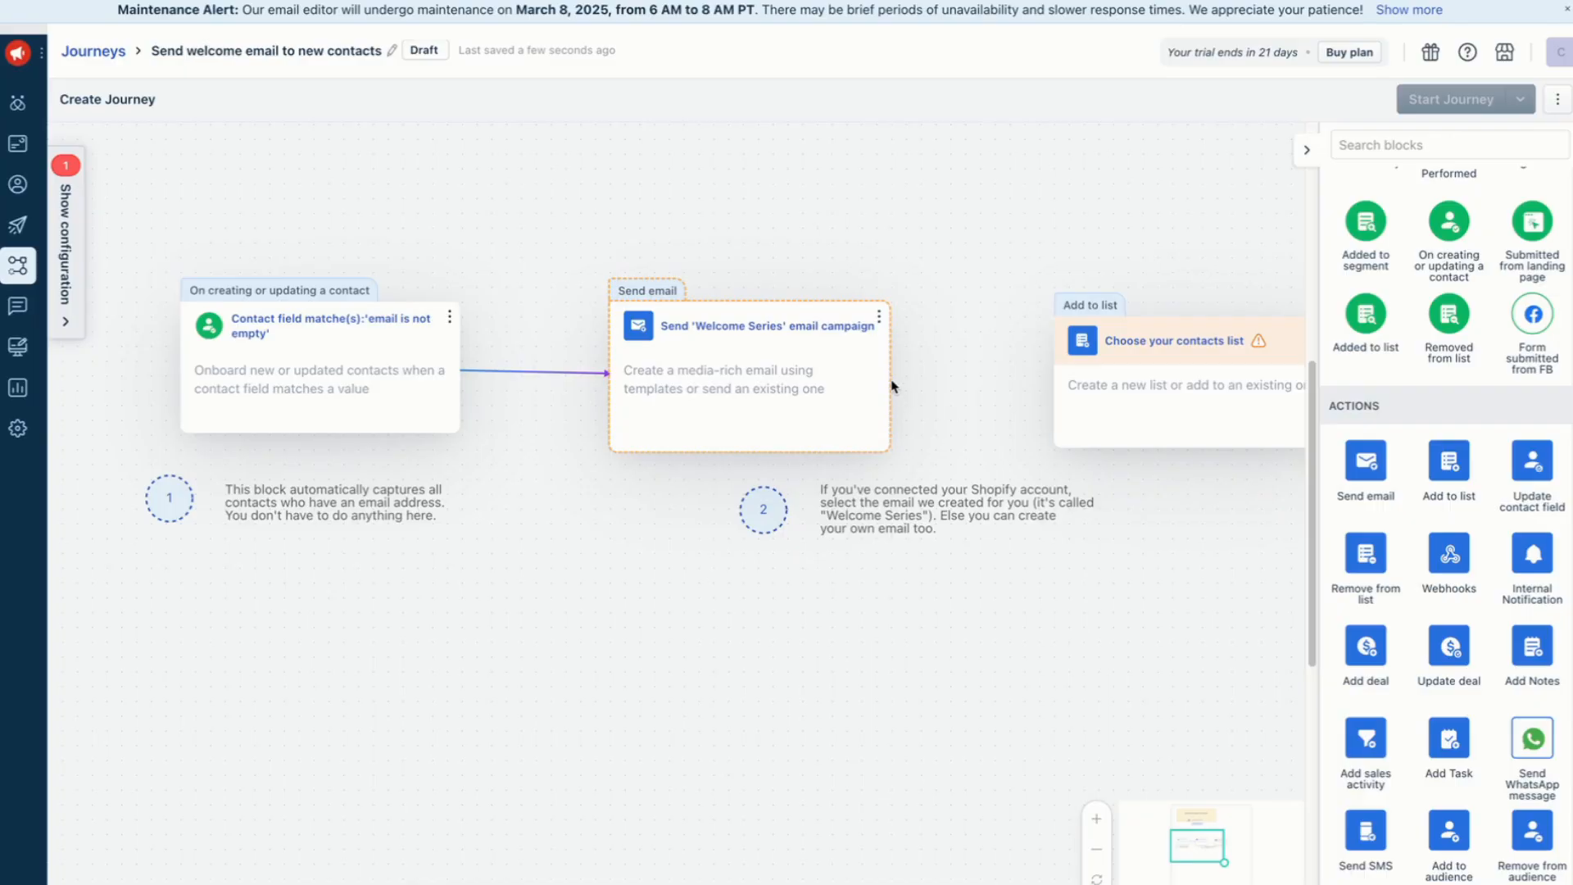
Step: Connect the Send email block to the Add to list block using the On open outcome
{"action": "mouse_move", "coordinate": [892, 374]}
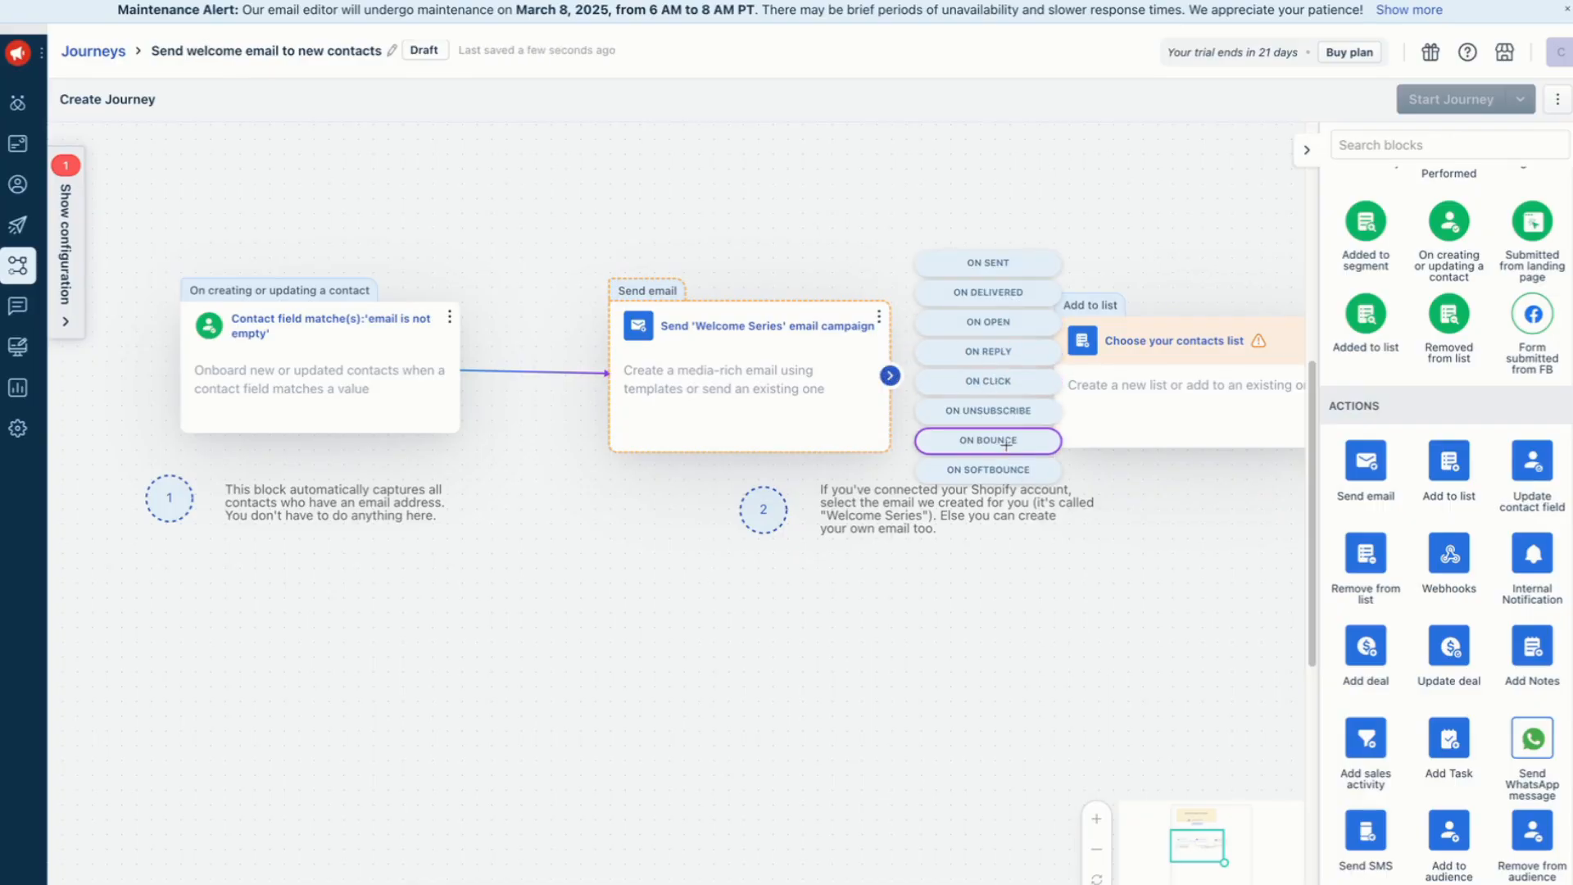
{"action": "left_click", "coordinate": [1015, 324]}
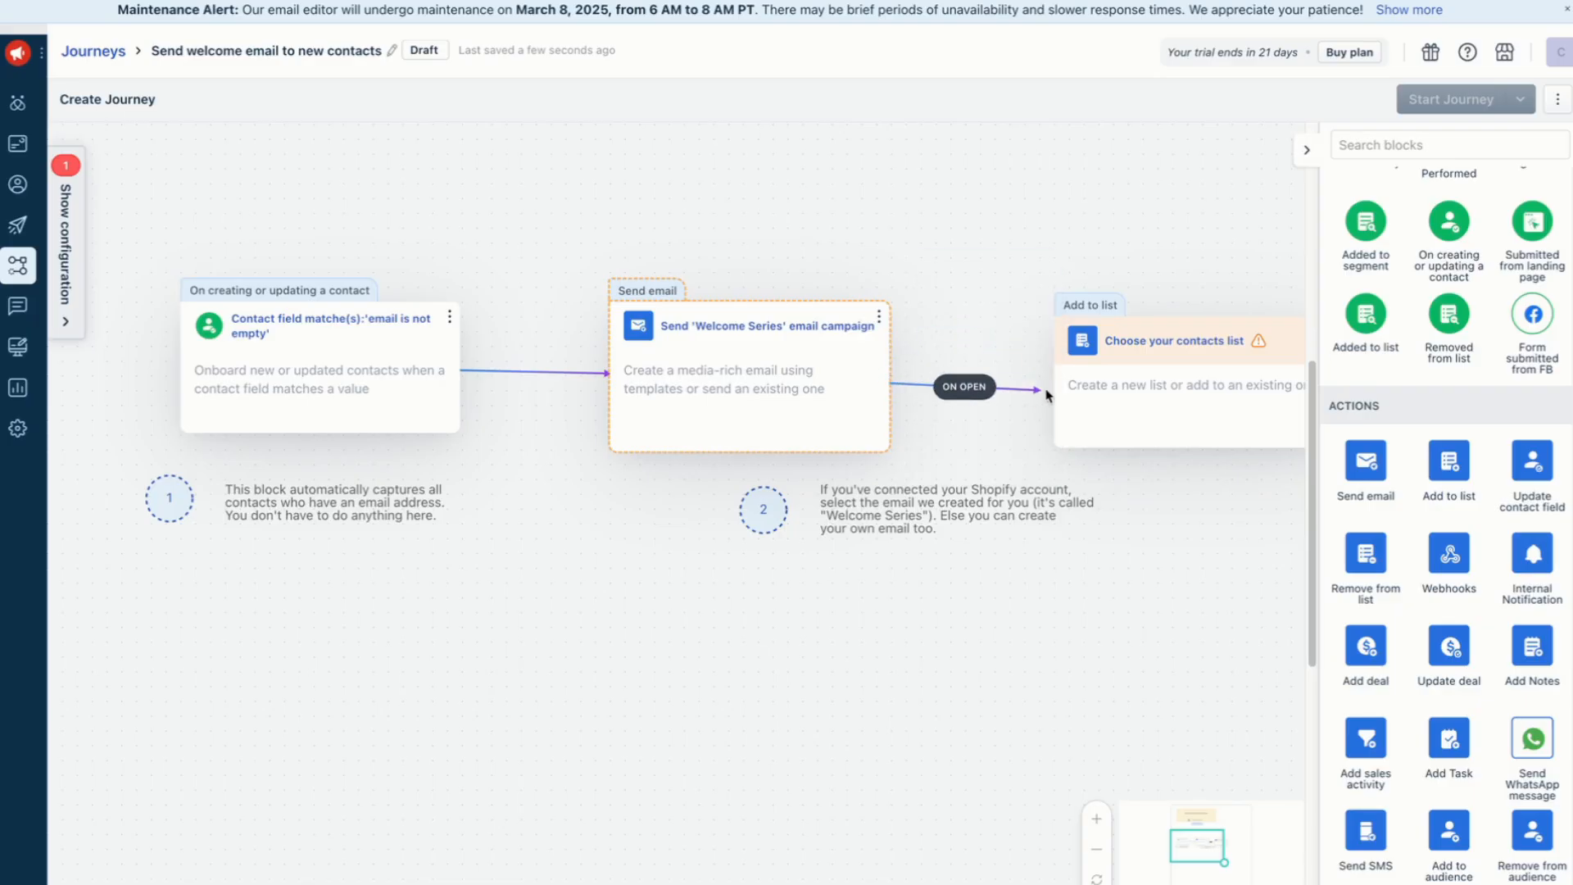
{"action": "left_click", "coordinate": [1059, 387]}
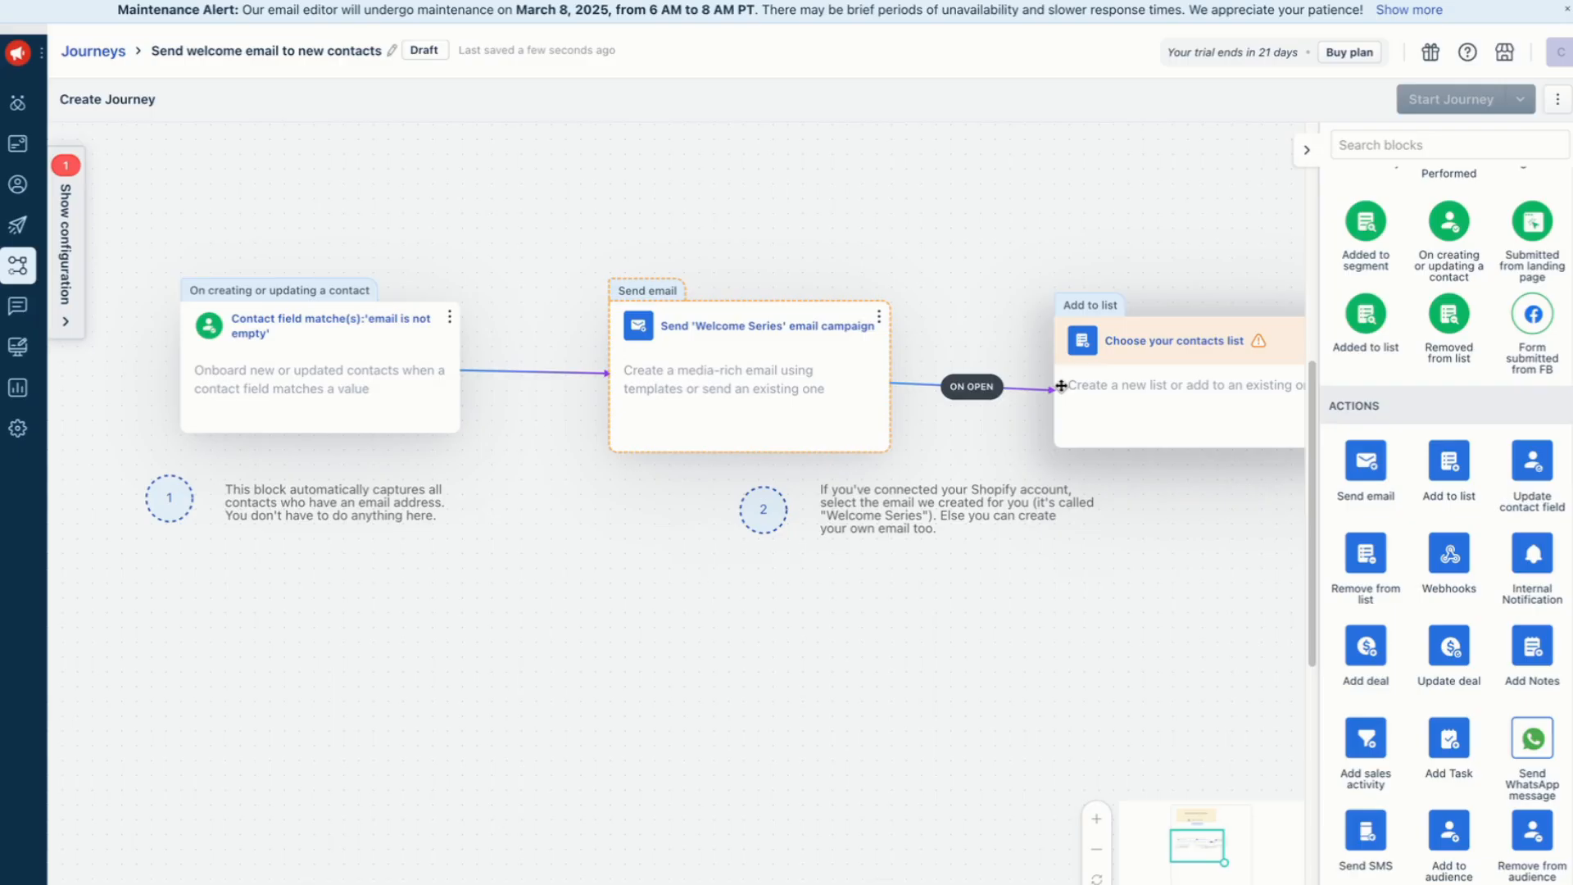
{"action": "left_click_drag", "start_coordinate": [1042, 395], "coordinate": [1043, 384]}
{"action": "left_click", "coordinate": [890, 376]}
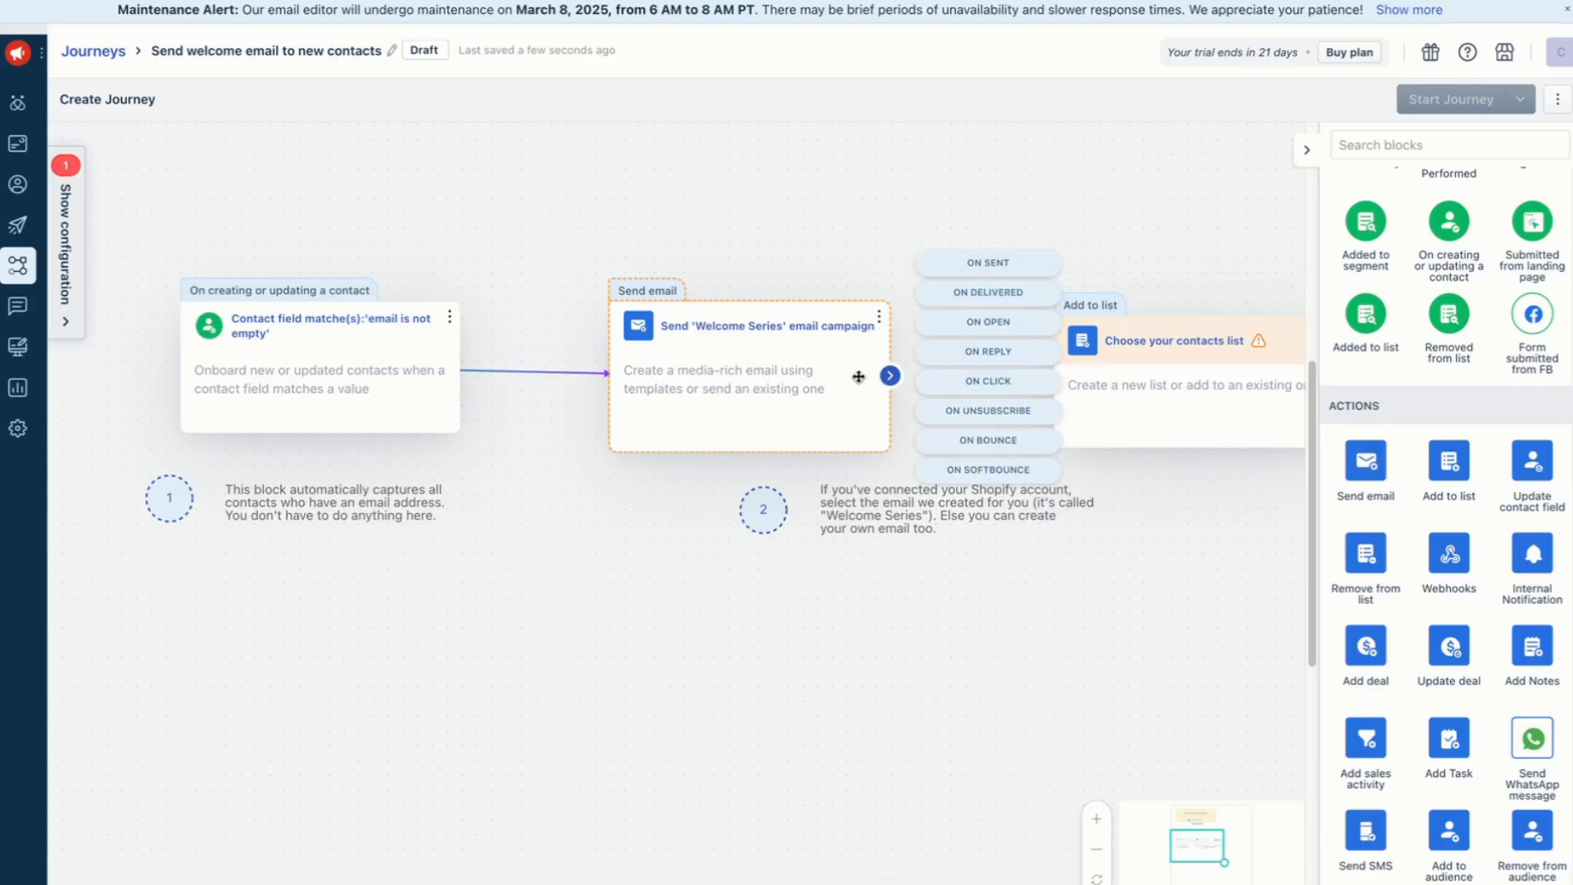
{"action": "left_click", "coordinate": [1012, 325]}
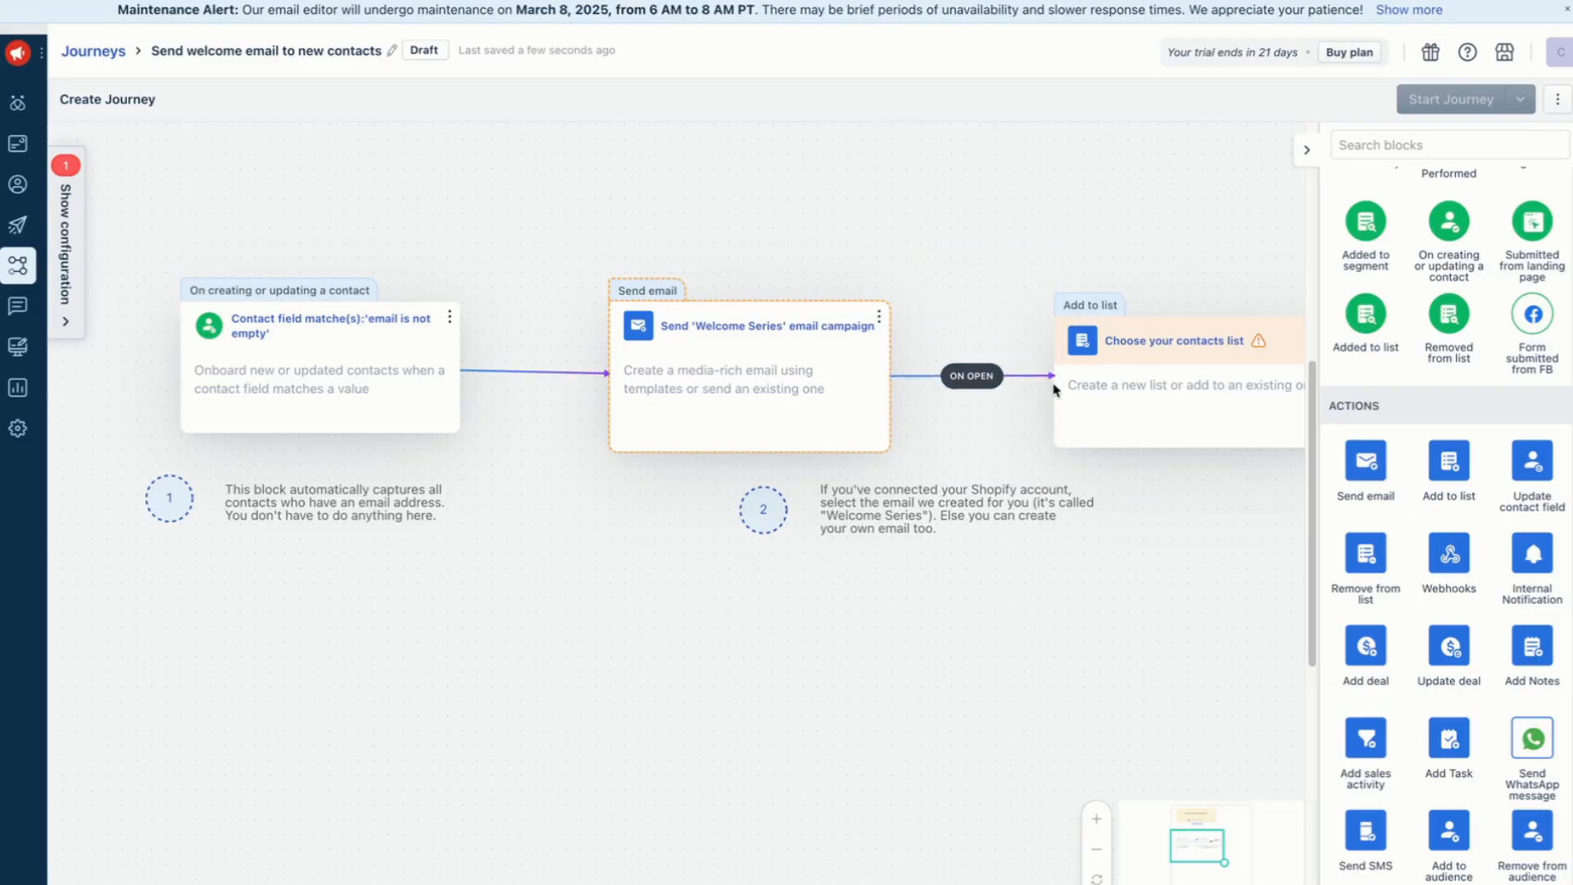
{"action": "left_click", "coordinate": [1090, 365]}
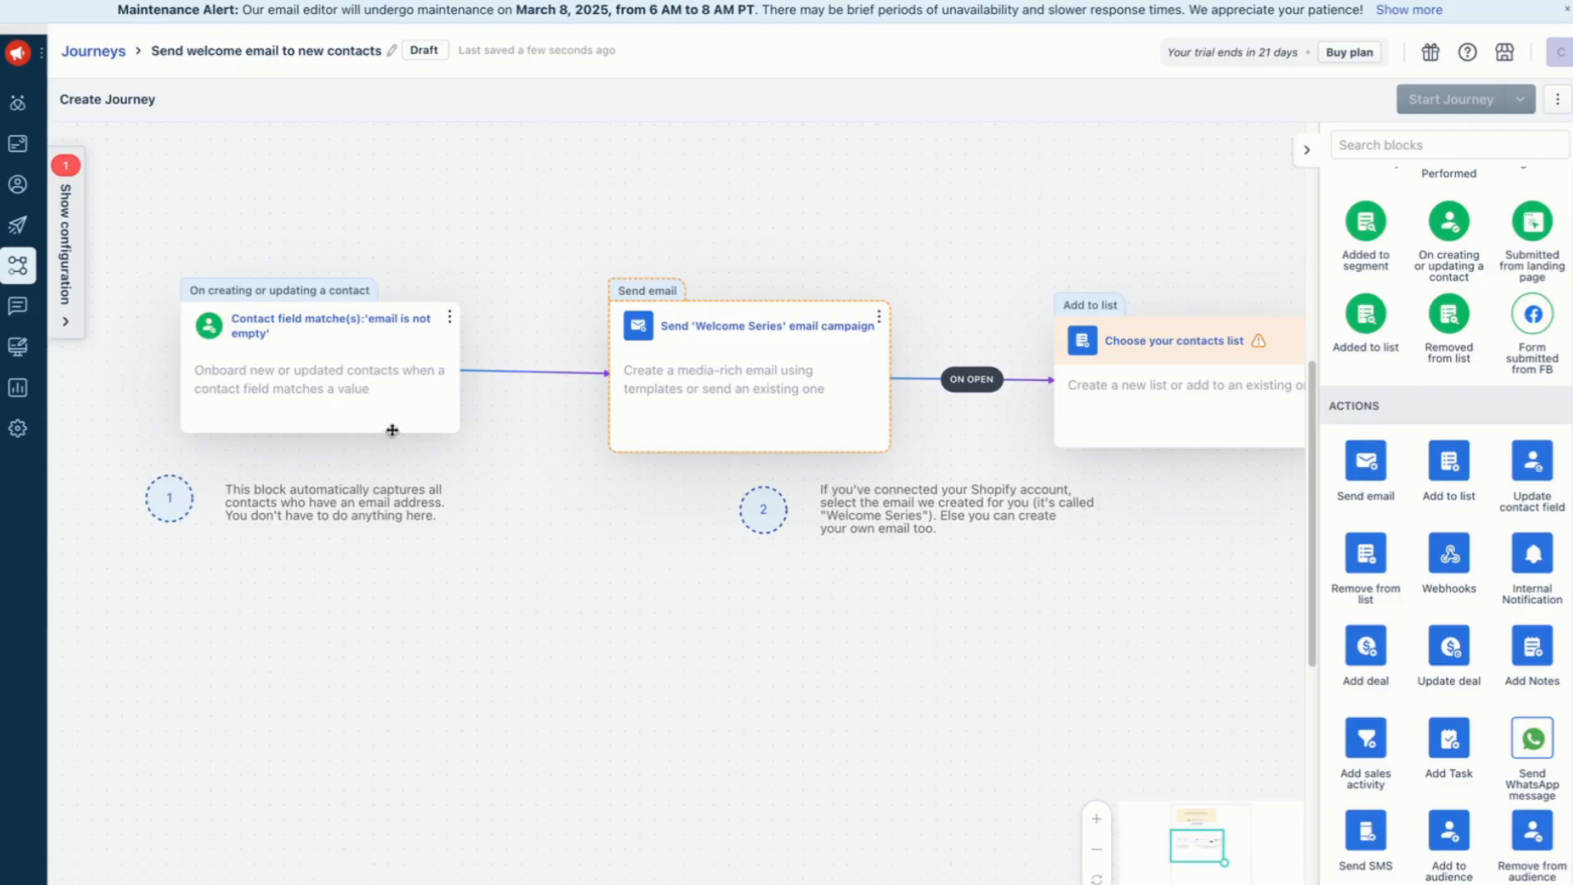
Step: Open the Team Inbox and read the sample web chat conversation from its first message
{"action": "left_click", "coordinate": [16, 309]}
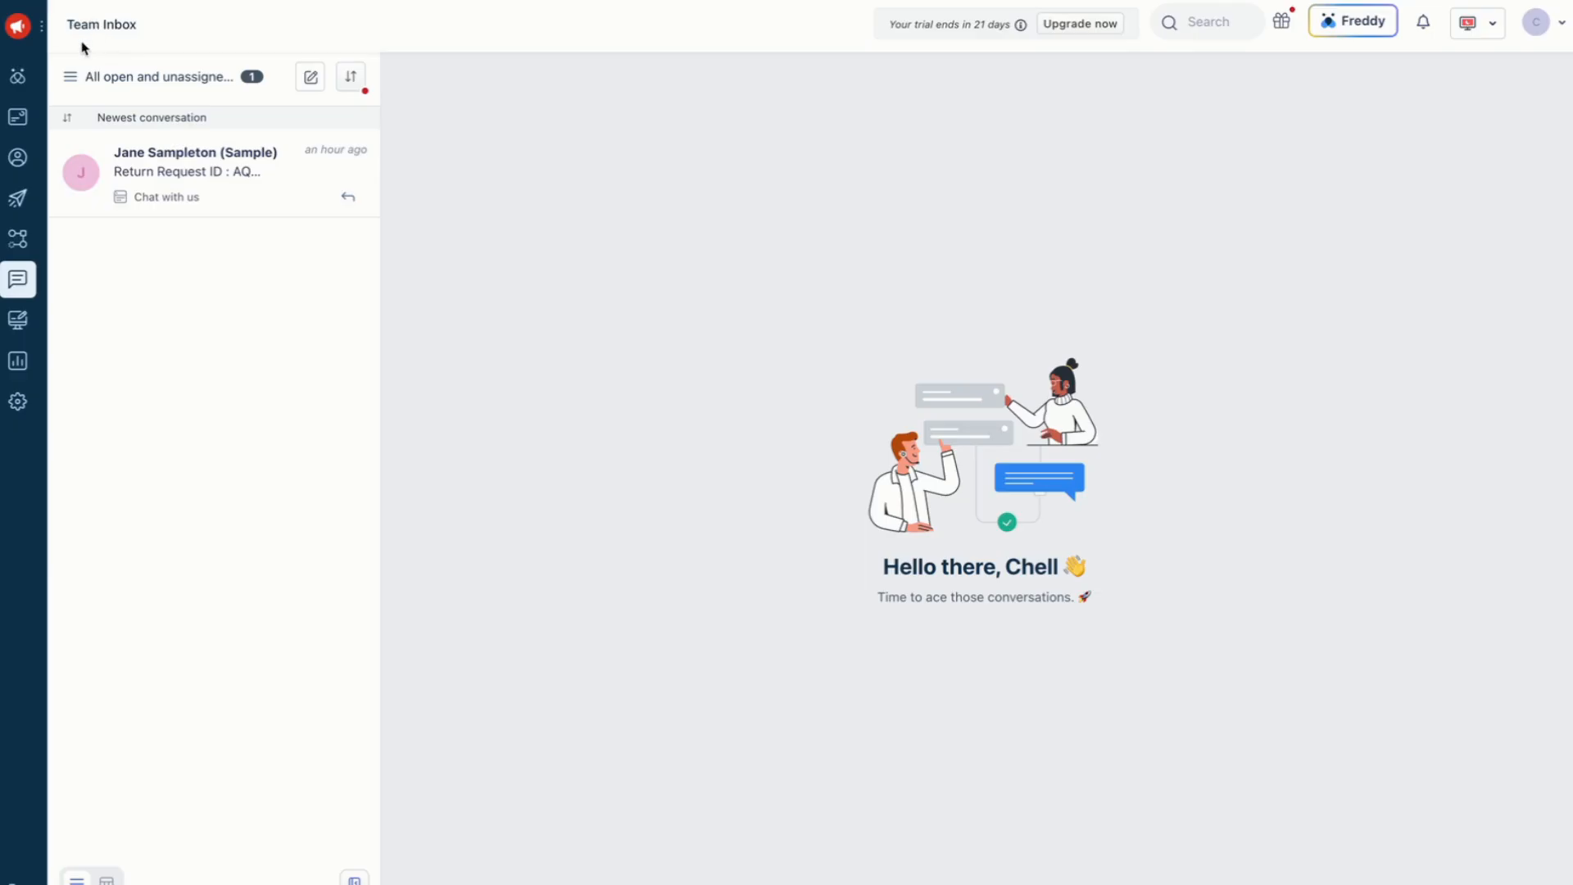
{"action": "left_click", "coordinate": [194, 160]}
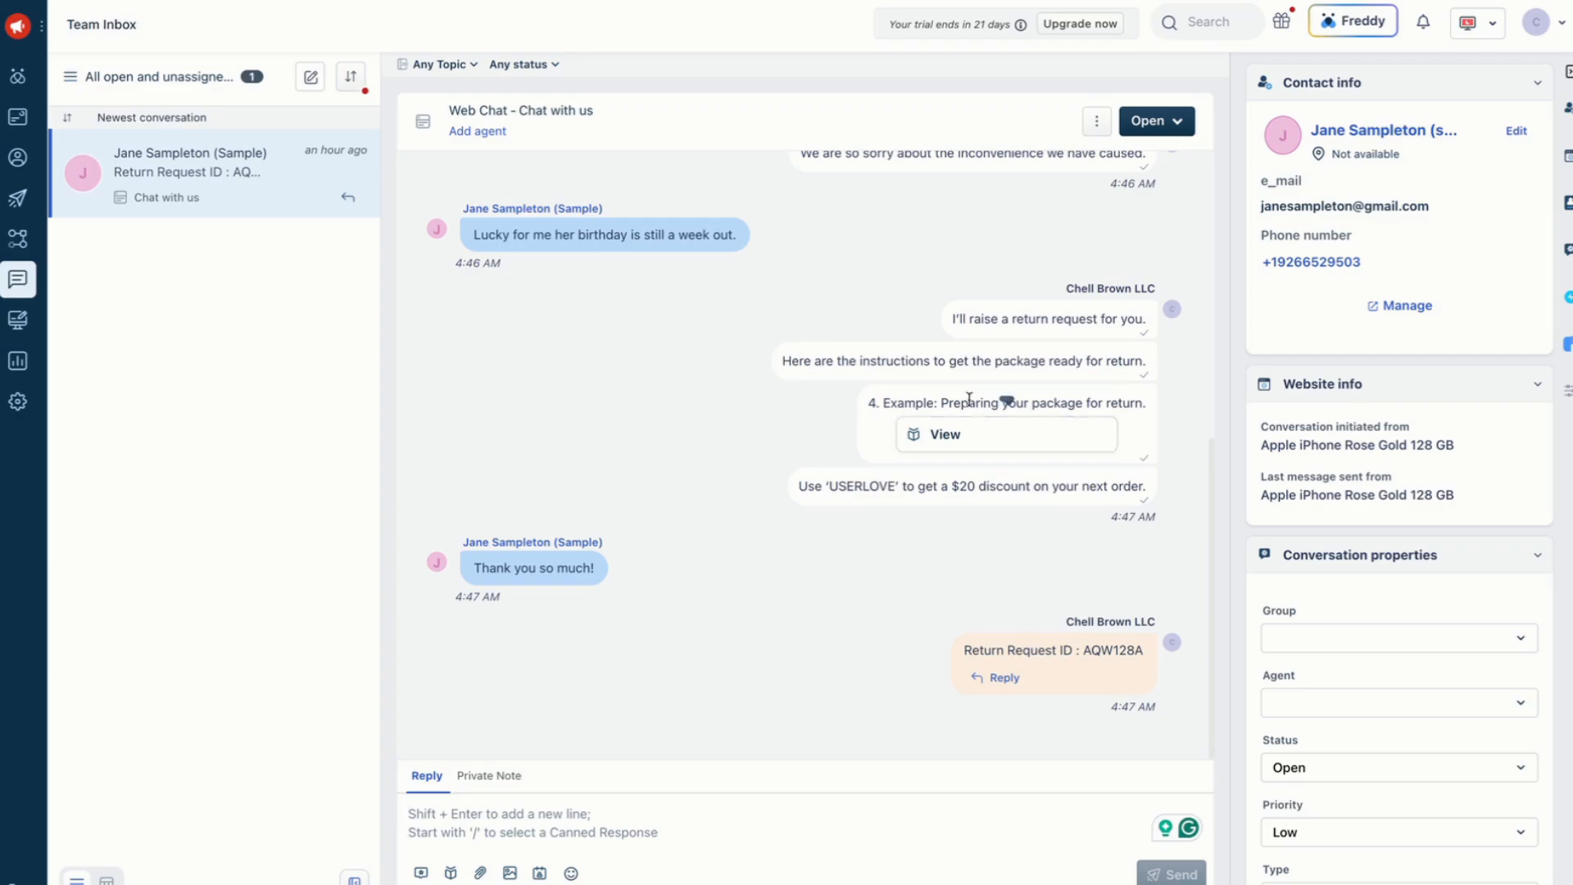
{"action": "scroll", "coordinate": [931, 398], "scroll_direction": "up", "scroll_amount": 10}
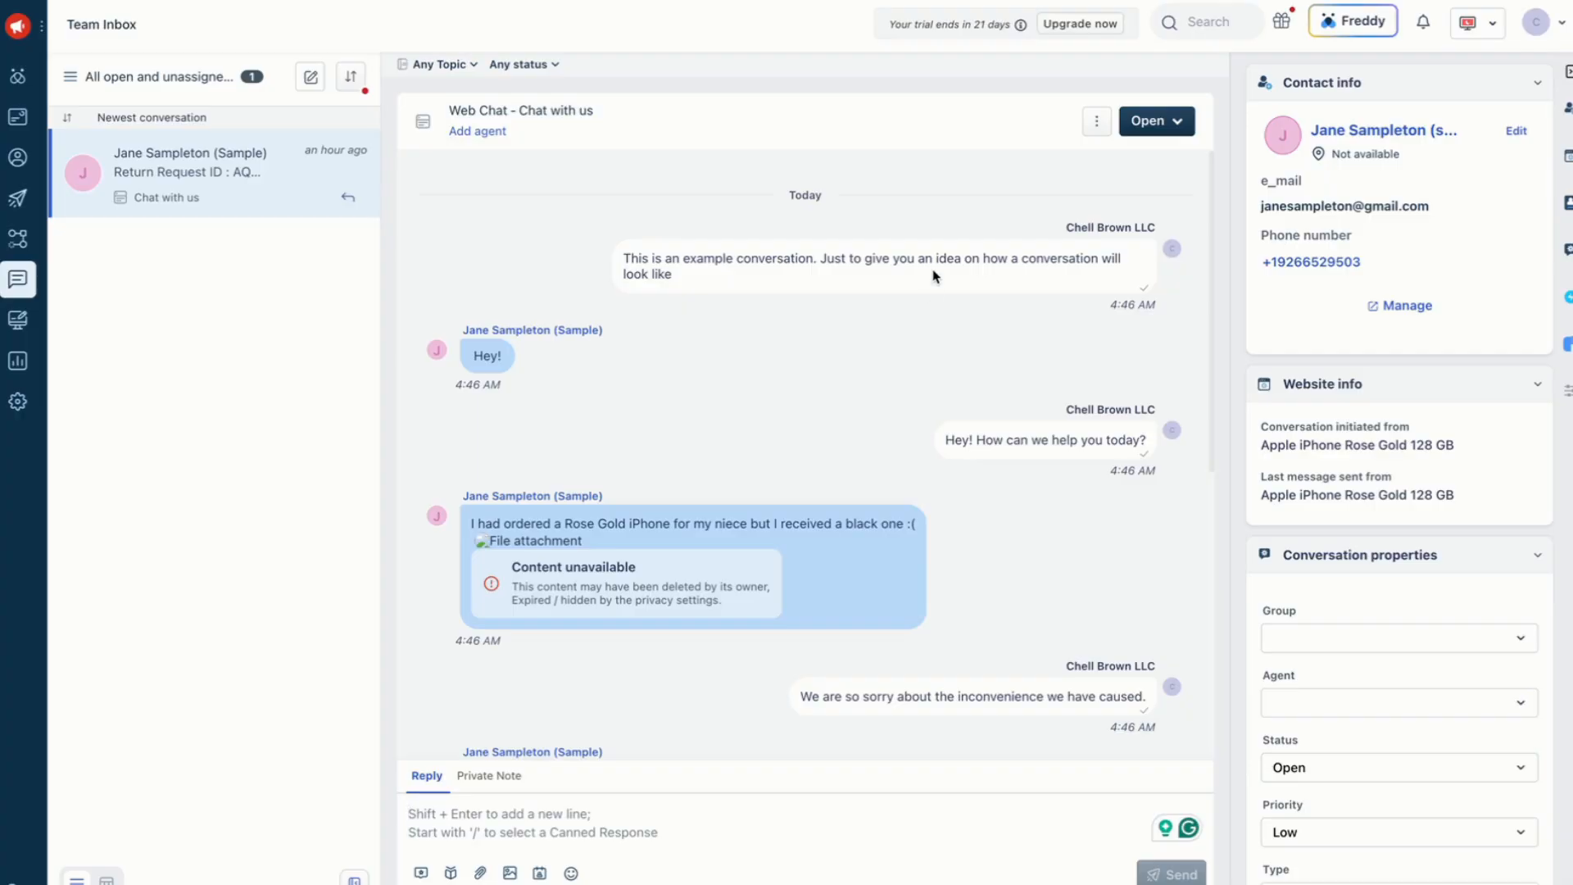
{"action": "mouse_move", "coordinate": [934, 271]}
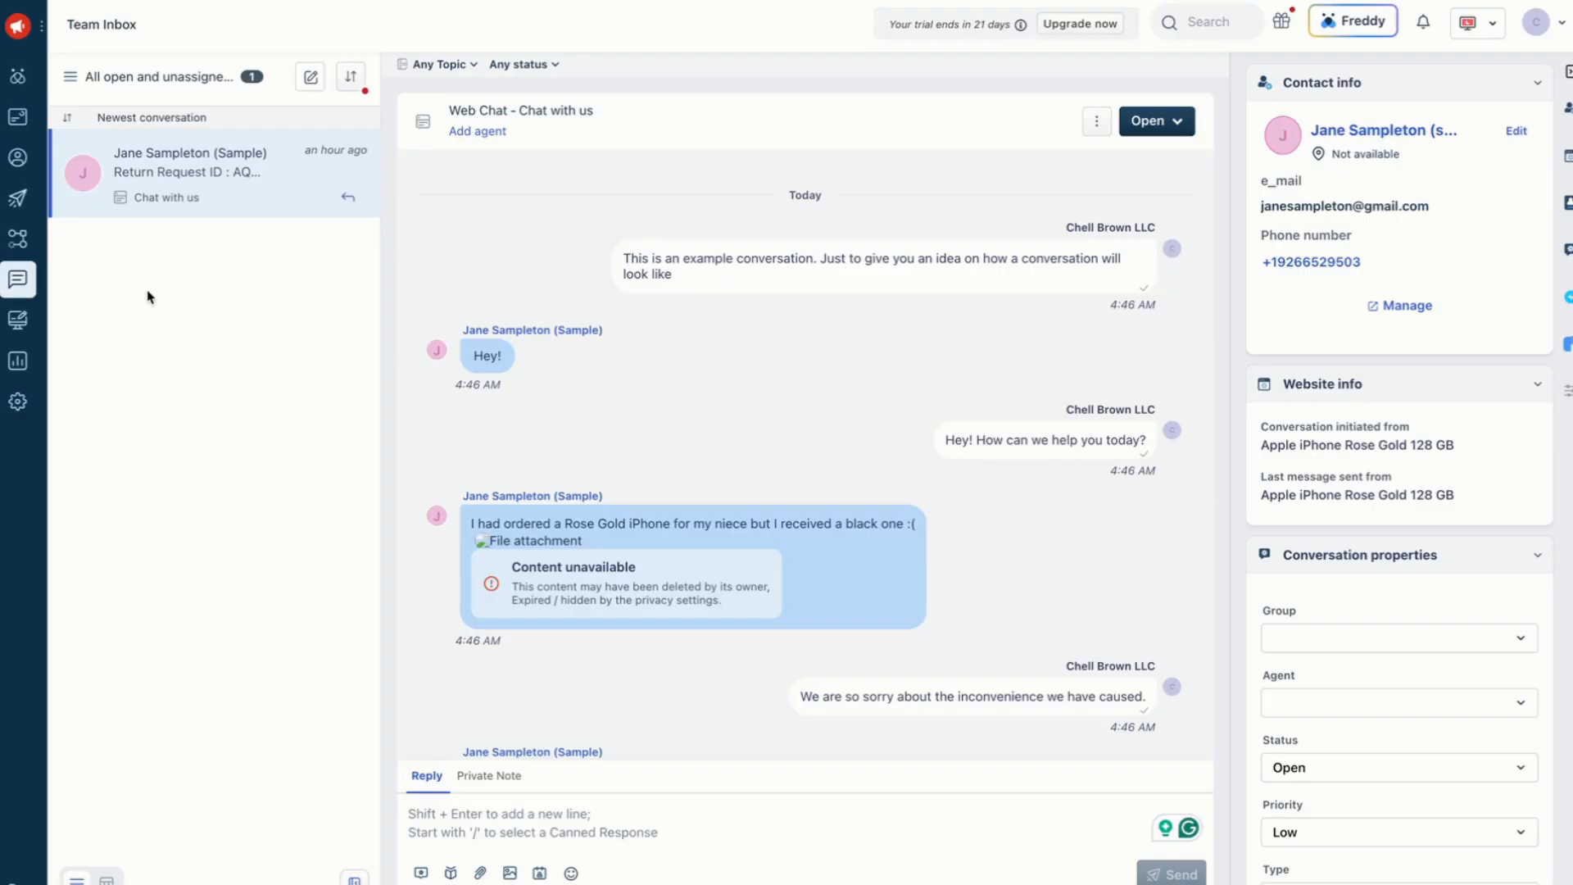
Step: Review the contact info, website info and conversation properties of the open web chat, down to the Freshservice and Clearbit sections
{"action": "scroll", "coordinate": [1317, 382], "scroll_direction": "down", "scroll_amount": 5}
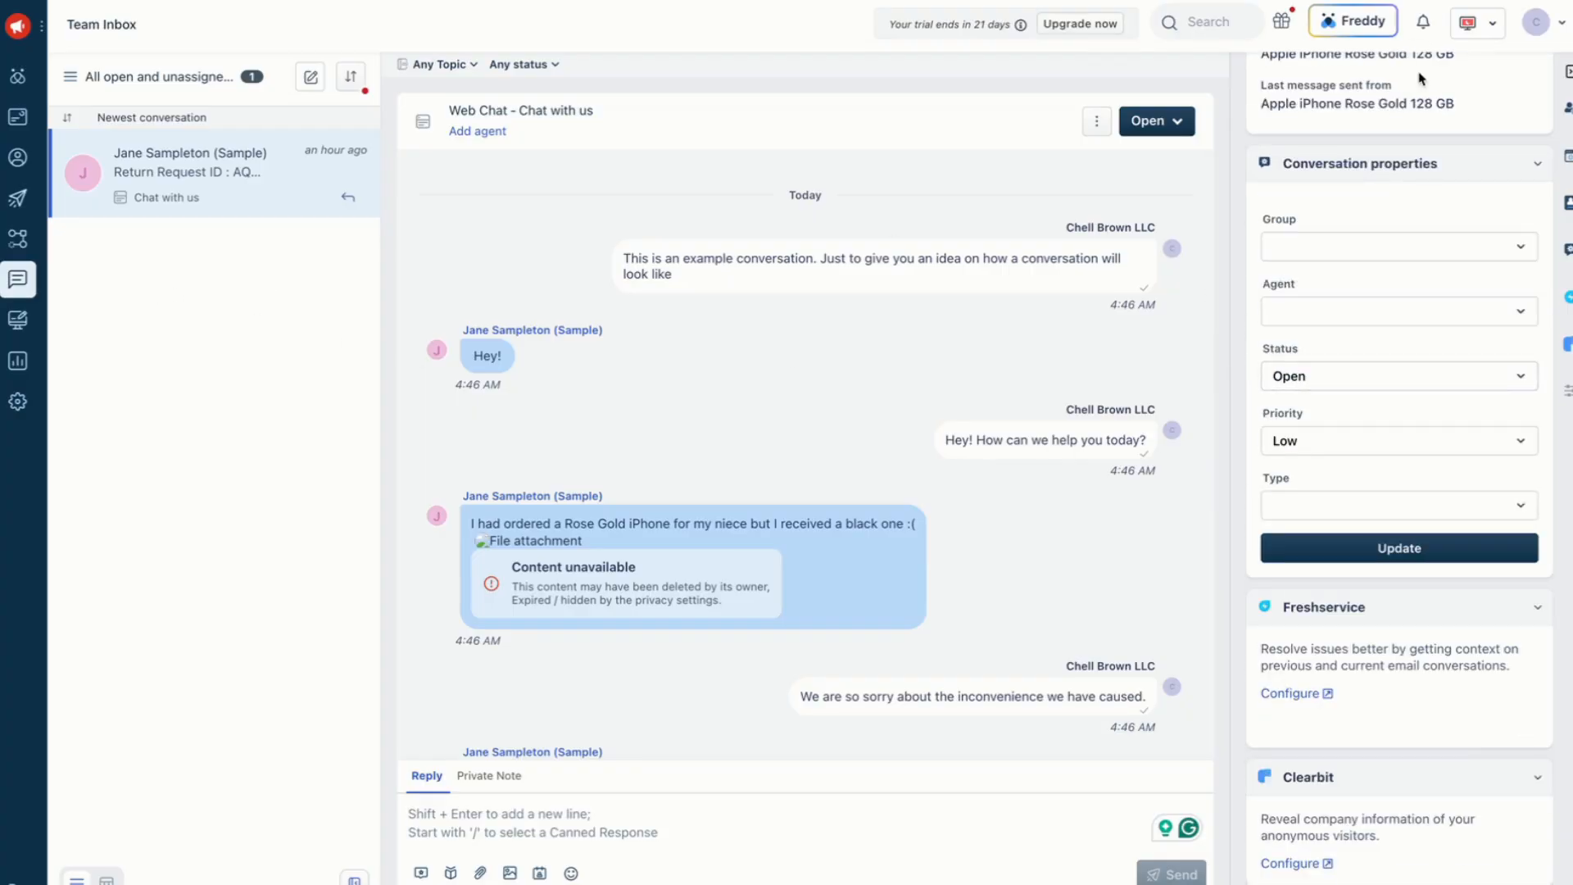
{"action": "scroll", "coordinate": [1393, 164], "scroll_direction": "up", "scroll_amount": 5}
{"action": "scroll", "coordinate": [1358, 281], "scroll_direction": "down", "scroll_amount": 5}
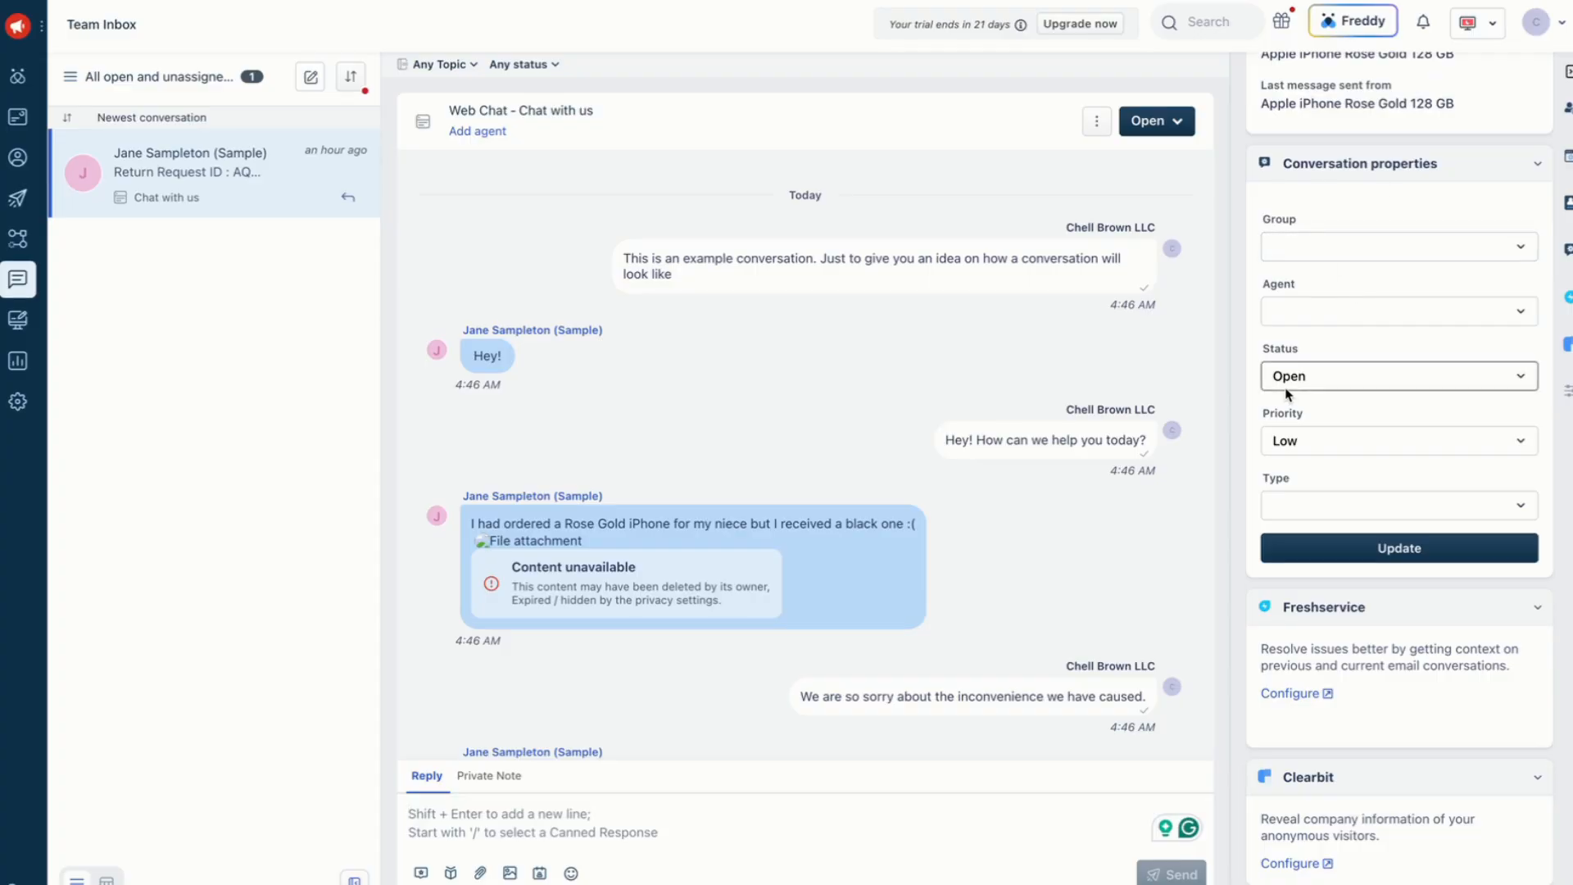
Step: Open Landing Pages and Forms and view the landing page section and the forms section
{"action": "left_click", "coordinate": [28, 323]}
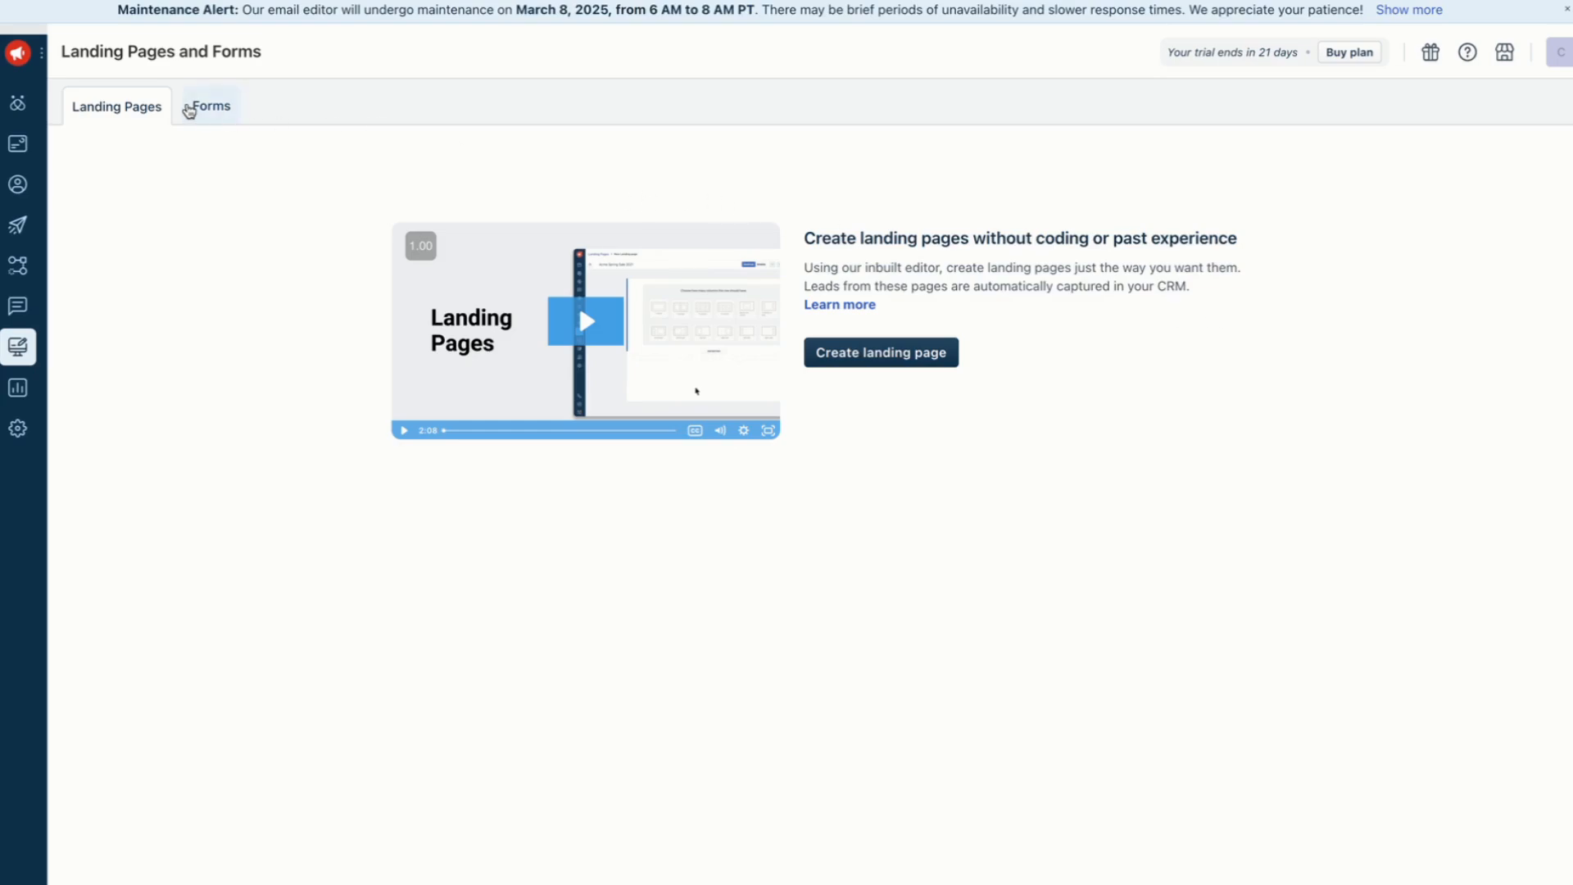
{"action": "left_click", "coordinate": [189, 109]}
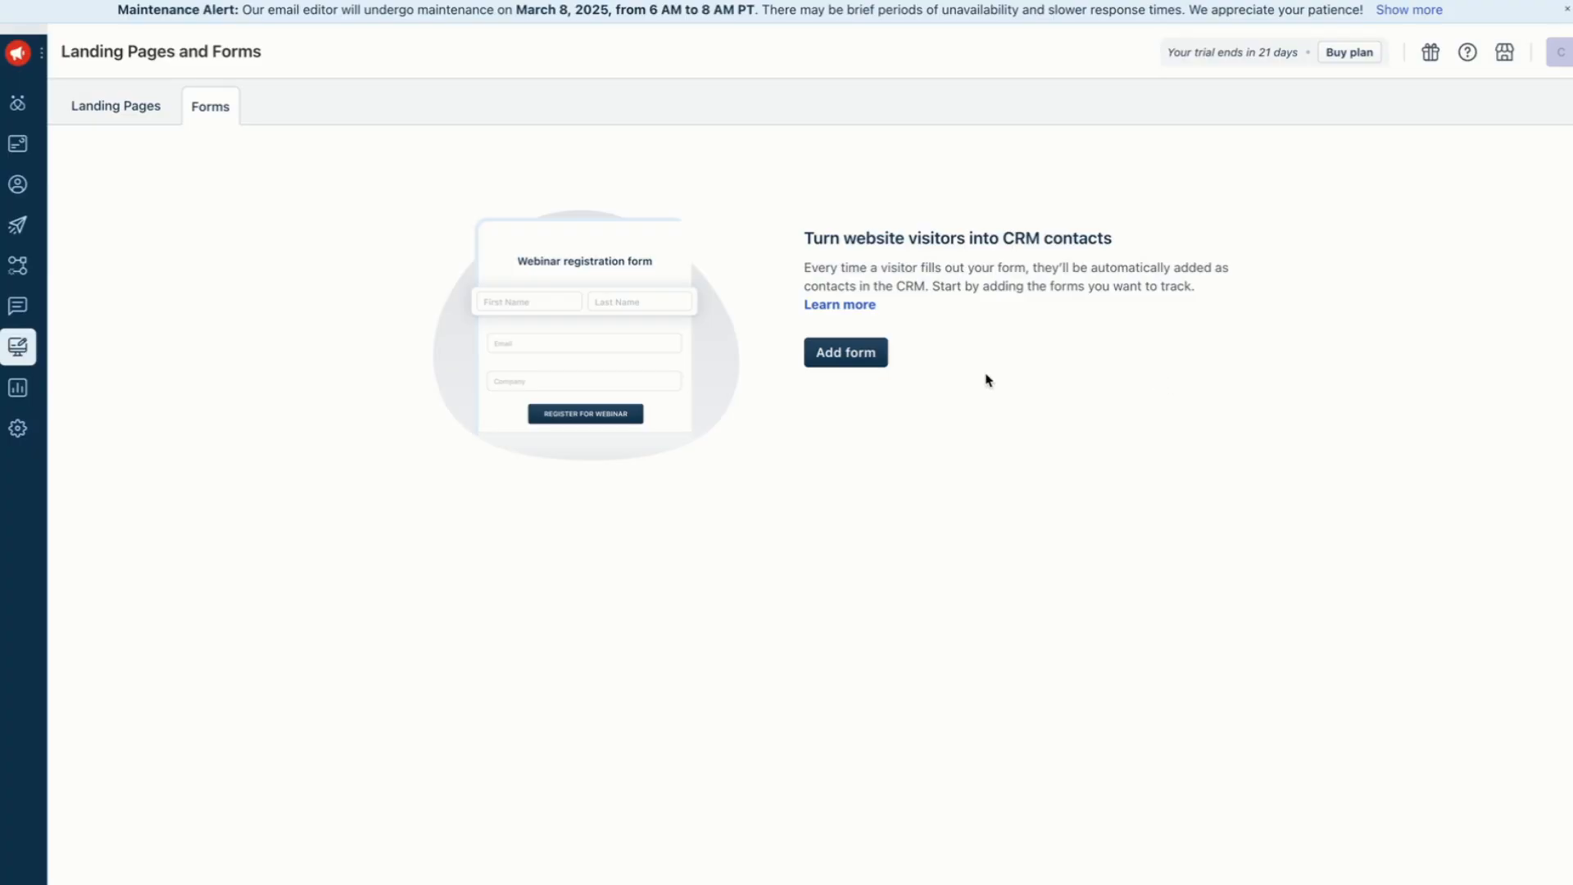
Step: View the Sales Essentials Dashboard in Analytics, and return to the report list to browse its second page
{"action": "left_click", "coordinate": [18, 387]}
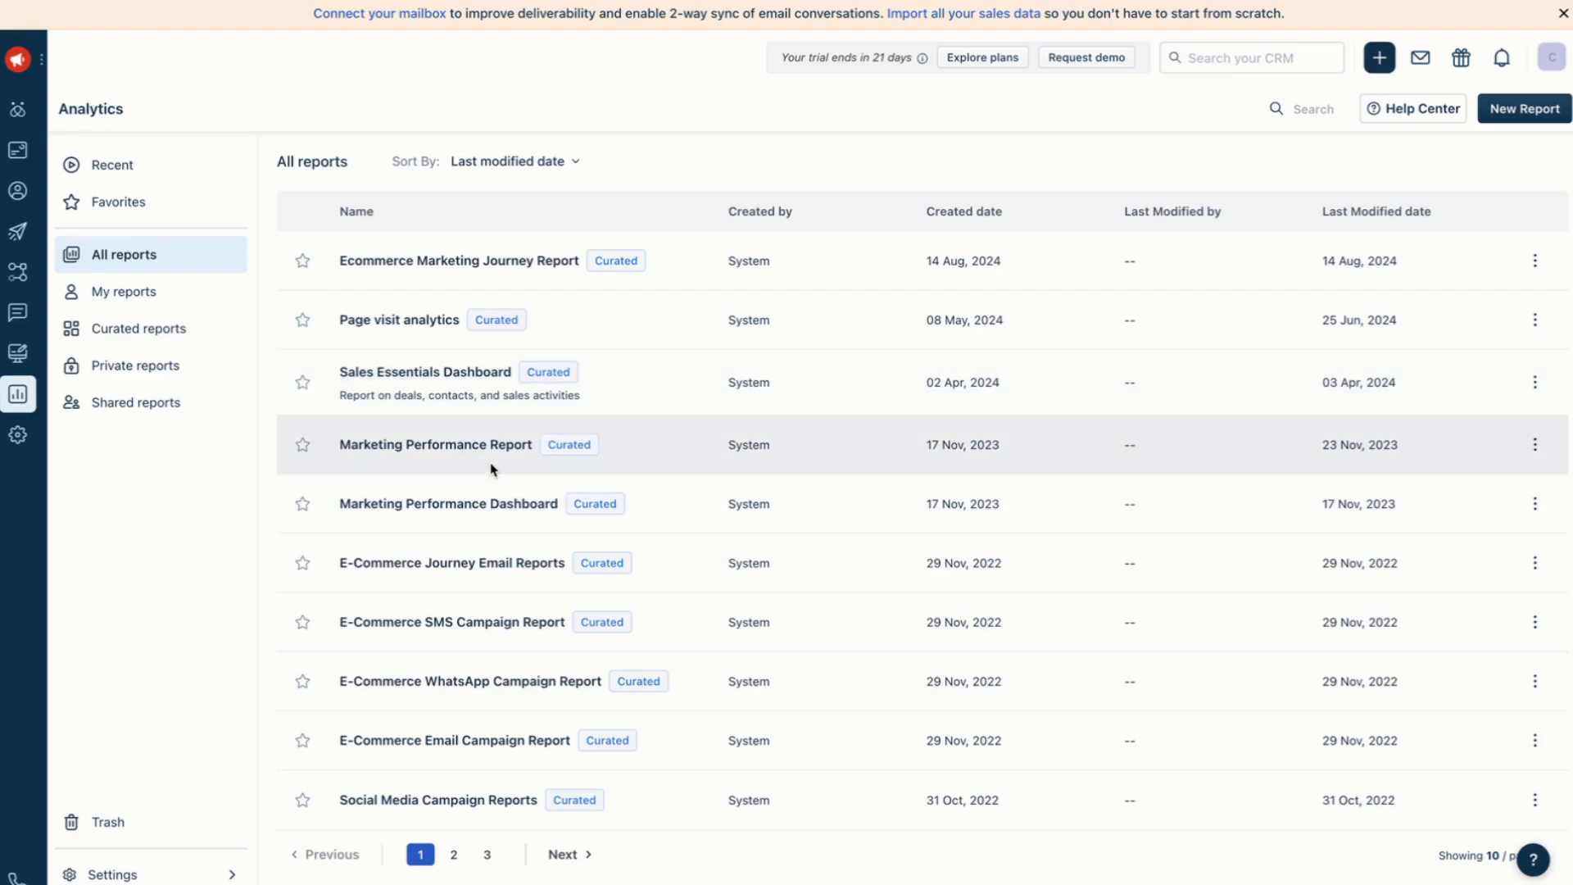
{"action": "left_click", "coordinate": [439, 378]}
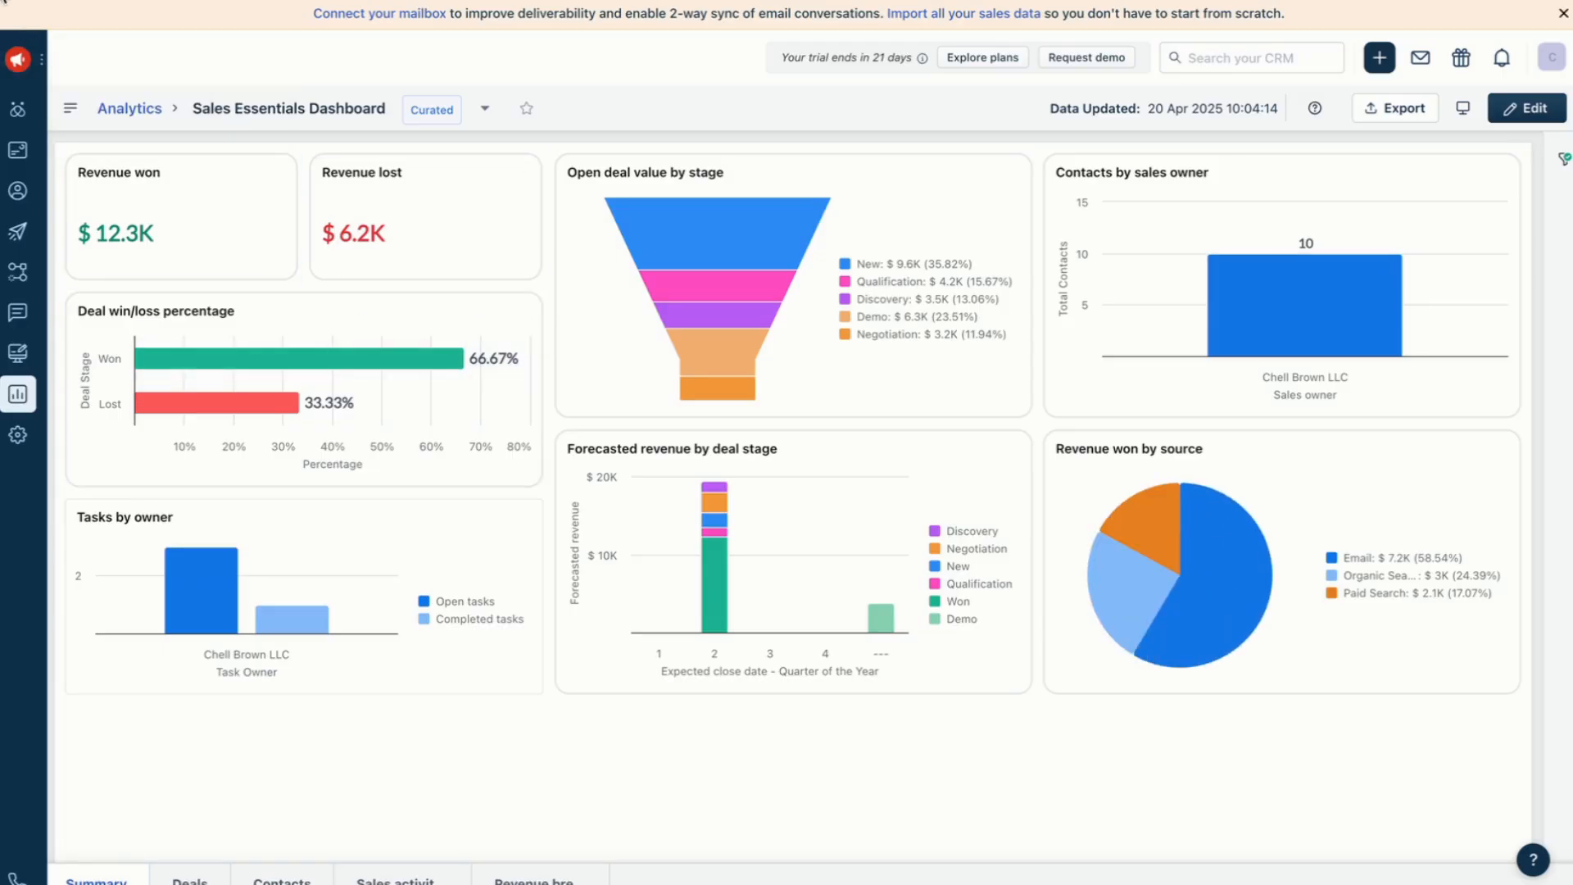
{"action": "key", "text": "alt+Left"}
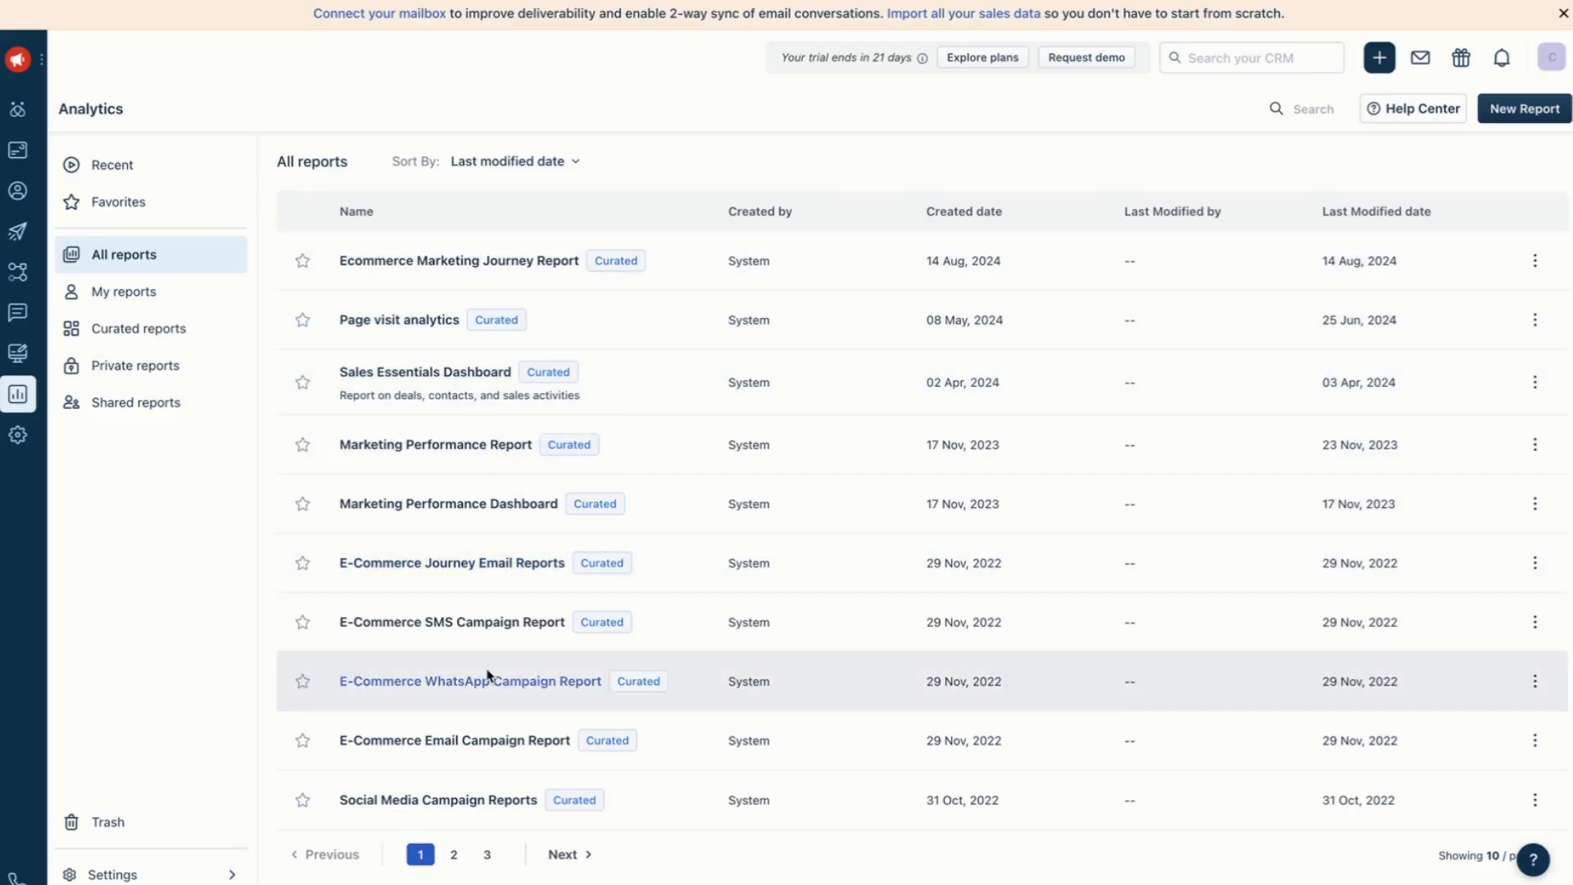
{"action": "left_click", "coordinate": [456, 855]}
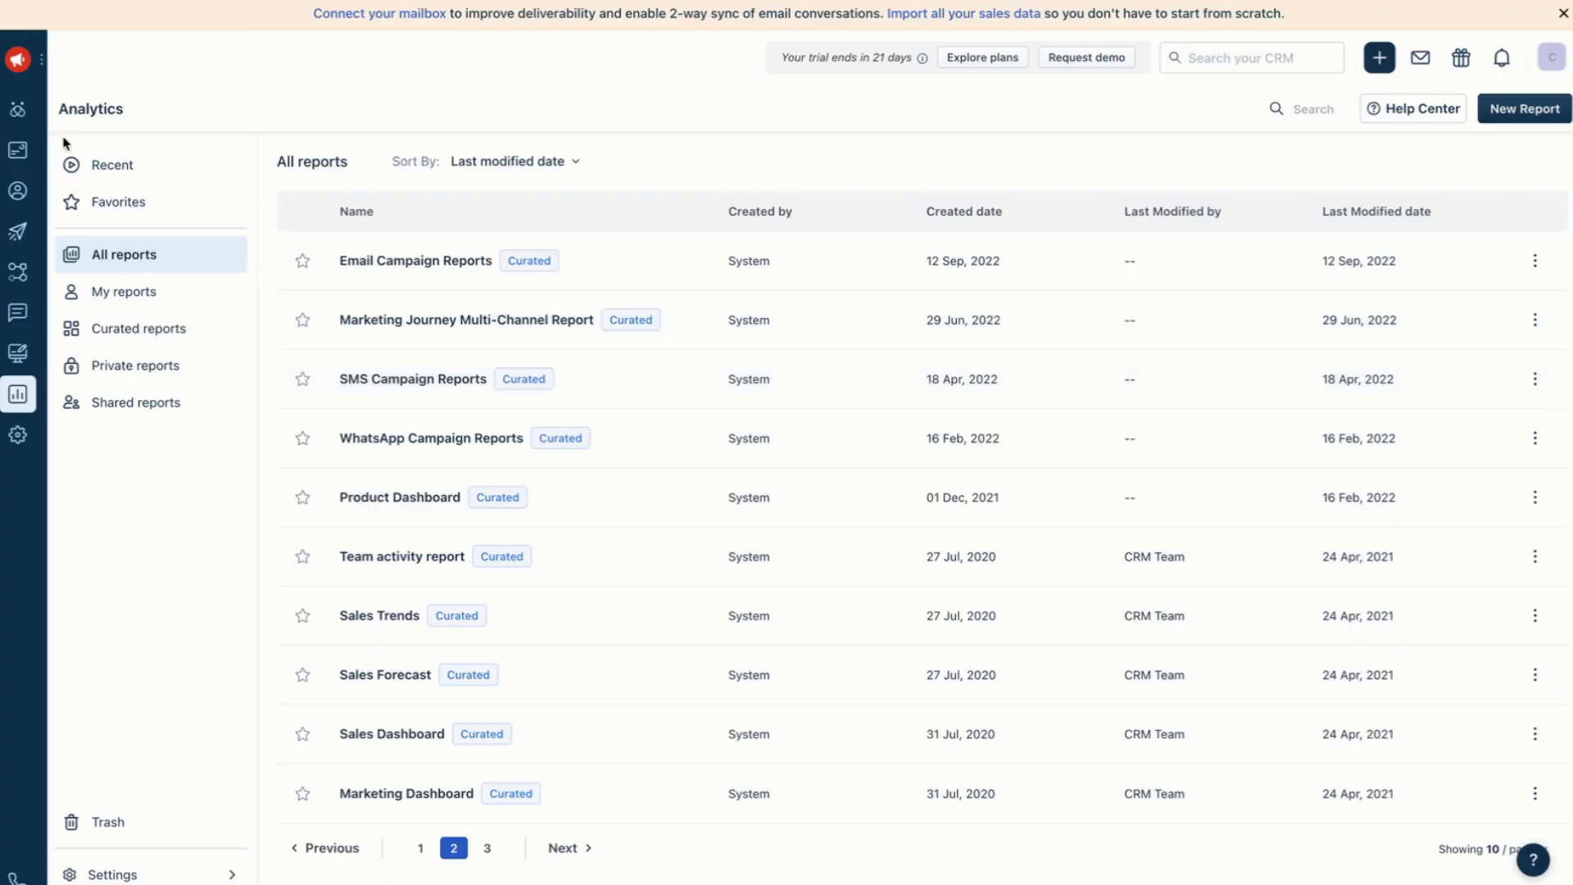
Step: View the Dashboards and Freddy pages, and switch from the Marketing workspace to the Sales workspace
{"action": "left_click", "coordinate": [14, 156]}
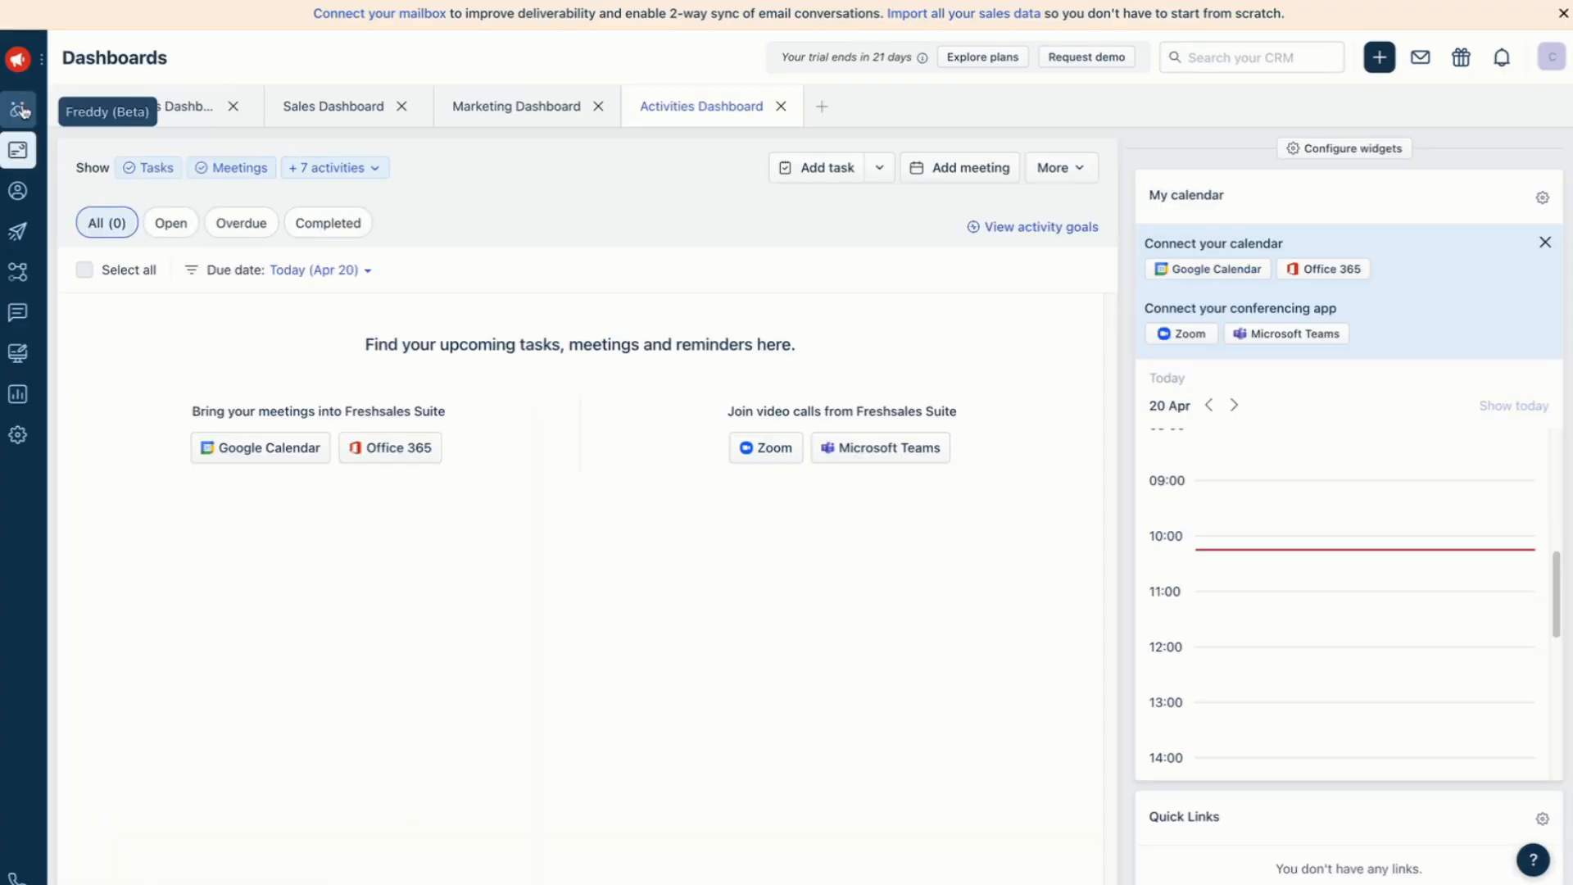
{"action": "left_click", "coordinate": [24, 118]}
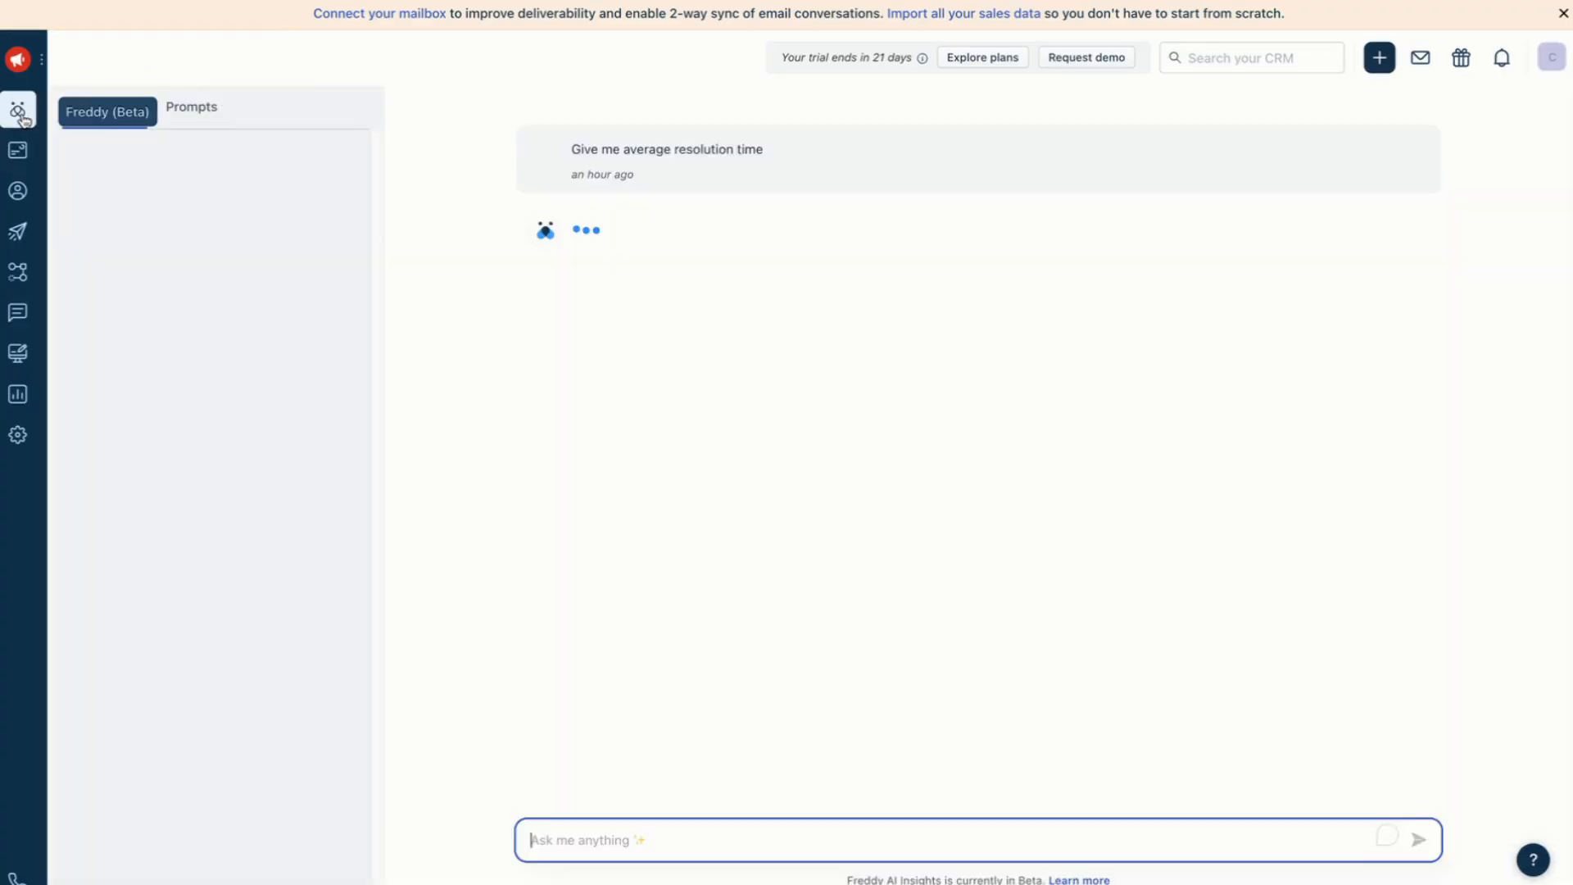
{"action": "left_click", "coordinate": [17, 58]}
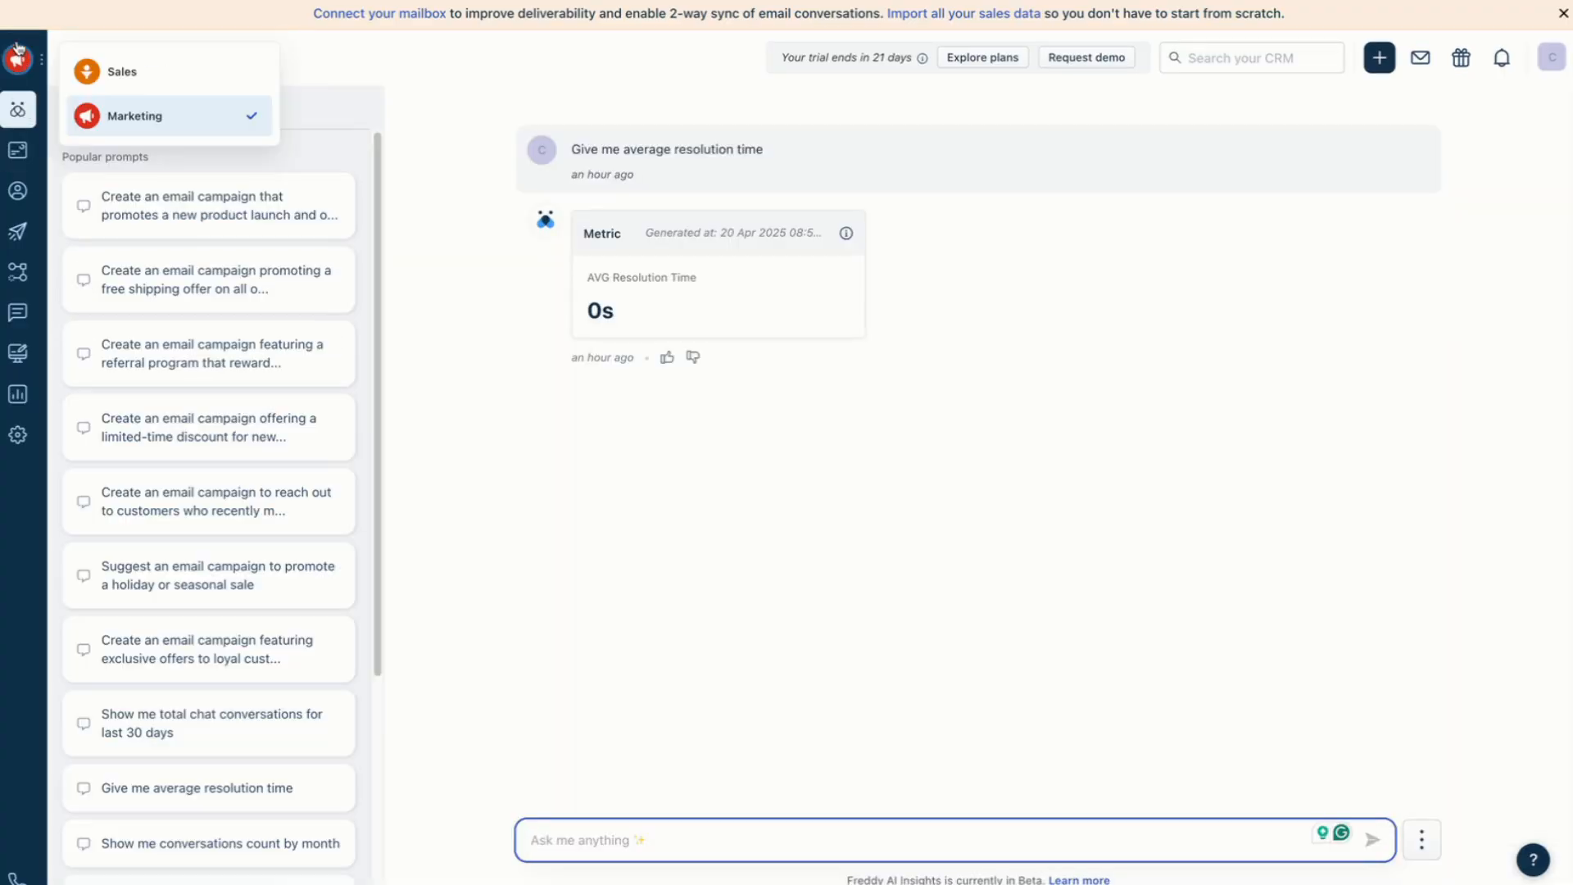
{"action": "left_click", "coordinate": [170, 78]}
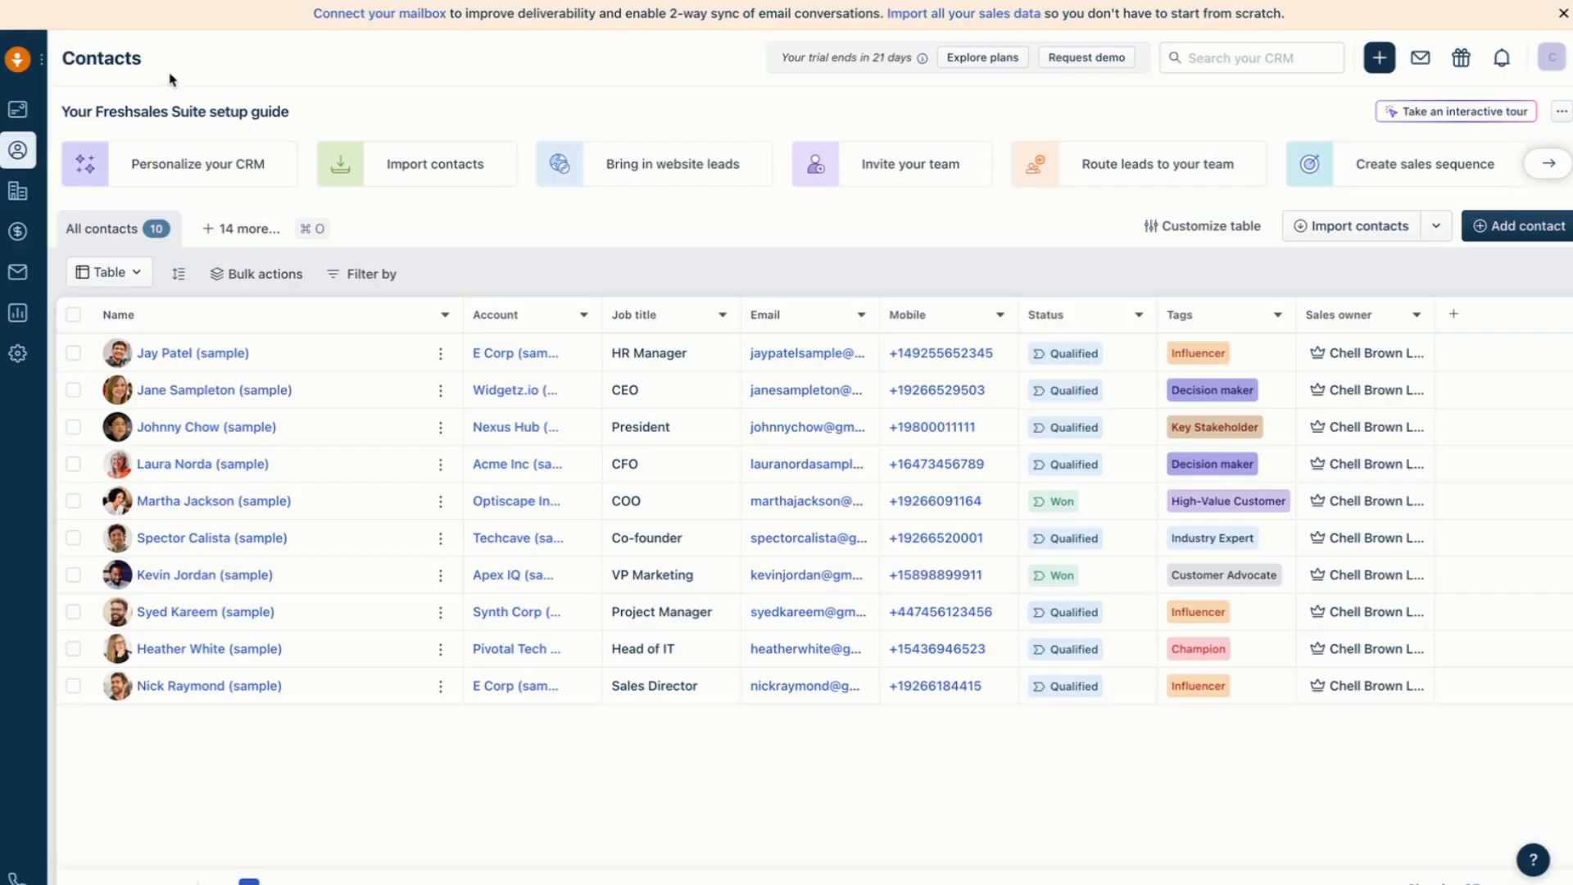
{"action": "left_click", "coordinate": [18, 59]}
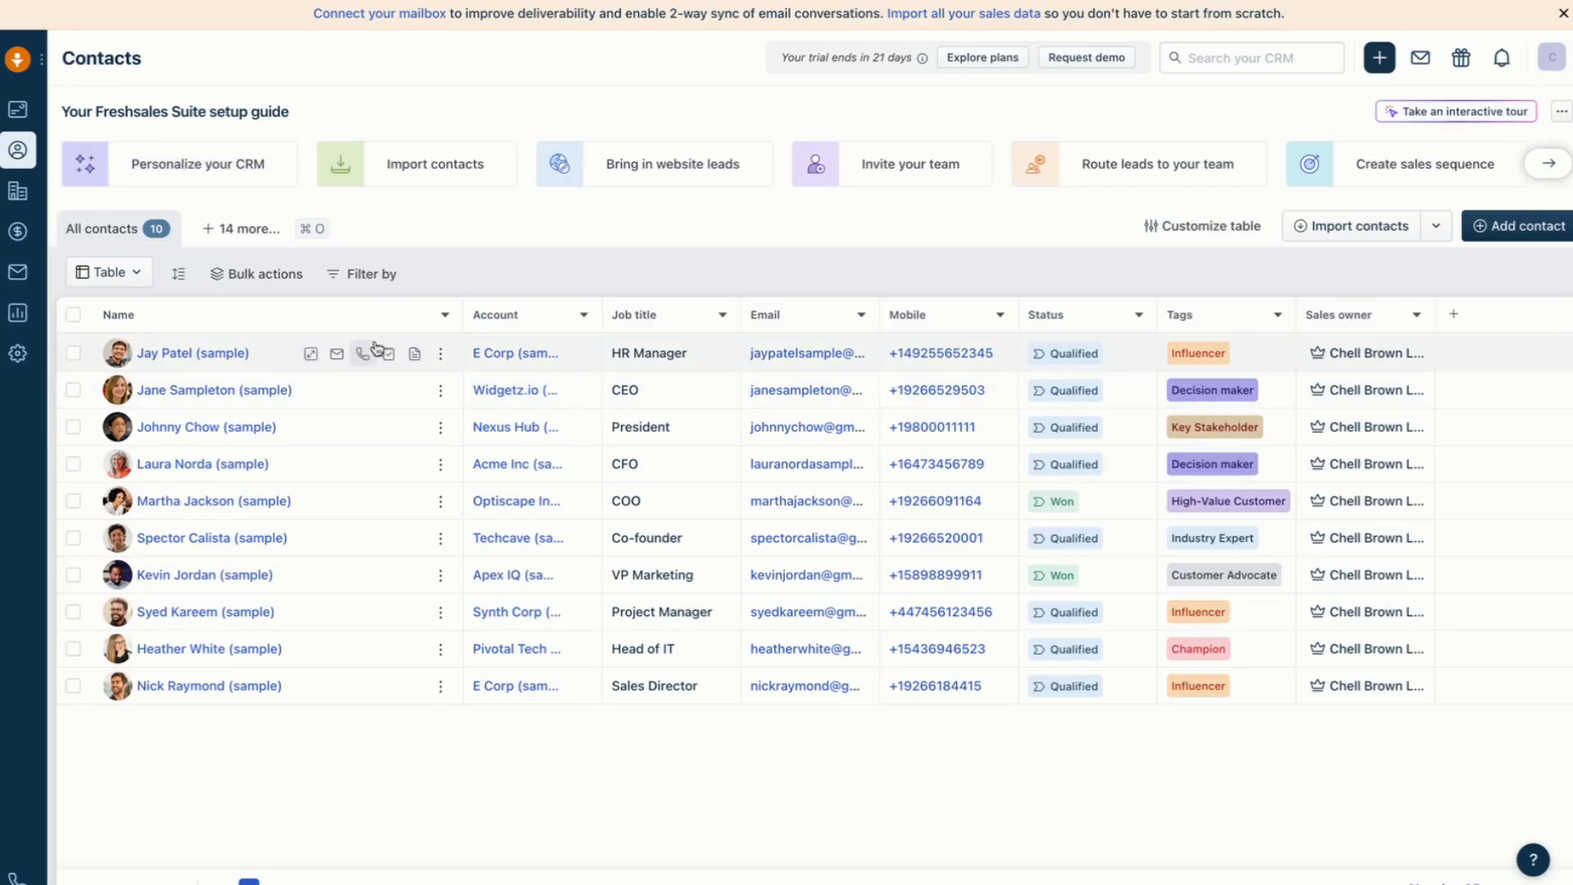
Step: Open the accounts list and preview the related contacts of E Corp (sample)
{"action": "left_click", "coordinate": [18, 192]}
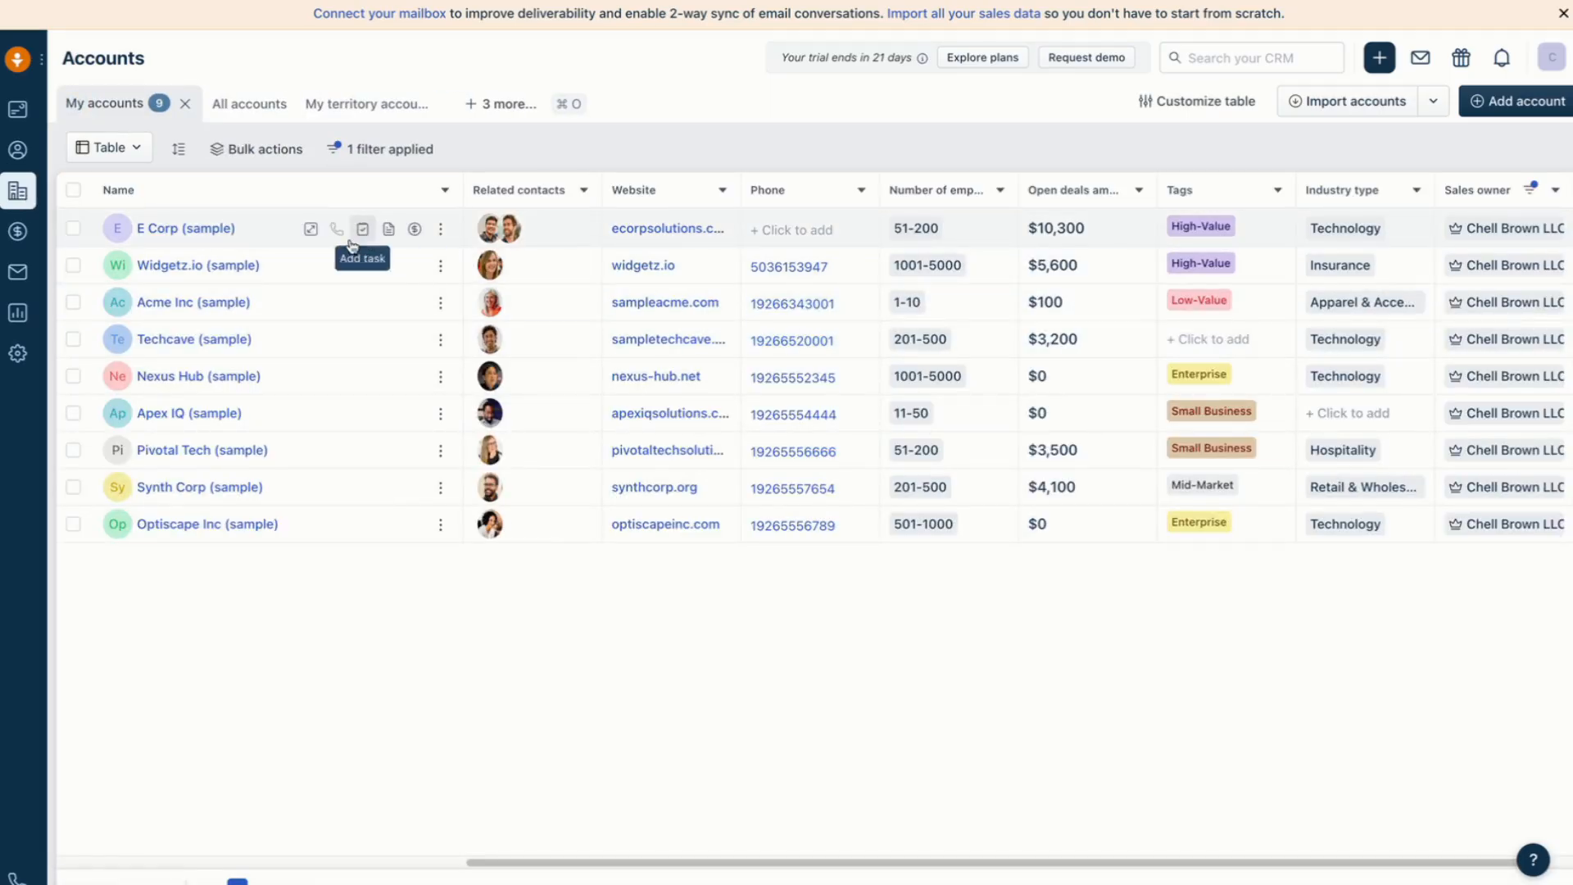
{"action": "mouse_move", "coordinate": [488, 265]}
{"action": "mouse_move", "coordinate": [513, 238]}
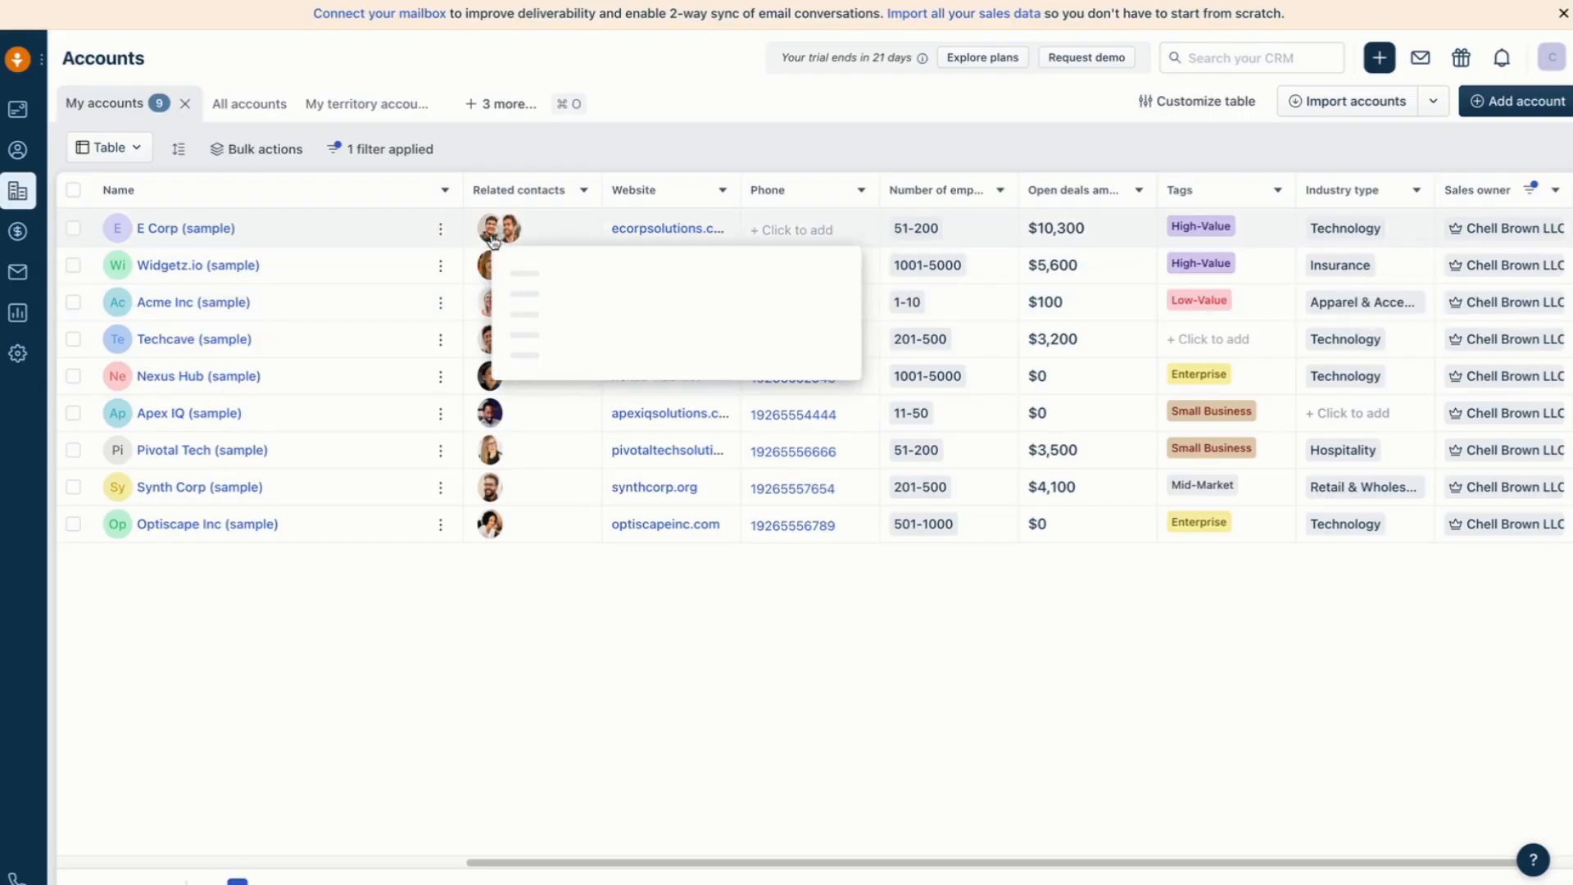
Step: Review the deals pipeline's stages from New to Lost, and browse the list of available deal views
{"action": "left_click", "coordinate": [31, 232]}
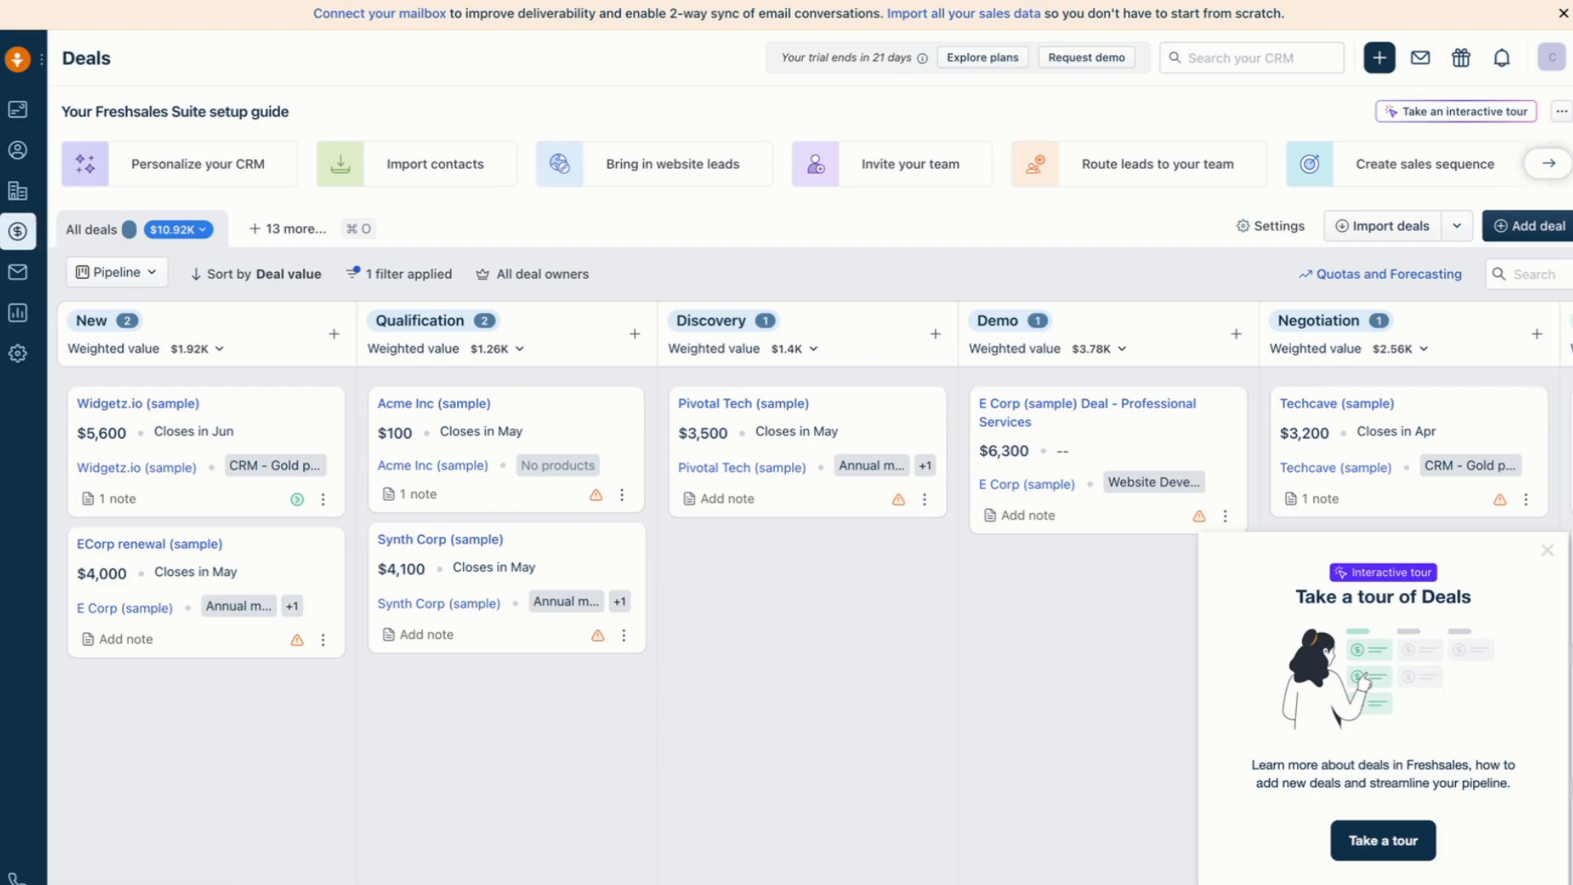
{"action": "scroll", "coordinate": [998, 588], "scroll_direction": "right", "scroll_amount": 3}
{"action": "scroll", "coordinate": [935, 597], "scroll_direction": "right", "scroll_amount": 5}
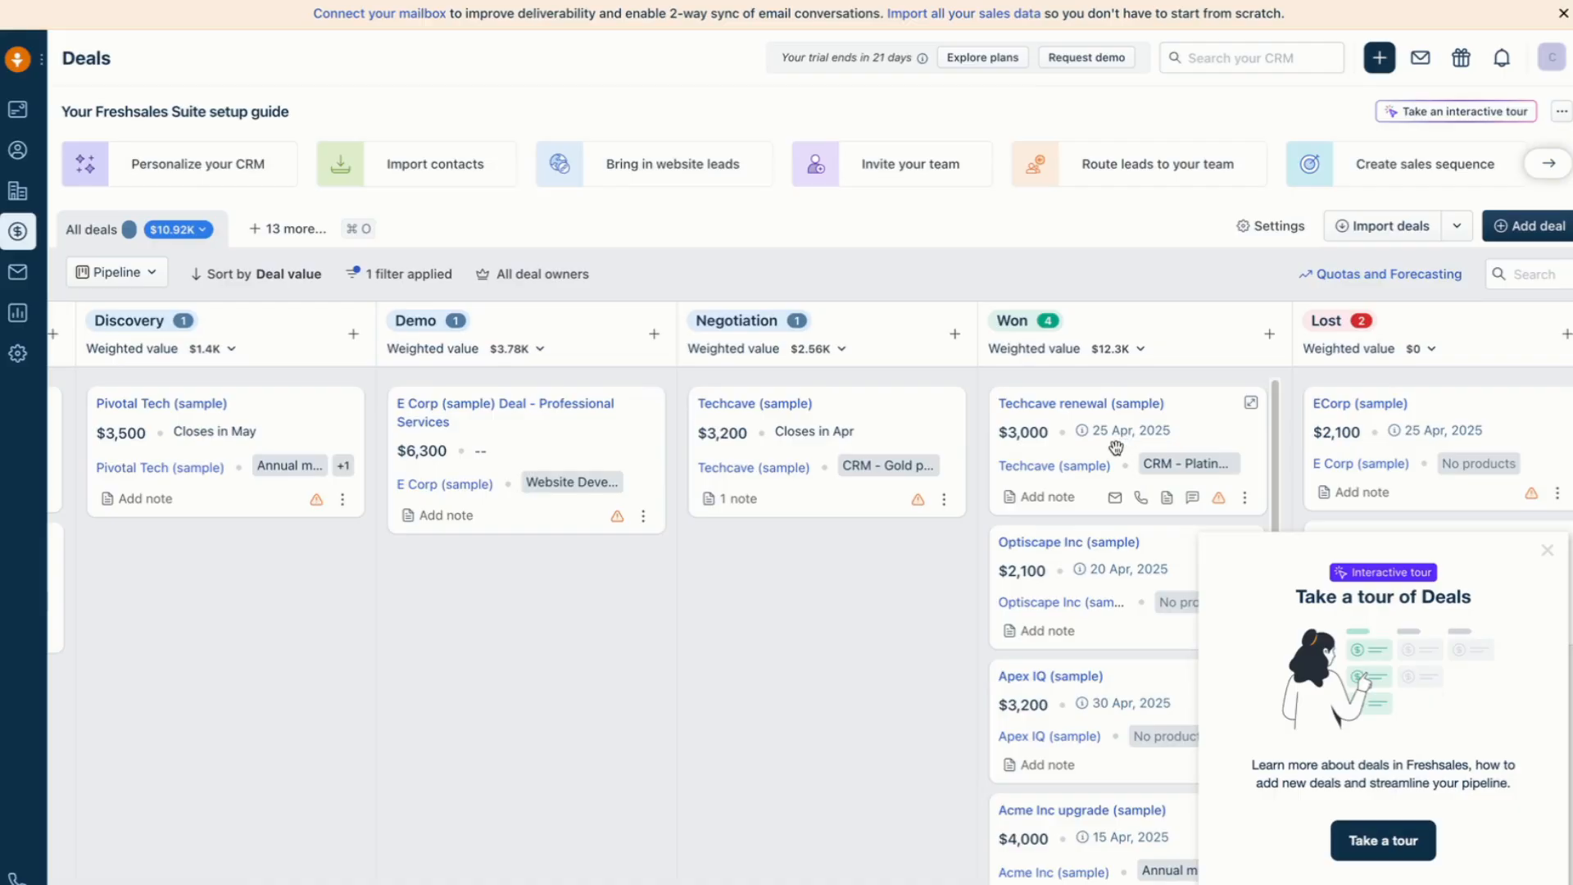
{"action": "mouse_move", "coordinate": [1127, 424]}
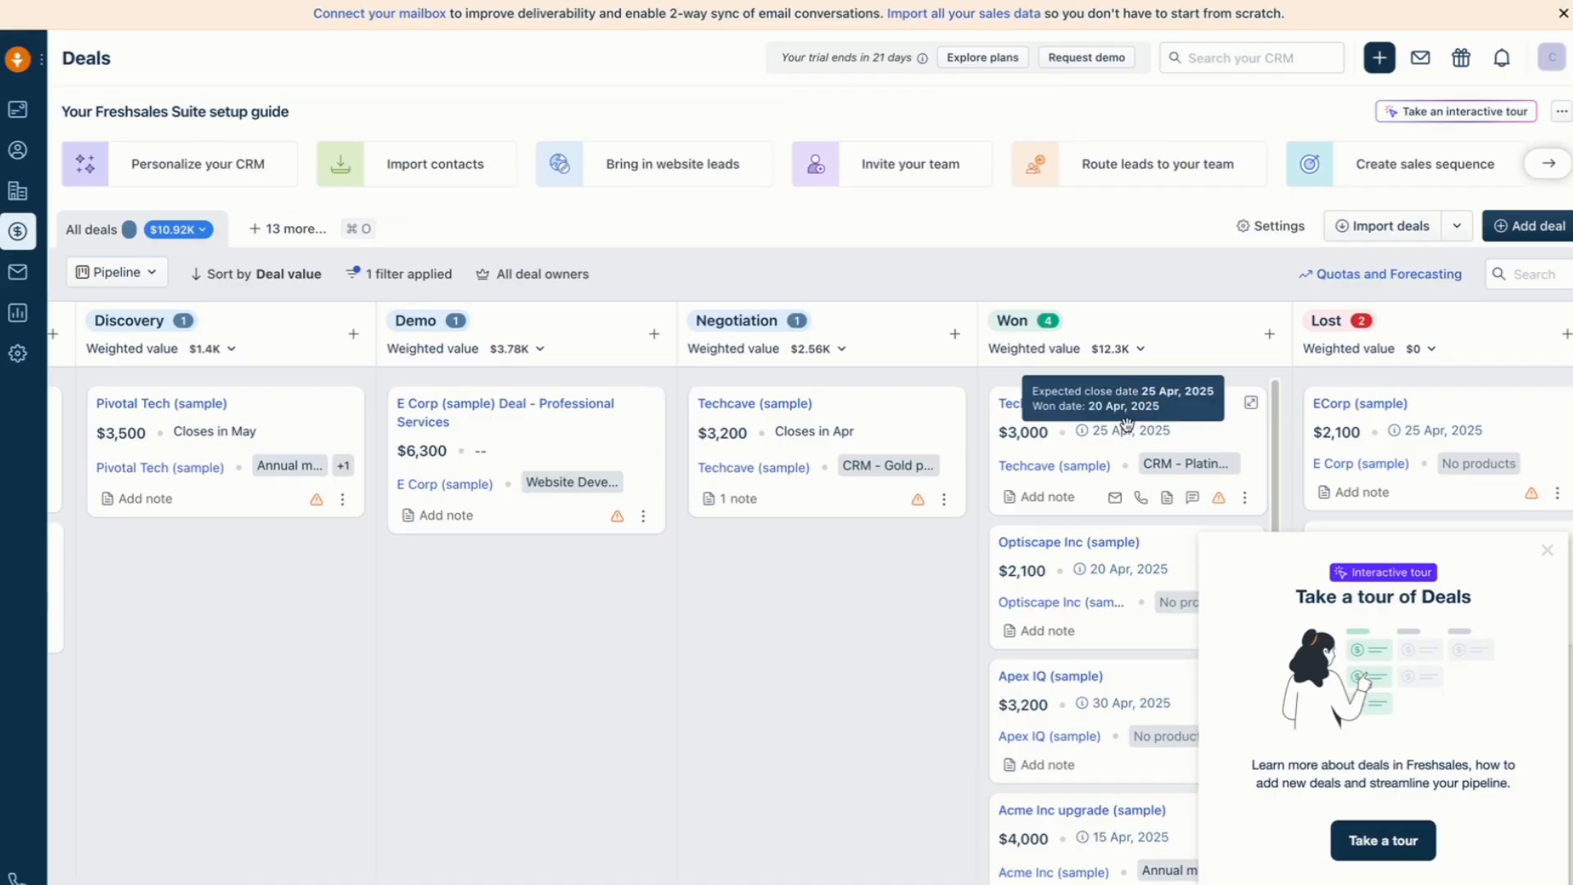
{"action": "scroll", "coordinate": [1131, 435], "scroll_direction": "left", "scroll_amount": 7}
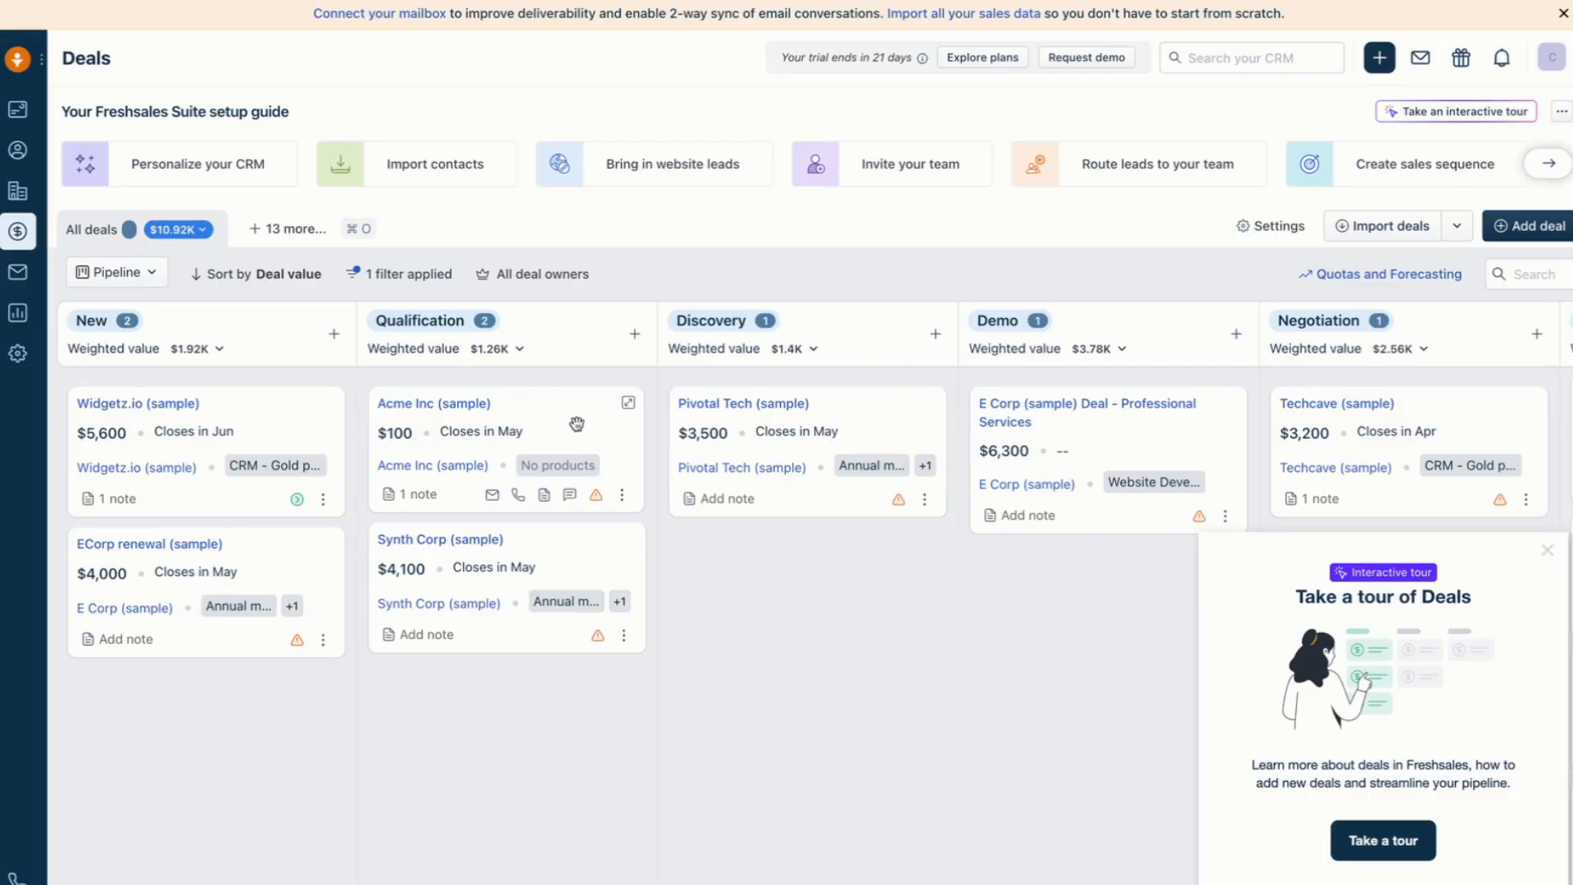
{"action": "left_click_drag", "start_coordinate": [577, 424], "coordinate": [527, 456]}
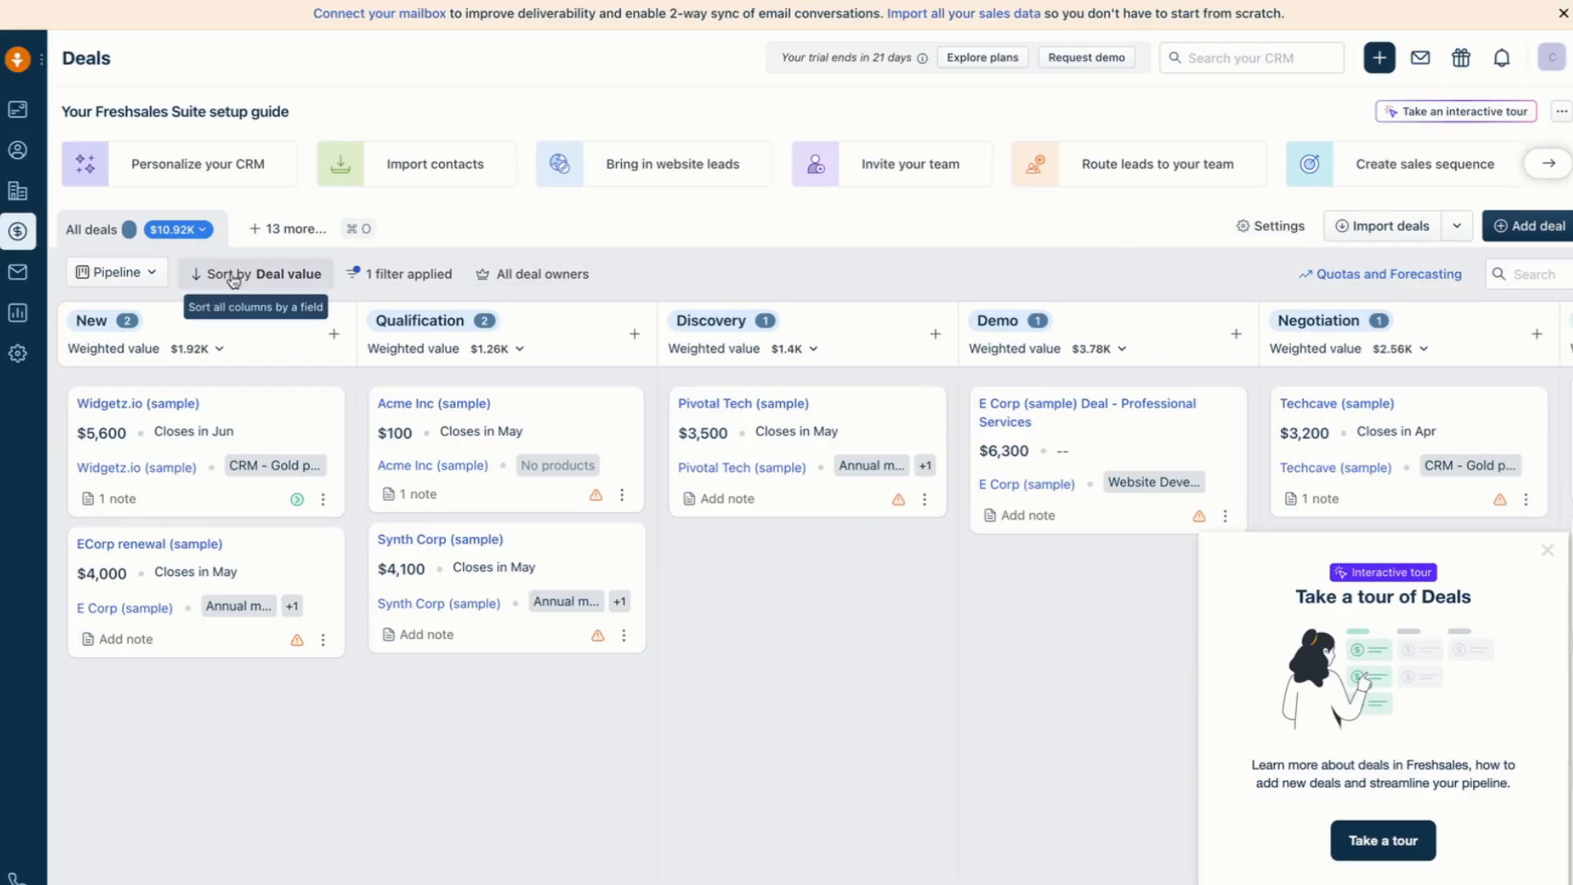
{"action": "left_click", "coordinate": [289, 231]}
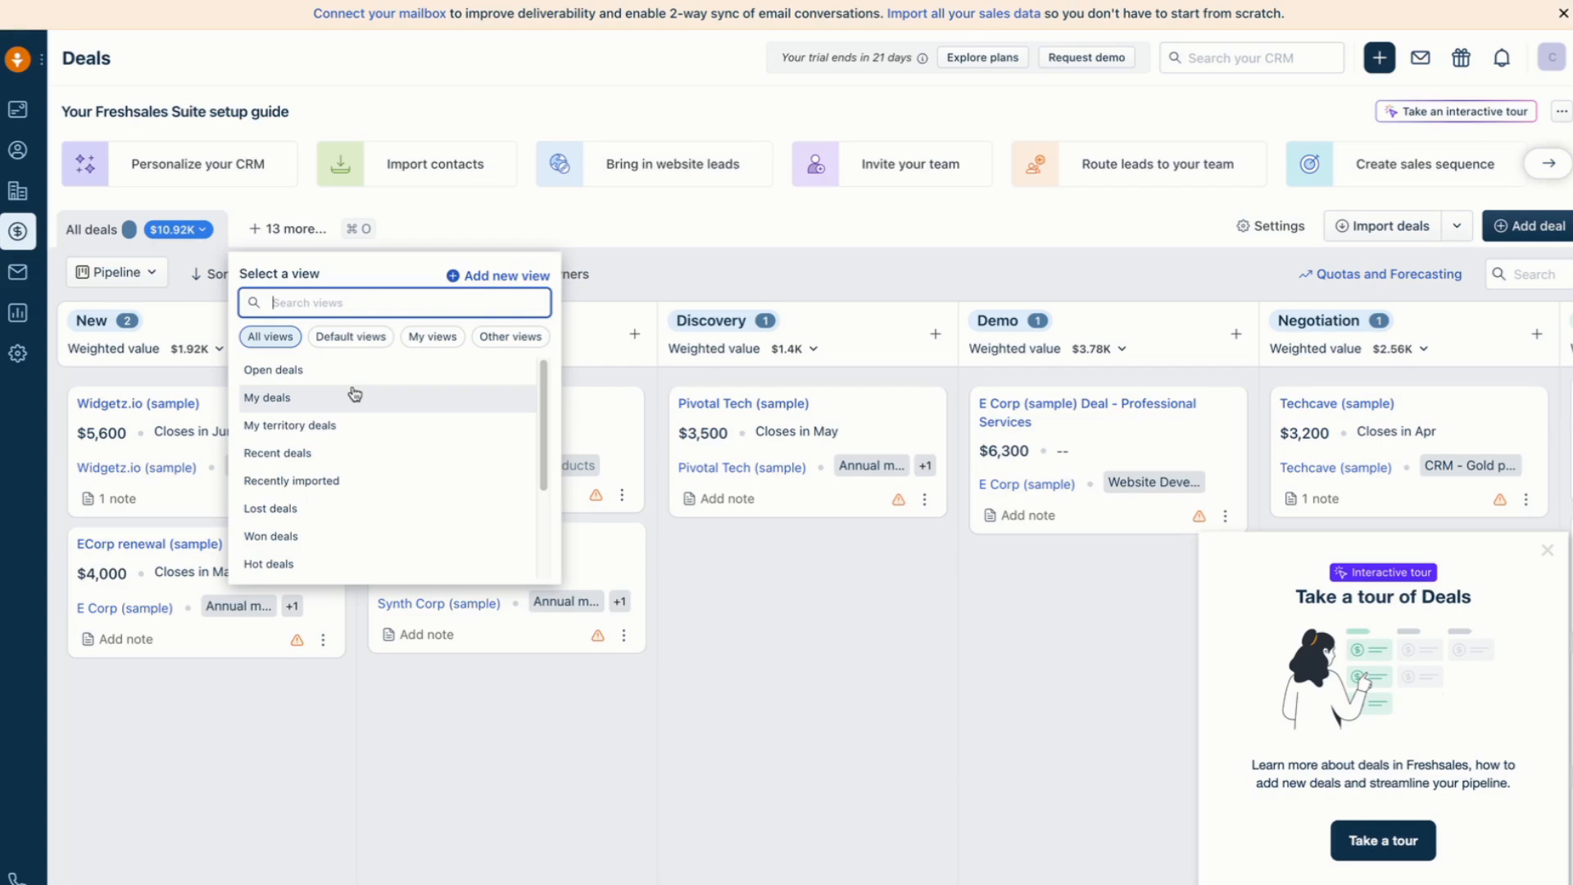
{"action": "scroll", "coordinate": [339, 509], "scroll_direction": "down", "scroll_amount": 3}
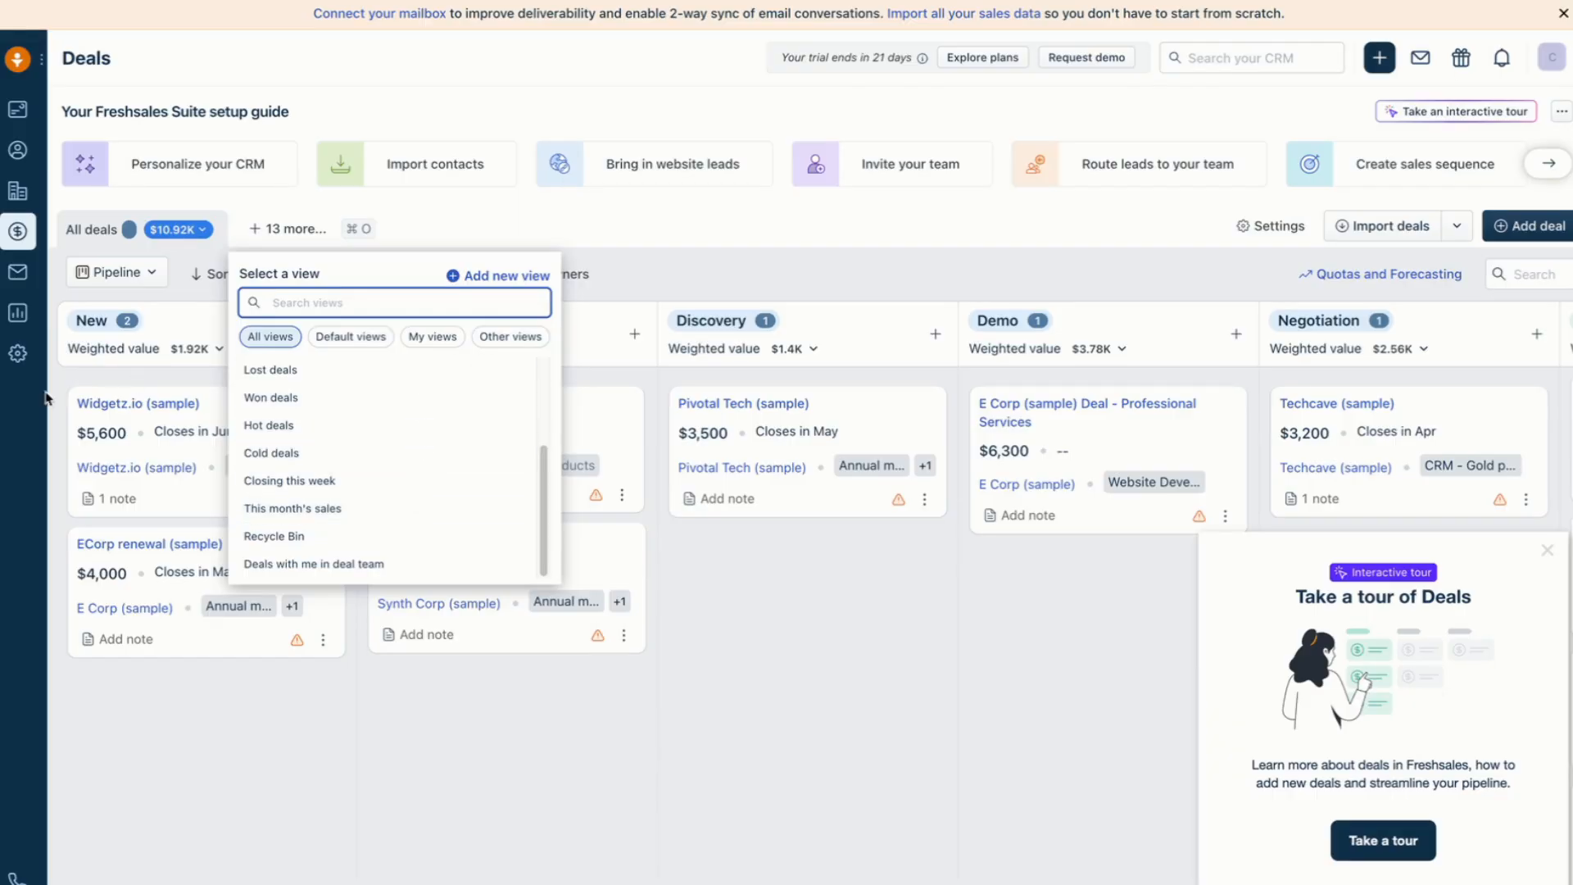
Step: Open Conversations, expand the SMS and Phone groups, and view all phone calls with the call log tip dismissed
{"action": "left_click", "coordinate": [26, 285]}
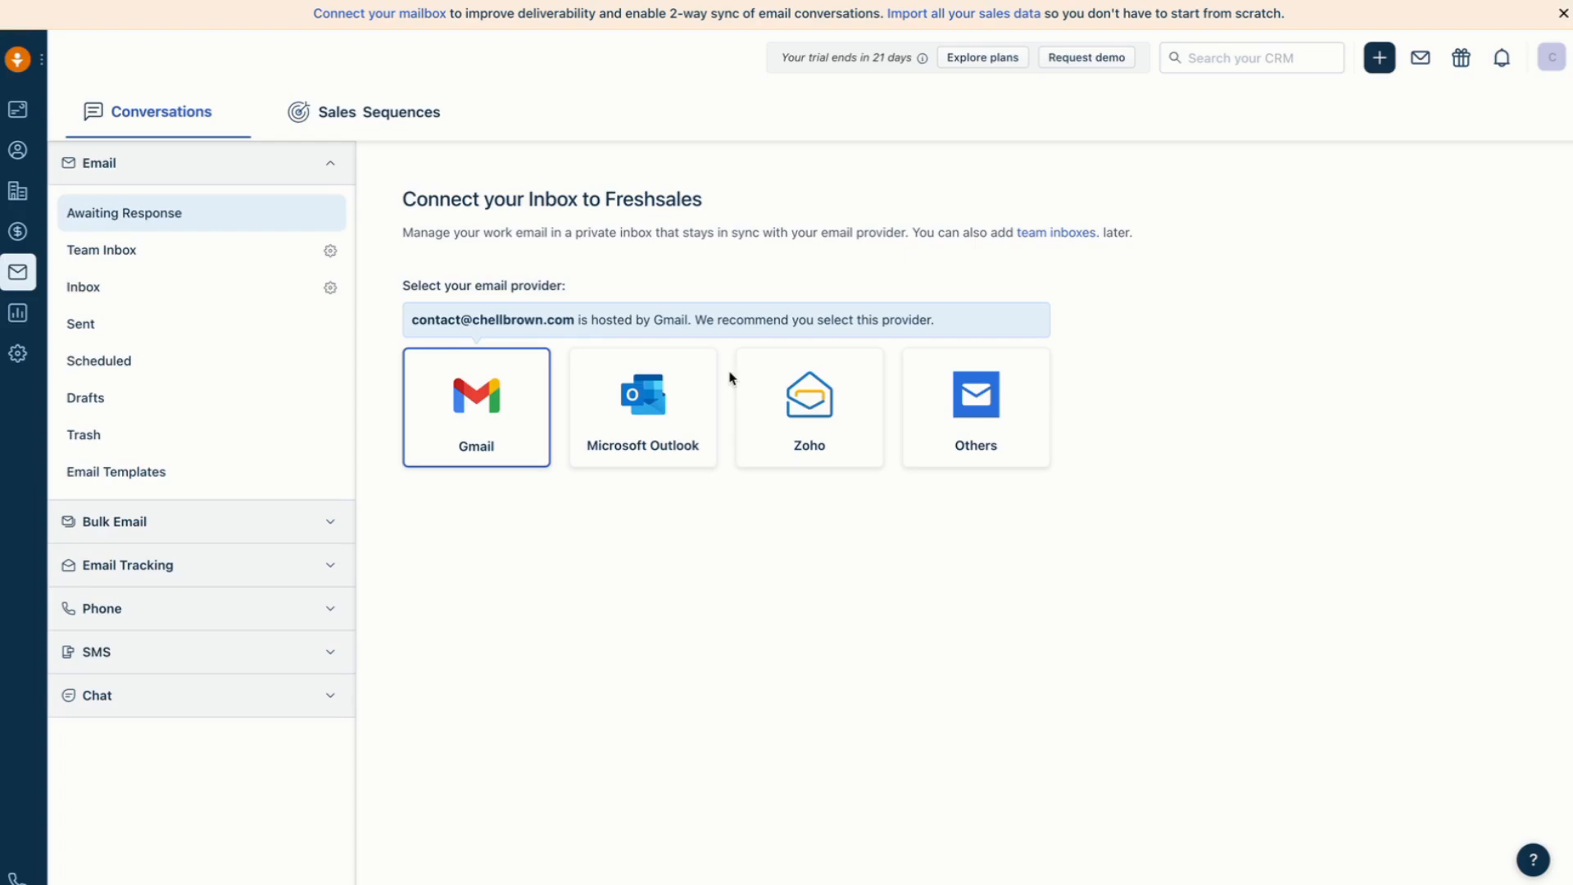
{"action": "left_click", "coordinate": [162, 639]}
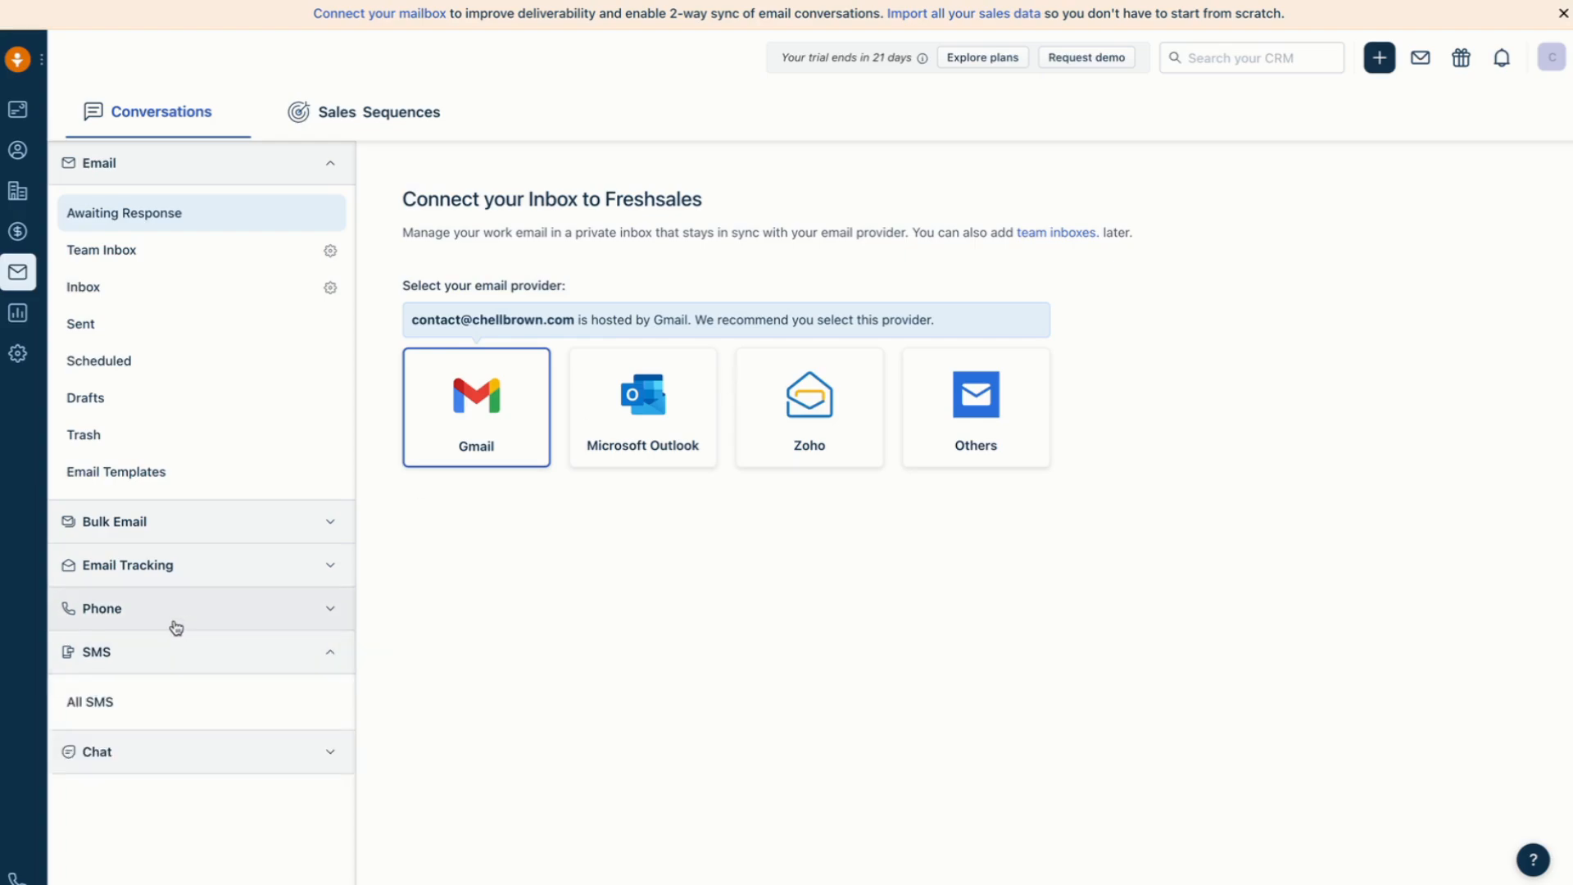
{"action": "left_click", "coordinate": [176, 628]}
{"action": "left_click", "coordinate": [193, 662]}
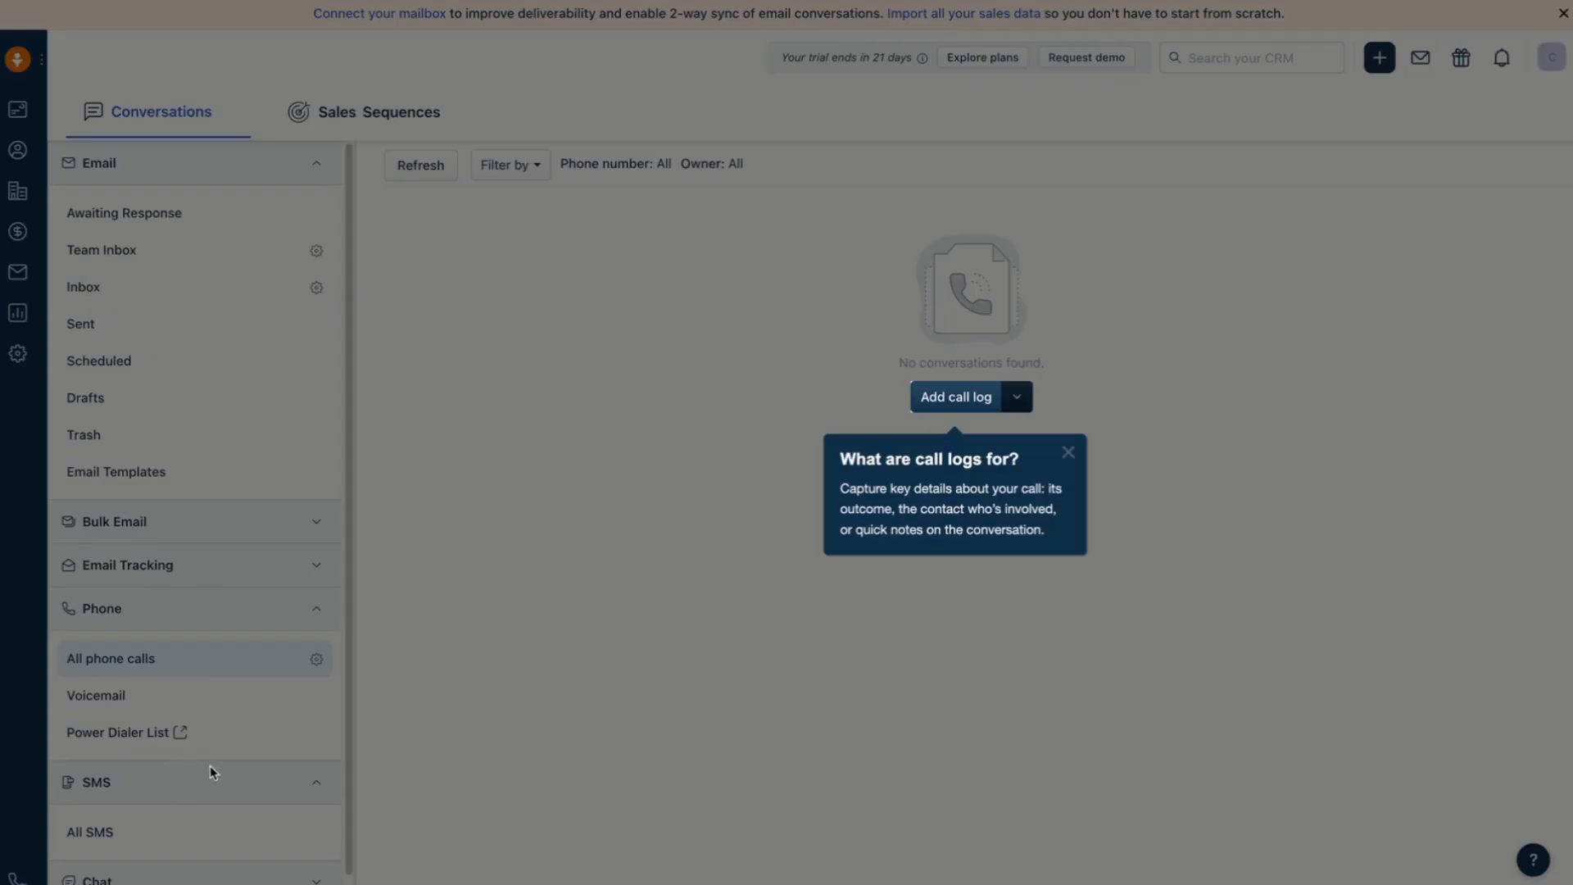
{"action": "left_click", "coordinate": [1069, 452]}
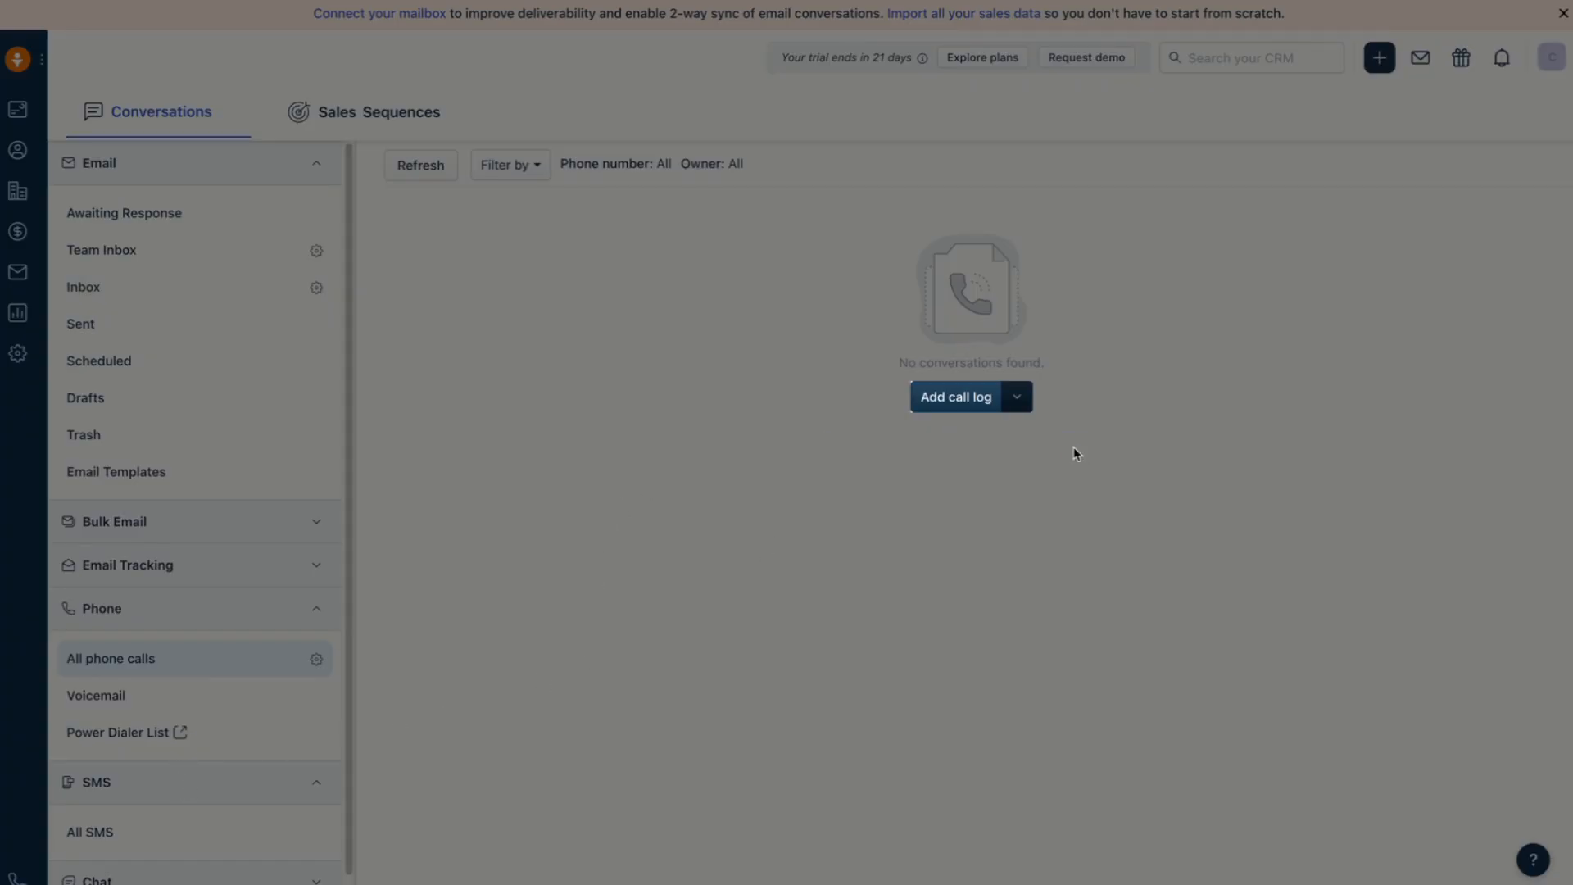
{"action": "left_click", "coordinate": [172, 782]}
{"action": "left_click", "coordinate": [172, 783]}
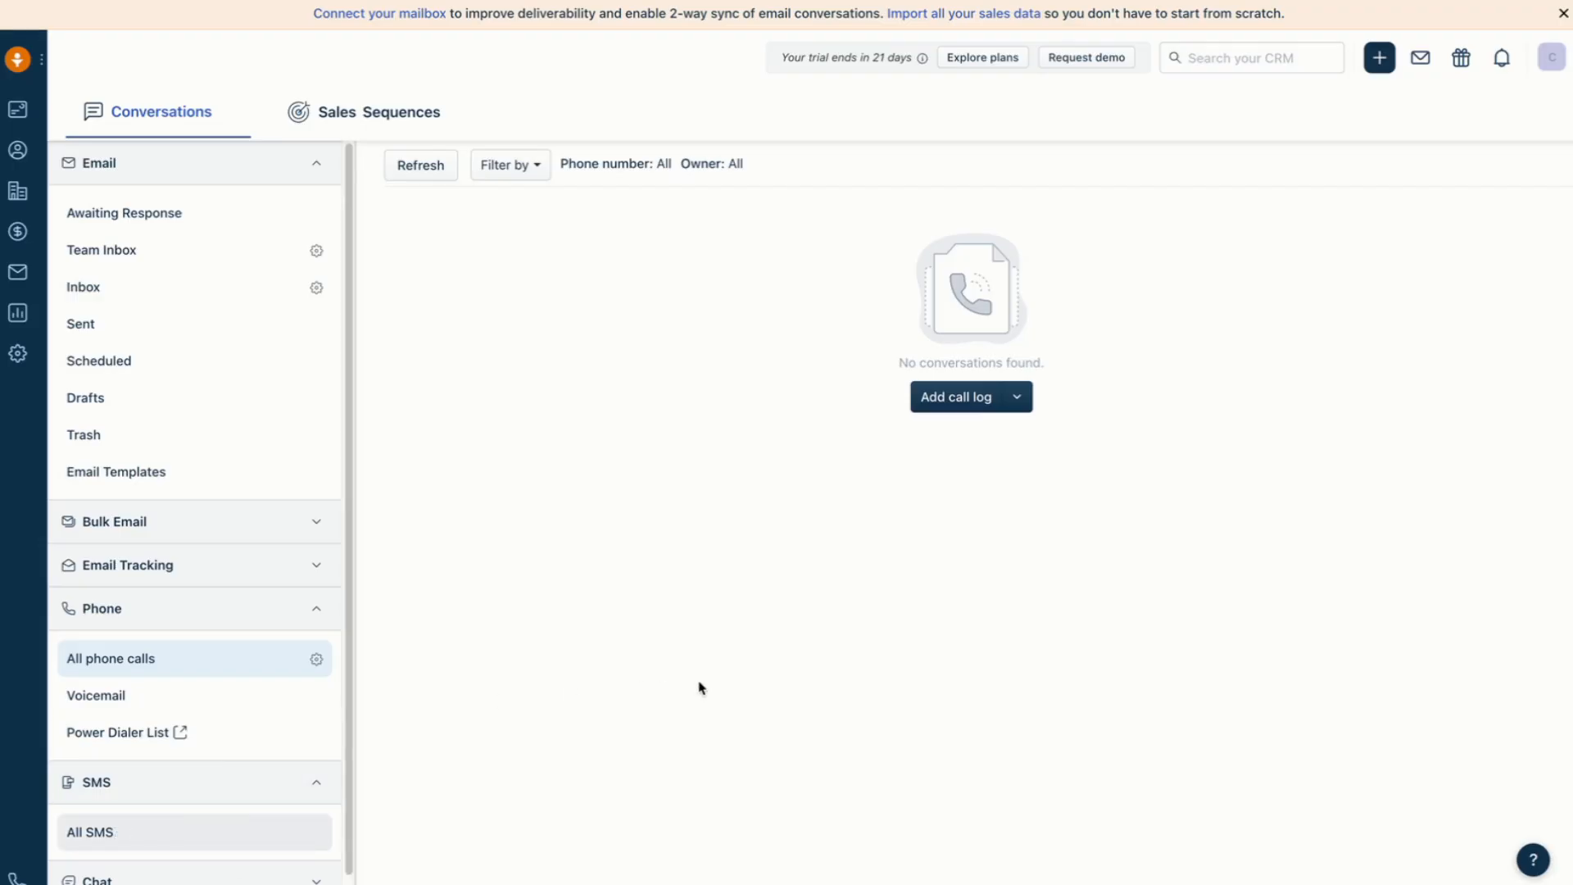
Step: View the All SMS page and open the Chat Inbox from the expanded Chat group
{"action": "scroll", "coordinate": [141, 849], "scroll_direction": "down", "scroll_amount": 1}
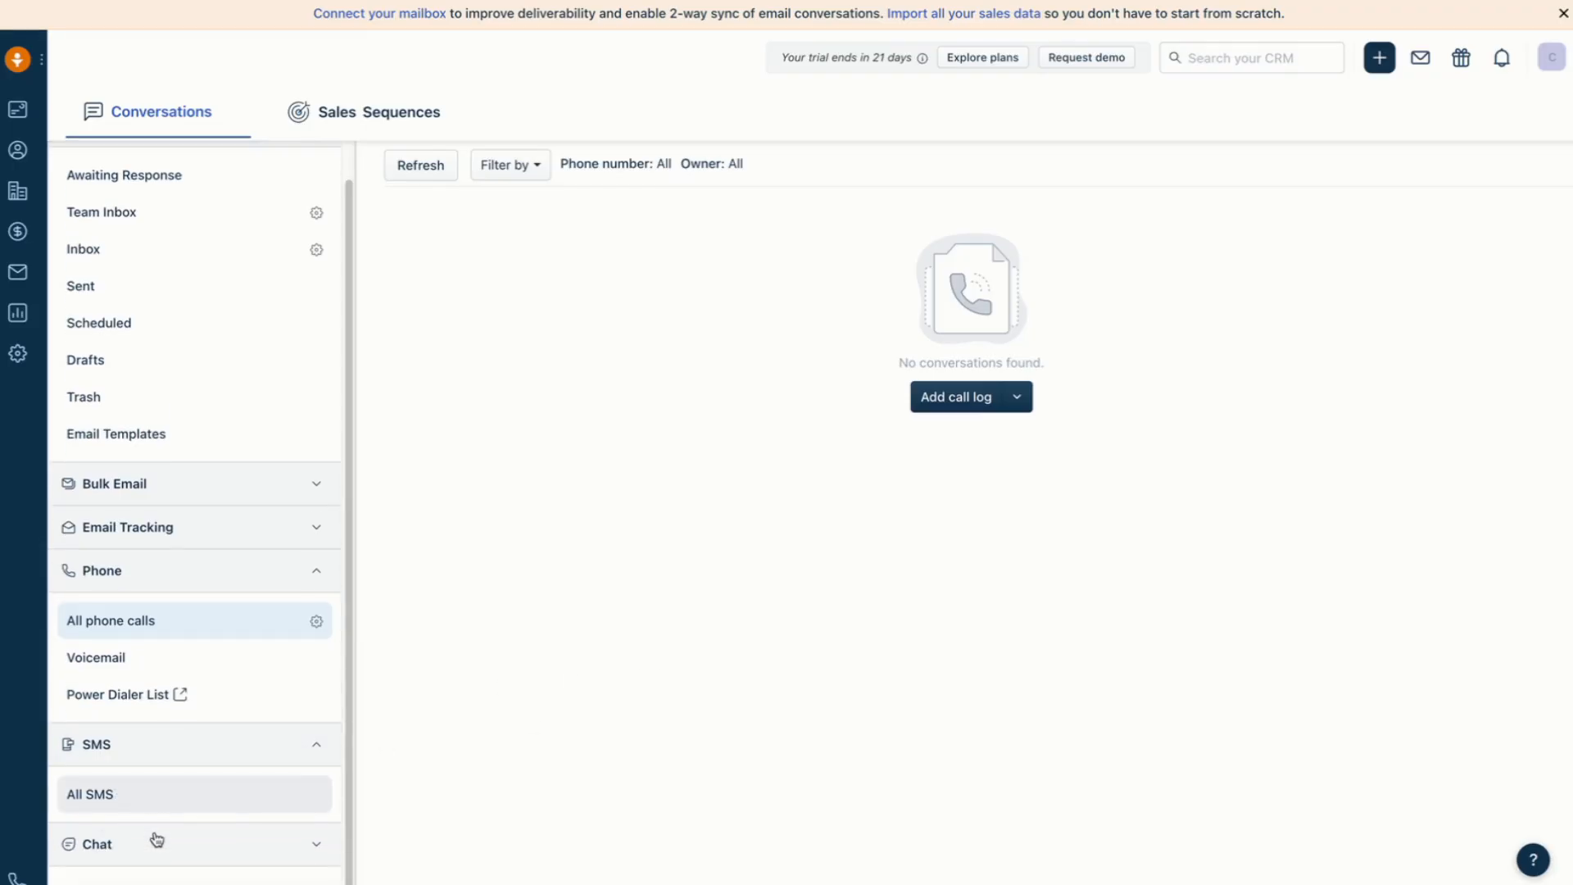
{"action": "scroll", "coordinate": [158, 834], "scroll_direction": "down", "scroll_amount": 1}
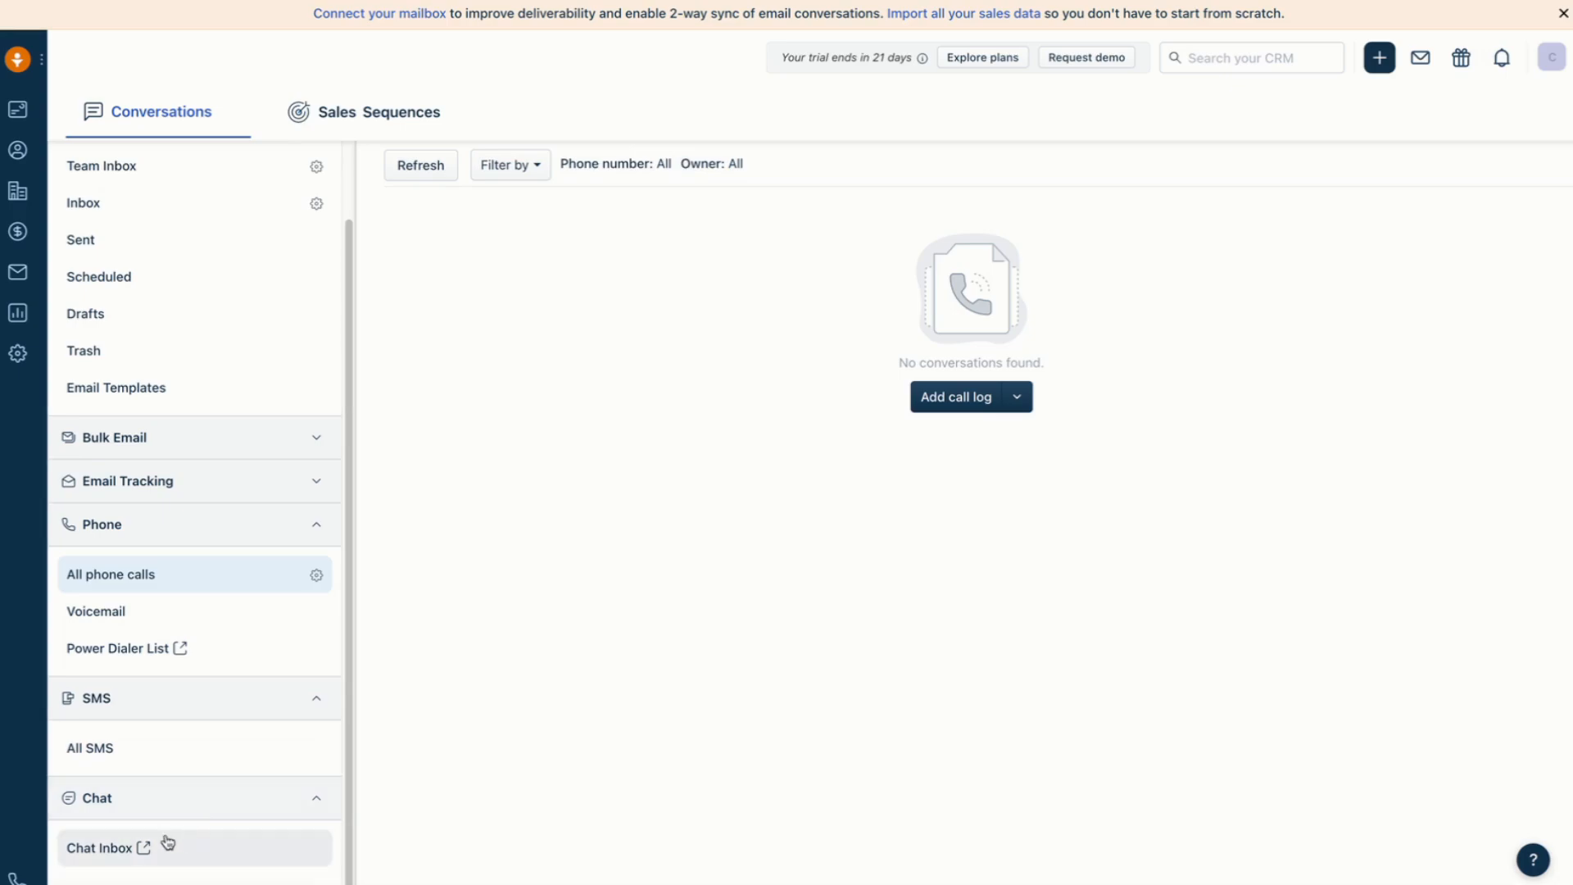
{"action": "left_click", "coordinate": [133, 755]}
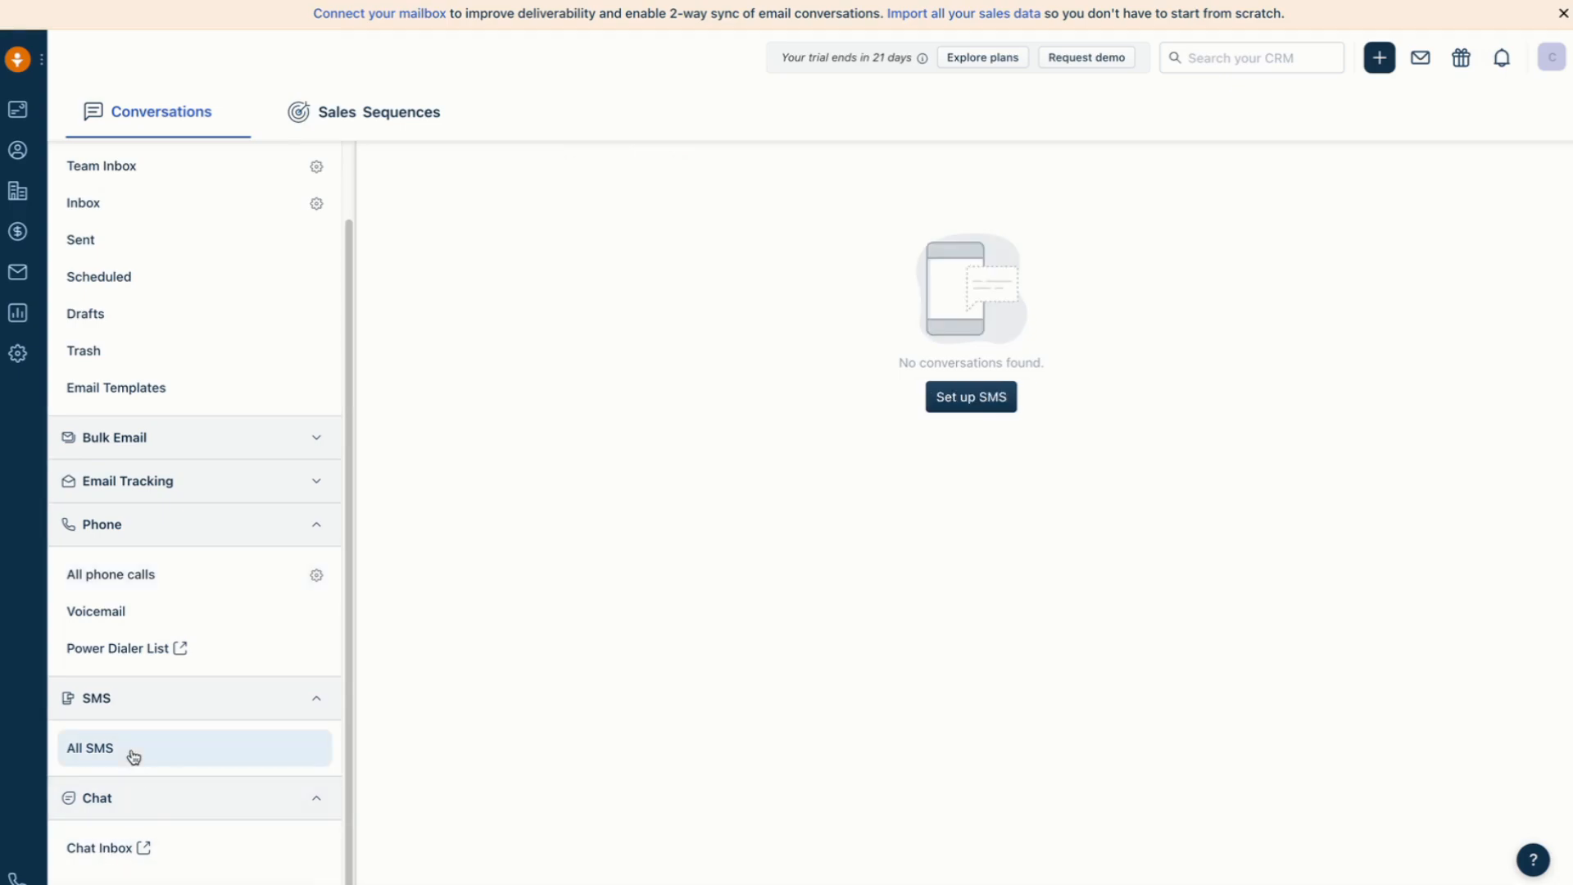
{"action": "left_click", "coordinate": [85, 850]}
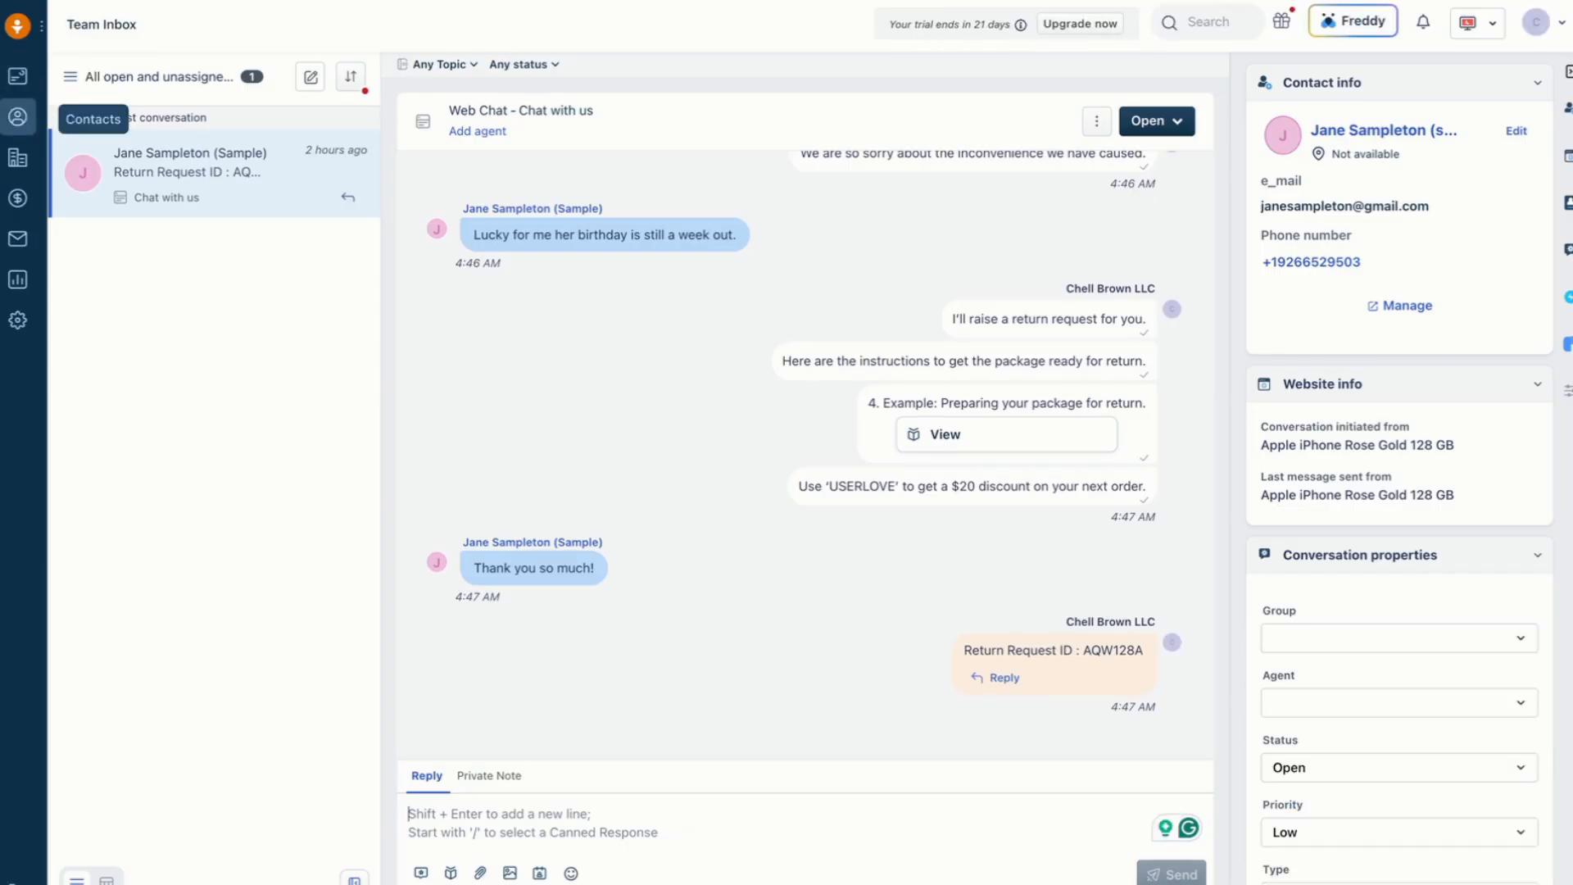
Step: Return from the Team Inbox to the Sales workspace and open the Awaiting Response email page in Conversations
{"action": "left_click", "coordinate": [16, 28]}
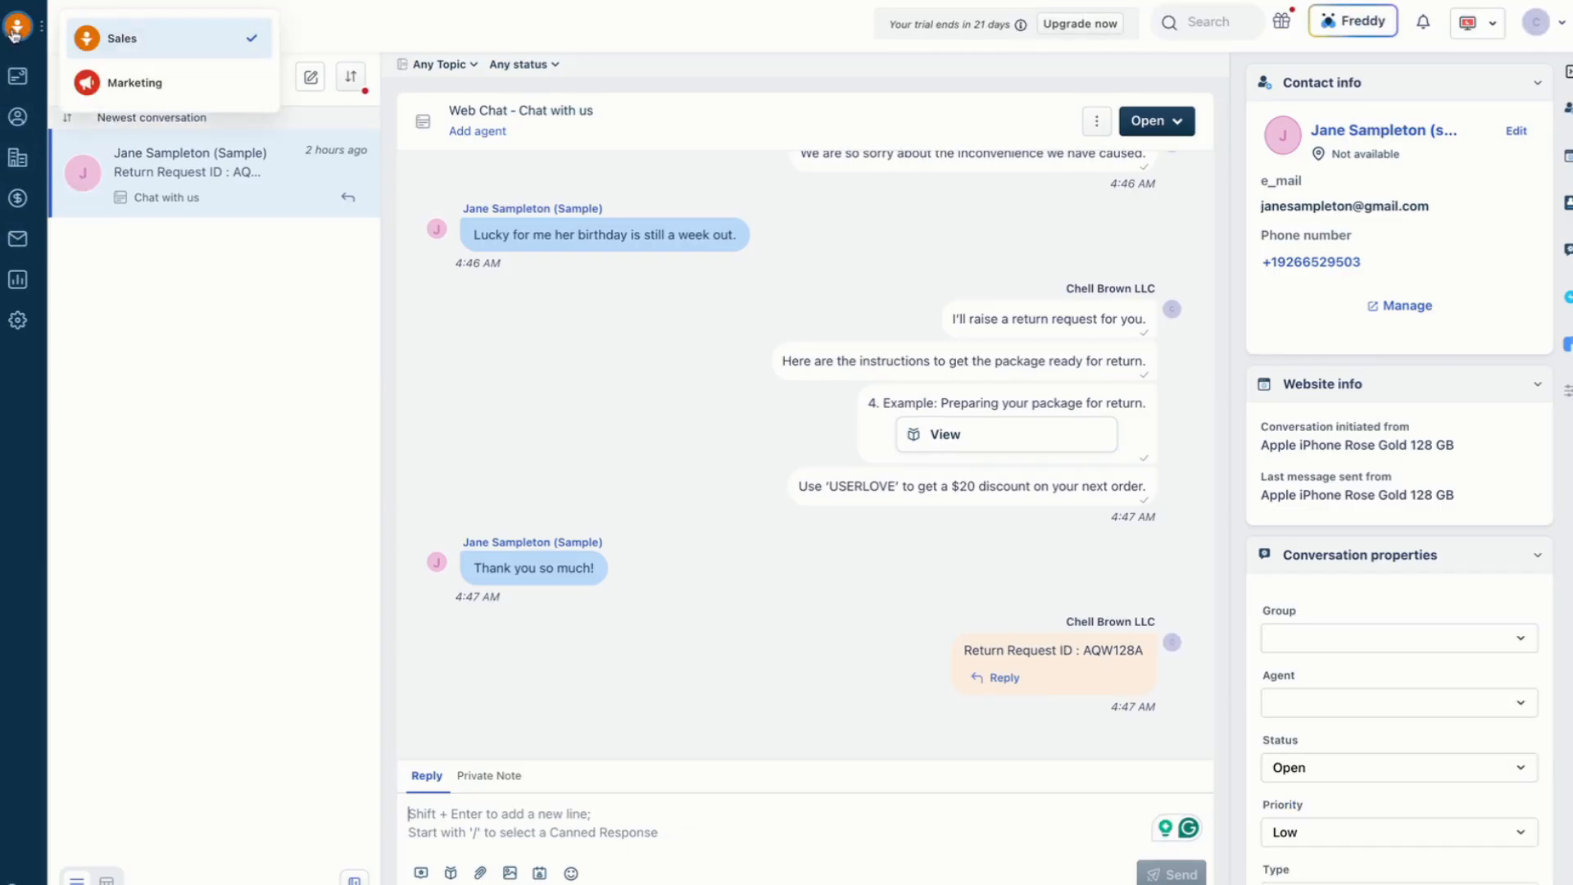
{"action": "left_click", "coordinate": [99, 38]}
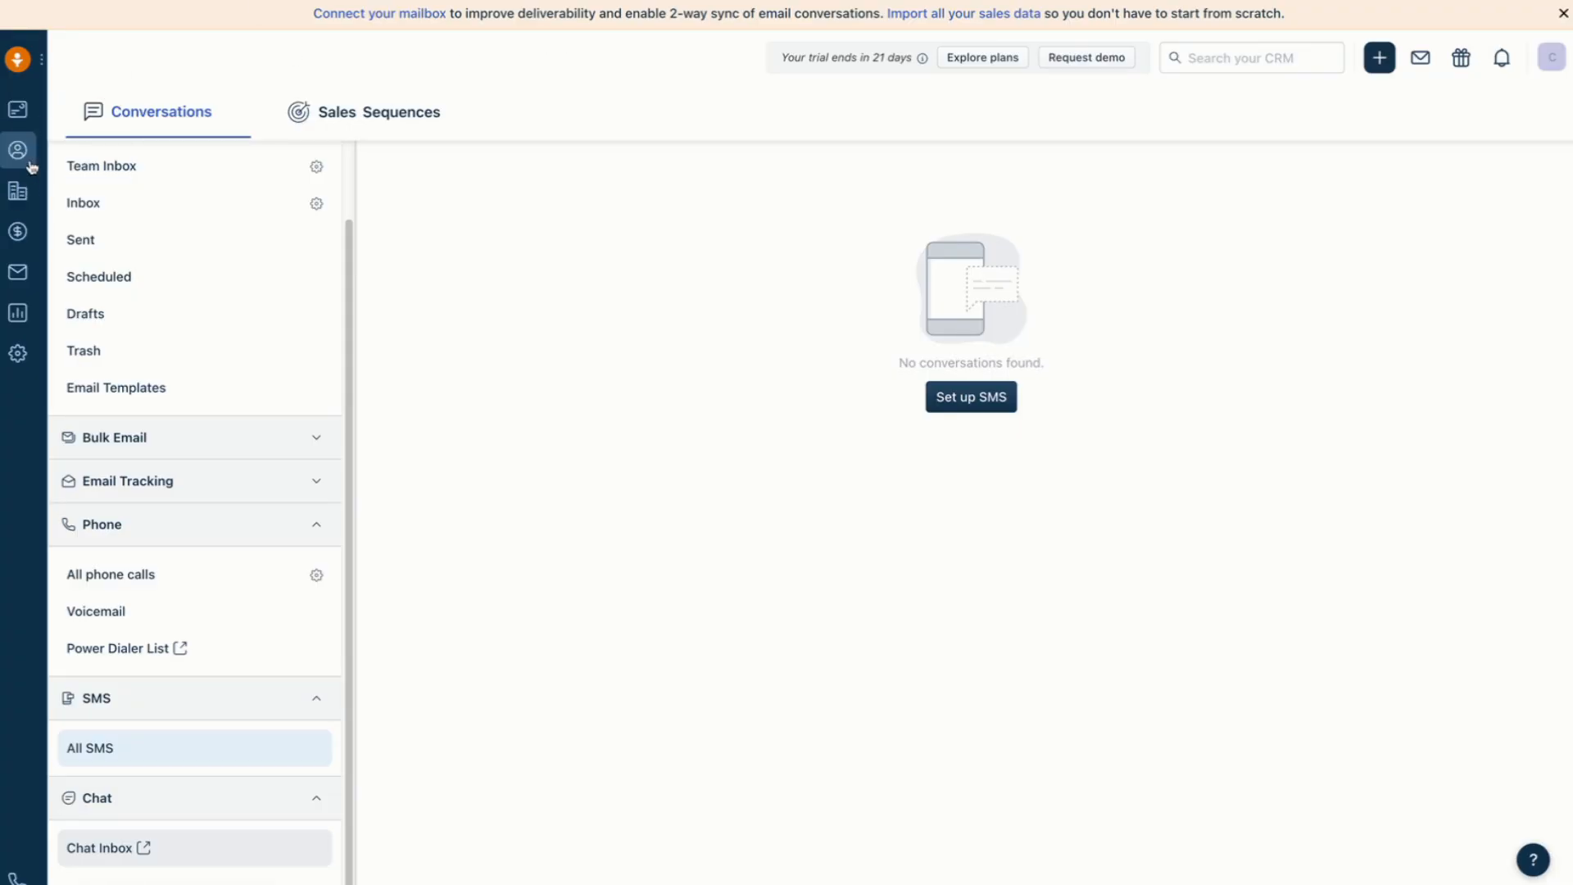
{"action": "left_click", "coordinate": [19, 62]}
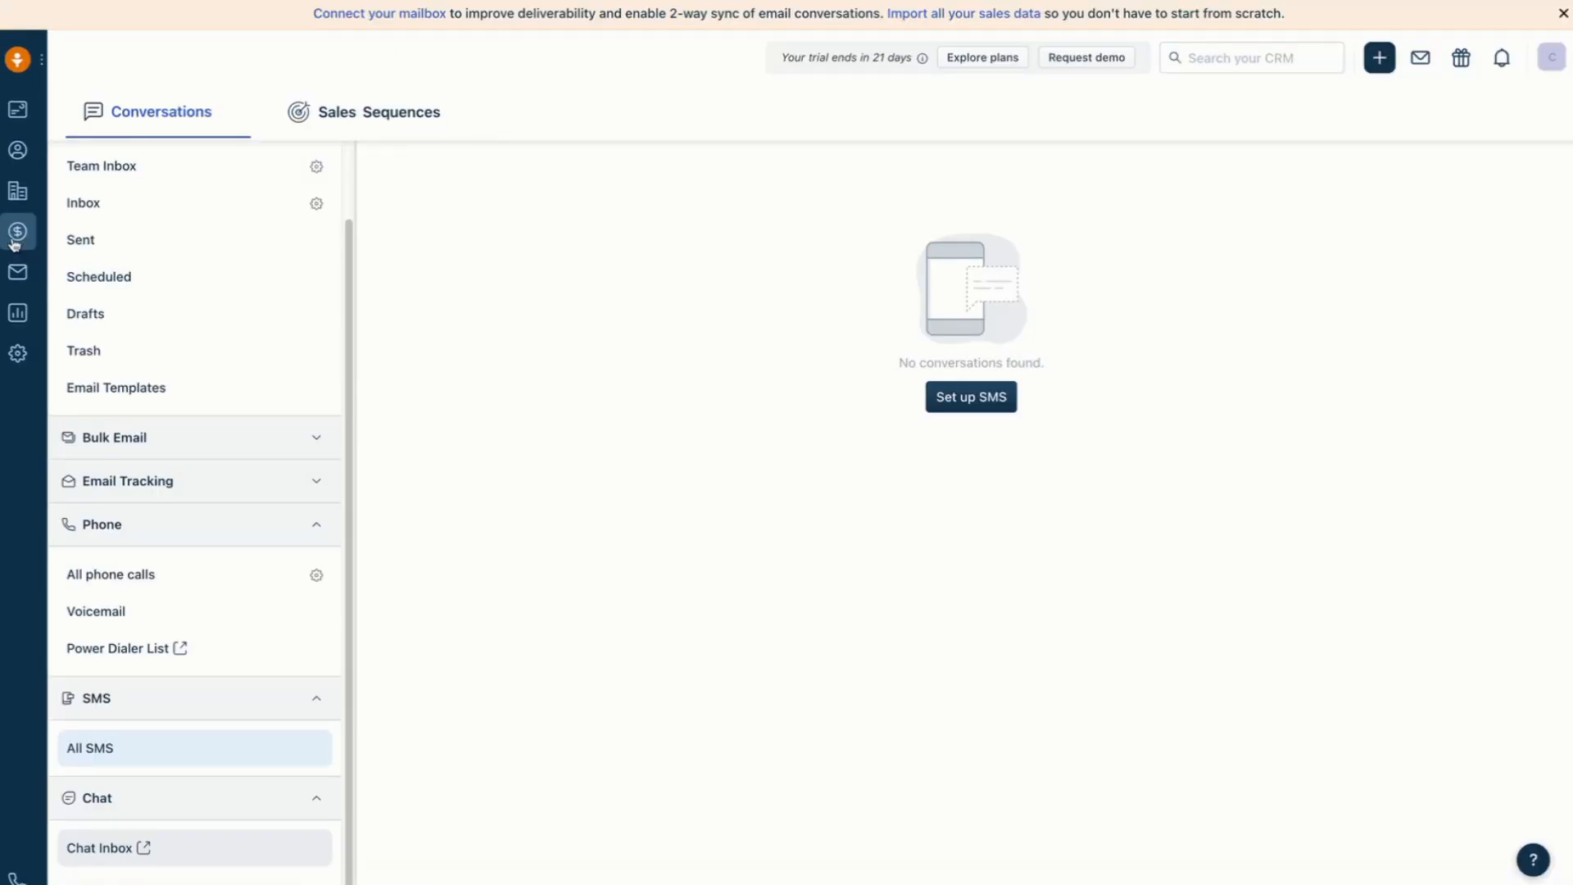
{"action": "left_click", "coordinate": [27, 284]}
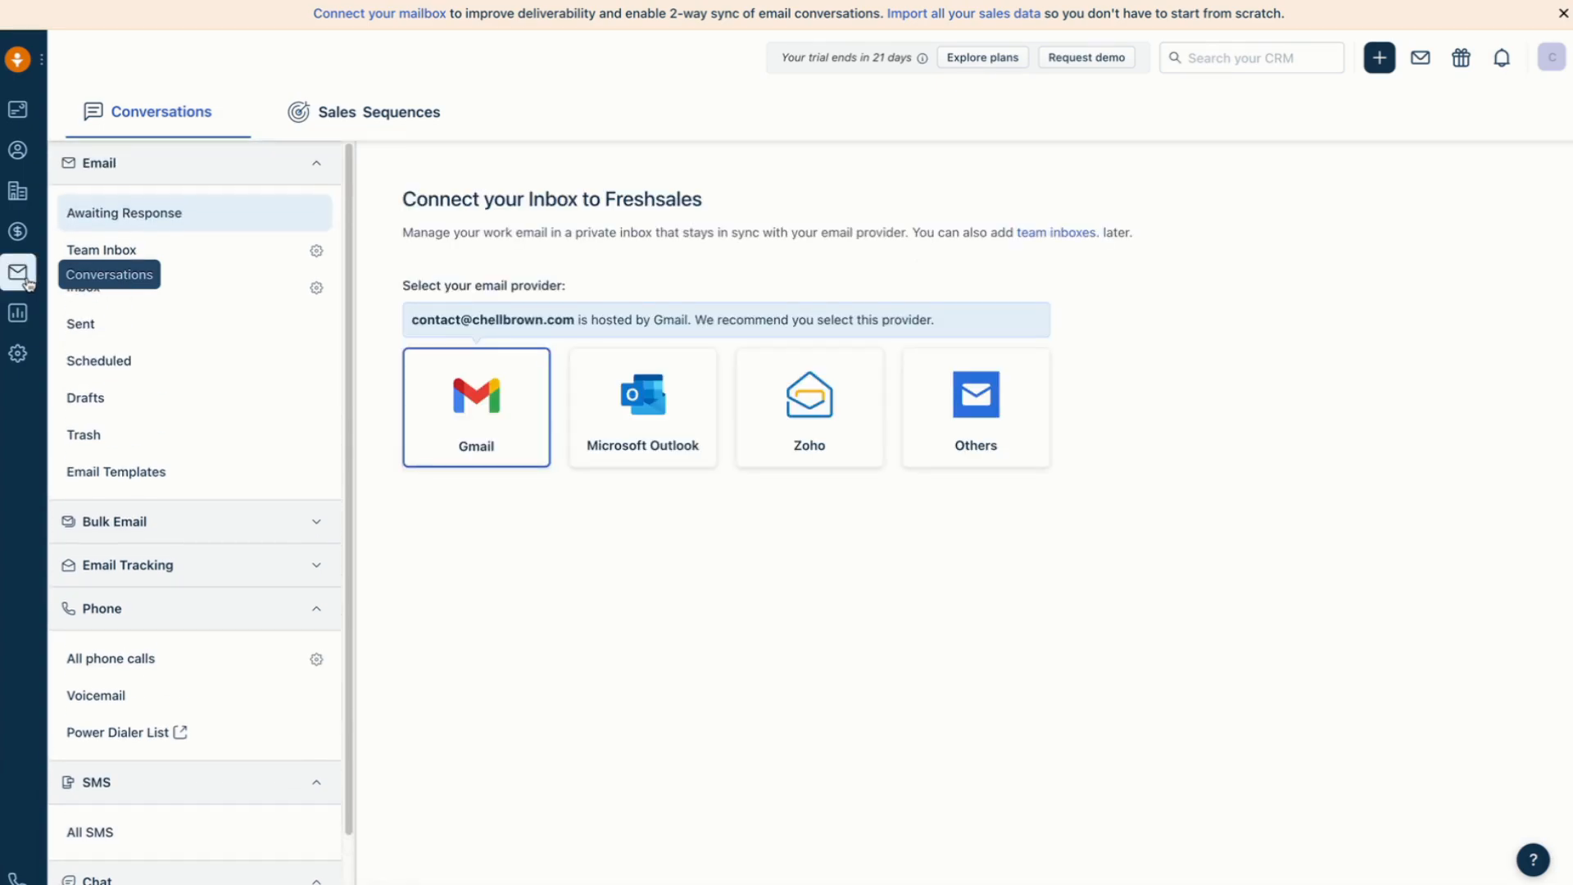
Step: View the recent reports in Analytics and open the Admin Settings page
{"action": "scroll", "coordinate": [91, 415], "scroll_direction": "down", "scroll_amount": 1}
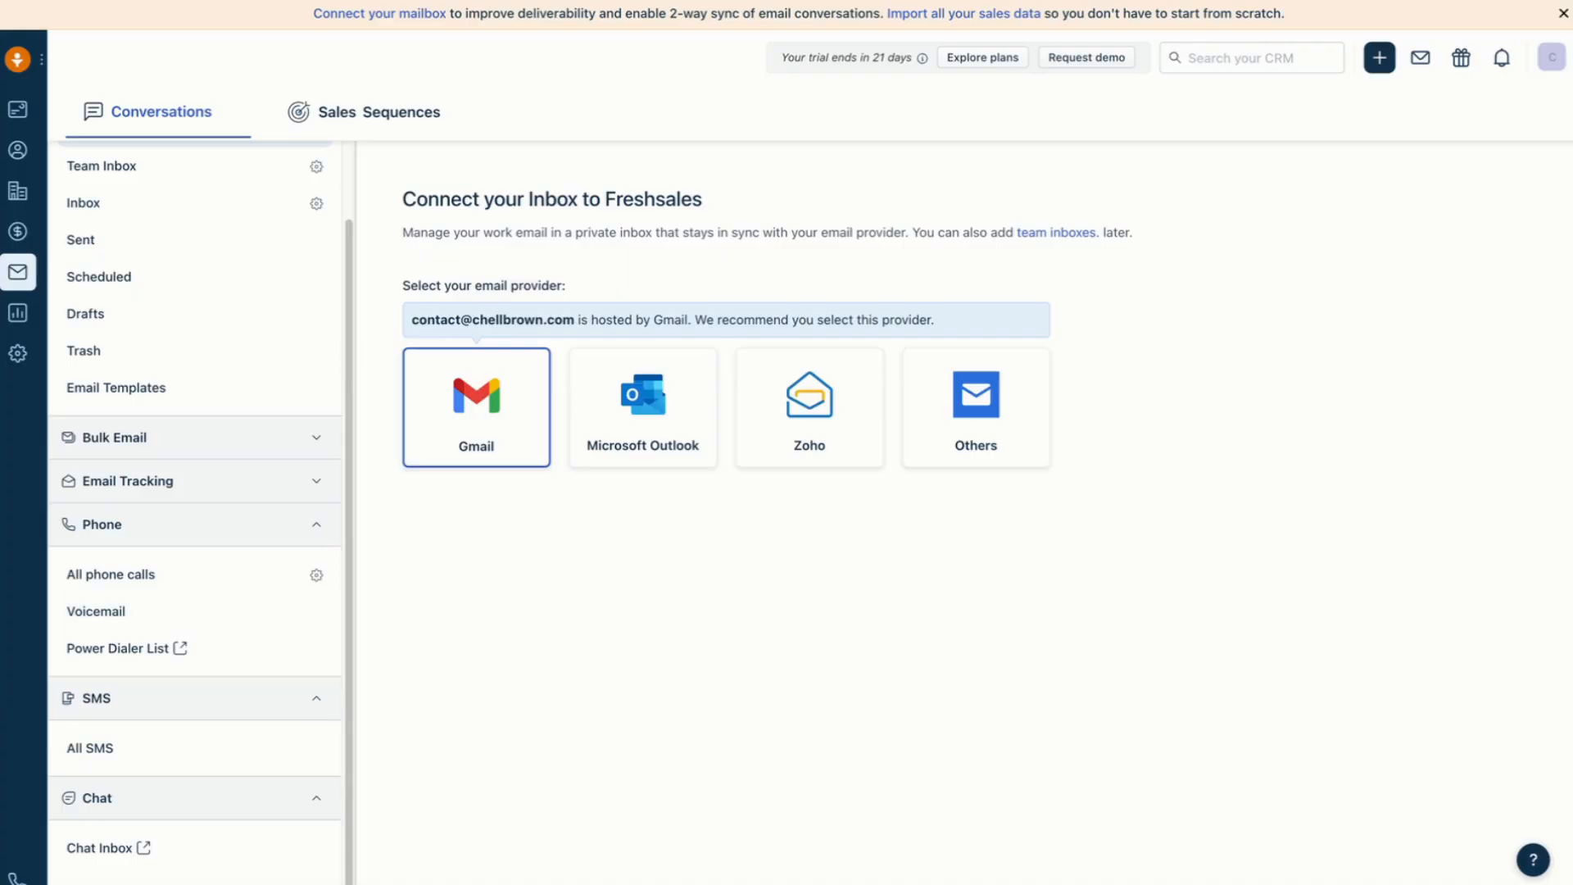
{"action": "left_click", "coordinate": [29, 325]}
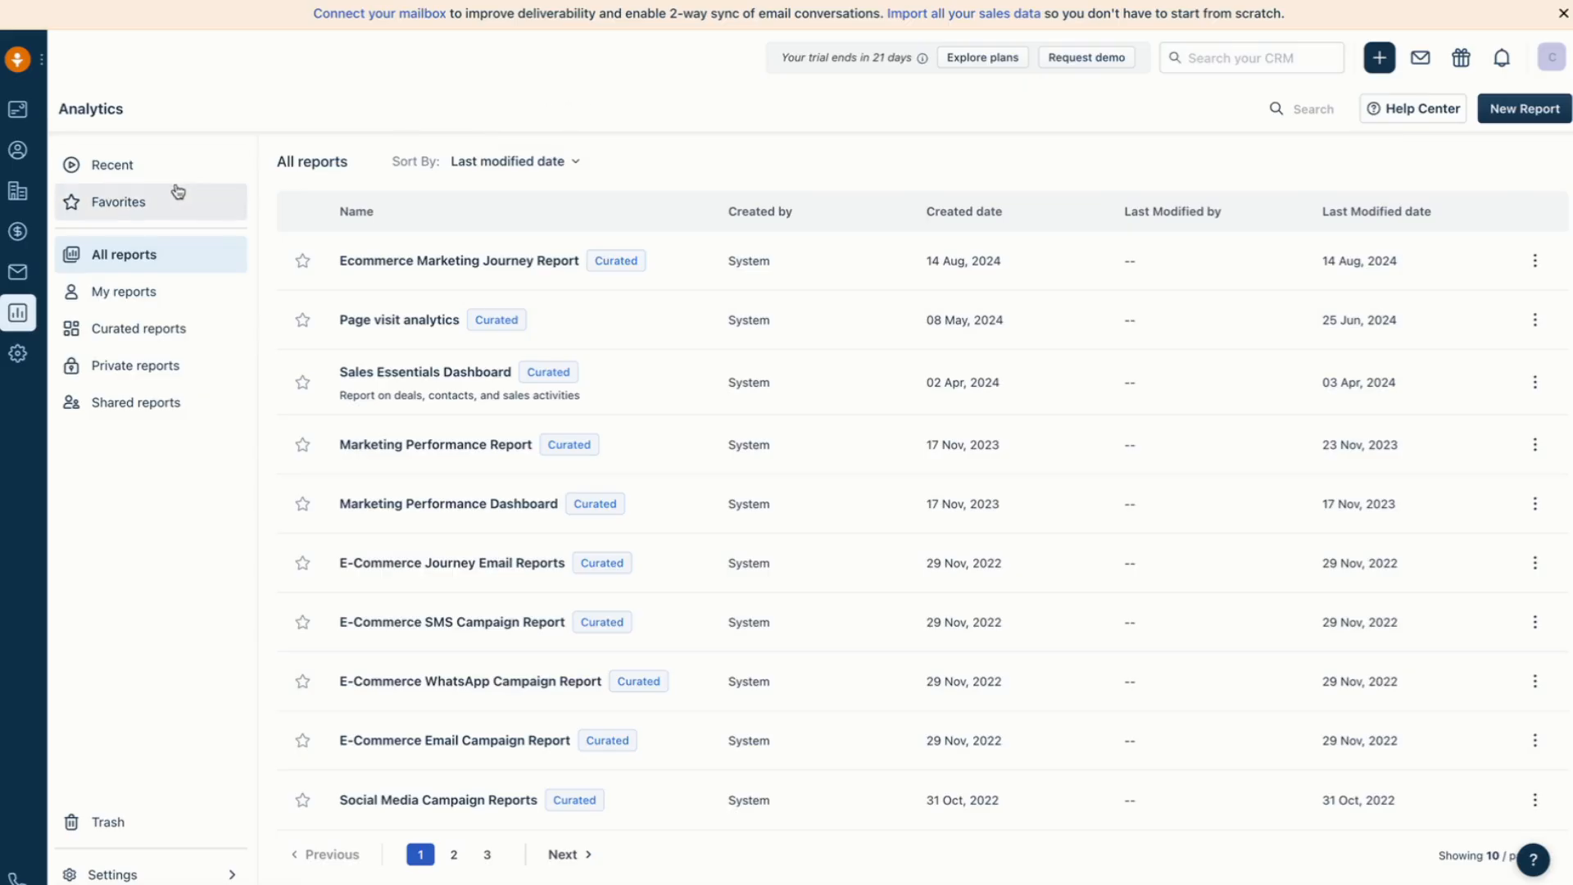
{"action": "left_click", "coordinate": [150, 165]}
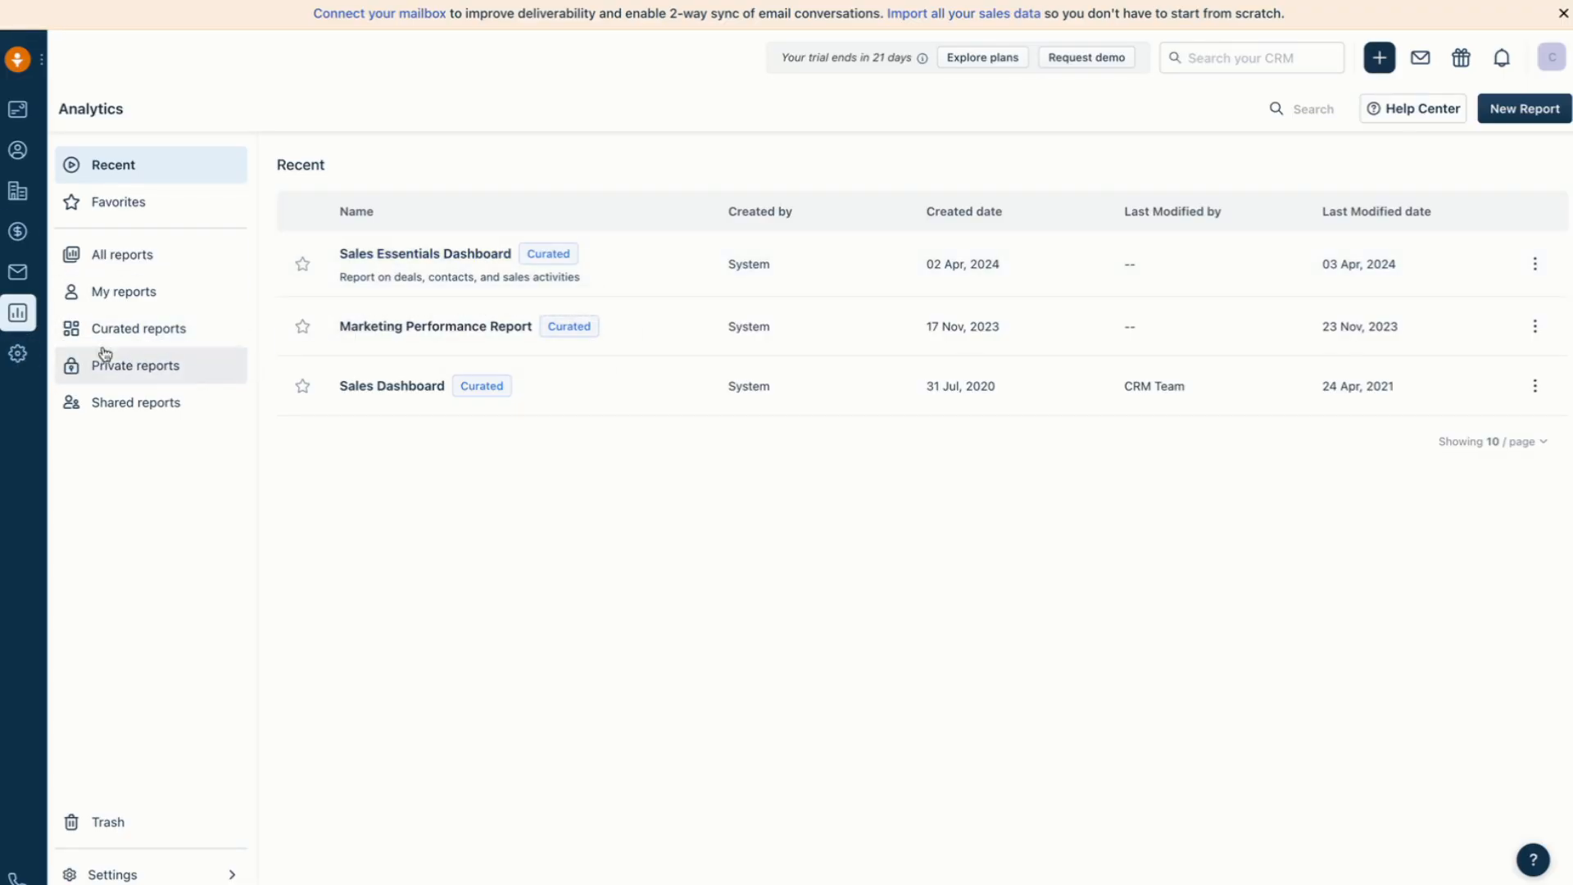
{"action": "left_click", "coordinate": [18, 354]}
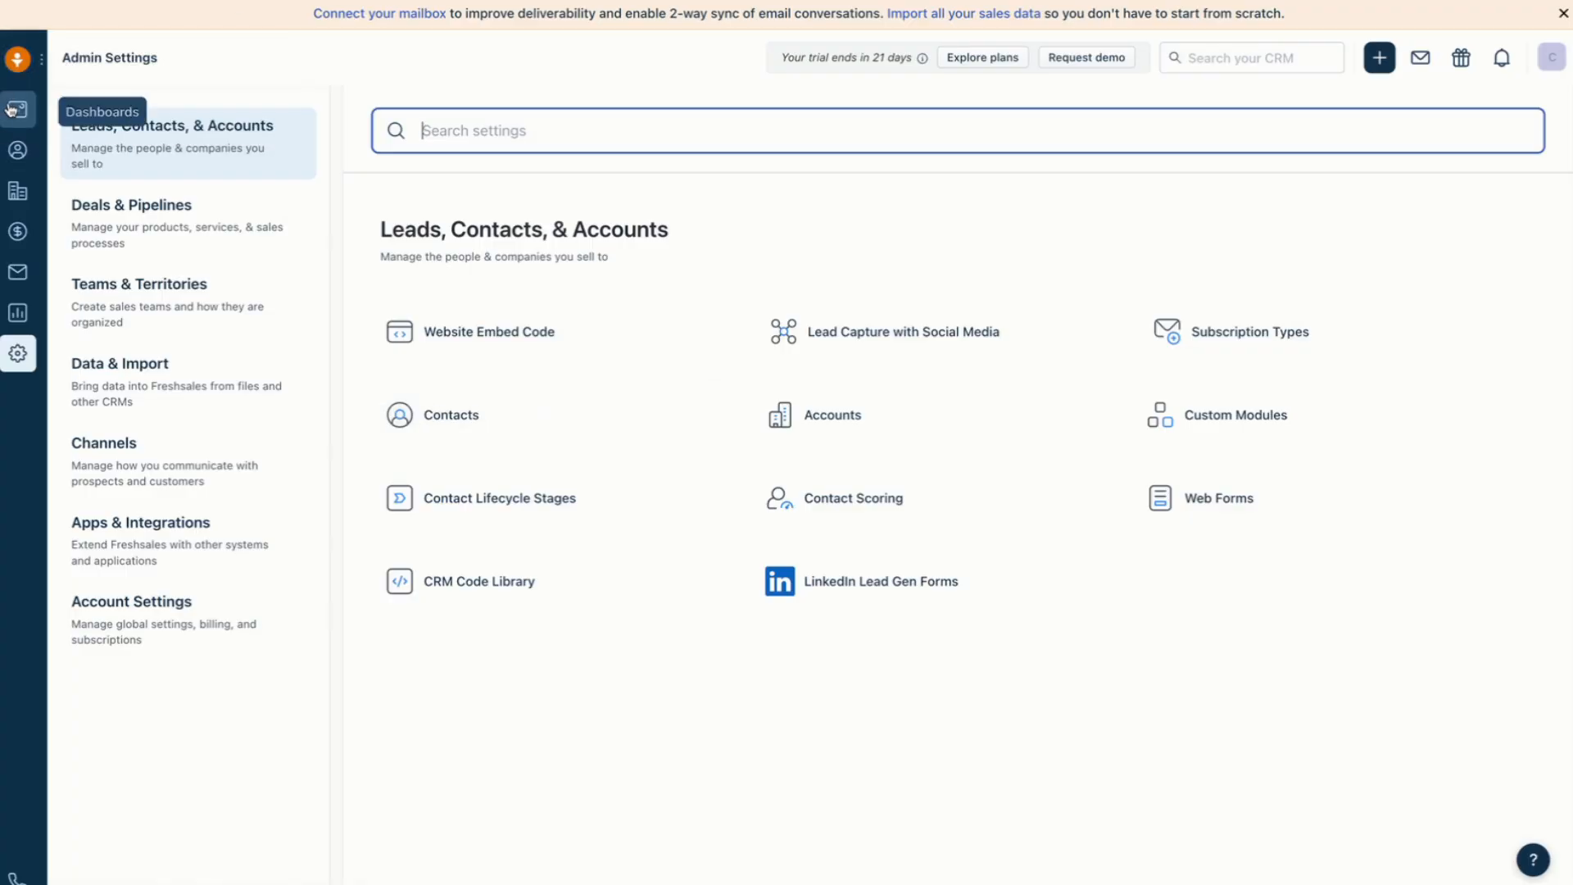
Step: Open the E Corp HR Manager's record from Contacts and show the key factors behind the contact's score
{"action": "left_click", "coordinate": [23, 149]}
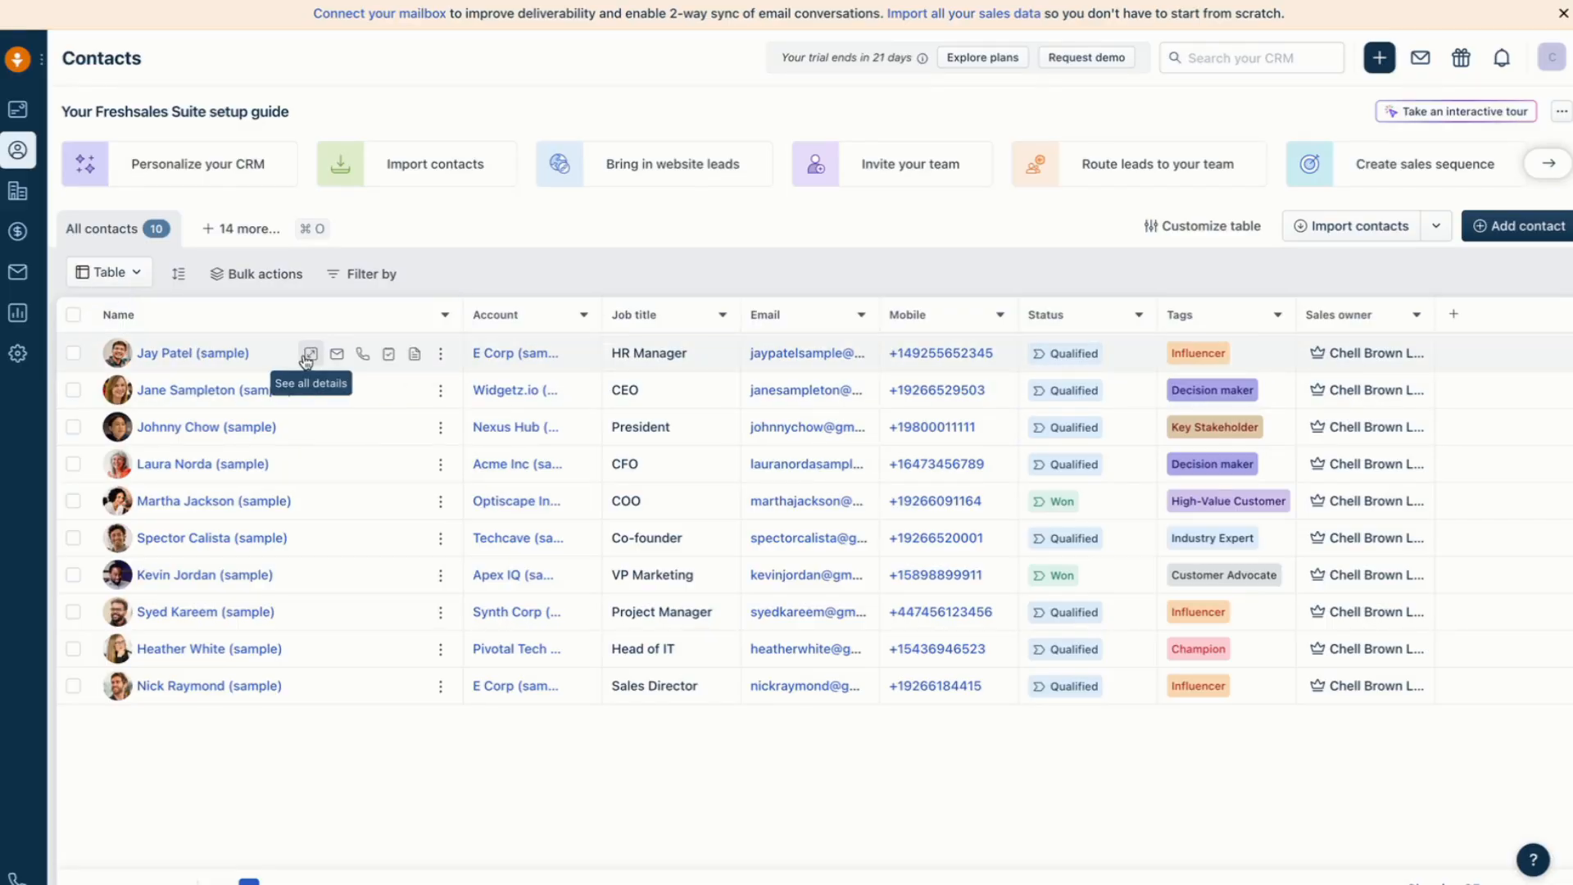
{"action": "left_click", "coordinate": [209, 354]}
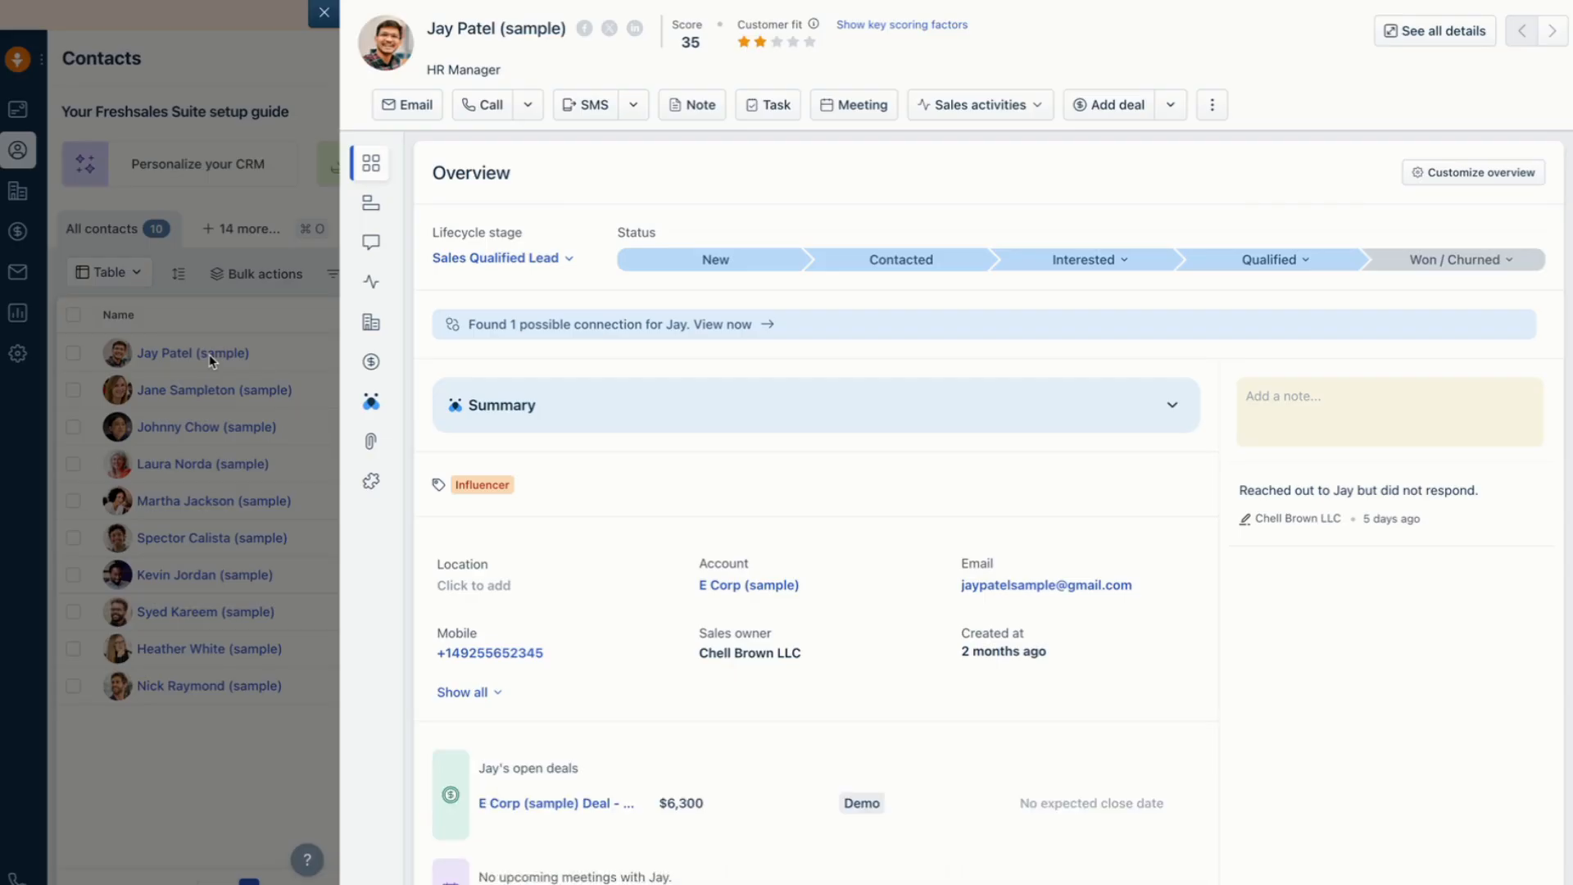
{"action": "mouse_move", "coordinate": [354, 385]}
{"action": "left_click", "coordinate": [905, 33]}
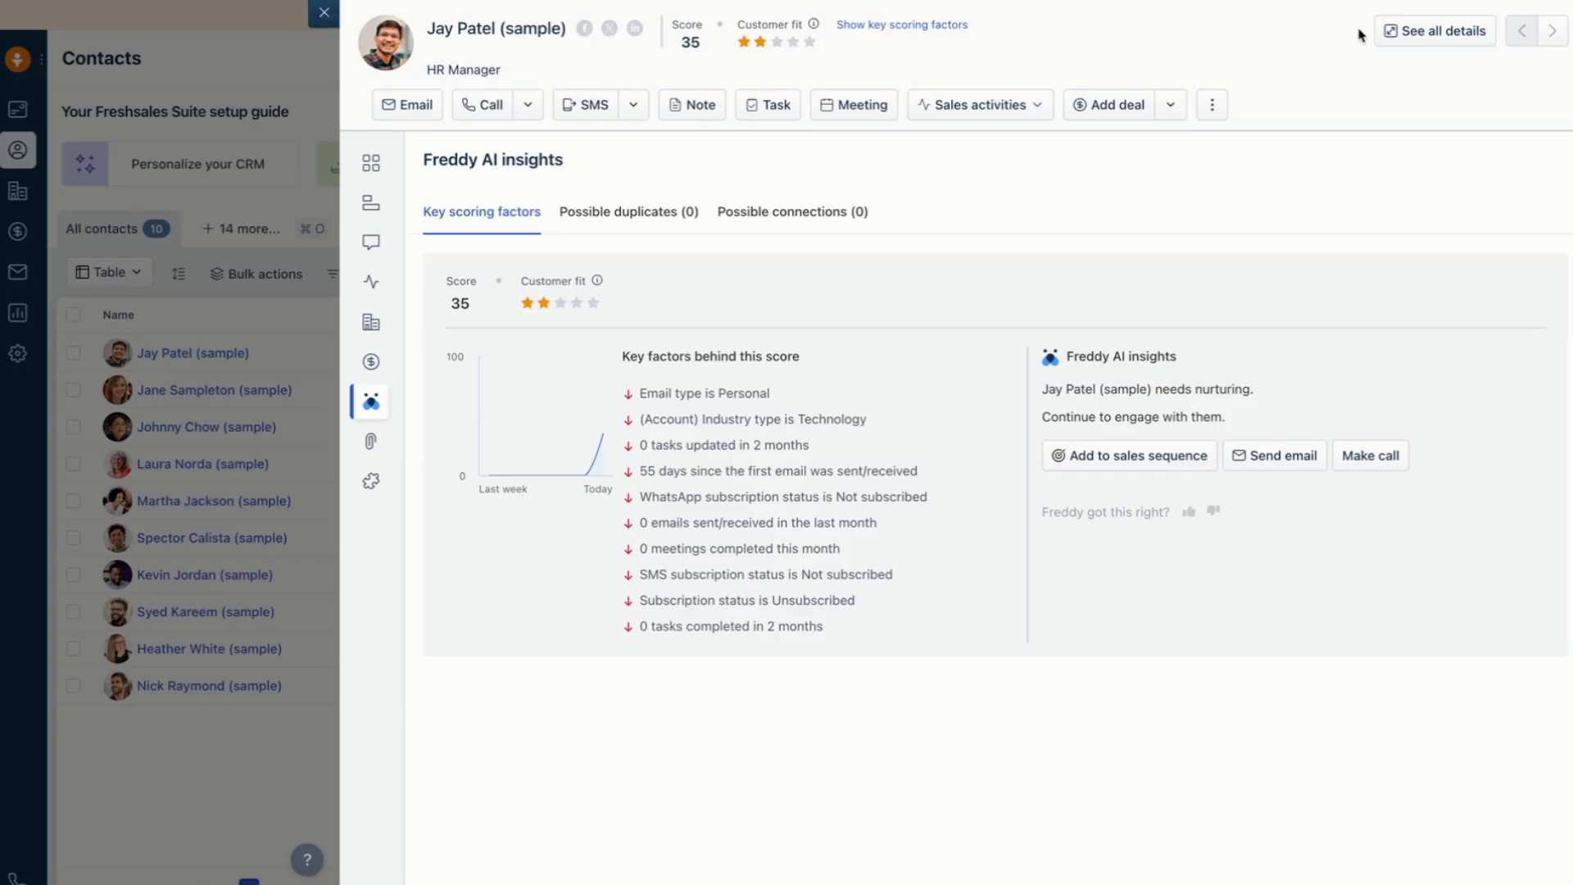
Step: Open the contact's full details page and review the overview, including open deals, meetings, emails and sales sequences
{"action": "left_click", "coordinate": [1416, 37]}
{"action": "scroll", "coordinate": [926, 465], "scroll_direction": "down", "scroll_amount": 3}
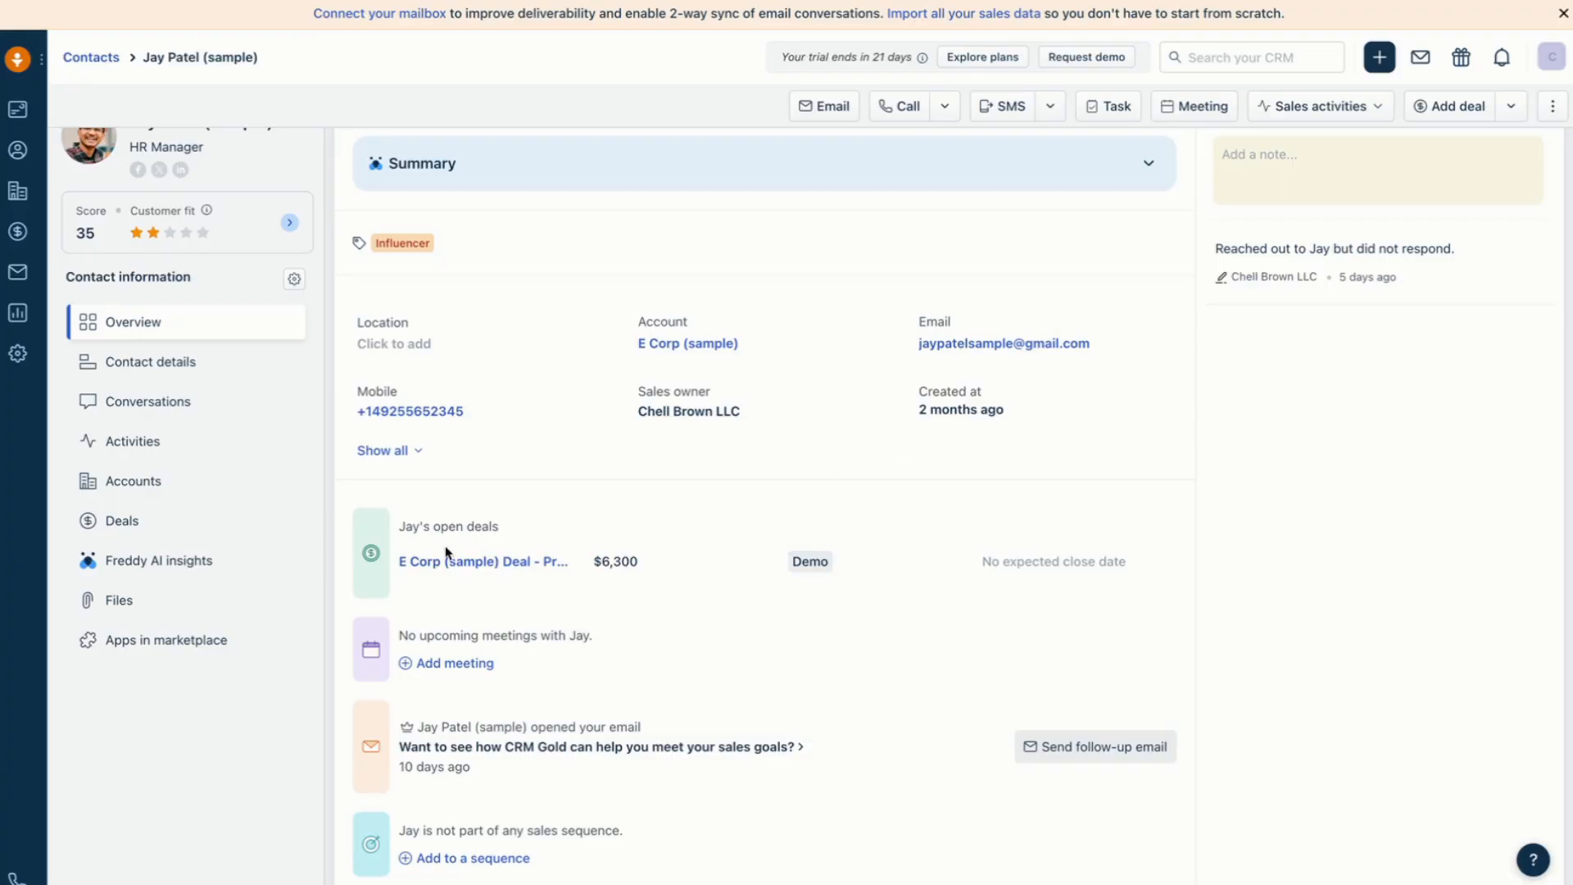
{"action": "scroll", "coordinate": [285, 584], "scroll_direction": "up", "scroll_amount": 3}
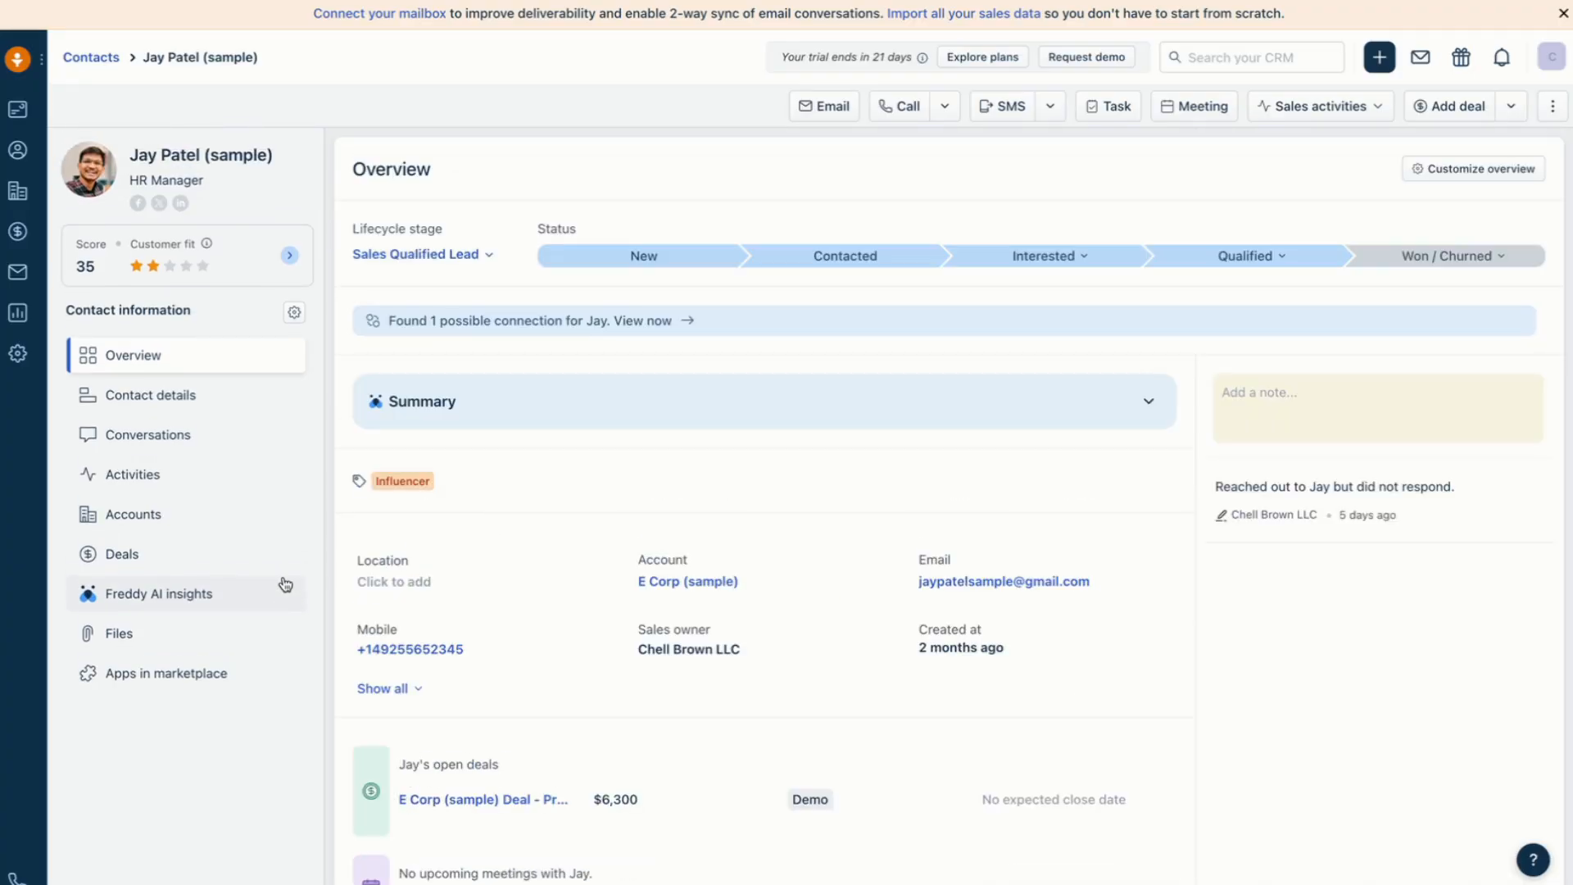
{"action": "scroll", "coordinate": [285, 585], "scroll_direction": "down", "scroll_amount": 3}
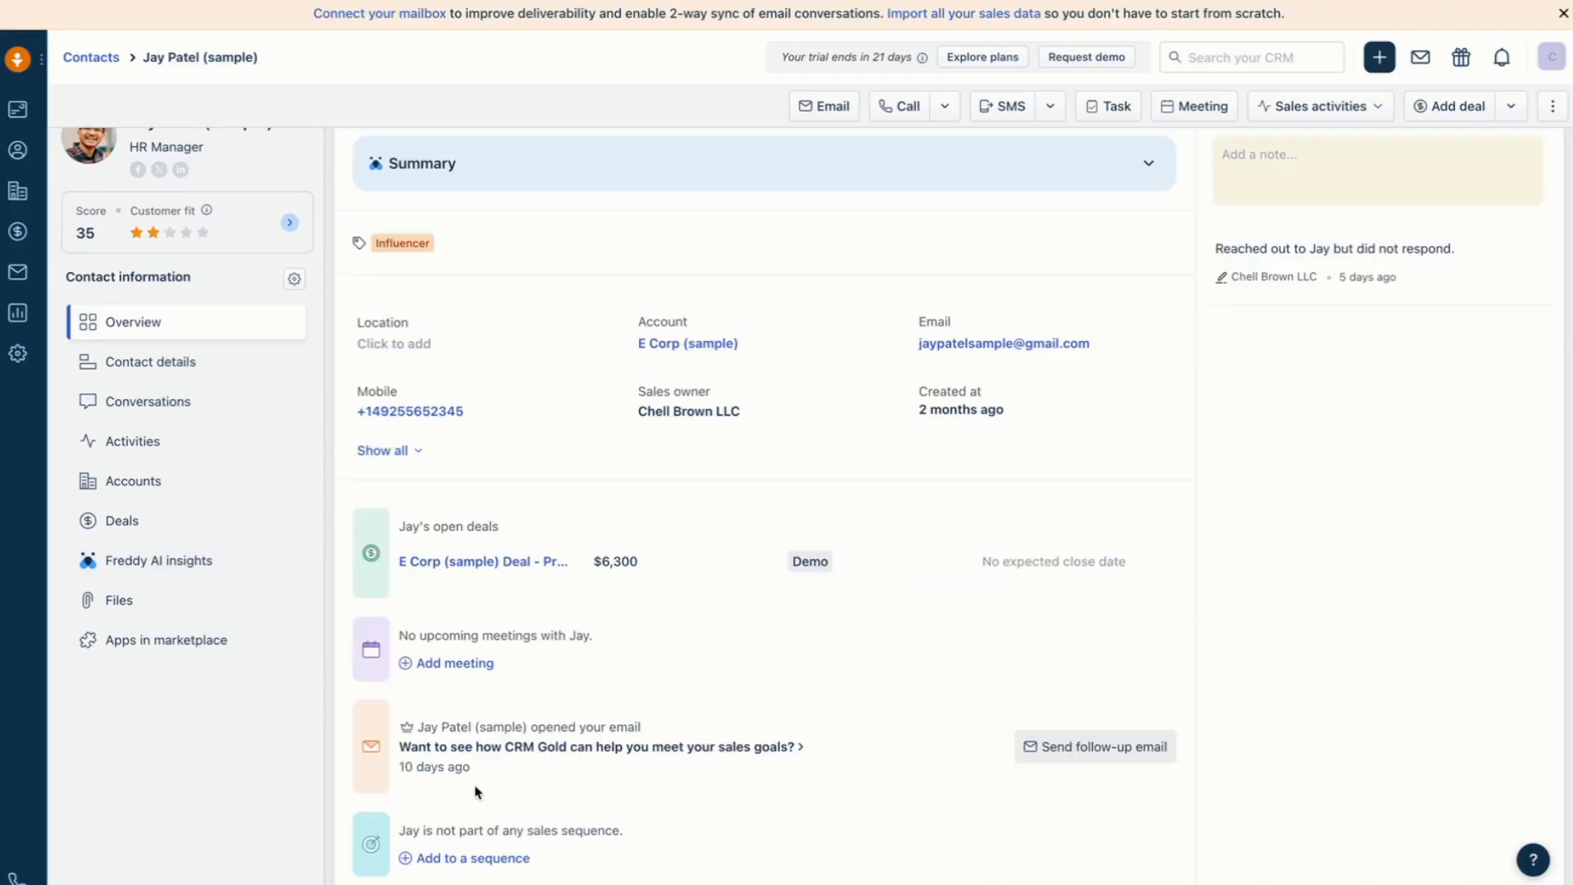
{"action": "scroll", "coordinate": [430, 811], "scroll_direction": "up", "scroll_amount": 3}
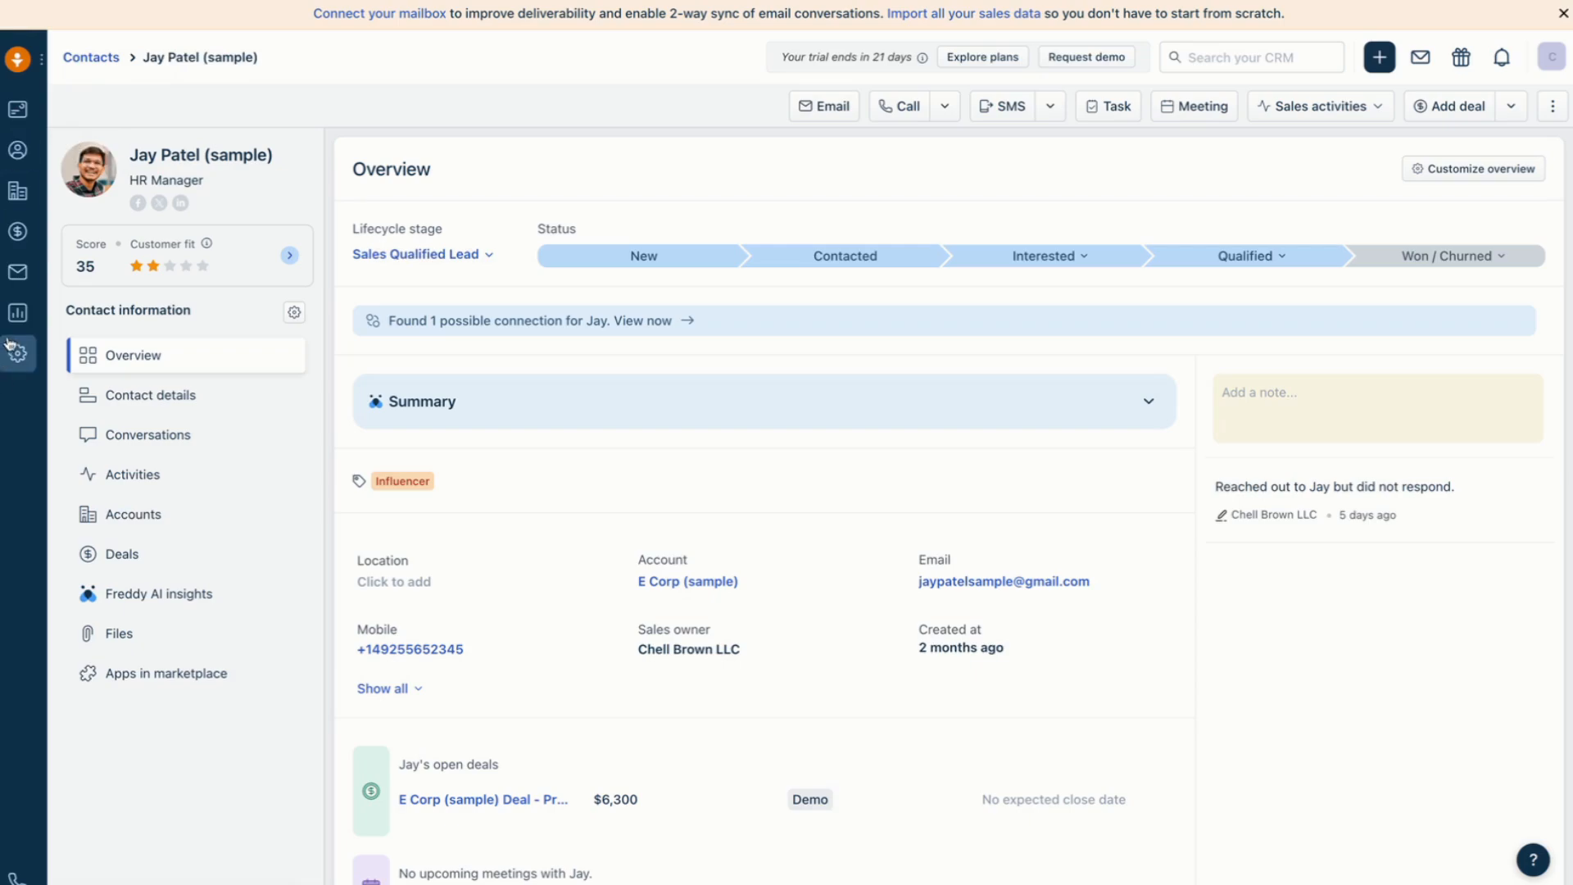
Step: Switch to the Marketing workspace, browse the available contact views and open My territory contacts
{"action": "mouse_move", "coordinate": [17, 59]}
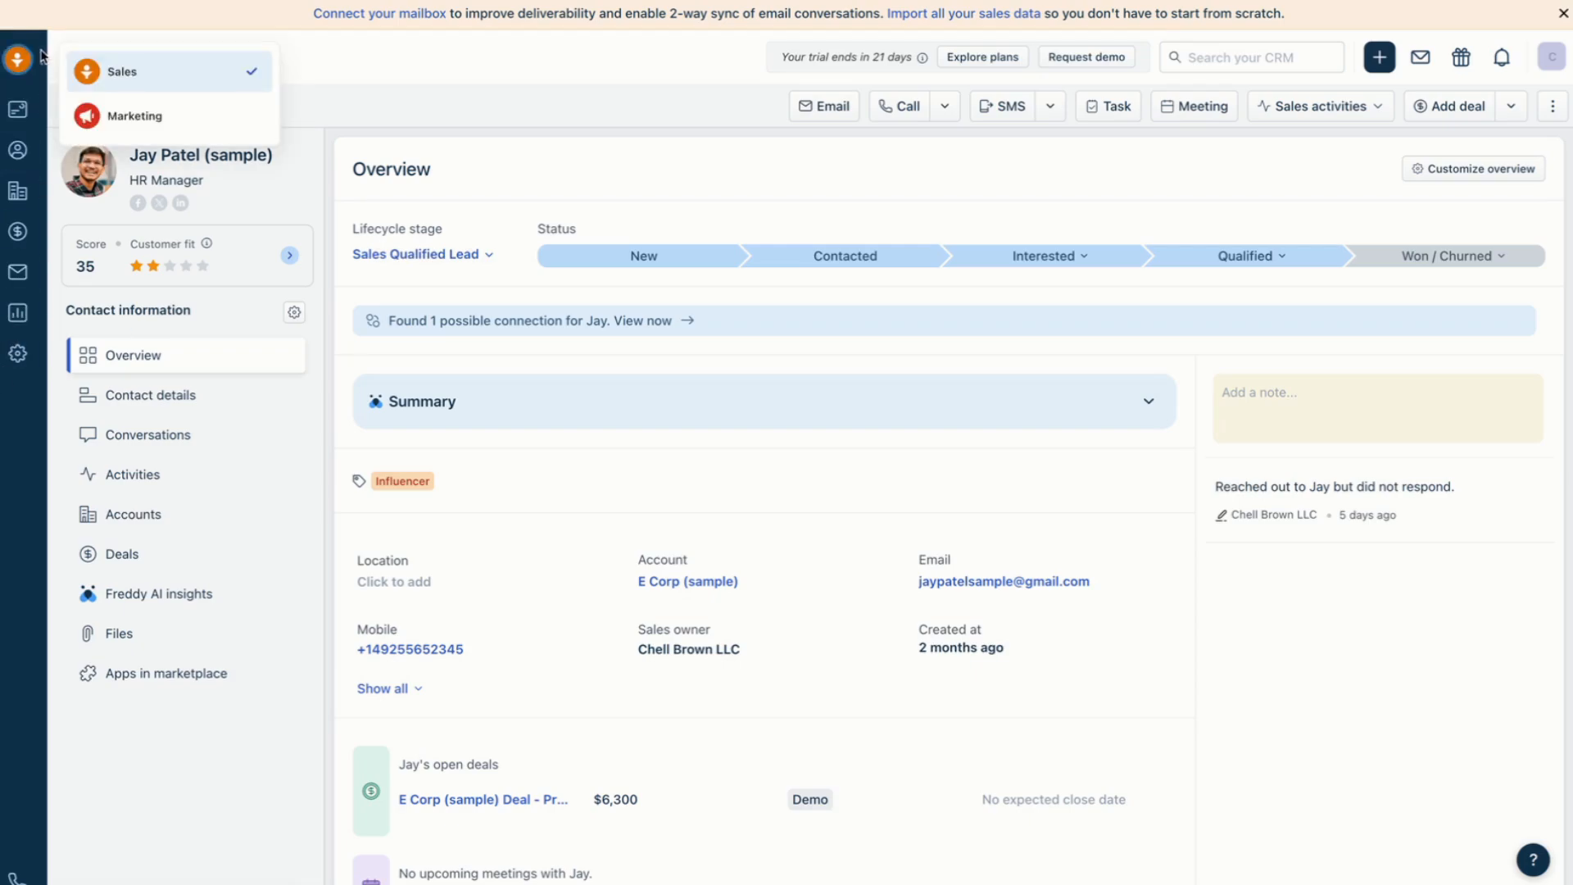
{"action": "left_click", "coordinate": [121, 113]}
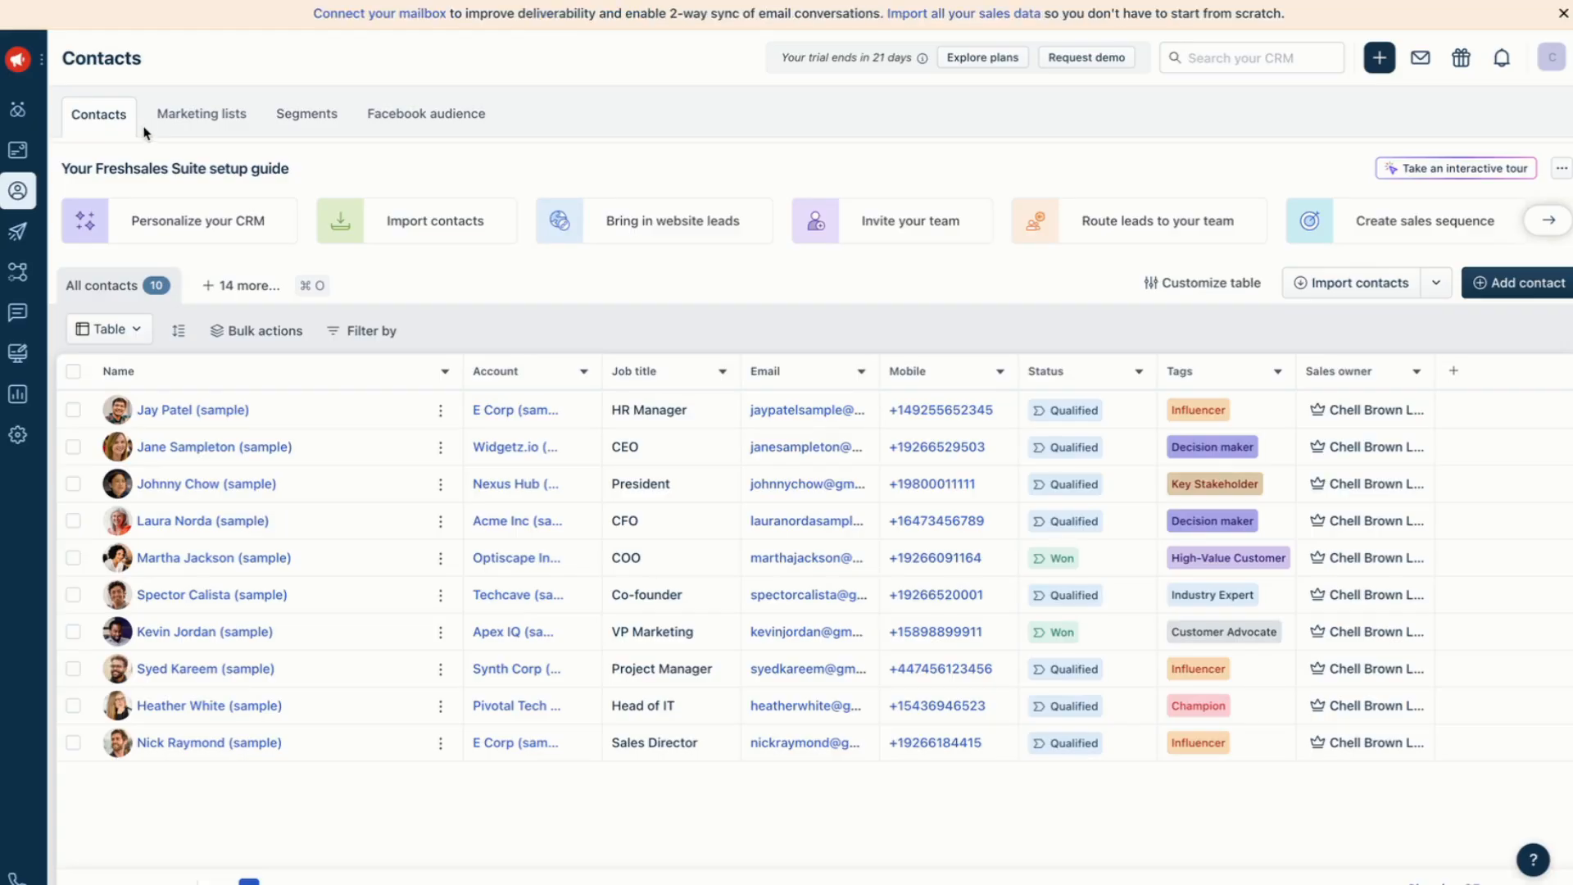
{"action": "mouse_move", "coordinate": [355, 555]}
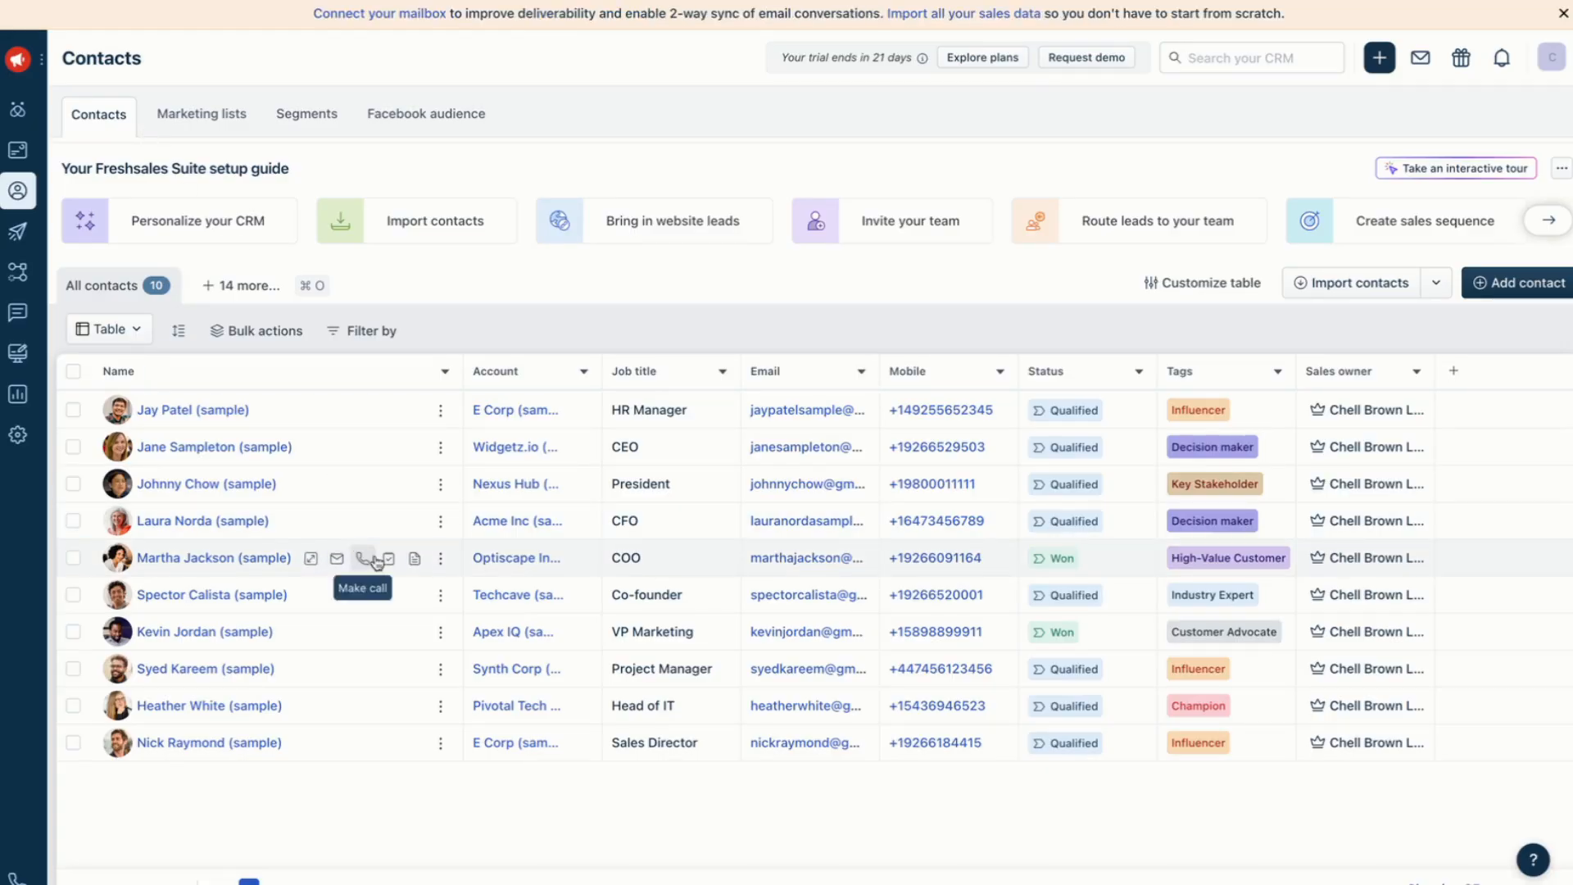
{"action": "left_click", "coordinate": [259, 286]}
{"action": "scroll", "coordinate": [317, 535], "scroll_direction": "down", "scroll_amount": 2}
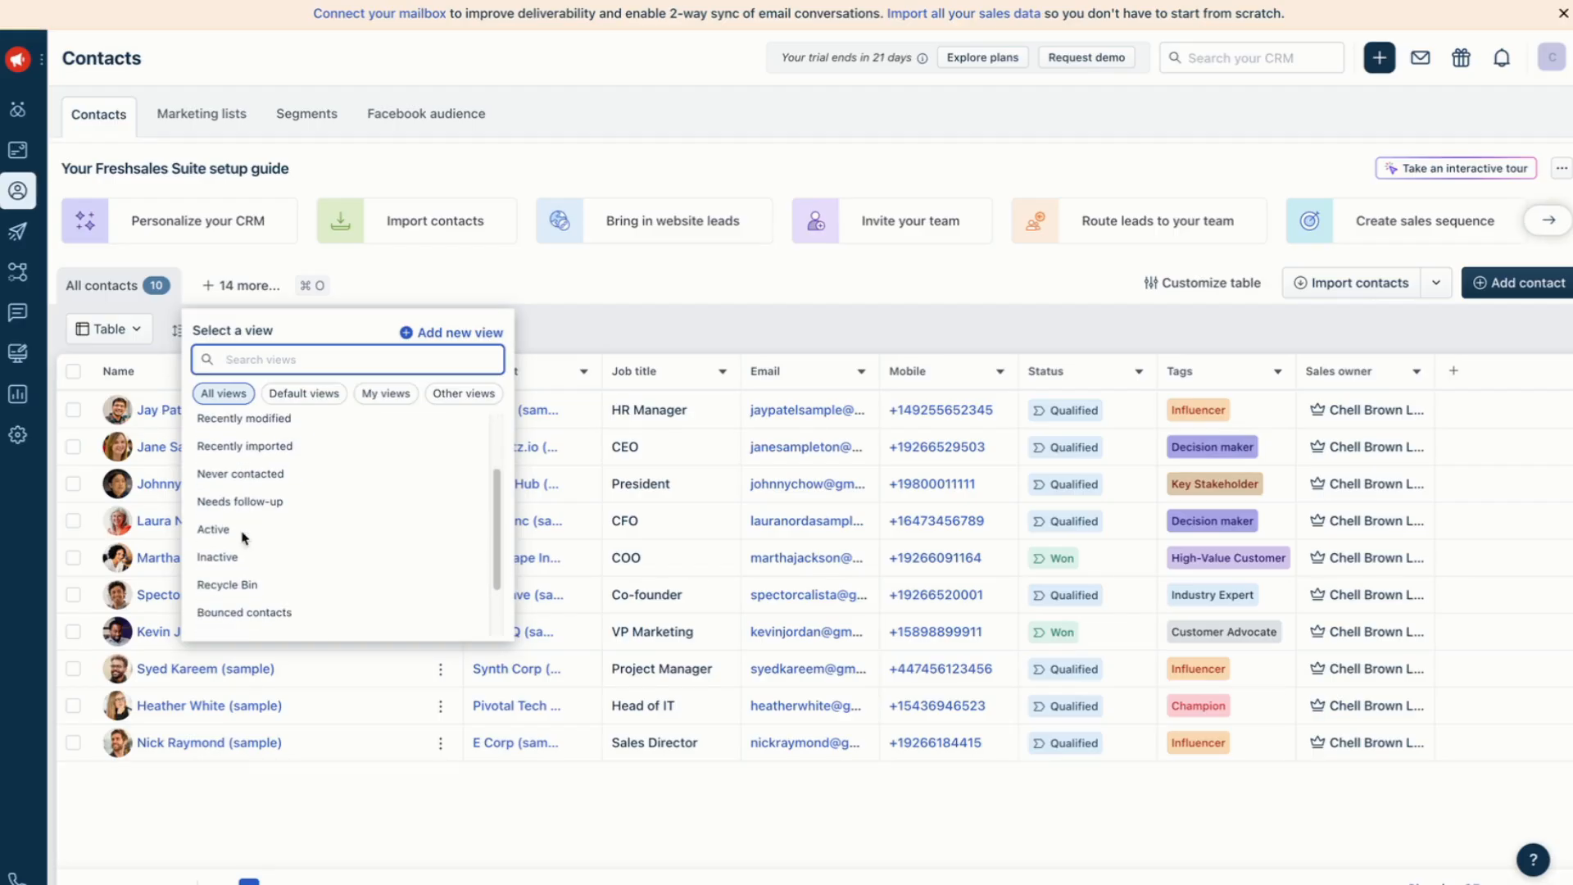
{"action": "scroll", "coordinate": [308, 534], "scroll_direction": "up", "scroll_amount": 2}
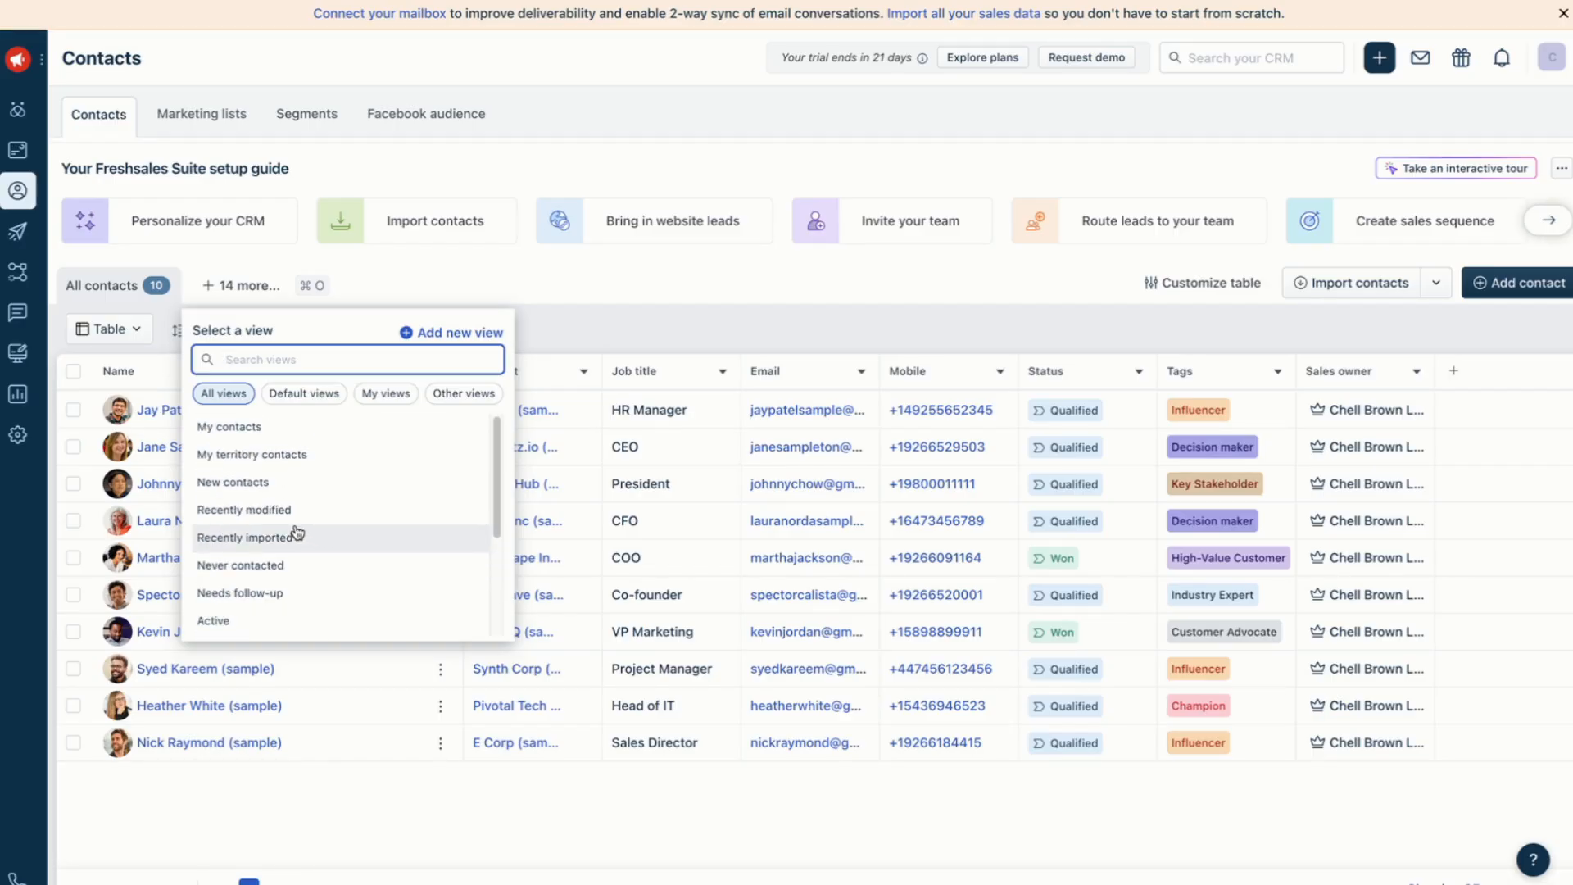
{"action": "left_click", "coordinate": [264, 457]}
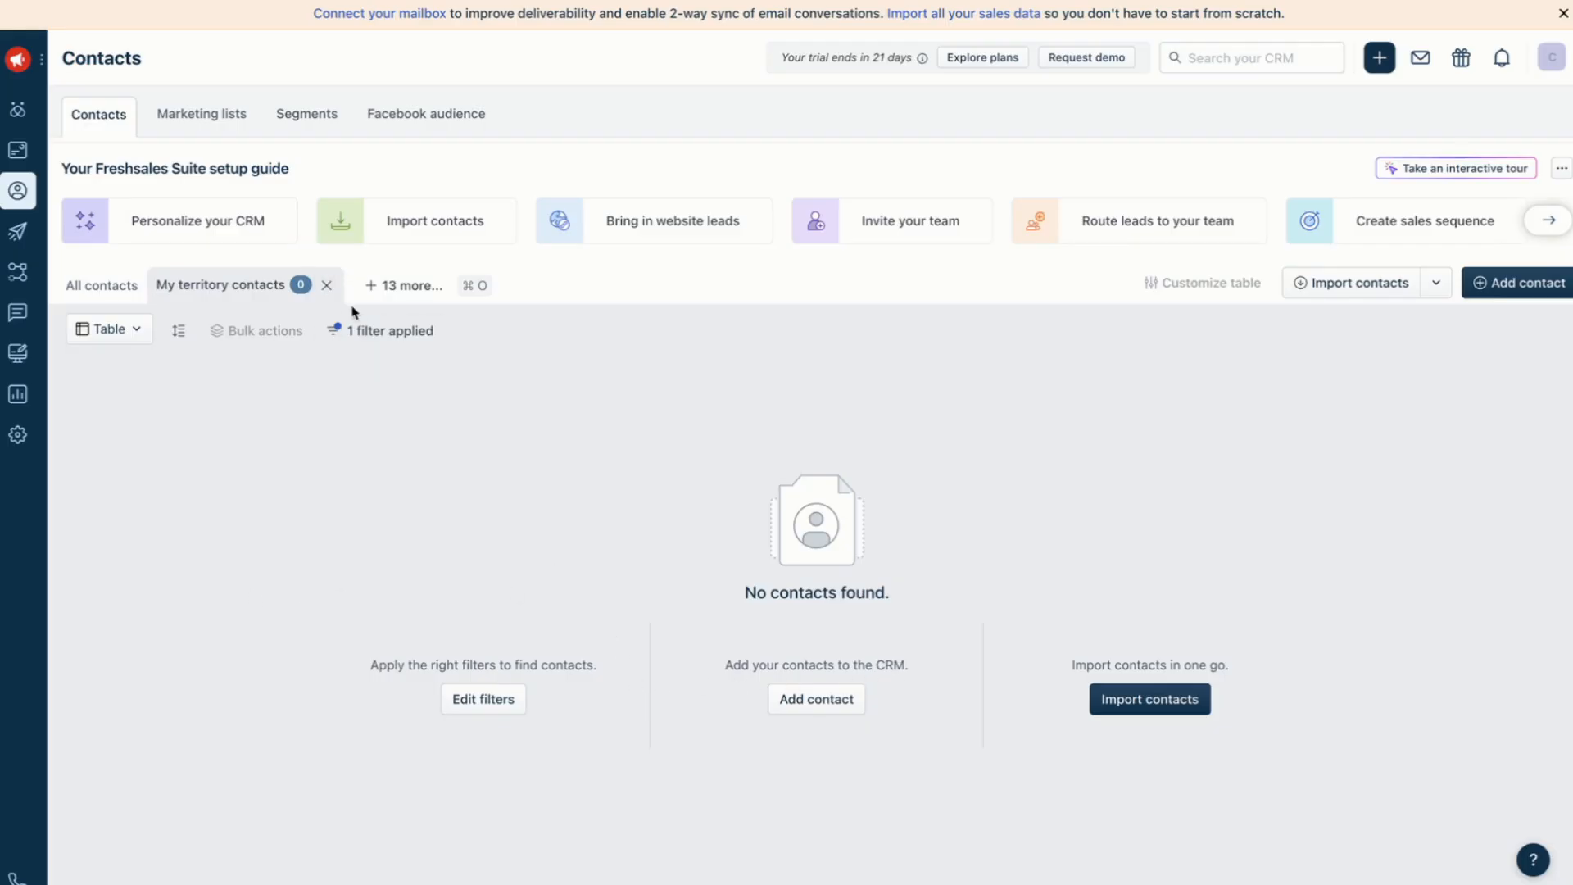
Step: Open the Needs follow-up view of the contacts
{"action": "left_click", "coordinate": [389, 285]}
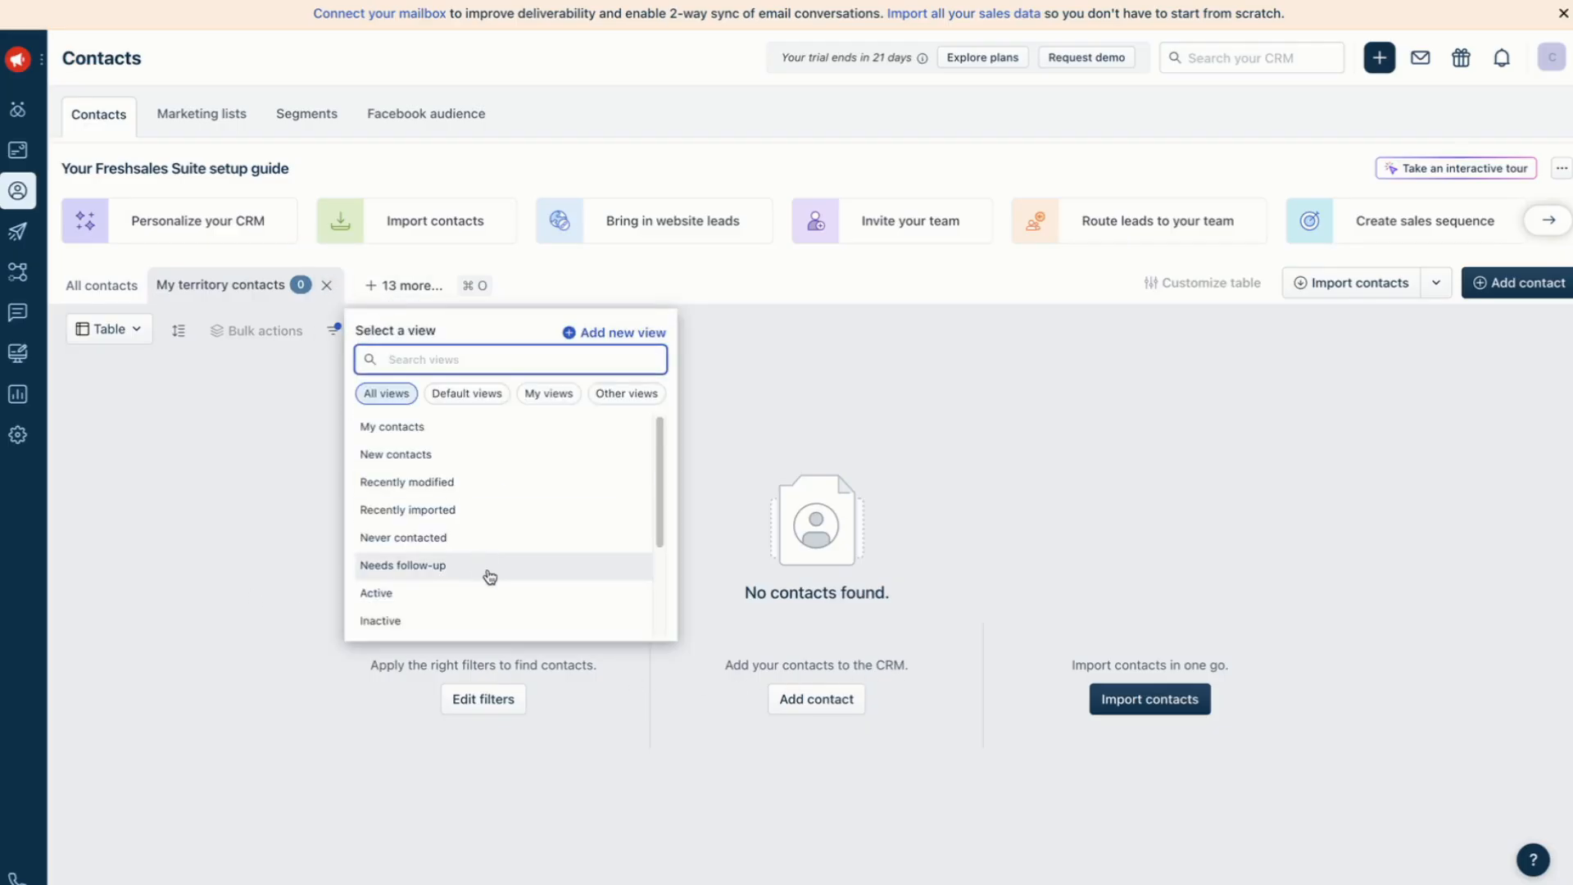
{"action": "scroll", "coordinate": [386, 463], "scroll_direction": "down", "scroll_amount": 2}
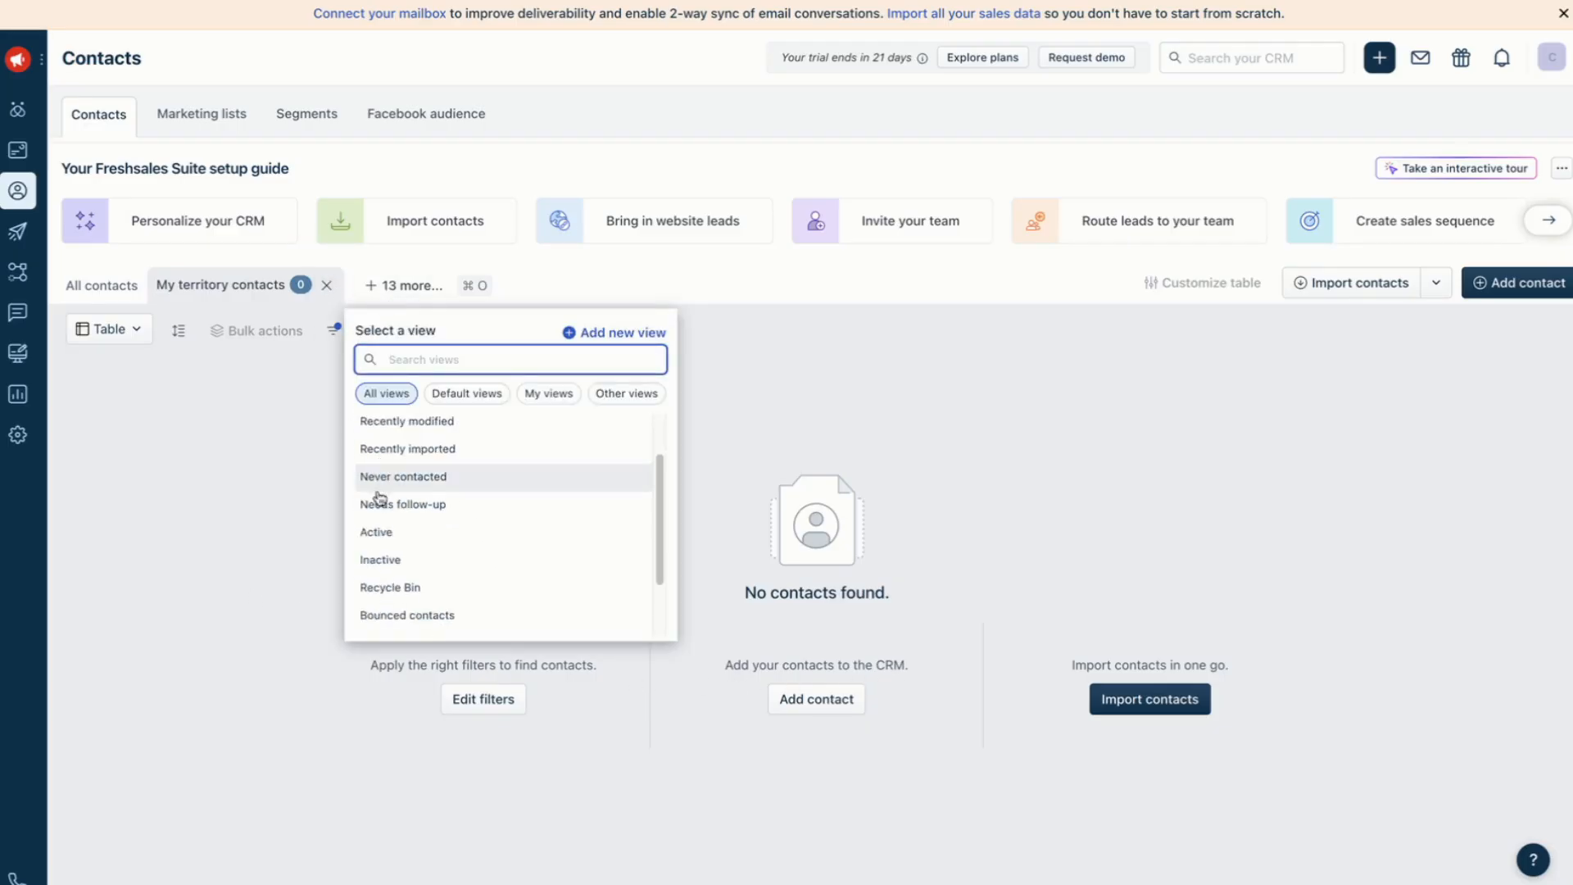
{"action": "left_click", "coordinate": [421, 505]}
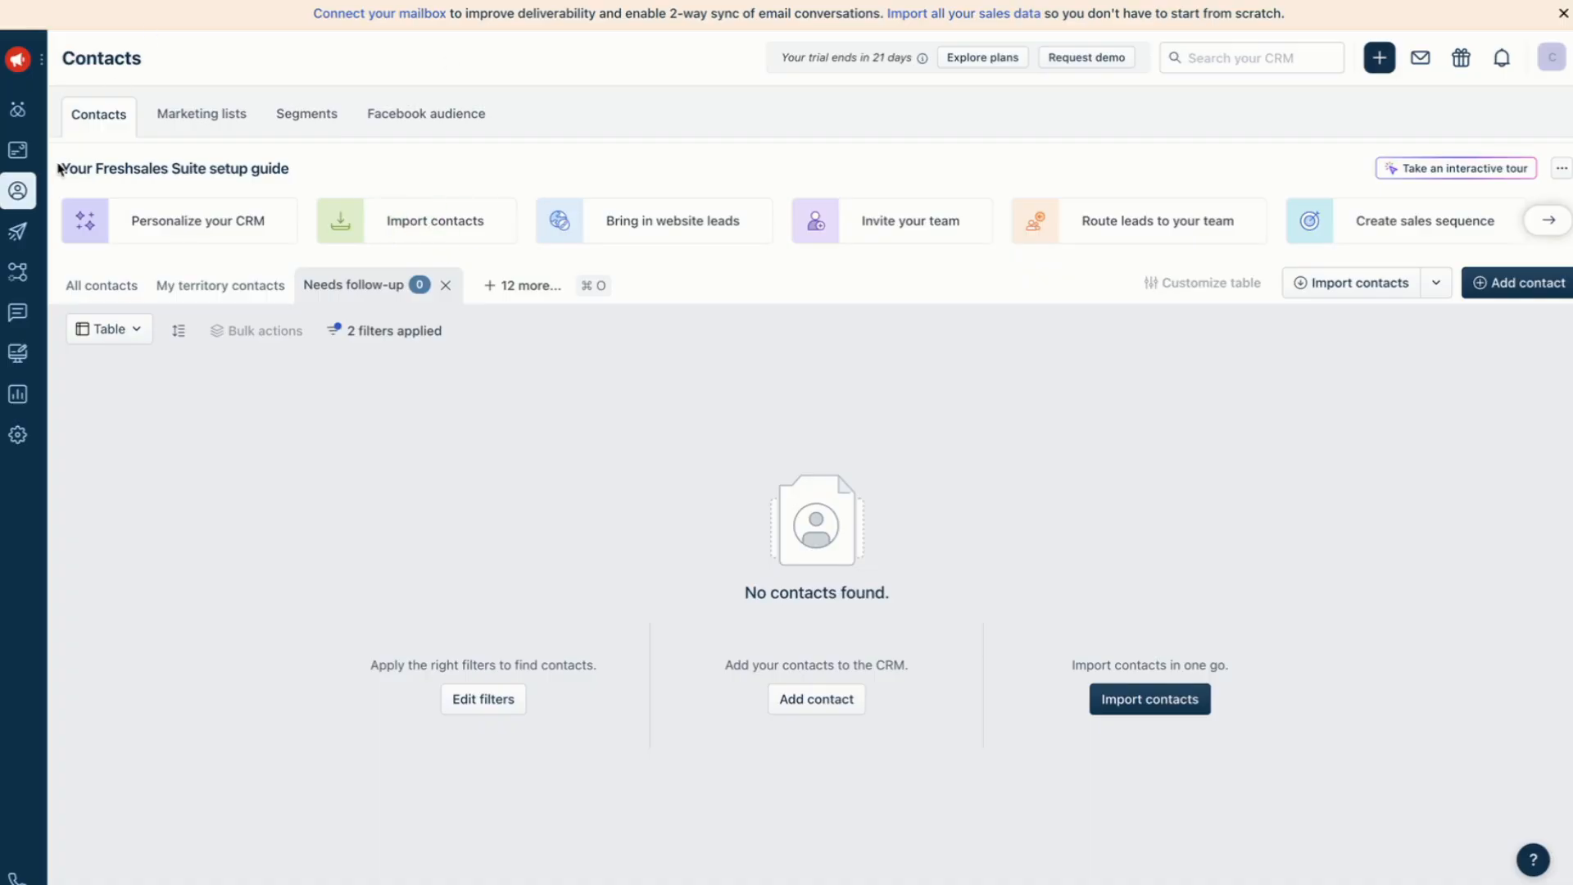
Step: Go to Dashboards and open the Sales Essentials Dashboard
{"action": "left_click", "coordinate": [18, 150]}
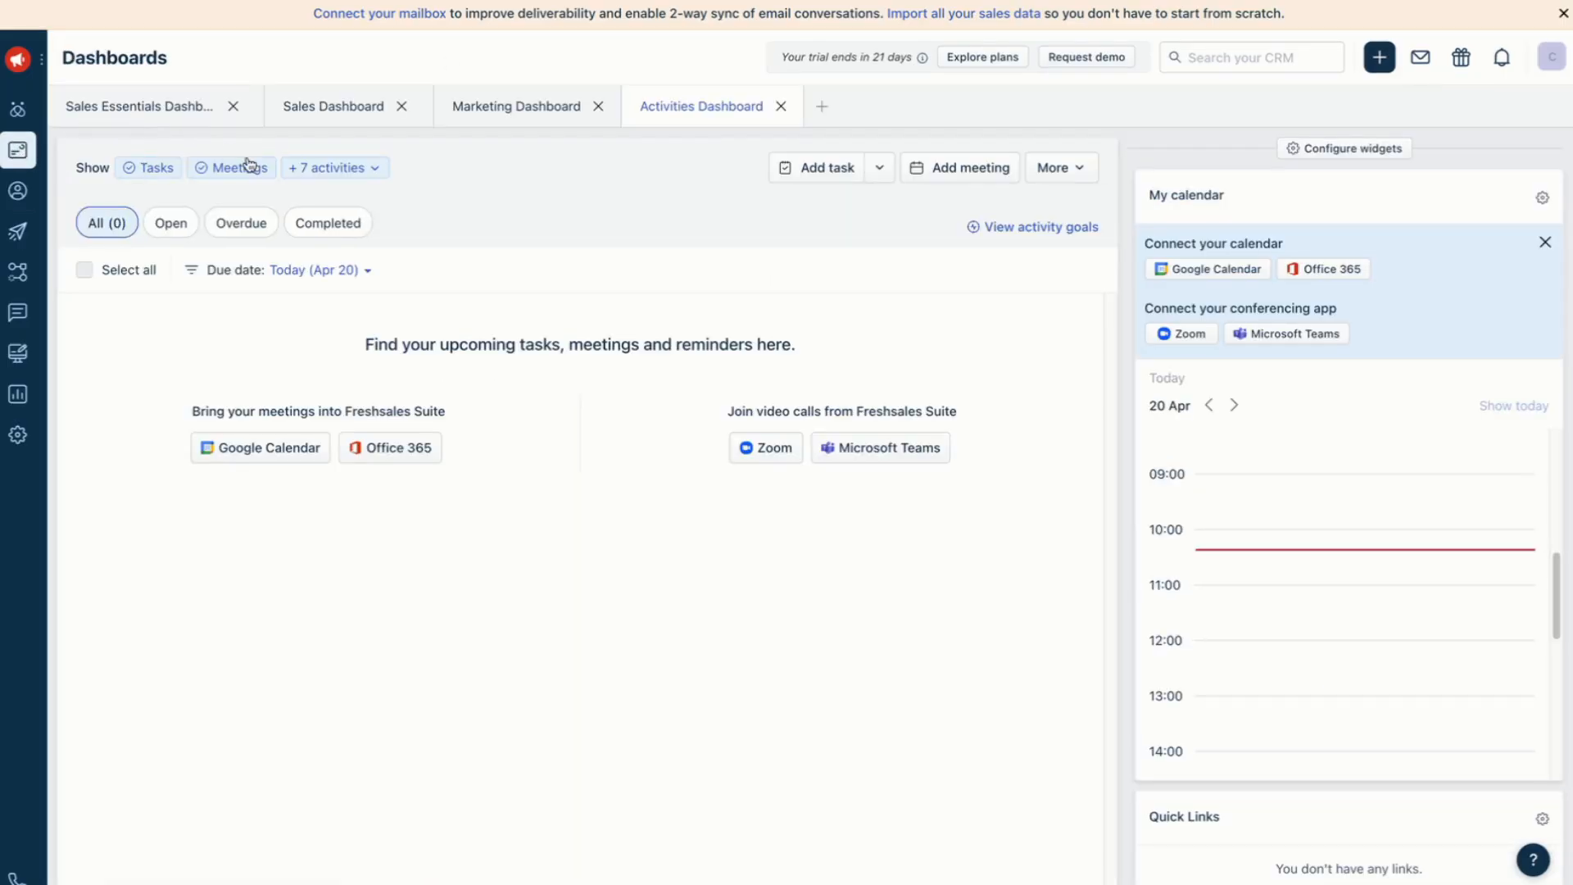
{"action": "left_click", "coordinate": [159, 112]}
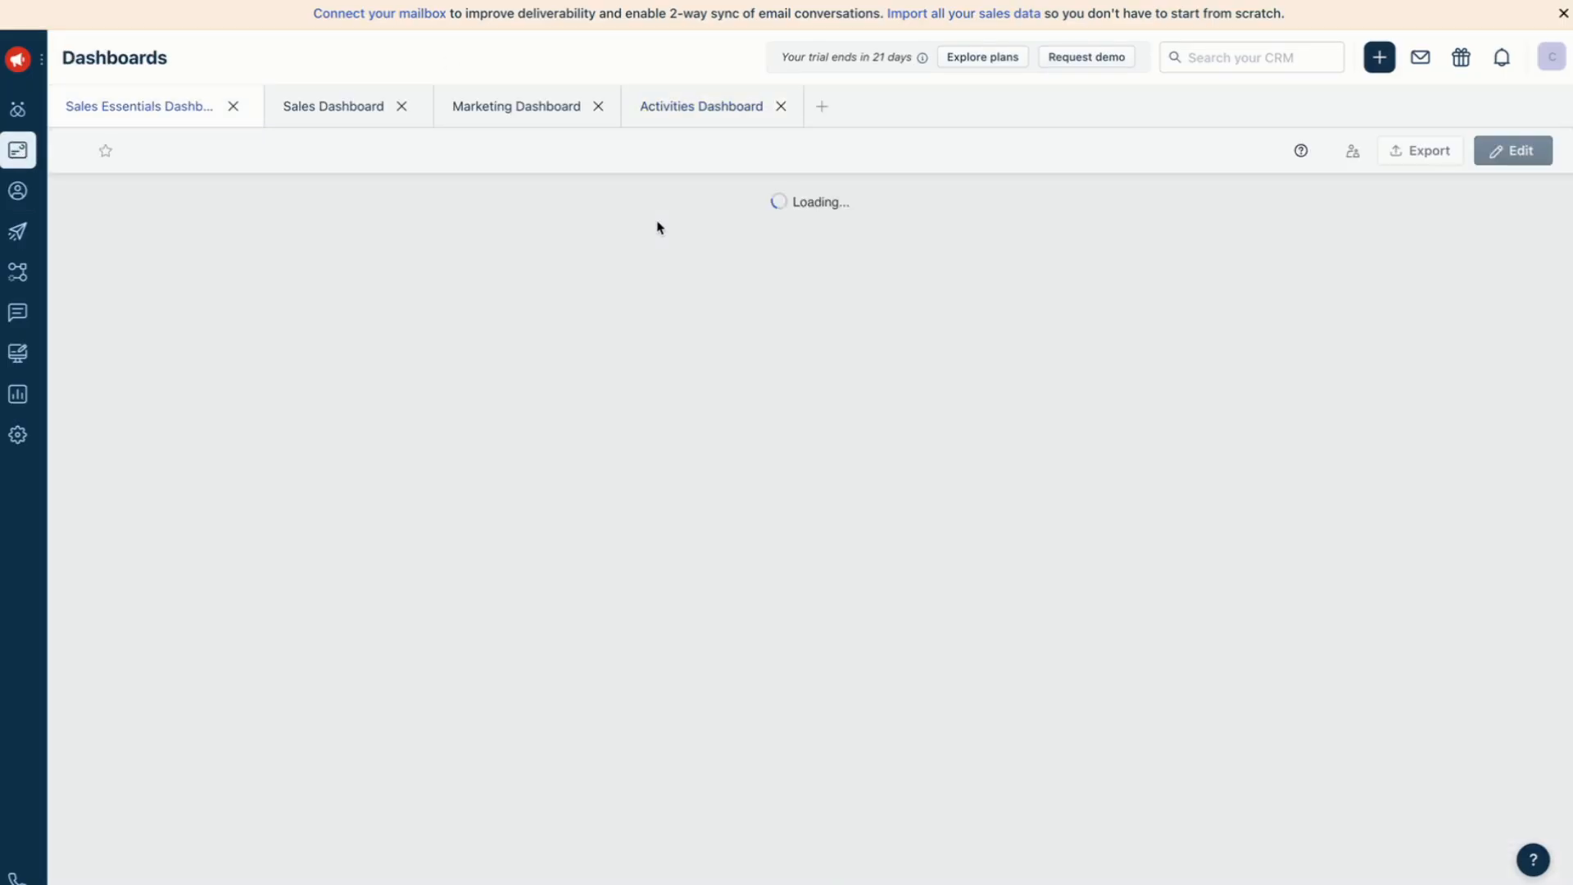